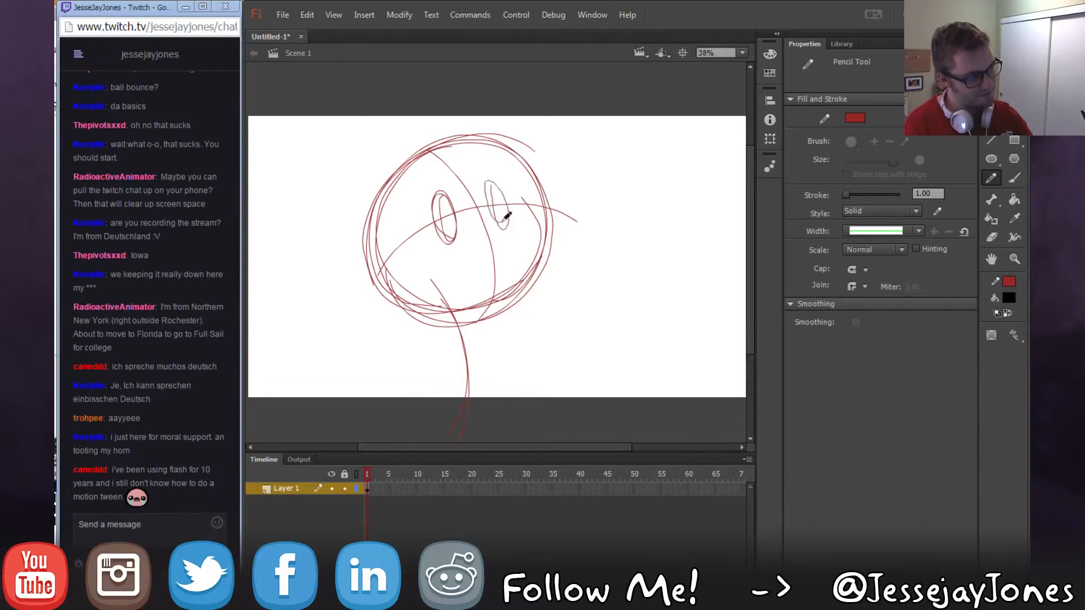
Sketch the large eye outlines, the nose, a small frowning mouth and the ear on the round head.
left_click_drag(412, 172, 417, 260)
mouse_move(495, 157)
left_mouse_down()
mouse_move(538, 203)
mouse_move(483, 229)
mouse_move(509, 234)
mouse_move(479, 229)
left_mouse_up()
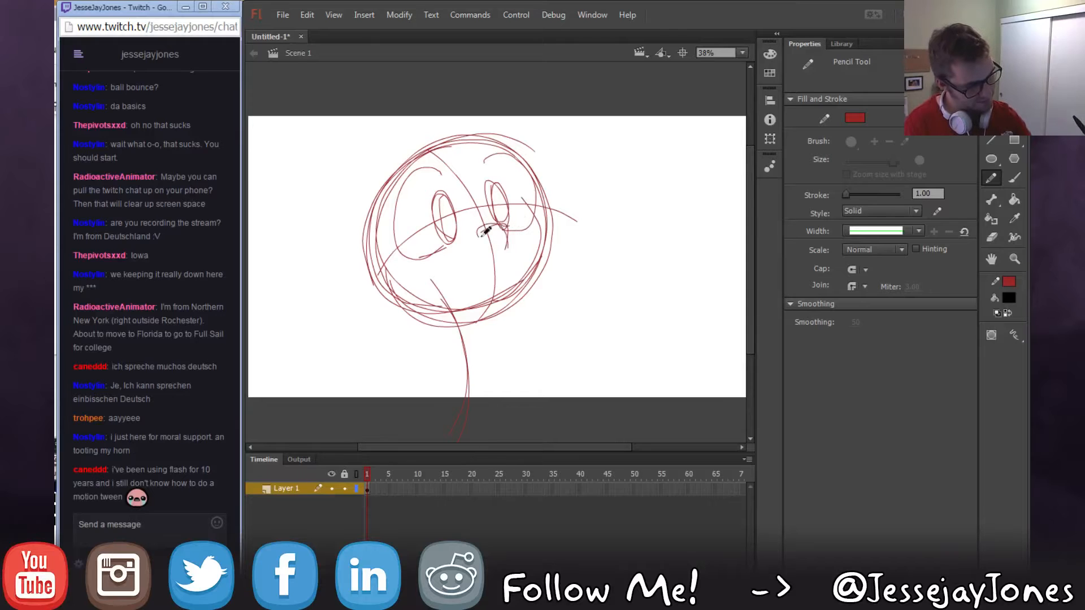
left_click_drag(510, 262, 481, 268)
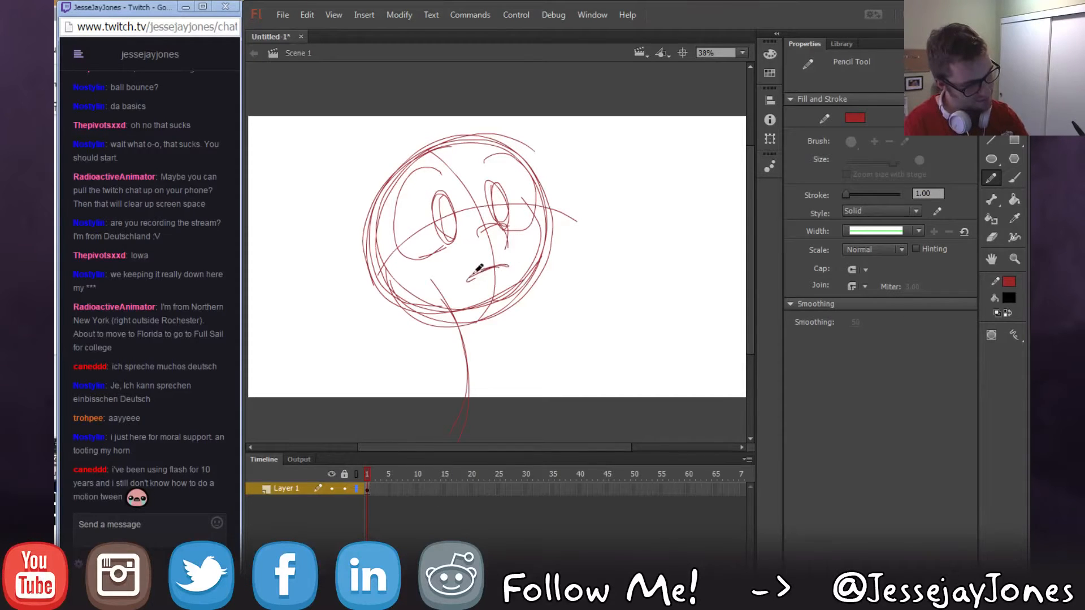
mouse_move(393, 263)
left_mouse_down()
mouse_move(350, 298)
mouse_move(403, 309)
left_mouse_up()
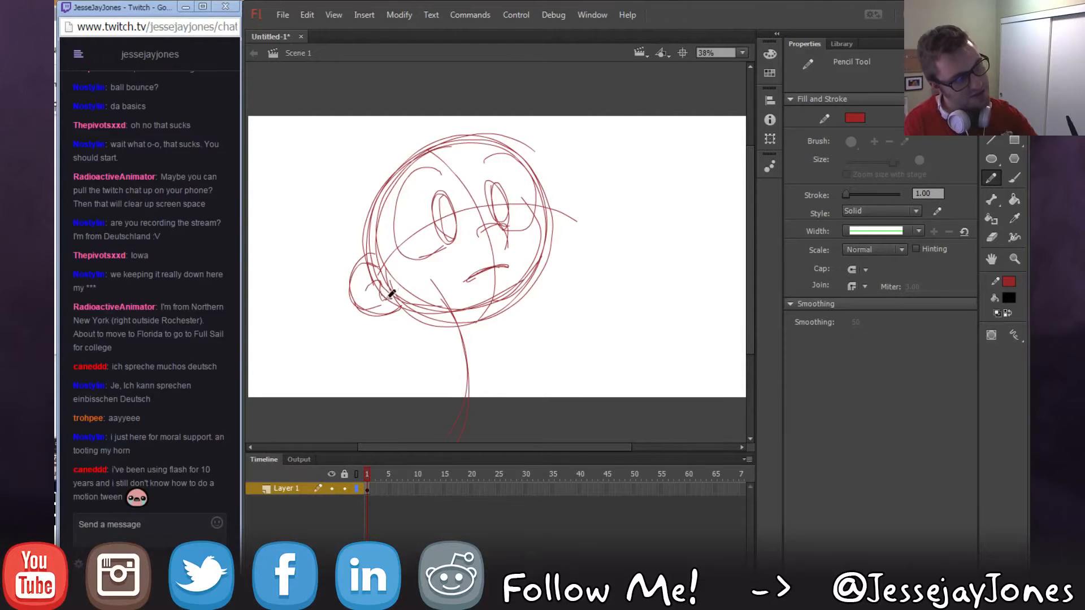
Sketch spiky swept-back hair around the head, plus the neck, collar and shoulders below it.
mouse_move(353, 218)
left_mouse_down()
mouse_move(387, 150)
mouse_move(360, 187)
mouse_move(439, 111)
left_mouse_up()
mouse_move(362, 203)
left_mouse_down()
mouse_move(466, 93)
mouse_move(461, 125)
mouse_move(590, 107)
mouse_move(564, 143)
mouse_move(600, 148)
mouse_move(587, 180)
left_mouse_up()
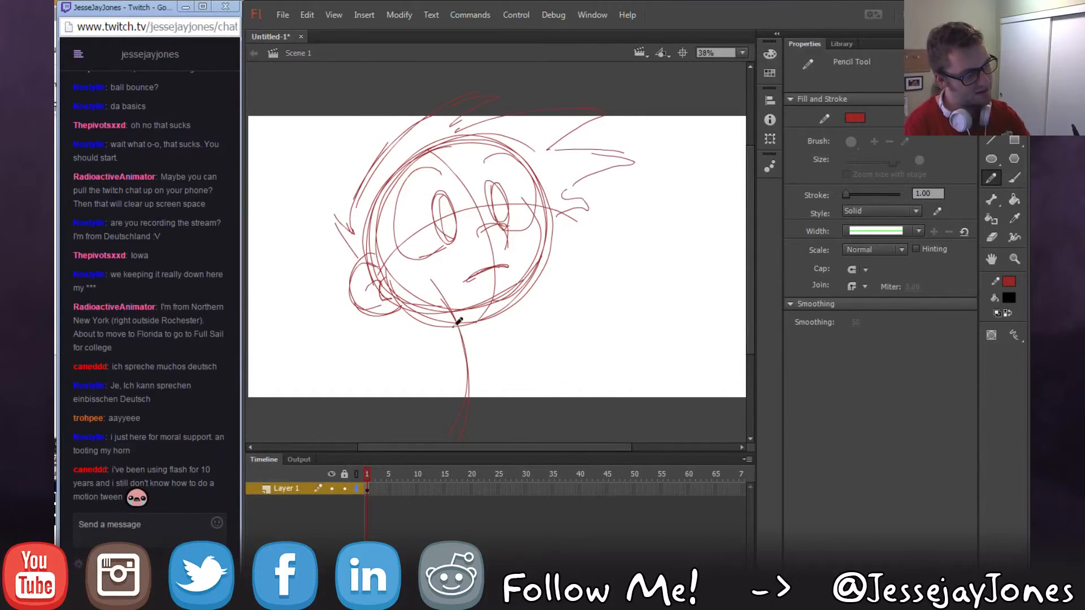
mouse_move(444, 313)
left_mouse_down()
mouse_move(458, 332)
mouse_move(477, 316)
mouse_move(469, 342)
mouse_move(445, 350)
mouse_move(494, 377)
left_mouse_up()
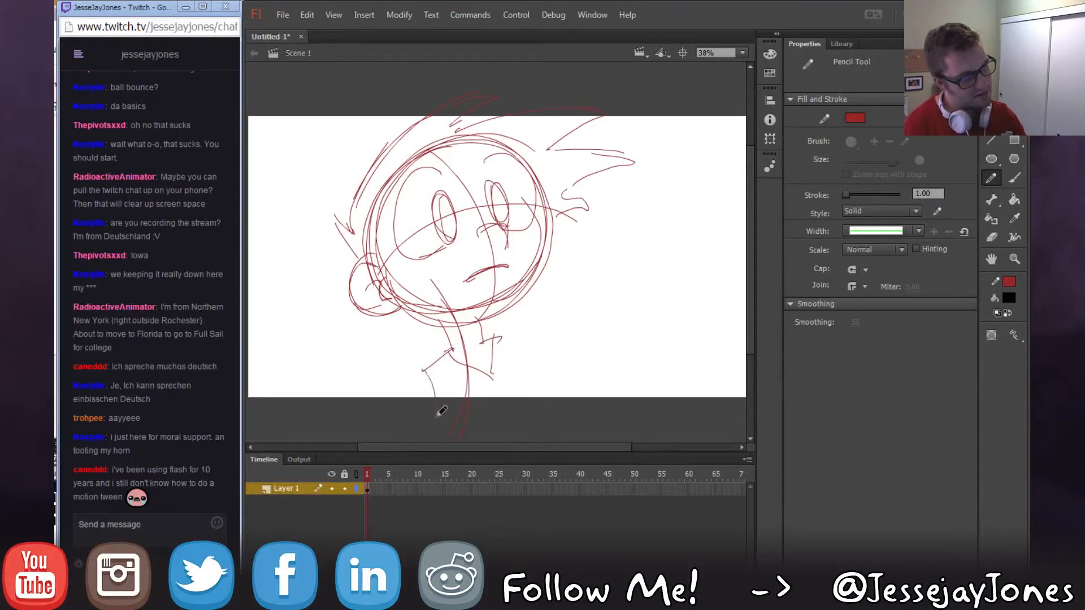
mouse_move(512, 343)
left_mouse_down()
mouse_move(534, 392)
mouse_move(508, 333)
left_mouse_up()
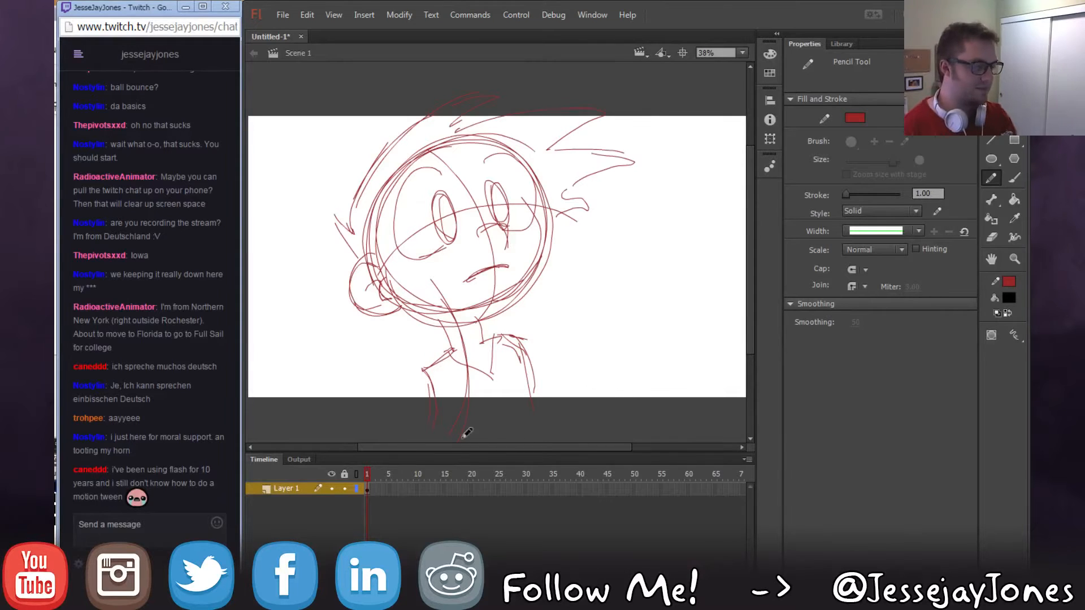
Extend the head drawing through frame 2 and insert a blank keyframe at frame 3.
left_click(373, 489)
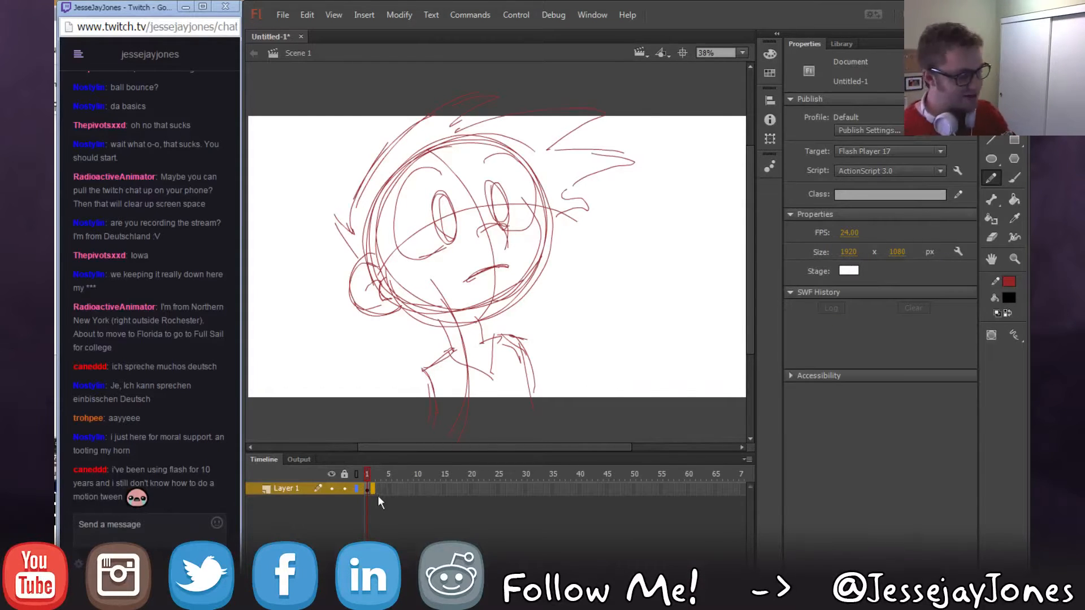
left_click(378, 489)
key("F7")
key("alt+shift+o")
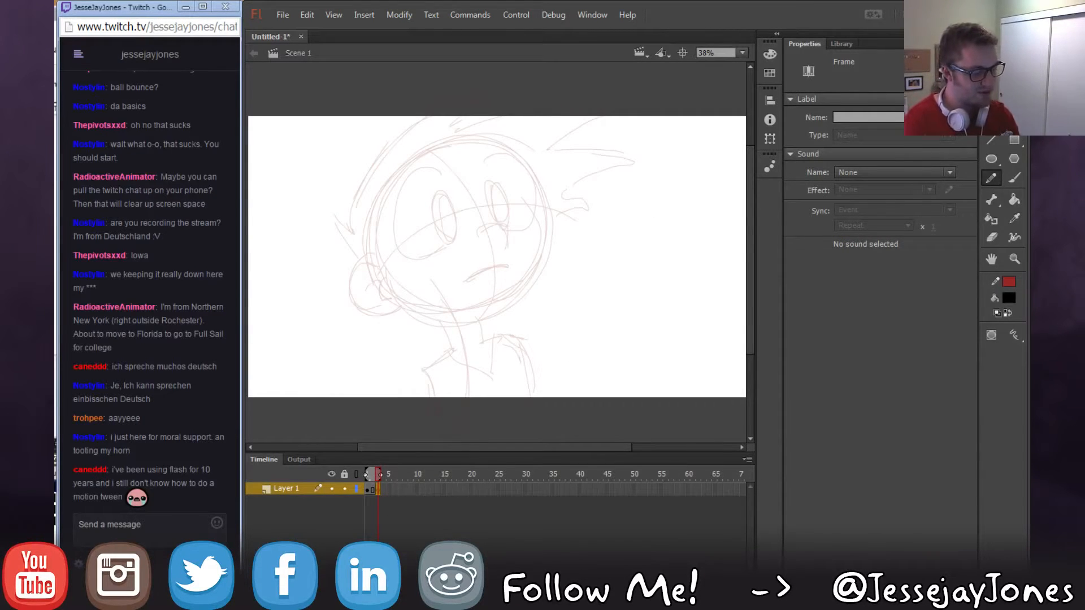
key("alt+shift+o")
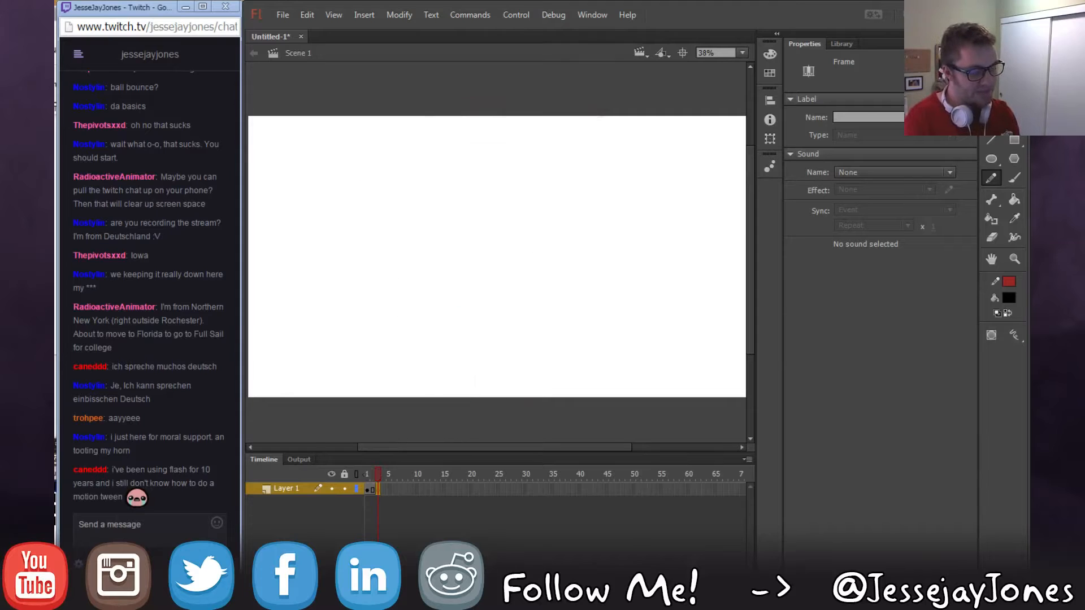
Flip back and forth between the head drawing and the blank frame 3 to compare them.
key("comma")
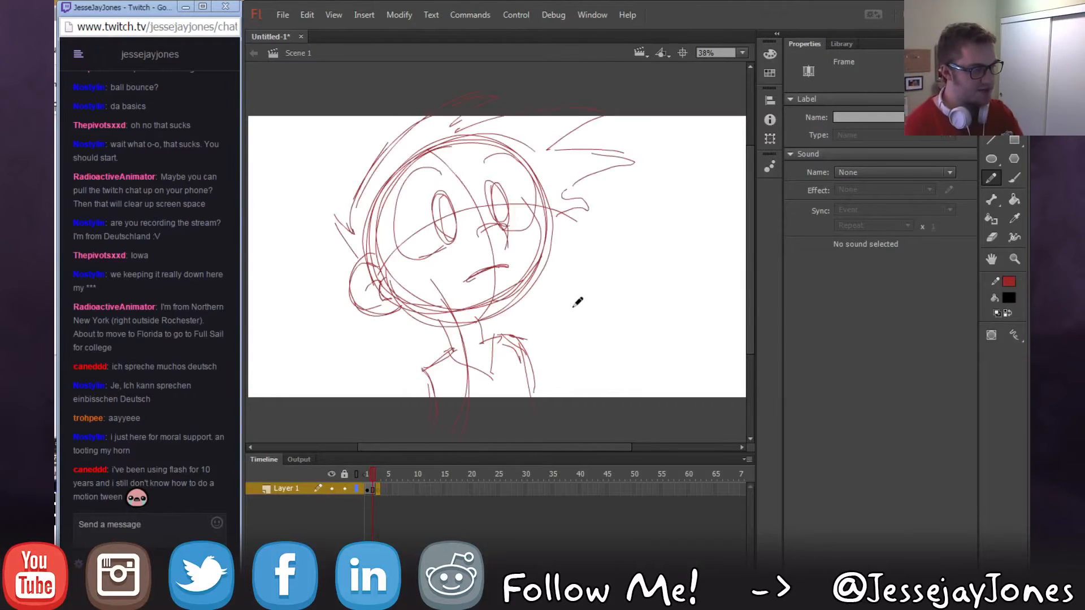
key("period")
key("comma")
key("period")
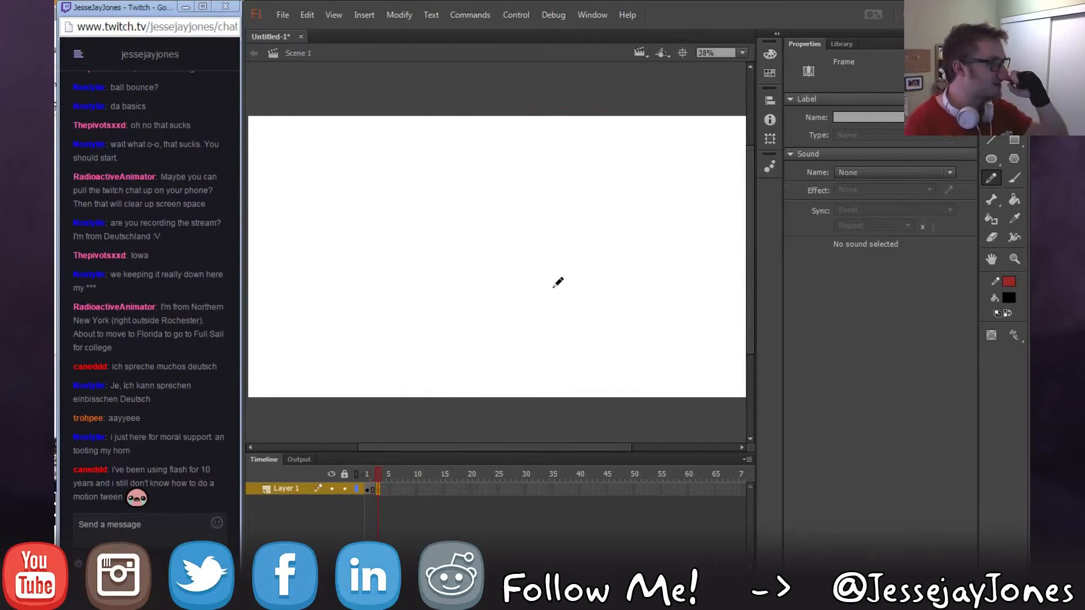
key("comma")
key("period")
key("comma")
key("period")
key("comma")
key("period")
key("comma")
key("period")
key("comma")
key("period")
key("comma")
key("period")
key("comma")
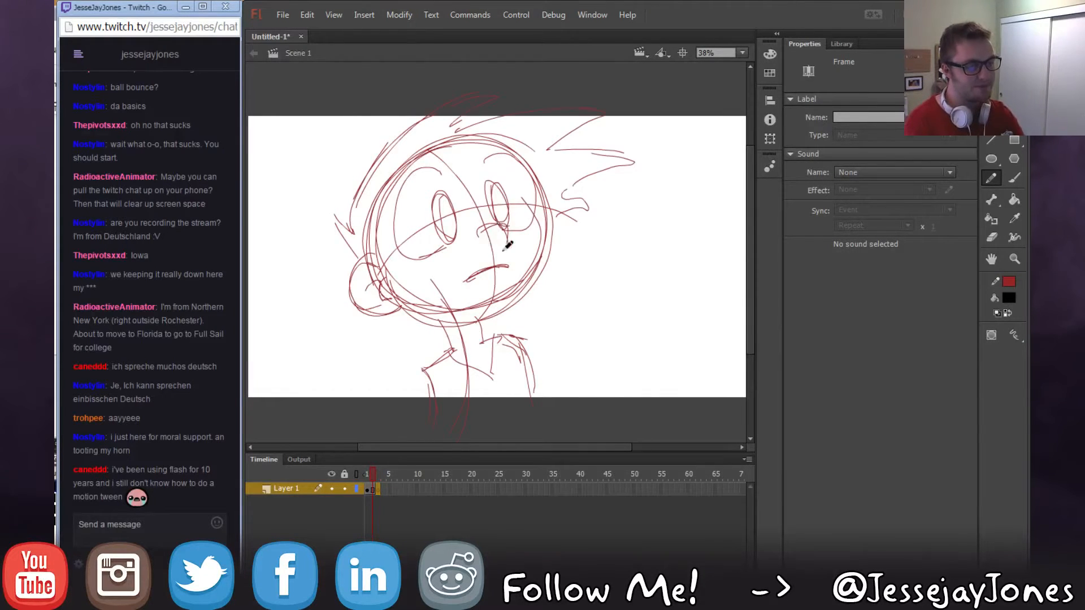
key("period")
key("comma")
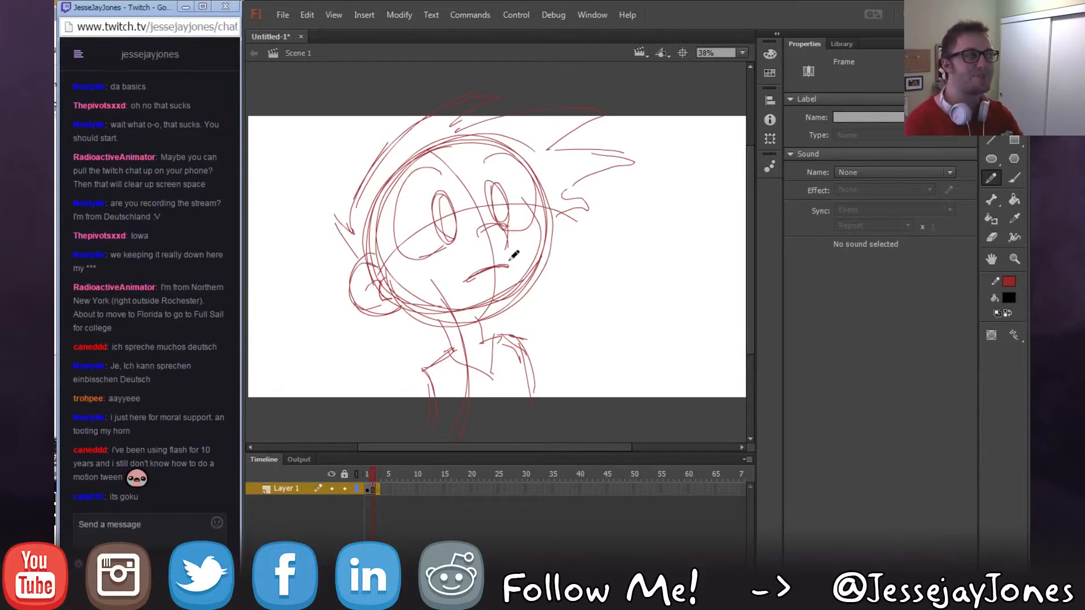
key("Return")
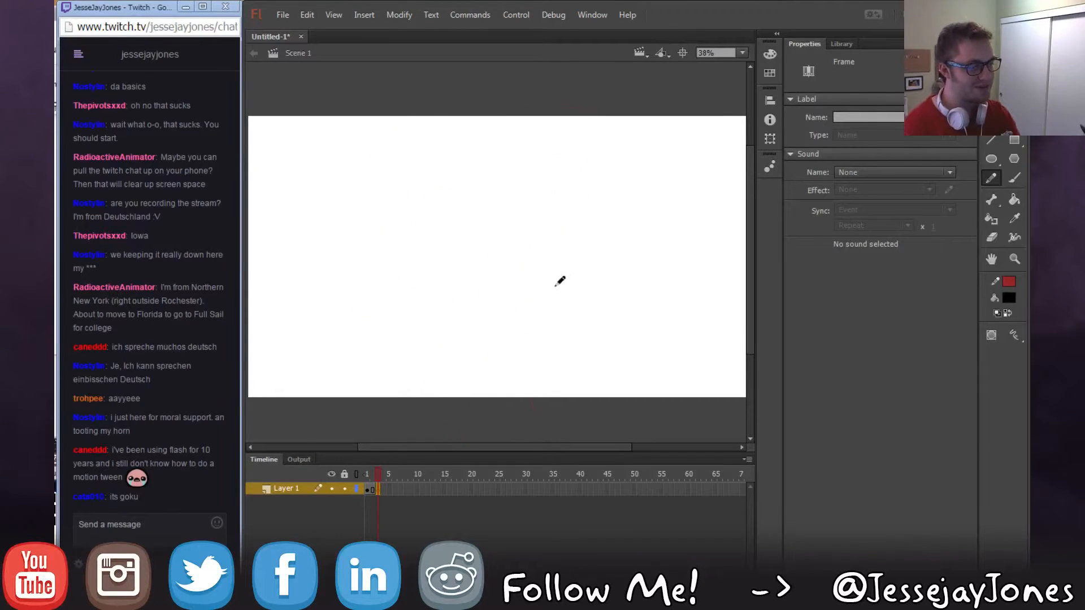
key("F7")
key("comma")
key("period")
left_click_drag(448, 232, 485, 327)
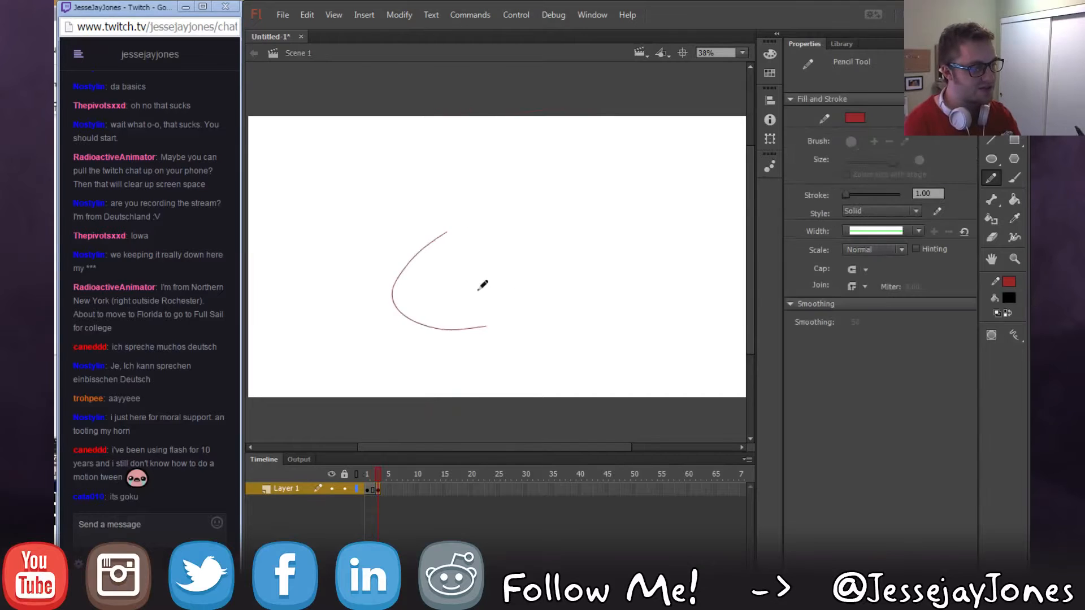
key("comma")
key("period")
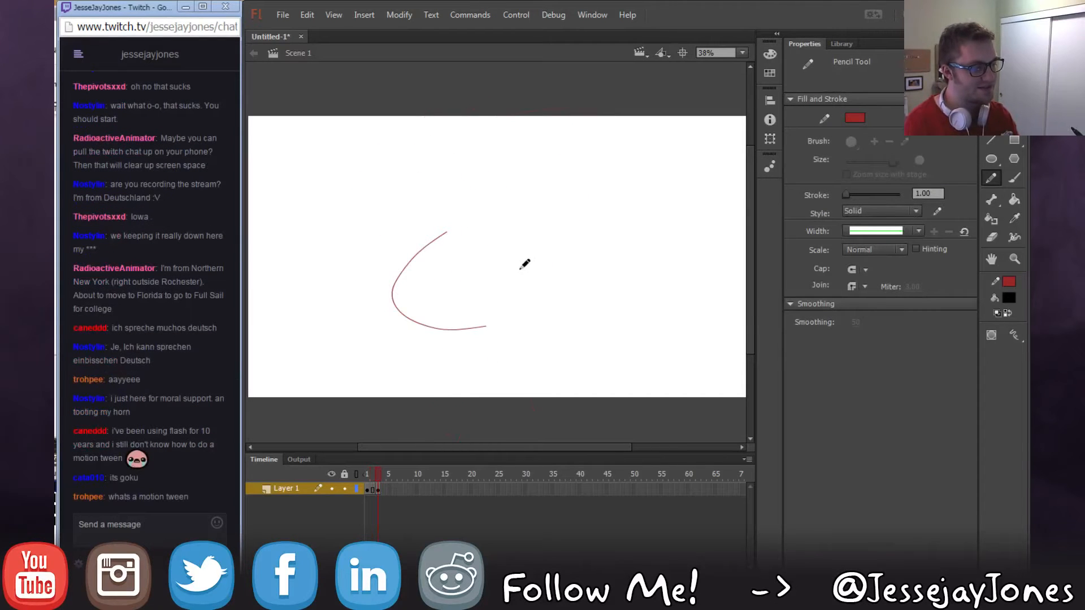
mouse_move(510, 286)
left_mouse_down()
mouse_move(535, 287)
mouse_move(549, 273)
left_mouse_up()
key("comma")
key("period")
key("comma")
key("period")
key("comma")
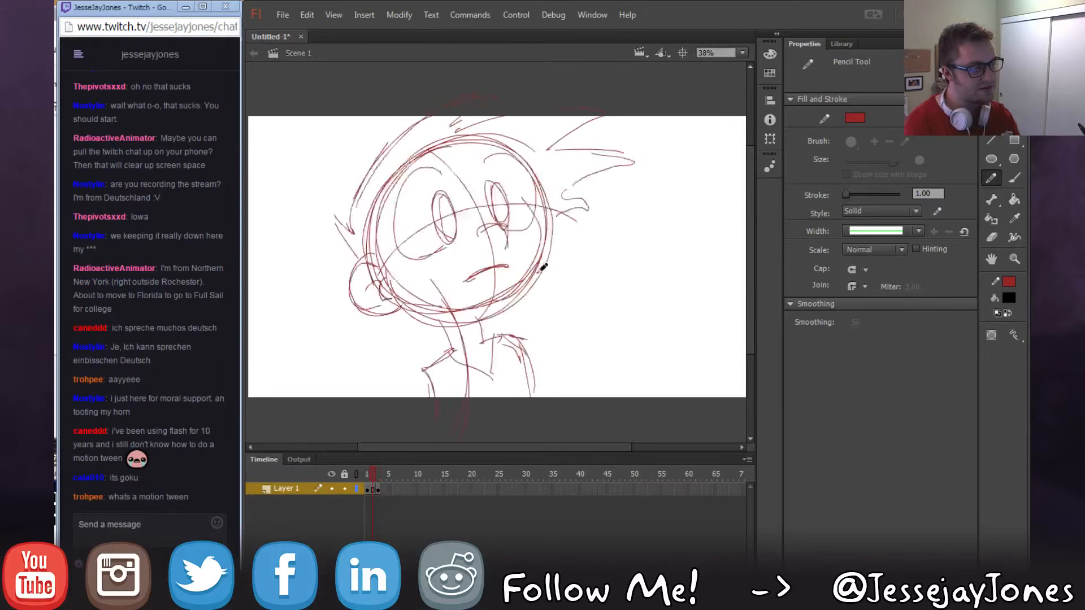
key("period")
key("e")
mouse_move(547, 272)
left_mouse_down()
mouse_move(529, 298)
mouse_move(492, 289)
mouse_move(478, 320)
mouse_move(438, 317)
mouse_move(394, 306)
mouse_move(414, 261)
mouse_move(423, 325)
left_mouse_up()
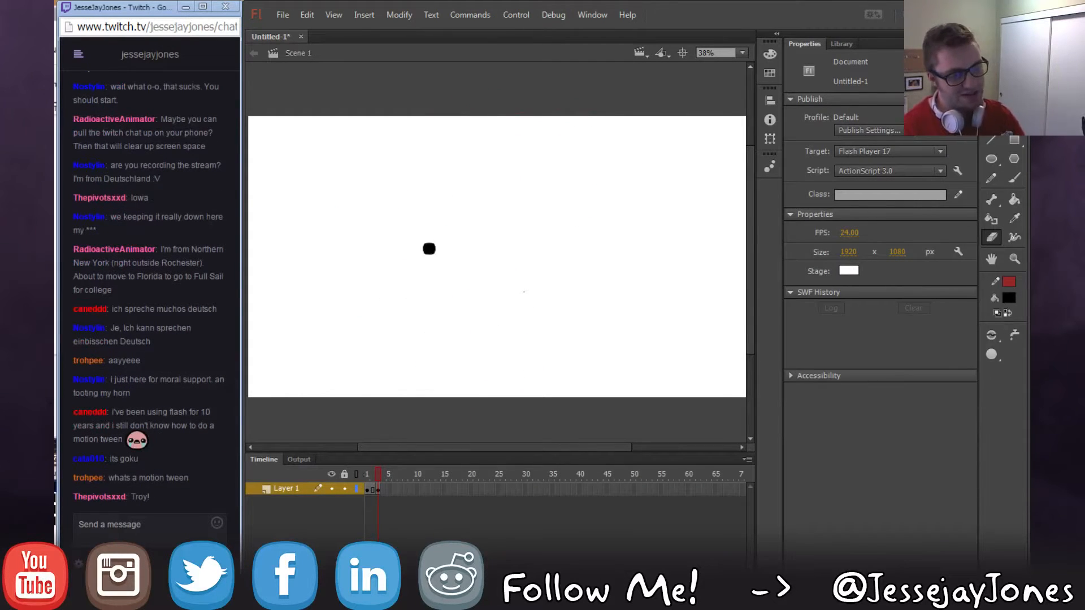
Sketch the small curved nose of the squashed pose in frame 3 with the Pencil tool, checking against the first drawing.
left_click(990, 177)
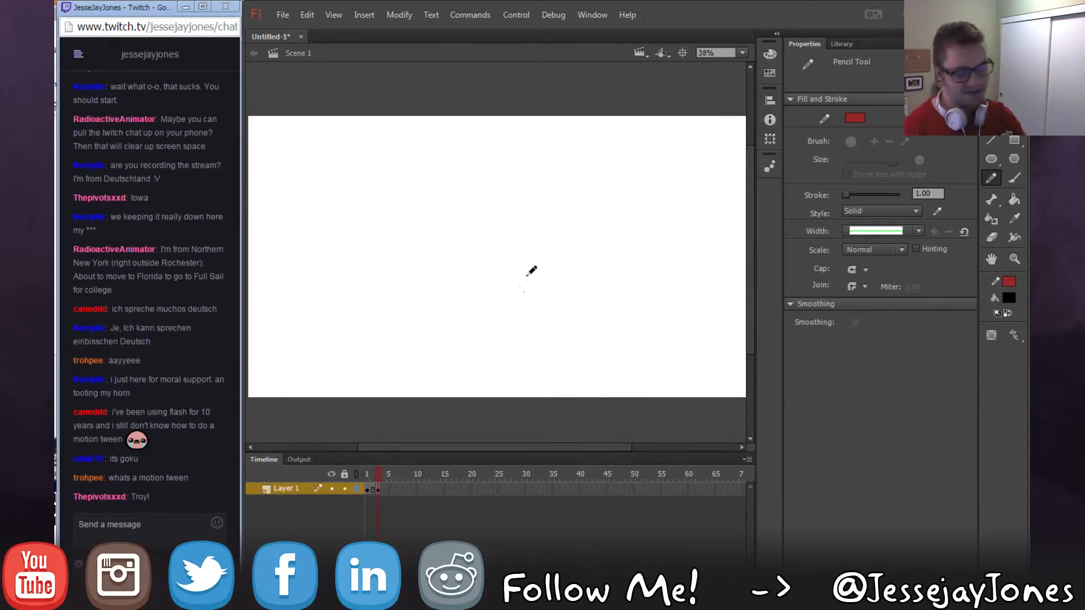
mouse_move(486, 296)
left_mouse_down()
mouse_move(516, 292)
mouse_move(514, 301)
mouse_move(525, 290)
mouse_move(517, 281)
mouse_move(523, 301)
mouse_move(496, 302)
left_mouse_up()
left_click_drag(502, 305, 485, 294)
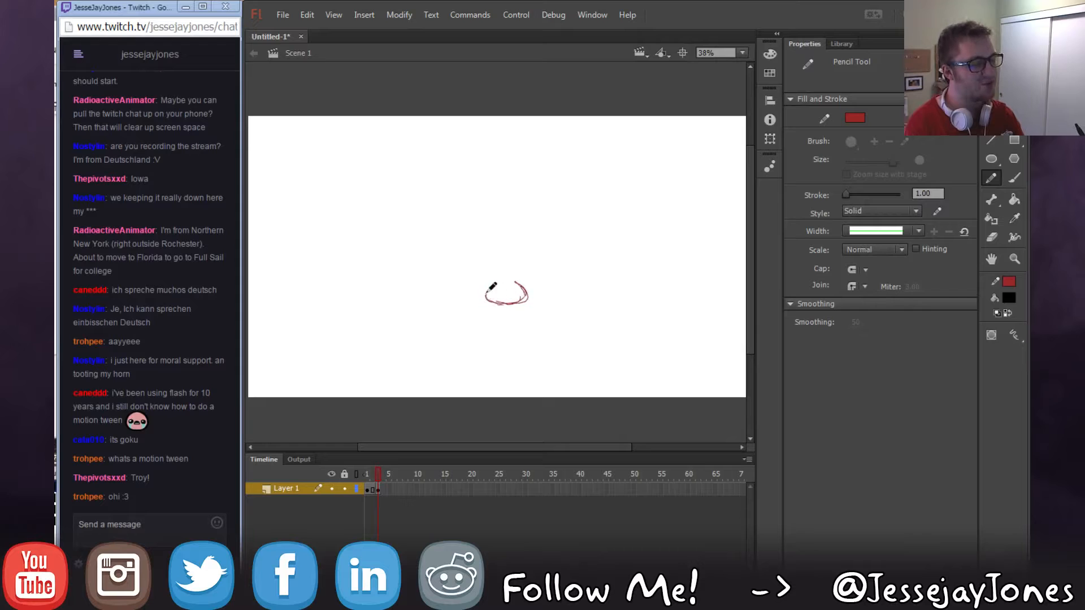
key("comma")
key("period")
Sketch a wide, squashed oval head around the nose with curved face guide lines in frame 3.
left_click_drag(453, 213, 490, 230)
mouse_move(462, 201)
left_mouse_down()
mouse_move(412, 276)
mouse_move(472, 277)
left_mouse_up()
mouse_move(408, 265)
left_mouse_down()
mouse_move(499, 325)
mouse_move(530, 318)
left_mouse_up()
mouse_move(461, 317)
left_mouse_down()
mouse_move(591, 261)
mouse_move(466, 306)
left_mouse_up()
mouse_move(485, 259)
left_mouse_down()
mouse_move(429, 330)
mouse_move(586, 227)
mouse_move(408, 241)
mouse_move(453, 327)
mouse_move(577, 220)
mouse_move(397, 245)
mouse_move(530, 296)
left_mouse_up()
mouse_move(463, 323)
left_mouse_down()
mouse_move(544, 204)
mouse_move(401, 259)
left_mouse_up()
key("comma")
key("period")
key("comma")
key("period")
Build up the right side of the squashed head outline, comparing it with the first pose.
mouse_move(521, 199)
left_mouse_down()
mouse_move(507, 276)
mouse_move(489, 303)
mouse_move(424, 274)
mouse_move(483, 296)
mouse_move(602, 288)
left_mouse_up()
key("comma")
key("period")
key("comma")
key("period")
key("comma")
key("period")
Sketch a flattened ear with inner detail on the left side of the squashed head.
mouse_move(396, 228)
left_mouse_down()
mouse_move(387, 265)
mouse_move(408, 226)
mouse_move(392, 272)
left_mouse_up()
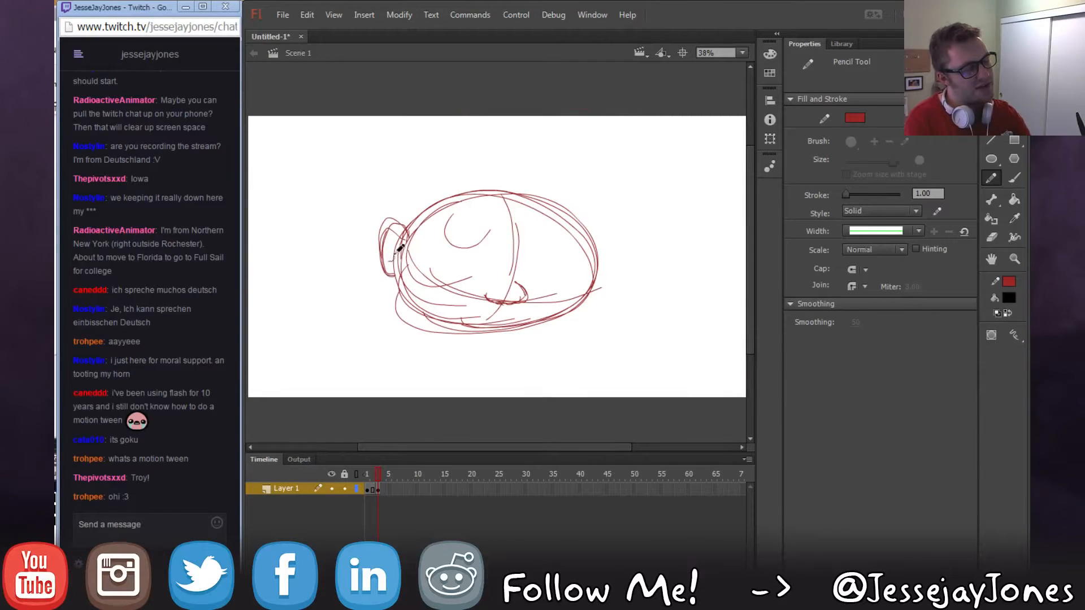
key("comma")
key("period")
key("comma")
key("period")
left_click_drag(397, 279, 384, 266)
key("comma")
key("period")
key("comma")
key("period")
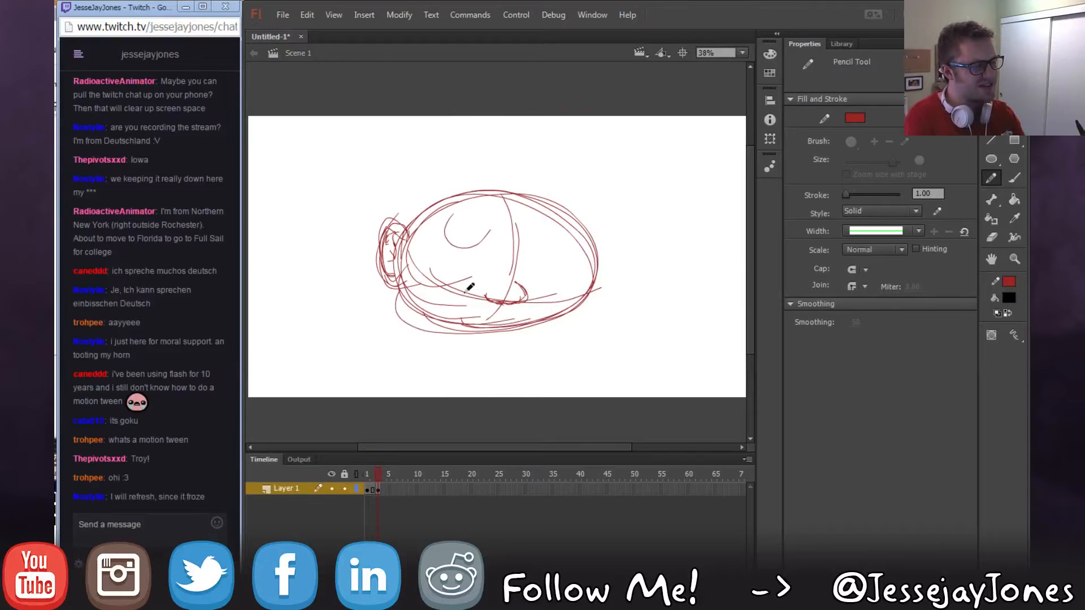
Sketch the squashed face's eyes as tightly squeezed-shut lines on either side of the nose.
mouse_move(444, 264)
left_mouse_down()
mouse_move(470, 296)
mouse_move(447, 286)
mouse_move(468, 297)
left_mouse_up()
key("comma")
key("period")
key("comma")
key("period")
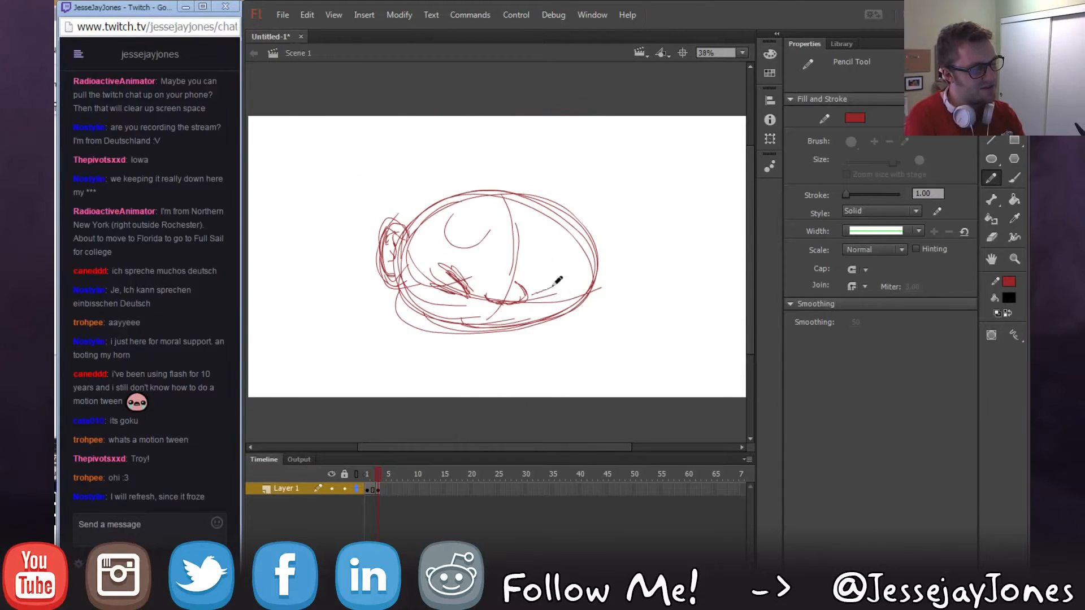
key("comma")
key("period")
Add short furrow marks above the squeezed-shut eyes and check the expression against the first pose.
mouse_move(469, 258)
left_mouse_down()
mouse_move(480, 280)
mouse_move(541, 274)
left_mouse_up()
key("comma")
key("period")
key("comma")
key("period")
key("comma")
key("period")
key("comma")
key("period")
key("comma")
key("period")
key("comma")
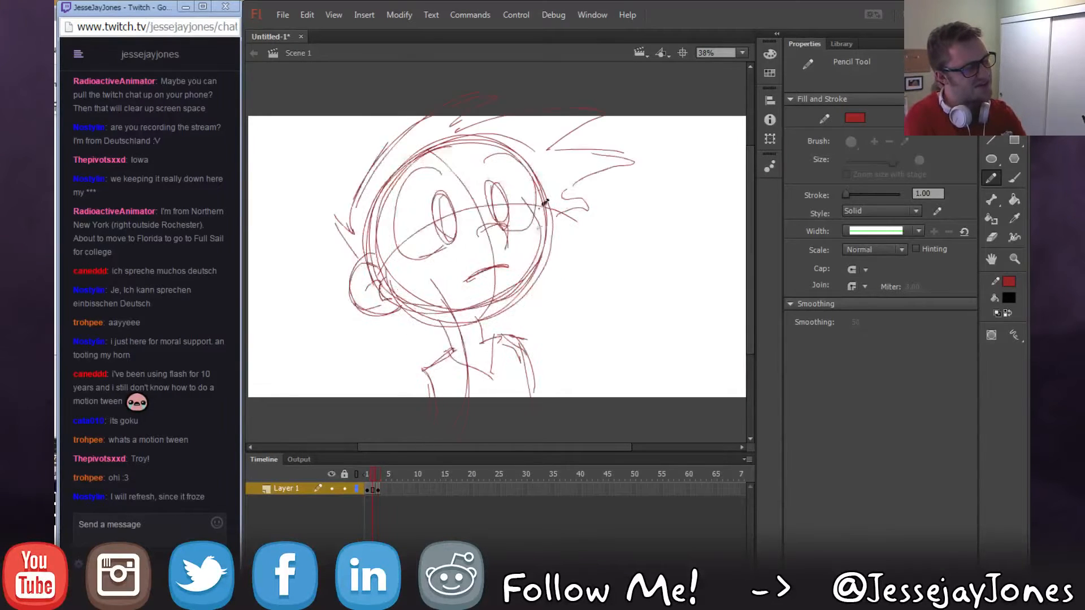
key("period")
Sketch upward-flying hair spikes from the ear across the top to the right side of the squashed head.
mouse_move(402, 202)
left_mouse_down()
mouse_move(411, 173)
mouse_move(424, 187)
left_mouse_up()
key("comma")
key("period")
mouse_move(509, 141)
left_mouse_down()
mouse_move(460, 164)
mouse_move(565, 120)
mouse_move(530, 153)
mouse_move(638, 128)
mouse_move(589, 206)
left_mouse_up()
key("comma")
key("period")
key("comma")
key("period")
key("comma")
key("period")
mouse_move(638, 128)
left_mouse_down()
mouse_move(615, 195)
mouse_move(644, 194)
left_mouse_up()
key("comma")
key("period")
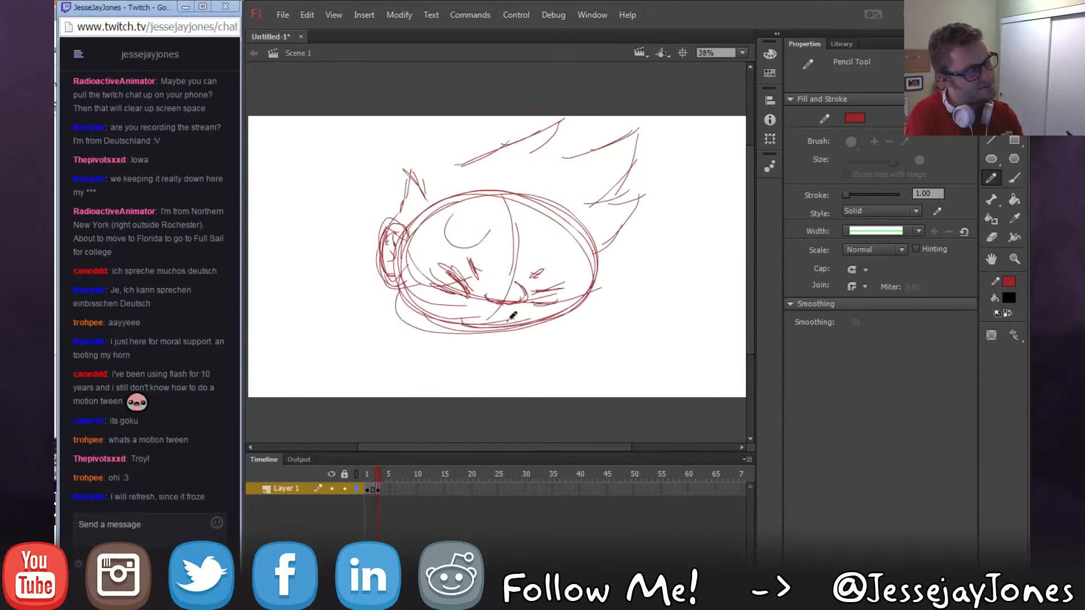
Sketch the squashed mouth and cheek lines along the lower part of the face in frame 3.
left_click_drag(424, 310, 482, 315)
mouse_move(399, 289)
left_mouse_down()
mouse_move(415, 315)
mouse_move(393, 278)
mouse_move(462, 330)
mouse_move(450, 322)
mouse_move(582, 295)
left_mouse_up()
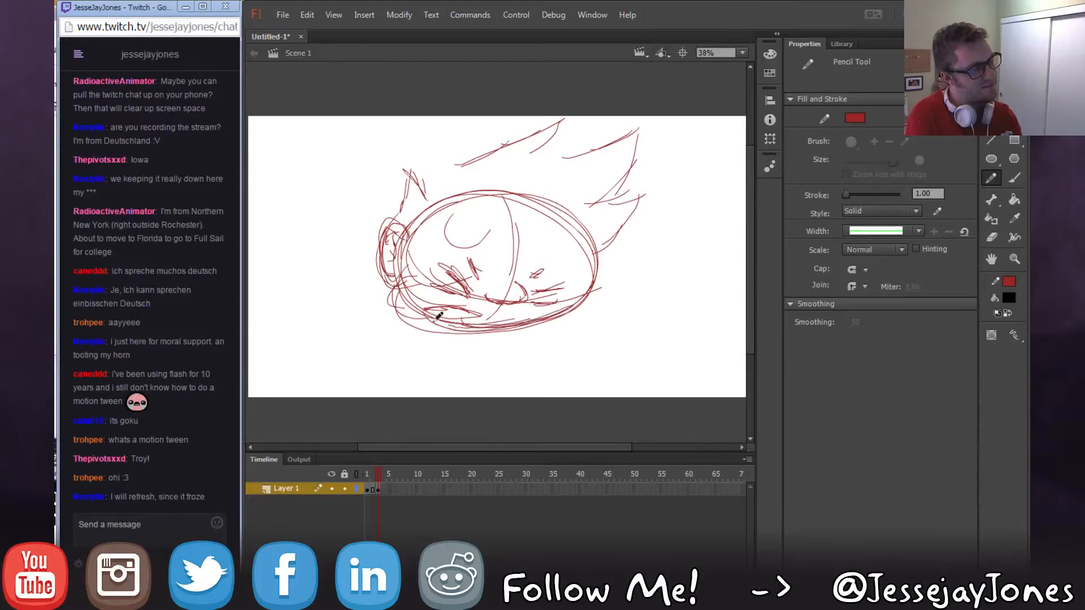
key("comma")
key("period")
key("comma")
key("period")
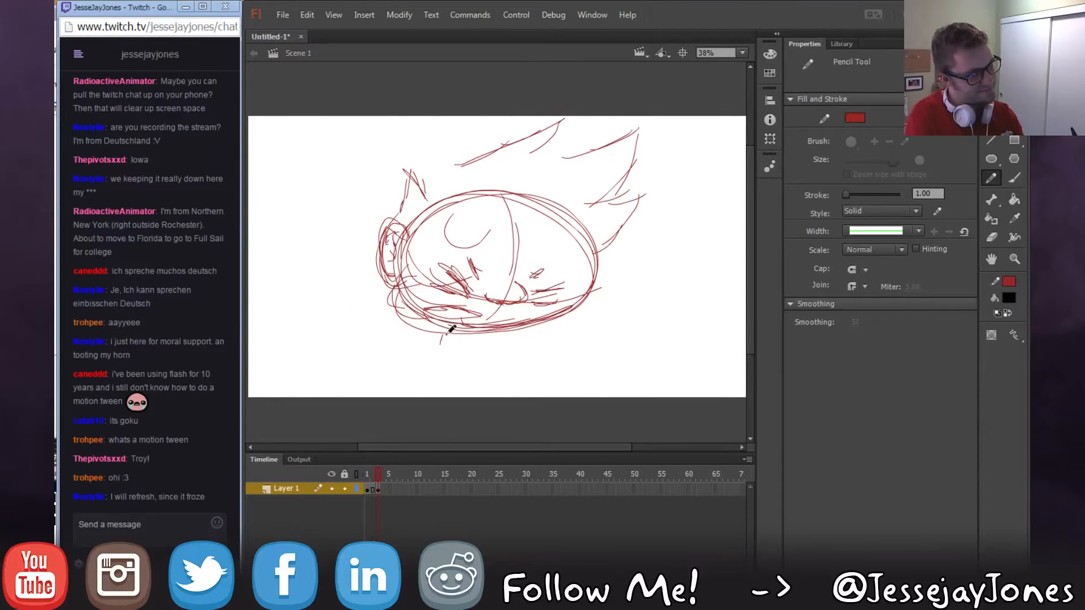
Sketch the curved neck, collar and compressed shoulders below the squashed head.
left_click_drag(515, 265, 461, 412)
left_click_drag(445, 322, 452, 411)
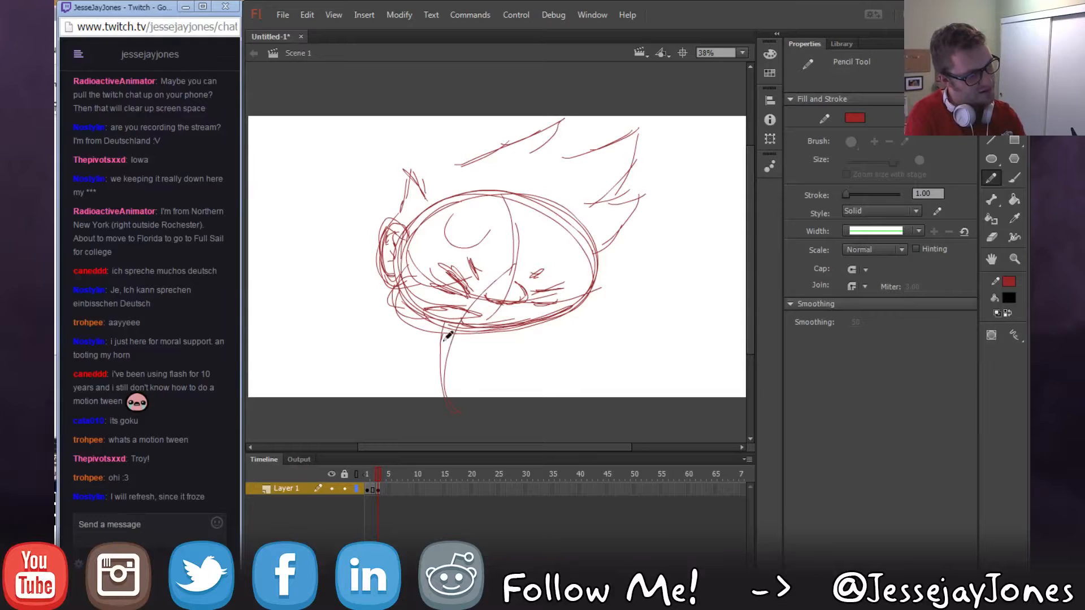
left_click_drag(432, 358, 447, 370)
mouse_move(473, 327)
left_mouse_down()
mouse_move(459, 363)
mouse_move(409, 419)
left_mouse_up()
mouse_move(475, 355)
left_mouse_down()
mouse_move(479, 409)
mouse_move(476, 354)
left_mouse_up()
mouse_move(478, 360)
left_mouse_down()
mouse_move(453, 350)
mouse_move(400, 382)
left_mouse_up()
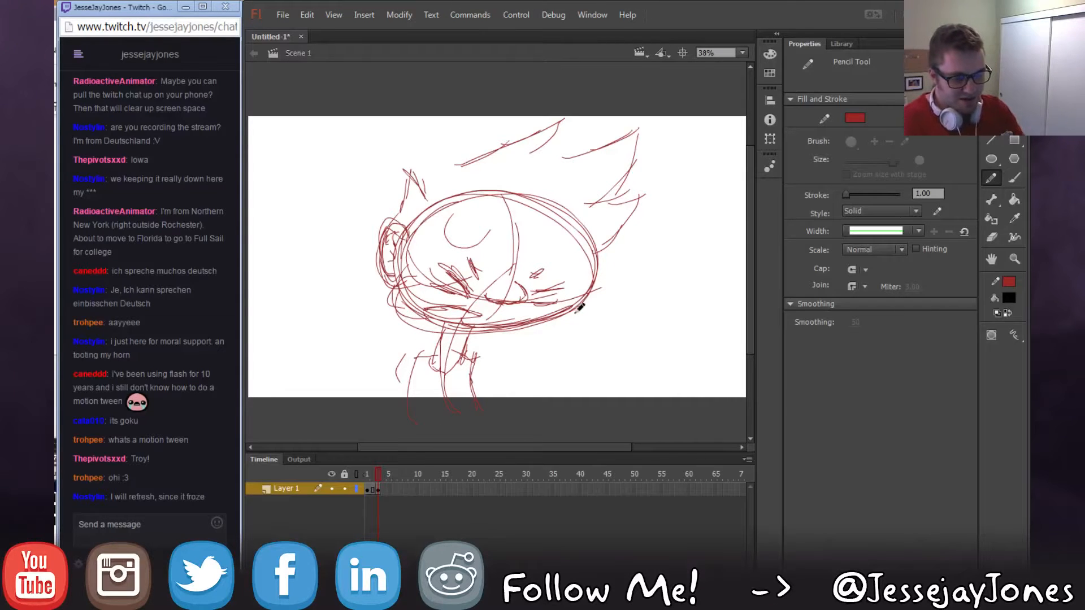
Flip repeatedly between the upright pose and the squashed pose to check the motion.
key("comma")
key("period")
key("comma")
key("period")
key("comma")
key("period")
key("comma")
key("period")
key("comma")
key("period")
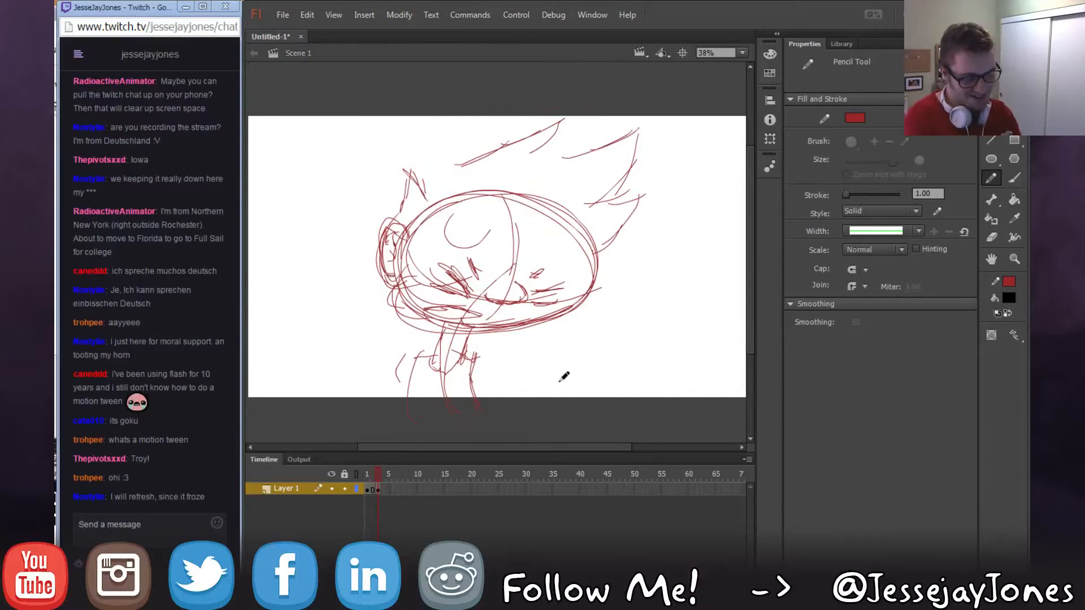
Extend the squashed pose to frame 4 and add a new layer above Layer 1.
left_click(386, 488)
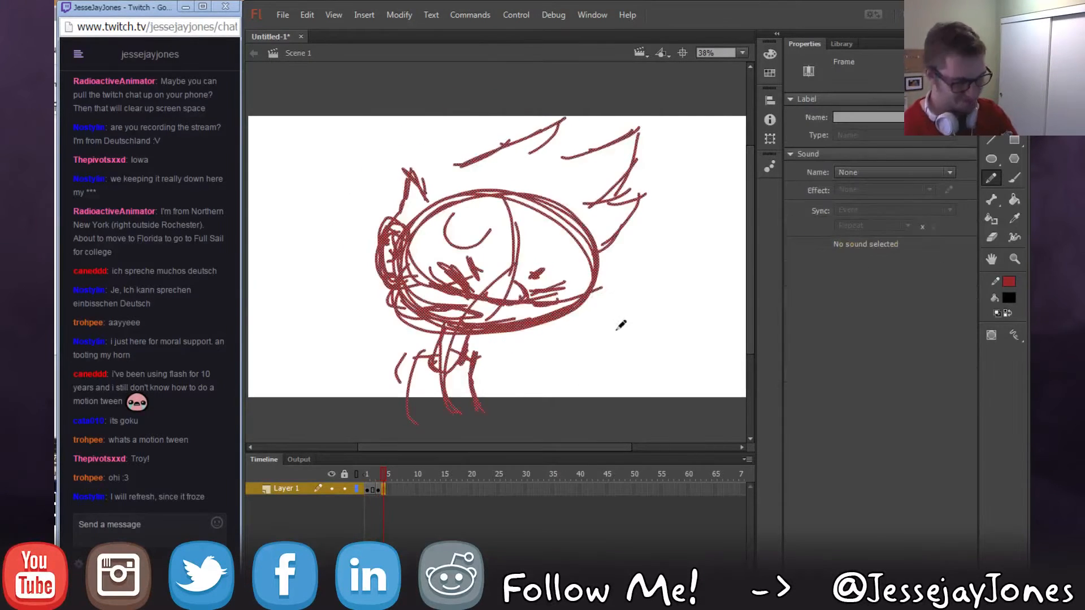
left_click(367, 490)
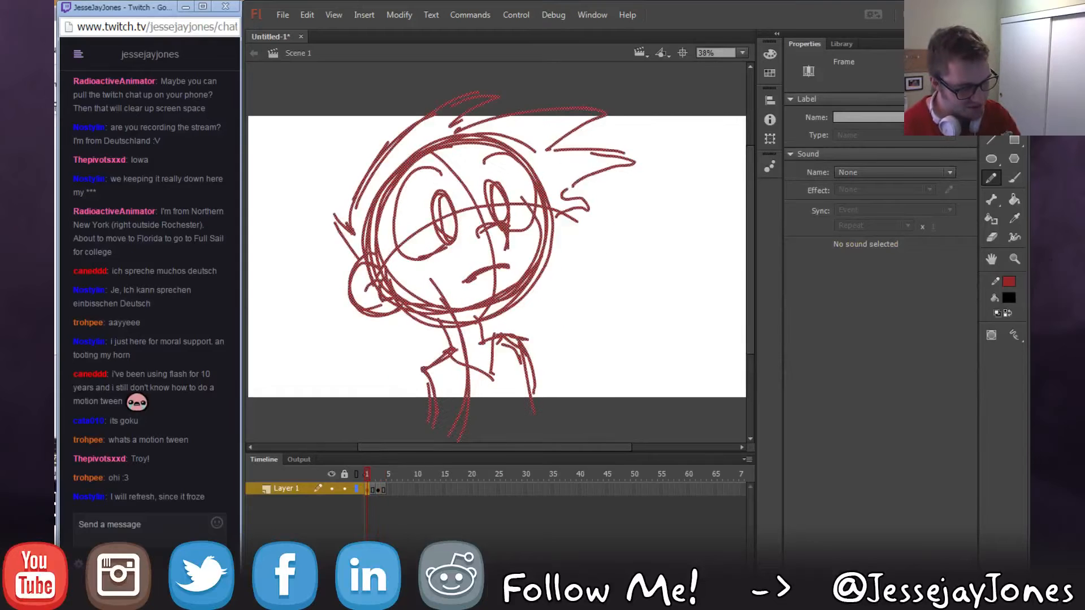
left_click(255, 575)
left_click(368, 490)
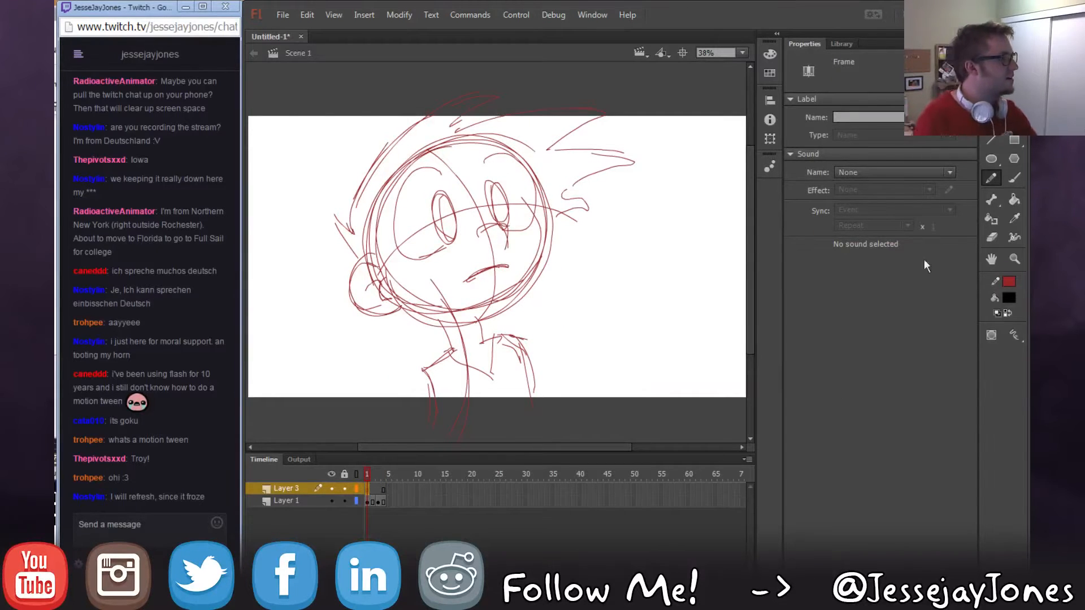
Hide Layer 1 so only the new empty layer shows on the stage.
key("v")
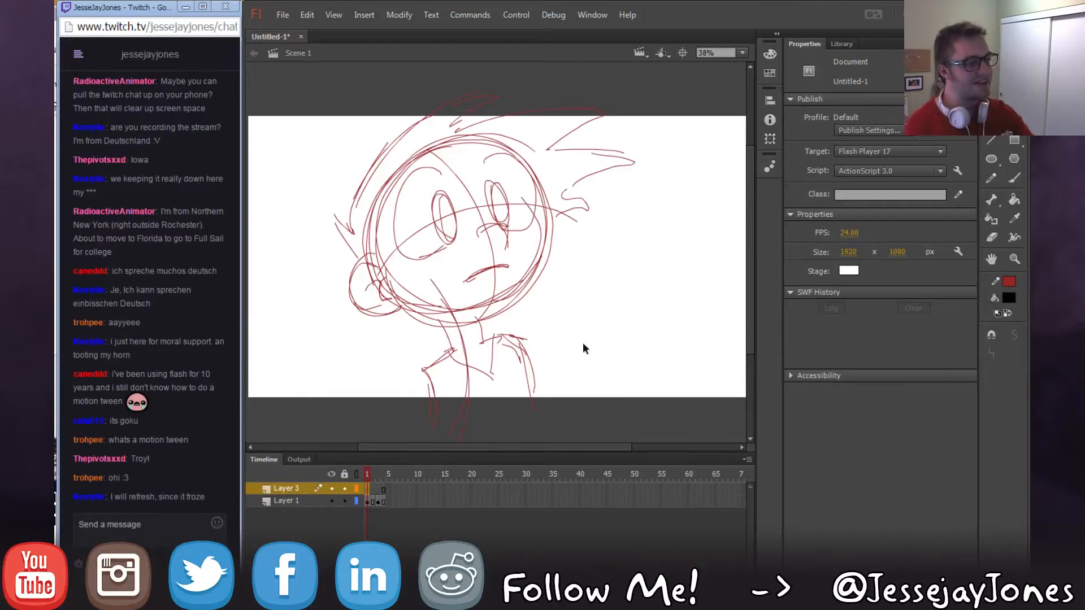
left_click(331, 501)
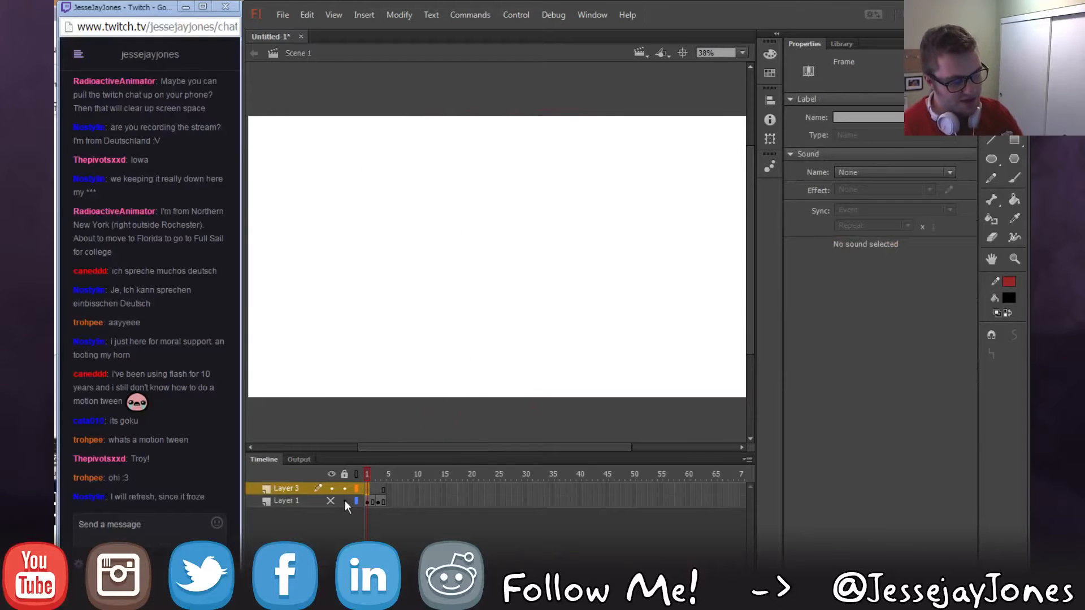
Paint a simple smiley face with the Brush tool on frame 1 of the empty layer.
left_click(1014, 177)
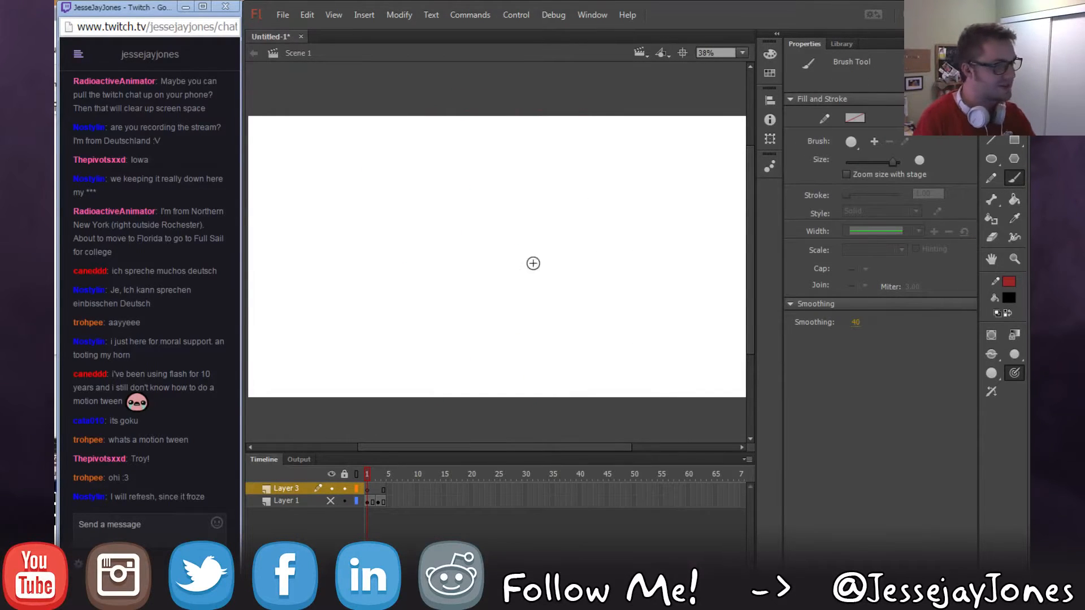
mouse_move(454, 175)
left_mouse_down()
mouse_move(407, 233)
mouse_move(414, 260)
mouse_move(477, 275)
mouse_move(528, 219)
mouse_move(477, 172)
mouse_move(445, 201)
mouse_move(469, 199)
mouse_move(486, 245)
mouse_move(497, 218)
left_mouse_up()
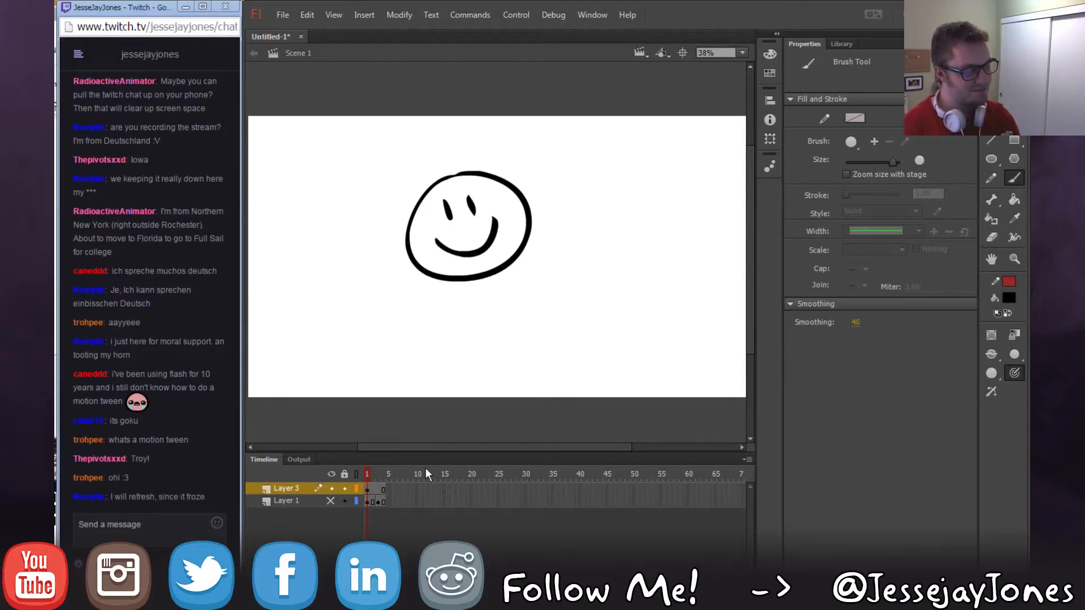
key("v")
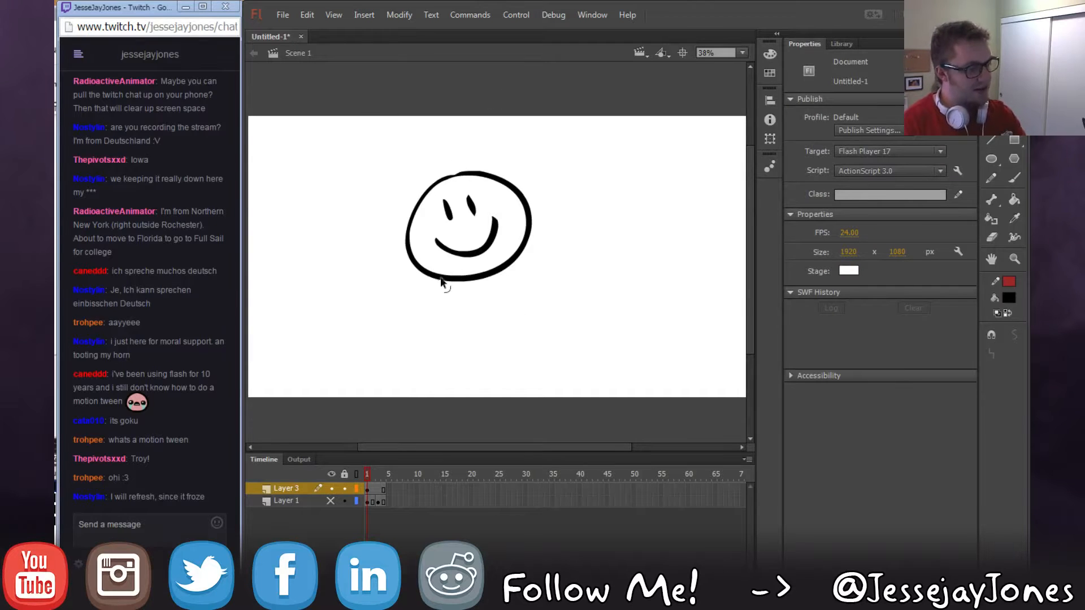
Apply a classic tween to the smiley, add a keyframe at frame 15, and move the face there horizontally to about X 1421.
right_click(367, 490)
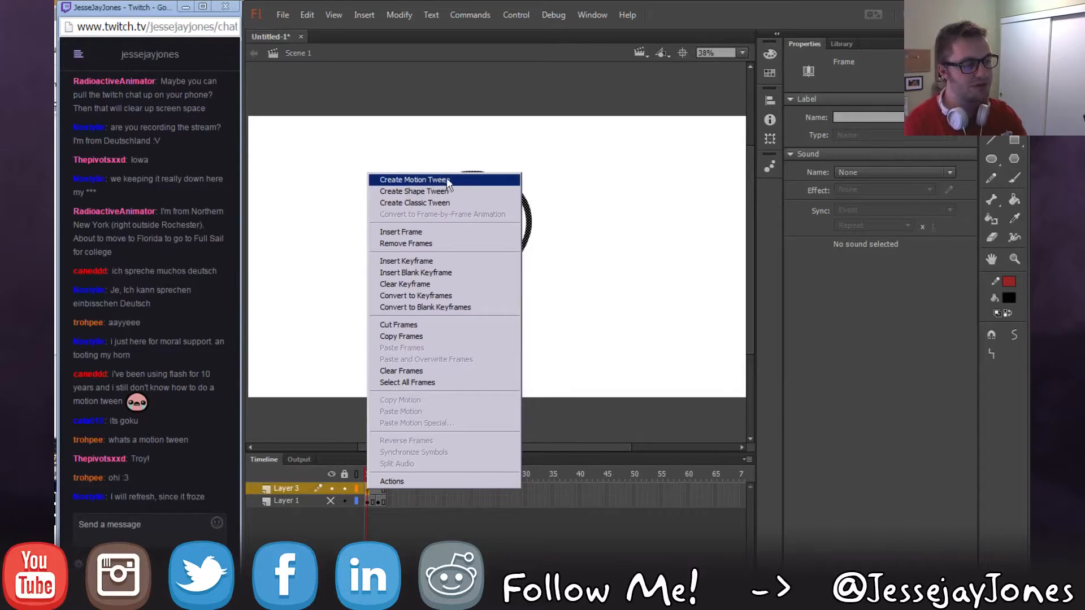
left_click(420, 203)
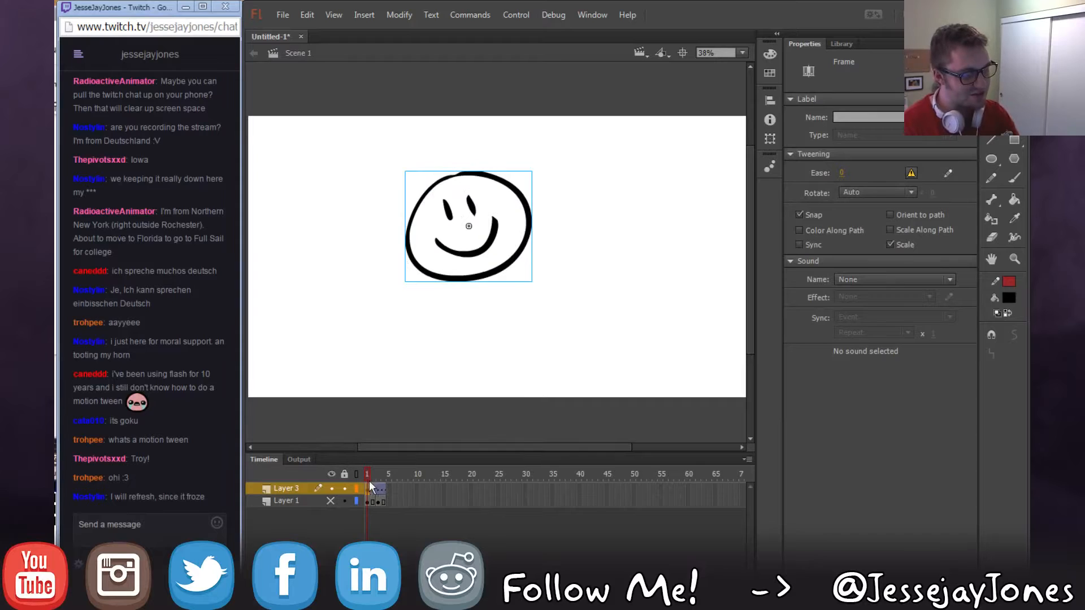
left_click(372, 502)
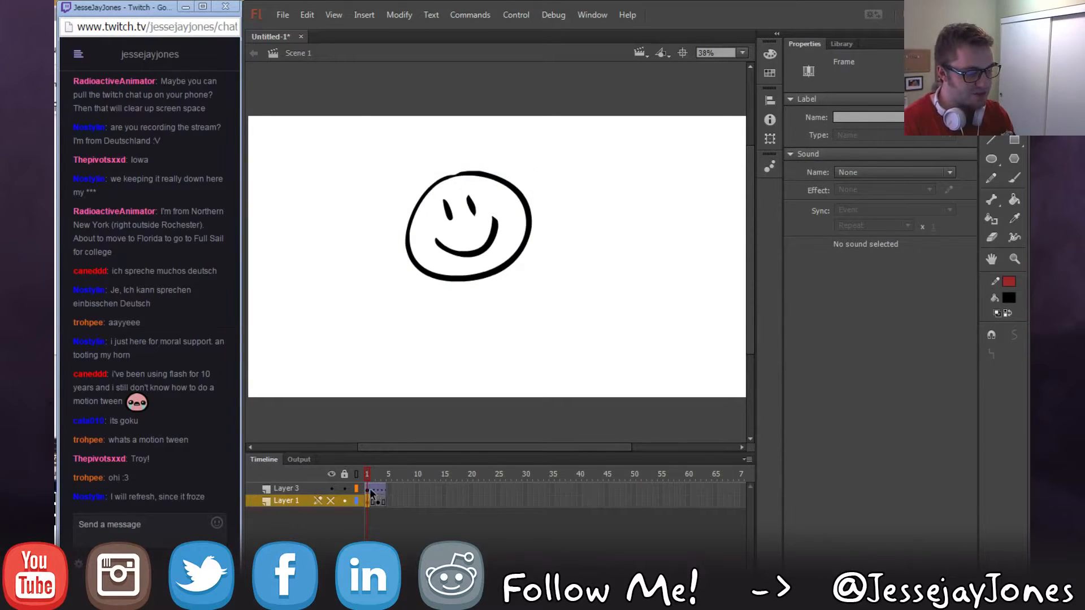
left_click(443, 490)
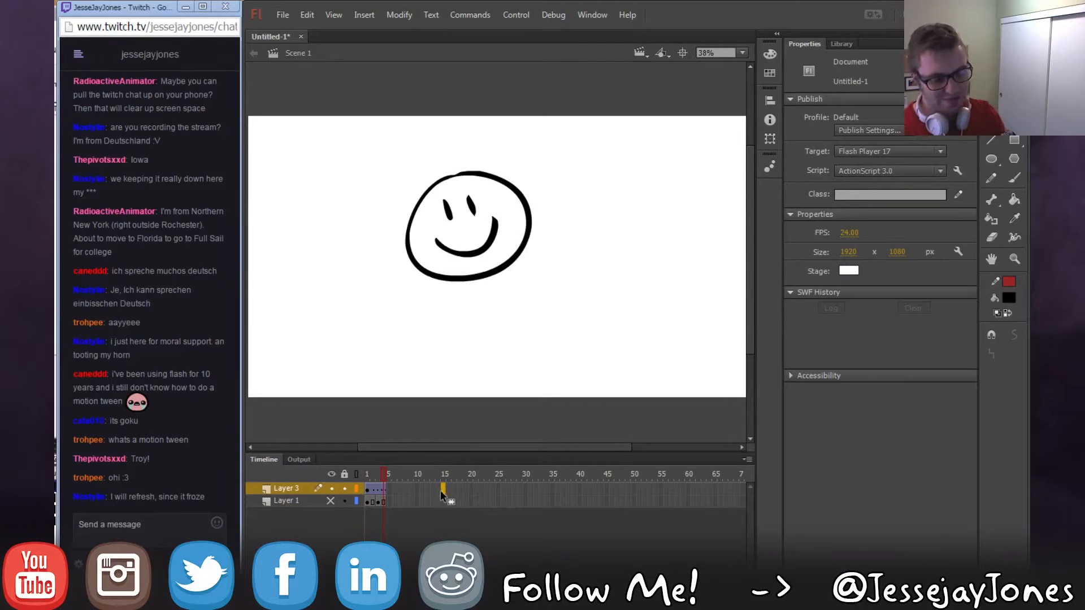
left_click_drag(445, 486, 445, 487)
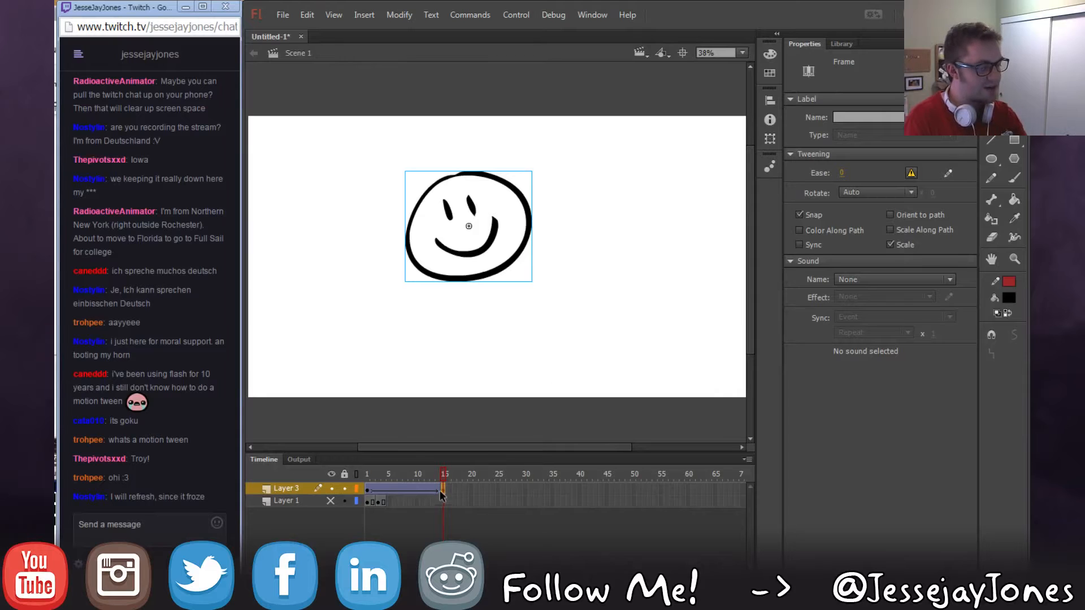
left_click_drag(528, 233, 680, 242)
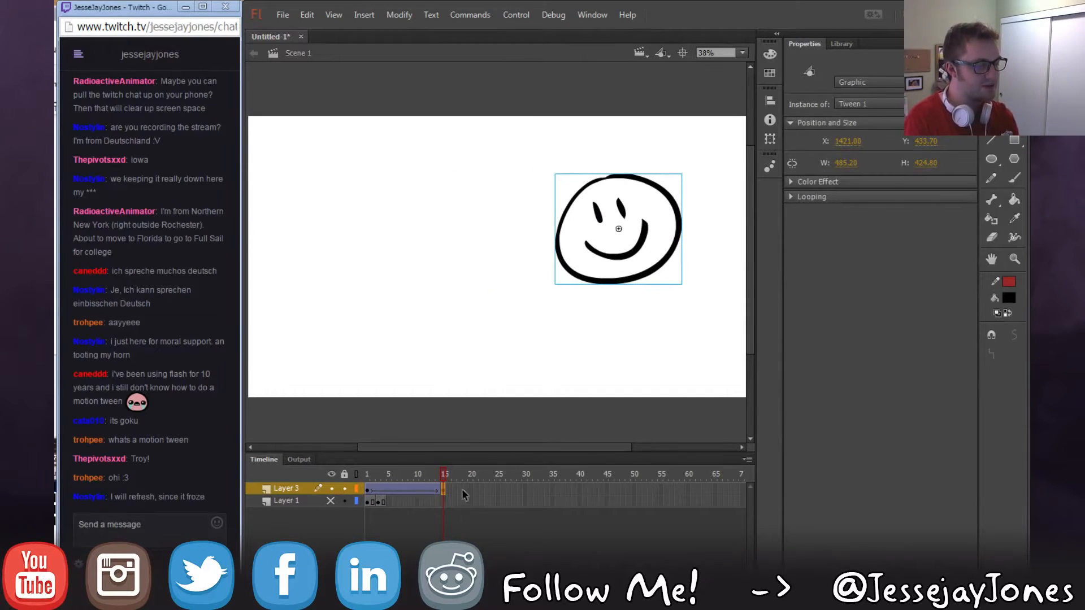
Compare the smiley's start and end keyframes and scrub through the tween between frames 1 and 15.
left_click(368, 479)
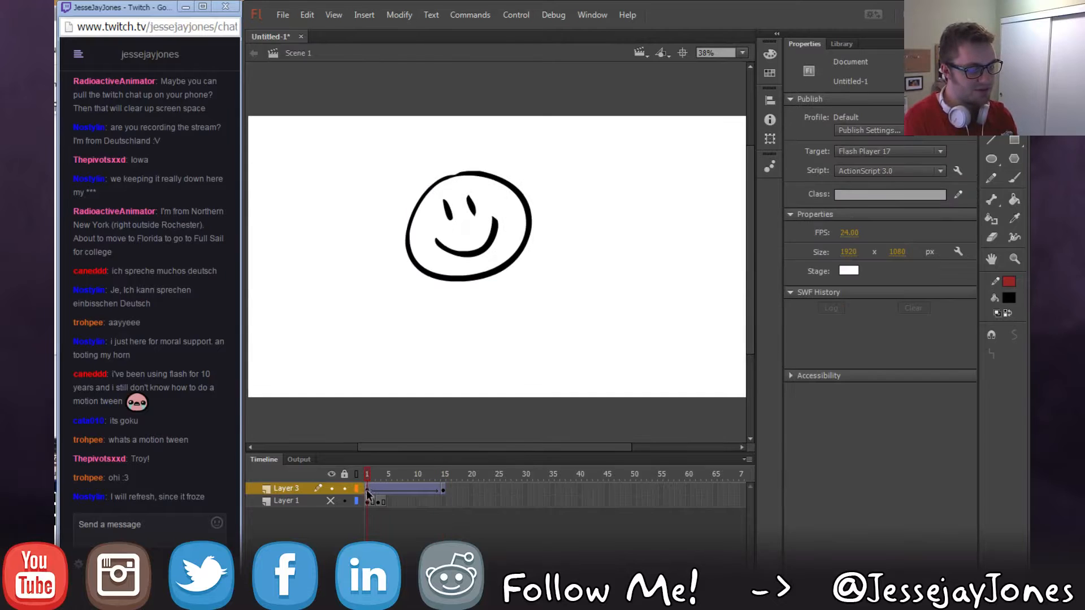
left_click(368, 491)
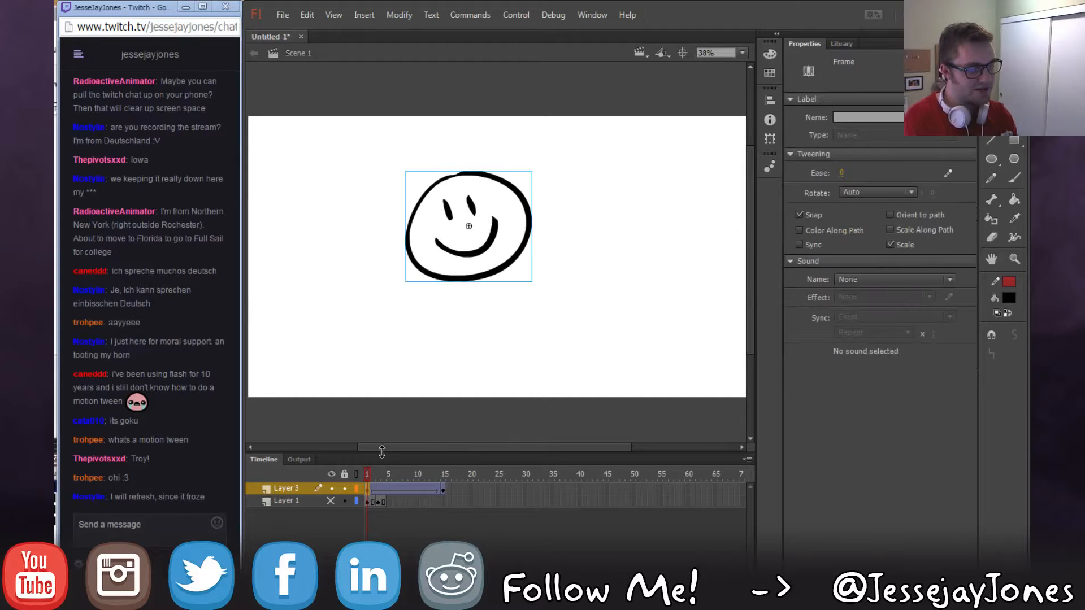
left_click(443, 490)
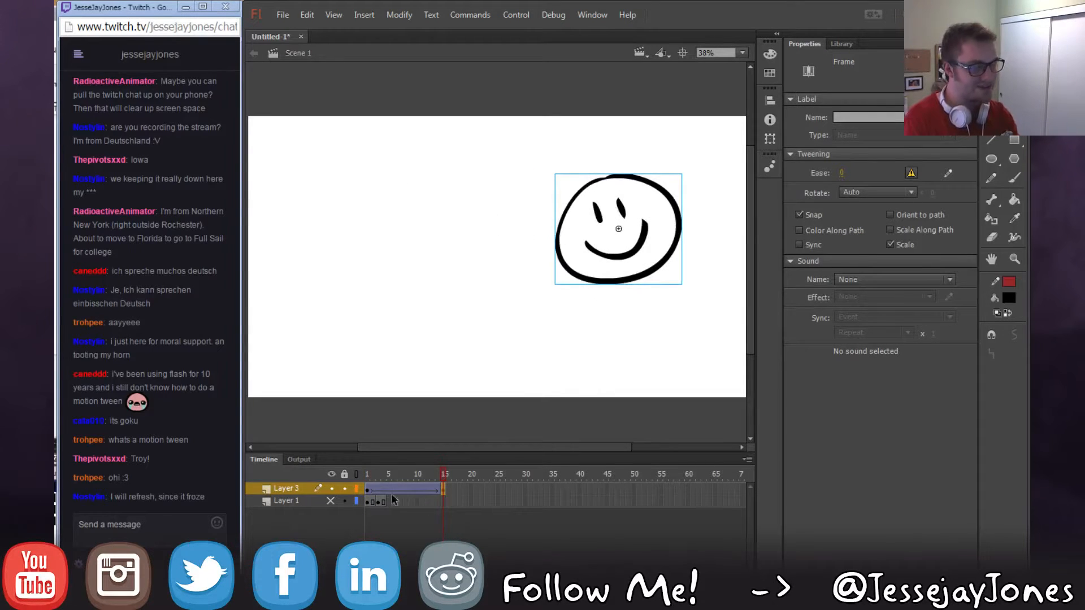
left_click(368, 489)
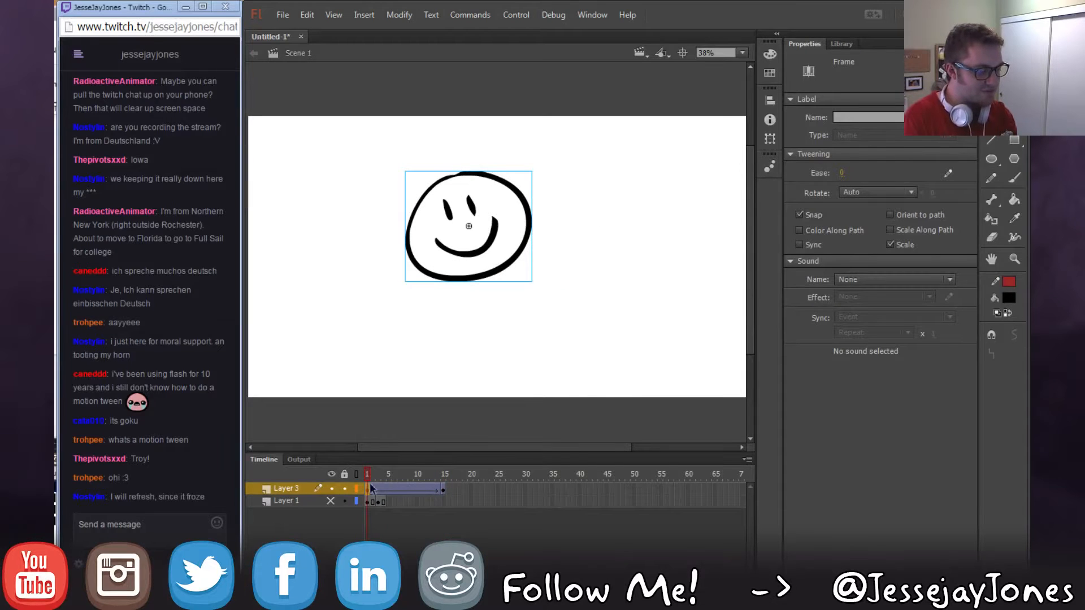
left_click_drag(378, 476, 444, 482)
left_click(366, 492)
left_click(368, 490)
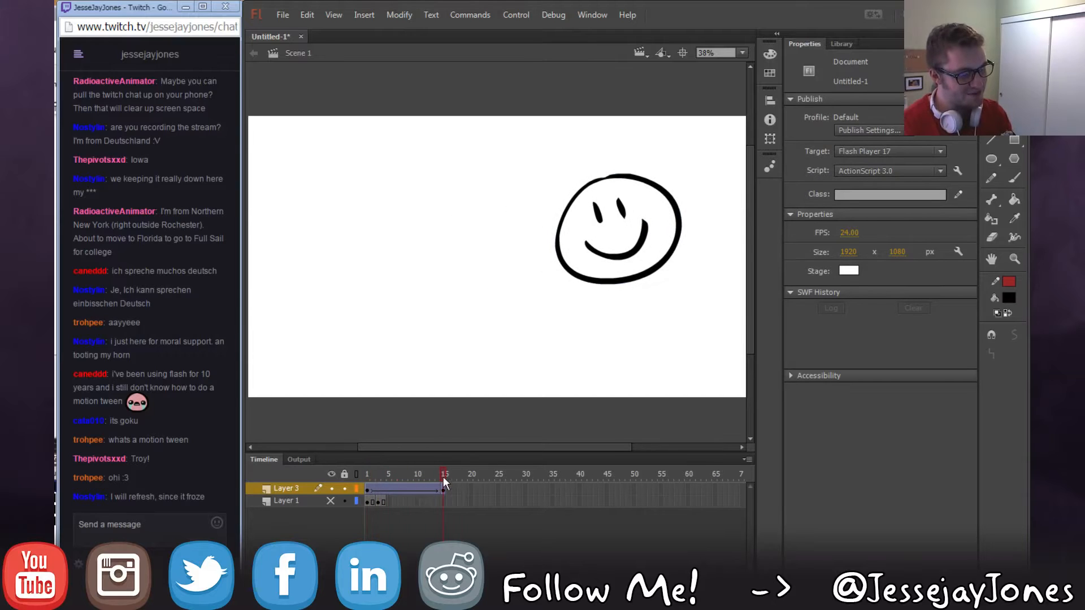
left_click(367, 489)
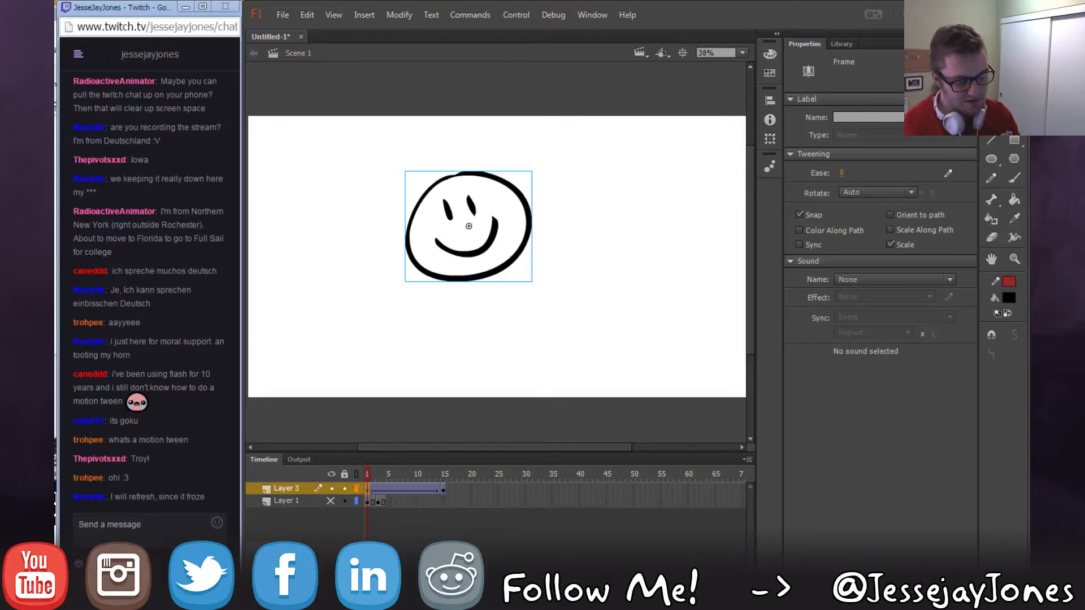
Switch to the web browser and open the animator's portfolio website.
key("alt+Tab")
left_click(397, 14)
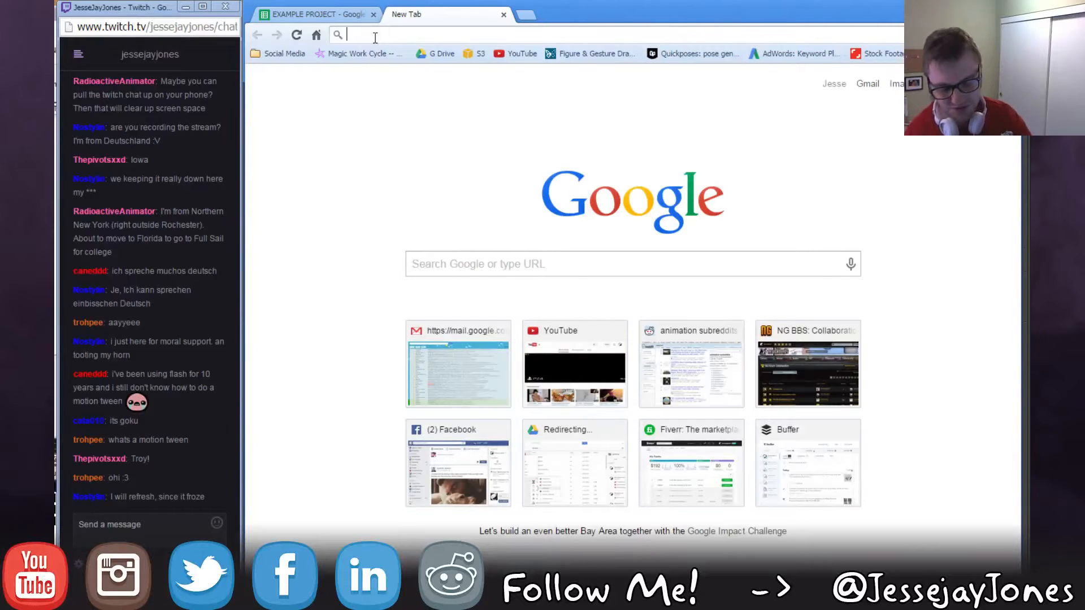
type("jes")
key("Return")
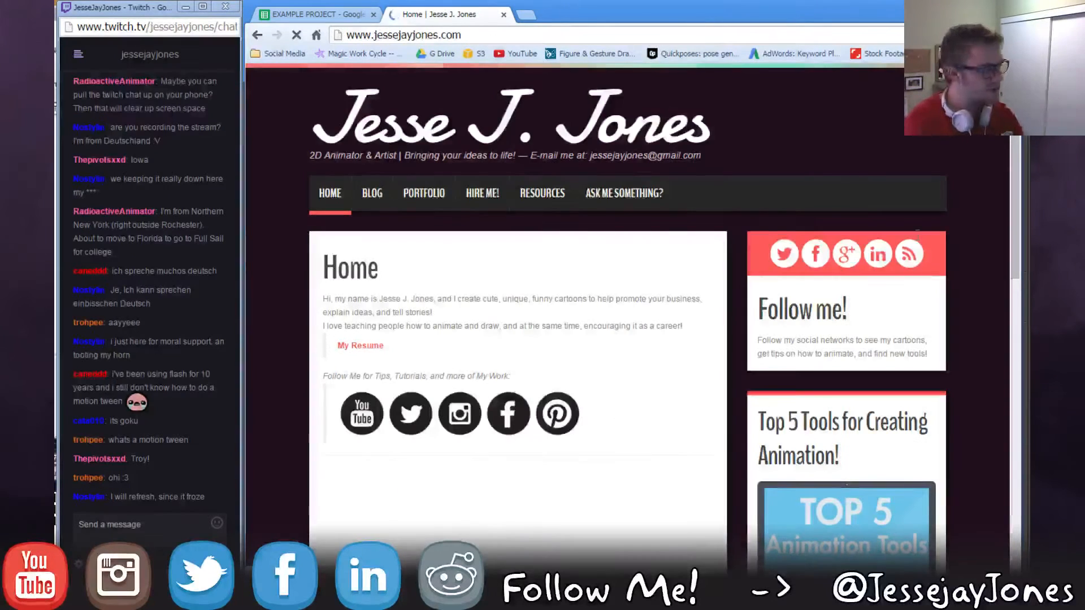
Skim through the 2D animation demo reel on the home page and pause it at the Hallmark's Hoops & YoYo scene.
left_click_drag(1016, 165, 1019, 189)
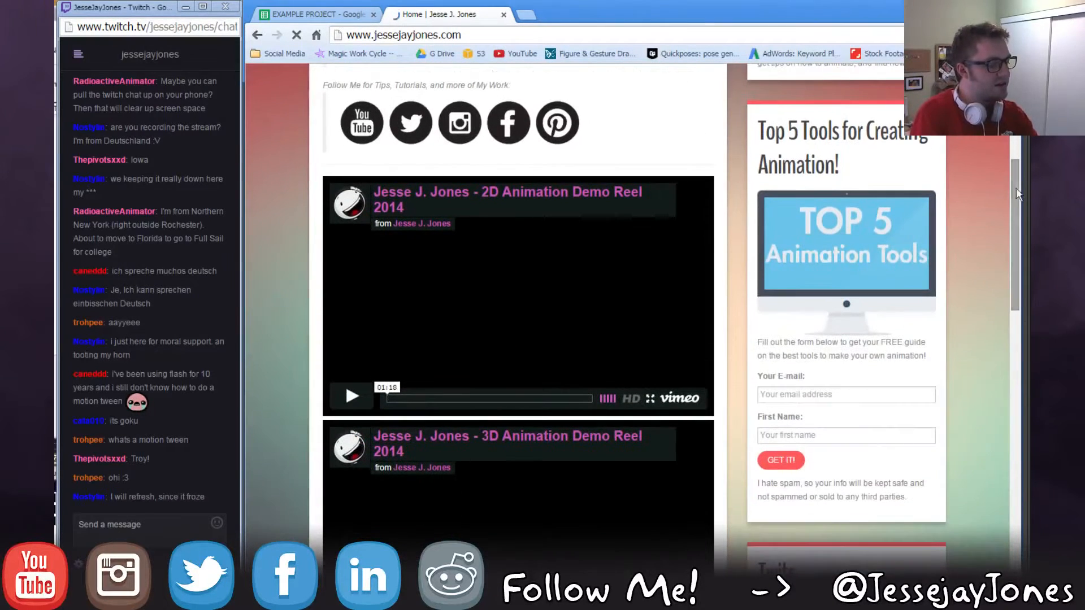
left_click(589, 403)
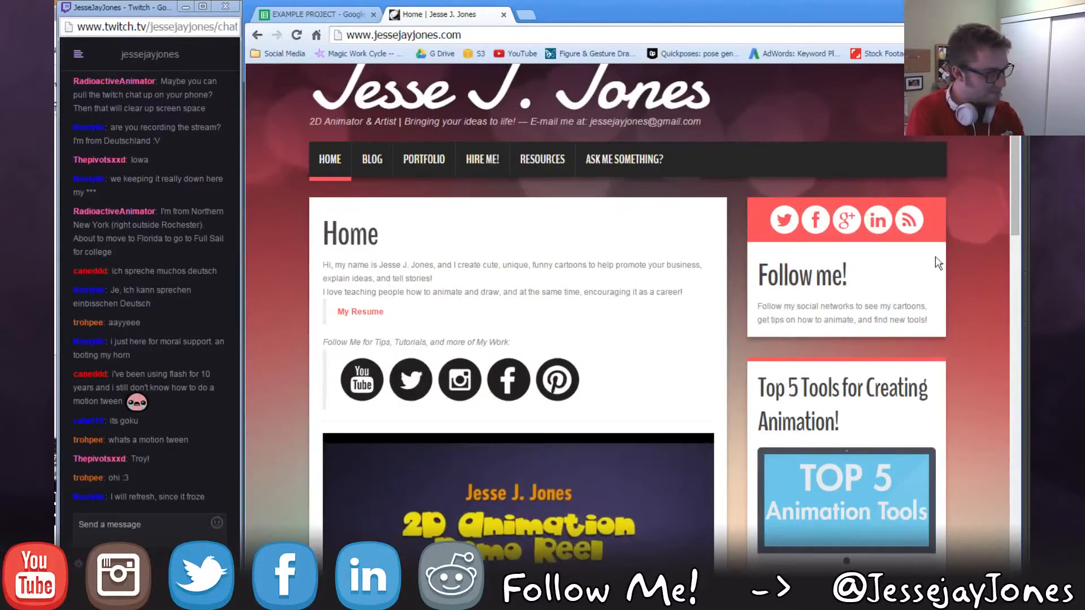
left_click_drag(1013, 191, 1012, 273)
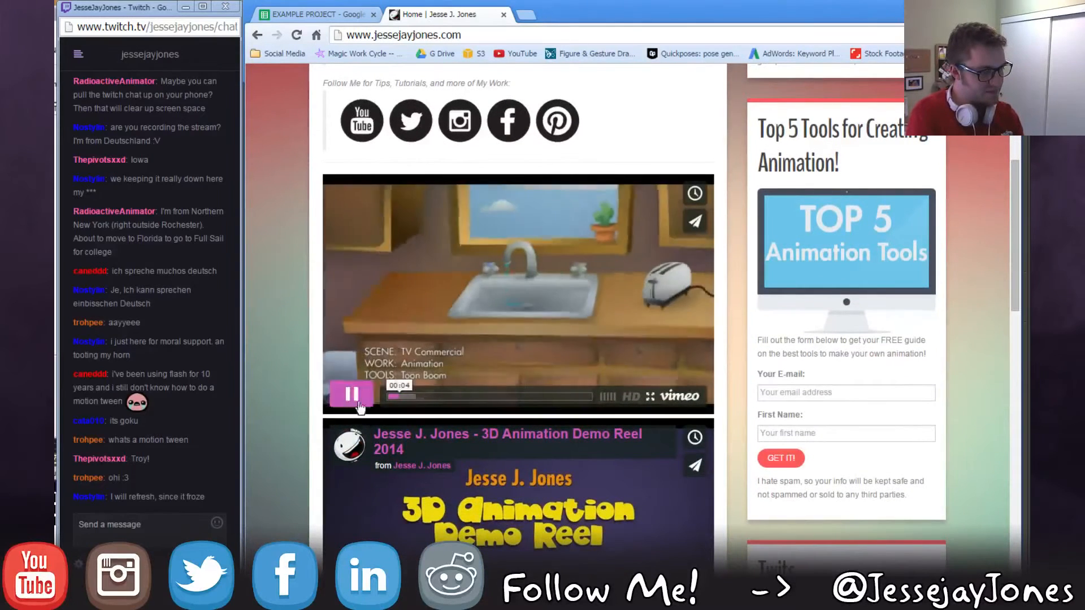
left_click(415, 398)
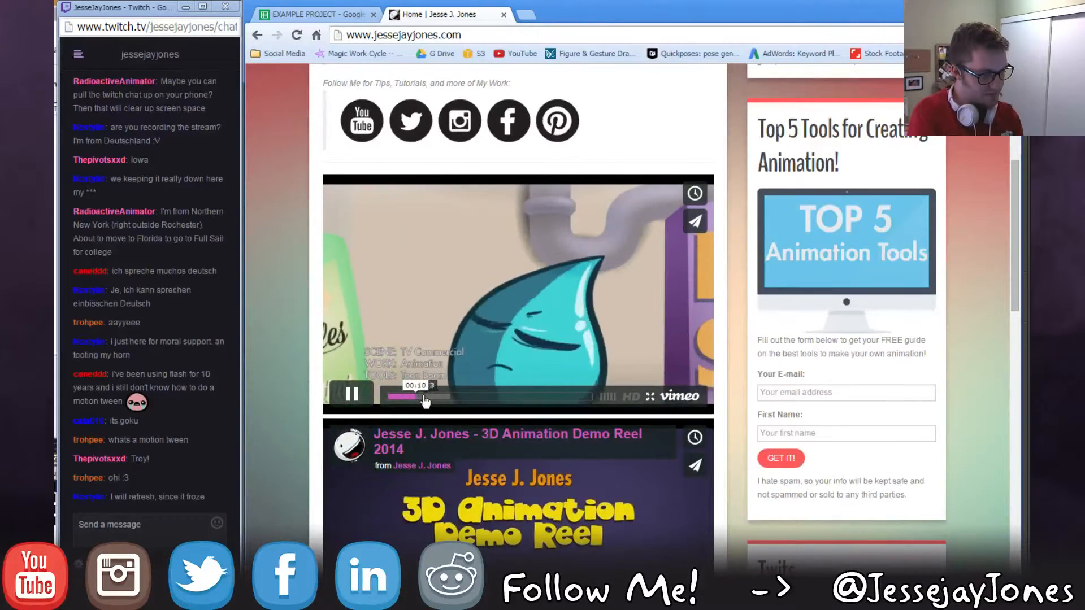
left_click(425, 397)
left_click(430, 396)
left_click(437, 398)
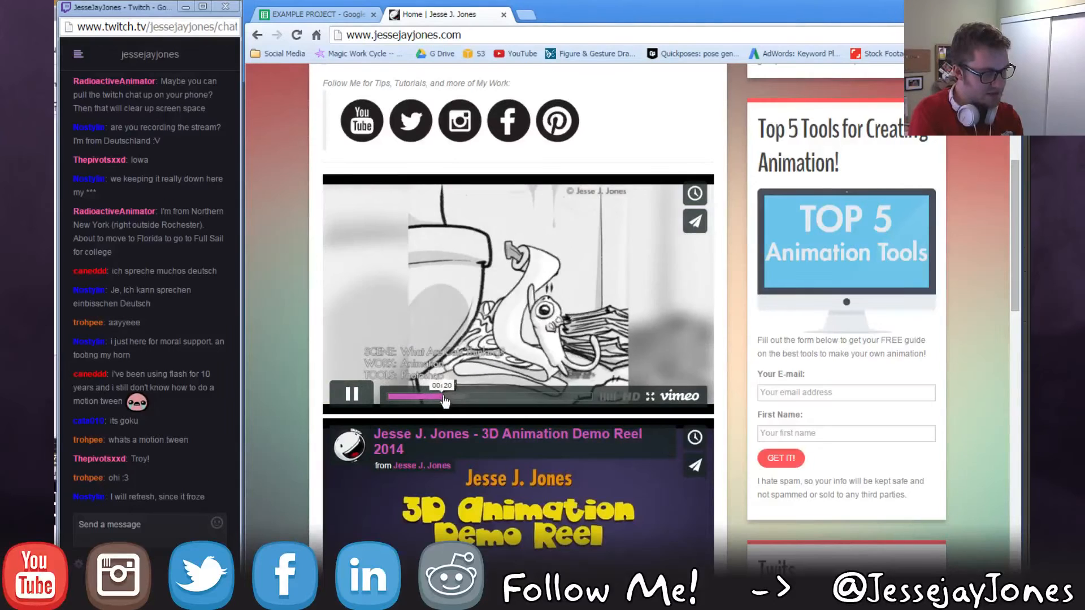
left_click(443, 397)
left_click(450, 397)
left_click(458, 397)
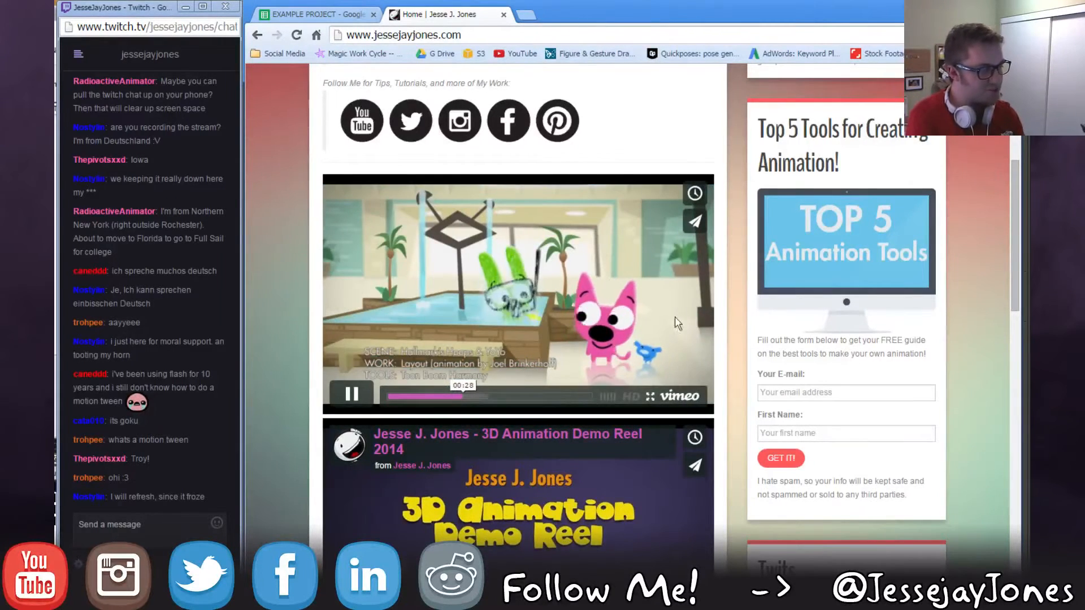
left_click(576, 337)
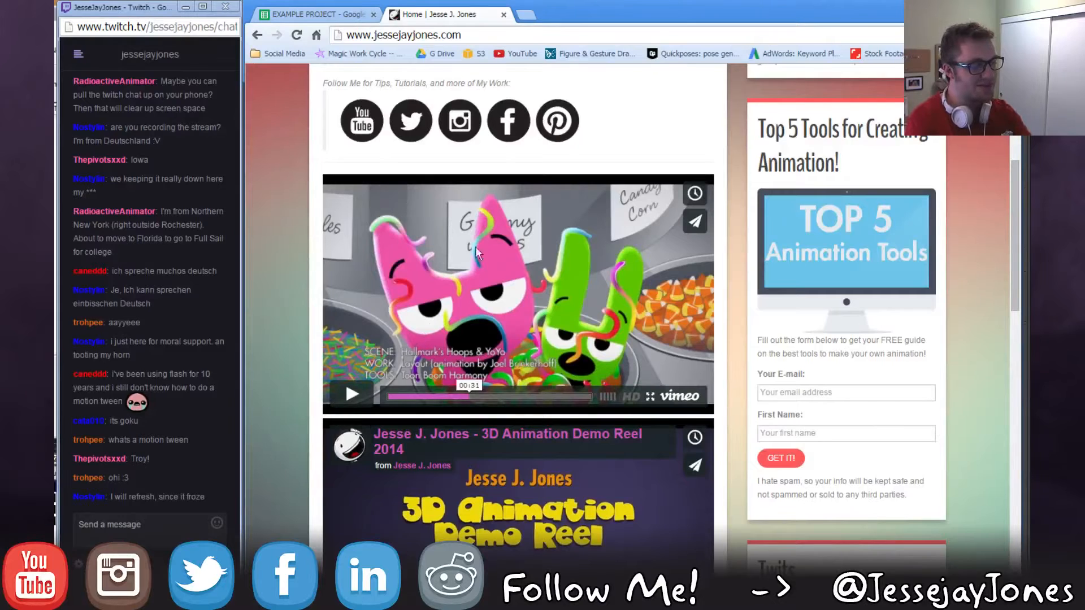
Replay short bursts of the Hoops & YoYo scene and leave the reel paused.
left_click(362, 402)
left_click(362, 401)
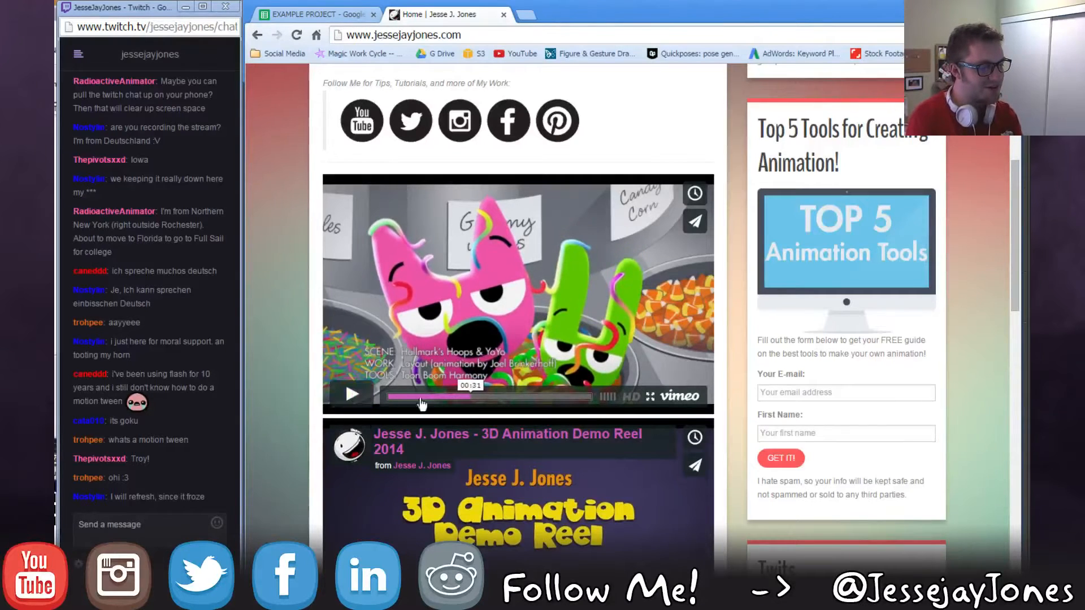
left_click(467, 398)
left_click(353, 396)
left_click(356, 397)
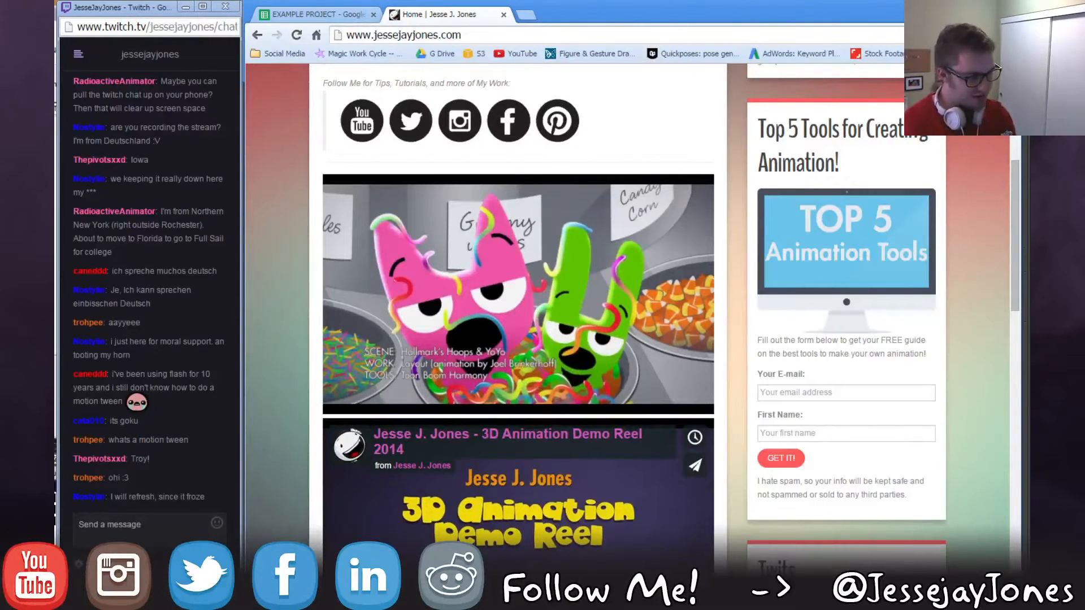
Return to the animation program and preview the smiley tween from frame 1 to frame 15.
key("alt+Tab")
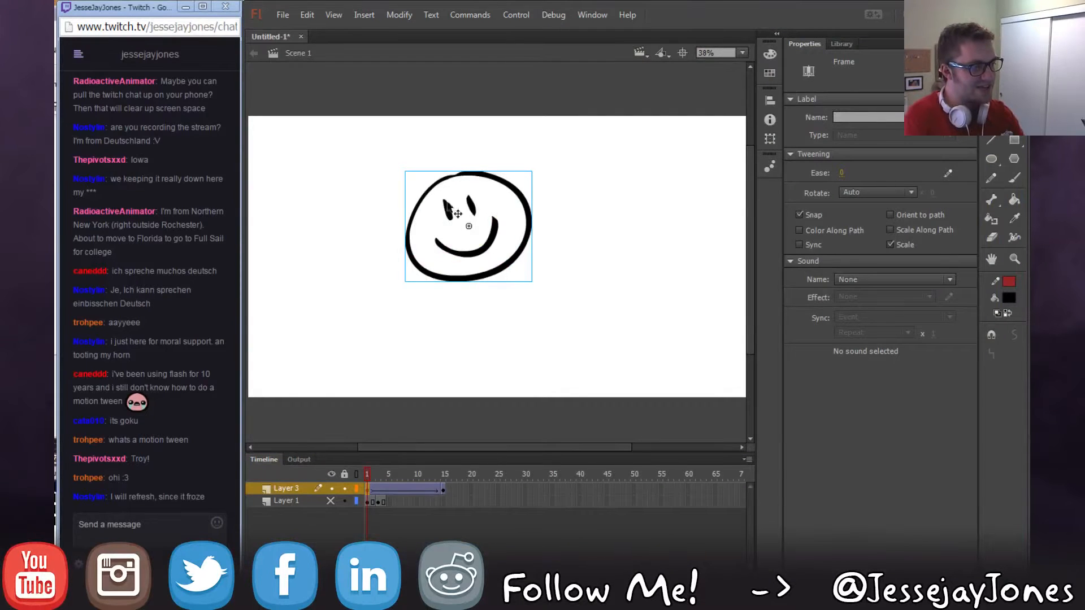
left_click_drag(368, 476, 443, 477)
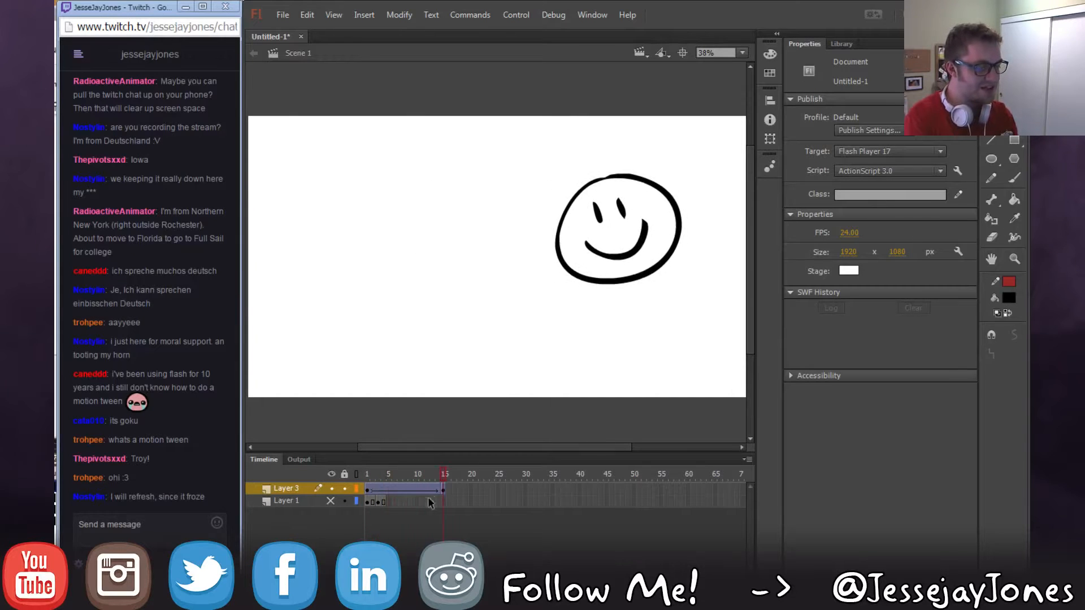
left_click(429, 491)
left_click(369, 489)
key("Return")
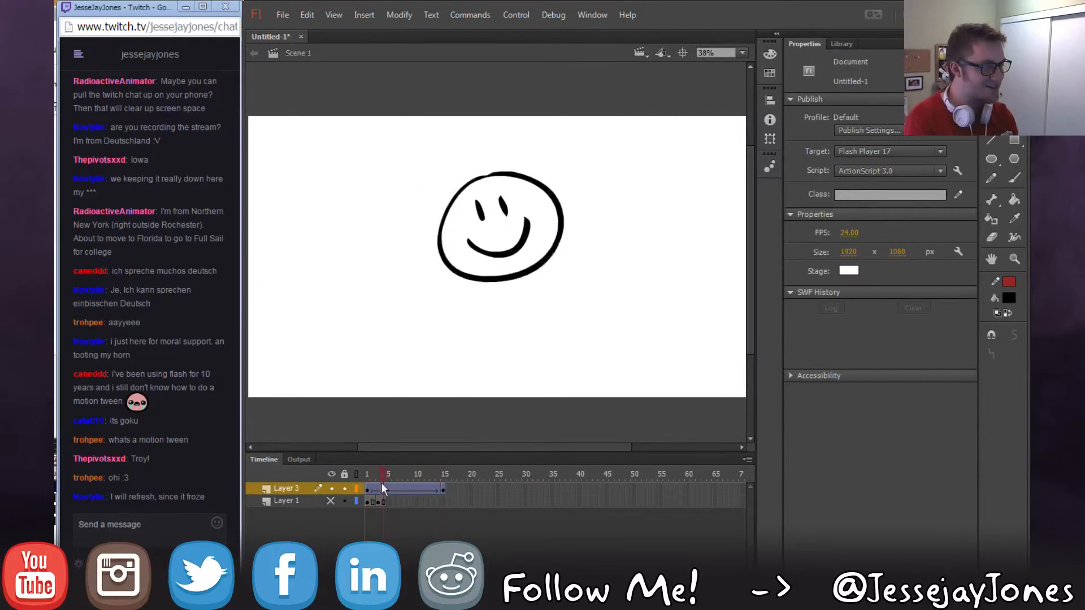
left_click(373, 491)
left_click(444, 491)
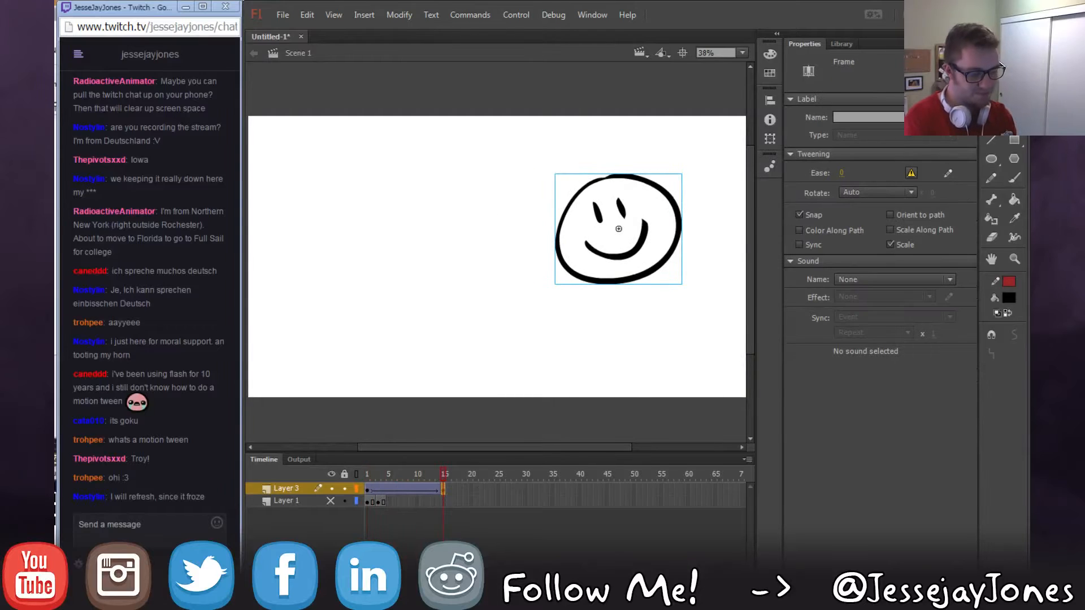
Add a new layer above Layer 3 and delete the smiley tween's layer.
left_click(292, 491)
left_click(253, 590)
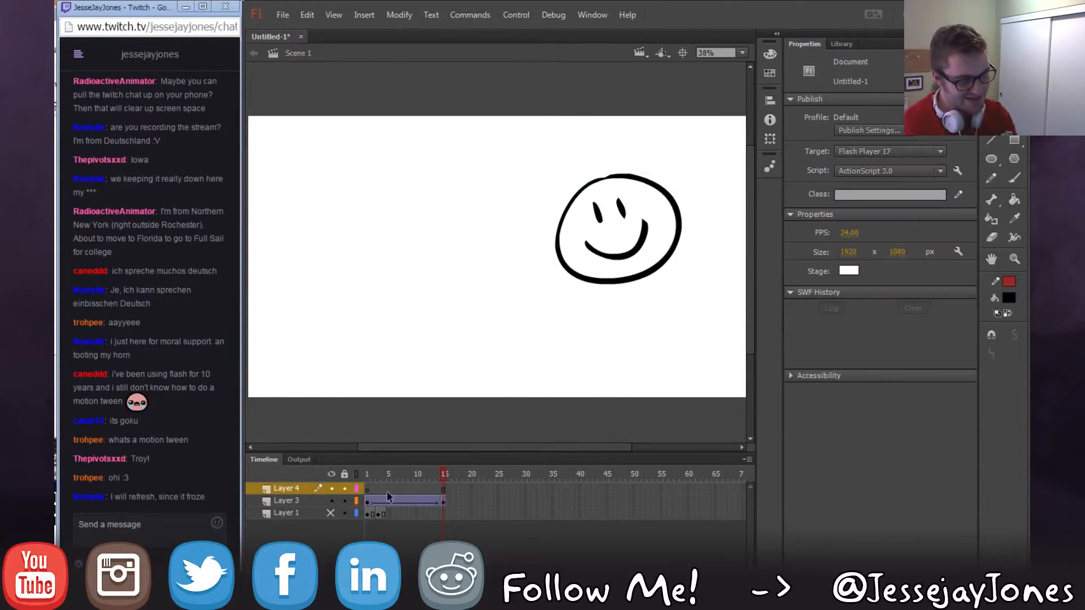
left_click(316, 502)
left_click(278, 590)
Trim the new layer to end at frame 4 and make Layer 1 visible again.
left_click(388, 490)
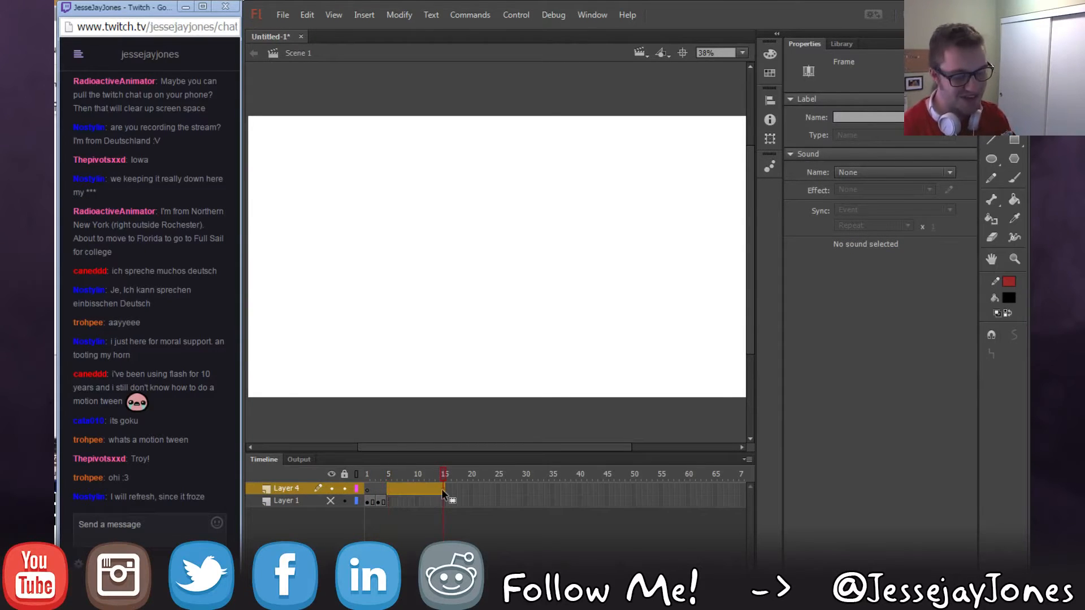
left_click(369, 489)
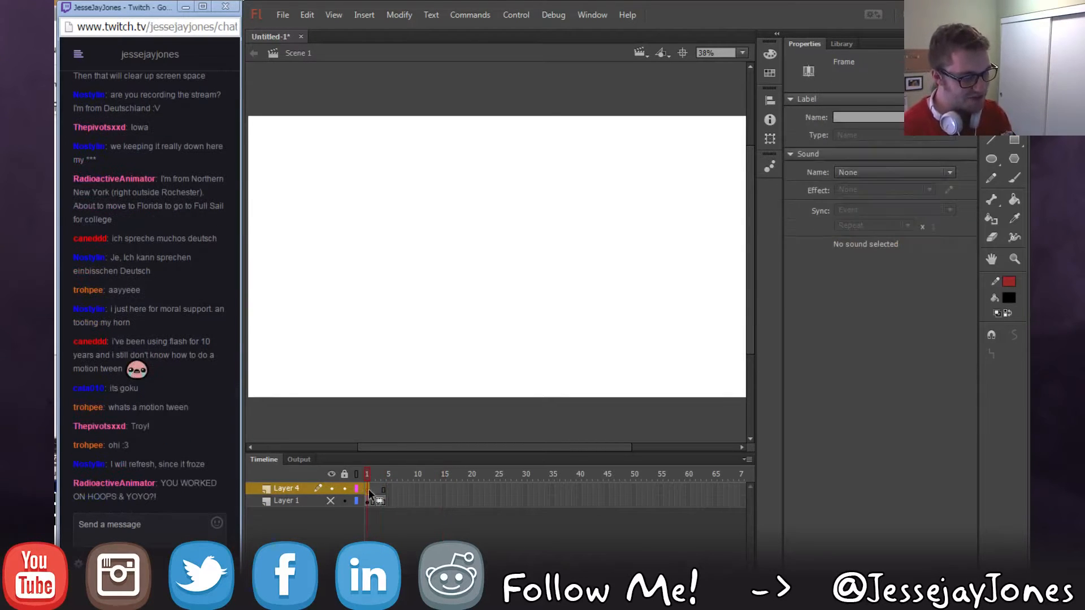
left_click(331, 500)
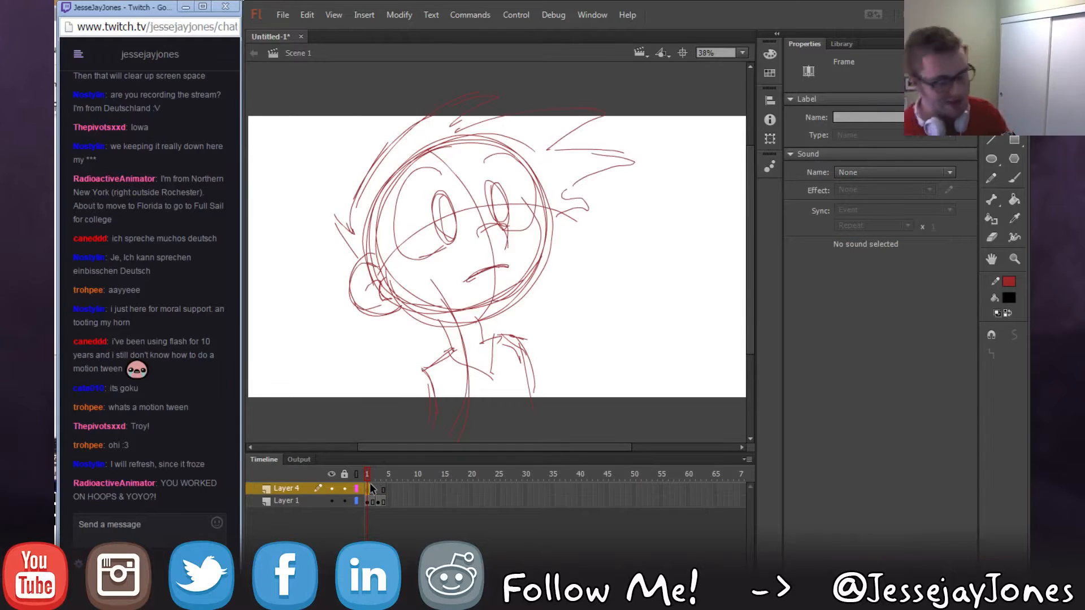
Insert a blank keyframe at frame 5 of Layer 1 and choose the Pencil tool.
key("period")
key("period")
left_click(388, 502)
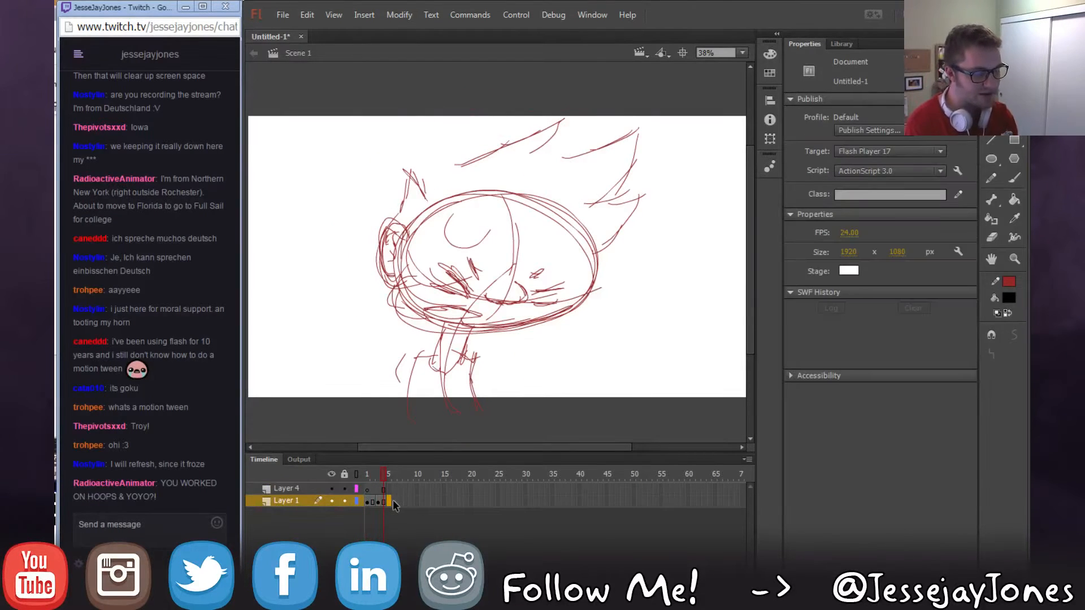
key("F7")
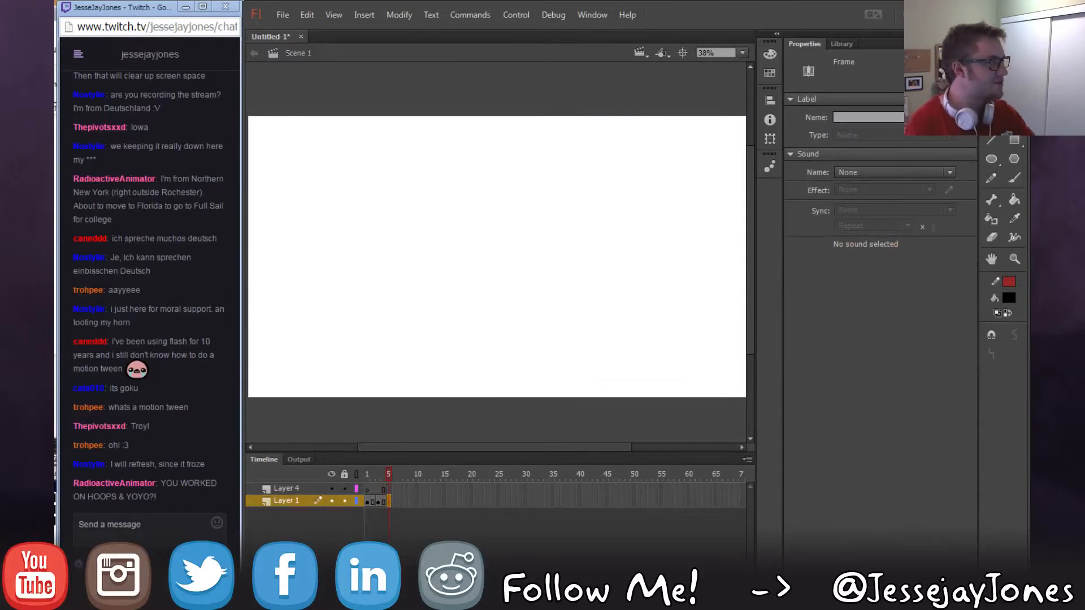
left_click(992, 178)
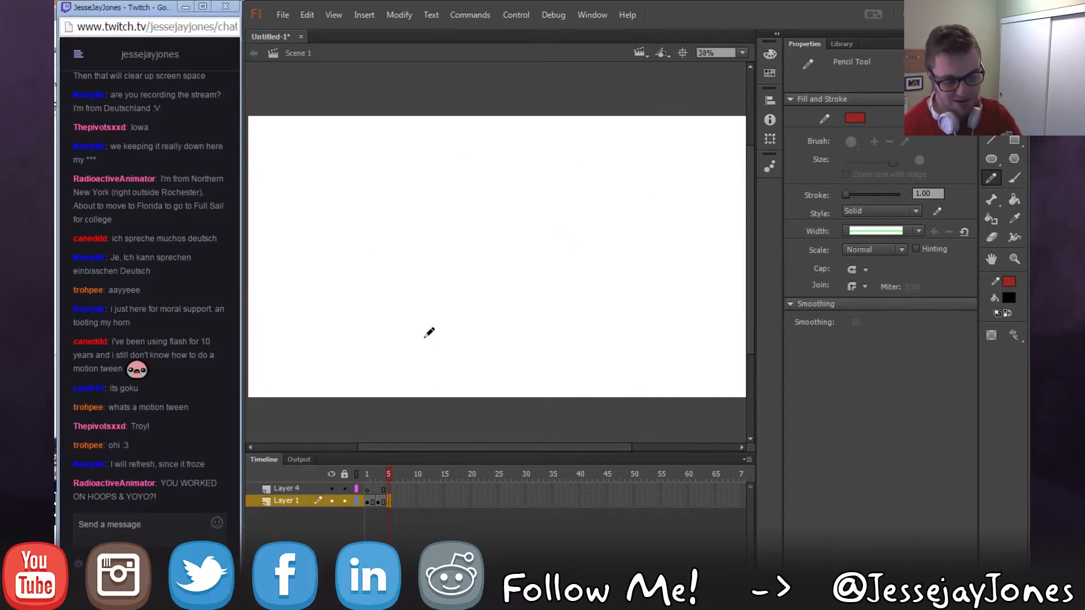
Flip back and forth between neighbouring frames to examine the change from the upright head to the squashed head.
key("comma")
key("period")
key("comma")
key("period")
key("comma")
key("period")
key("comma")
key("comma")
key("period")
key("period")
key("period")
key("comma")
key("period")
key("comma")
key("comma")
key("period")
key("l")
mouse_move(599, 95)
left_mouse_down()
mouse_move(395, 116)
mouse_move(361, 338)
mouse_move(435, 347)
mouse_move(497, 339)
mouse_move(709, 201)
mouse_move(679, 146)
left_mouse_up()
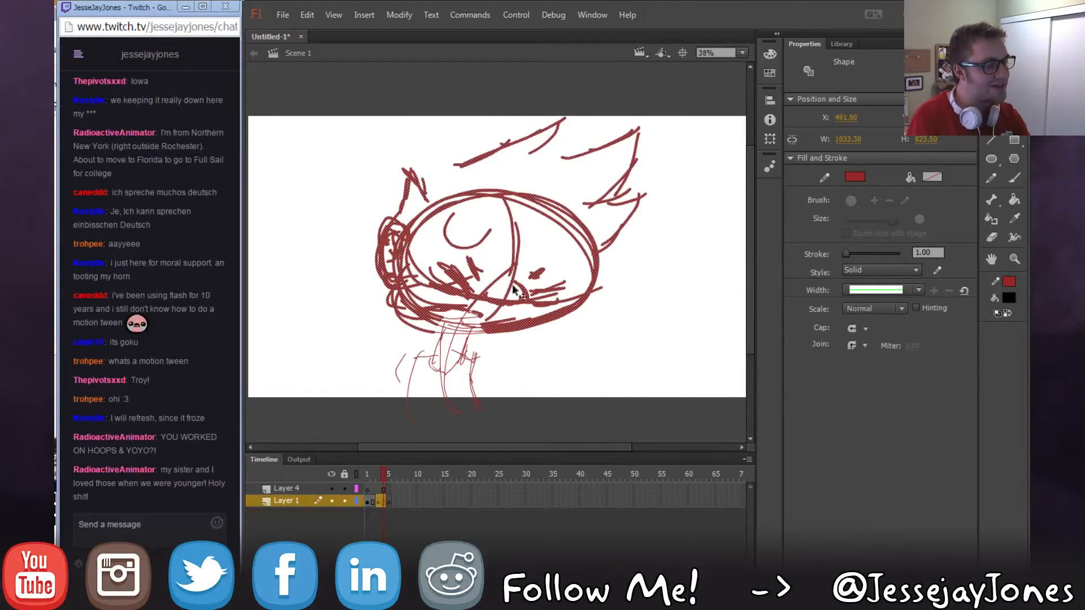
left_click_drag(527, 325, 521, 331)
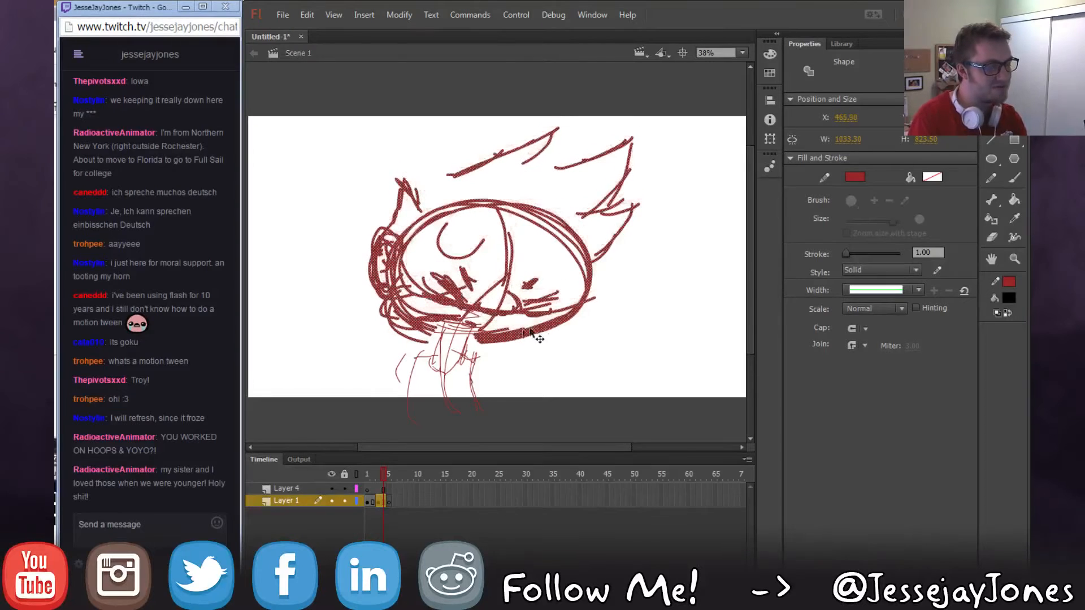
key("ctrl+z")
Select the squashed head without the neck and shoulders, move it slightly down and to the left, and return to the Pencil tool.
key("v")
mouse_move(311, 91)
left_mouse_down()
mouse_move(456, 121)
mouse_move(695, 324)
mouse_move(683, 333)
left_mouse_up()
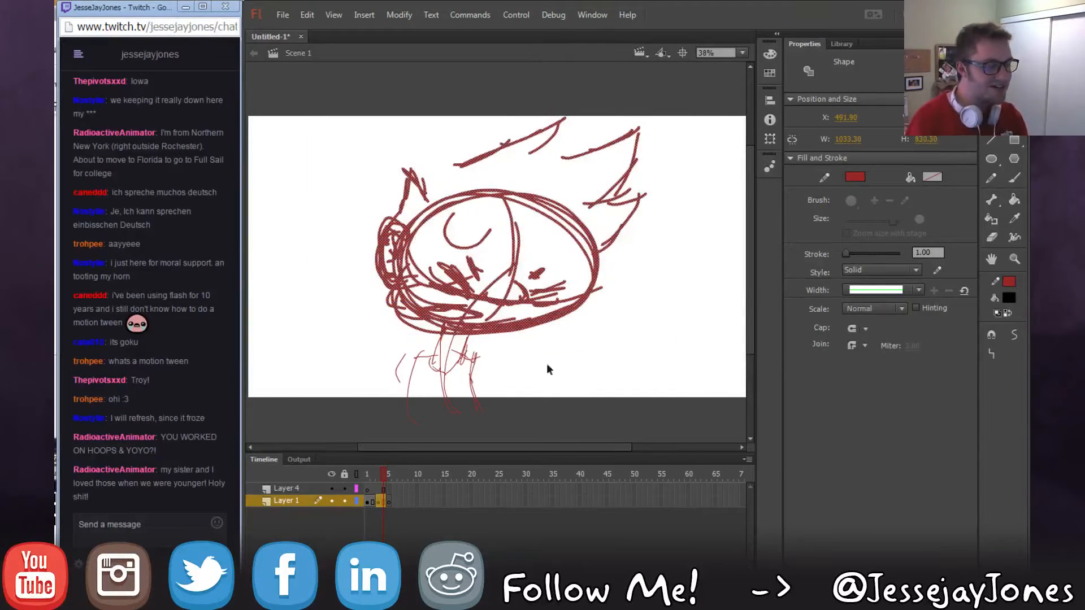
left_click_drag(521, 327, 516, 344)
left_click(619, 358)
mouse_move(381, 477)
left_mouse_down()
mouse_move(369, 479)
mouse_move(384, 480)
left_mouse_up()
left_click(990, 178)
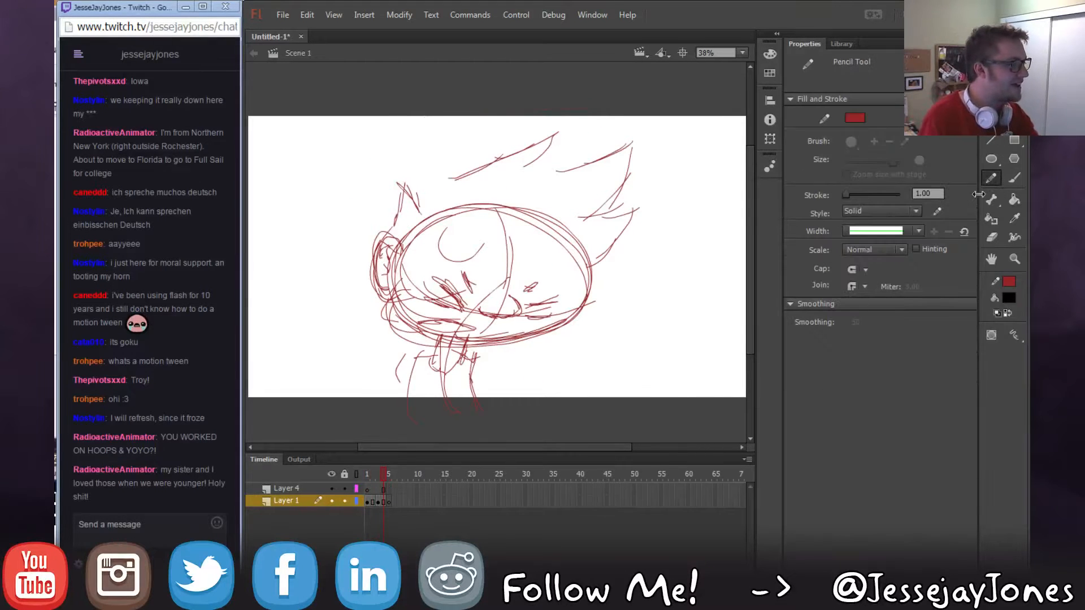
Flip repeatedly between the upright pose and the lowered squashed pose to check the motion between them.
key("comma")
key("comma")
key("comma")
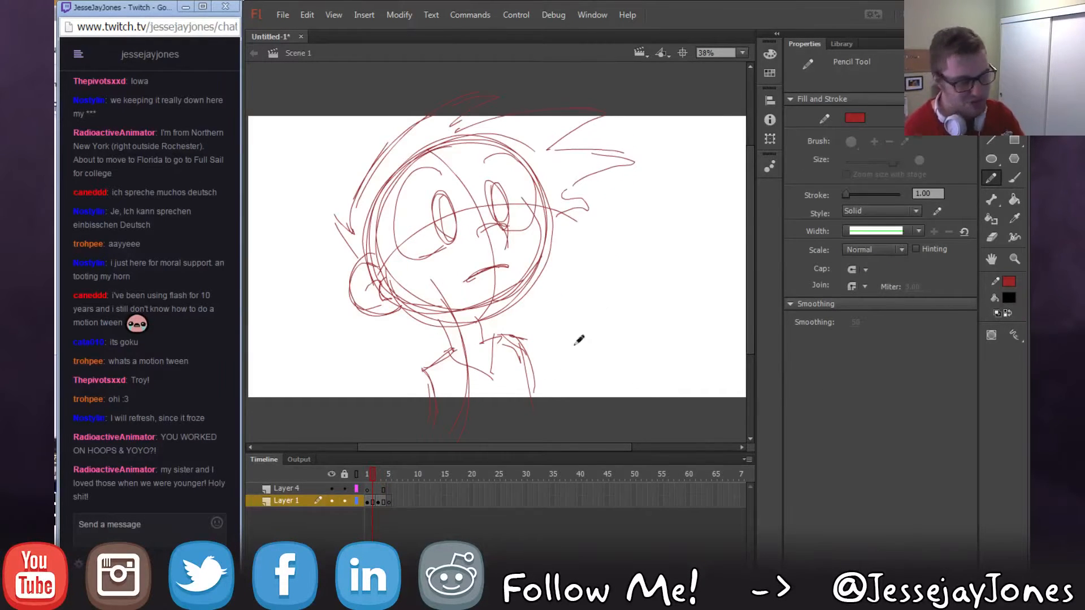
key("period")
key("period")
key("period")
key("comma")
key("comma")
key("comma")
key("period")
key("period")
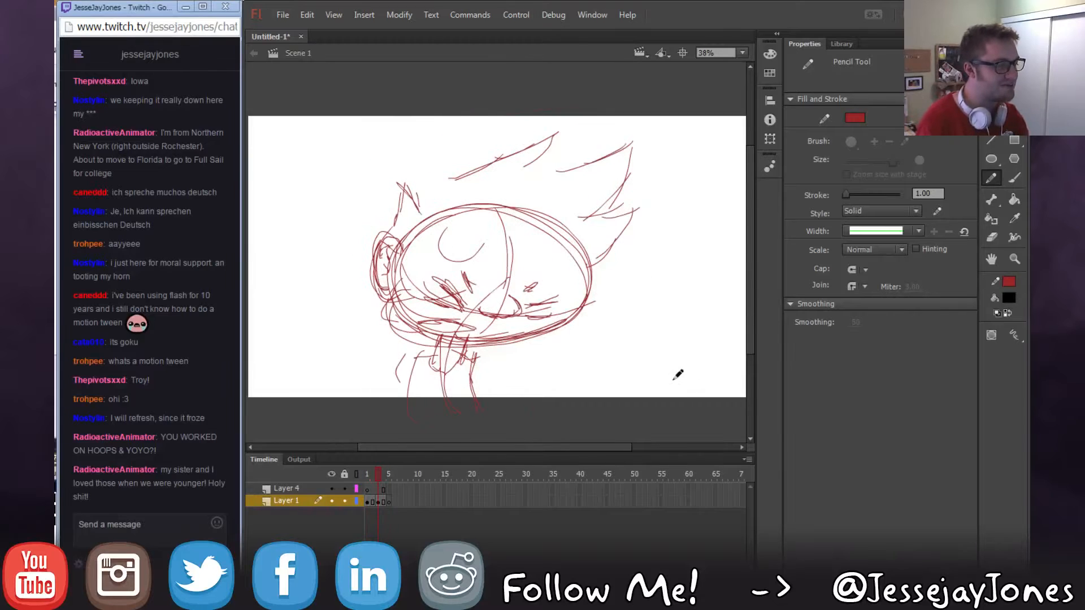
key("comma")
key("comma")
key("period")
key("period")
key("comma")
key("period")
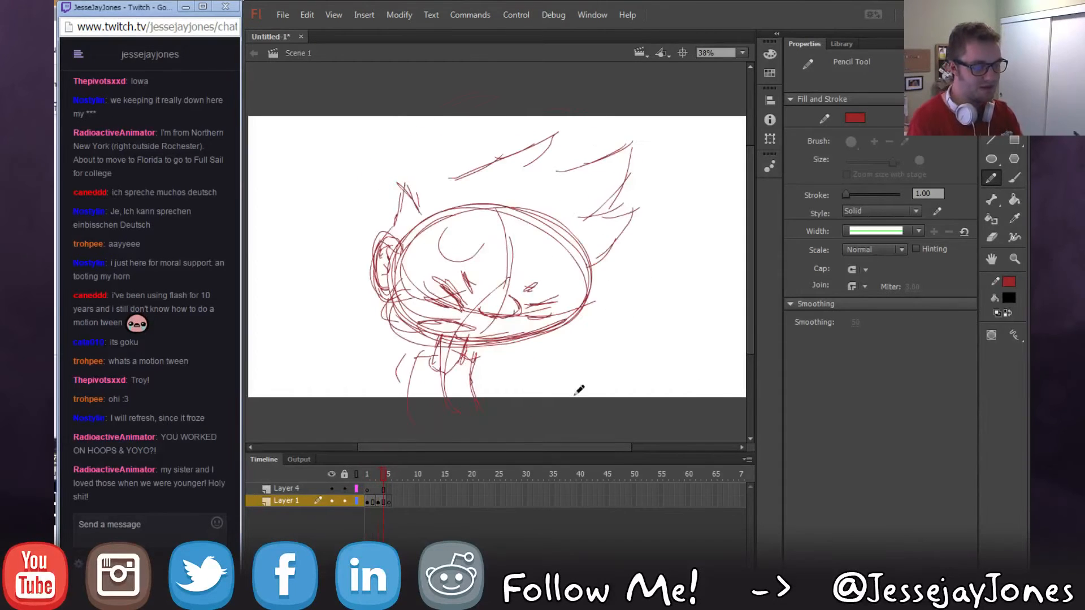
Step back and forth from frame 2 to the blank frame 5 to judge where the following pose should go.
left_click(389, 502)
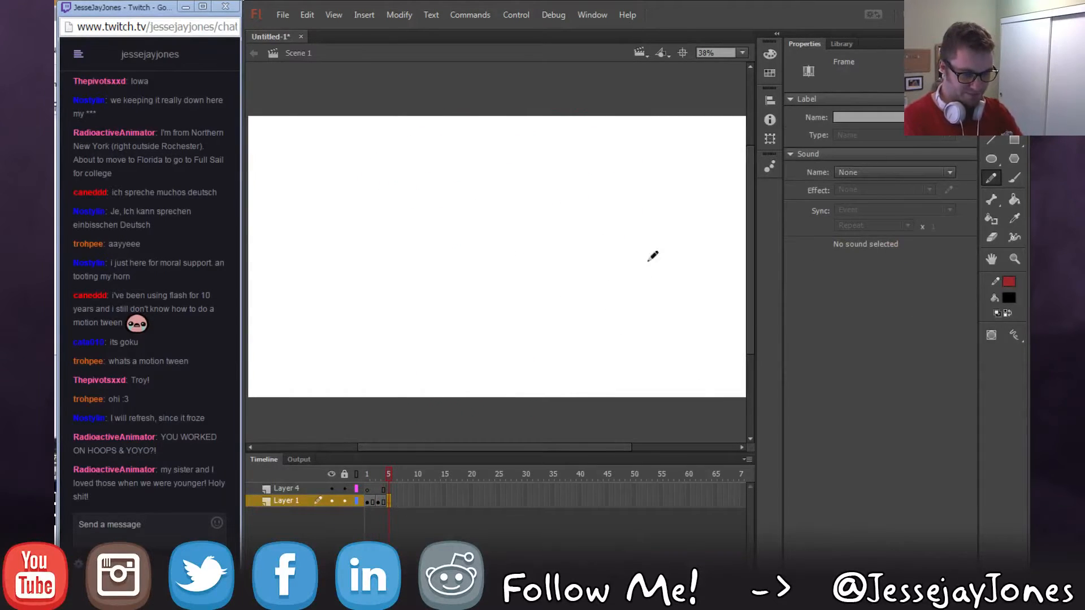
key("comma")
key("comma")
key("comma")
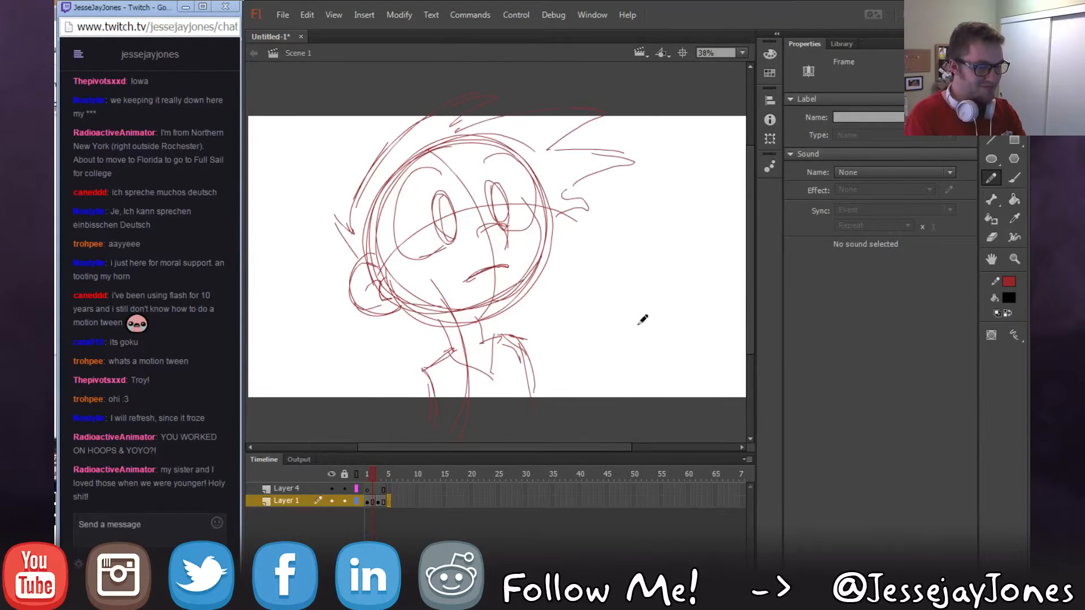
key("period")
key("period")
key("period")
key("comma")
key("comma")
key("comma")
key("period")
key("period")
key("period")
key("comma")
key("comma")
key("comma")
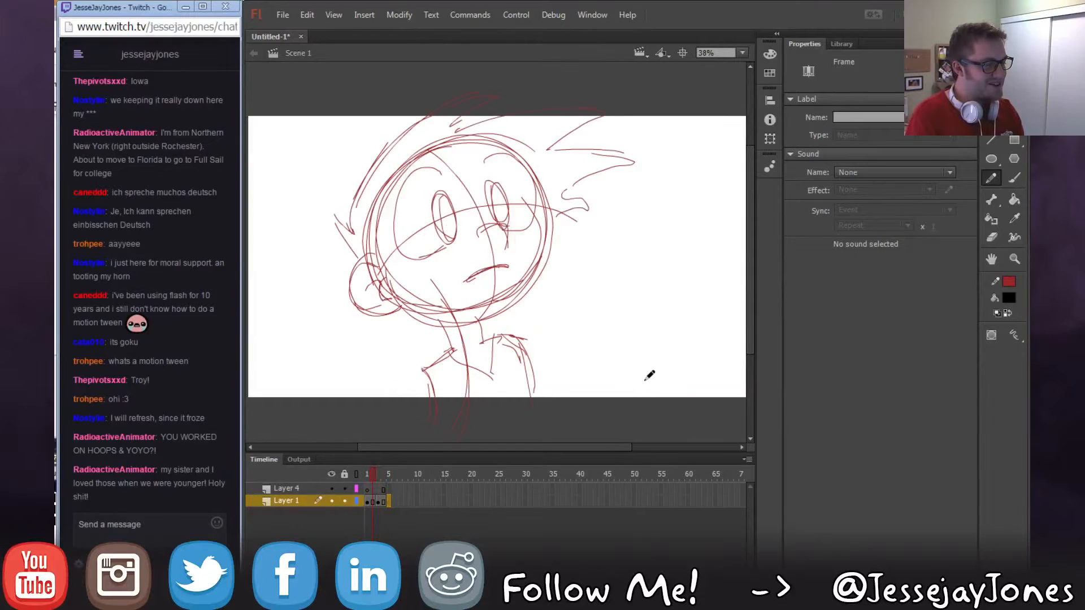
key("period")
key("period")
key("period")
key("comma")
key("period")
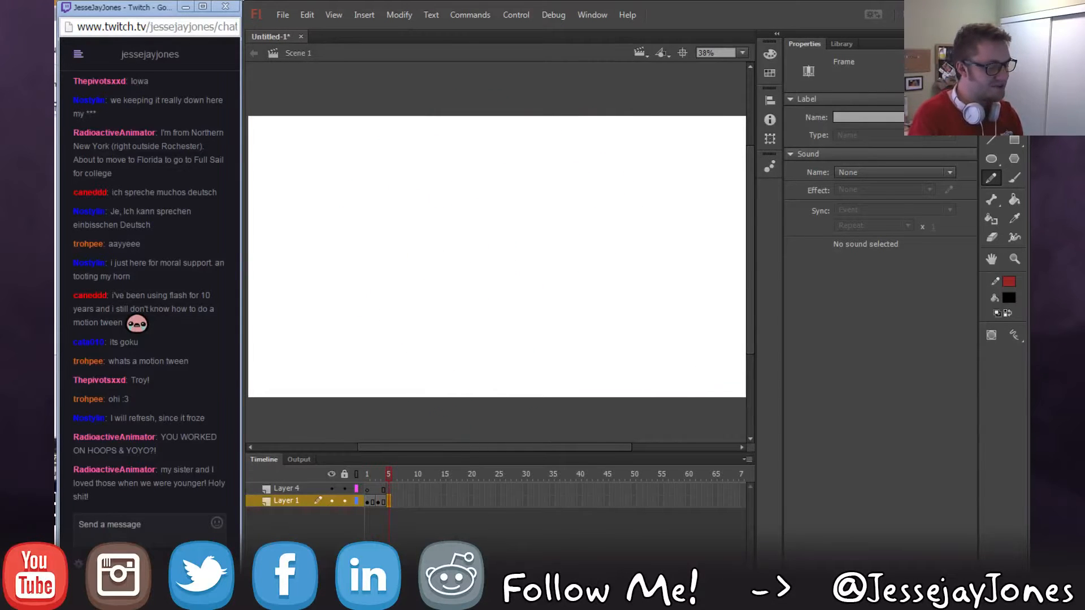
key("comma")
key("period")
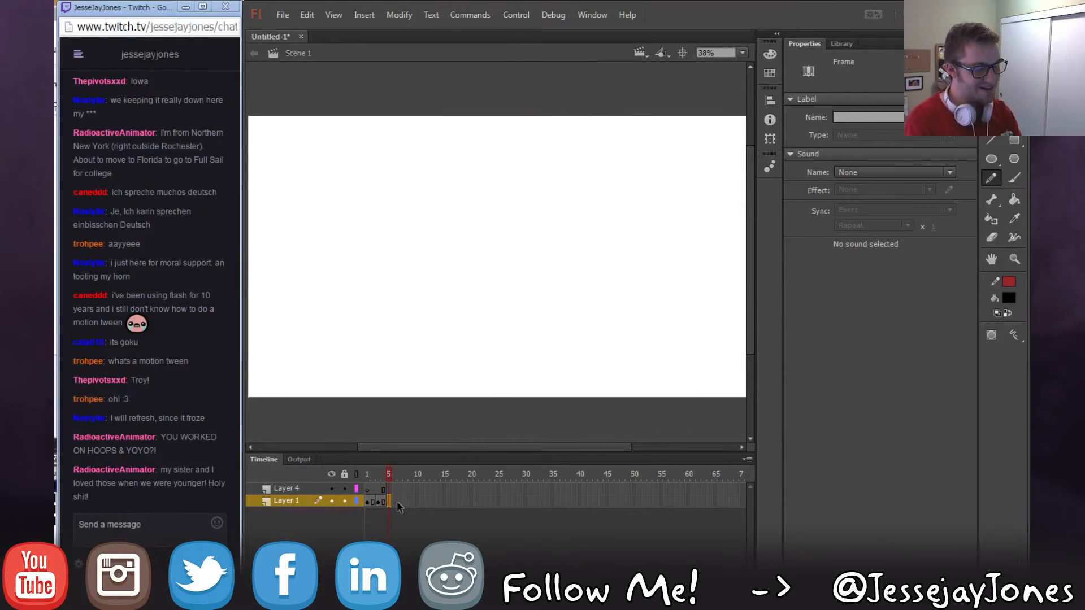
Turn on onion skinning and sketch a tall, stretched oval head outline on frame 5 of Layer 1.
key("alt+shift+o")
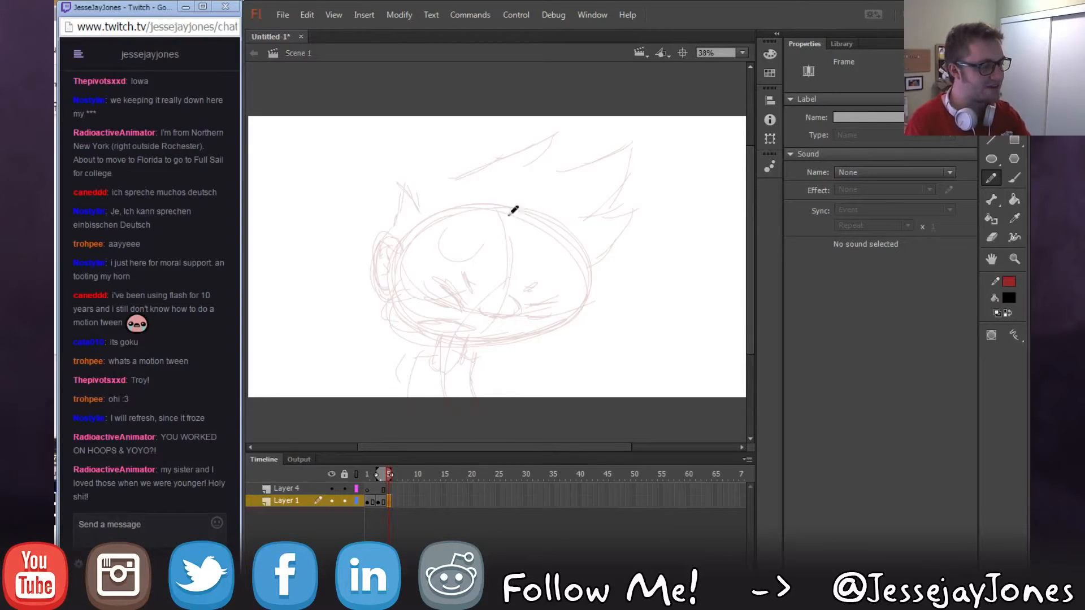
left_click_drag(455, 226, 468, 306)
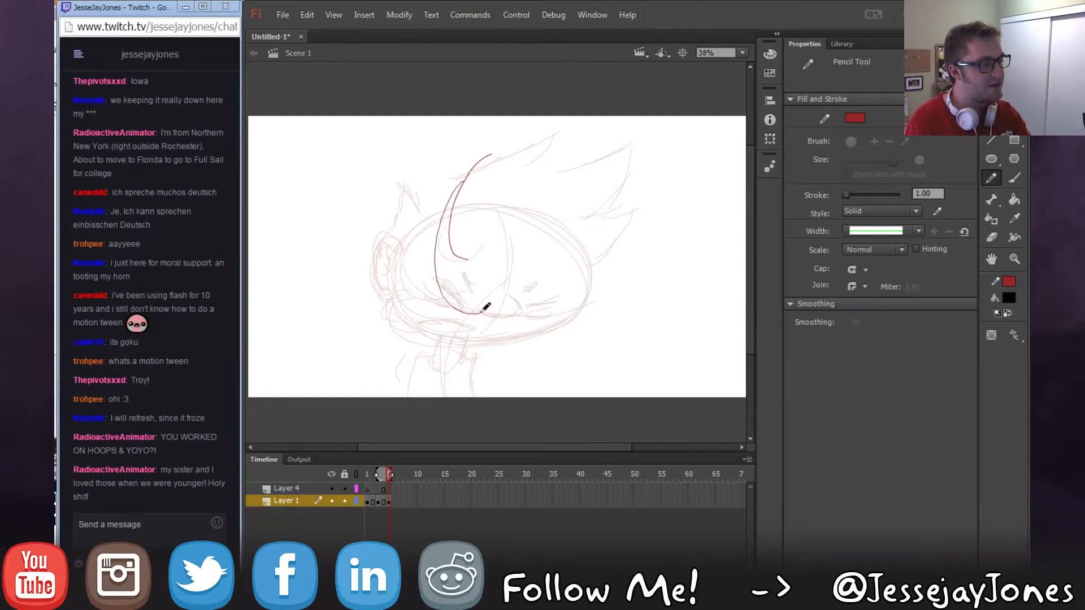
mouse_move(596, 185)
left_mouse_down()
mouse_move(481, 162)
mouse_move(546, 300)
left_mouse_up()
left_click_drag(593, 184, 476, 357)
Flip through the frames leading up to frame 5 to check the stretched outline against the earlier poses.
key("comma")
key("period")
key("comma")
key("comma")
key("comma")
key("comma")
key("period")
key("period")
key("period")
key("period")
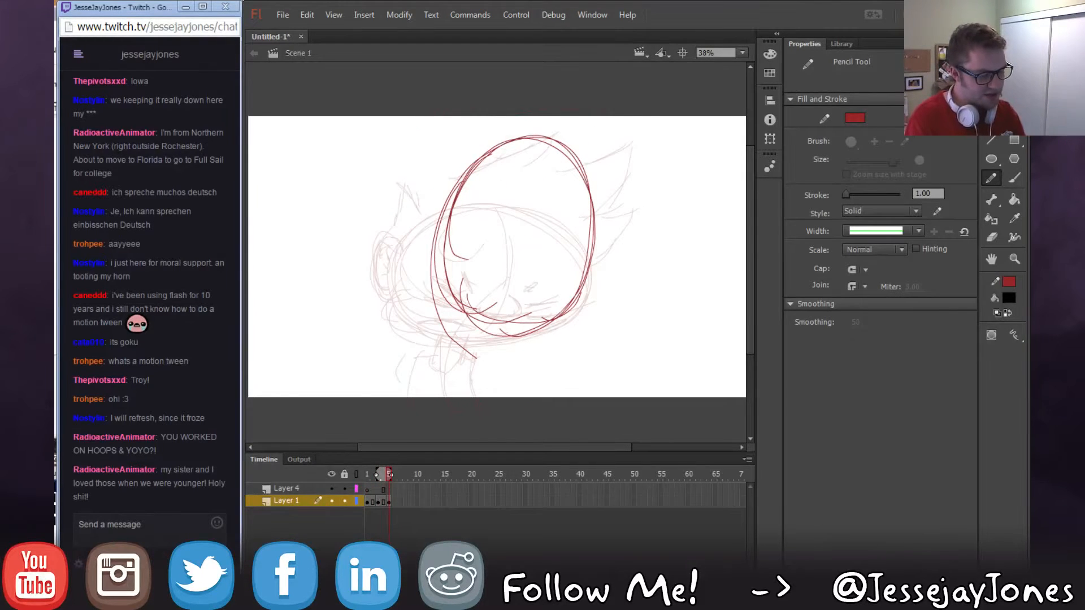
Turn off onion skinning and sketch curved face guidelines, tall eyes with narrow pupils and a nose on the stretched head.
key("alt+shift+o")
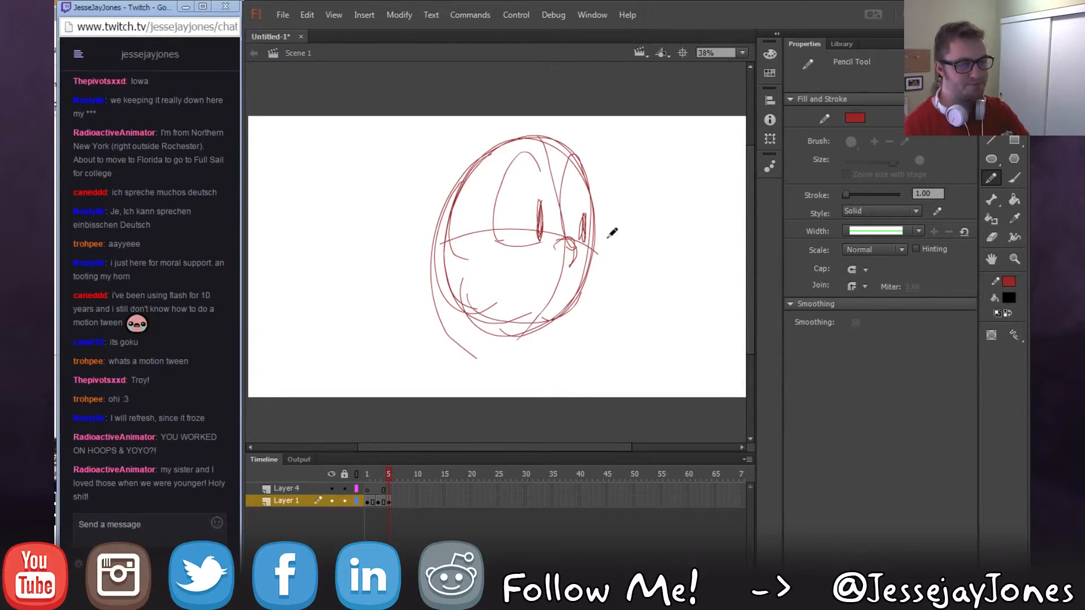
key("v")
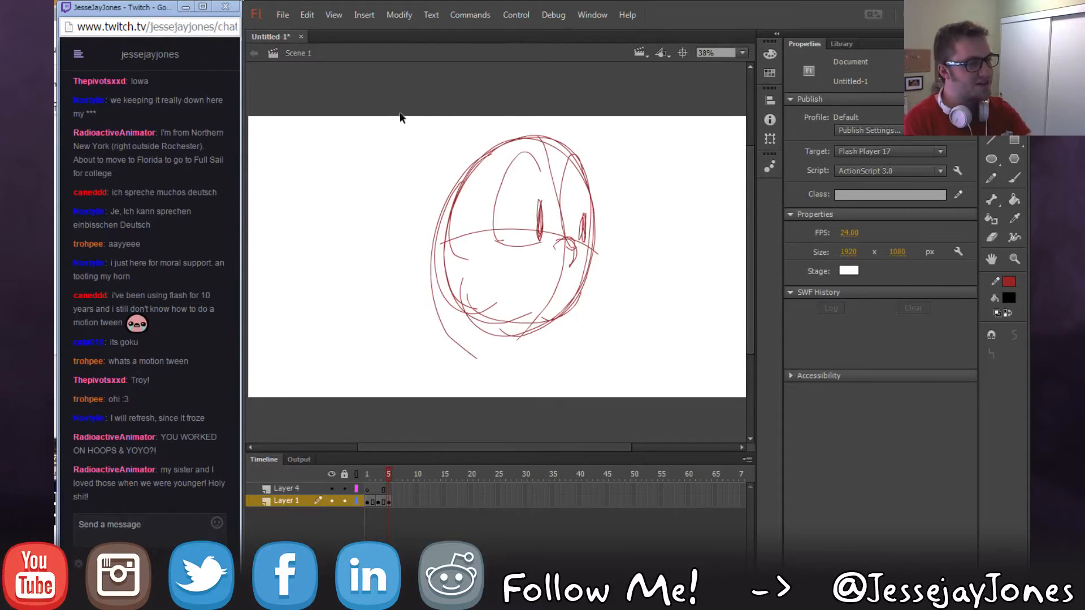
left_click_drag(378, 101, 656, 395)
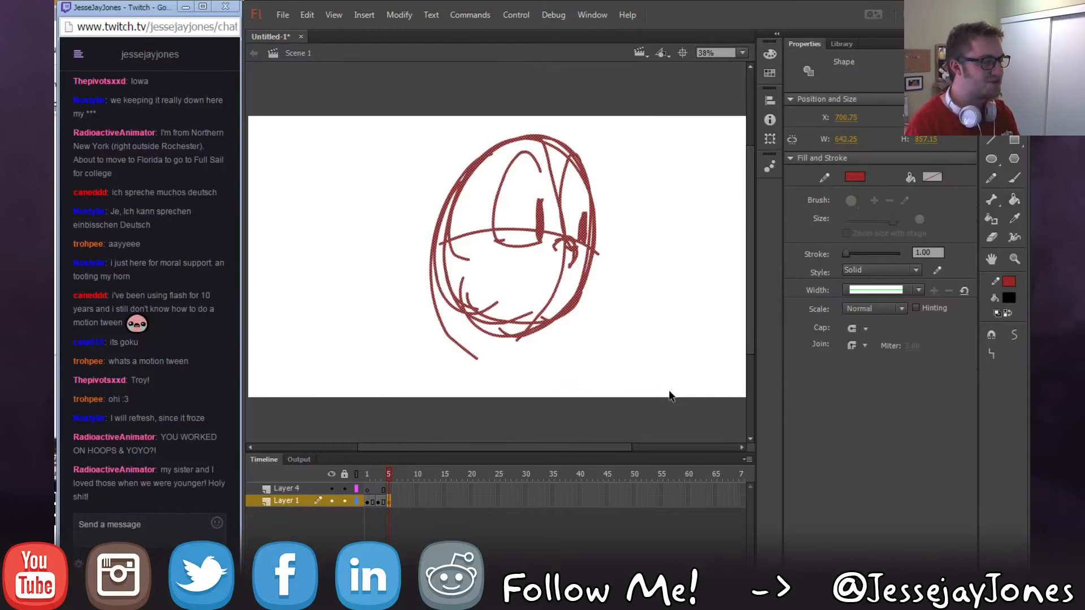
left_click(632, 337)
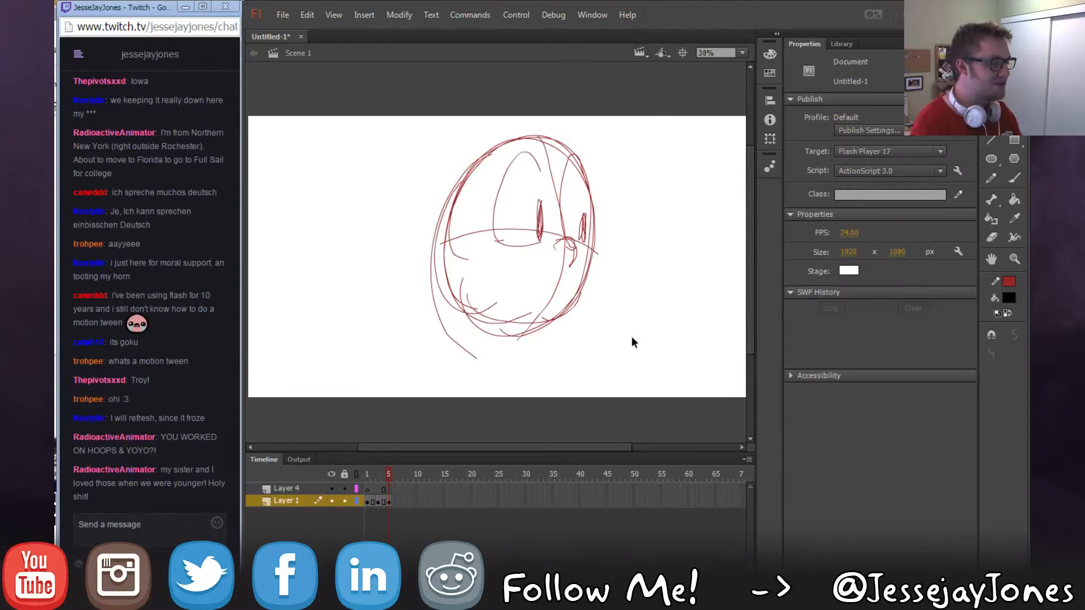
Extend the stretched head drawing on Layer 1 to frame 6 and return to the Pencil tool.
left_click(395, 505)
mouse_move(394, 472)
left_mouse_down()
mouse_move(349, 483)
mouse_move(396, 491)
left_mouse_up()
left_click(991, 177)
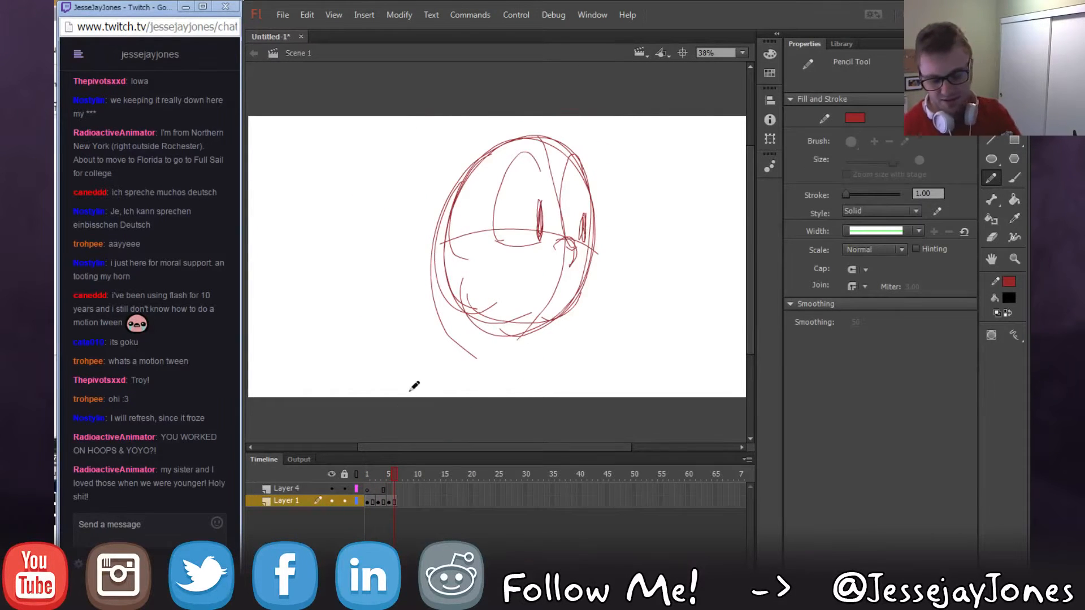
Check the question list in the notes, and create a new ActionScript 3.0 document of 1920 × 1080 px at 24 fps.
key("alt+Tab")
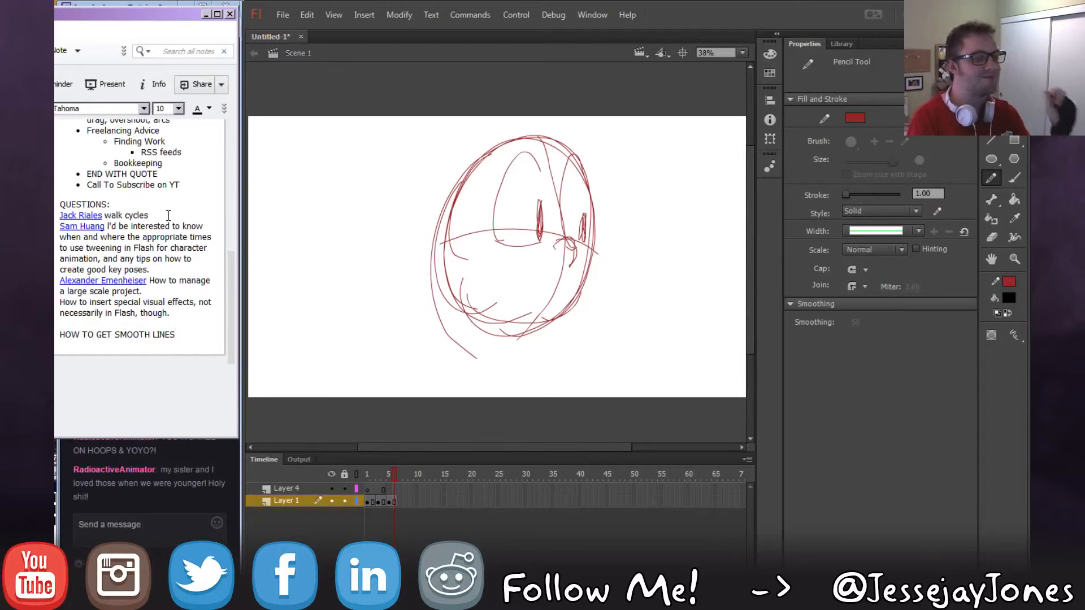
left_click(199, 464)
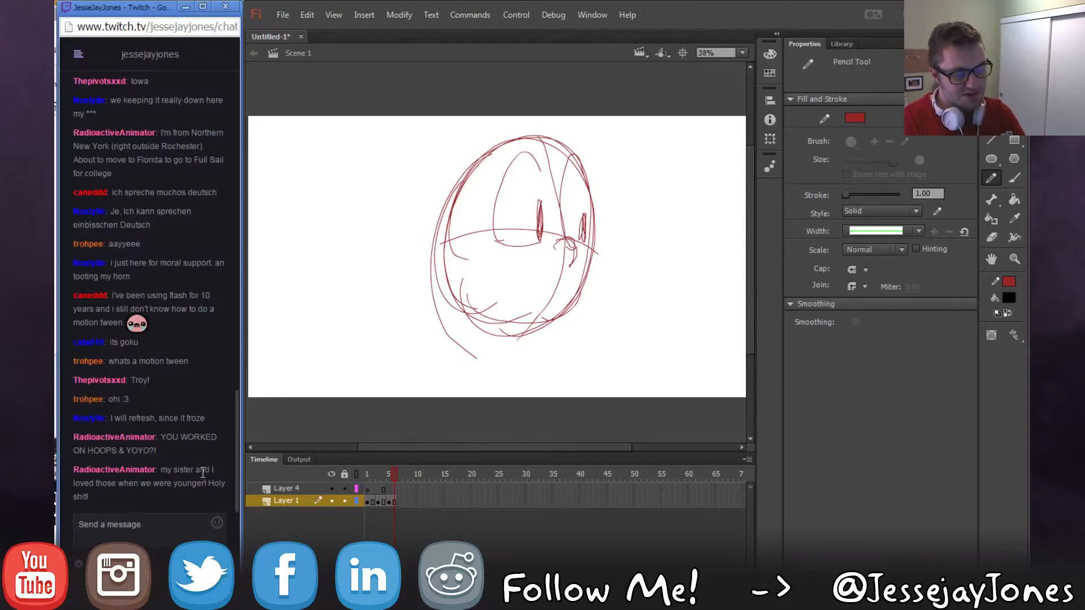
left_click(282, 15)
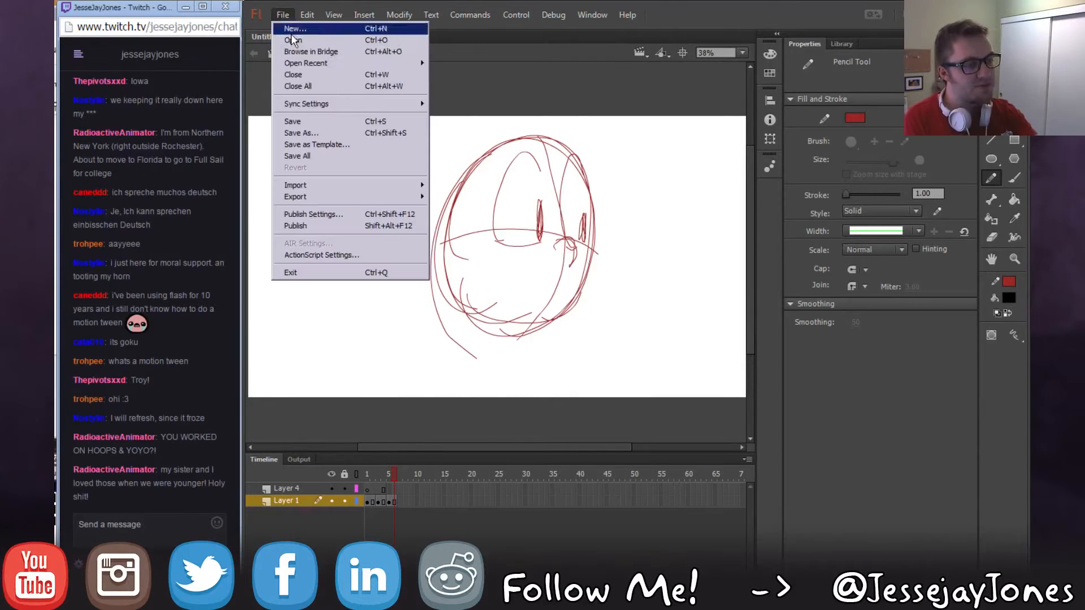
left_click(311, 35)
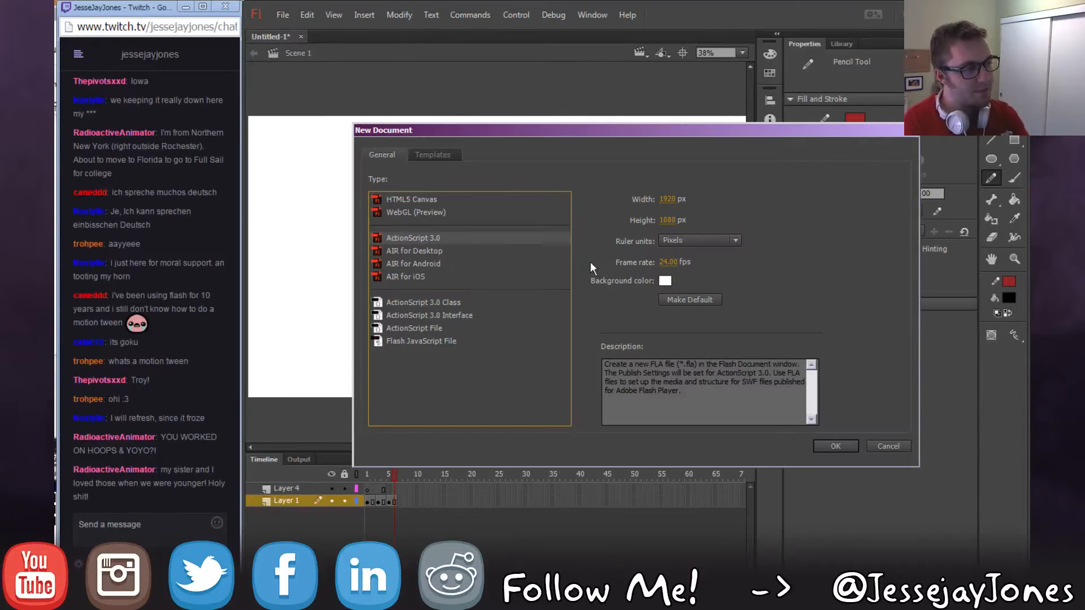
left_click(834, 445)
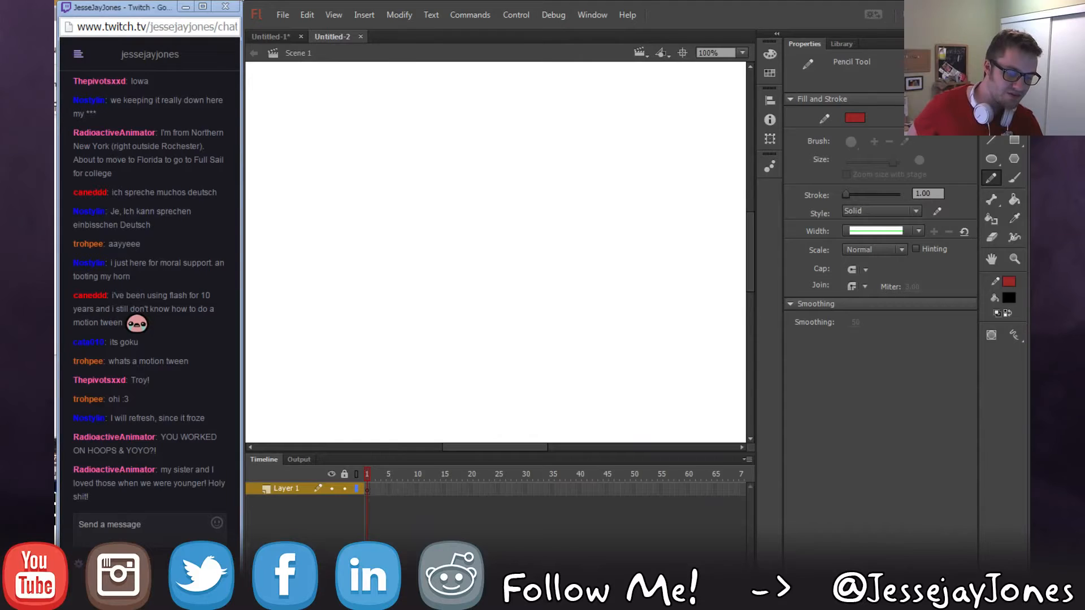
Switch to the browser and the streaming software, and minimize the browser to return to the blank Untitled-2 document.
key("alt+Tab")
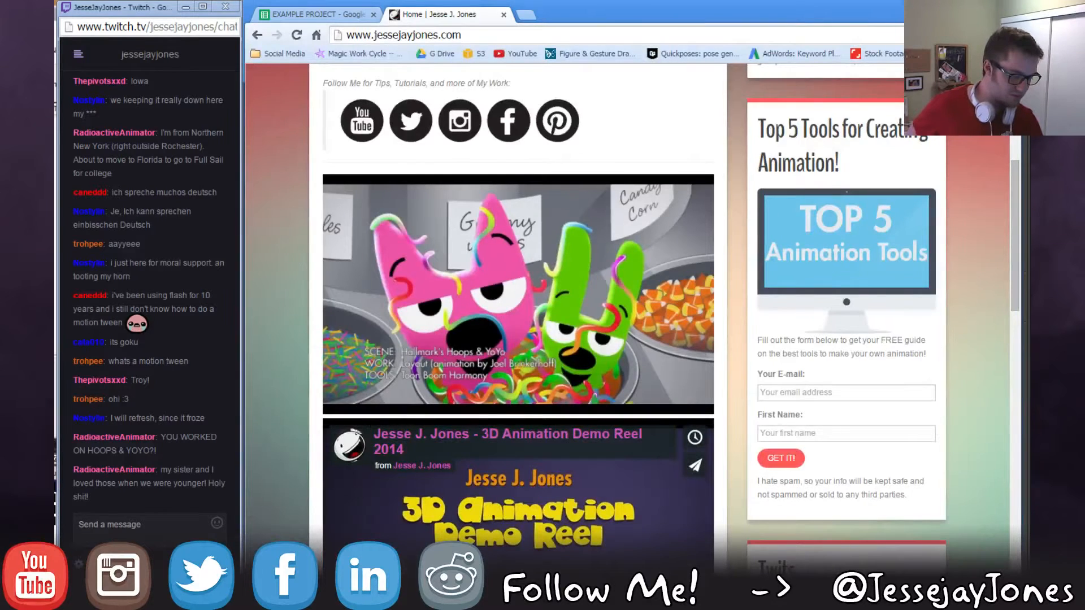
key("alt+Tab")
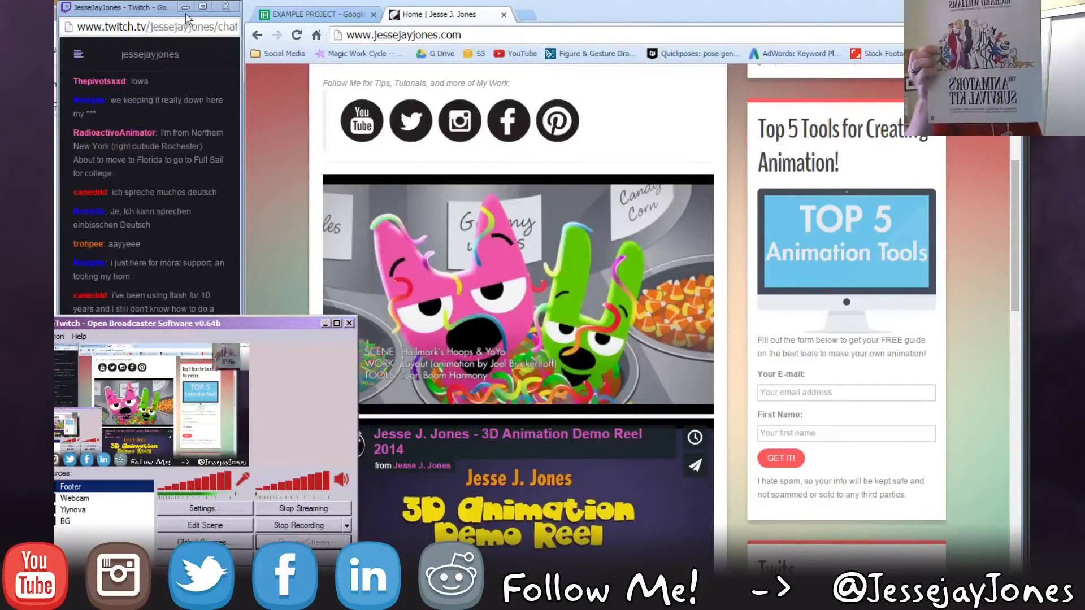
left_click(971, 6)
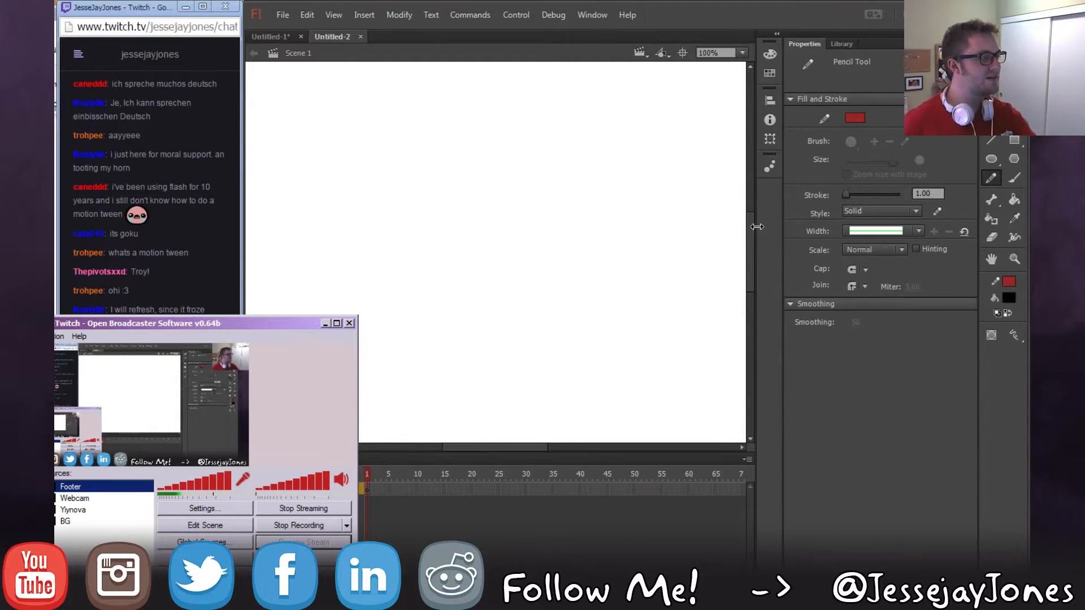
Choose the Brush tool and set its fill color to light gray.
left_click(1014, 177)
left_click(1009, 298)
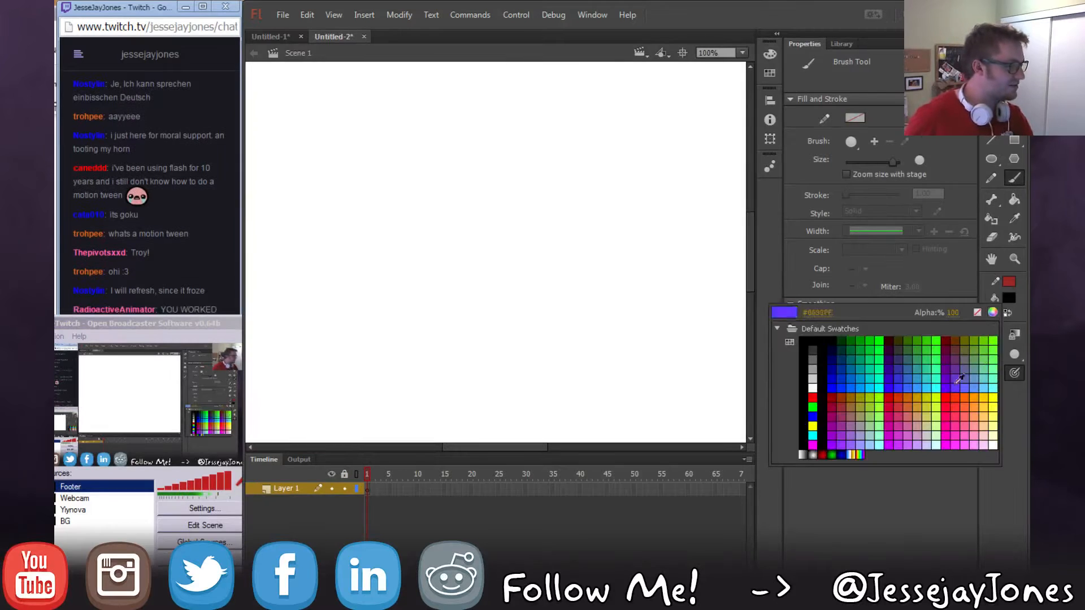
left_click(814, 390)
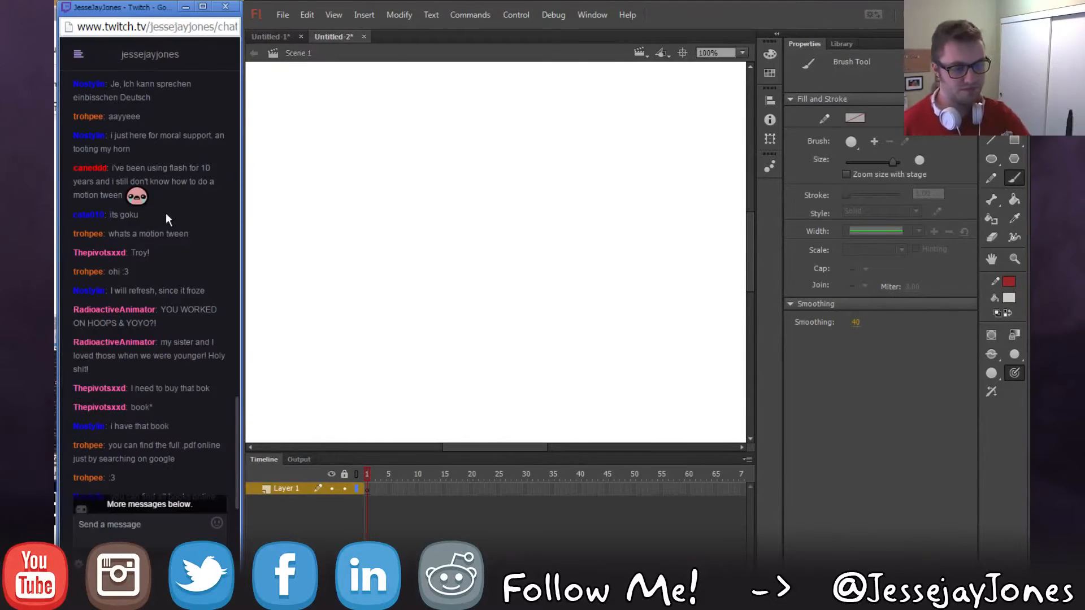
Shorten the Twitch chat window so its message box and Chat button fit on screen.
double_click(176, 518)
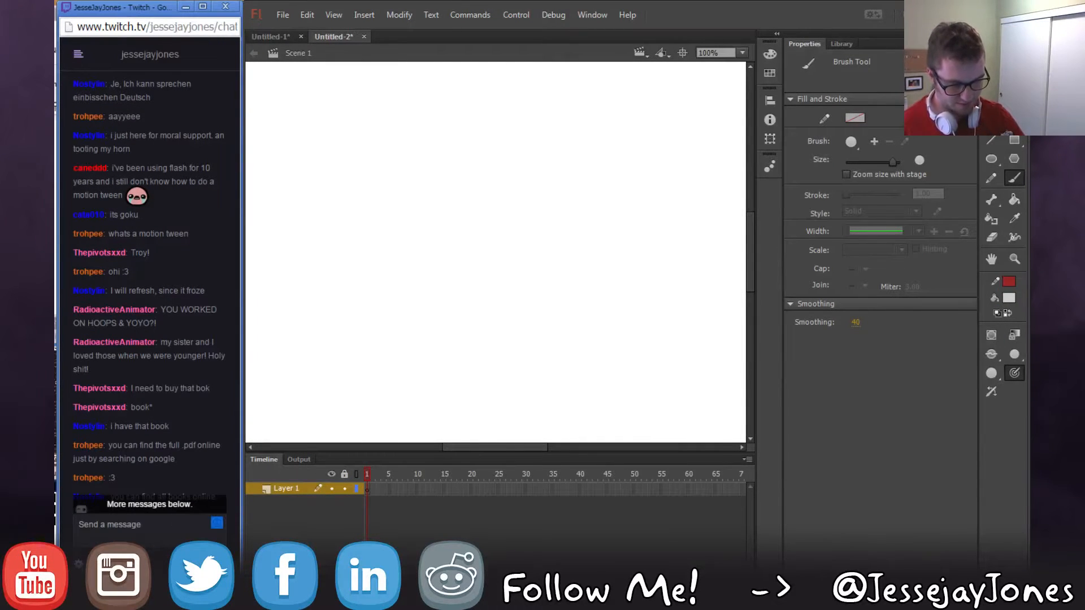
left_click_drag(184, 589, 184, 470)
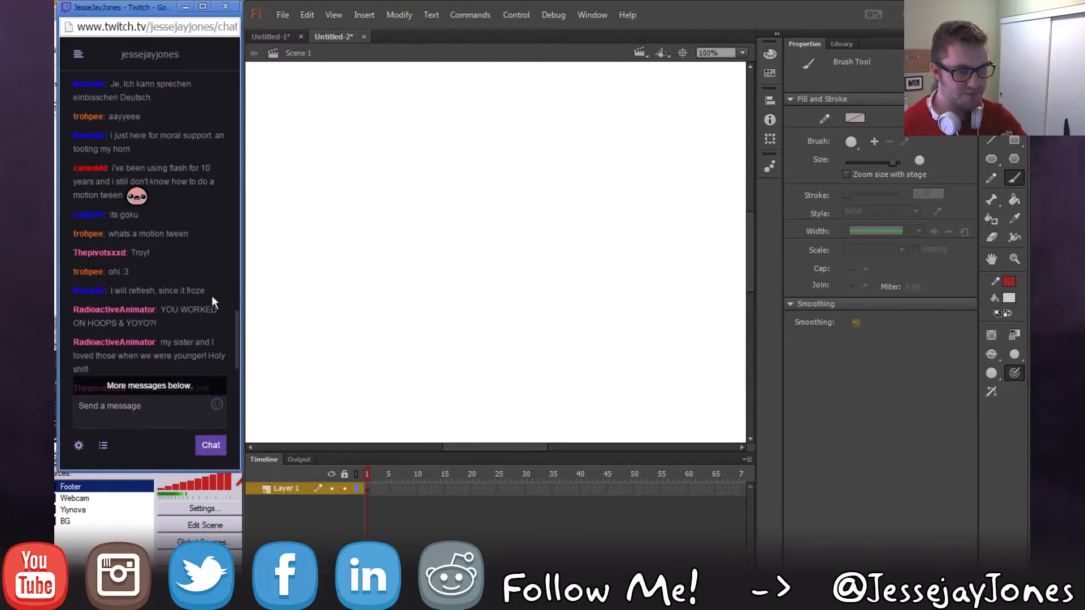
Catch up on the newer chat messages, and set the Brush fill color to dark gray.
scroll(238, 339, "down", 1)
scroll(237, 339, "down", 2)
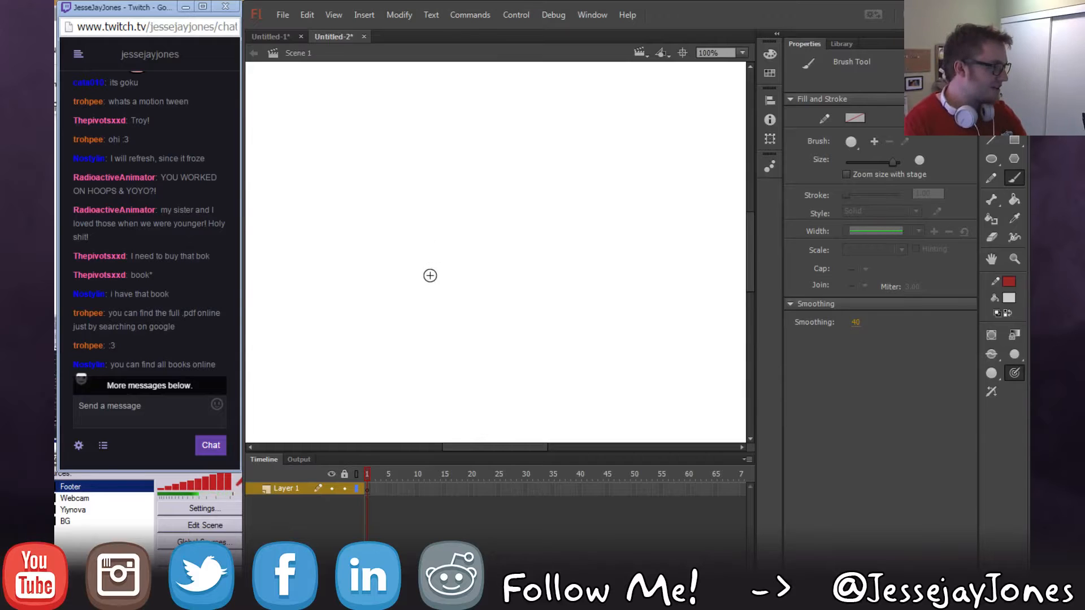
left_click(1009, 298)
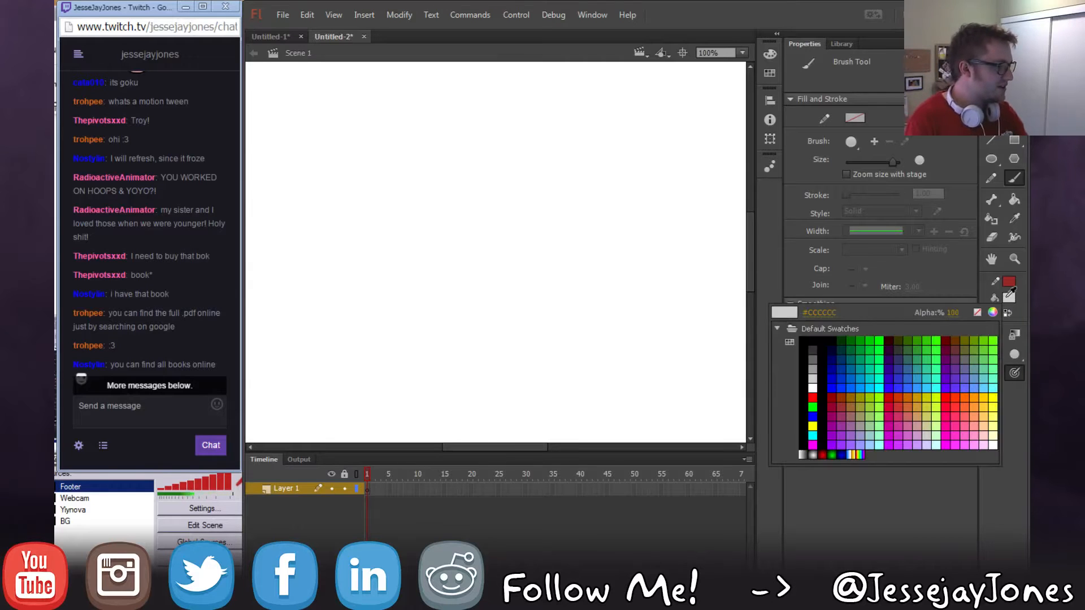
left_click(808, 340)
left_click(1006, 305)
left_click(814, 345)
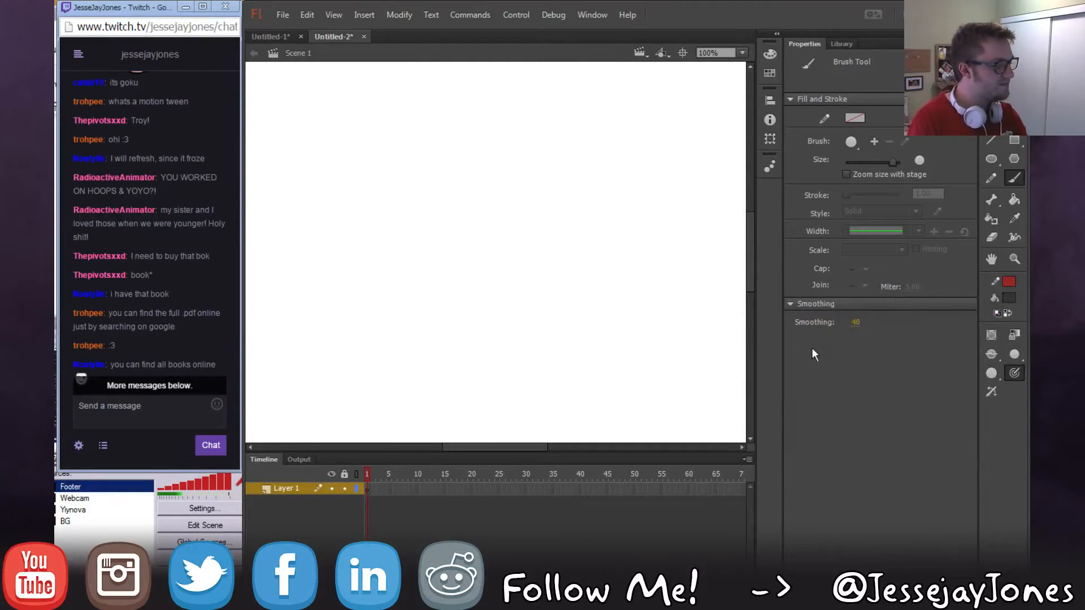
Undo the thick test lettering near the stage's lower edge and choose a smaller brush size.
mouse_move(284, 391)
left_mouse_down()
mouse_move(283, 413)
mouse_move(292, 393)
mouse_move(313, 405)
mouse_move(316, 391)
left_mouse_up()
key("ctrl+z")
key("ctrl+z")
key("ctrl+z")
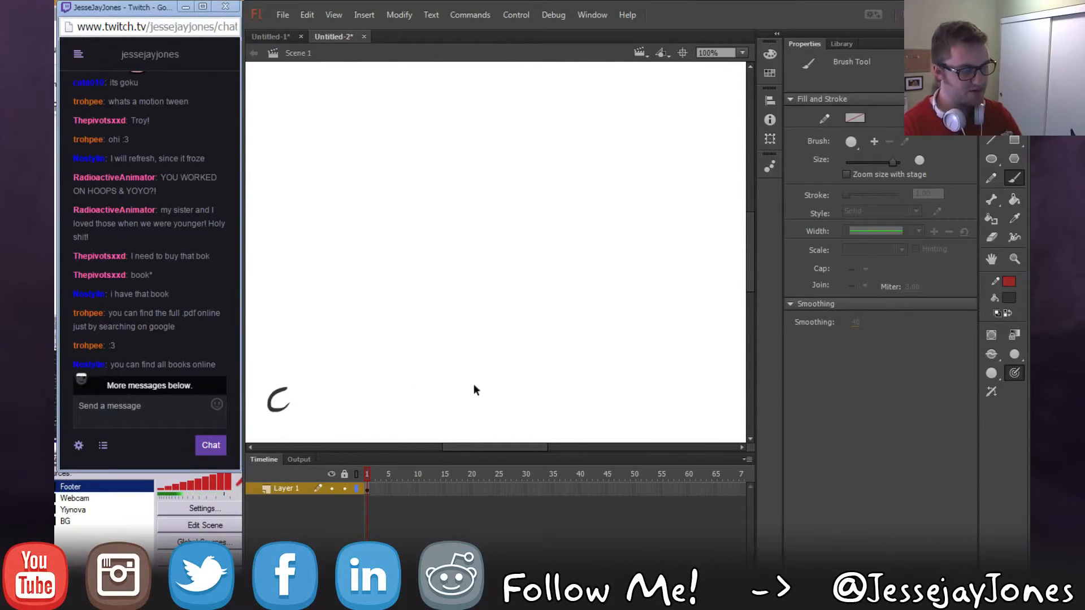
left_click_drag(869, 166, 859, 165)
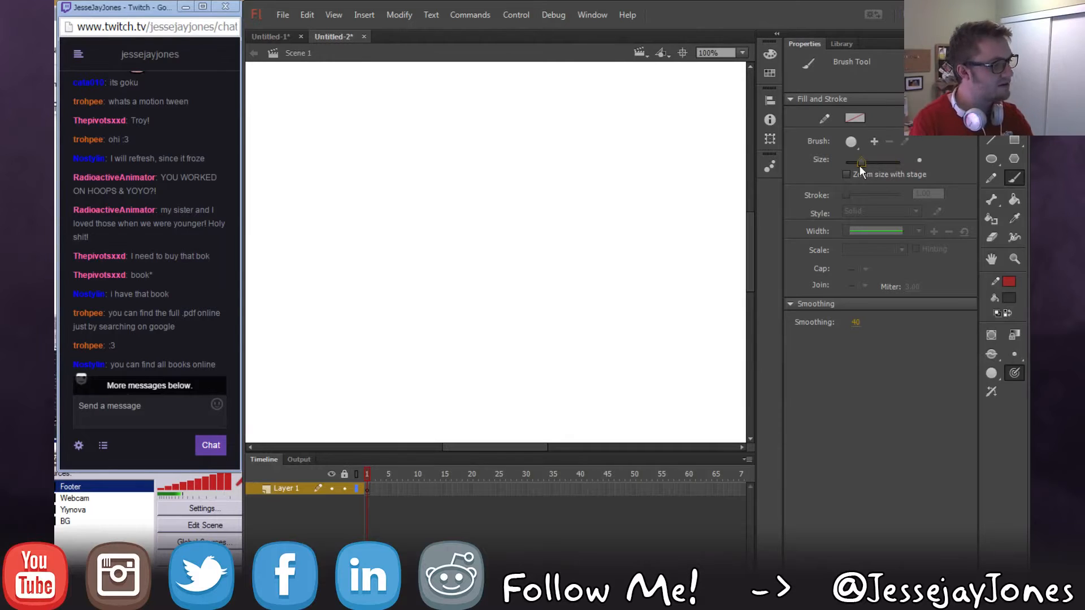
Hand-letter the captions CONTACT and PASSING side by side along the lower part of the stage.
mouse_move(278, 402)
left_mouse_down()
mouse_move(271, 418)
mouse_move(295, 422)
mouse_move(306, 401)
mouse_move(316, 423)
mouse_move(329, 400)
mouse_move(339, 421)
left_mouse_up()
left_click(323, 420)
mouse_move(328, 411)
left_mouse_down()
mouse_move(373, 422)
mouse_move(399, 401)
left_mouse_up()
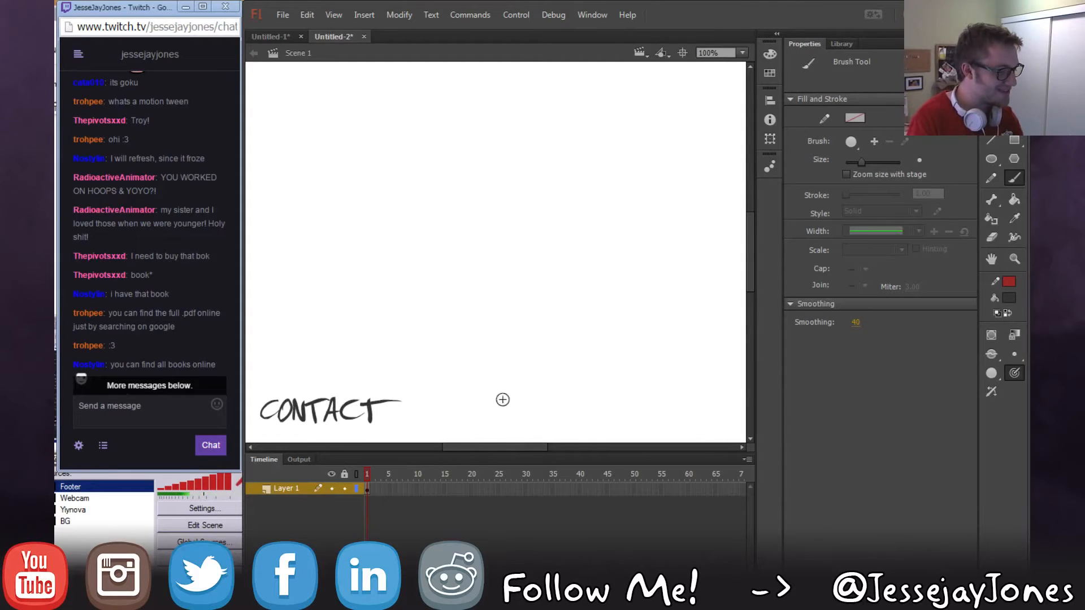
left_click_drag(531, 400, 533, 420)
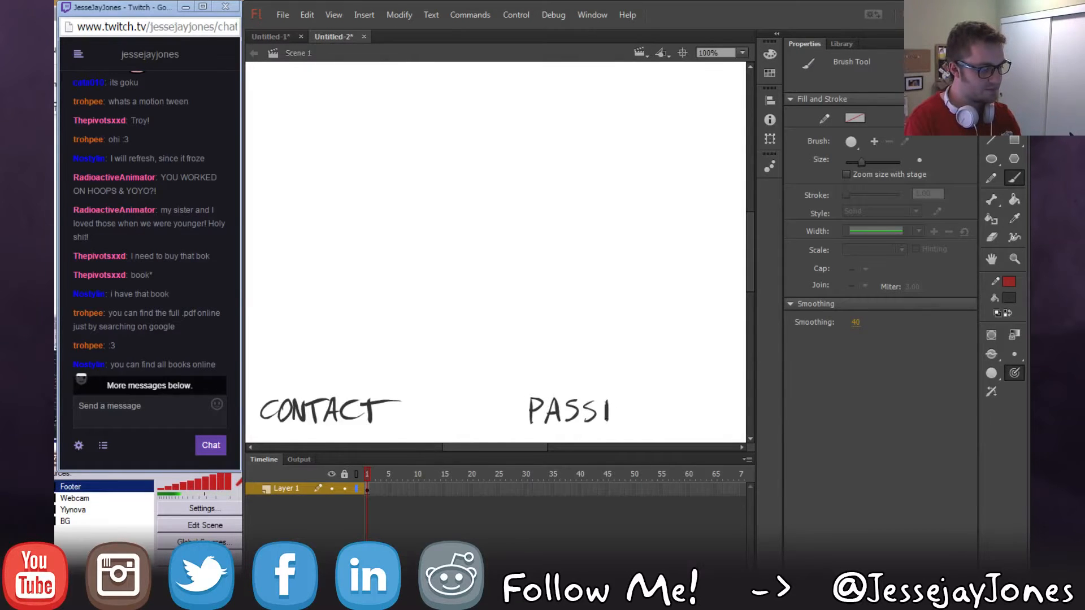
left_click_drag(620, 399, 670, 414)
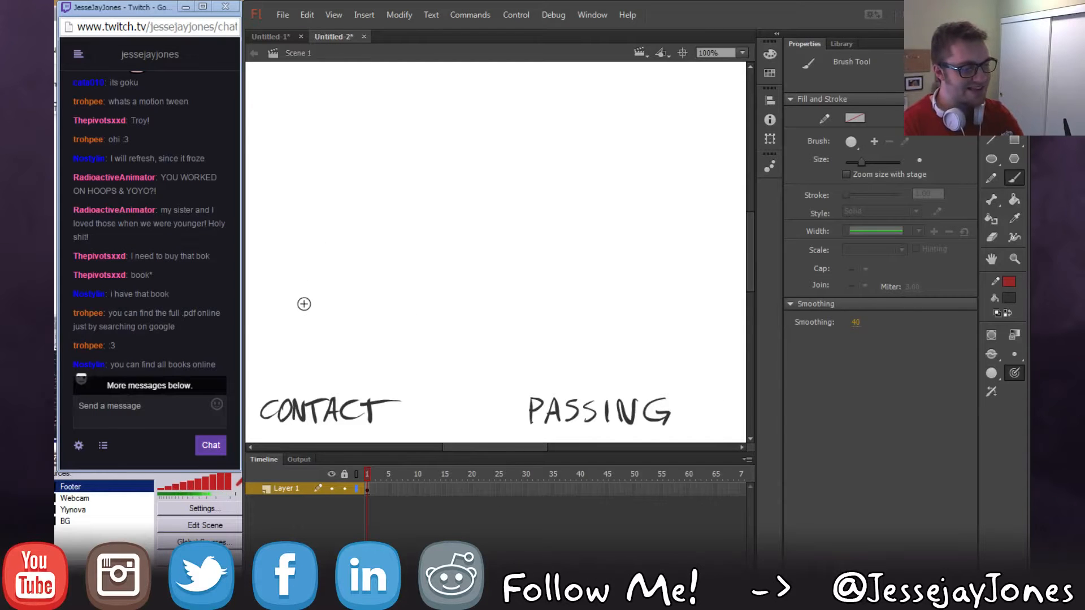
Sketch a round body with a forward-reaching leg above CONTACT, and a horizontal ground line across the stage.
mouse_move(333, 221)
left_mouse_down()
mouse_move(352, 269)
mouse_move(388, 232)
mouse_move(318, 240)
mouse_move(389, 234)
mouse_move(399, 310)
left_mouse_up()
mouse_move(355, 270)
left_mouse_down()
mouse_move(428, 324)
mouse_move(475, 281)
mouse_move(434, 284)
left_mouse_up()
left_click_drag(249, 338, 746, 339)
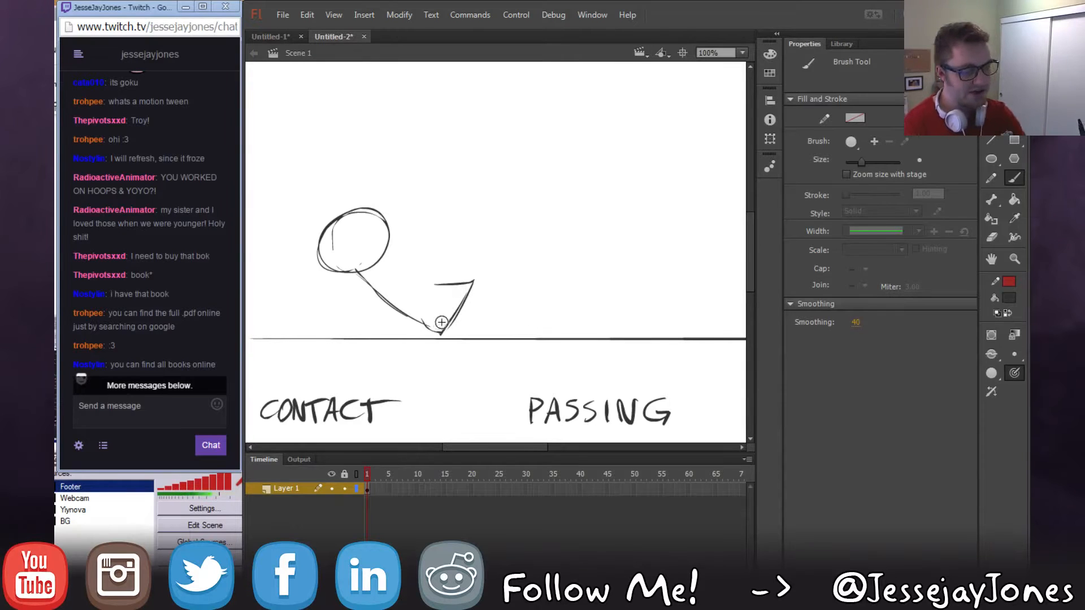
Erase the leg and foot from the round body above CONTACT and return to the Brush.
key("e")
mouse_move(449, 281)
left_mouse_down()
mouse_move(479, 282)
mouse_move(429, 325)
left_mouse_up()
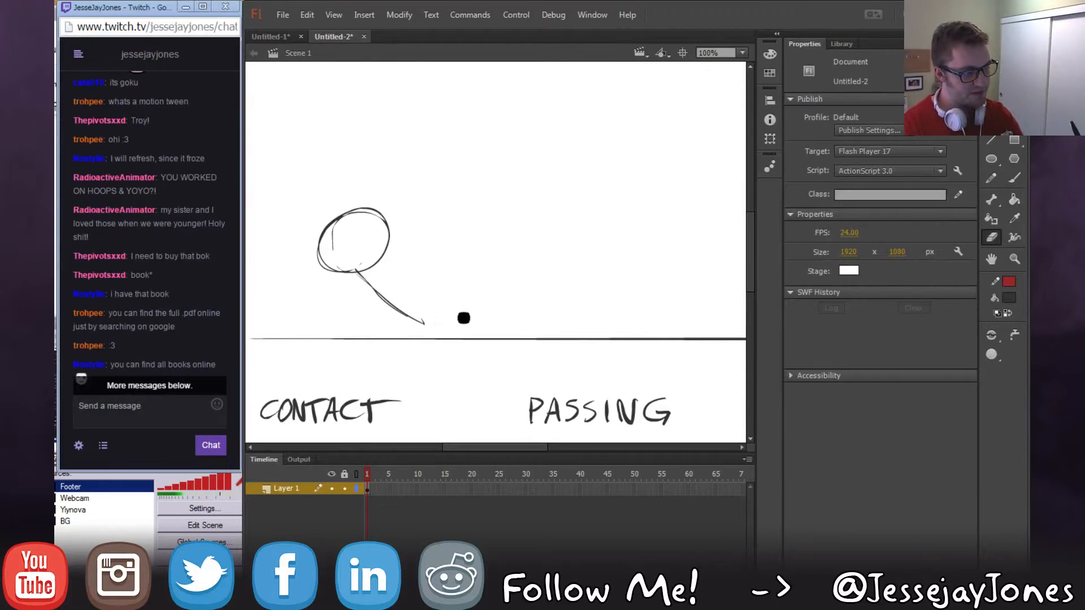
left_click(999, 182)
key("b")
key("e")
left_click_drag(365, 282, 424, 317)
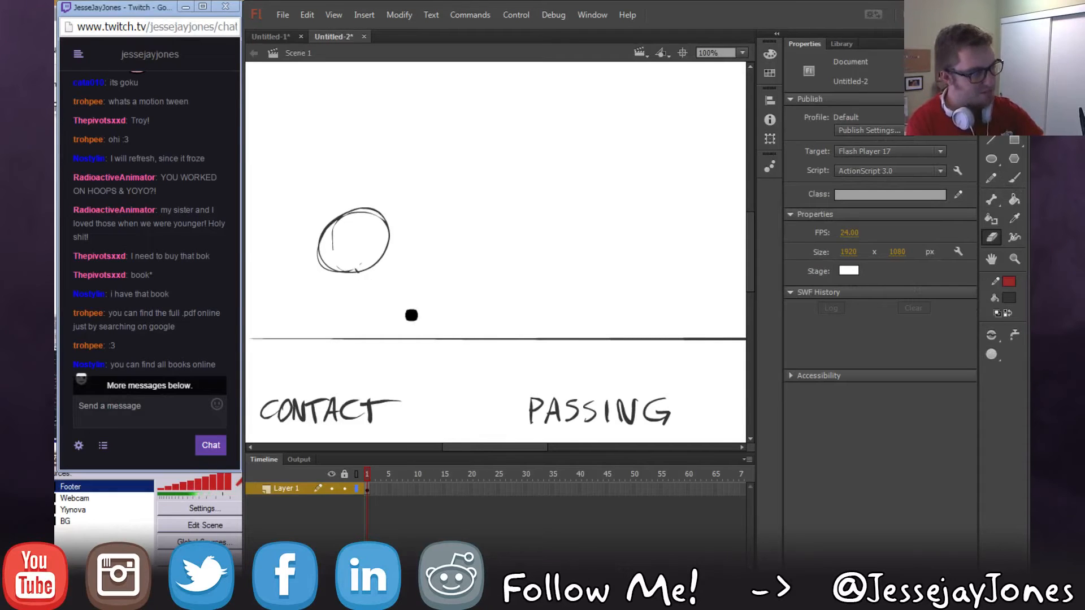
key("b")
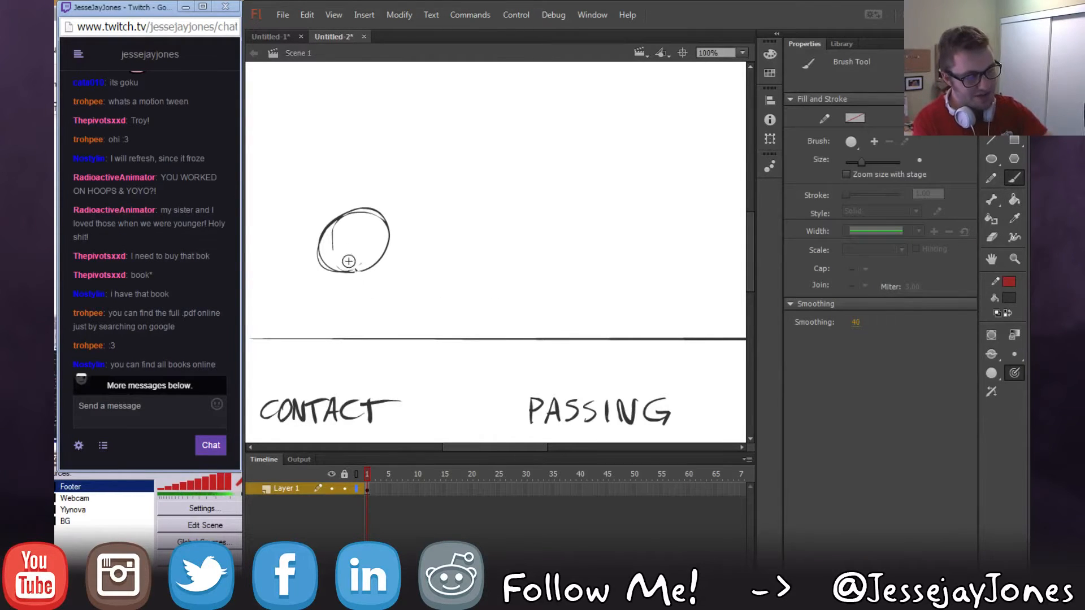
Sketch a thicker front leg on the contact pose with its heel on the ground line and toes raised.
left_click_drag(349, 261, 386, 328)
mouse_move(356, 277)
left_mouse_down()
mouse_move(393, 338)
mouse_move(428, 305)
mouse_move(398, 311)
mouse_move(365, 261)
left_mouse_up()
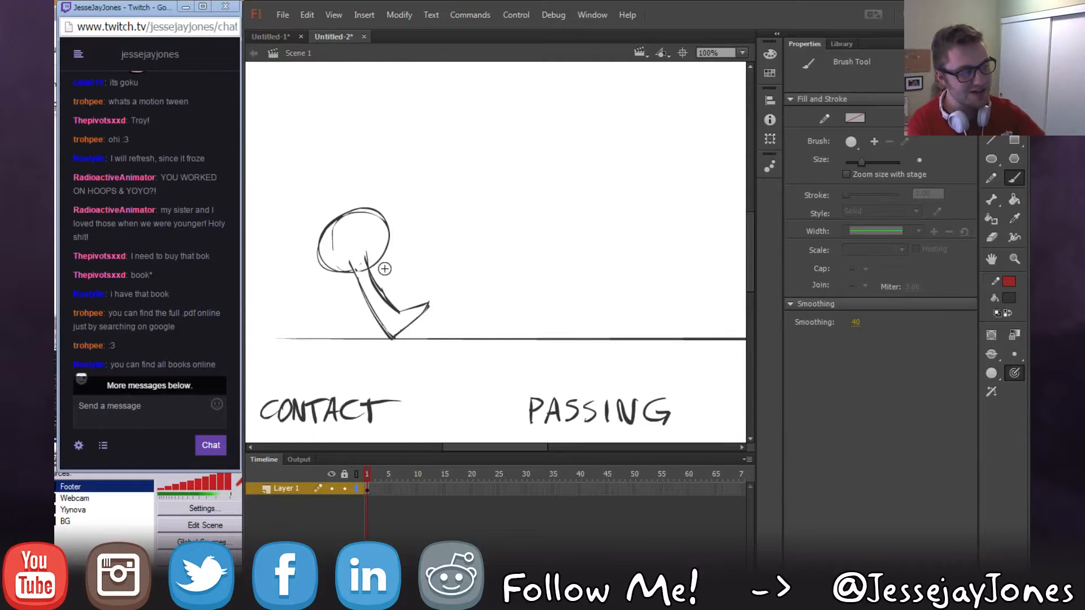
left_click_drag(400, 311, 432, 303)
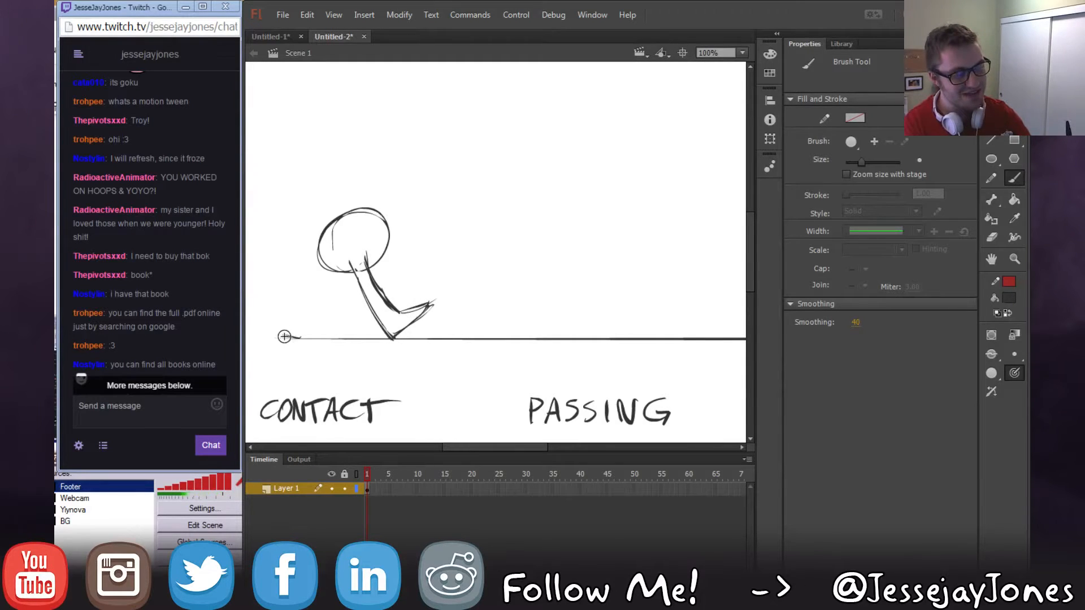
Try a bent back leg behind the contact pose's body, with its foot on the ground line.
mouse_move(277, 309)
left_mouse_down()
mouse_move(279, 336)
mouse_move(322, 265)
left_mouse_up()
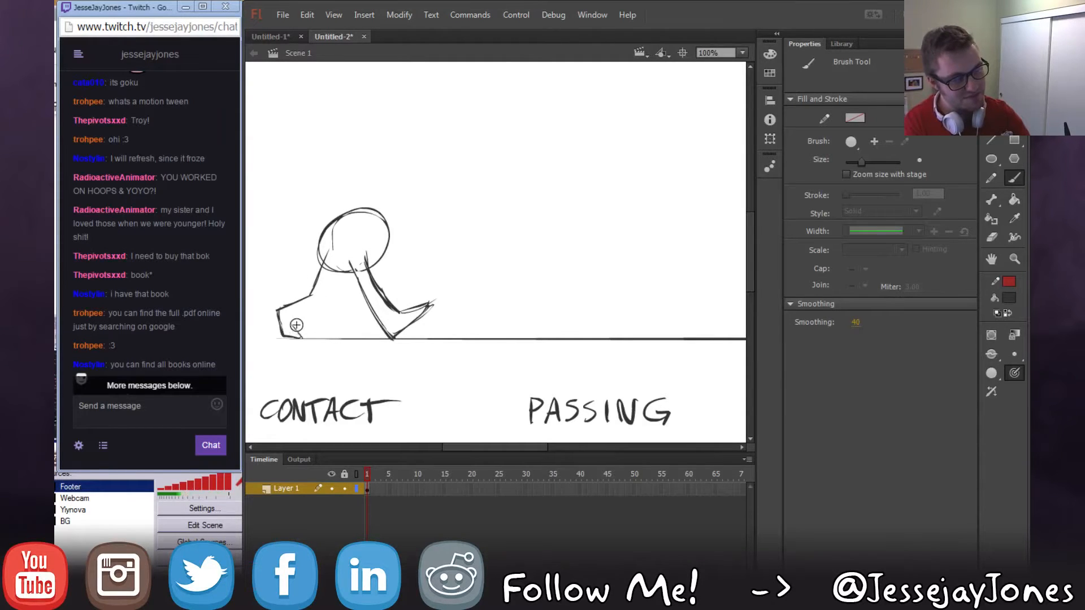
left_click_drag(314, 305, 346, 256)
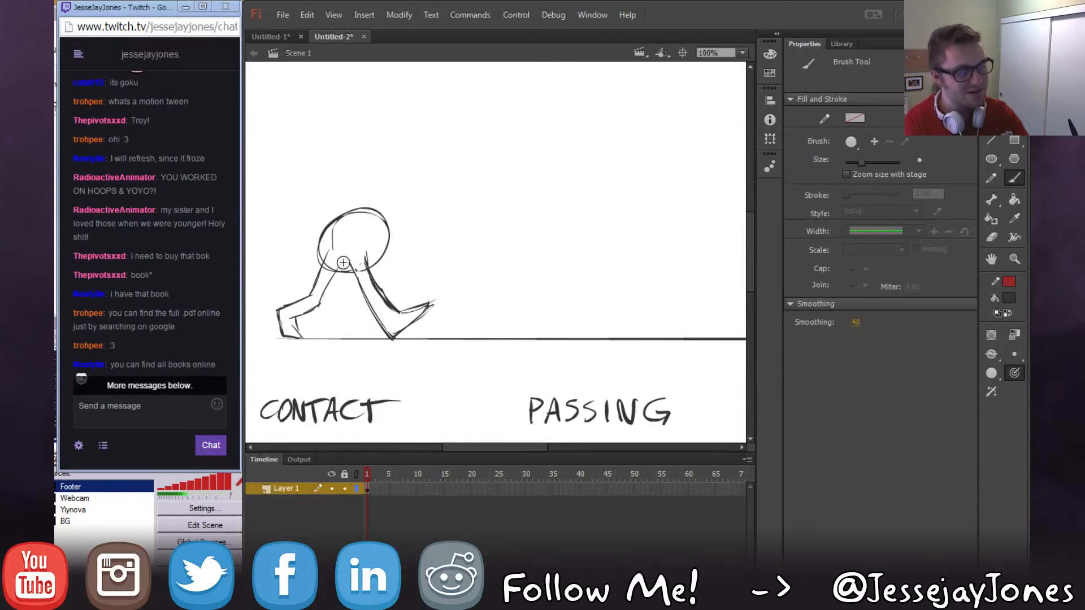
mouse_move(322, 303)
left_mouse_down()
mouse_move(351, 267)
mouse_move(308, 289)
mouse_move(331, 252)
left_mouse_up()
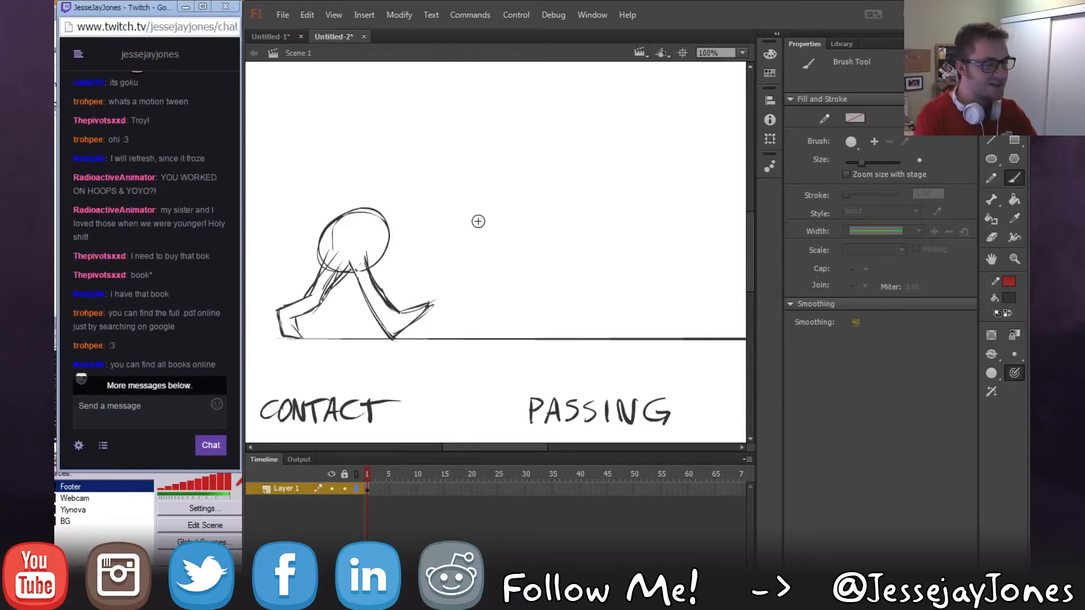
Undo all strokes of the contact pose's back leg.
key("ctrl+z")
key("ctrl+z")
key("ctrl+z")
key("ctrl+z")
key("ctrl+z")
key("ctrl+z")
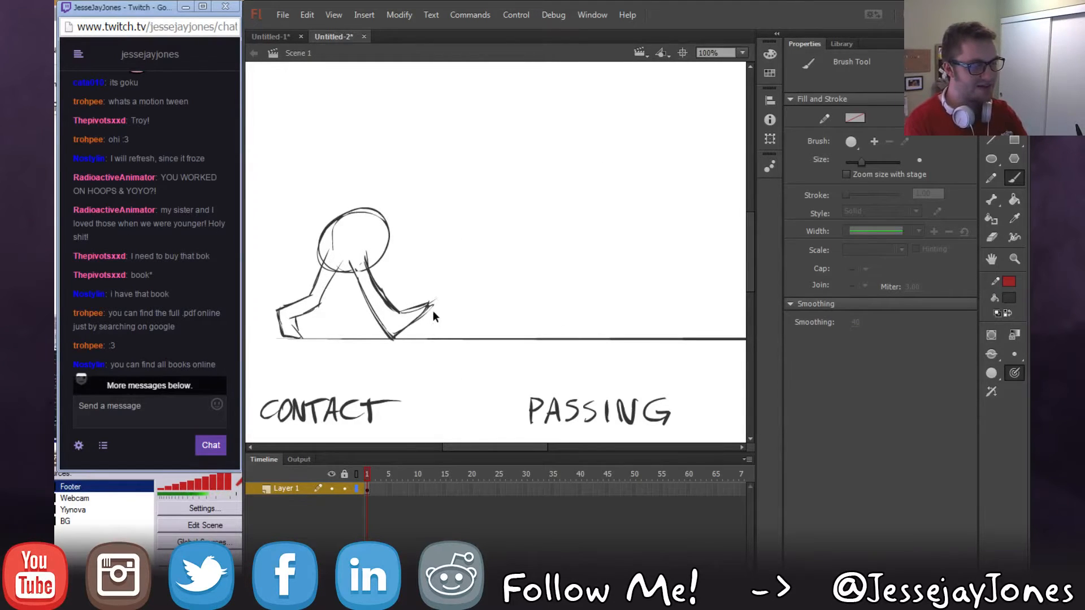
key("ctrl+z")
key("ctrl+z")
key("ctrl+z")
key("ctrl+z")
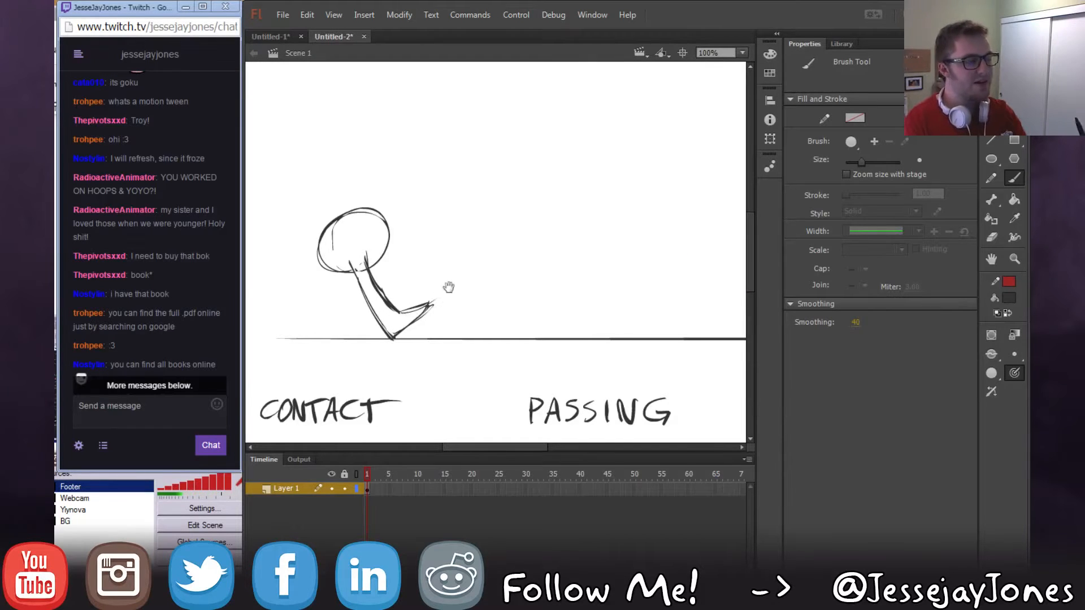
Redraw the contact pose's back leg stretched farther behind with its toes grounded, and add a downward arrow above CONTACT.
left_click_drag(443, 286, 580, 272)
mouse_move(408, 322)
left_mouse_down()
mouse_move(429, 321)
mouse_move(443, 273)
mouse_move(470, 248)
mouse_move(428, 320)
mouse_move(428, 298)
mouse_move(500, 256)
left_mouse_up()
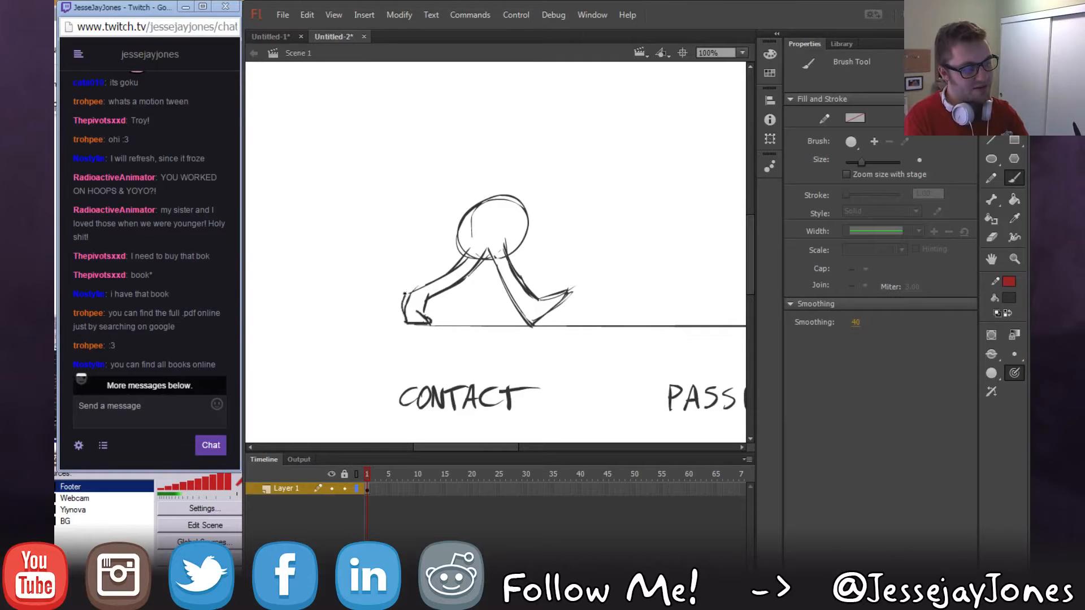
left_click_drag(408, 294, 453, 267)
left_click_drag(609, 306, 548, 307)
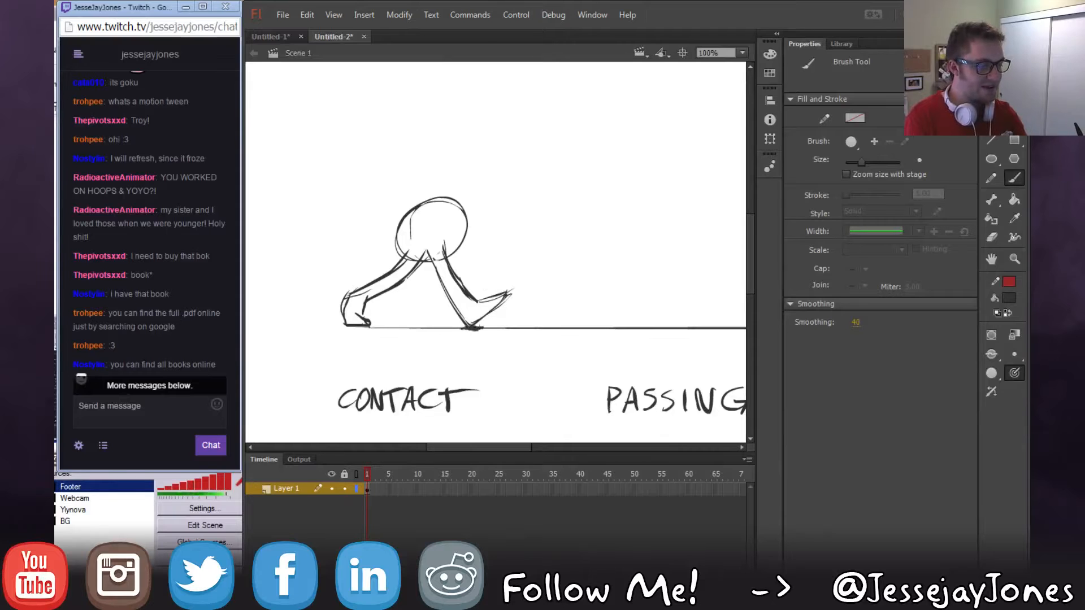
mouse_move(637, 344)
left_mouse_down()
mouse_move(574, 344)
mouse_move(619, 332)
mouse_move(596, 339)
mouse_move(593, 323)
left_mouse_up()
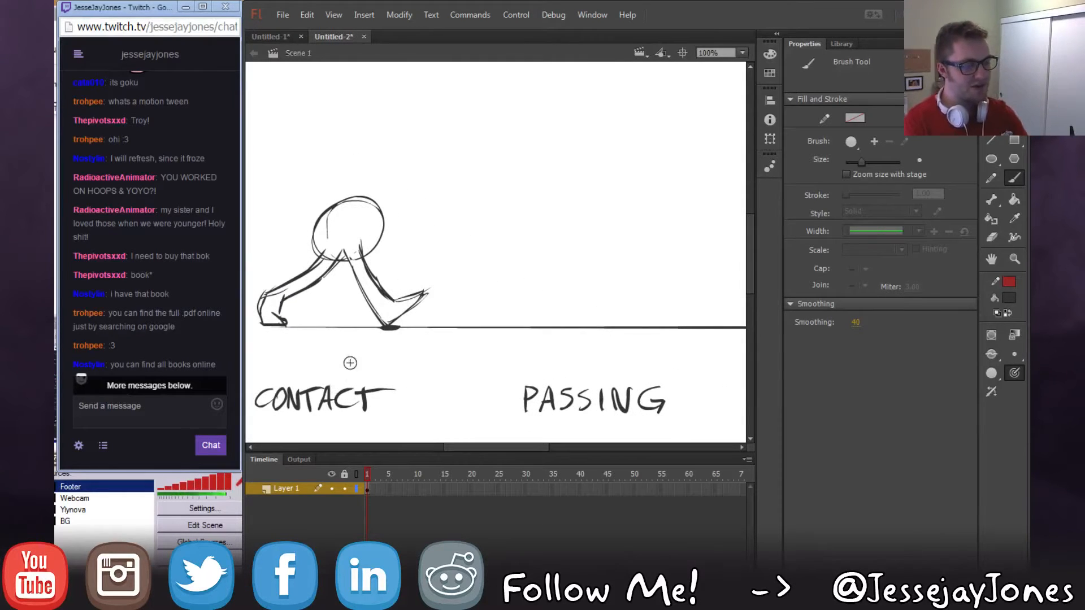
left_click_drag(317, 364, 340, 363)
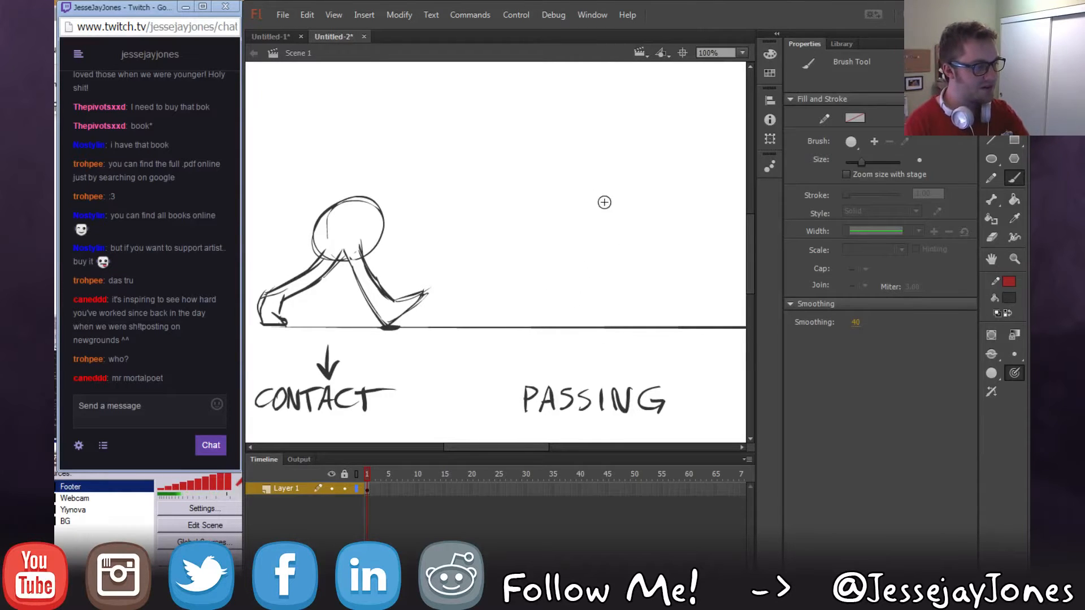
Sketch the passing pose above PASSING as a higher round body on a straight vertical leg.
mouse_move(591, 202)
left_mouse_down()
mouse_move(615, 188)
mouse_move(622, 209)
mouse_move(588, 170)
mouse_move(602, 285)
left_mouse_up()
left_click_drag(599, 233, 599, 314)
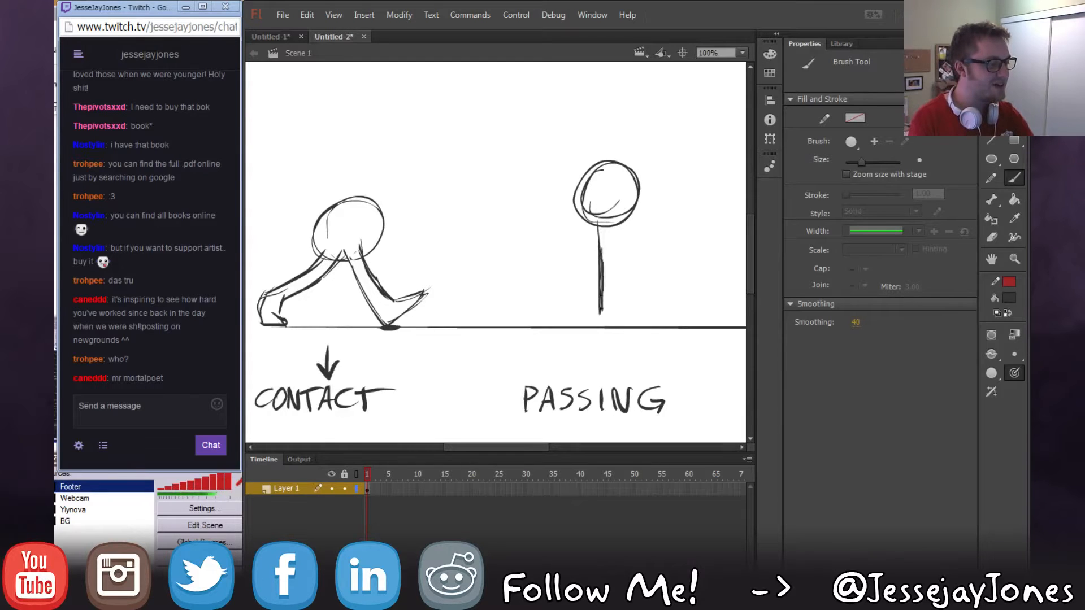
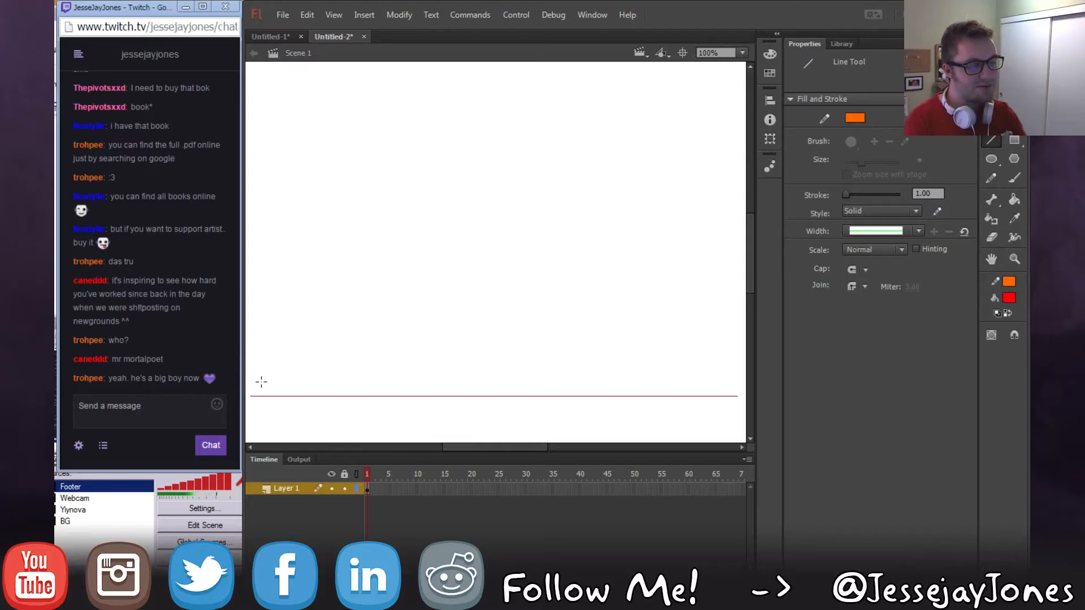
Draw a straight orange line above the existing ground line, and pencil a horizon line across the middle of the stage.
left_click_drag(257, 374, 723, 374)
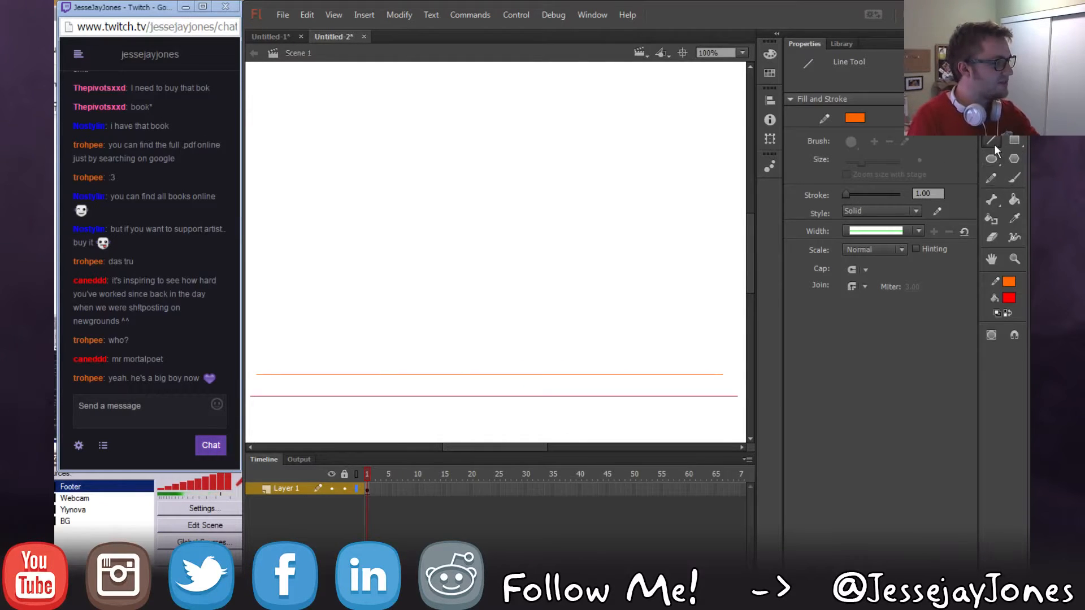
left_click(991, 179)
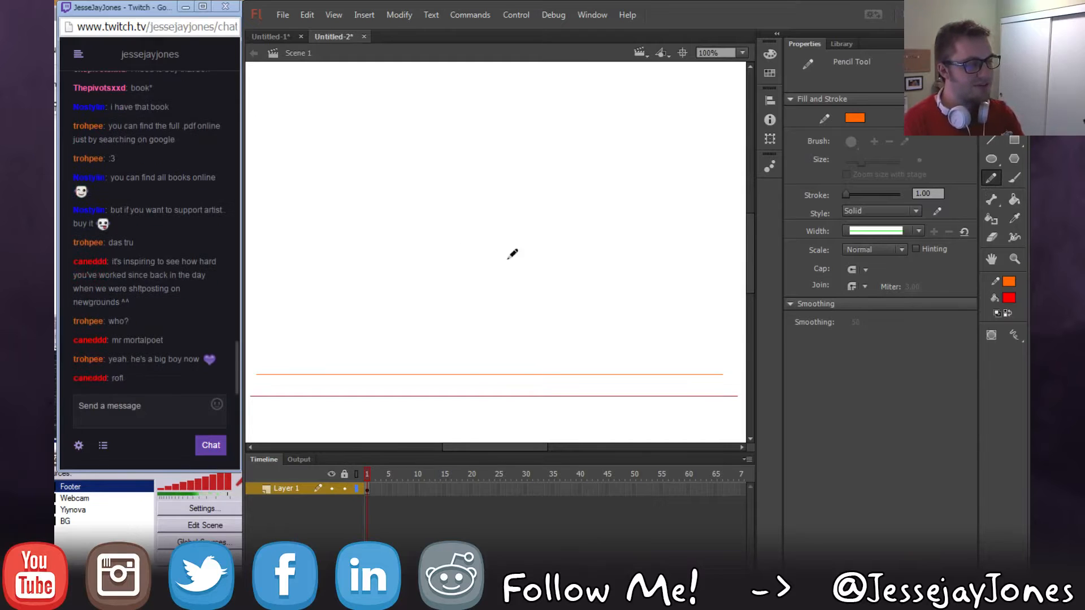
left_click_drag(259, 250, 256, 257)
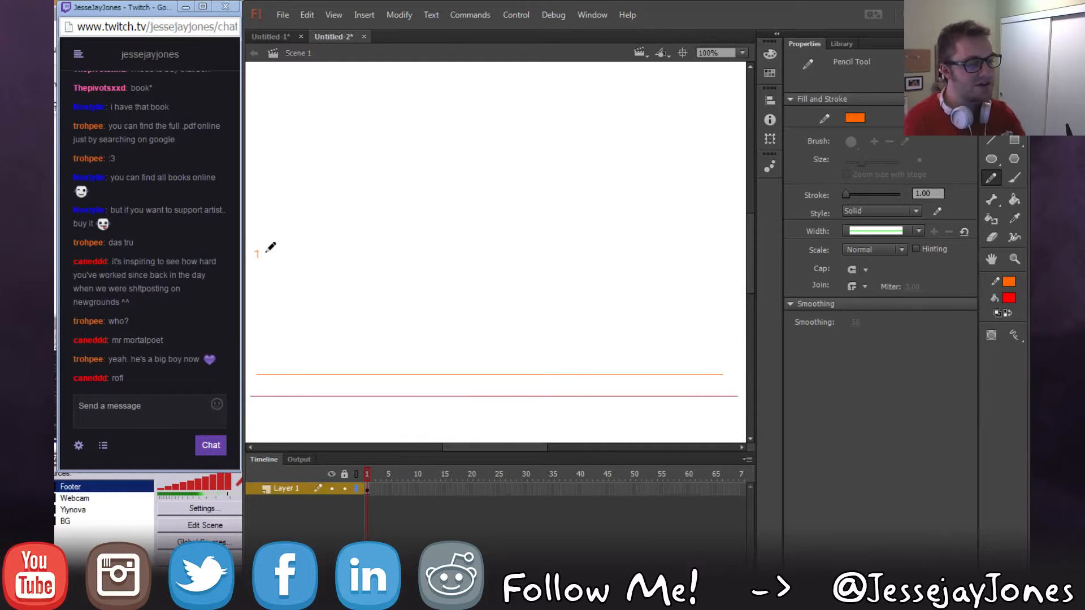
left_click_drag(269, 250, 746, 261)
Pencil perspective lines fanning down from the middle of the horizon, and a horizontal line across them.
mouse_move(494, 255)
left_mouse_down()
mouse_move(477, 428)
mouse_move(447, 448)
mouse_move(416, 395)
mouse_move(390, 441)
left_mouse_up()
left_click_drag(483, 256, 333, 442)
left_click_drag(458, 259, 274, 423)
left_click_drag(439, 256, 261, 343)
left_click_drag(400, 258, 246, 311)
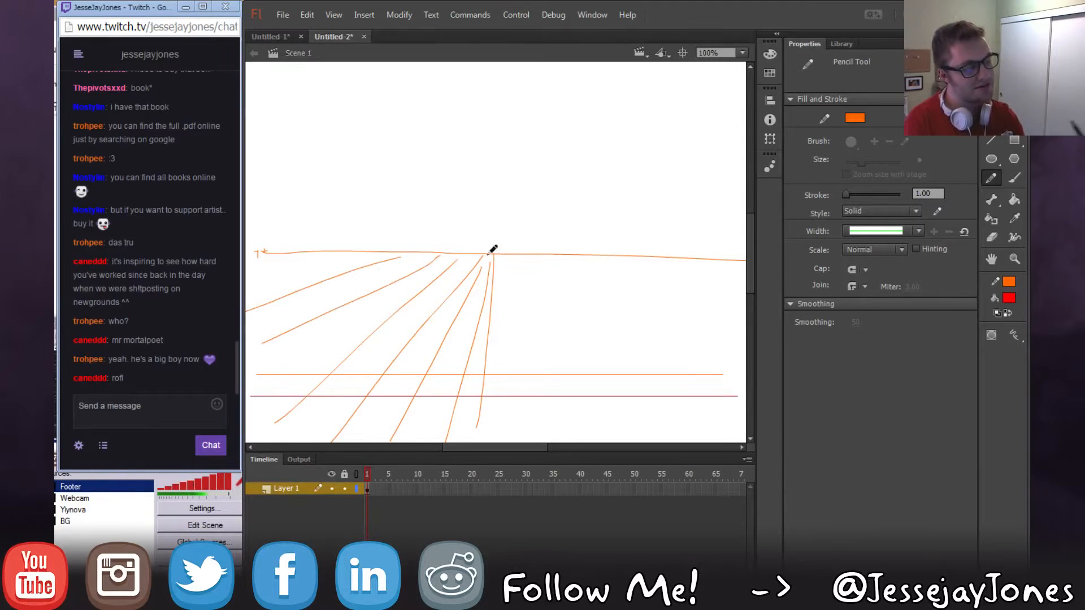
left_click_drag(505, 256, 553, 423)
mouse_move(518, 256)
left_mouse_down()
mouse_move(643, 436)
mouse_move(725, 368)
left_mouse_up()
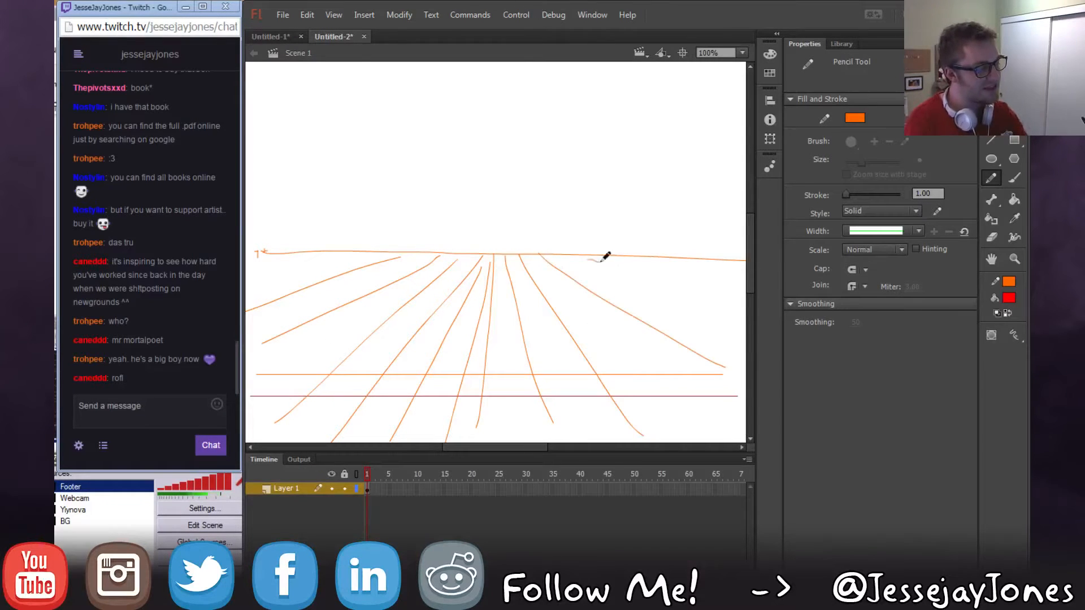
left_click_drag(589, 259, 729, 318)
mouse_move(276, 290)
left_mouse_down()
mouse_move(734, 291)
mouse_move(713, 292)
left_mouse_up()
Undo the perspective lines below the horizon, keeping the horizon line.
key("ctrl+z")
key("ctrl+z")
key("ctrl+z")
key("ctrl+z")
key("ctrl+z")
key("ctrl+z")
key("ctrl+z")
key("ctrl+z")
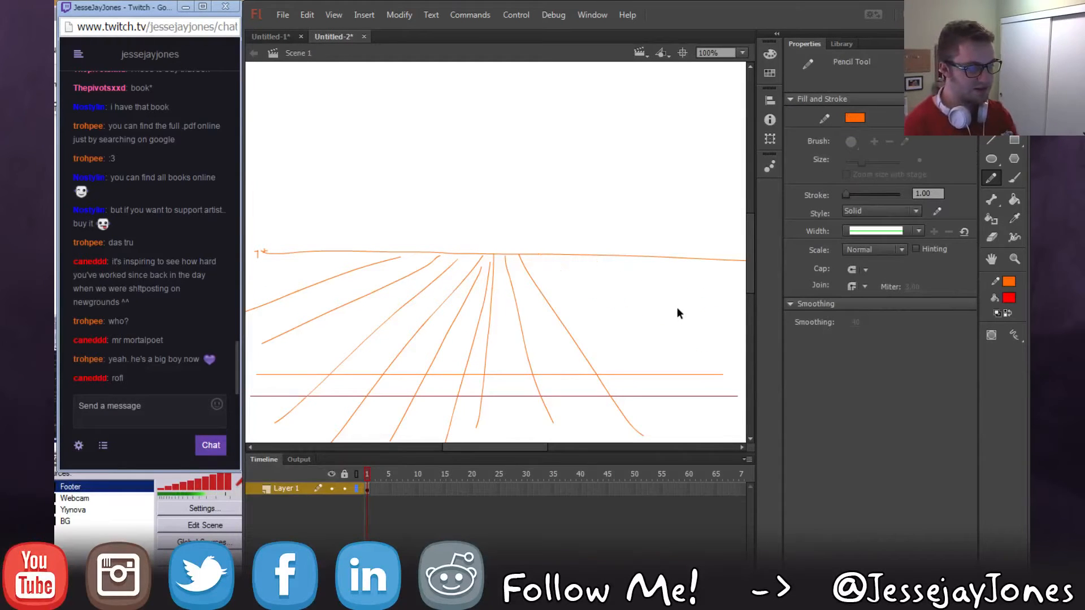
key("ctrl+z")
key("ctrl+z")
key("ctrl+z")
key("ctrl+z")
key("ctrl+z")
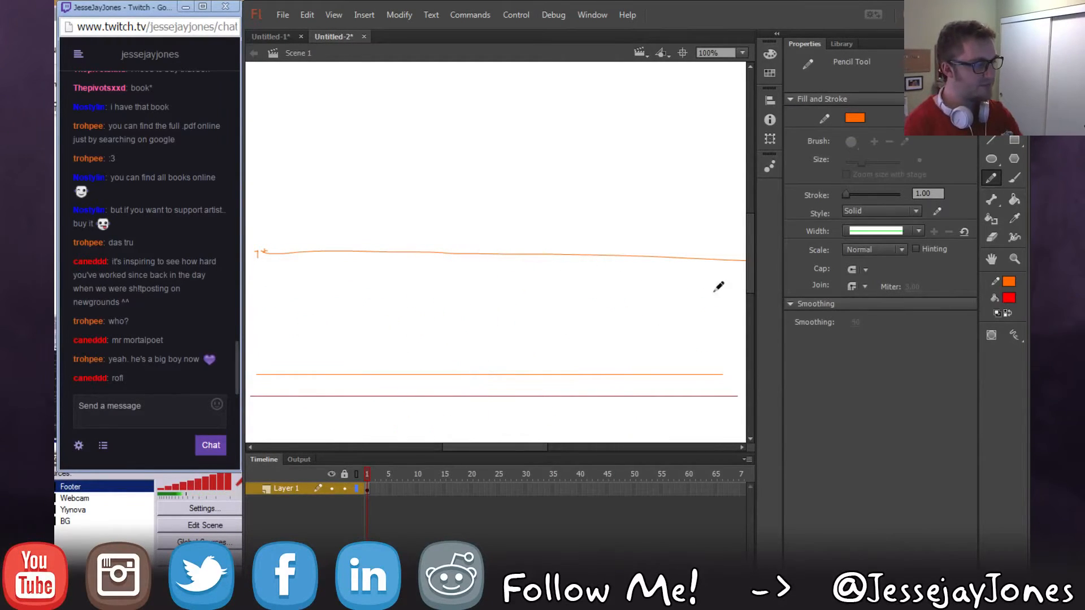
Pencil perspective lines below the horizon that converge toward its right end.
left_click_drag(302, 264, 701, 268)
left_click_drag(294, 292, 706, 262)
left_click_drag(331, 325, 732, 273)
left_click_drag(324, 374, 707, 261)
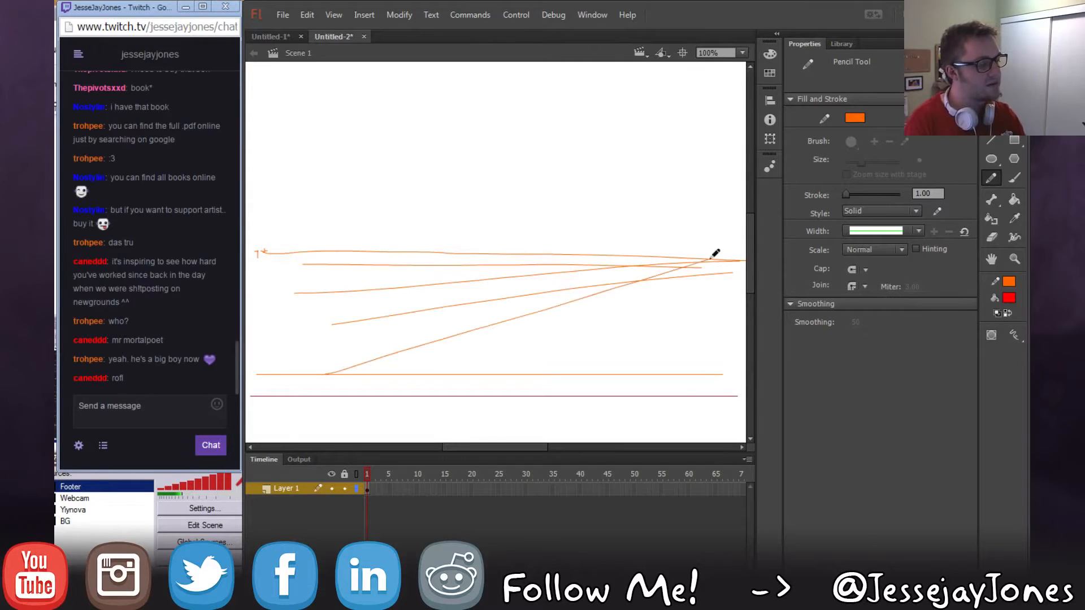
left_click_drag(387, 388, 693, 271)
mouse_move(427, 398)
left_mouse_down()
mouse_move(599, 327)
mouse_move(746, 293)
left_mouse_up()
mouse_move(506, 406)
left_mouse_down()
mouse_move(690, 298)
mouse_move(717, 288)
left_mouse_up()
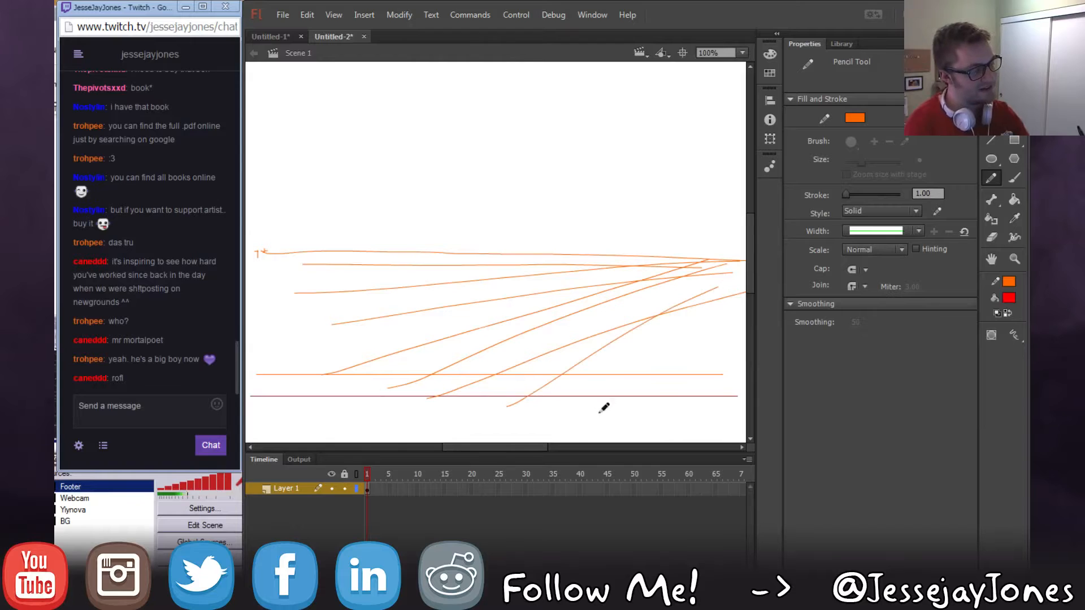
left_click_drag(600, 411, 718, 297)
left_click_drag(690, 407, 722, 295)
left_click_drag(728, 346, 725, 396)
Clear the whole stage and draw a straight red ground line across its lower part with the Line tool.
key("ctrl+a")
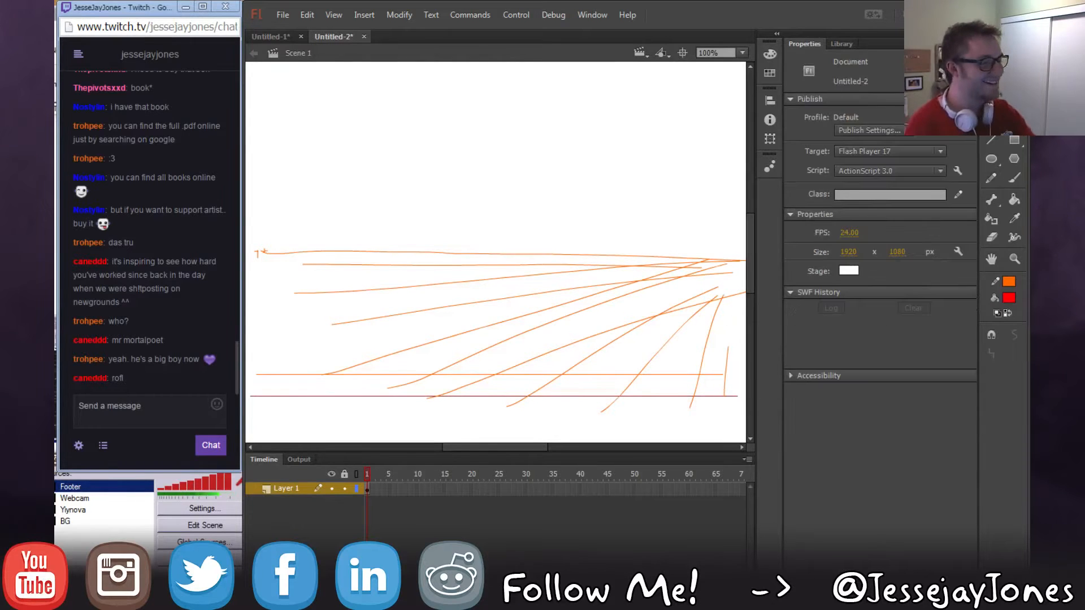
key("Delete")
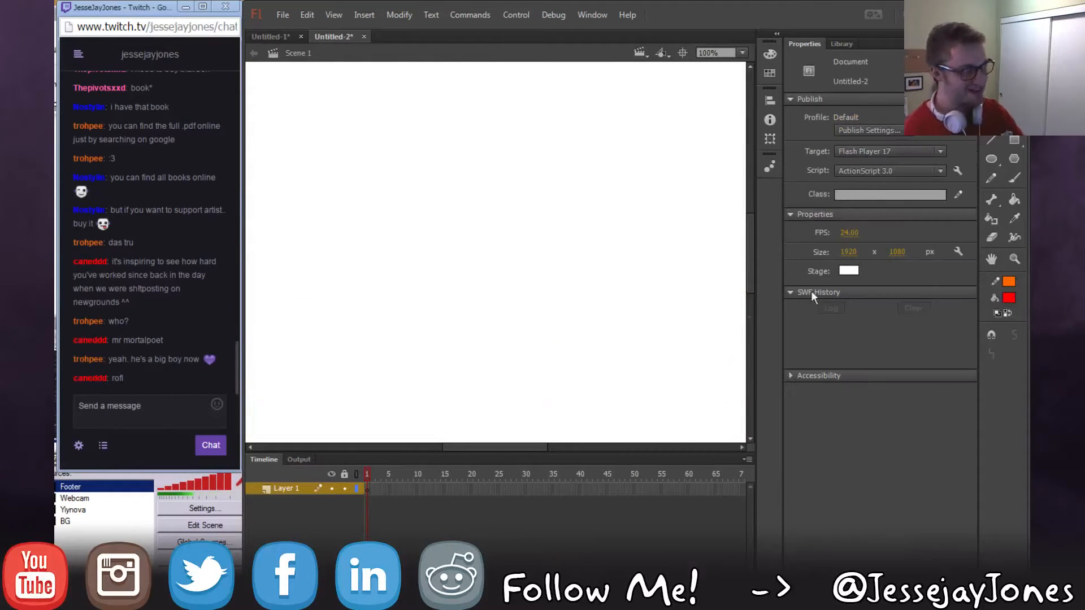
left_click(992, 140)
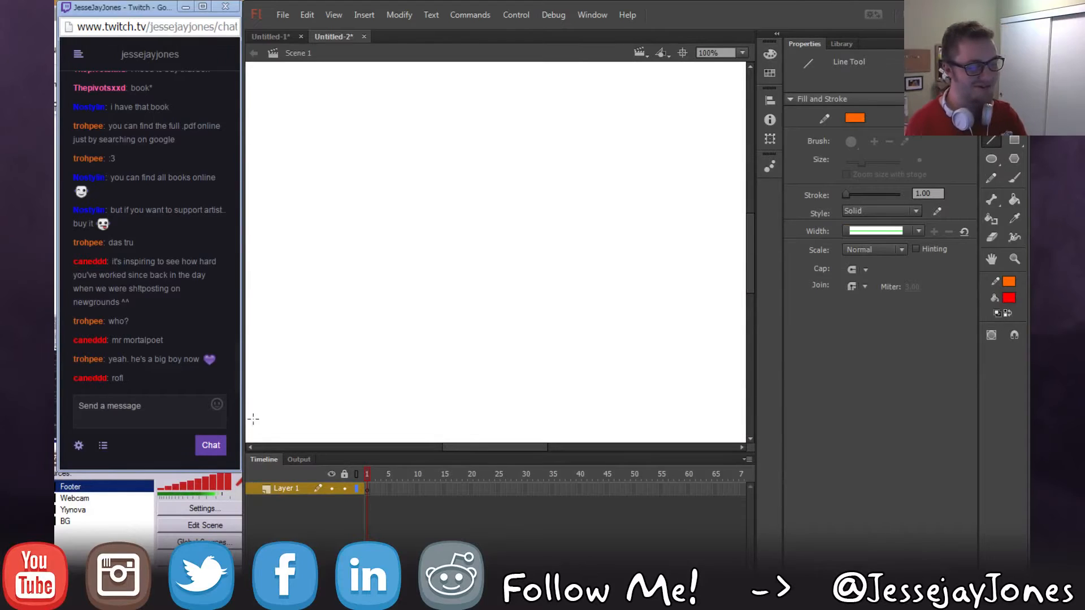
left_click(1007, 312)
mouse_move(248, 411)
left_mouse_down()
mouse_move(693, 397)
mouse_move(742, 411)
left_mouse_up()
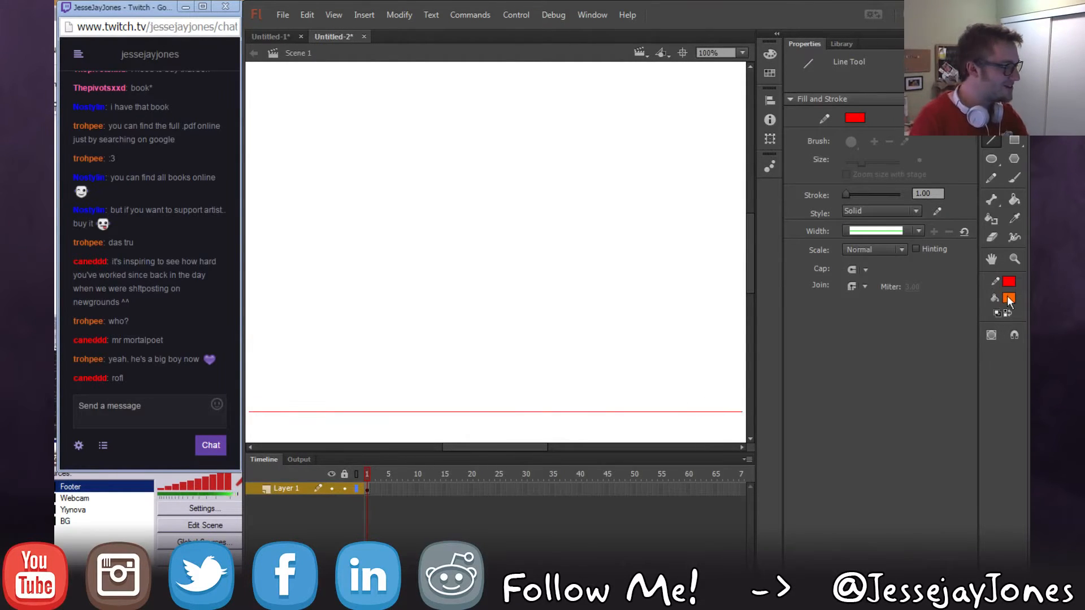
Draw a slightly shorter, straight orange line just above and parallel to the red ground line.
left_click(1007, 313)
left_click_drag(263, 384, 694, 385)
key("ctrl+z")
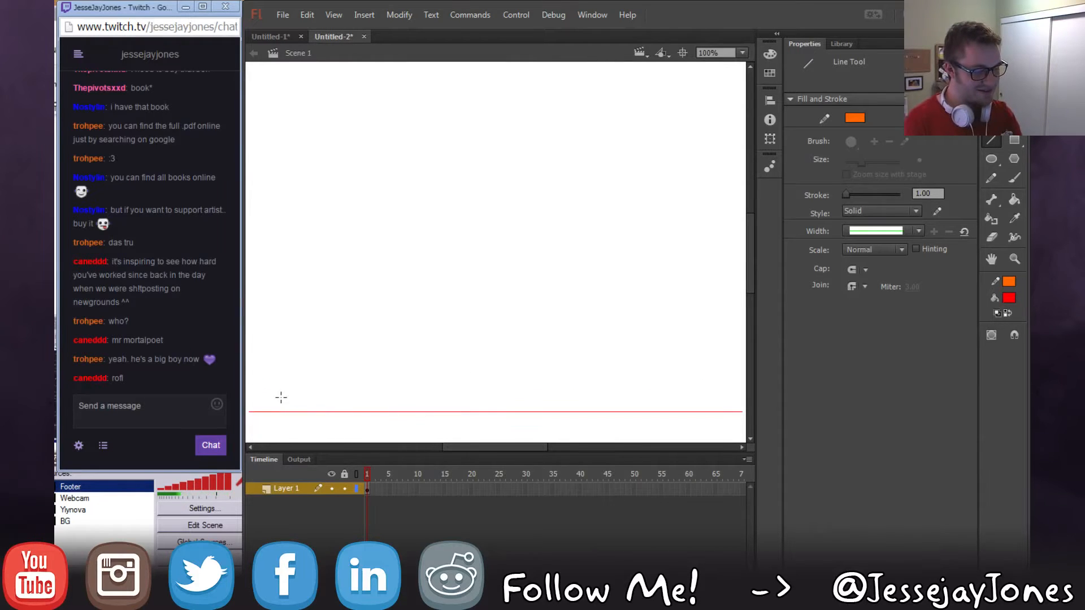
left_click_drag(281, 397, 708, 397)
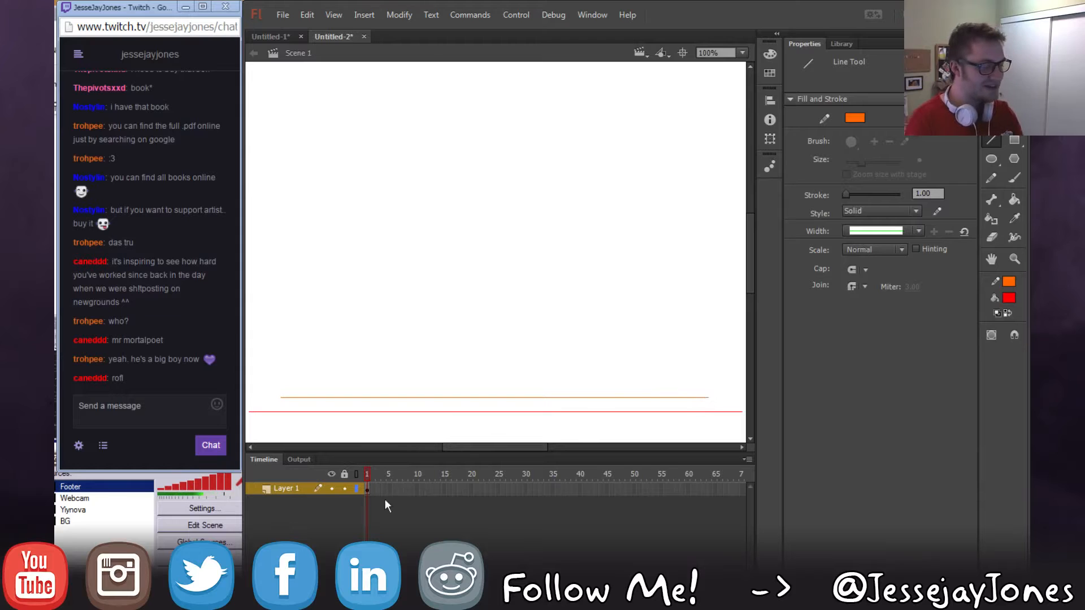
Rename Layer 1 as Guide and convert it to a guide layer.
double_click(283, 489)
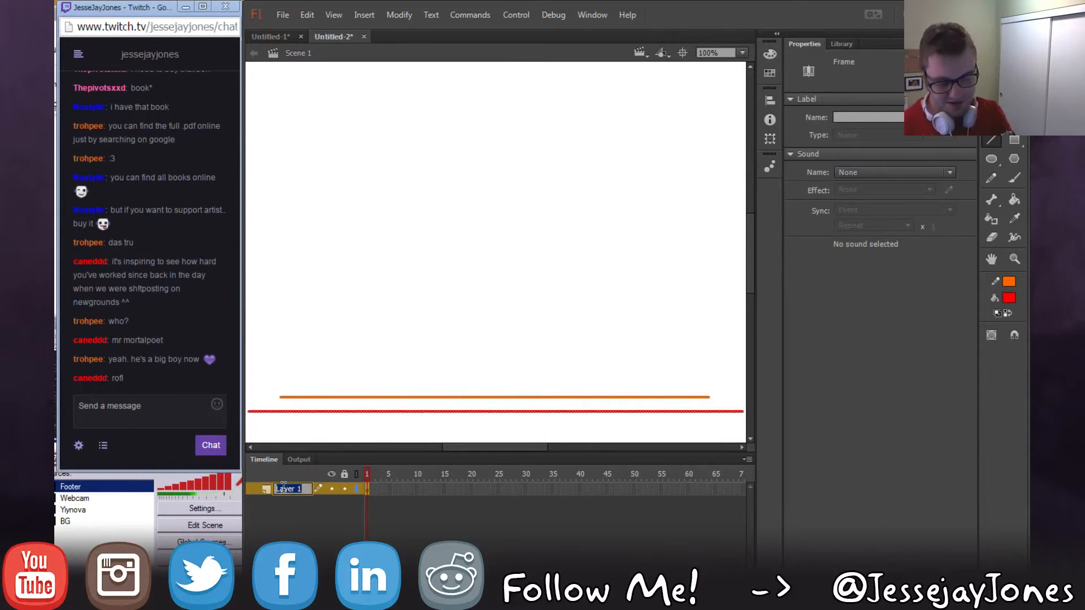
type("Guide")
key("Return")
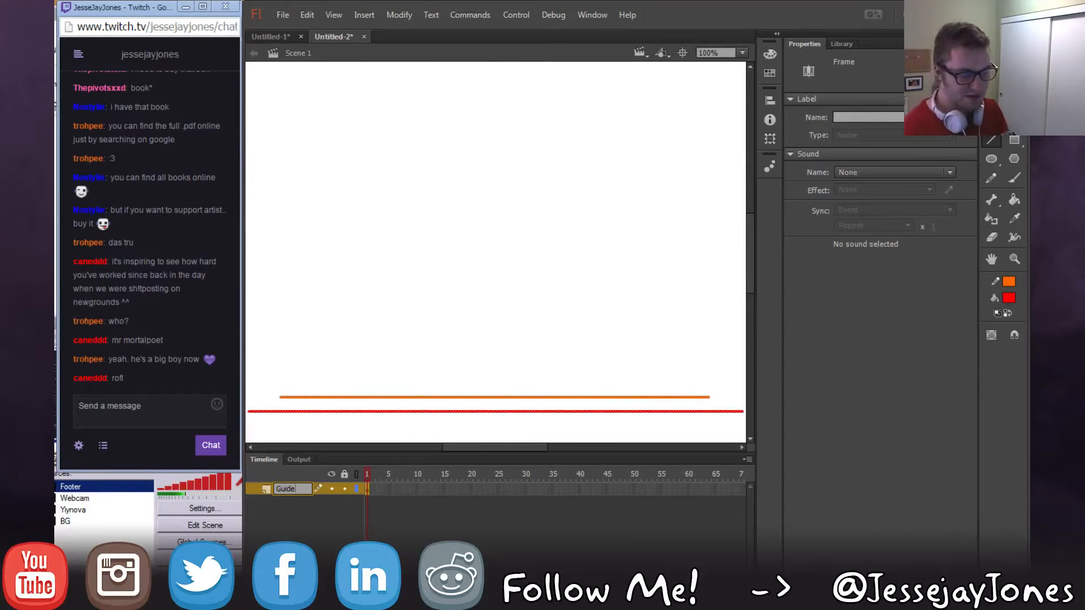
right_click(287, 489)
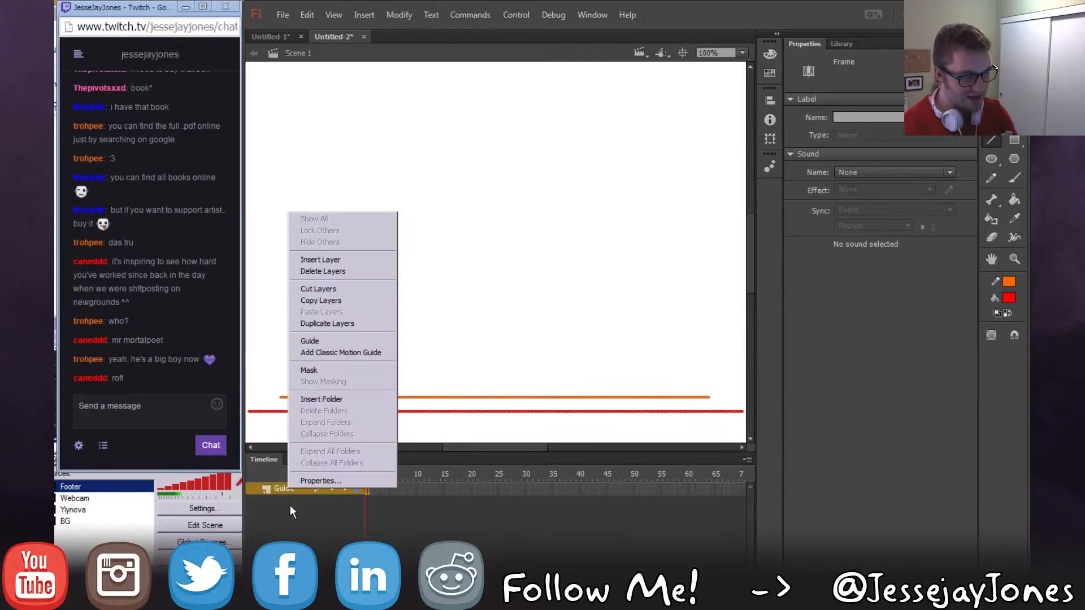
left_click(316, 341)
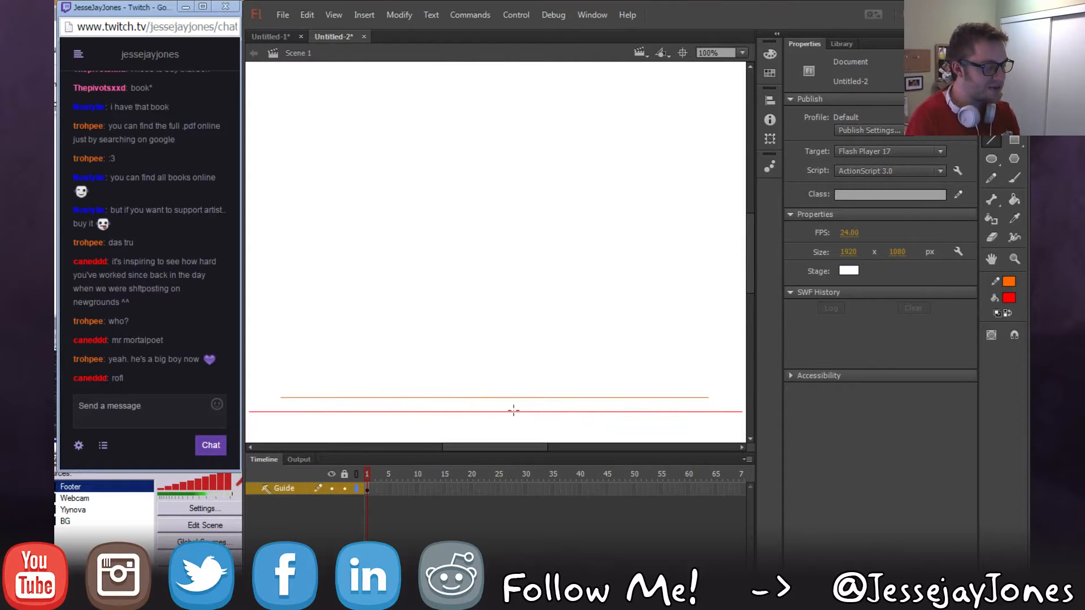
Add a new layer above the Guide layer and name it sketch.
left_click(253, 575)
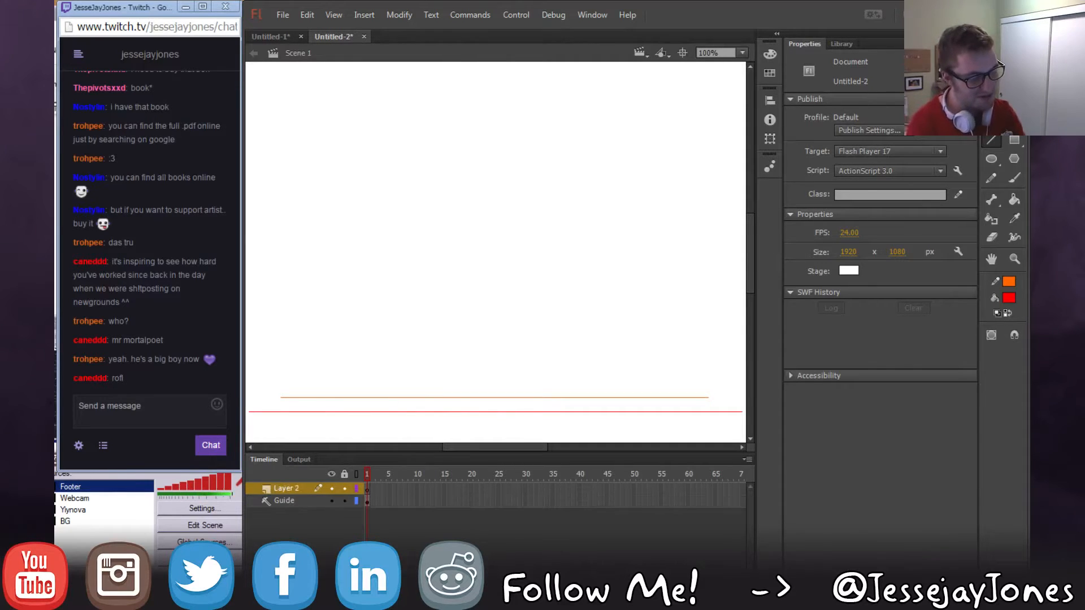
left_click(366, 489)
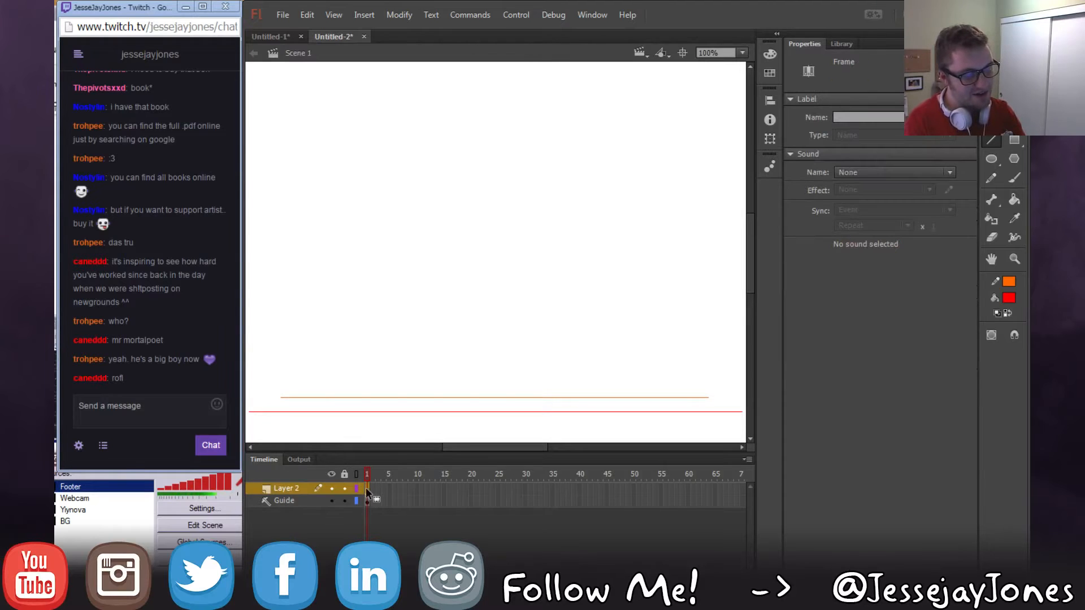
double_click(290, 488)
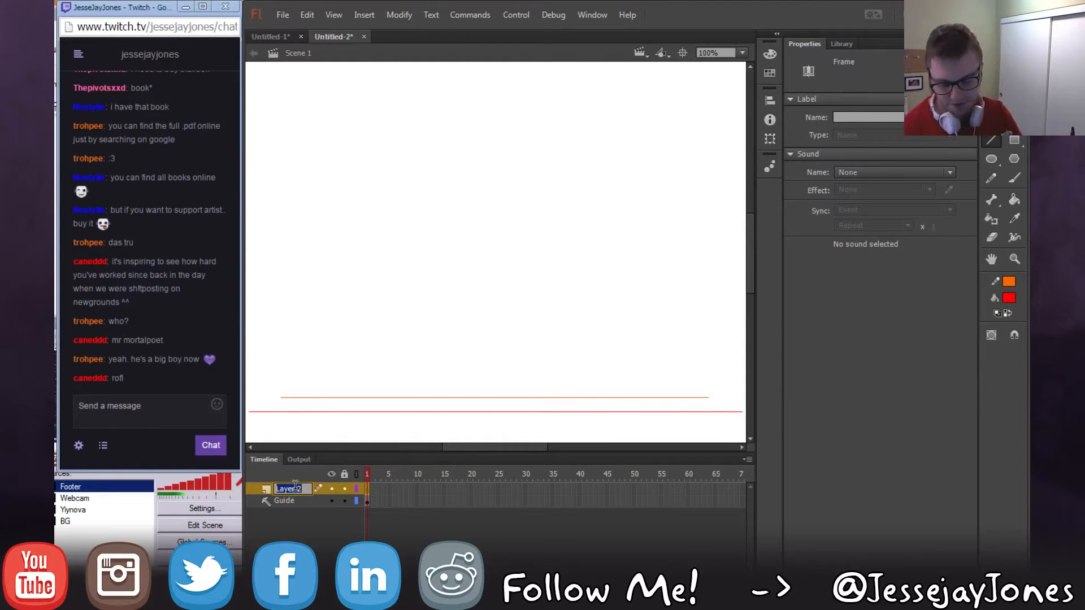
type("sketch")
key("Return")
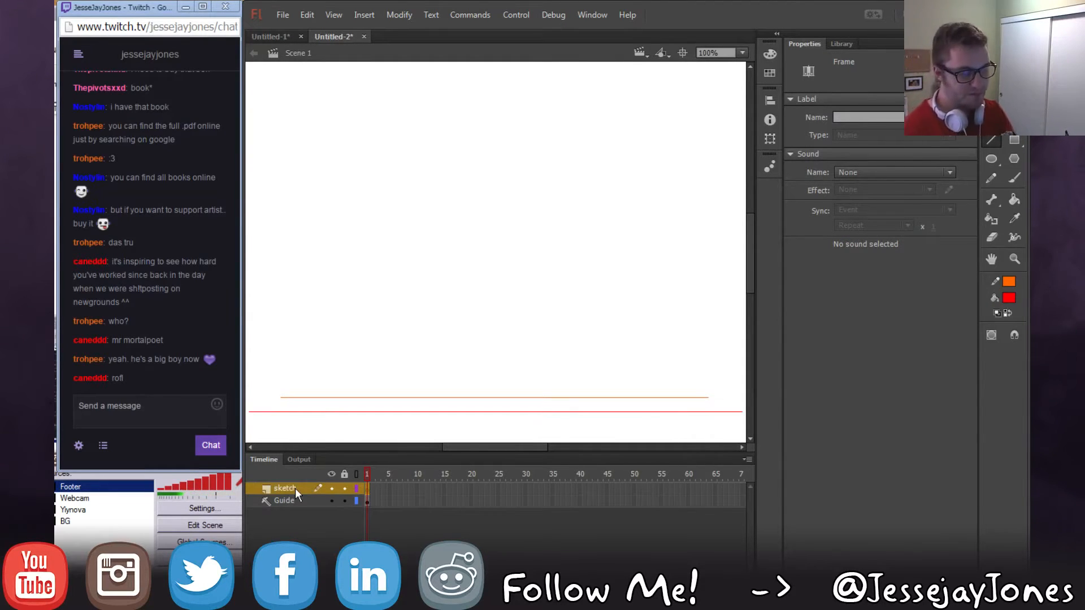
Set up the Brush tool with a red-orange fill color and choose its brush size.
left_click(1011, 178)
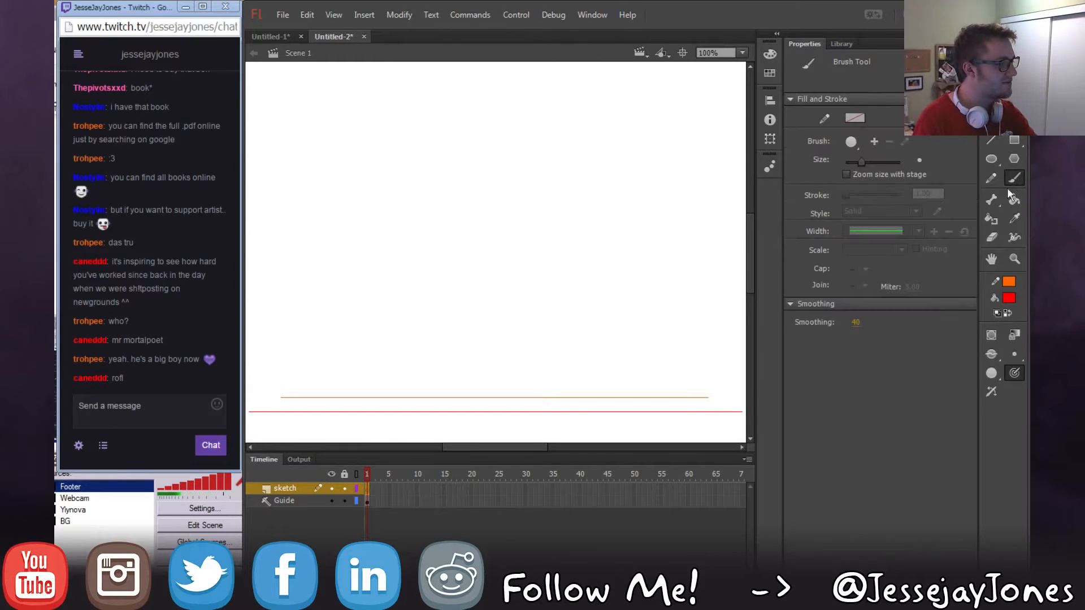
left_click(1007, 312)
left_click(1009, 298)
left_click(1009, 299)
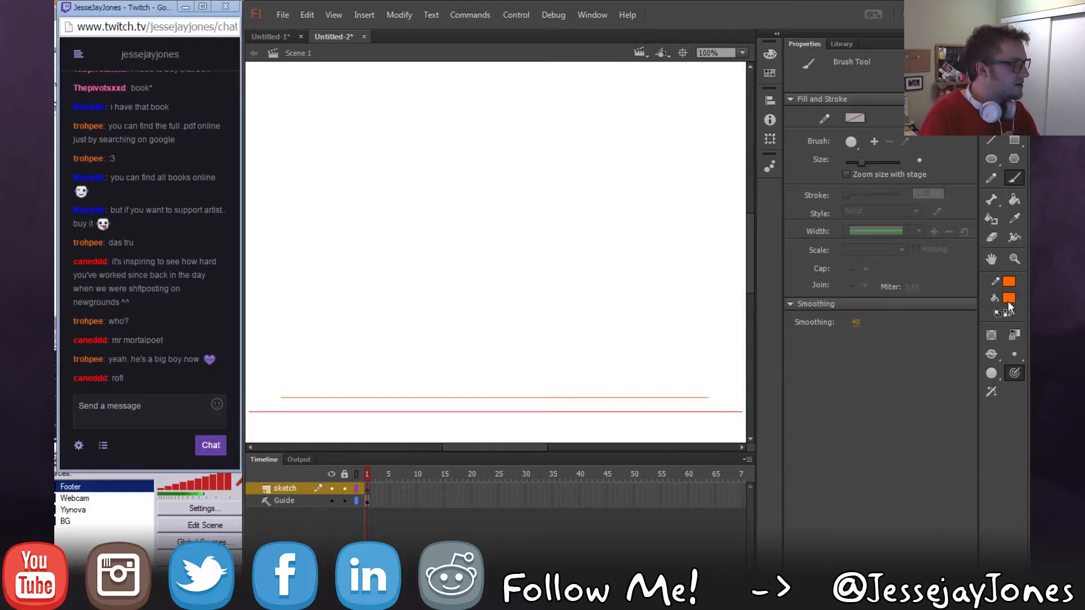
left_click(1009, 299)
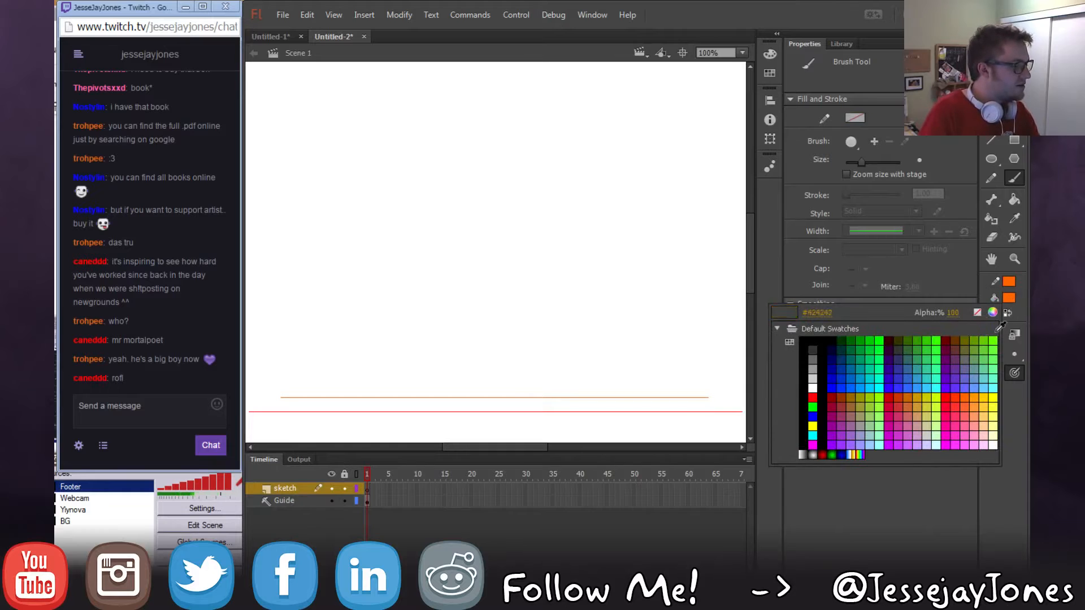
left_click(944, 398)
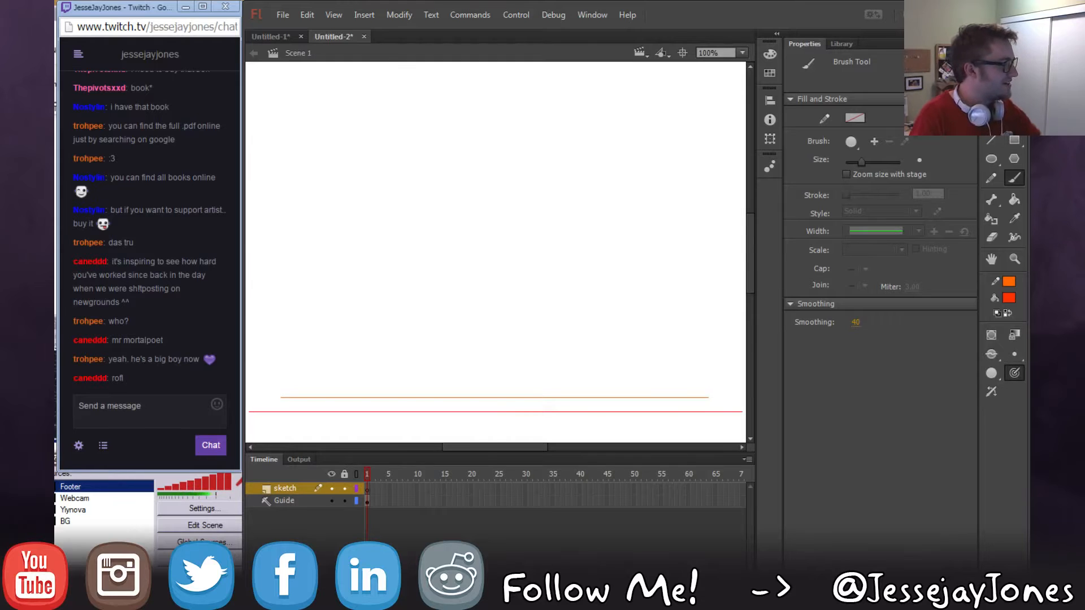
left_click(1016, 355)
left_click(983, 382)
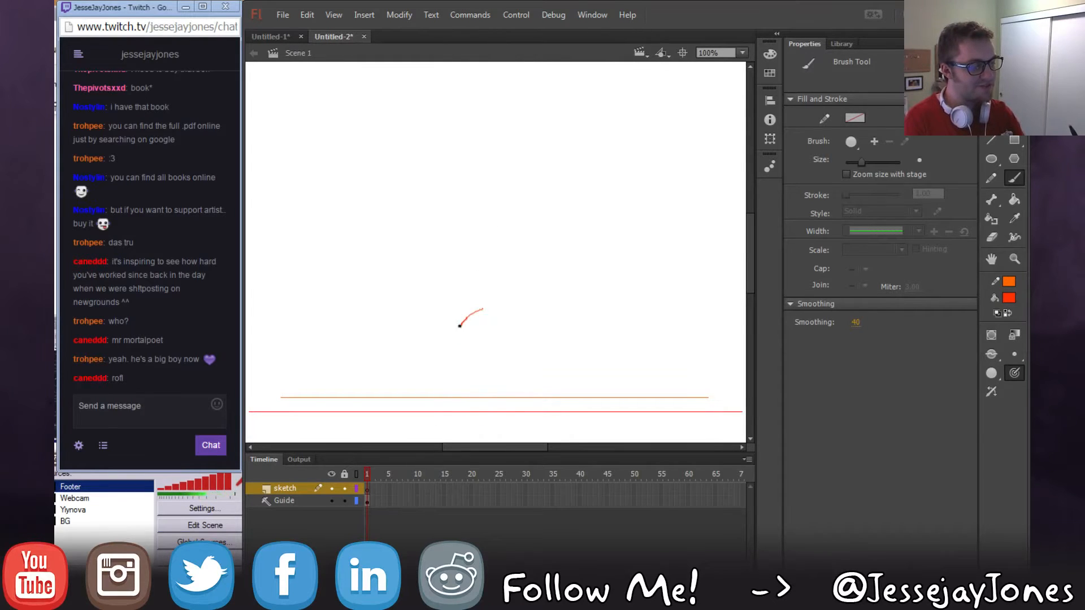
Sketch a bean-shaped torso with rounded hips and a short neck in the middle of the stage, above the ground lines.
mouse_move(481, 351)
left_mouse_down()
mouse_move(529, 325)
mouse_move(474, 310)
mouse_move(484, 351)
mouse_move(506, 302)
mouse_move(467, 330)
mouse_move(460, 254)
mouse_move(508, 264)
left_mouse_up()
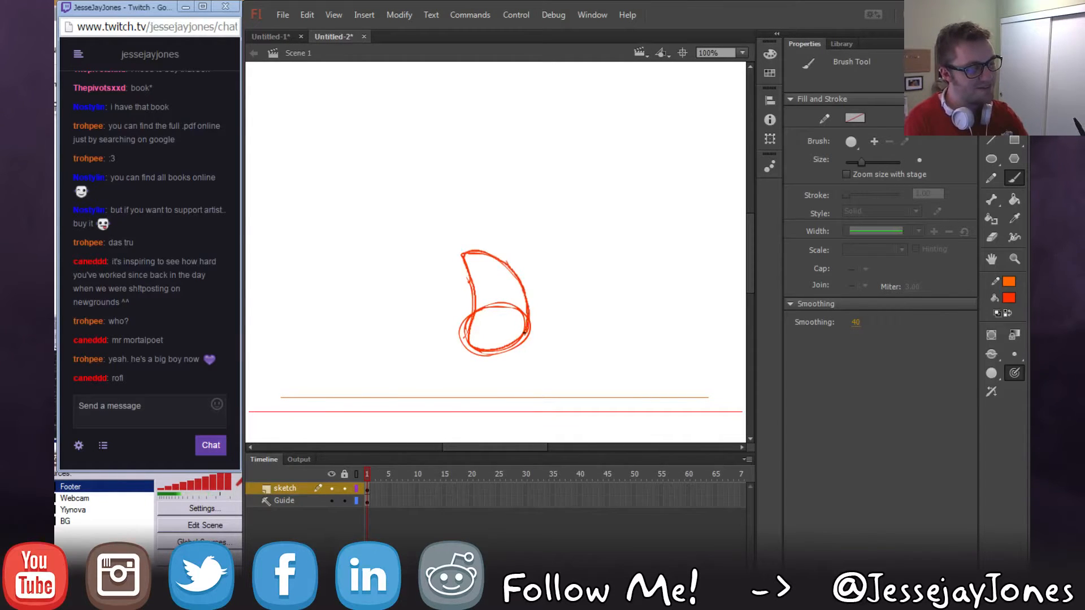
left_click_drag(478, 248, 533, 316)
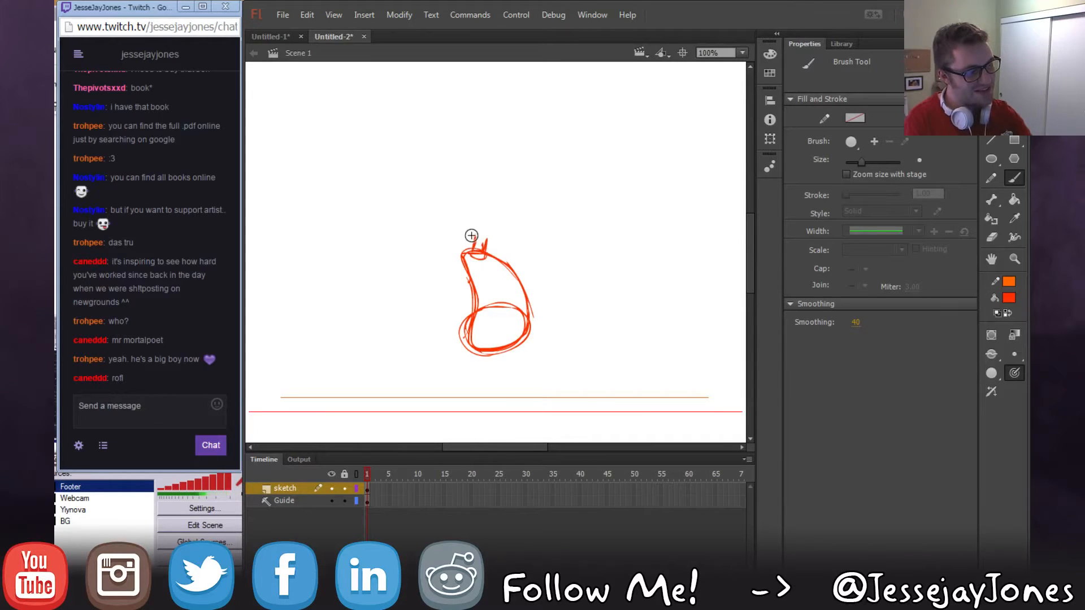
left_click_drag(472, 236, 475, 248)
Sketch the character's rounded head in three-quarter view, with construction lines, eyes, a small smile and an ear.
mouse_move(464, 181)
left_mouse_down()
mouse_move(474, 207)
mouse_move(456, 215)
mouse_move(492, 234)
left_mouse_up()
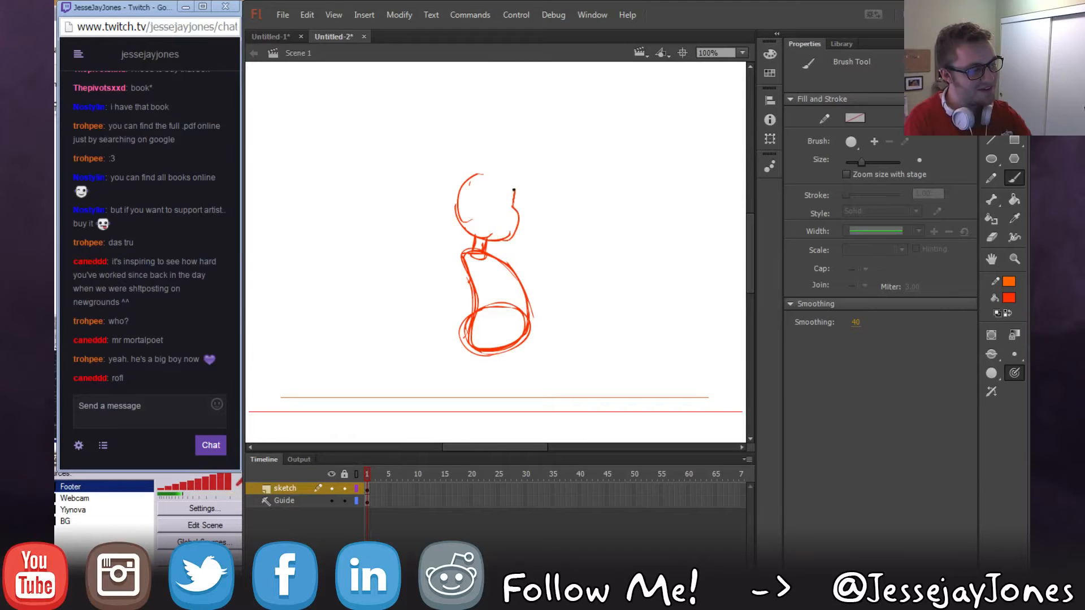
mouse_move(462, 185)
left_mouse_down()
mouse_move(477, 237)
mouse_move(500, 242)
left_mouse_up()
mouse_move(511, 205)
left_mouse_down()
mouse_move(475, 230)
mouse_move(461, 211)
mouse_move(516, 229)
left_mouse_up()
mouse_move(474, 300)
left_mouse_down()
mouse_move(466, 339)
mouse_move(520, 310)
left_mouse_up()
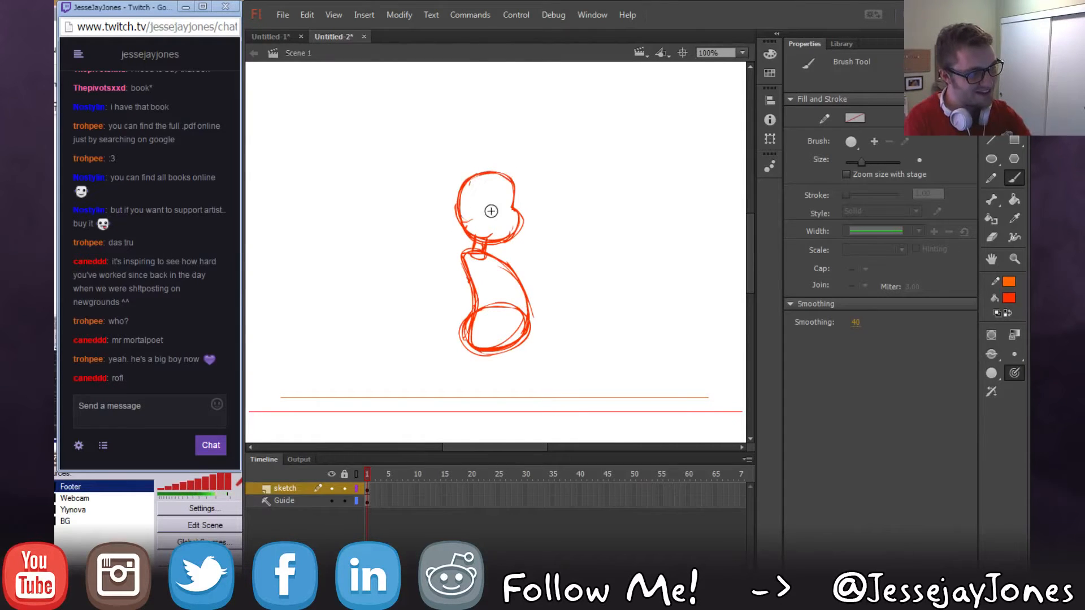
mouse_move(471, 213)
left_mouse_down()
mouse_move(520, 210)
mouse_move(505, 242)
left_mouse_up()
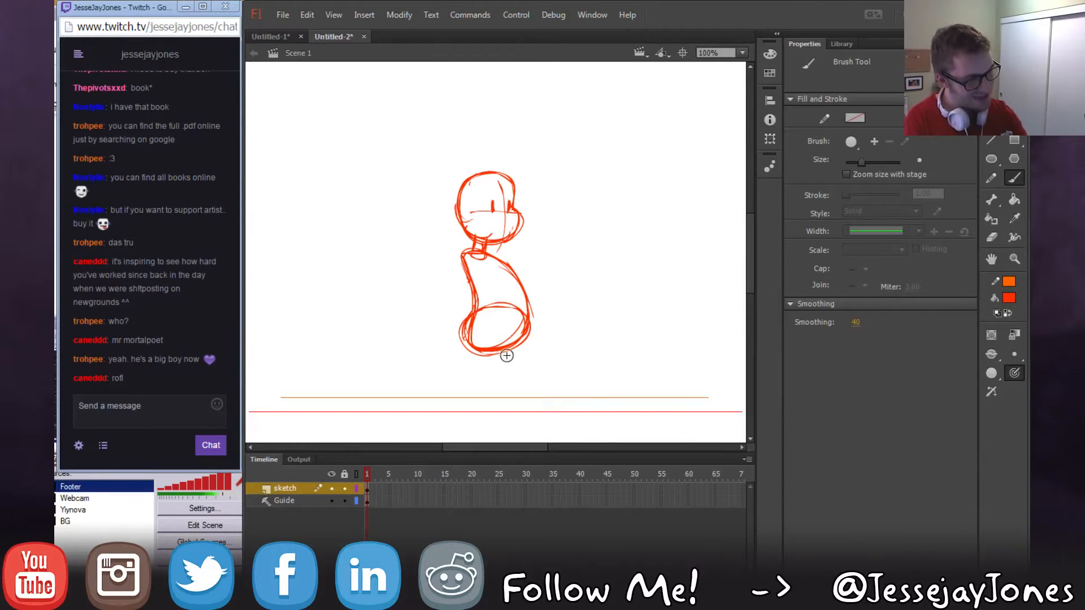
left_click_drag(485, 222, 510, 219)
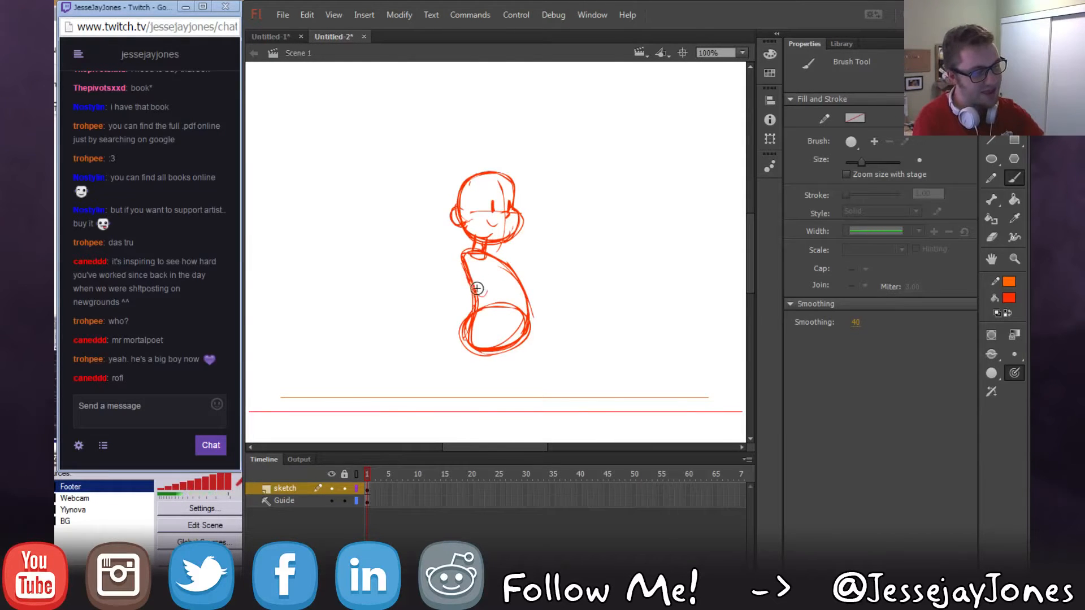
Add the ribcage arch, center line, shoulder and pelvis construction curves inside the torso.
left_click_drag(491, 282, 495, 292)
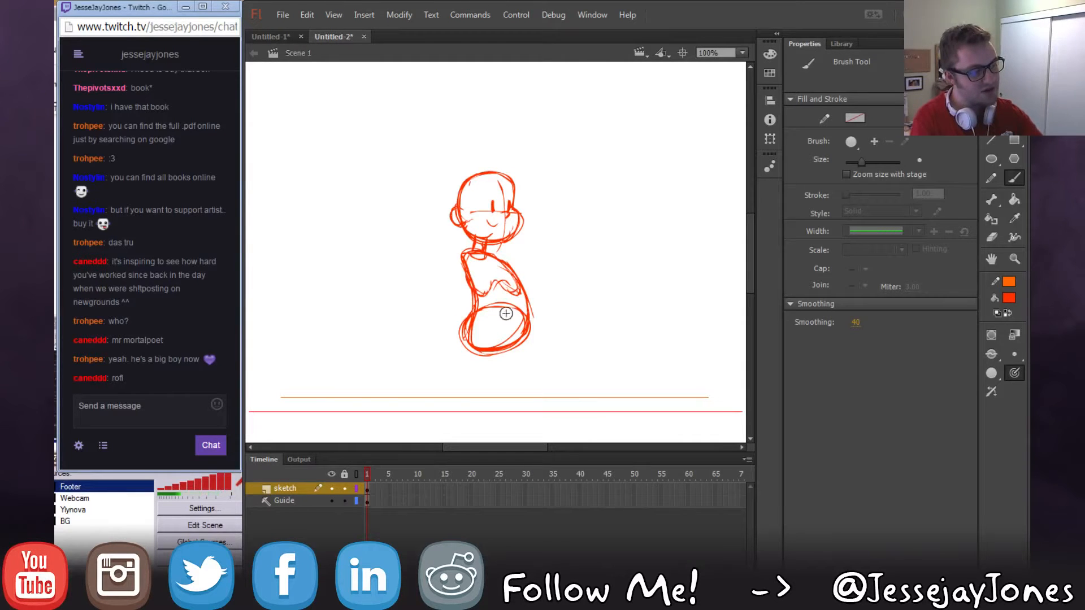
left_click_drag(503, 320, 516, 315)
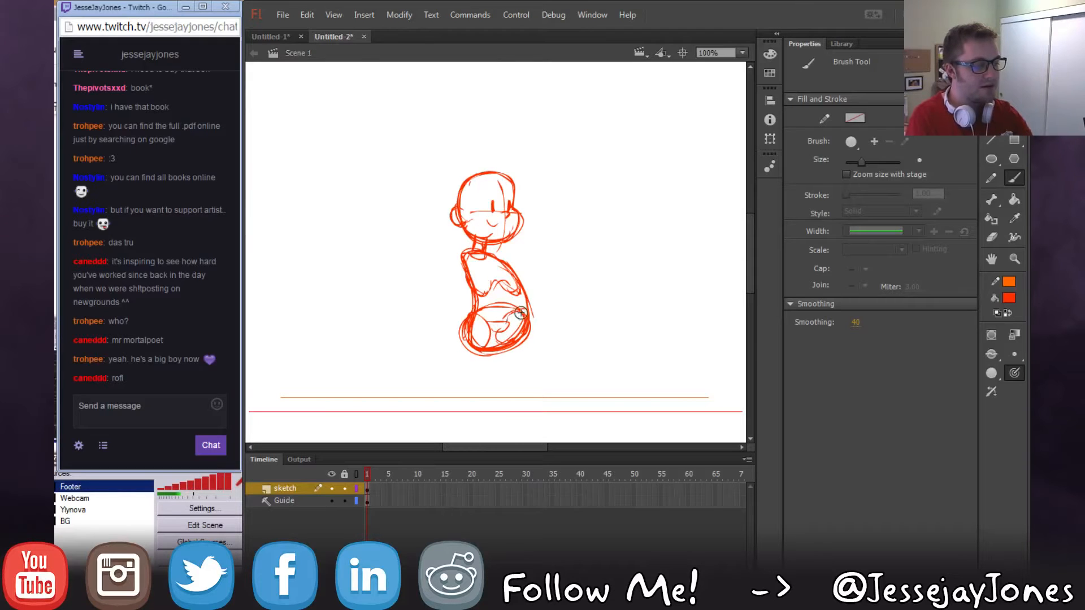
mouse_move(493, 330)
left_mouse_down()
mouse_move(469, 258)
mouse_move(482, 267)
mouse_move(461, 270)
mouse_move(479, 293)
mouse_move(471, 261)
mouse_move(478, 297)
mouse_move(507, 306)
mouse_move(467, 252)
mouse_move(487, 332)
left_mouse_up()
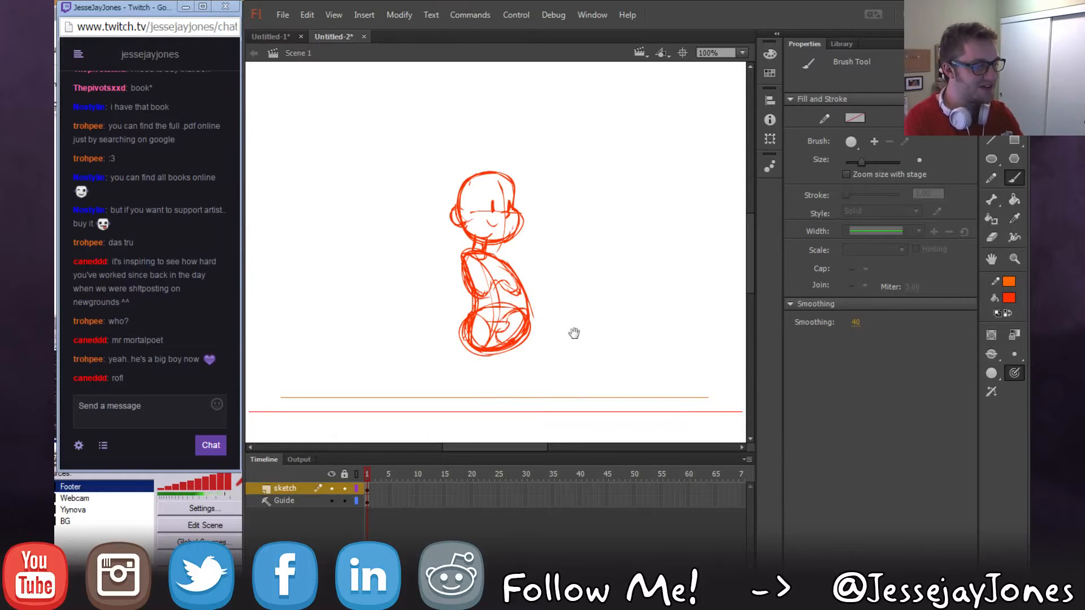
Sketch the trailing leg stretched back from the hip, with its heel raised and its toes on the red ground line.
left_click_drag(574, 334, 550, 334)
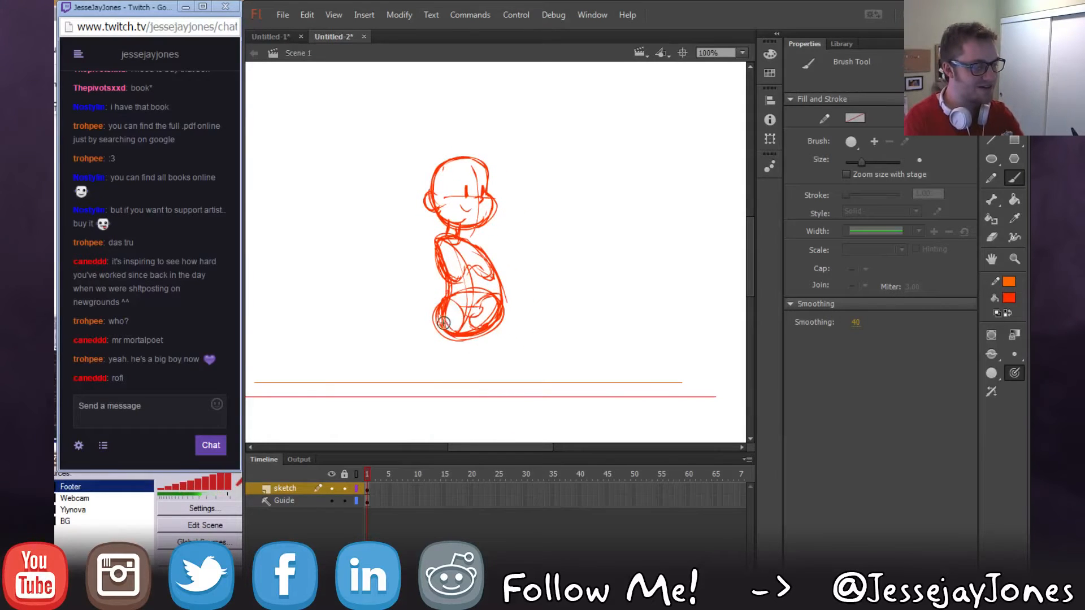
left_click_drag(450, 314, 385, 382)
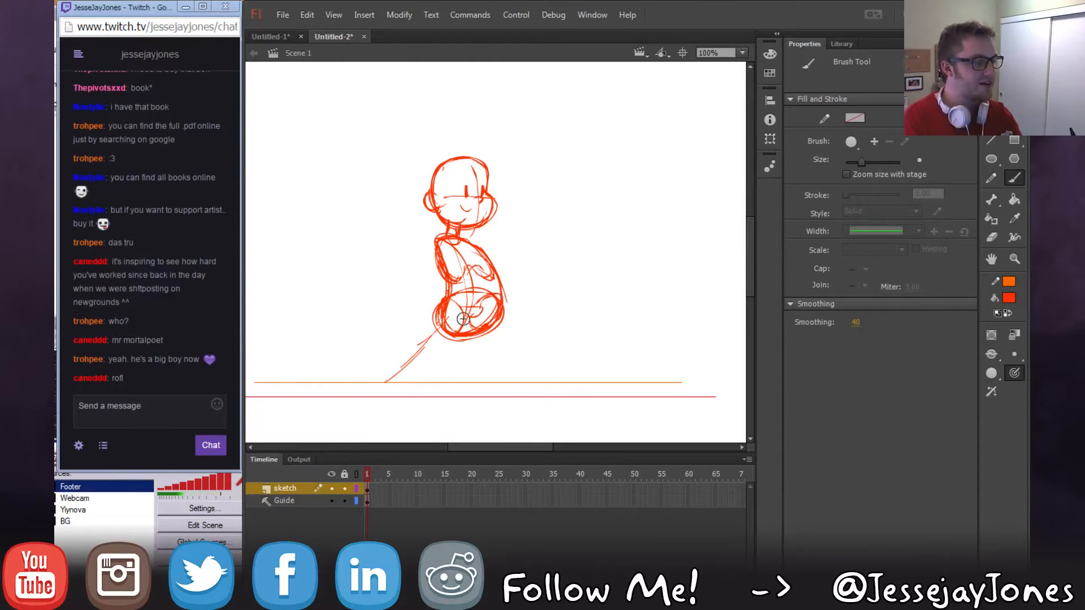
mouse_move(441, 327)
left_mouse_down()
mouse_move(378, 378)
mouse_move(388, 398)
mouse_move(373, 373)
mouse_move(421, 343)
left_mouse_up()
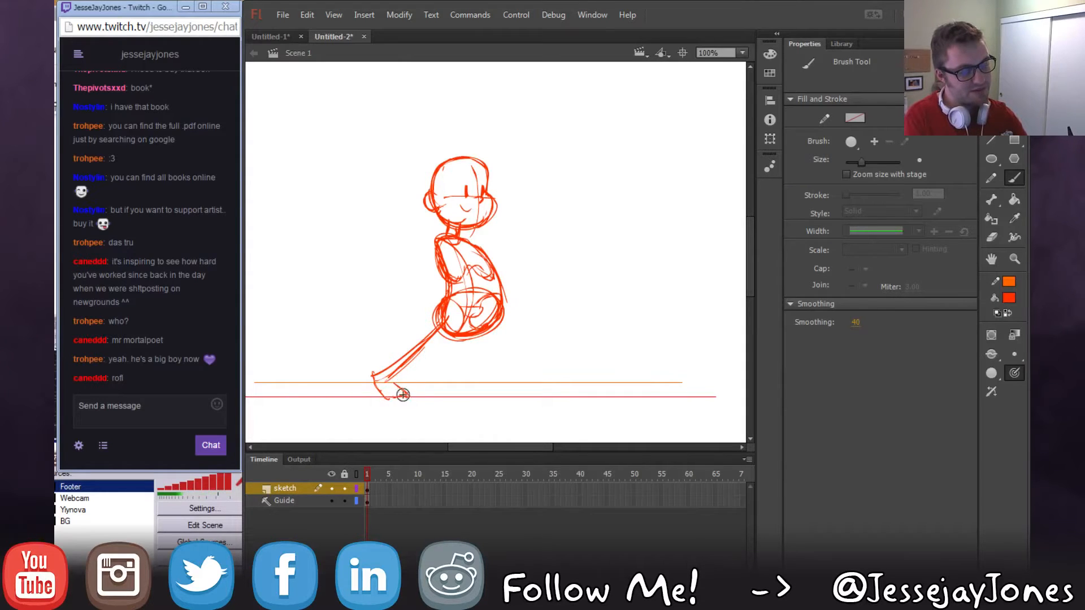
left_click_drag(394, 378, 452, 331)
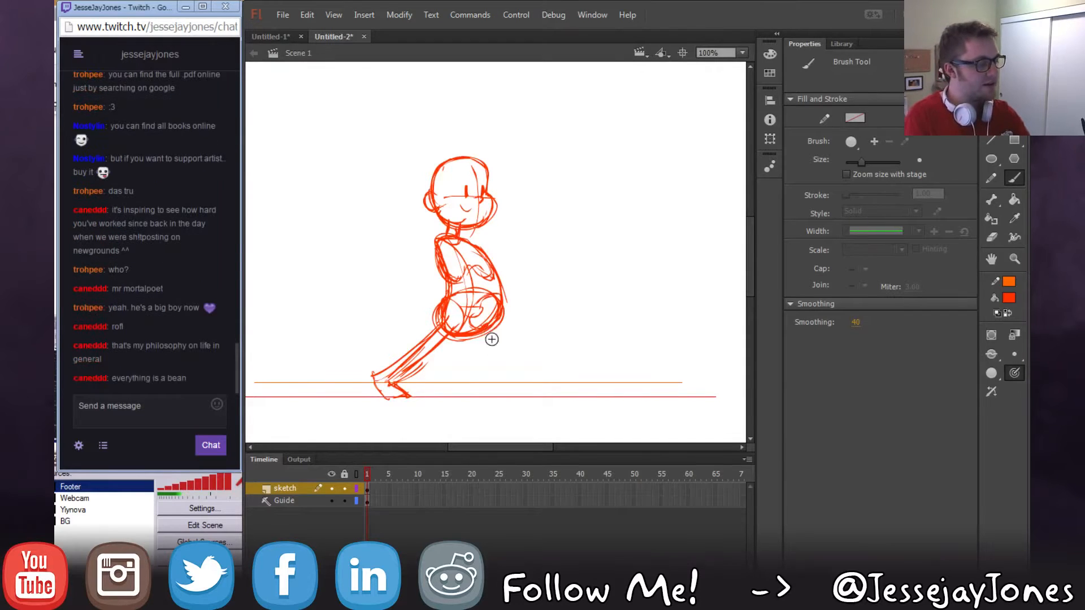
Sketch the leading leg extended forward from the hip, with its heel on the orange line and its toes raised.
left_click_drag(484, 327, 533, 365)
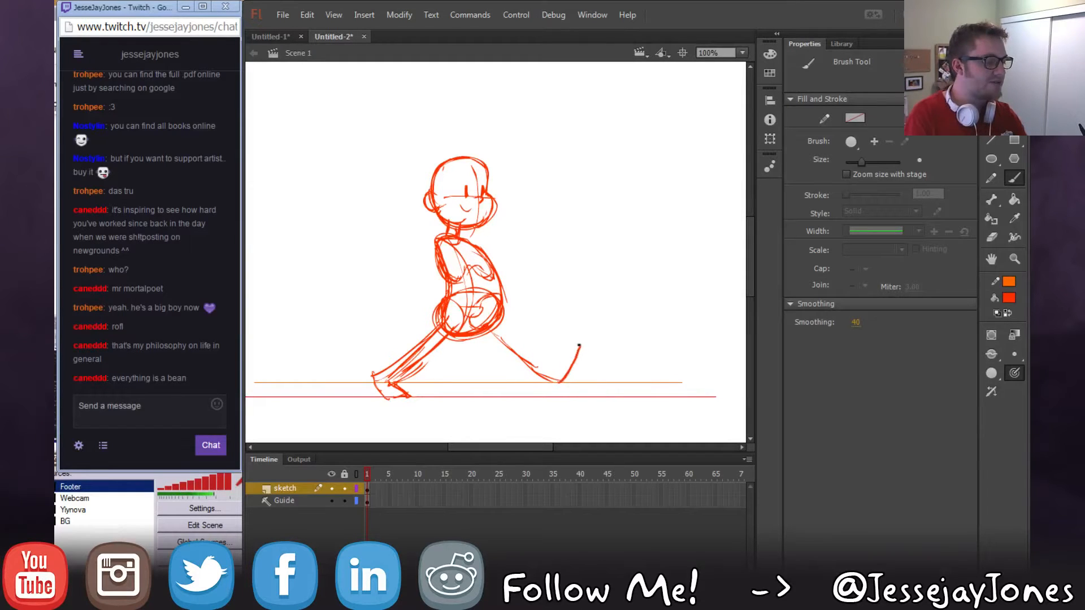
left_click_drag(498, 320, 554, 356)
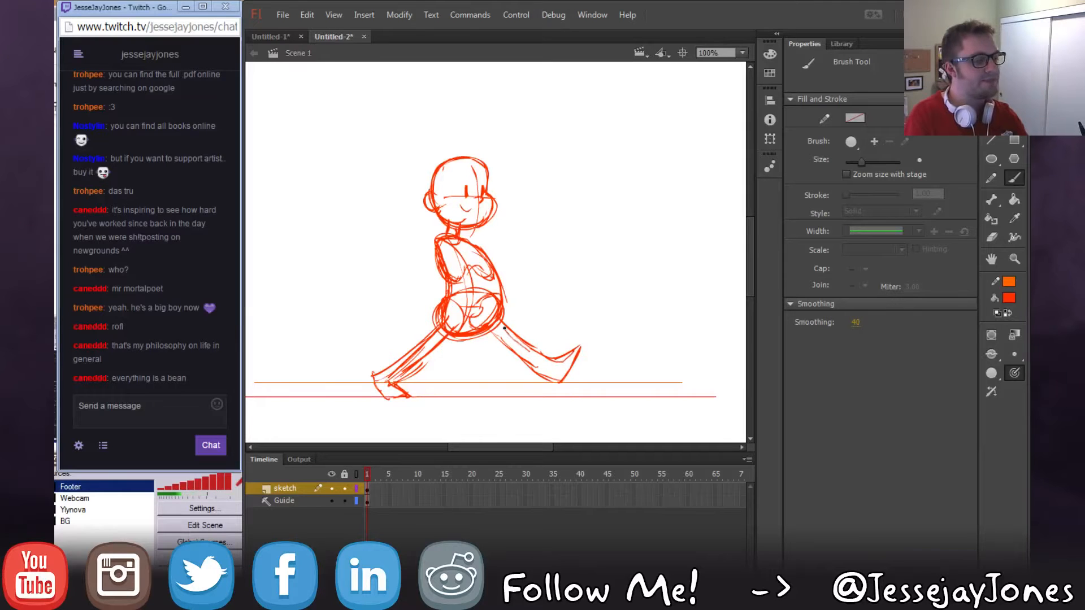
left_click_drag(497, 322, 564, 363)
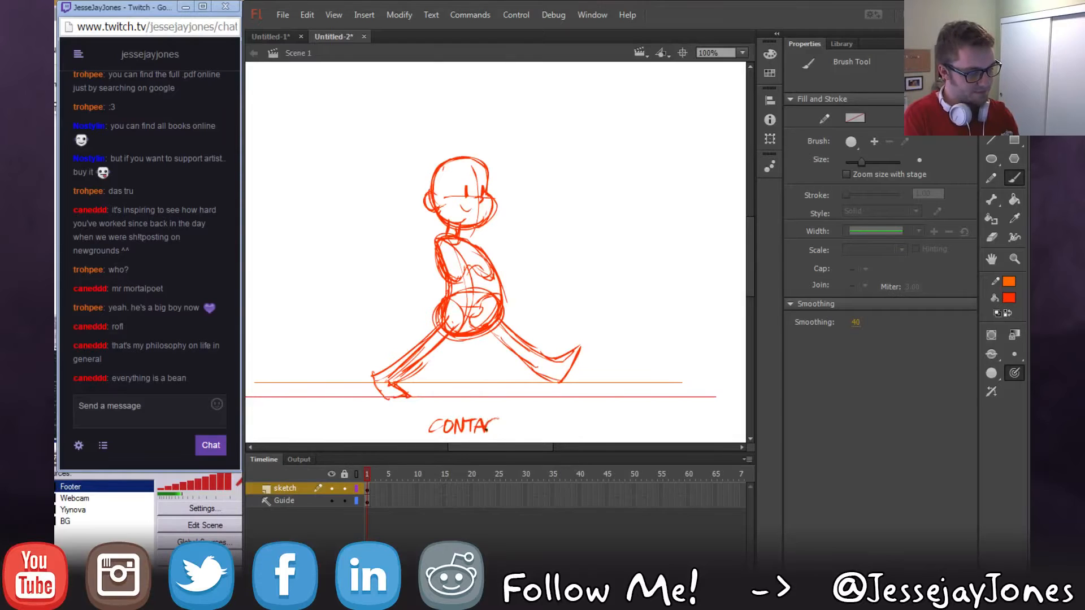
Finish the CONTACT label below the ground lines with a down arrow above it, and hatch the leading leg for shading.
left_click_drag(485, 421, 520, 420)
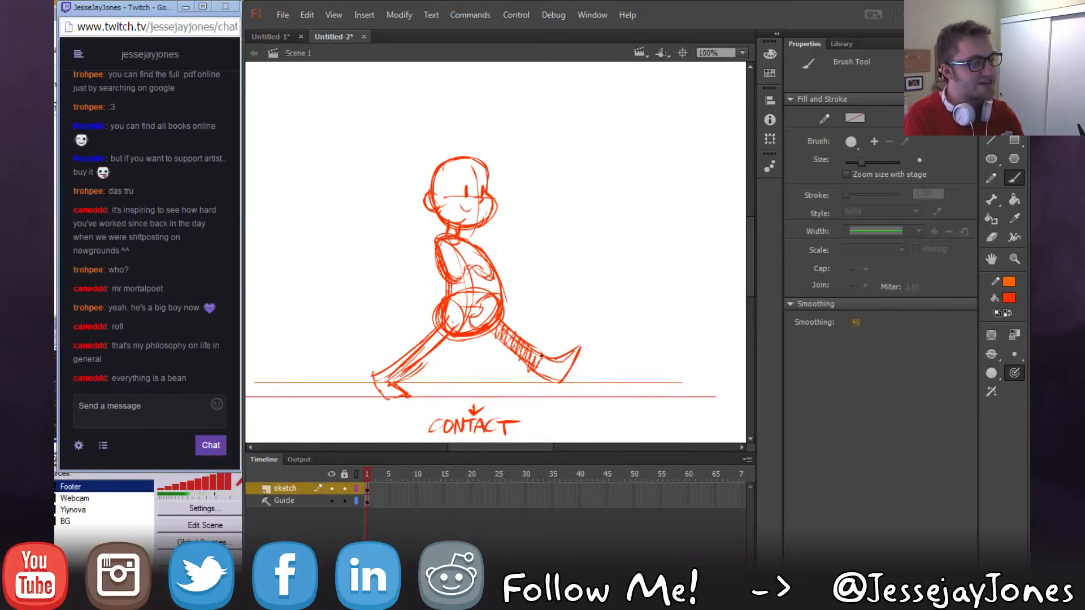
left_click_drag(564, 370, 572, 353)
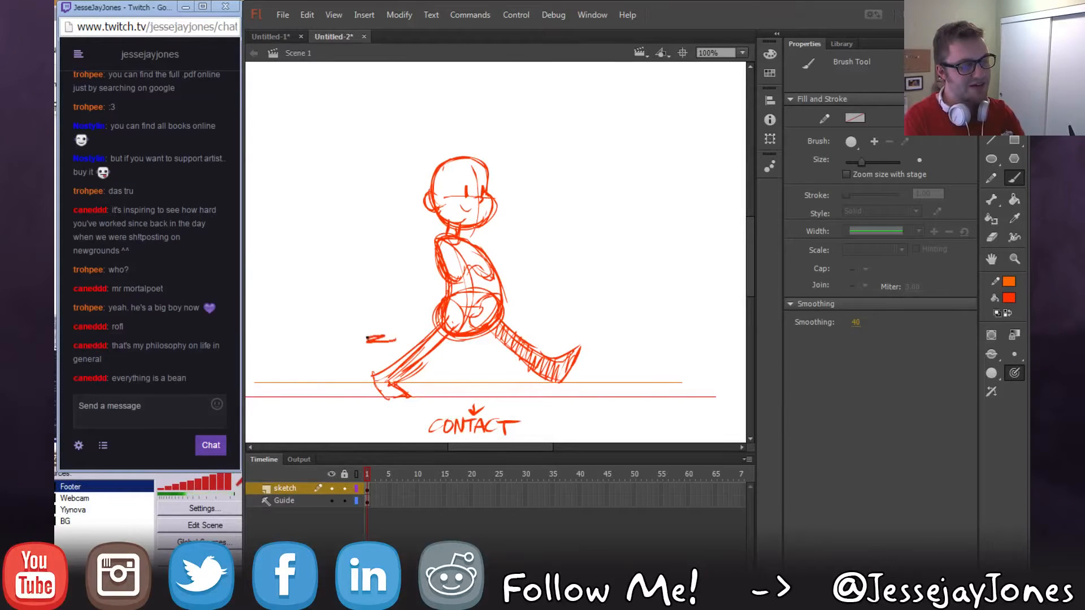
Sketch the near arm reaching forward with an open hand and the hatched far arm swinging back, with direction arrows beside hand and trailing leg.
left_click_drag(367, 338, 406, 349)
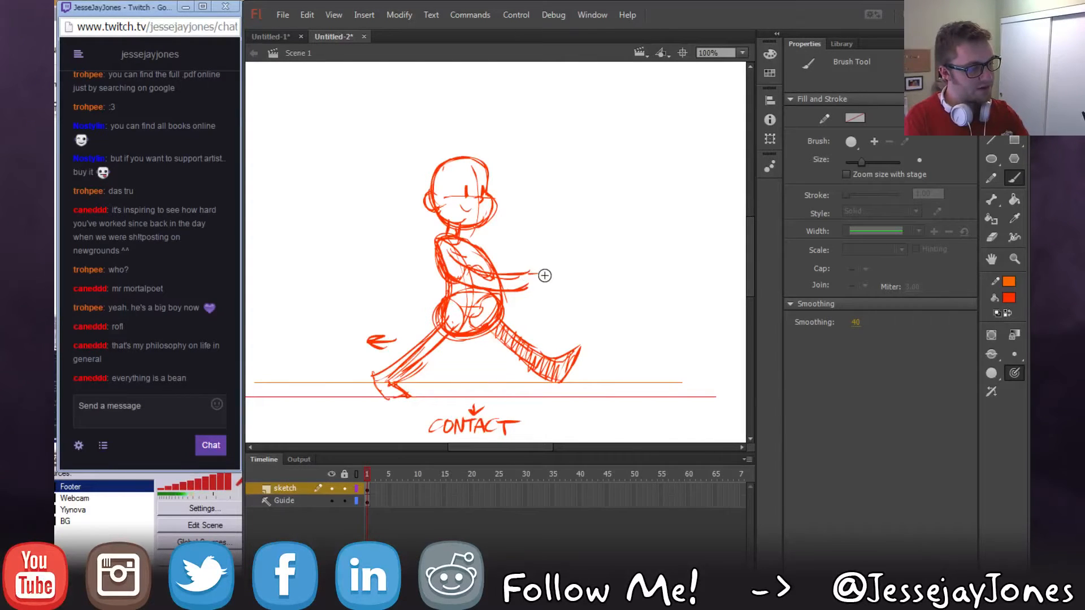
left_click_drag(540, 300, 527, 288)
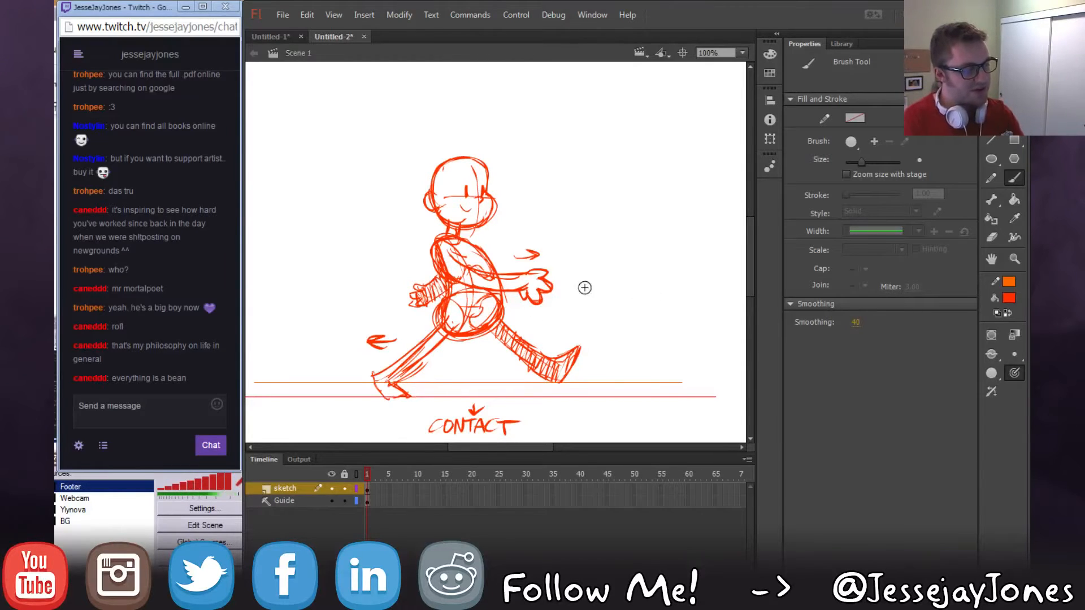
Delete the two direction arrows above the forward hand and the trailing leg.
key("v")
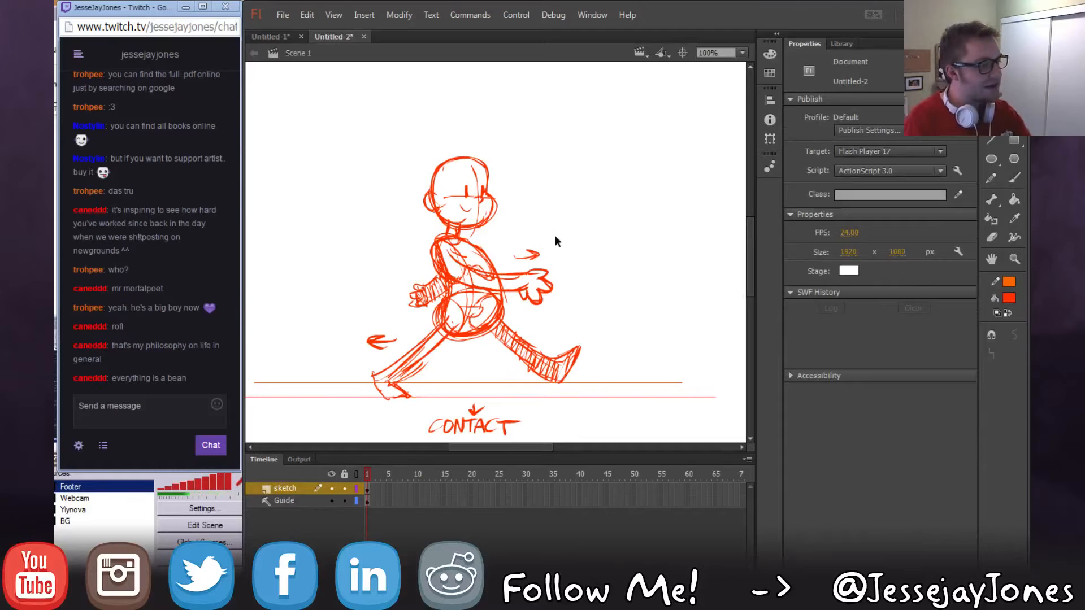
left_click_drag(563, 233, 518, 259)
key("Delete")
left_click_drag(348, 318, 399, 354)
key("Delete")
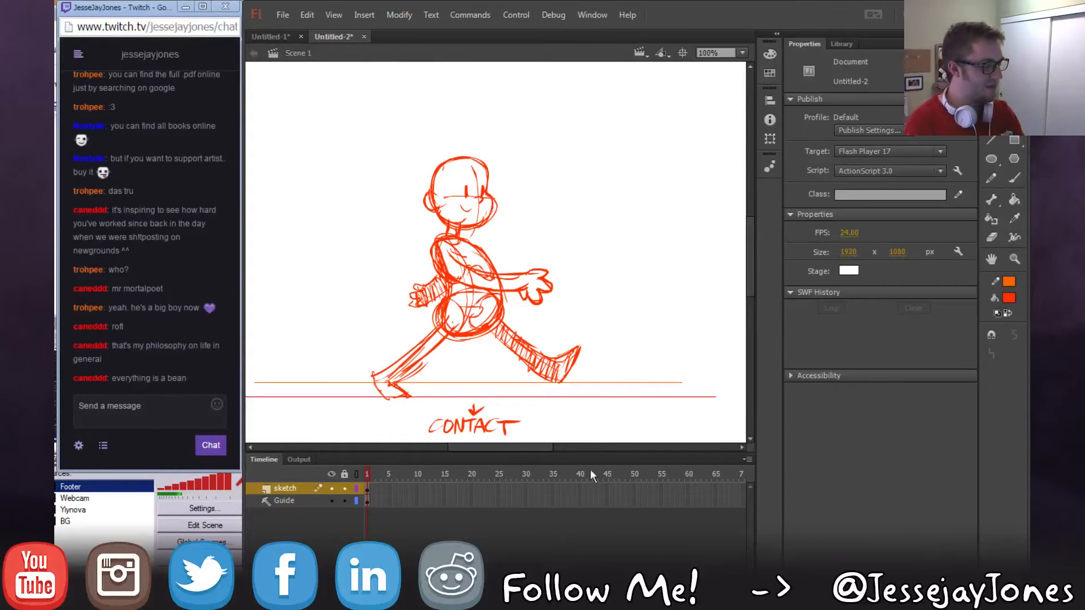
Add a blank keyframe at frame 2 of the sketch layer and extend the Guide layer to frame 2.
left_click(373, 489)
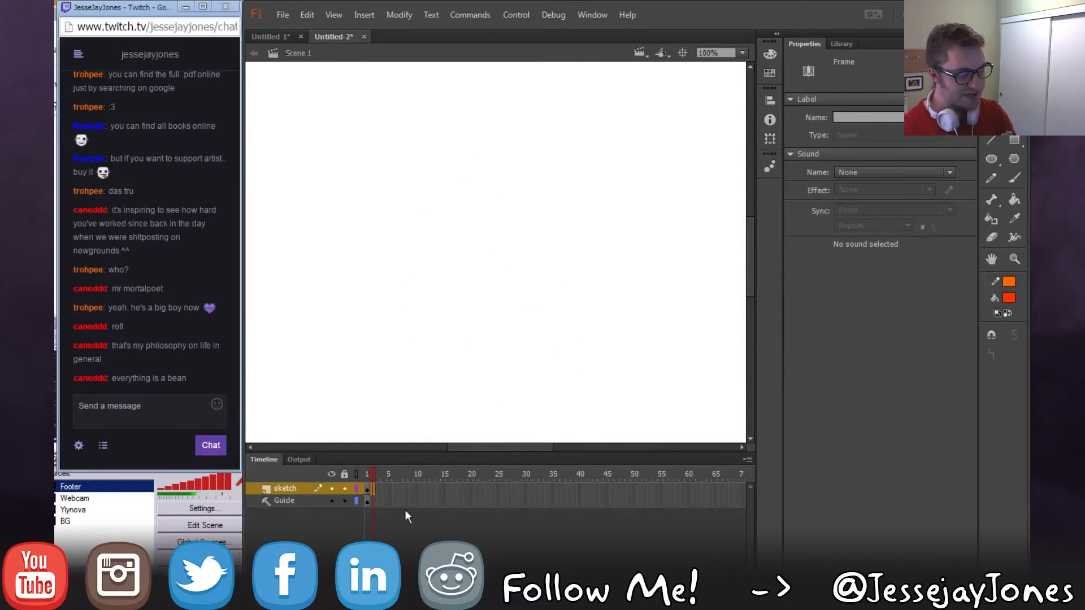
left_click(373, 502)
key("F5")
left_click(374, 489)
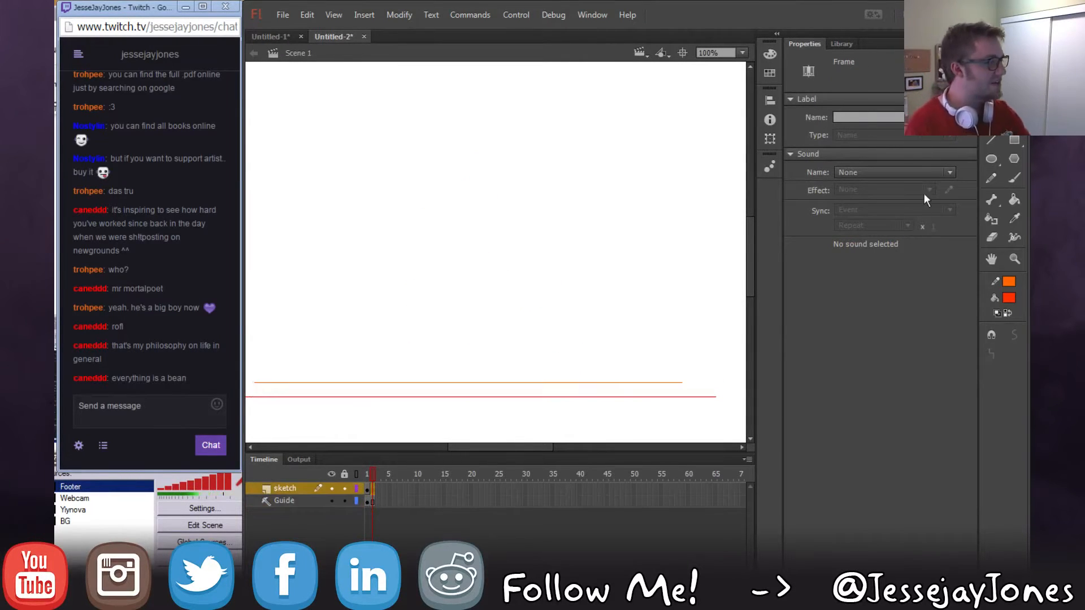
Brush the passing pose on frame 2, with a straight leg flat on the orange line, a bent passing leg, pelvis and torso, labeled "passing".
left_click(1015, 178)
left_click_drag(370, 480, 365, 475)
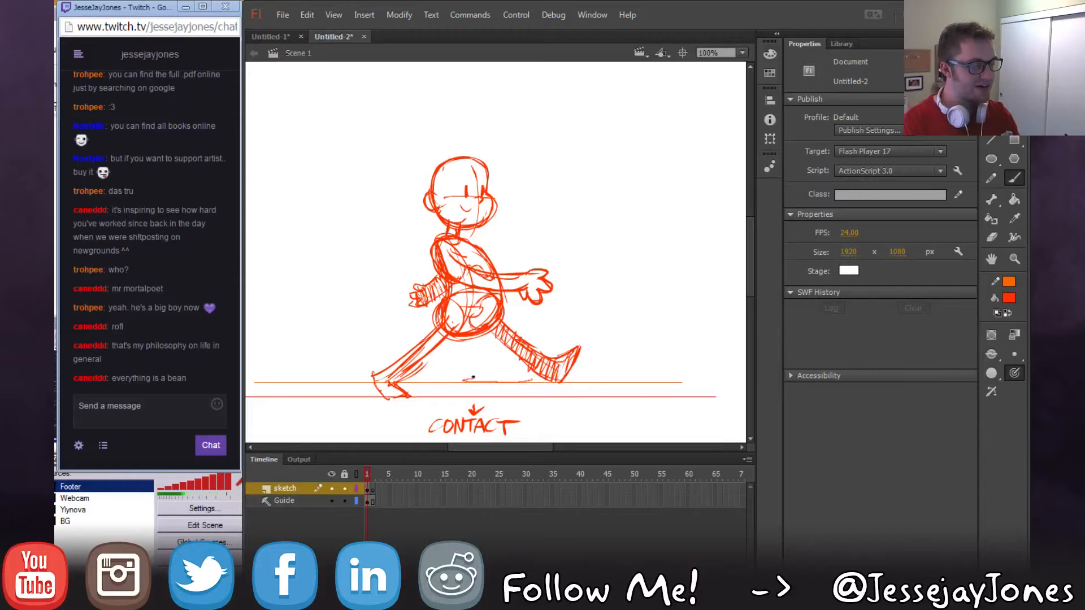
left_click(373, 489)
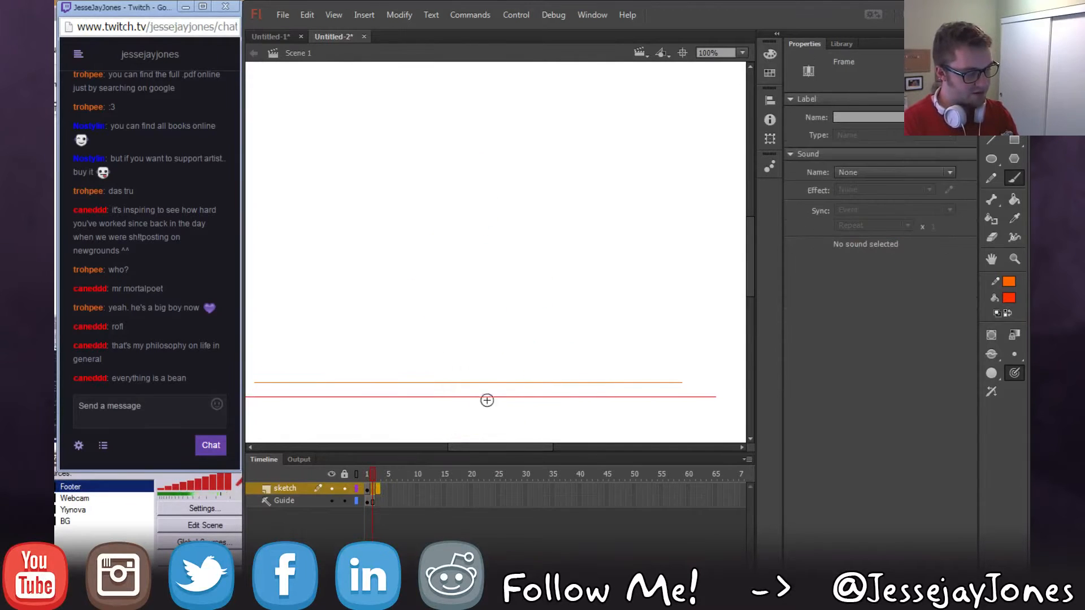
left_click_drag(474, 382, 474, 380)
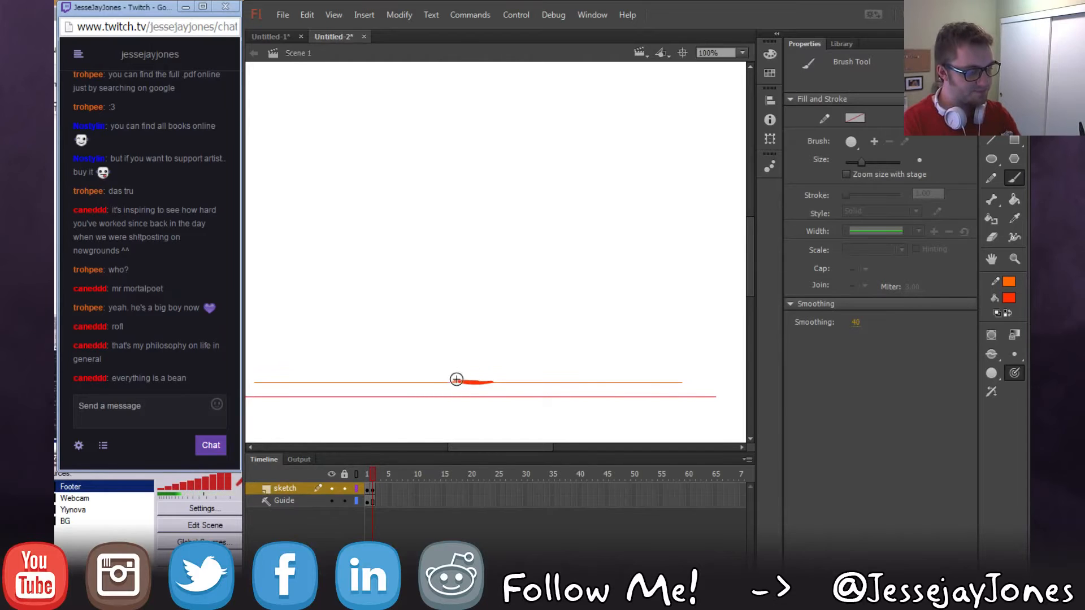
mouse_move(454, 382)
left_mouse_down()
mouse_move(474, 369)
mouse_move(469, 327)
mouse_move(456, 342)
mouse_move(469, 346)
mouse_move(467, 318)
left_mouse_up()
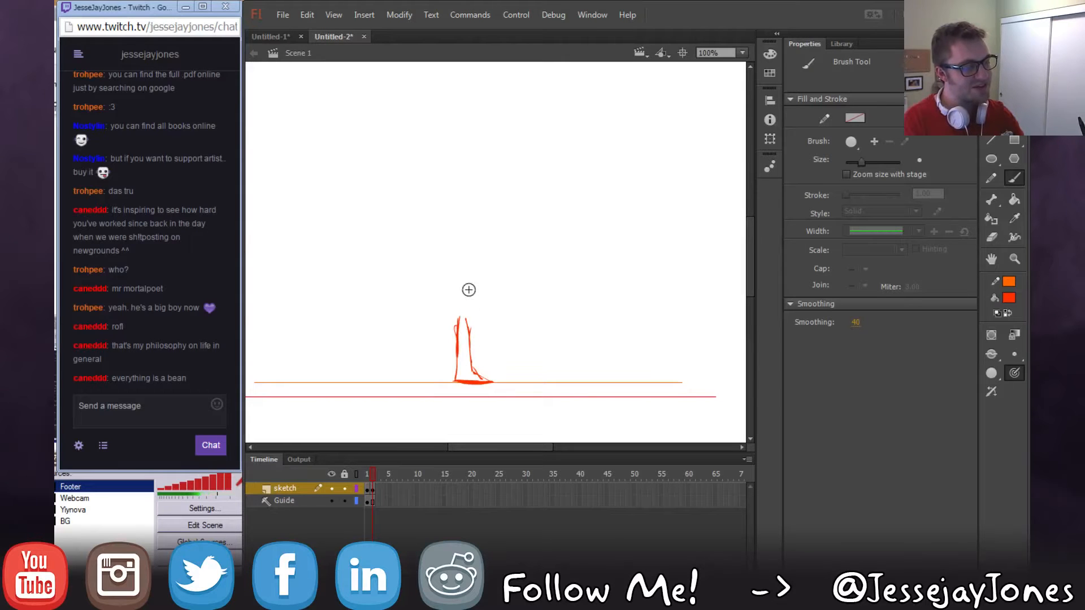
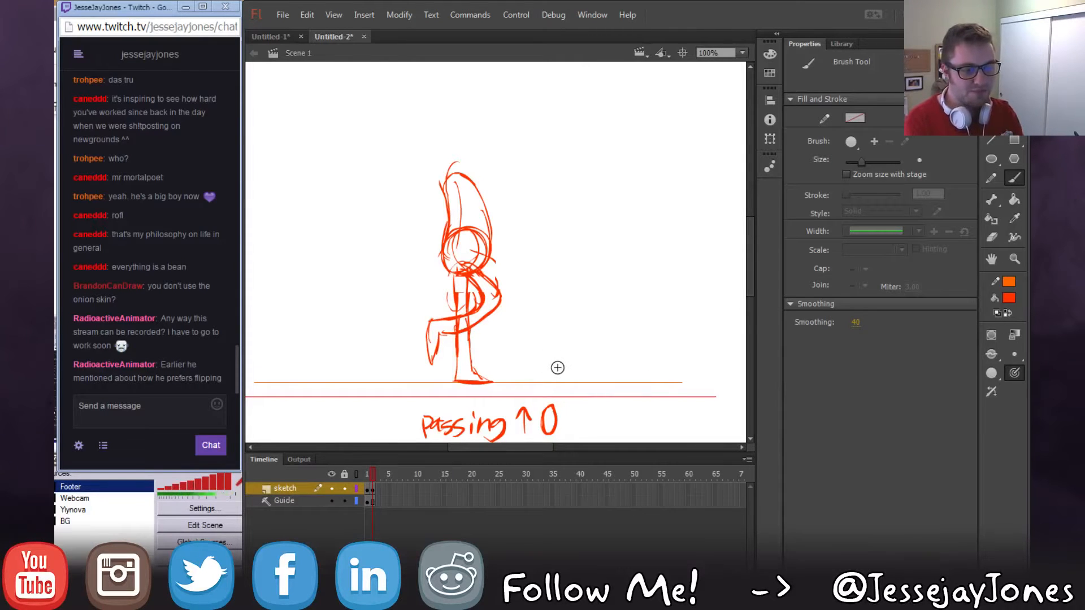
Flip back and forth between frames 1 and 2 to compare the contact and passing poses.
key("comma")
key("period")
key("comma")
key("period")
key("comma")
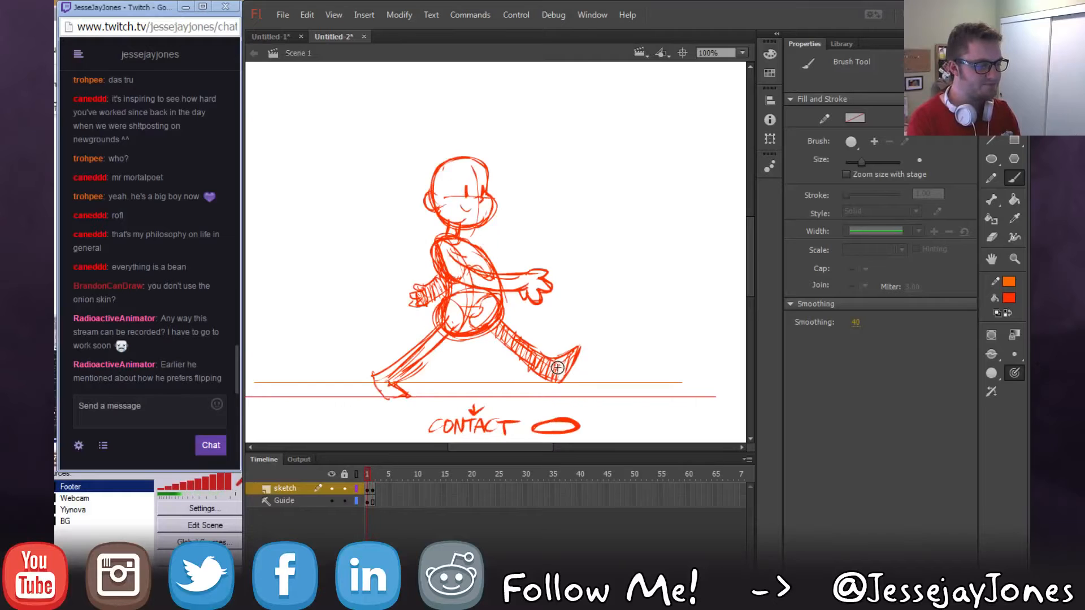
key("period")
key("comma")
key("period")
key("comma")
key("period")
key("comma")
key("period")
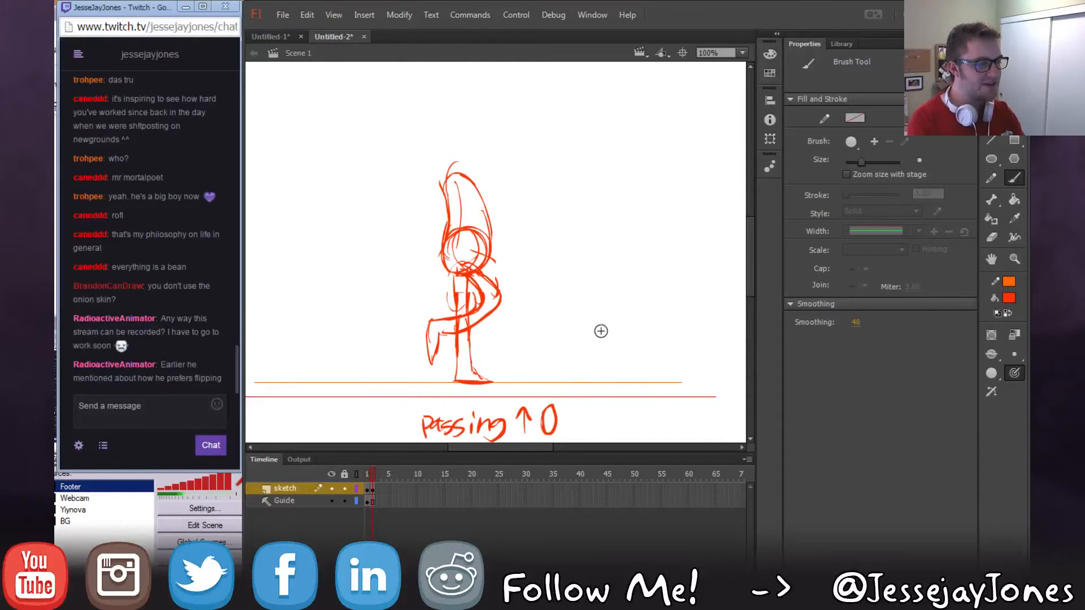
key("comma")
key("period")
key("comma")
key("period")
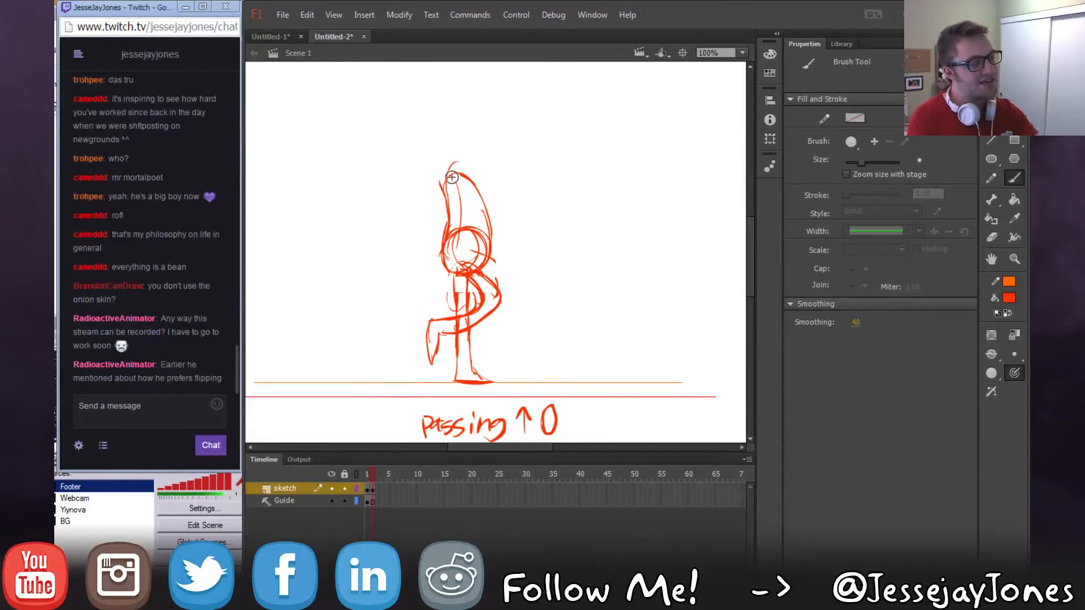
Sketch the neck and rounded head with a protruding cheek above the passing pose's torso.
mouse_move(456, 108)
left_mouse_down()
mouse_move(456, 148)
mouse_move(441, 129)
mouse_move(471, 145)
mouse_move(454, 161)
mouse_move(482, 155)
left_mouse_up()
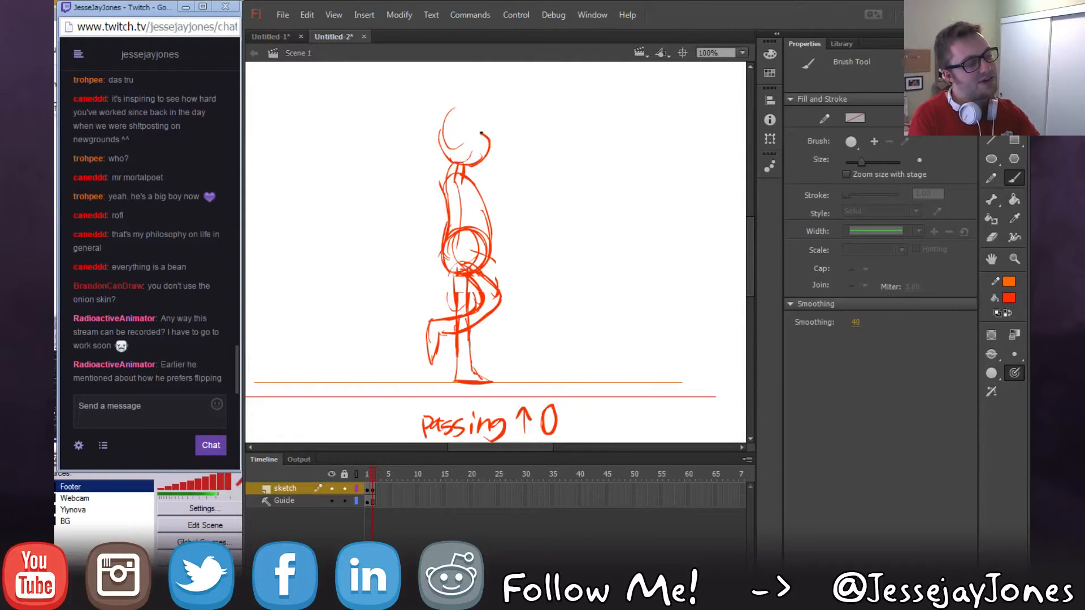
left_click_drag(438, 123, 444, 152)
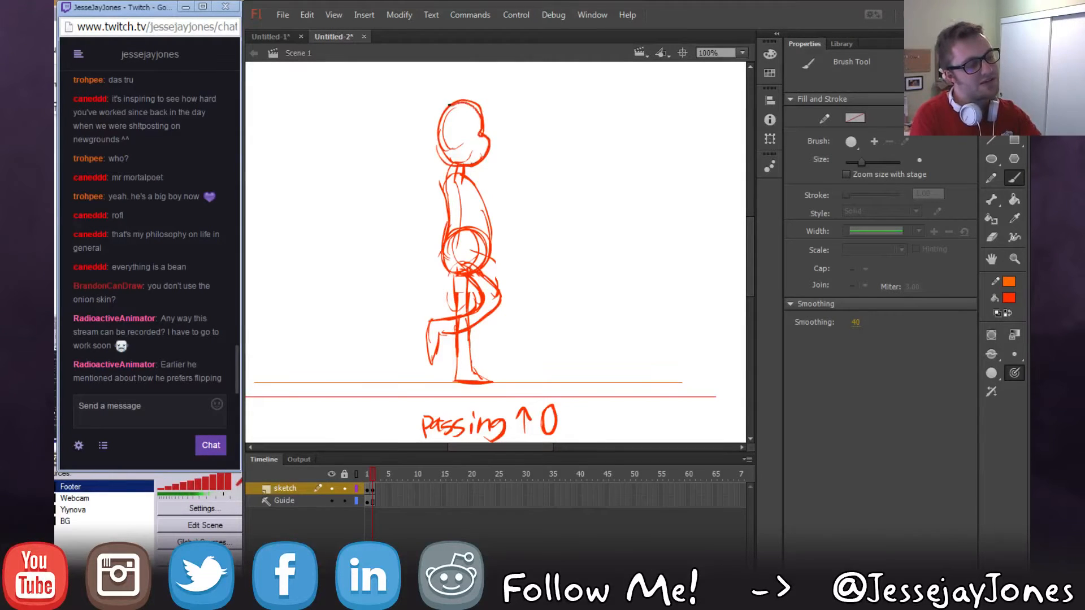
Flip repeatedly between the two frames to check how the head rises from the contact pose to the passing pose.
key("comma")
key("period")
key("comma")
key("period")
key("comma")
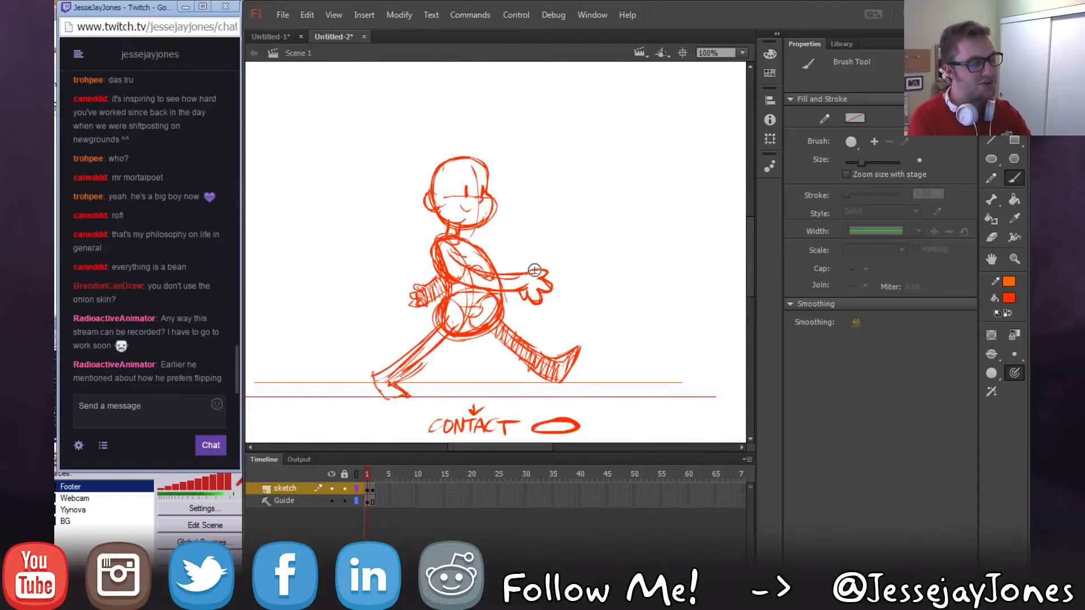
key("period")
key("comma")
key("period")
key("comma")
key("period")
key("comma")
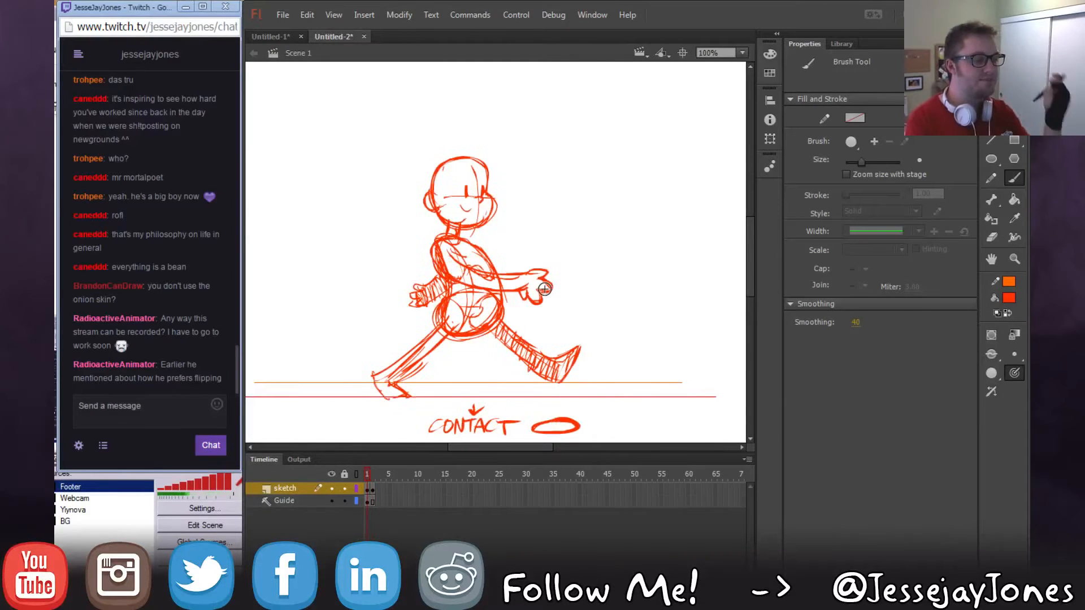
key("period")
key("comma")
key("period")
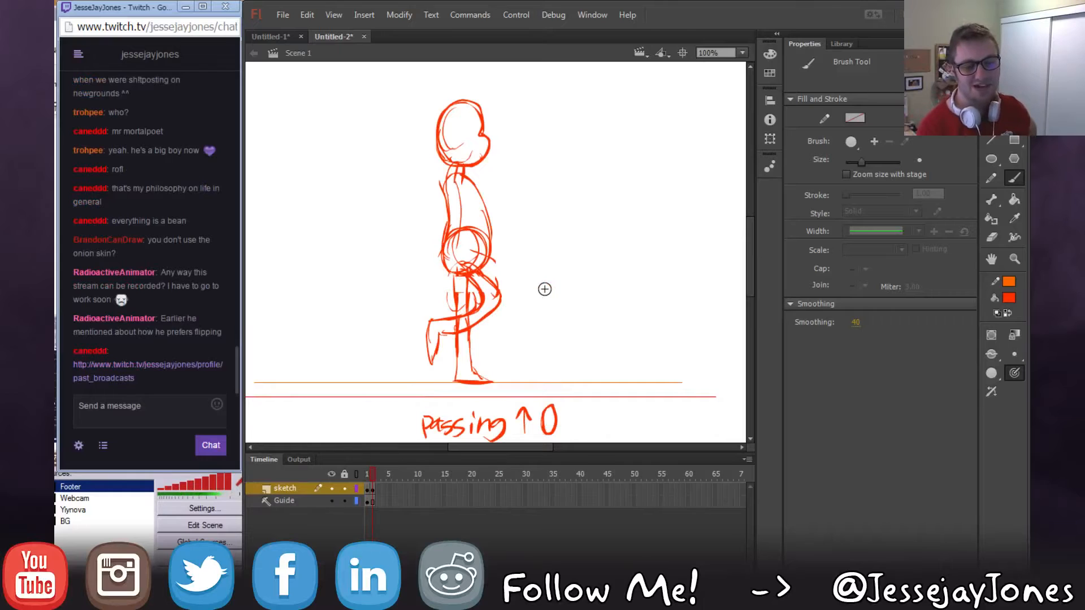
key("comma")
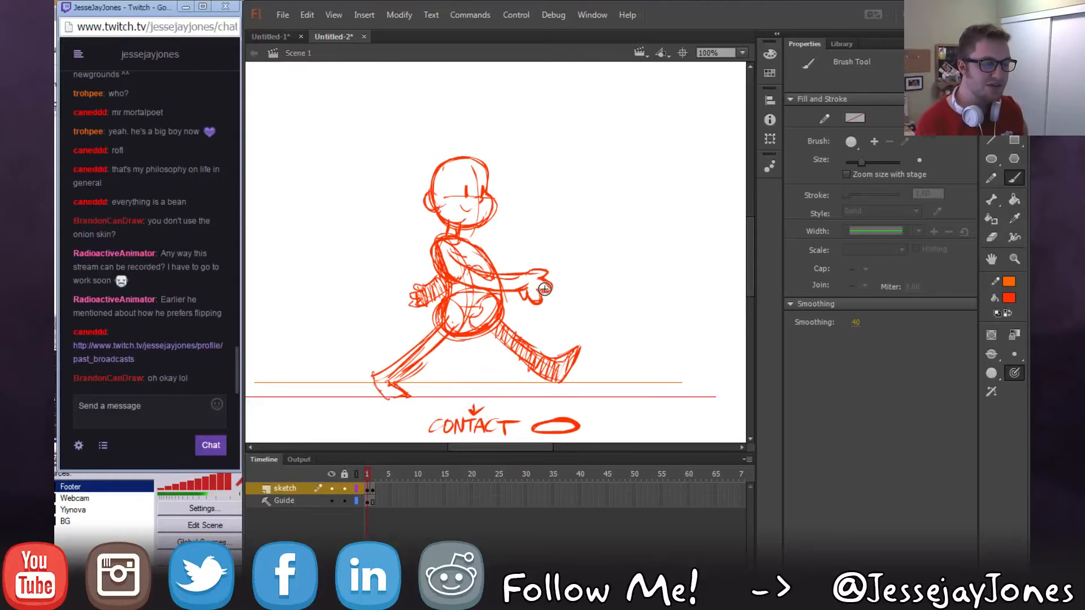
key("period")
key("comma")
key("period")
key("comma")
key("period")
key("comma")
key("period")
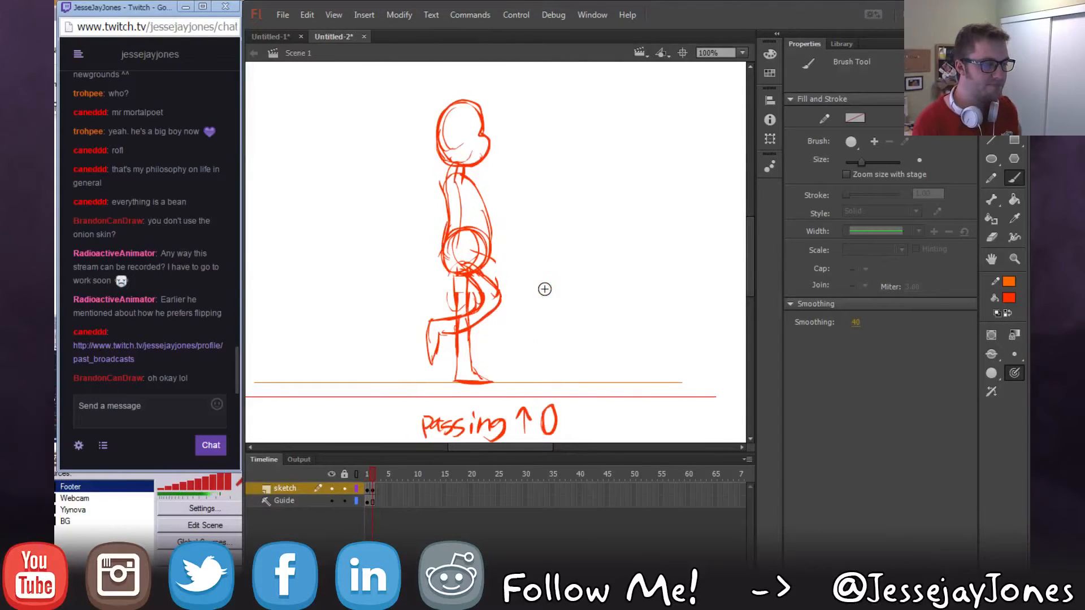
key("comma")
key("period")
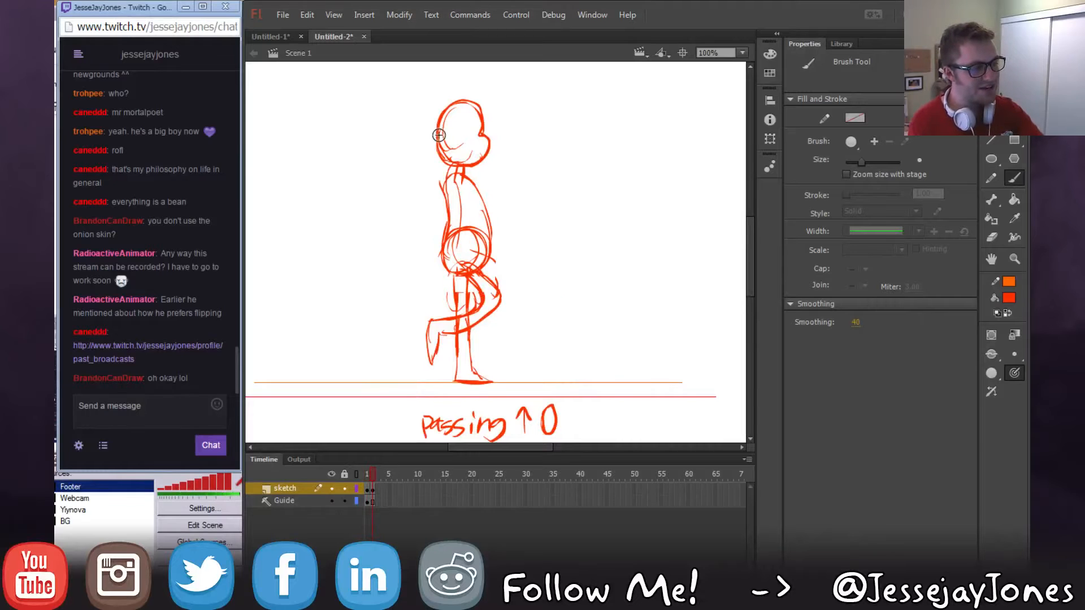
Add an ear, two eyes, a nose and a smile to the passing pose's head, checking against the contact frame.
key("comma")
key("period")
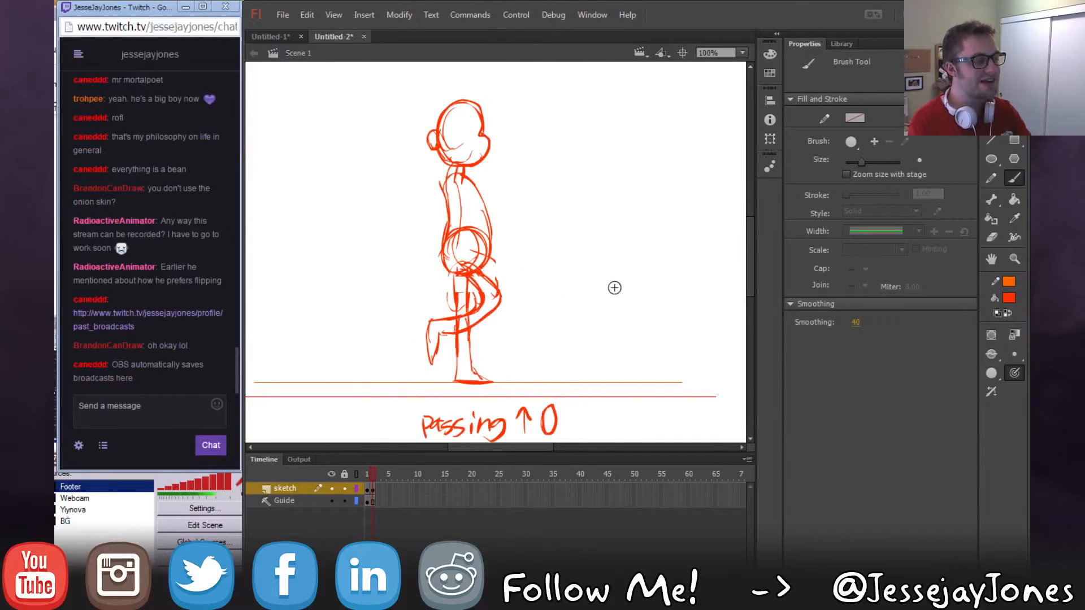
key("comma")
key("period")
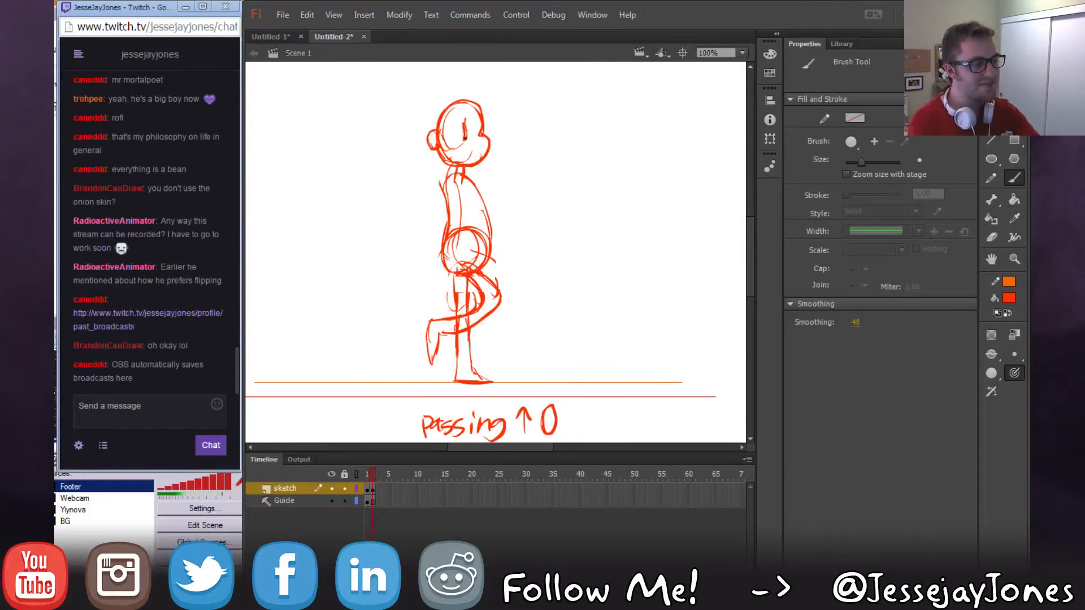
key("comma")
key("period")
key("comma")
key("period")
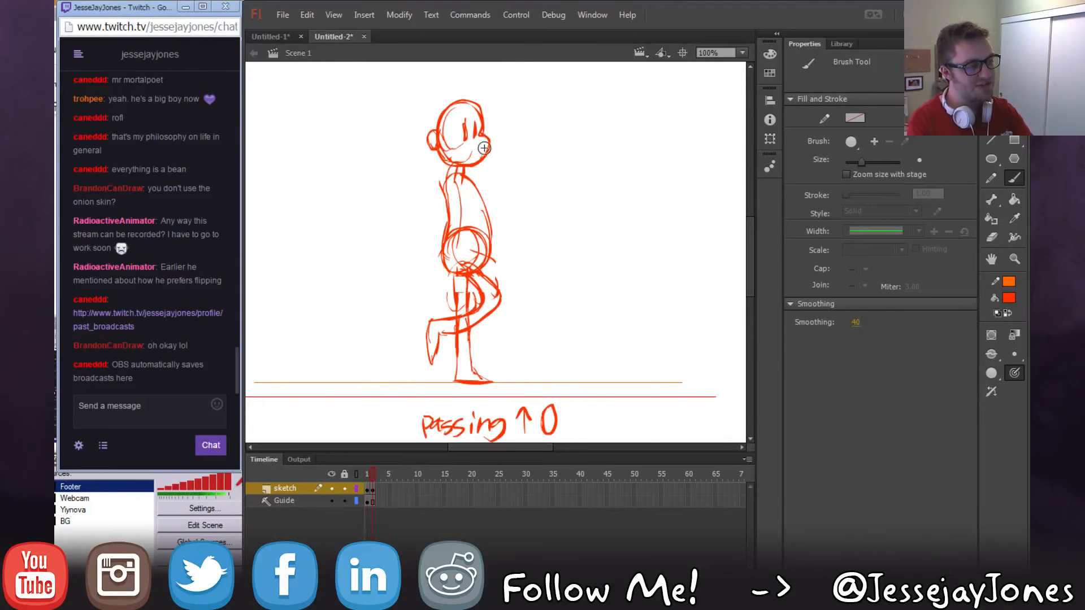
key("comma")
key("period")
key("comma")
key("period")
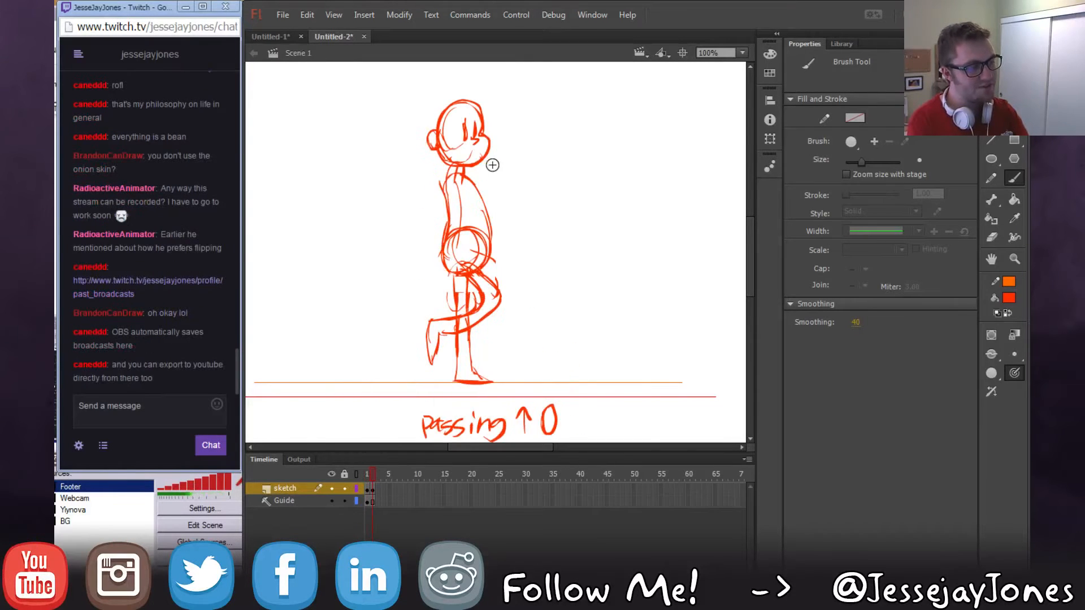
key("comma")
key("period")
Compare the completed head and body across both frames by flipping between them and briefly overlaying them with onion skin.
key("comma")
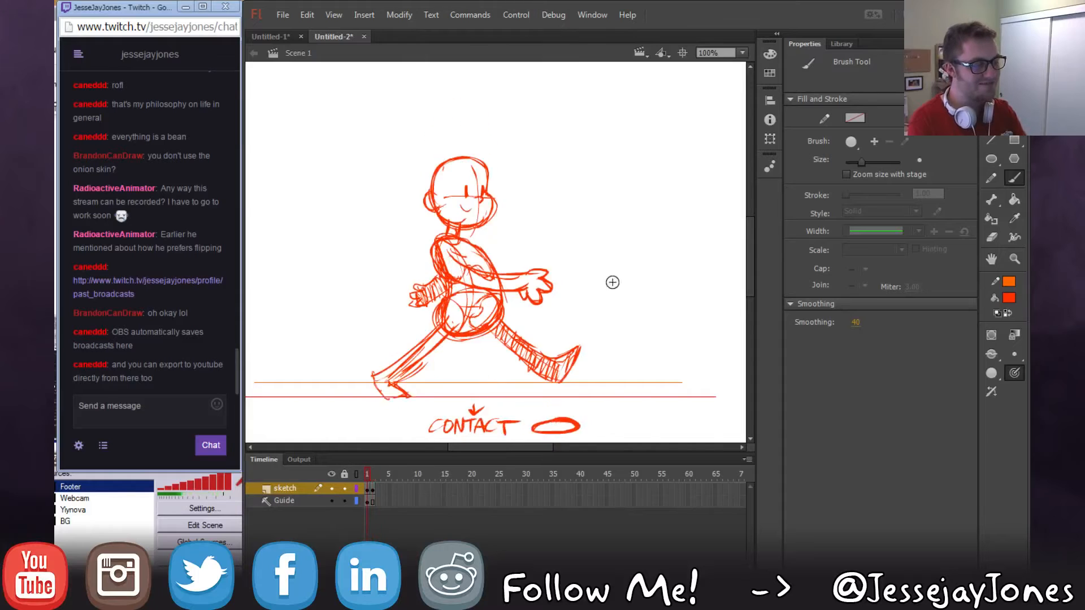
key("period")
key("comma")
key("period")
key("comma")
key("period")
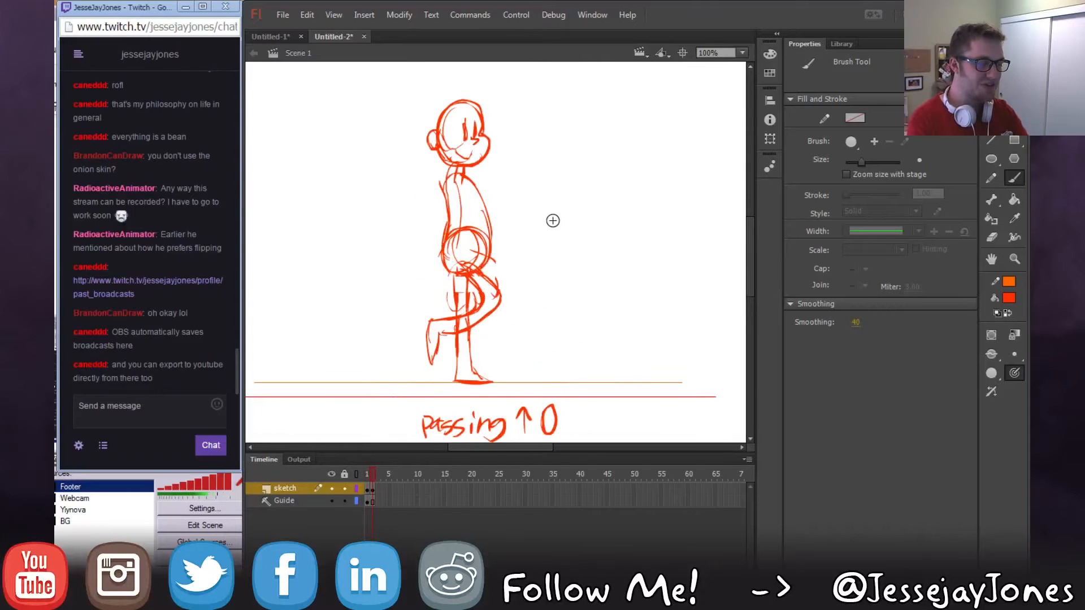
key("comma")
key("period")
key("comma")
key("period")
key("comma")
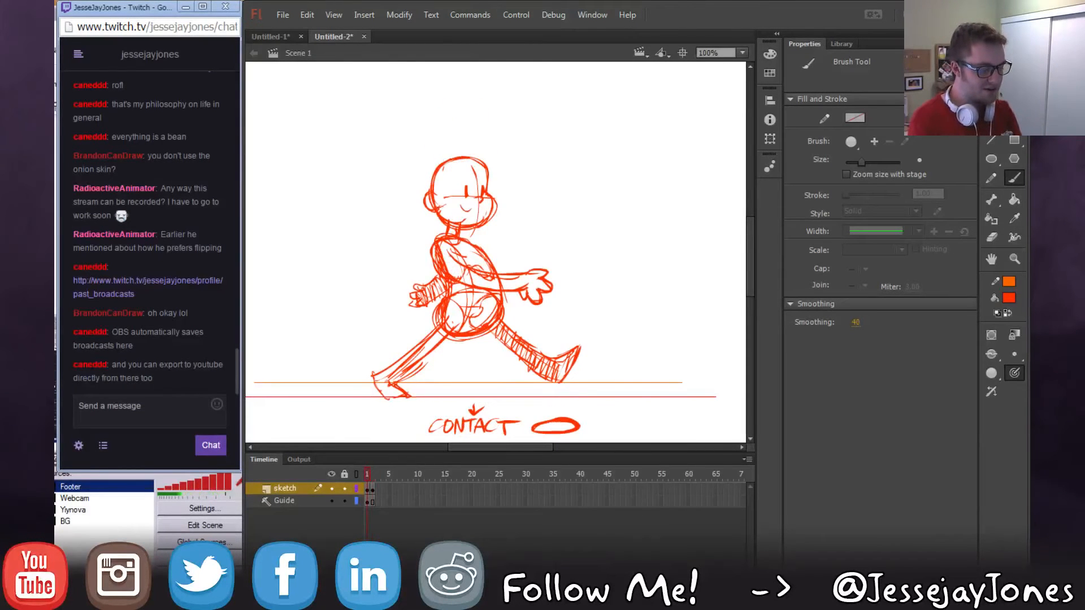
key("period")
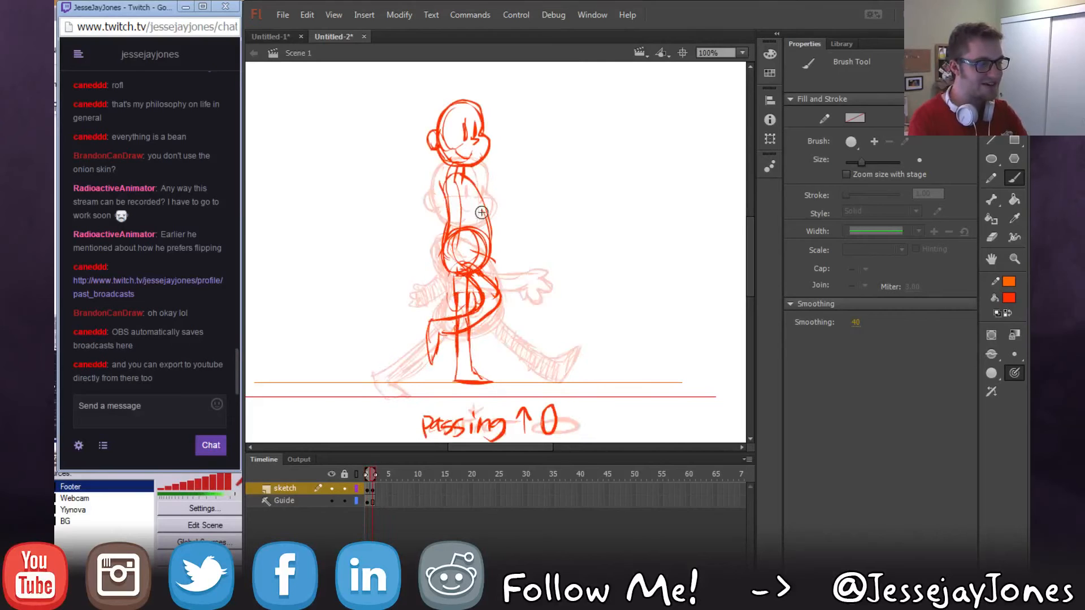
left_click(456, 582)
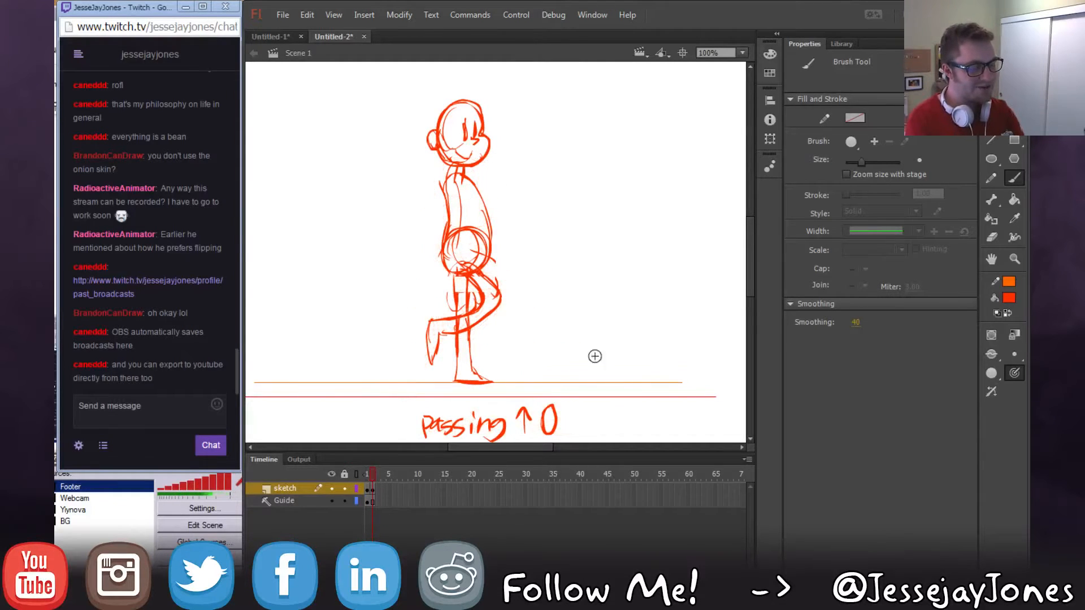
Sketch the near arm on the passing pose, bent behind the torso with the hand over the pelvis, using frame 1 as reference.
key("comma")
key("period")
key("comma")
key("period")
key("comma")
key("period")
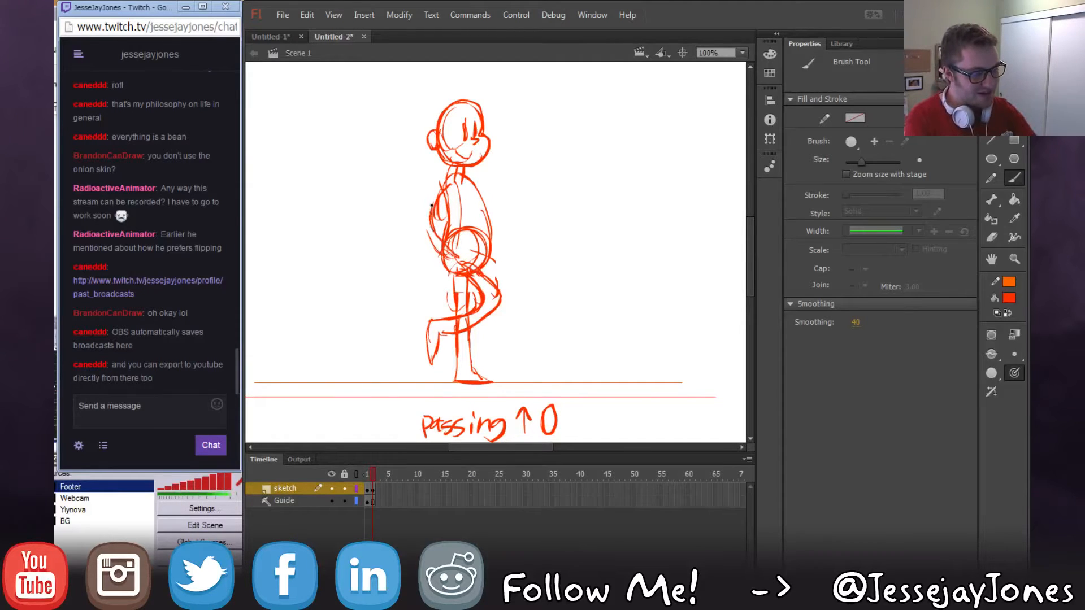
mouse_move(451, 187)
left_mouse_down()
mouse_move(425, 226)
mouse_move(448, 250)
left_mouse_up()
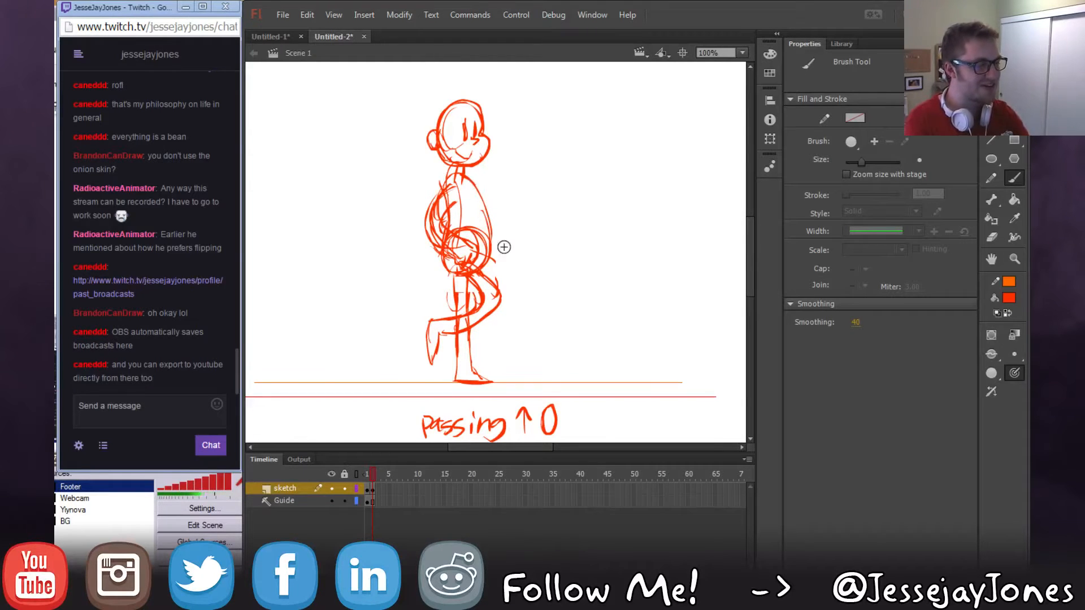
Flip repeatedly between the contact and passing frames to check the motion of the body, arms and legs.
key("period")
key("comma")
key("period")
key("comma")
key("period")
key("comma")
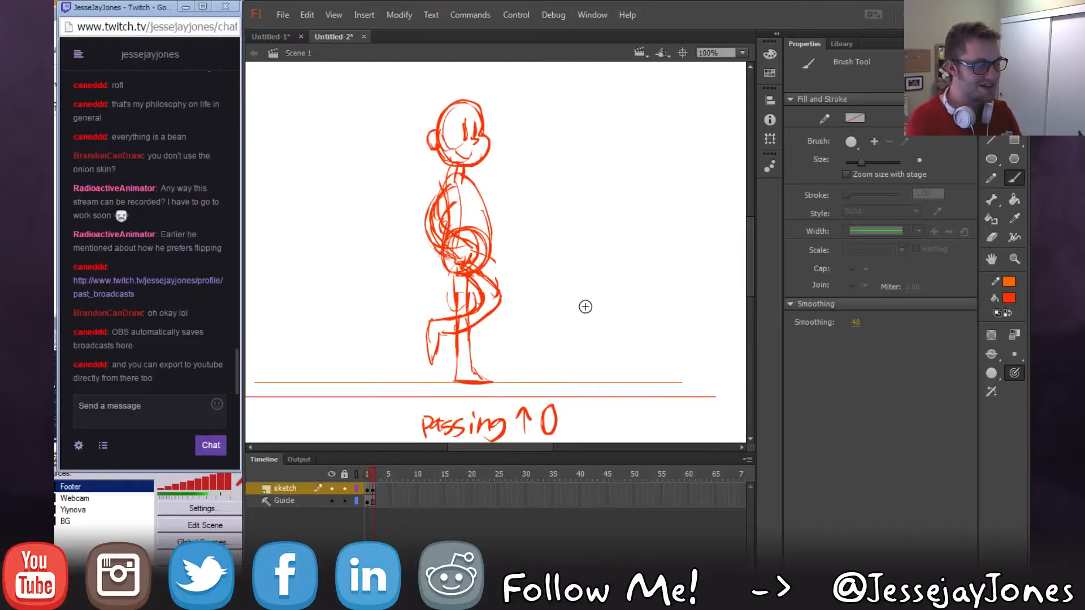
key("period")
key("comma")
key("period")
key("comma")
key("period")
key("comma")
key("period")
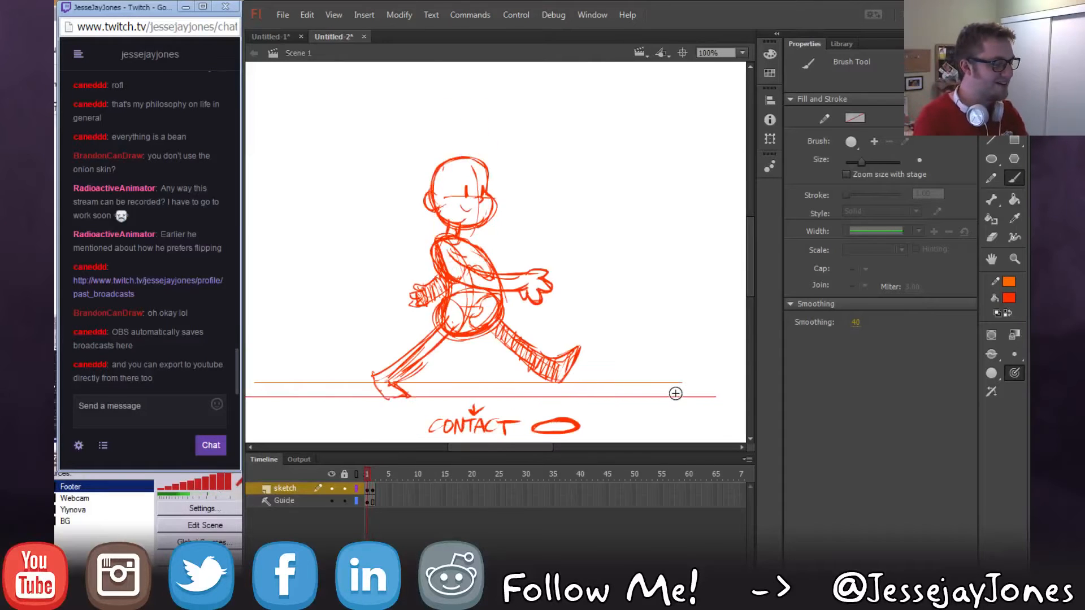
key("period")
key("comma")
key("period")
key("comma")
key("period")
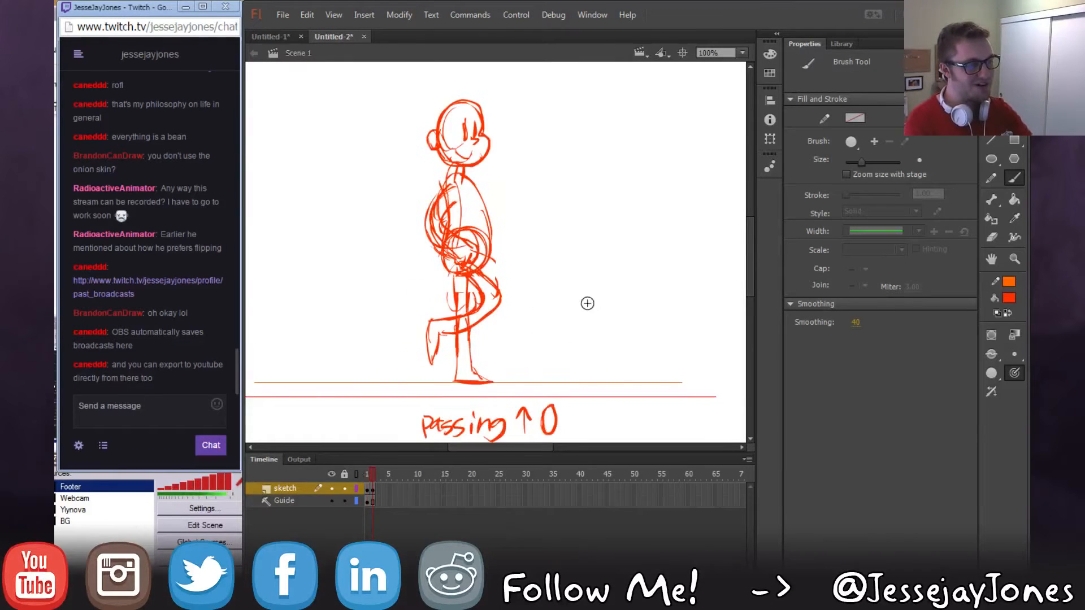
key("comma")
key("period")
key("comma")
key("period")
key("comma")
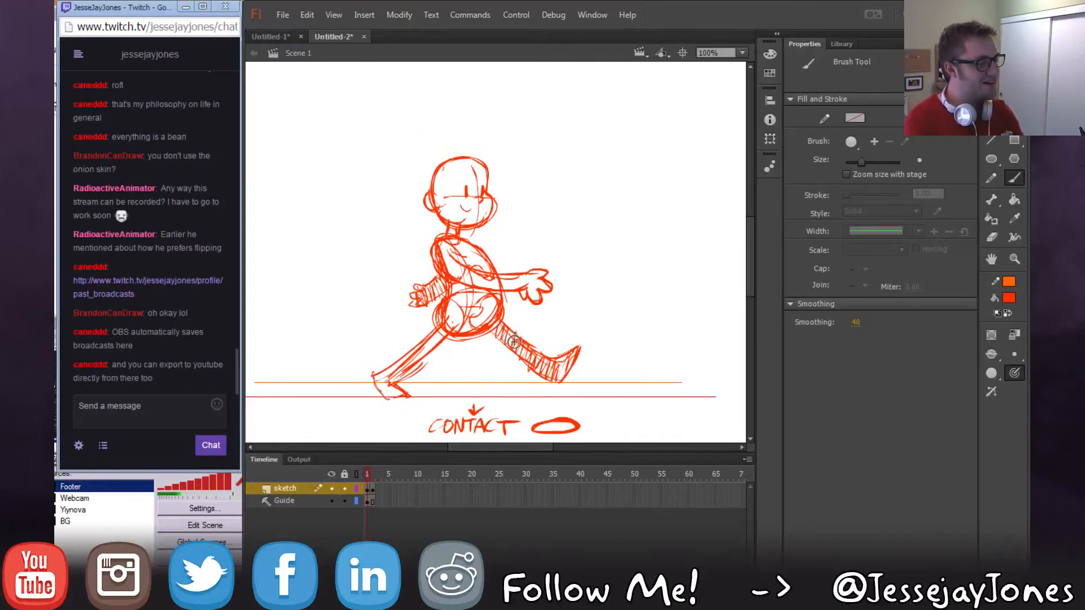
Shade the straight supporting leg and foot of the passing pose on frame 2 with hatching to mark it as the far leg.
key("period")
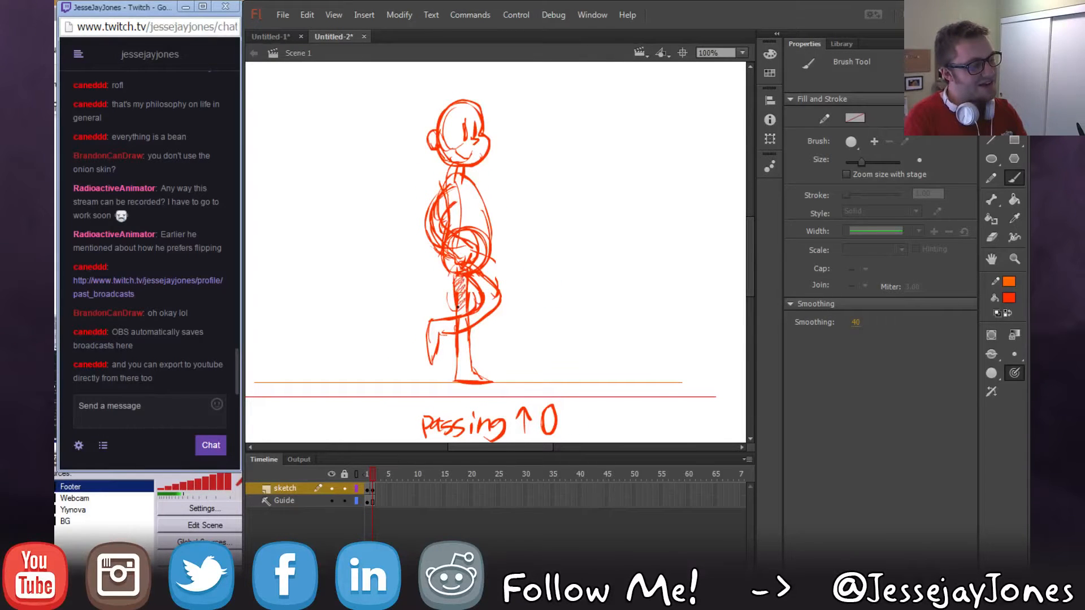
left_click_drag(458, 308, 465, 314)
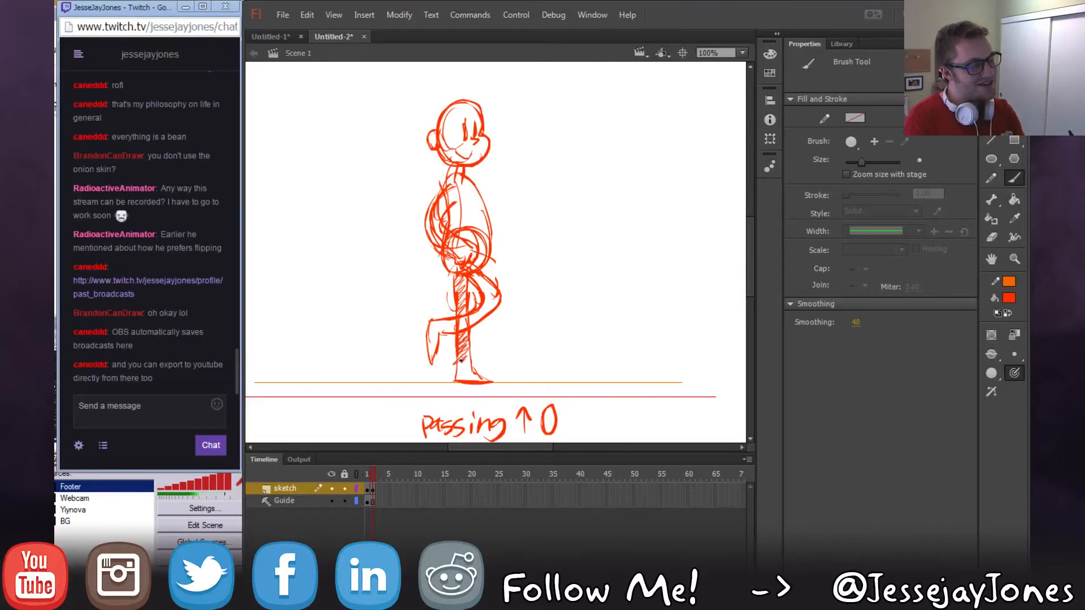
left_click_drag(469, 377, 478, 378)
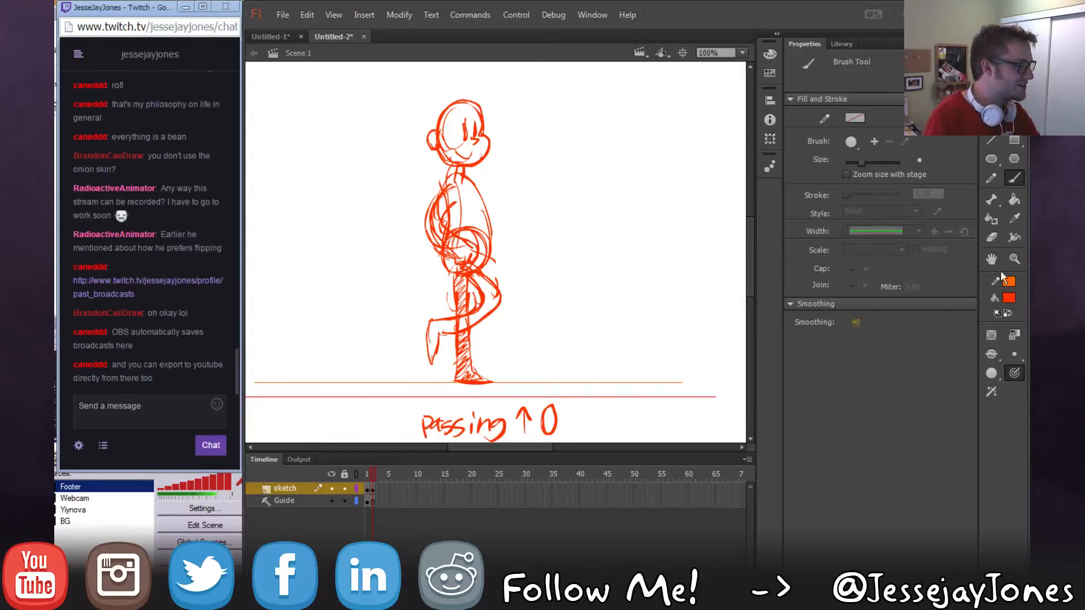
left_click(992, 238)
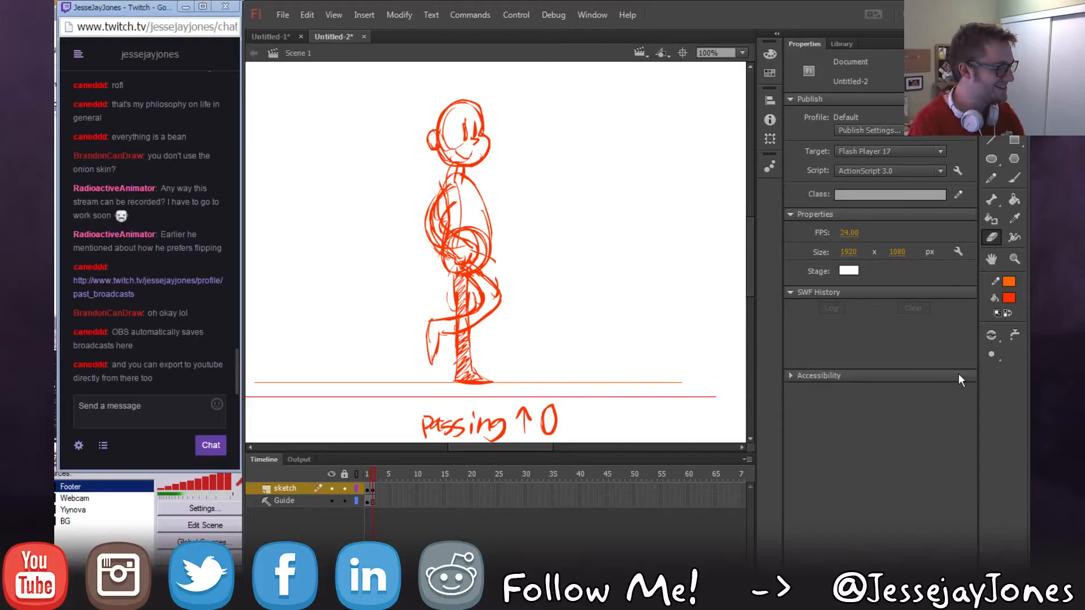
left_click(1013, 178)
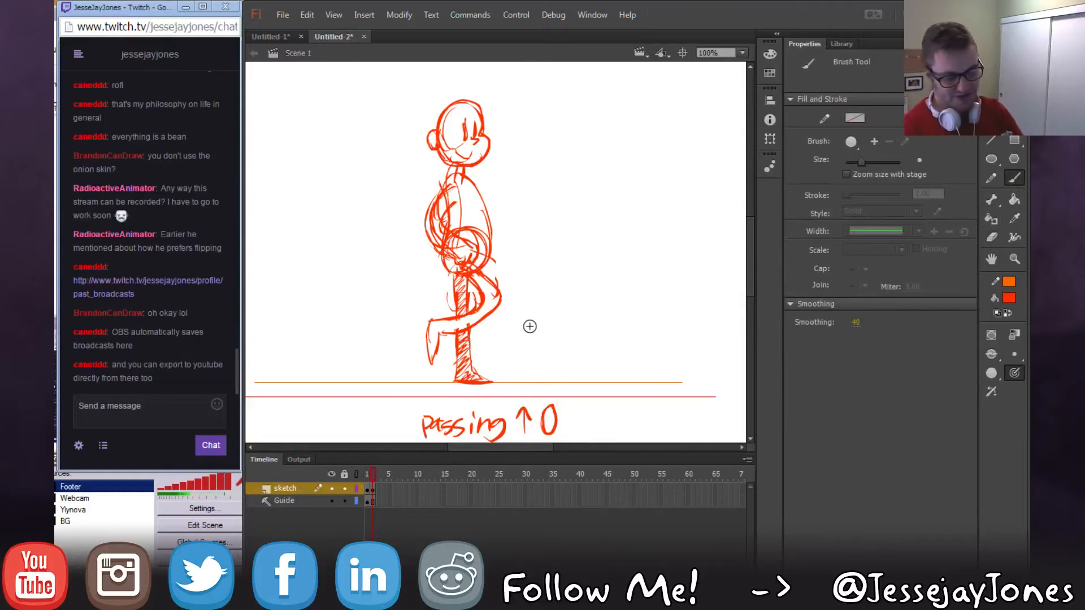
Flip between frames 1 and 2 to compare the shaded far limbs in the contact and passing poses.
key("comma")
key("period")
key("comma")
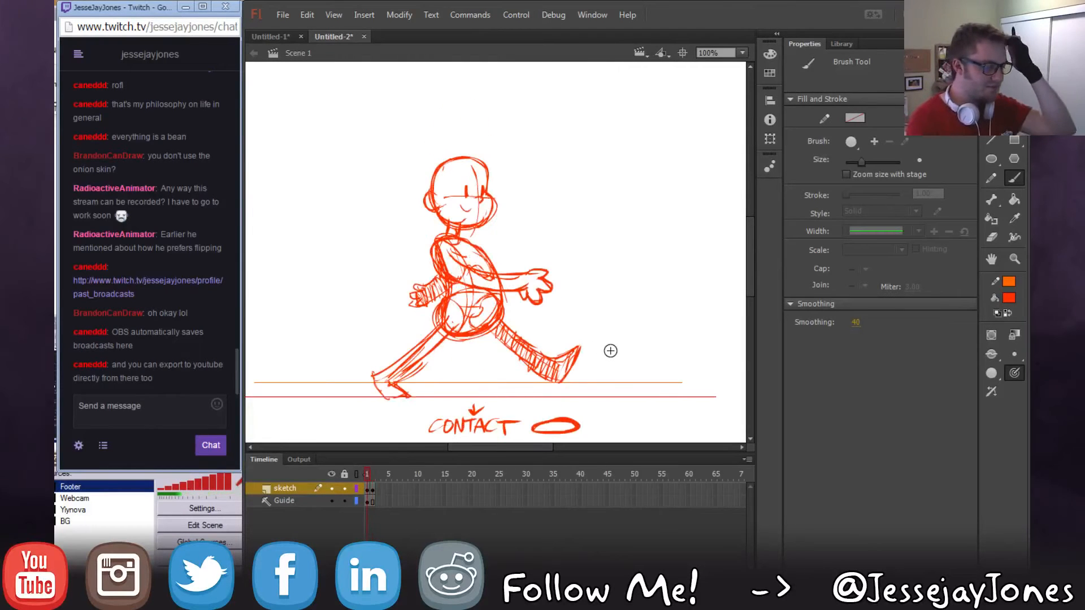
key("period")
key("comma")
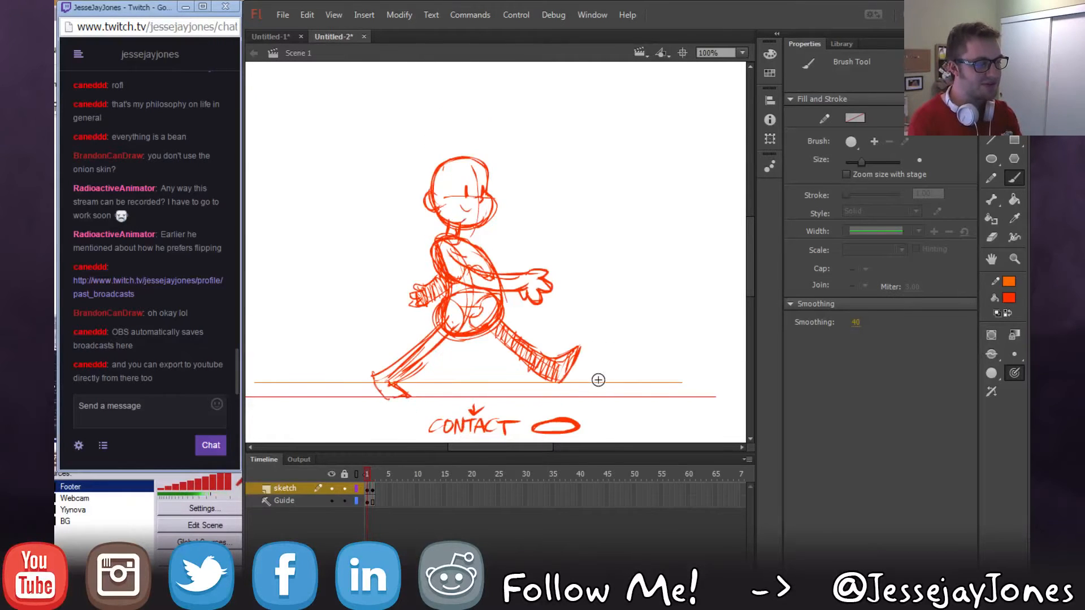
key("period")
key("comma")
key("period")
key("comma")
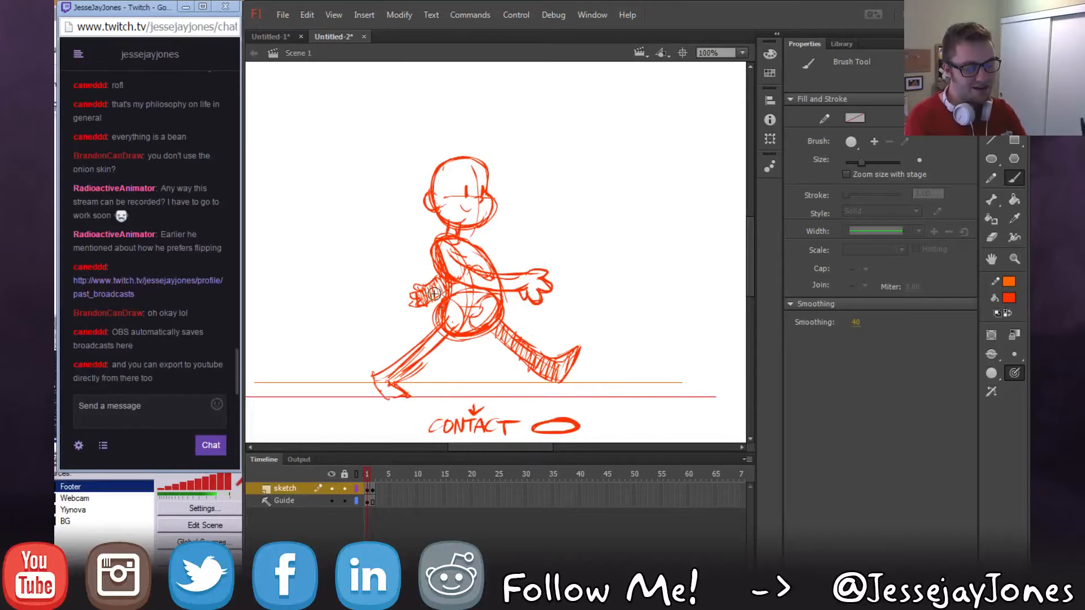
key("period")
key("comma")
key("period")
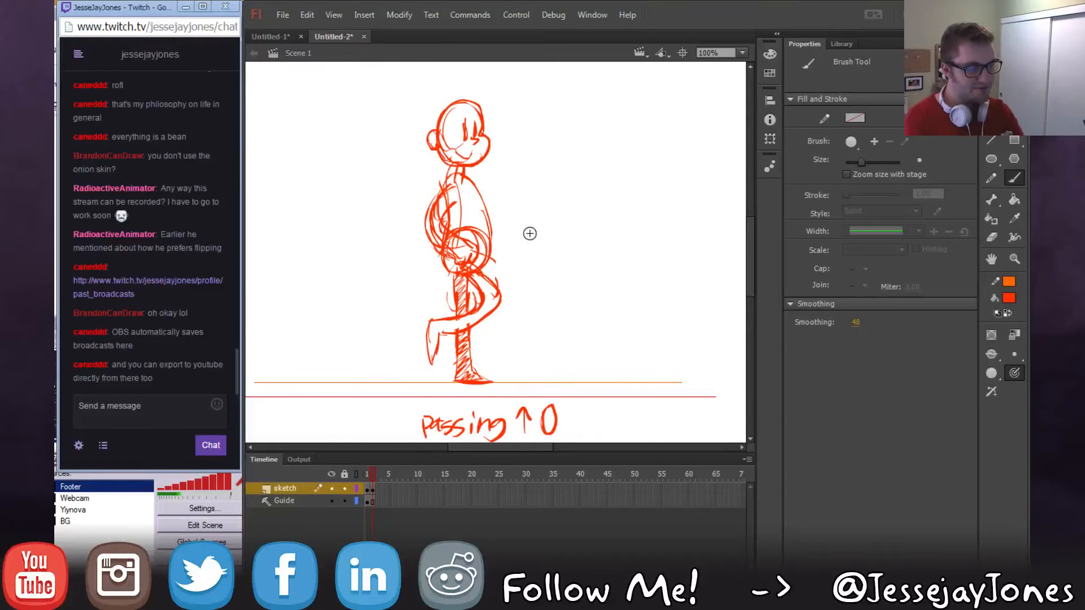
key("comma")
key("period")
key("comma")
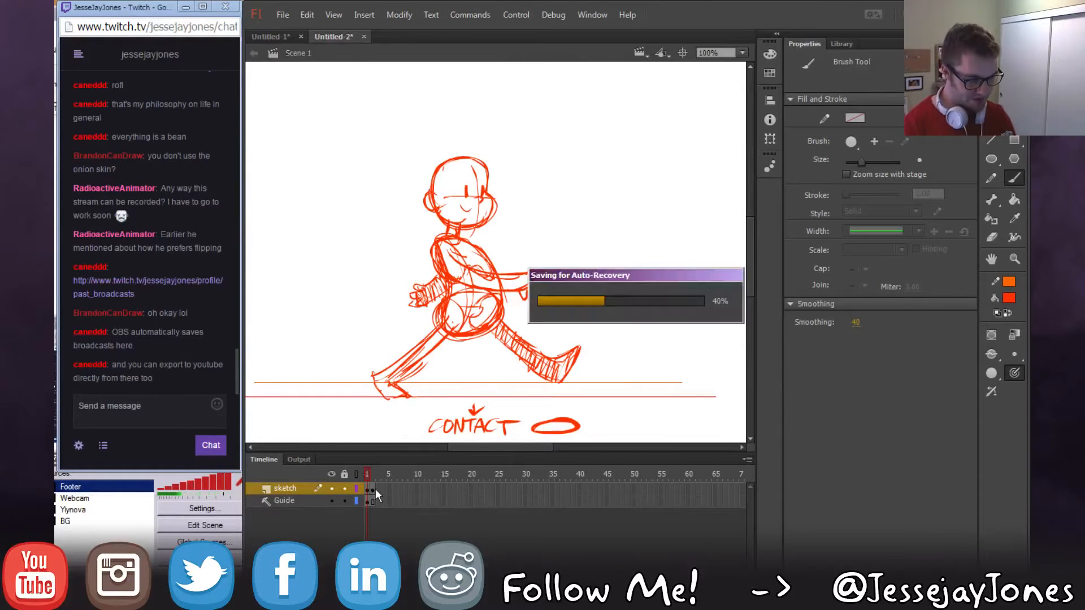
left_click(373, 490)
left_click(369, 489)
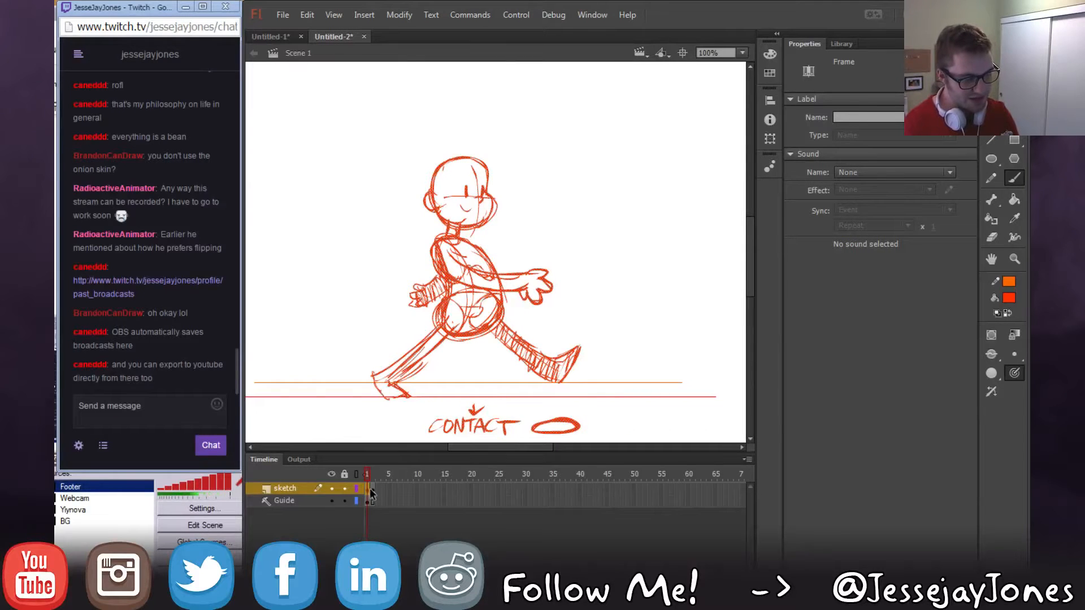
left_click(377, 488)
key("ctrl+v")
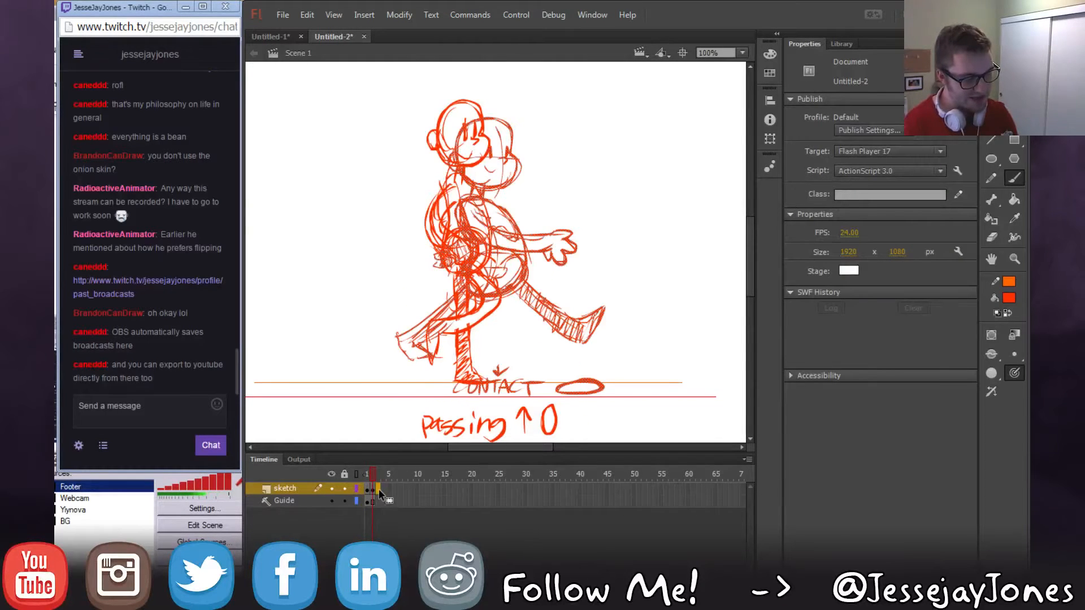
key("ctrl+z")
left_click(365, 489)
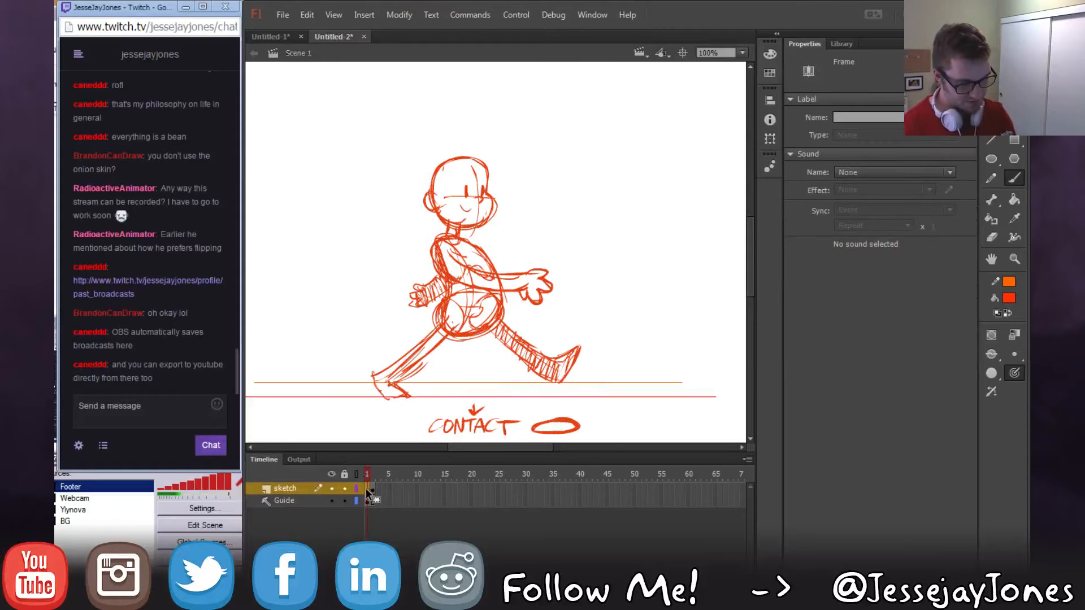
left_click(385, 491)
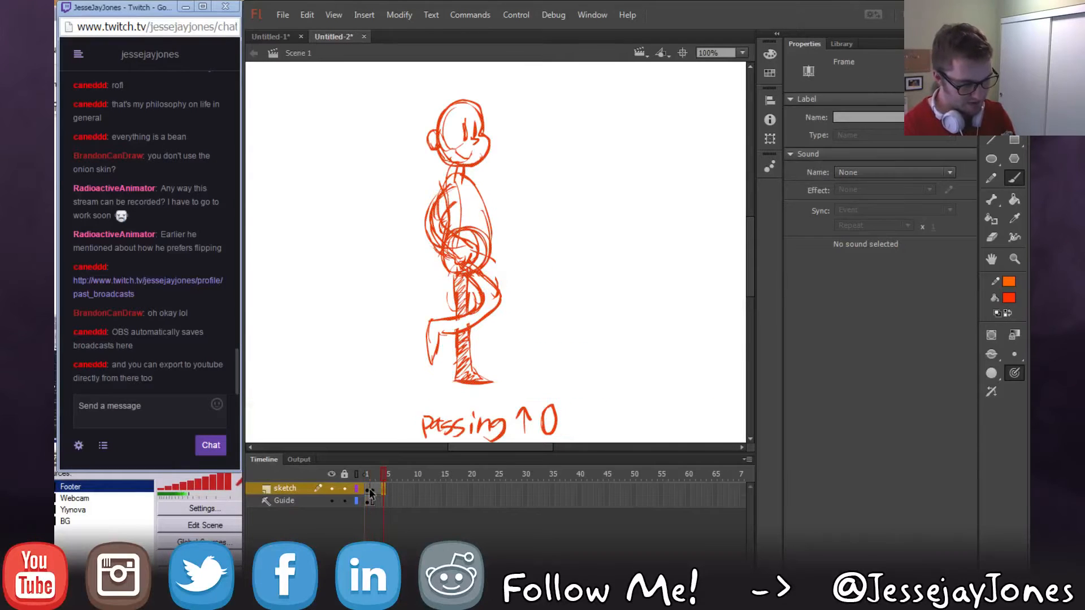
left_click(369, 490)
left_click(378, 491)
key("ctrl+v")
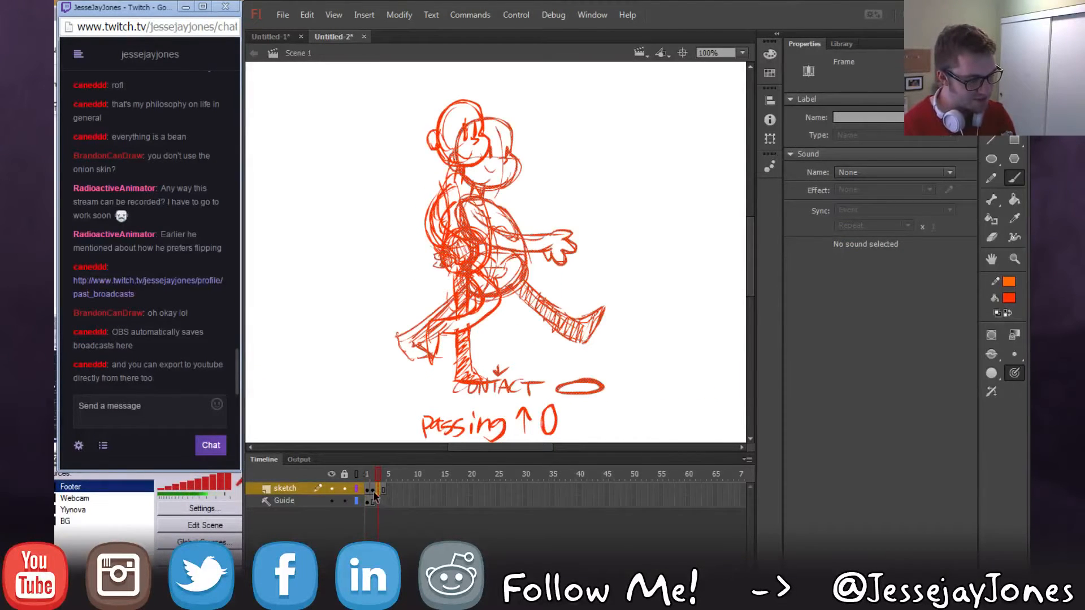
key("ctrl+z")
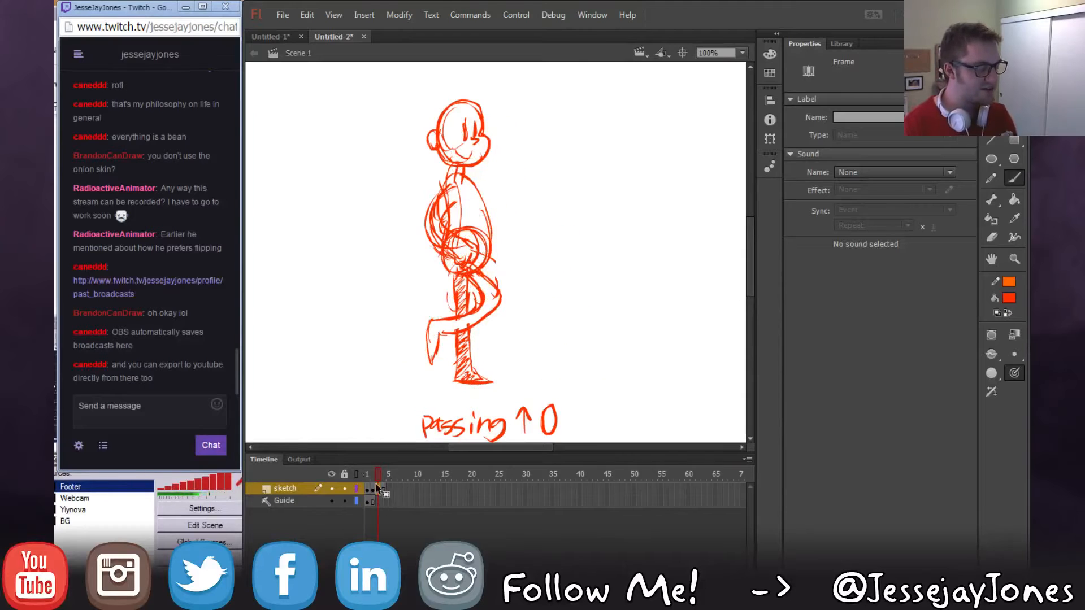
Copy the contact pose keyframe from frame 1 of the sketch layer and paste it into frame 3.
right_click(368, 493)
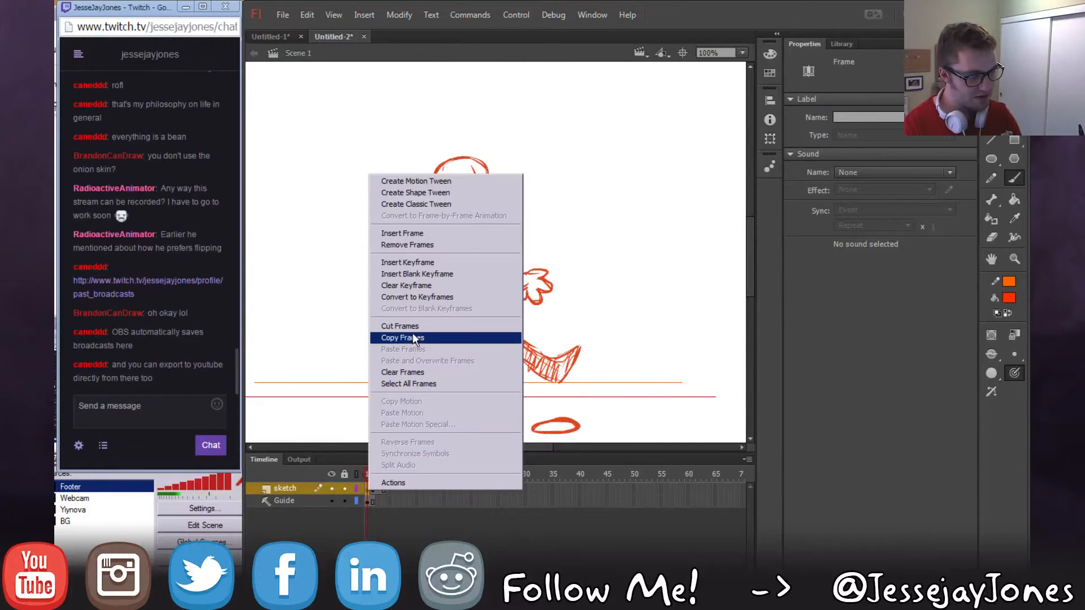
left_click(412, 337)
left_click(375, 489)
right_click(377, 487)
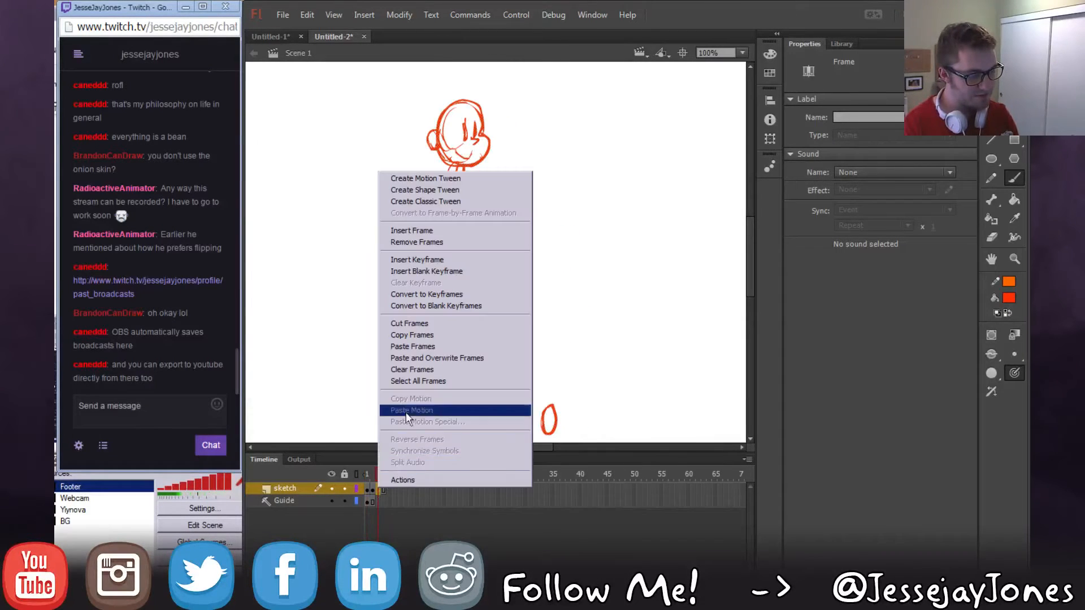
left_click(429, 346)
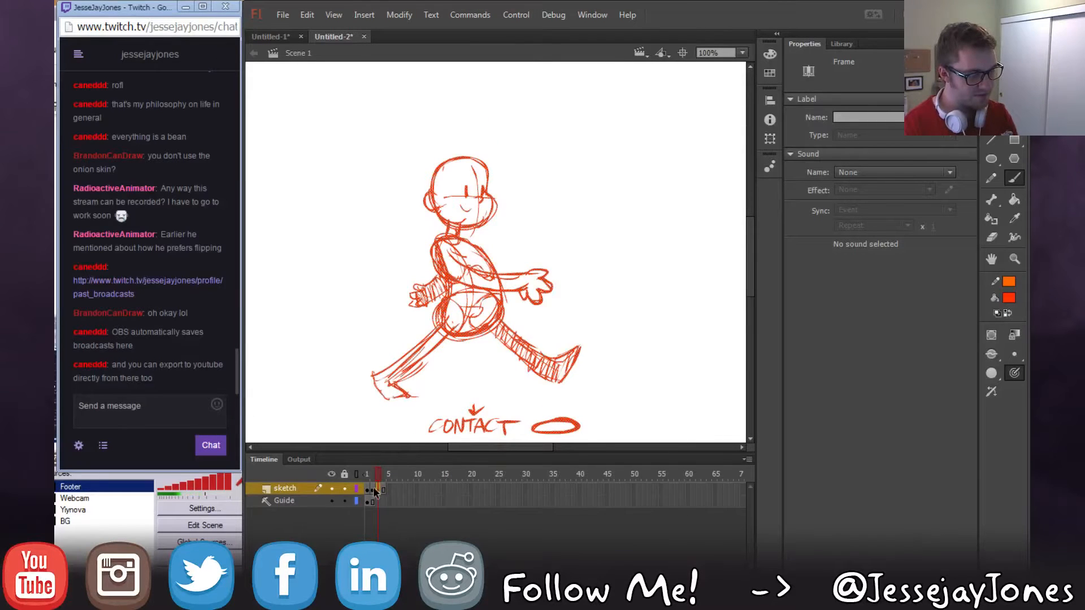
Copy the passing pose keyframe from frame 2 to frame 4 of the sketch layer, and extend the Guide layer to frame 4.
right_click(371, 489)
left_click(424, 336)
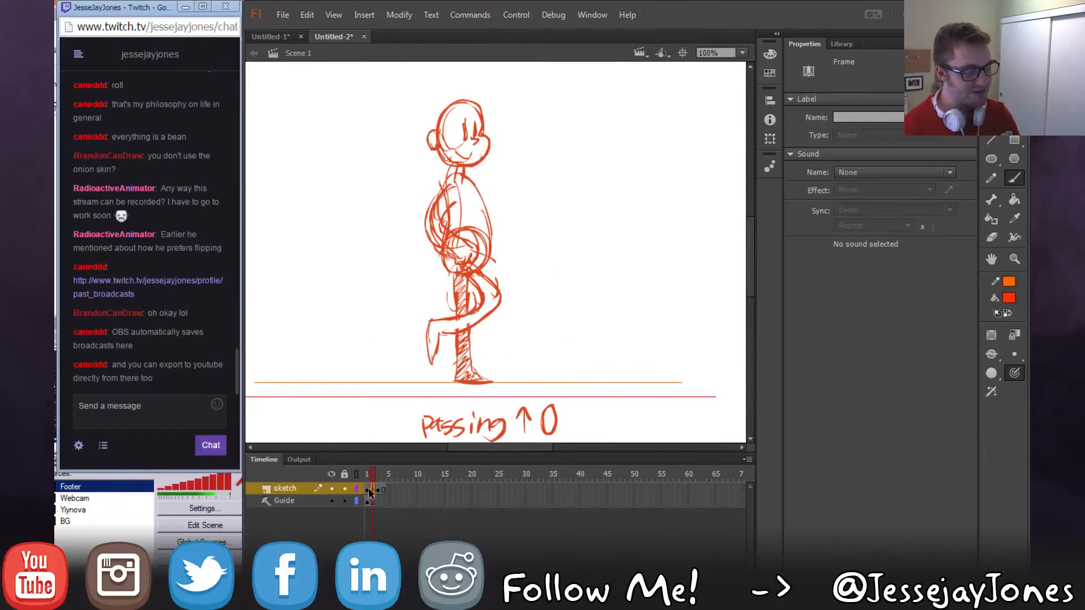
right_click(382, 488)
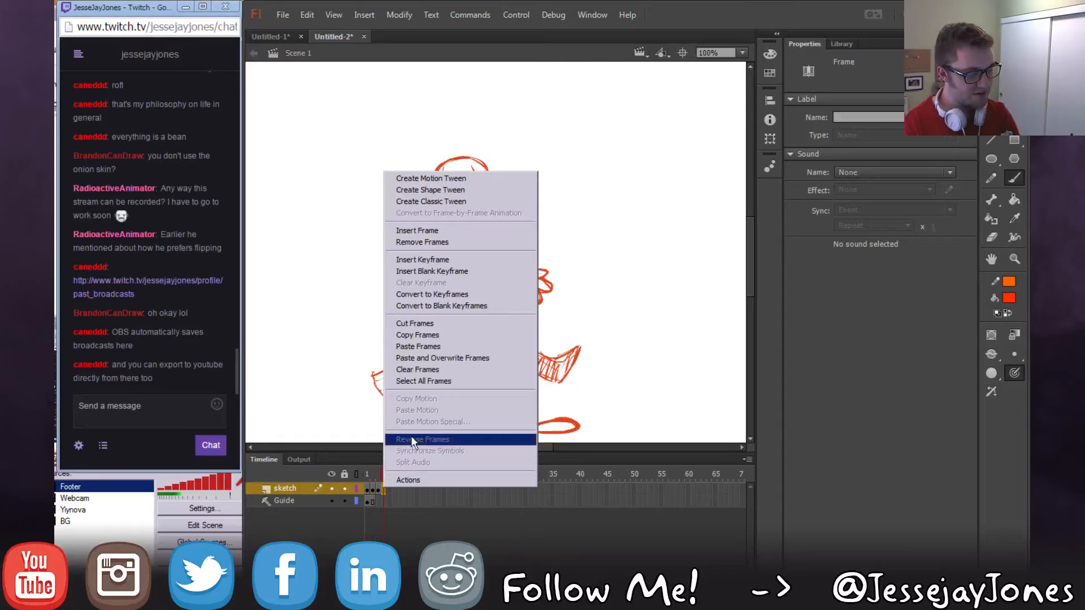
left_click(440, 347)
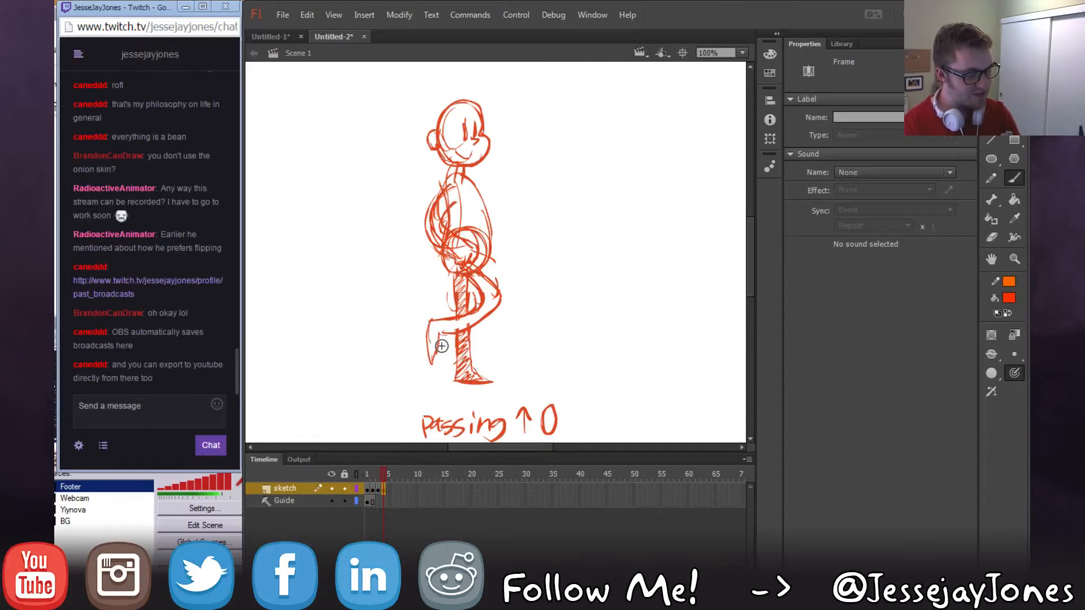
left_click(384, 501)
key("F5")
Erase both arms from the copied contact pose on frame 3.
left_click(379, 476)
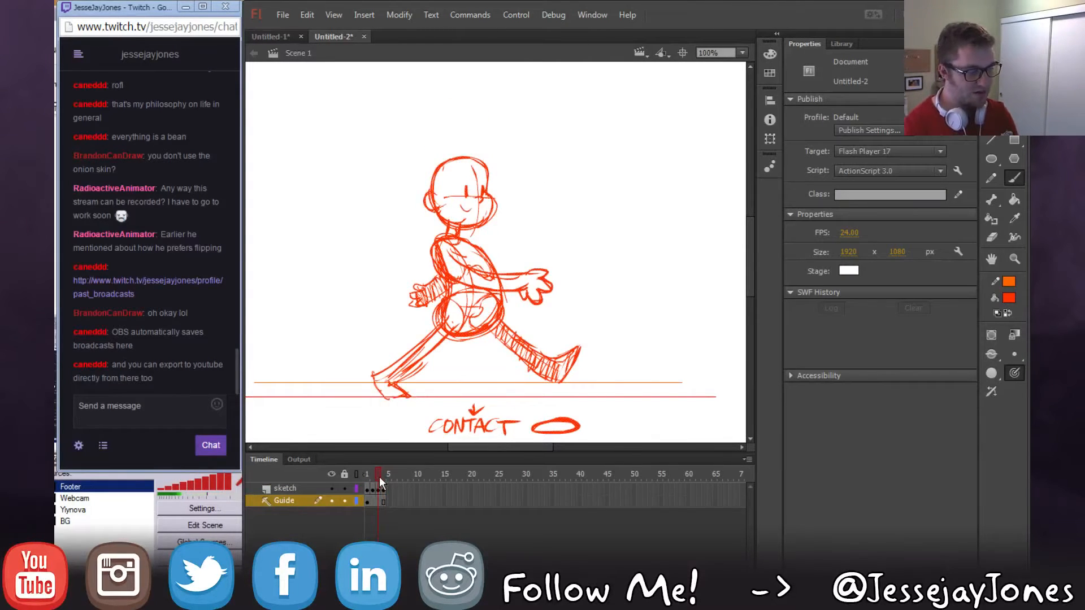
key("v")
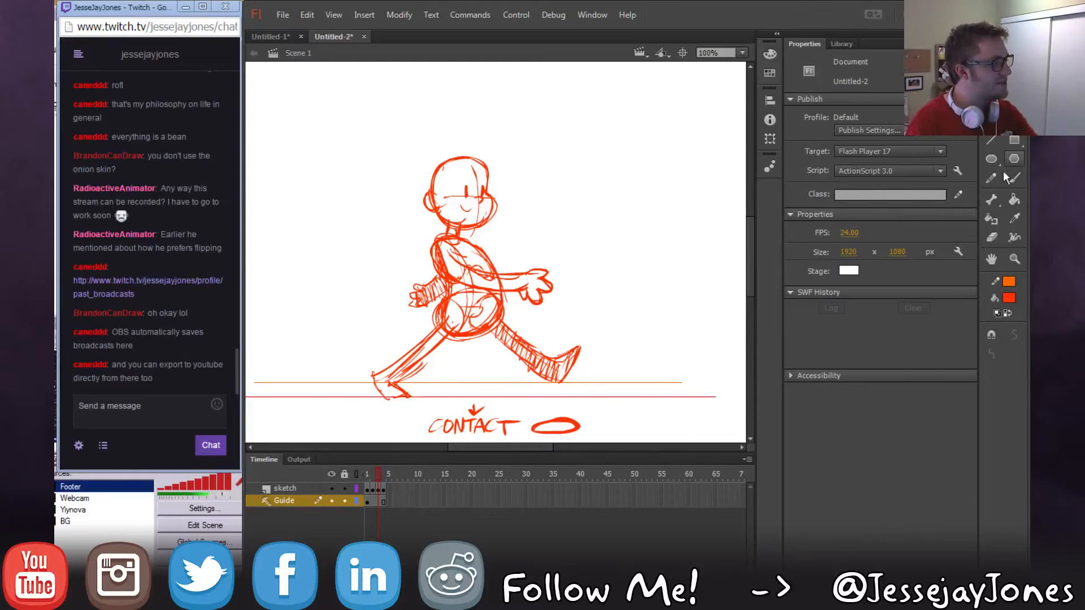
key("e")
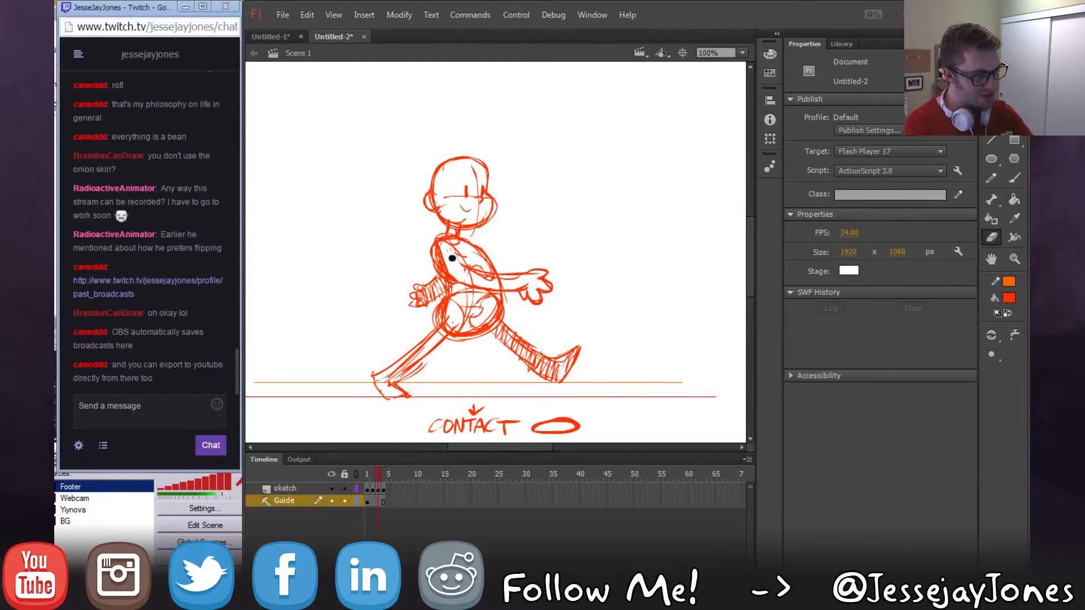
mouse_move(505, 272)
left_mouse_down()
mouse_move(535, 298)
mouse_move(552, 271)
left_mouse_up()
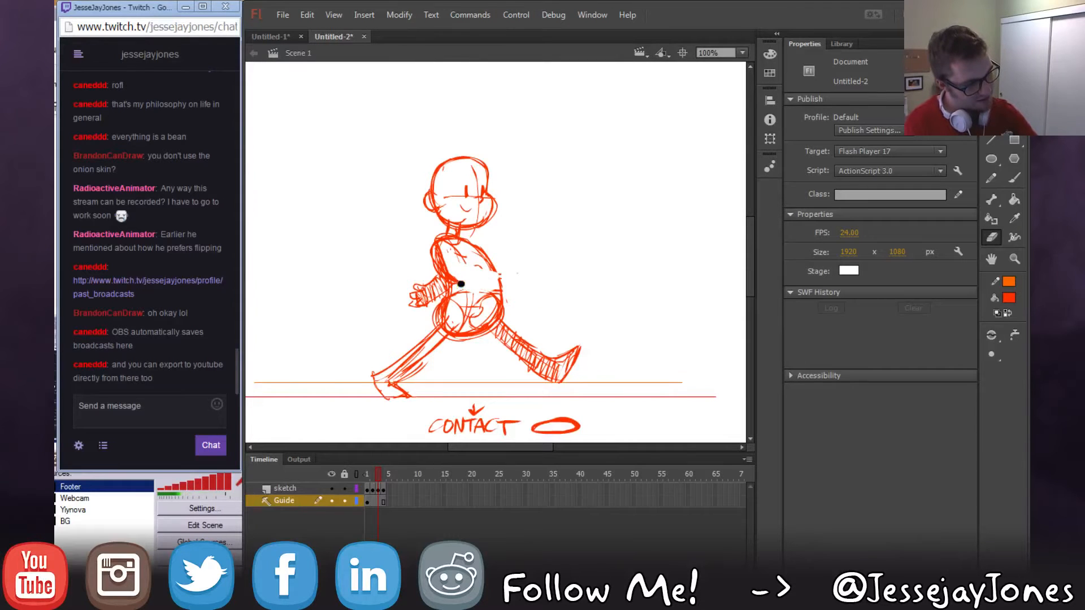
mouse_move(431, 247)
left_mouse_down()
mouse_move(436, 278)
mouse_move(412, 293)
left_mouse_up()
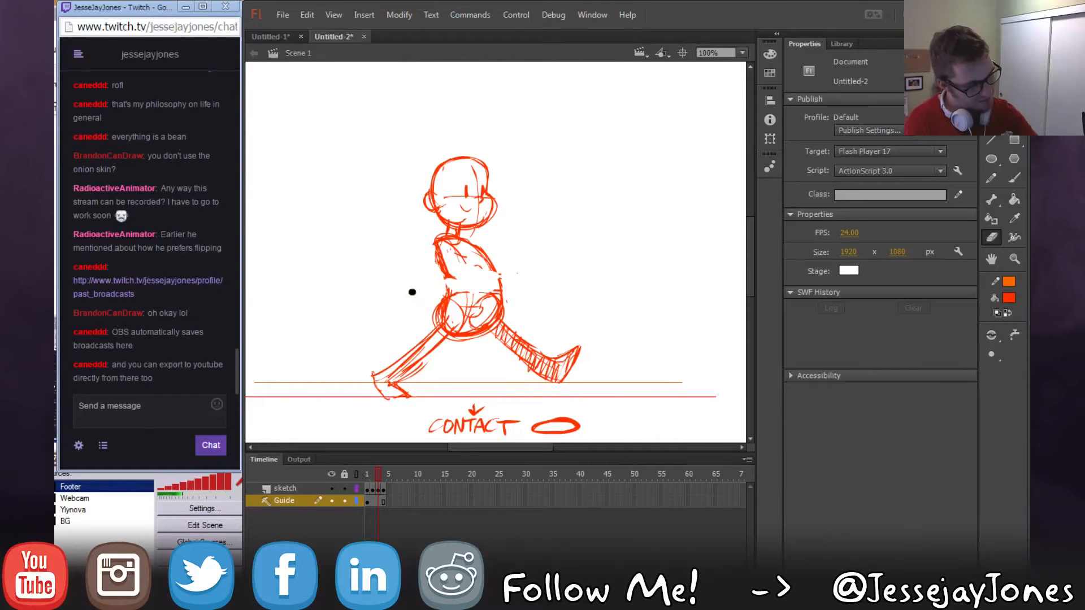
Lock the Guide layer and erase both legs from the contact pose on frame 3 of the sketch layer.
left_click_drag(435, 331, 402, 377)
key("ctrl+z")
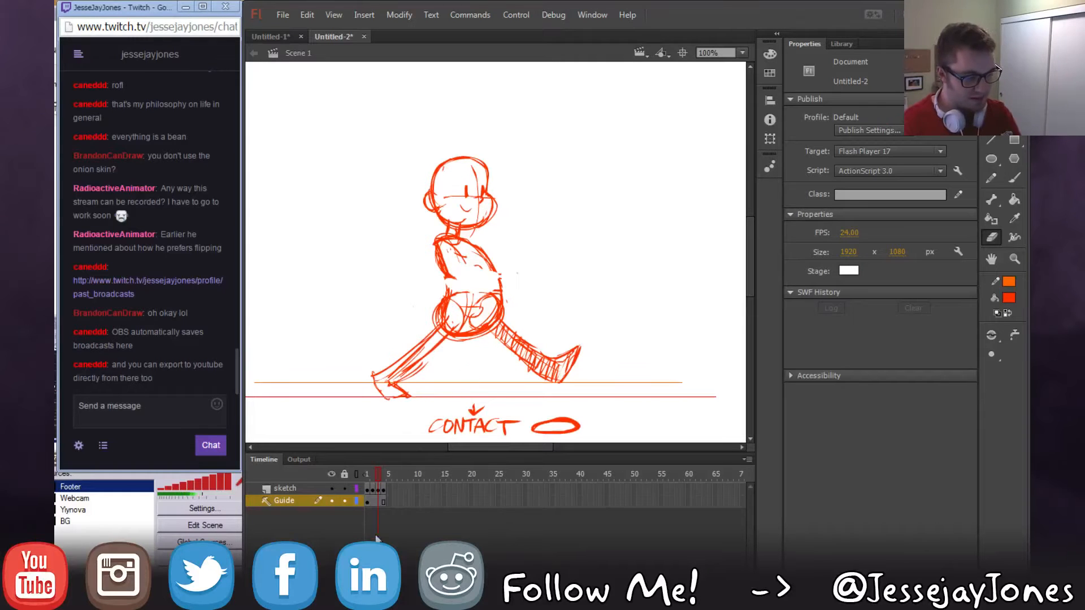
left_click(344, 502)
left_click(378, 490)
mouse_move(429, 319)
left_mouse_down()
mouse_move(424, 346)
mouse_move(438, 366)
mouse_move(439, 341)
mouse_move(418, 340)
mouse_move(418, 361)
mouse_move(401, 351)
mouse_move(403, 396)
mouse_move(373, 367)
mouse_move(407, 399)
left_mouse_up()
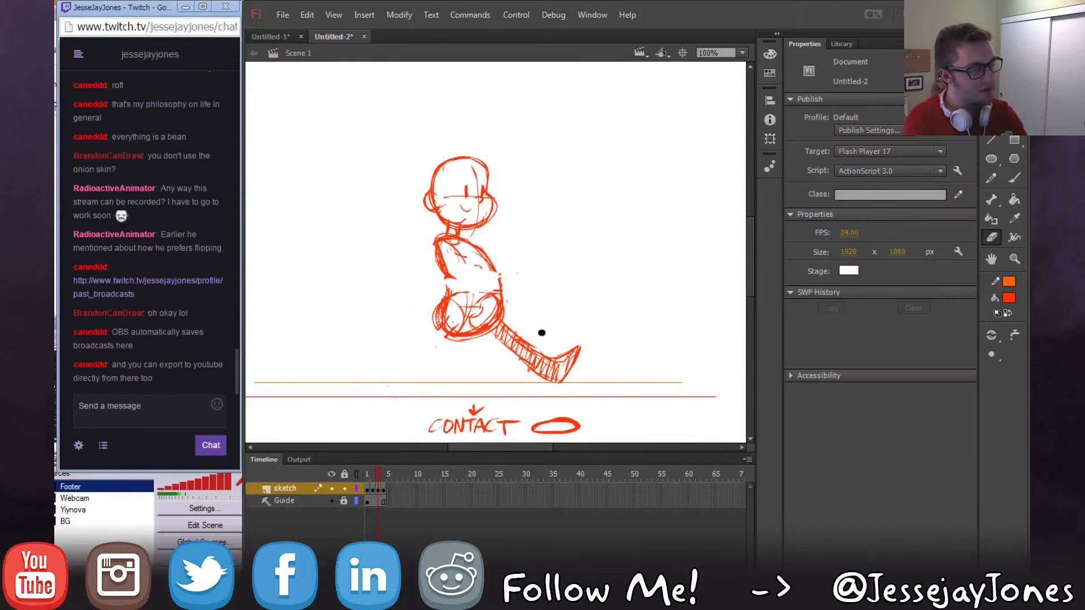
mouse_move(501, 326)
left_mouse_down()
mouse_move(526, 326)
mouse_move(499, 343)
mouse_move(529, 329)
mouse_move(507, 372)
mouse_move(557, 347)
mouse_move(546, 371)
mouse_move(555, 376)
mouse_move(582, 348)
mouse_move(570, 370)
left_mouse_up()
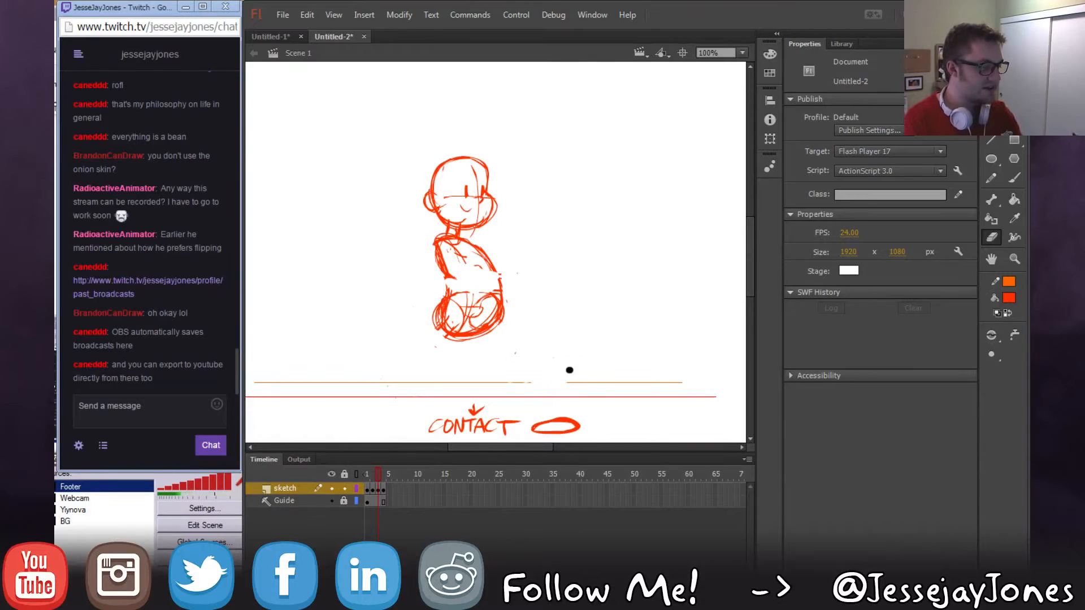
left_click(1015, 176)
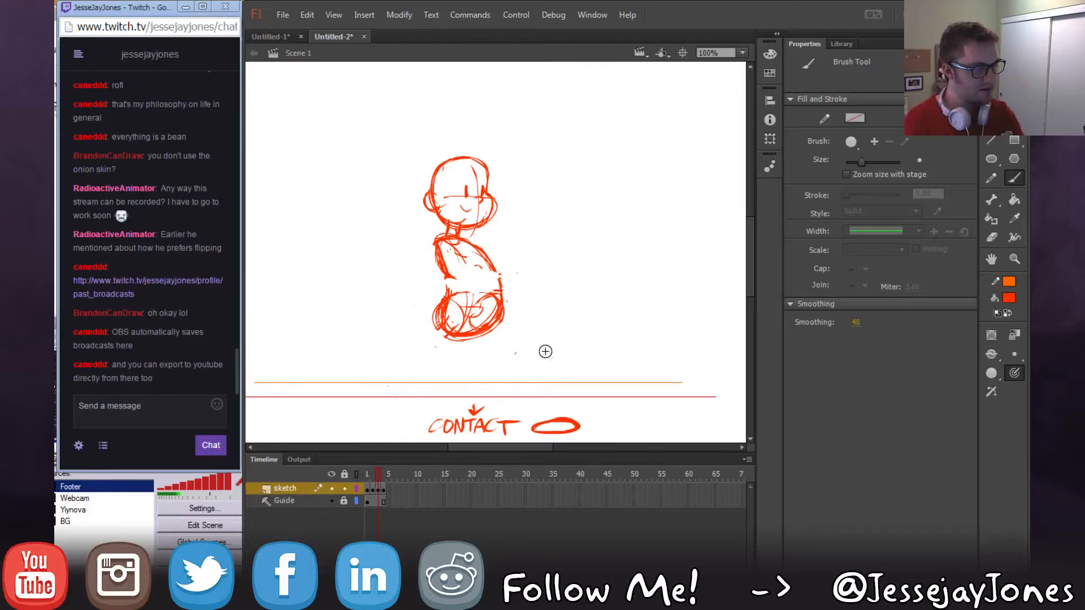
Draw the opposite-step legs on frame 3 of the sketch layer: an unshaded leg forward and a hatched leg trailing behind.
mouse_move(464, 323)
left_mouse_down()
mouse_move(502, 317)
mouse_move(489, 316)
mouse_move(509, 342)
mouse_move(488, 326)
mouse_move(520, 368)
mouse_move(541, 381)
mouse_move(555, 368)
mouse_move(553, 391)
mouse_move(514, 390)
mouse_move(464, 332)
mouse_move(518, 387)
mouse_move(490, 359)
mouse_move(521, 362)
left_mouse_up()
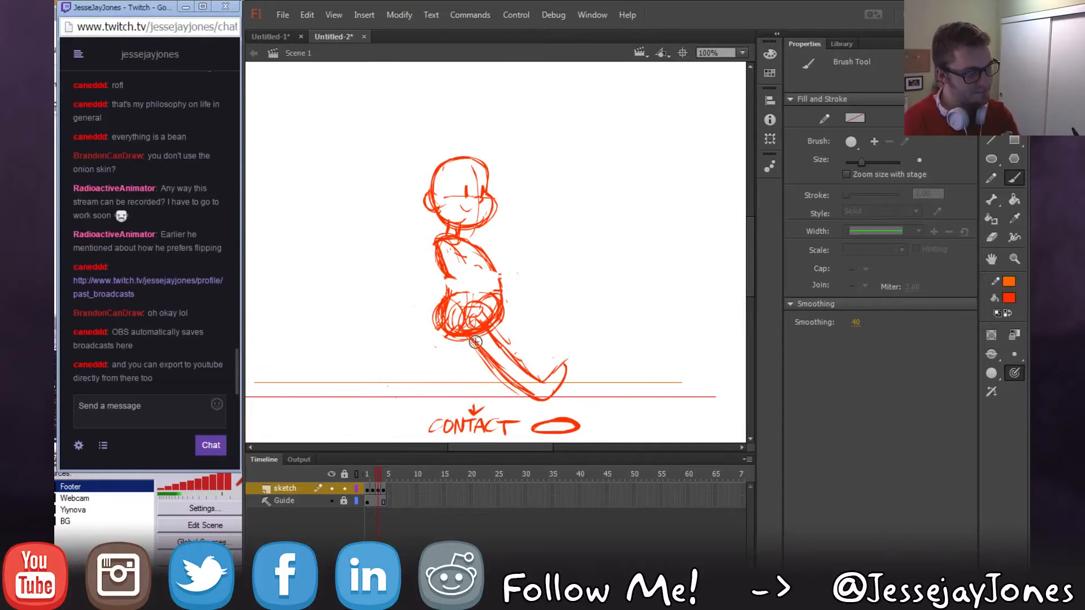
mouse_move(476, 325)
left_mouse_down()
mouse_move(408, 373)
mouse_move(422, 383)
mouse_move(394, 382)
left_mouse_up()
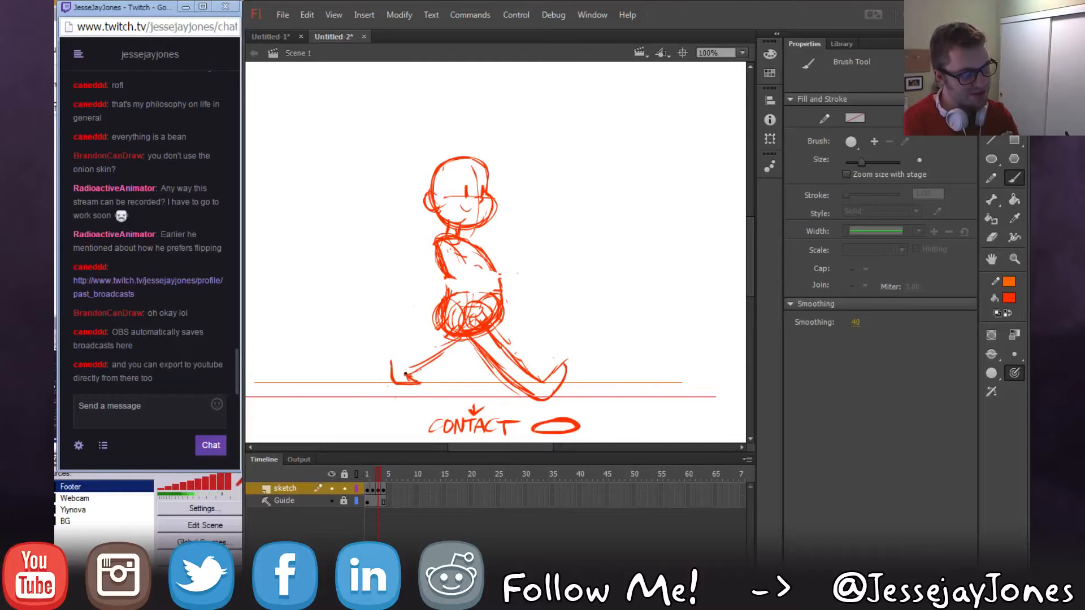
left_click_drag(426, 360, 464, 330)
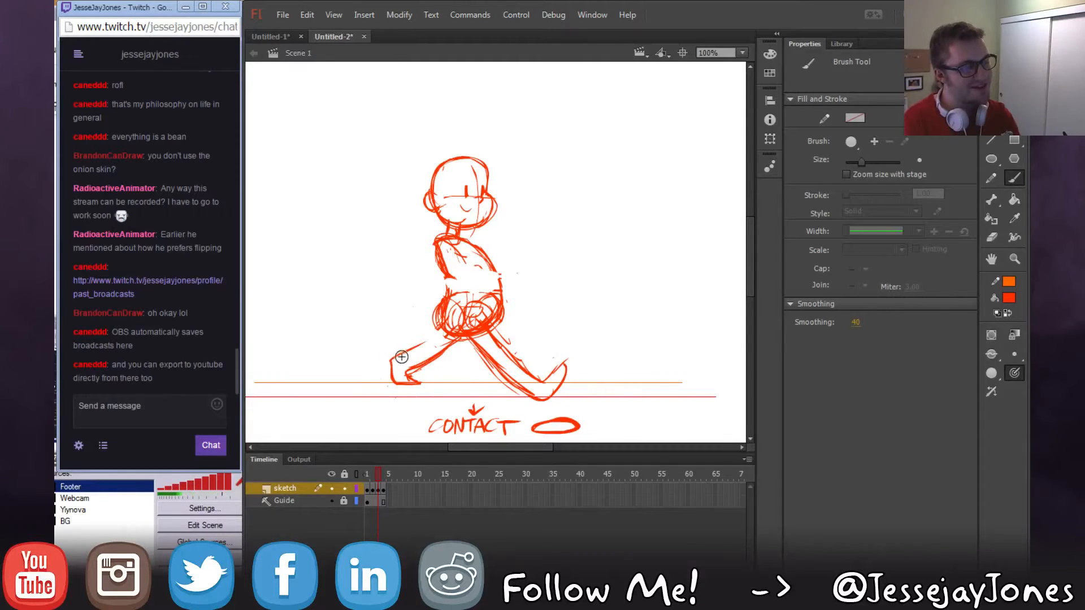
left_click_drag(401, 356, 450, 326)
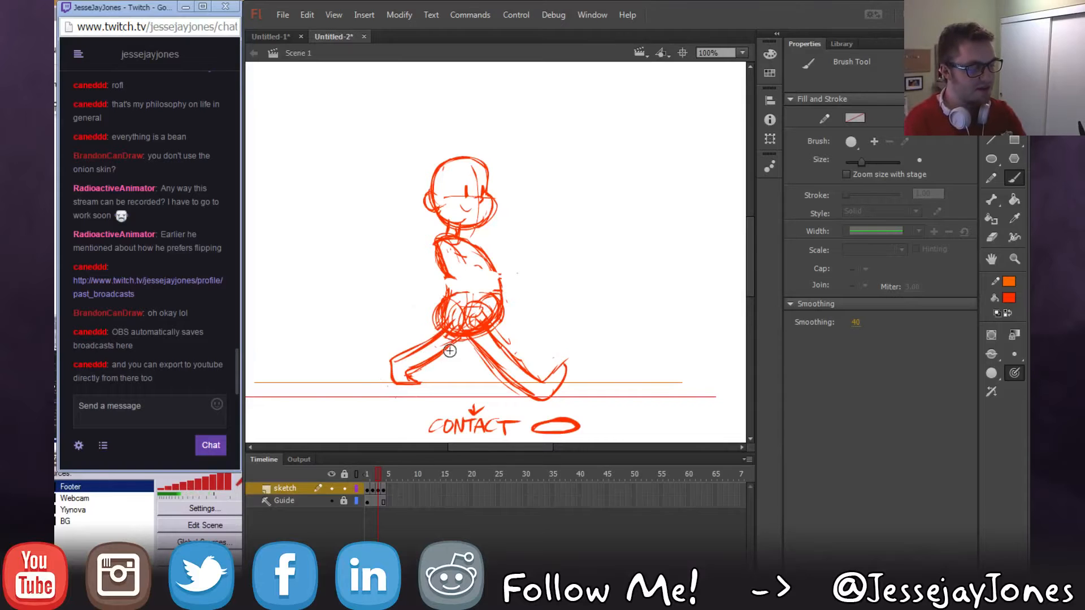
left_click_drag(365, 476, 380, 467)
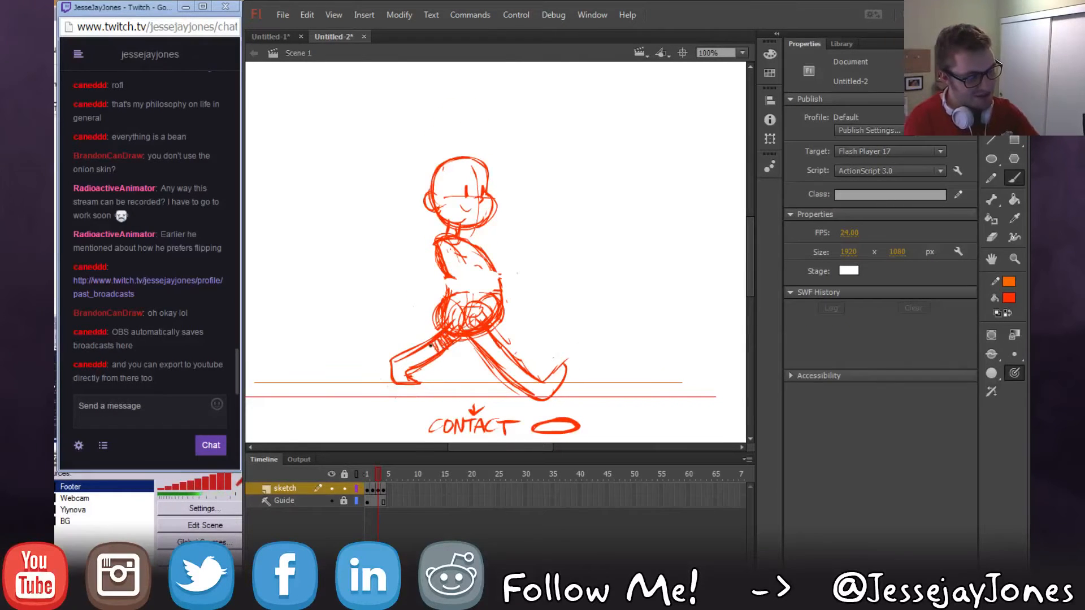
left_click(393, 366)
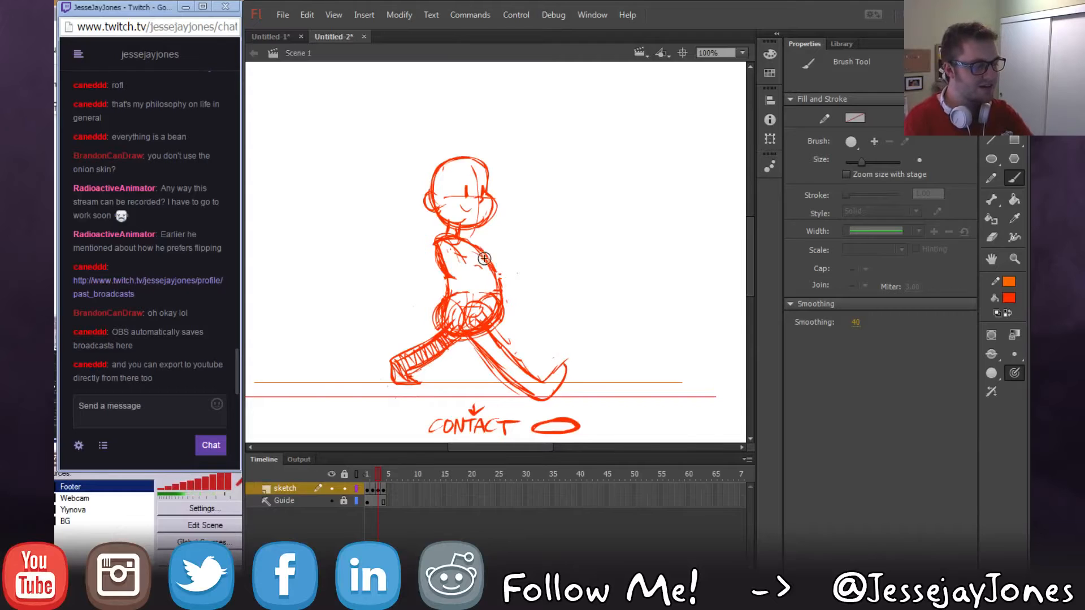
Draw the swapped arms on the frame 3 contact pose: a hatched arm swinging forward and an unshaded arm swinging back.
mouse_move(504, 272)
left_mouse_down()
mouse_move(528, 281)
mouse_move(548, 271)
mouse_move(550, 299)
mouse_move(512, 282)
mouse_move(555, 283)
left_mouse_up()
key("Return")
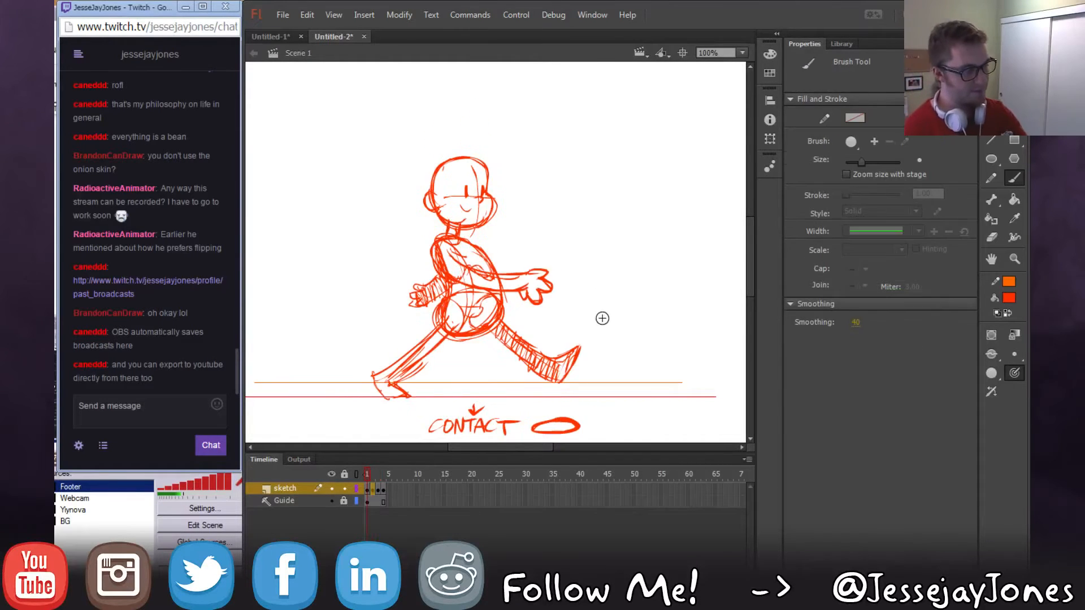
key("Return")
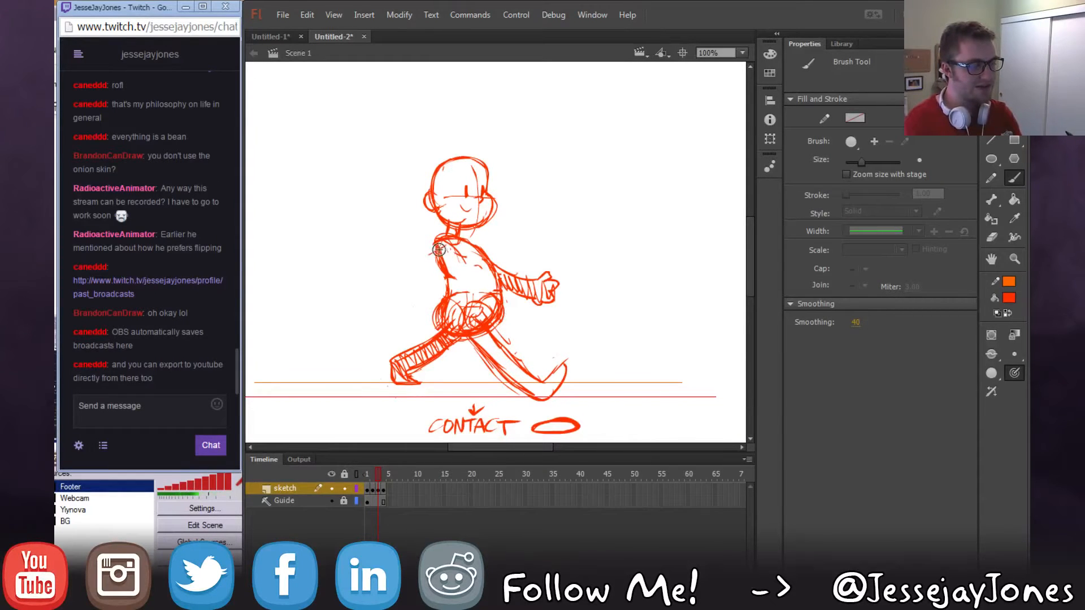
mouse_move(431, 253)
left_mouse_down()
mouse_move(392, 294)
mouse_move(413, 293)
mouse_move(446, 267)
left_mouse_up()
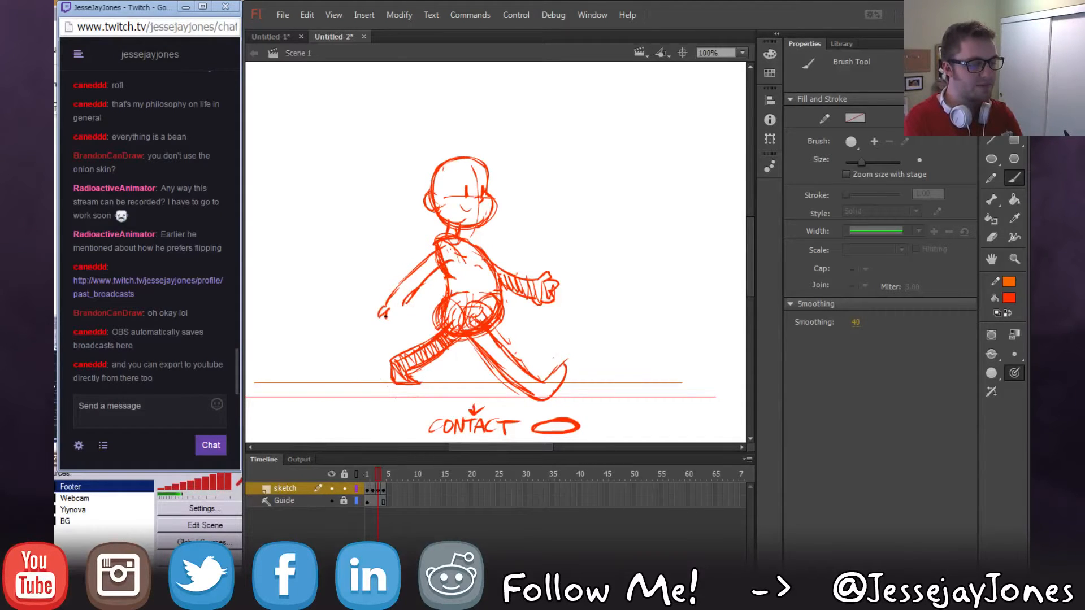
left_click_drag(404, 317, 406, 307)
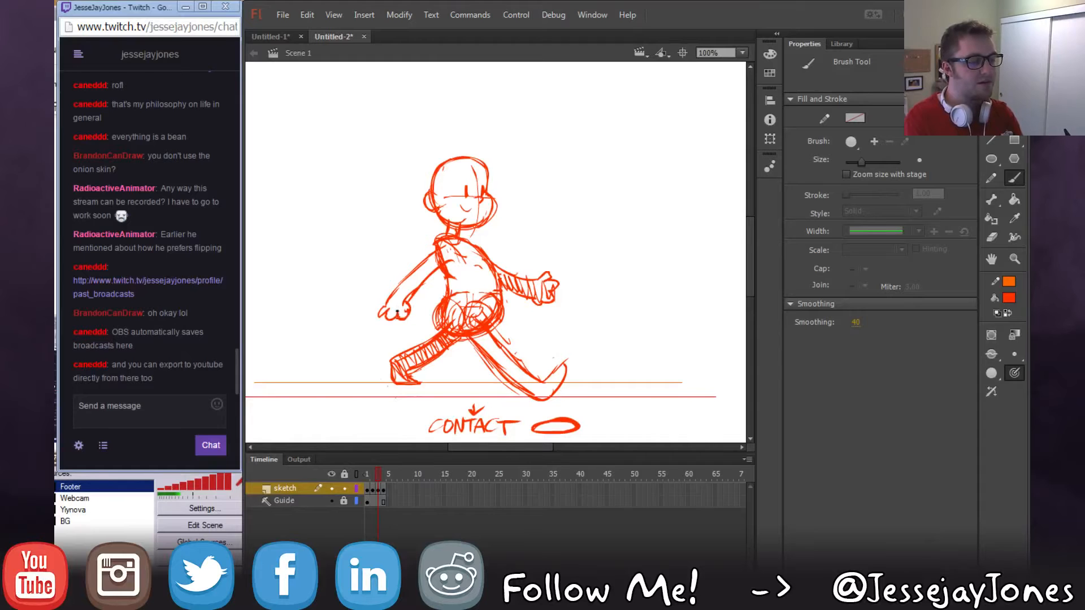
Extend each of the four sketch poses to a two-frame hold, lengthen the Guide layer to frame 8, and scrub through the poses.
key("Return")
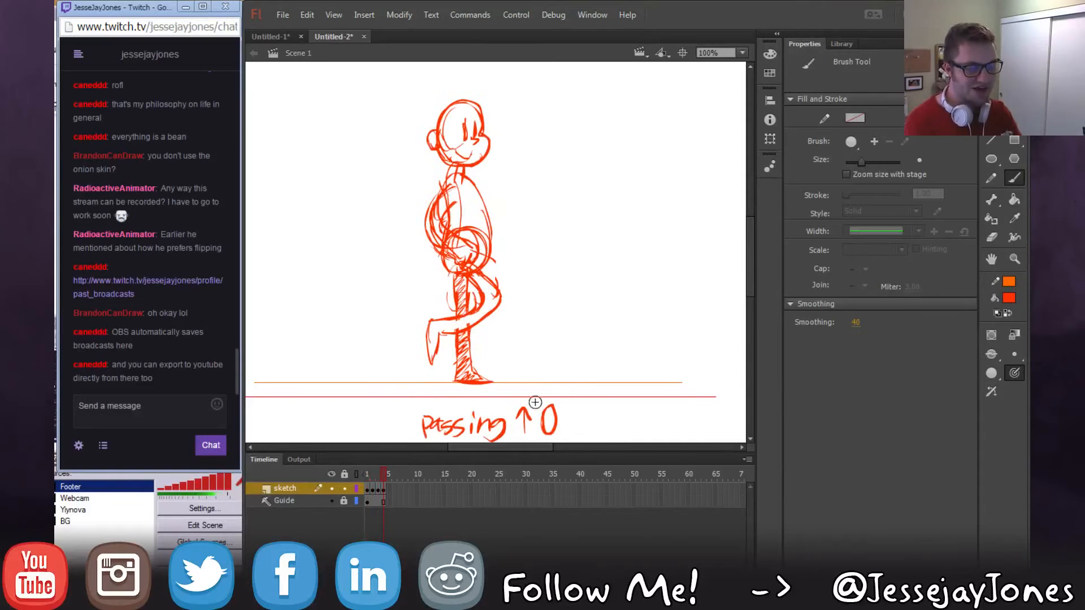
left_click(369, 477)
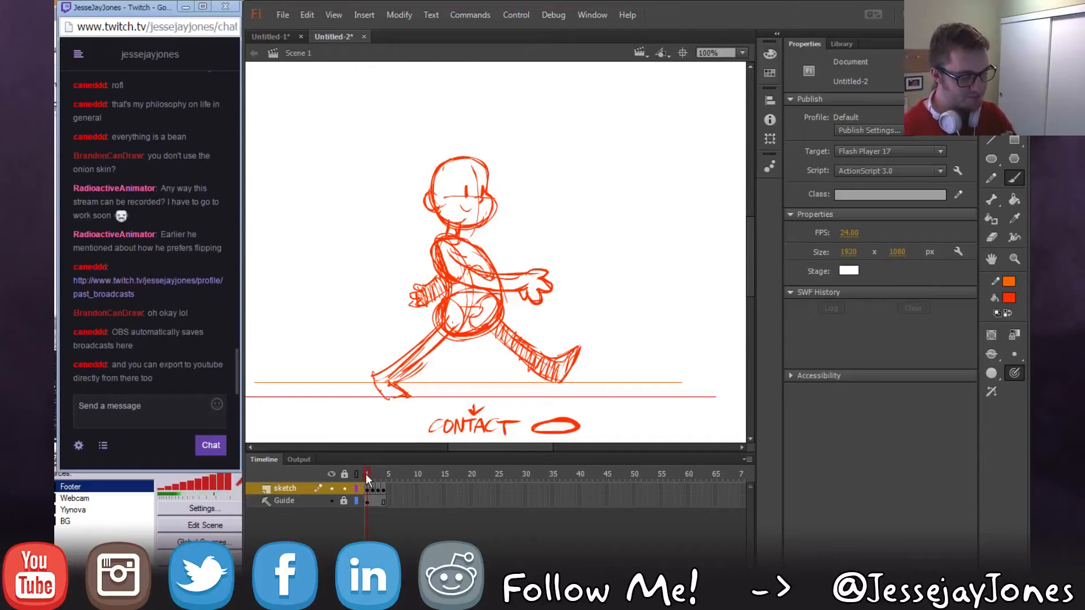
left_click(383, 475)
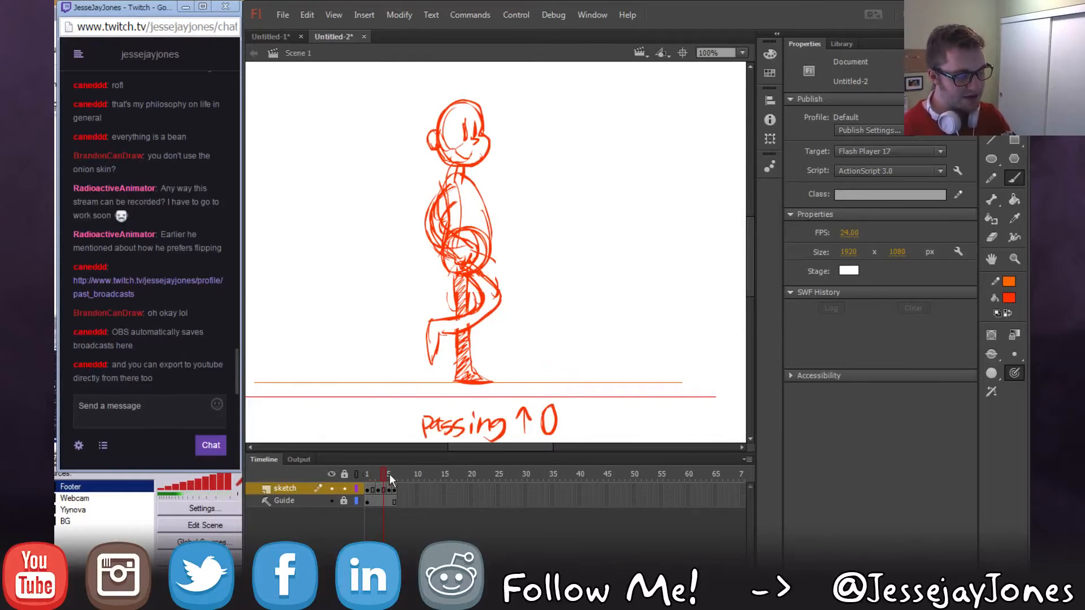
left_click_drag(390, 476, 406, 479)
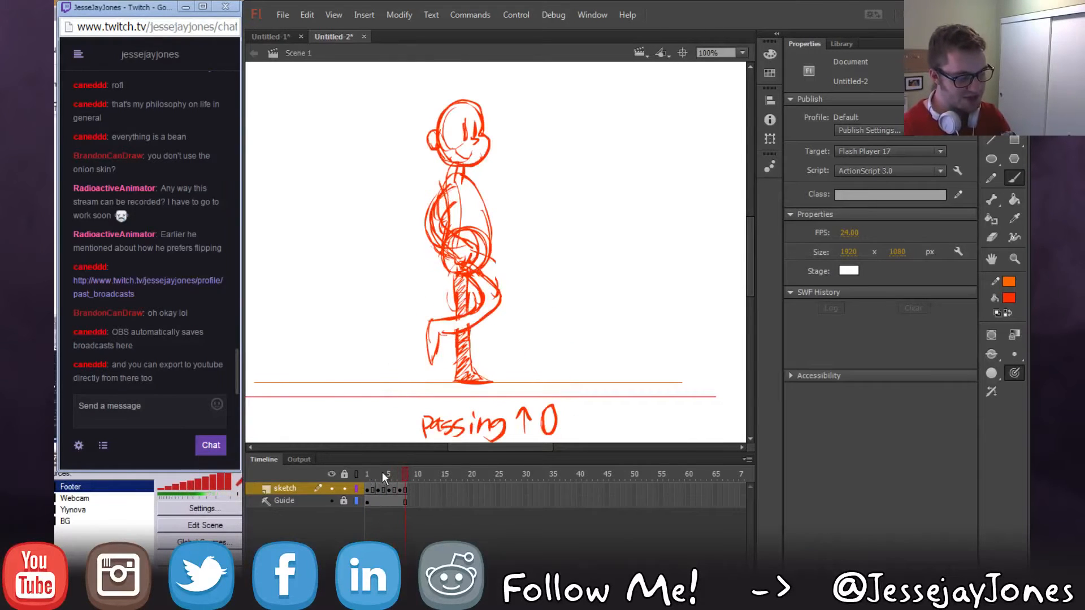
left_click(367, 477)
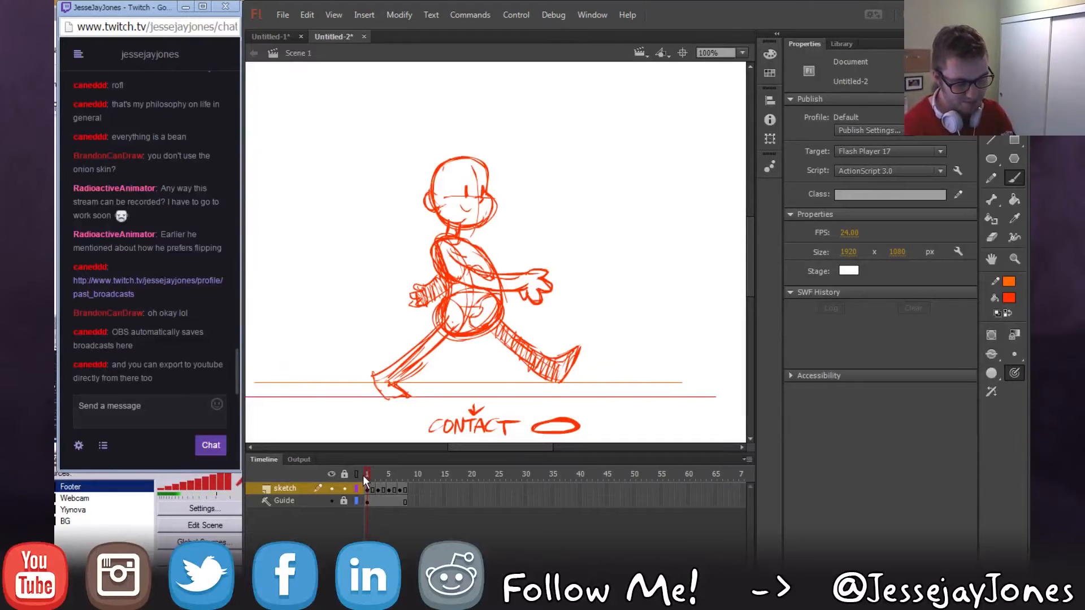
left_click(379, 478)
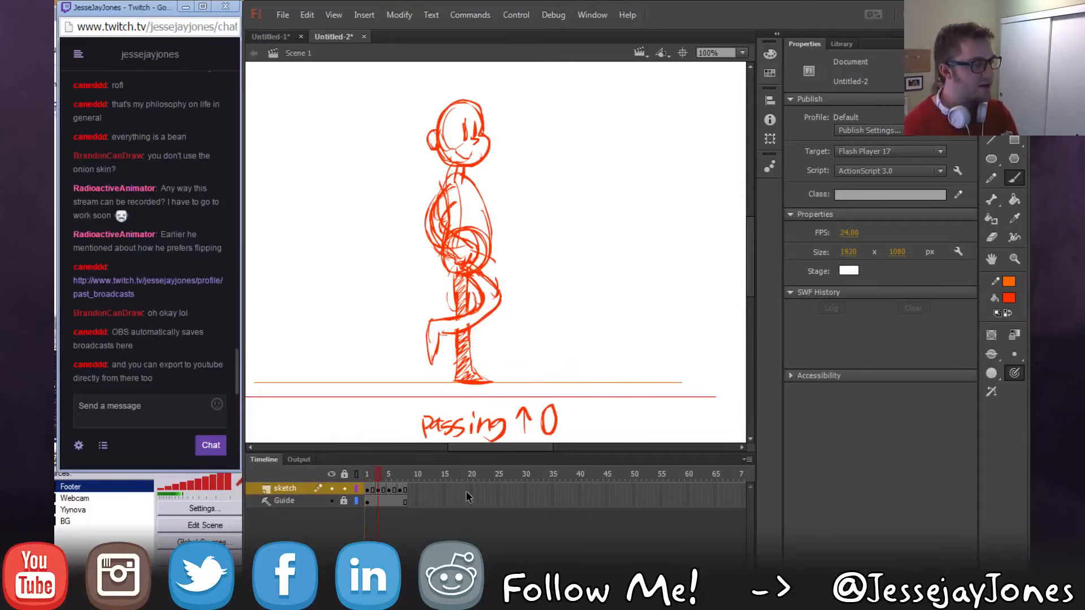
left_click(368, 476)
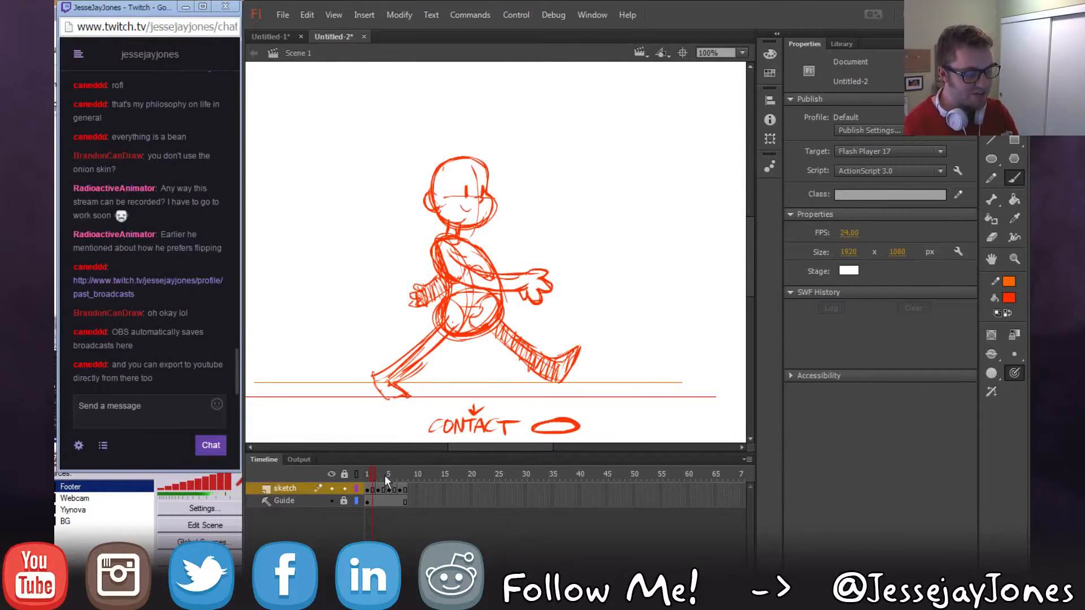
left_click(385, 475)
left_click(364, 476)
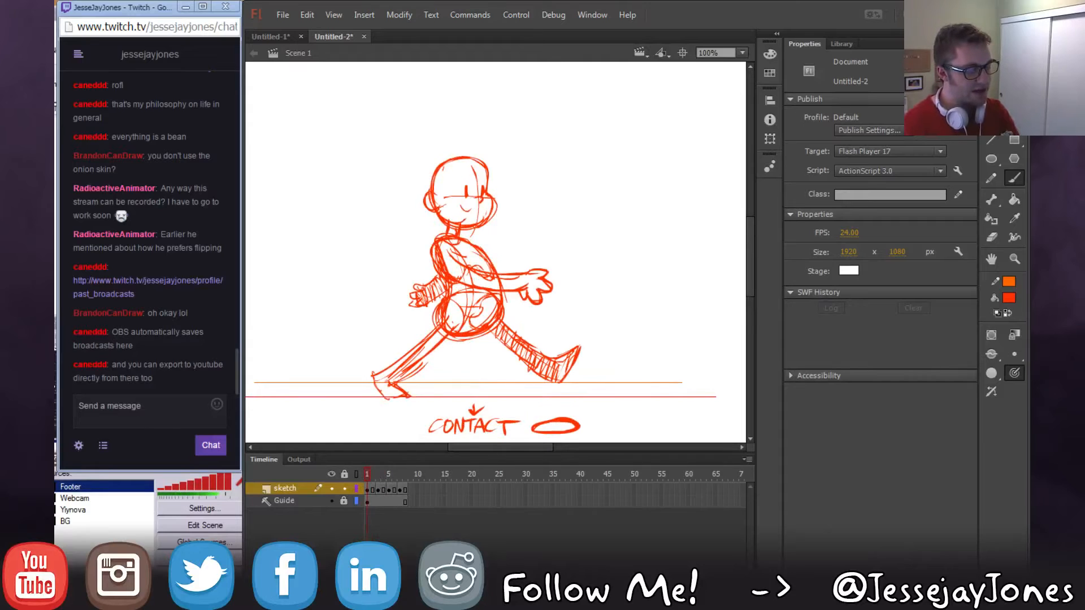
Add a new layer above the sketch layer and draw a red-filled rectangle beneath the trailing foot of the frame 1 contact pose.
left_click(253, 576)
left_click(369, 490)
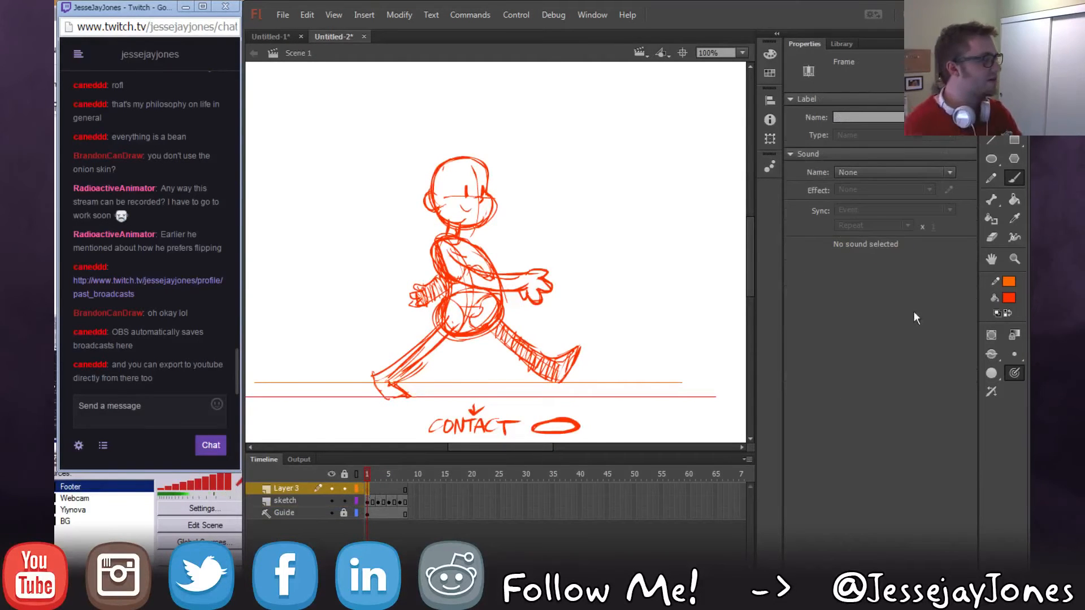
left_click(1014, 141)
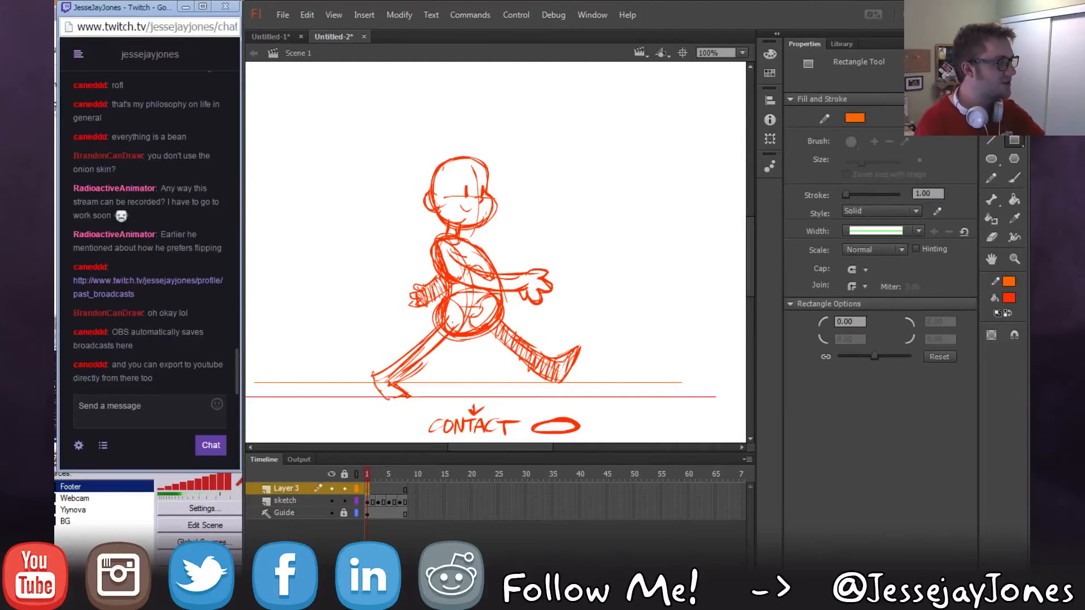
left_click(1010, 298)
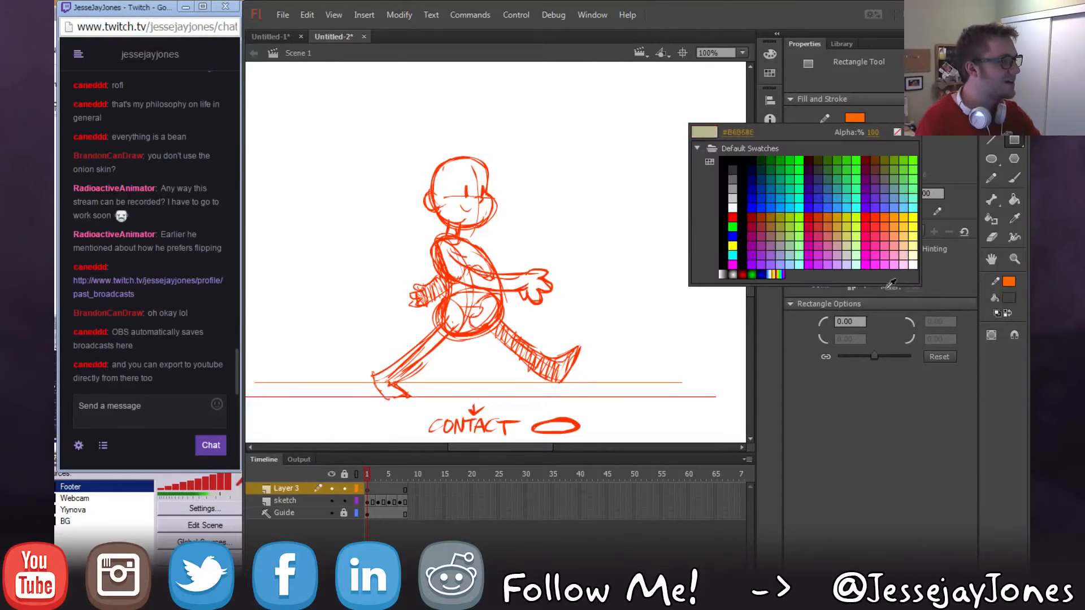
left_click(732, 218)
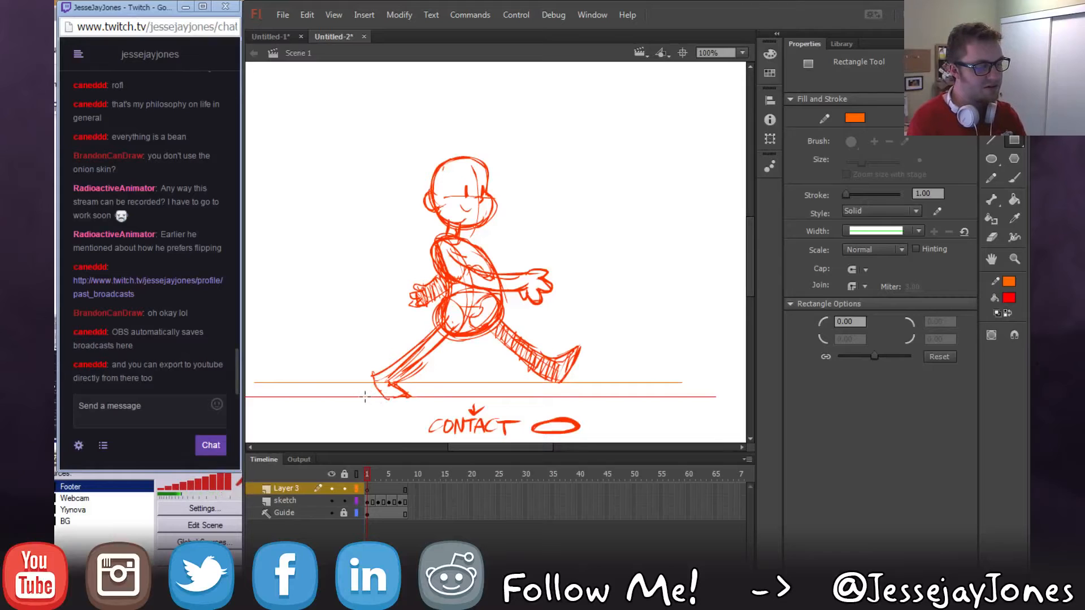
left_click_drag(382, 403, 412, 412)
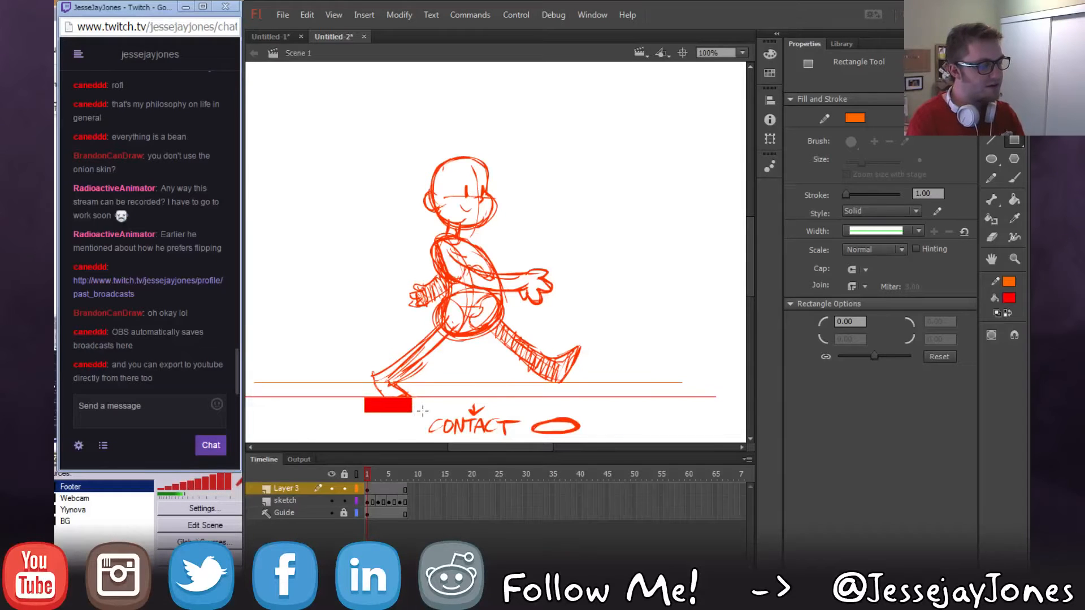
key("v")
Rename the layer holding the red rectangle to "F foot".
left_click(293, 490)
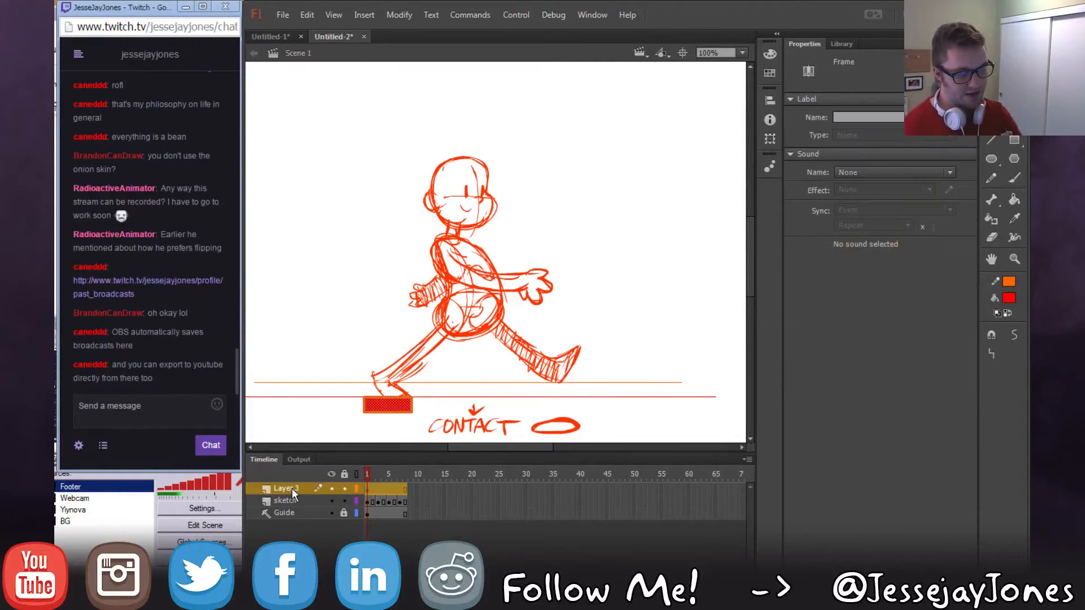
double_click(292, 489)
left_click_drag(305, 488, 266, 493)
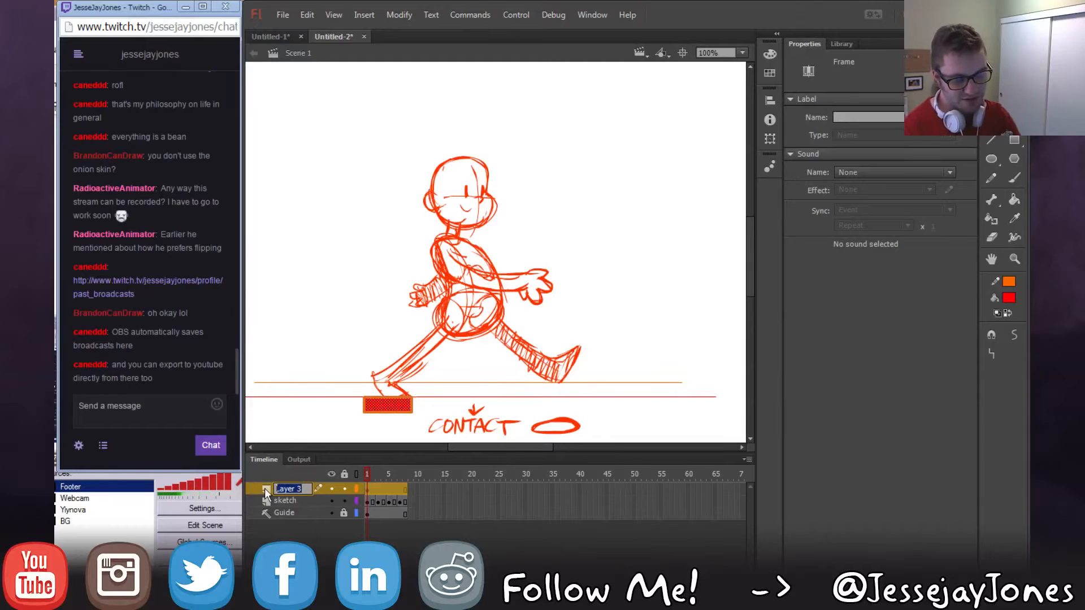
type("F foot")
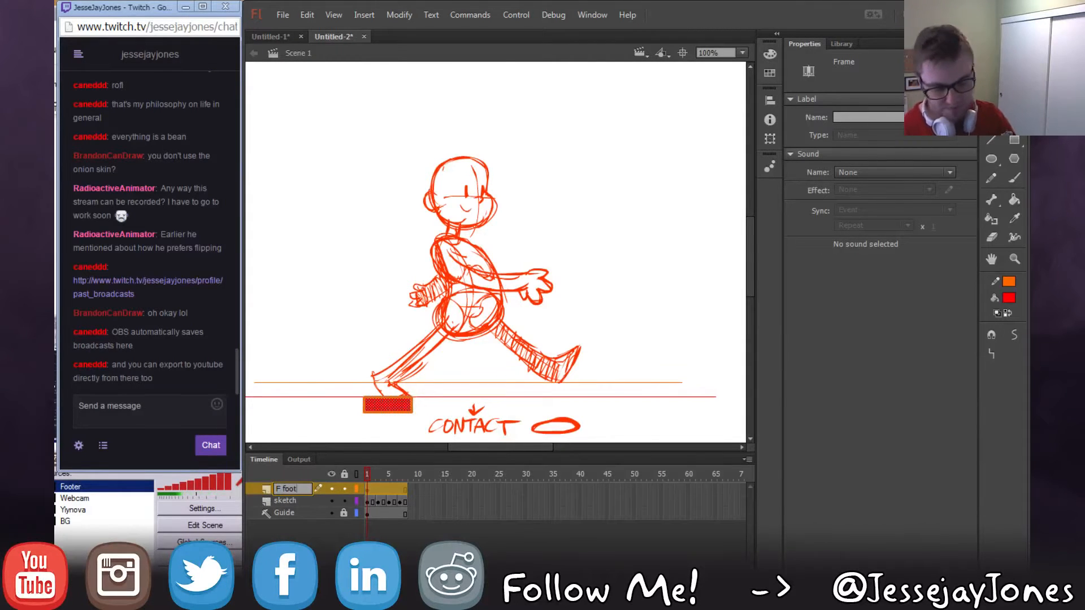
key("Return")
Add another layer and draw a blue rectangle without stroke, about 53 by 18 px, beneath the hatched leading foot on frame 1.
left_click(254, 574)
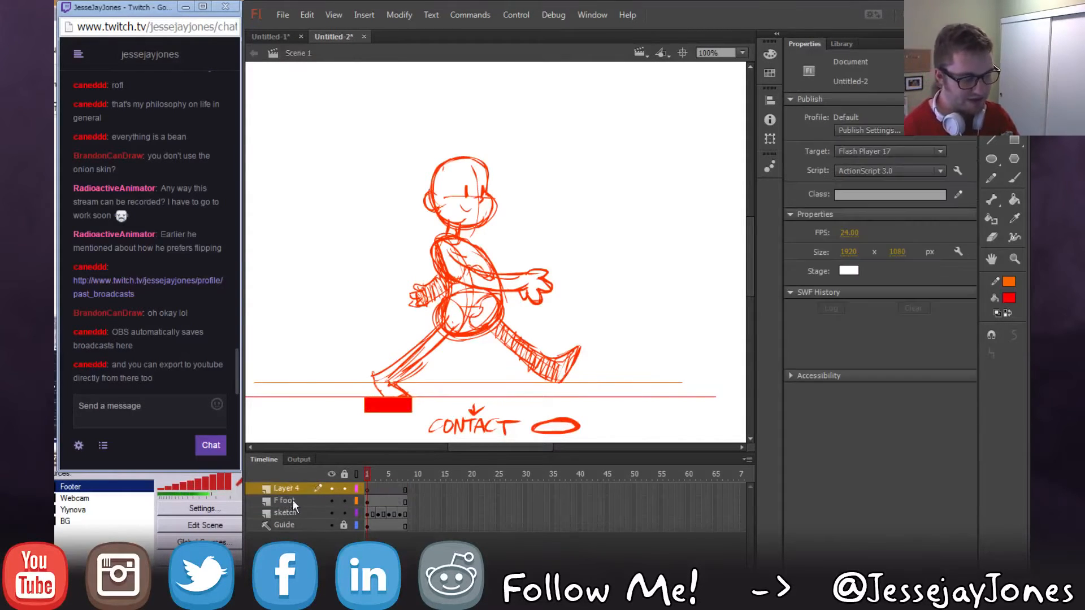
left_click(290, 490)
left_click(1008, 297)
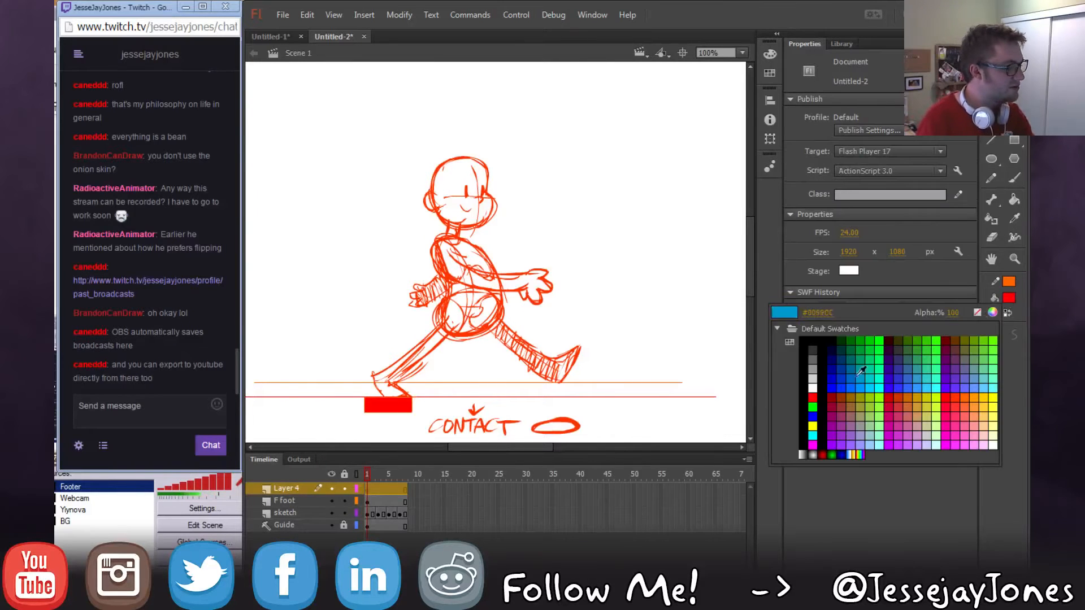
left_click(813, 399)
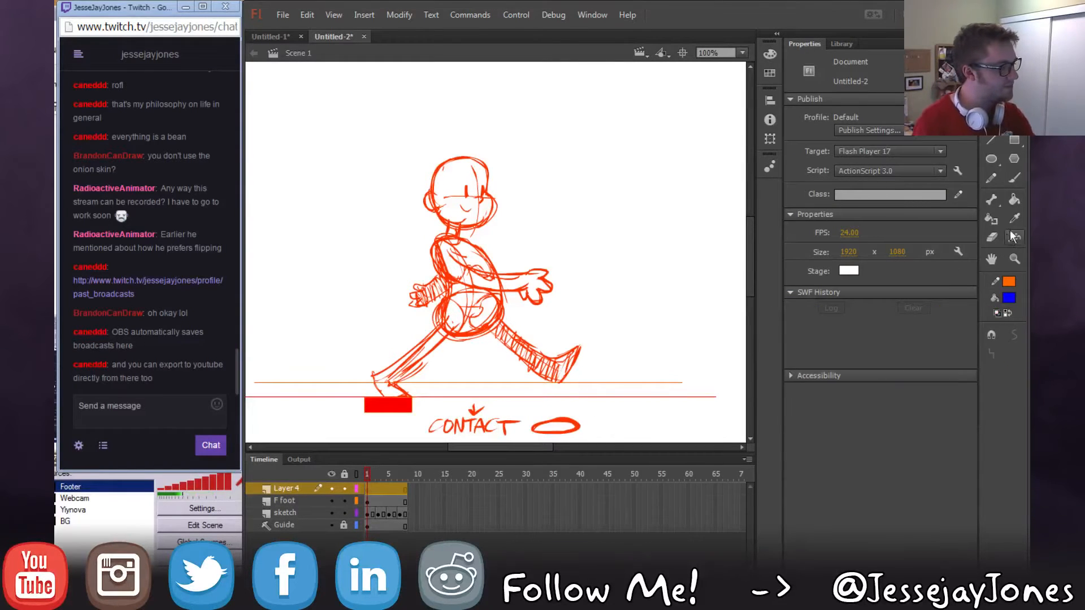
left_click(1014, 141)
left_click(1009, 281)
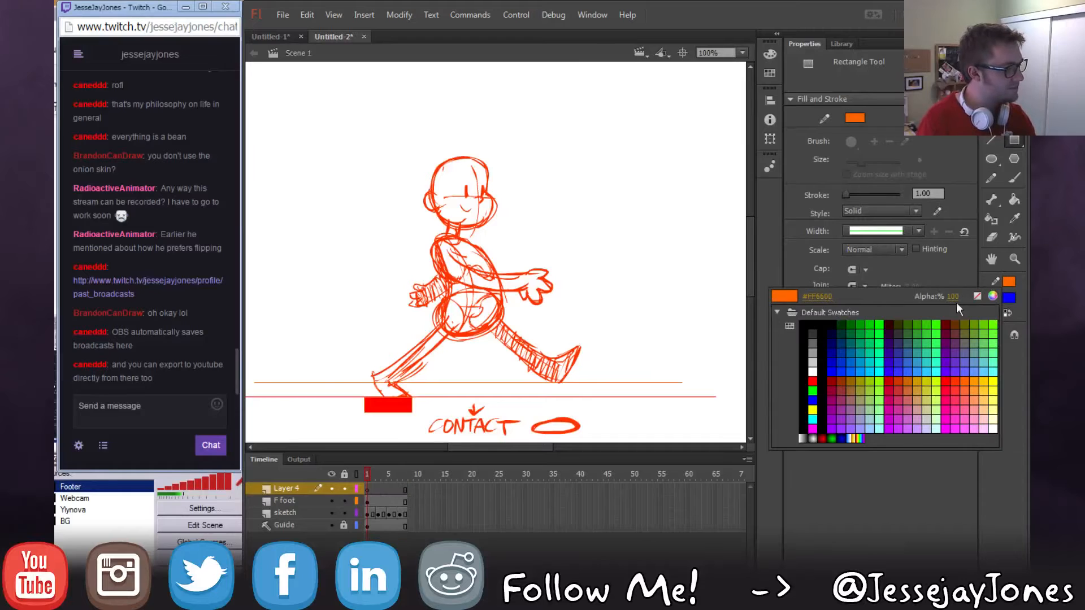
left_click(977, 296)
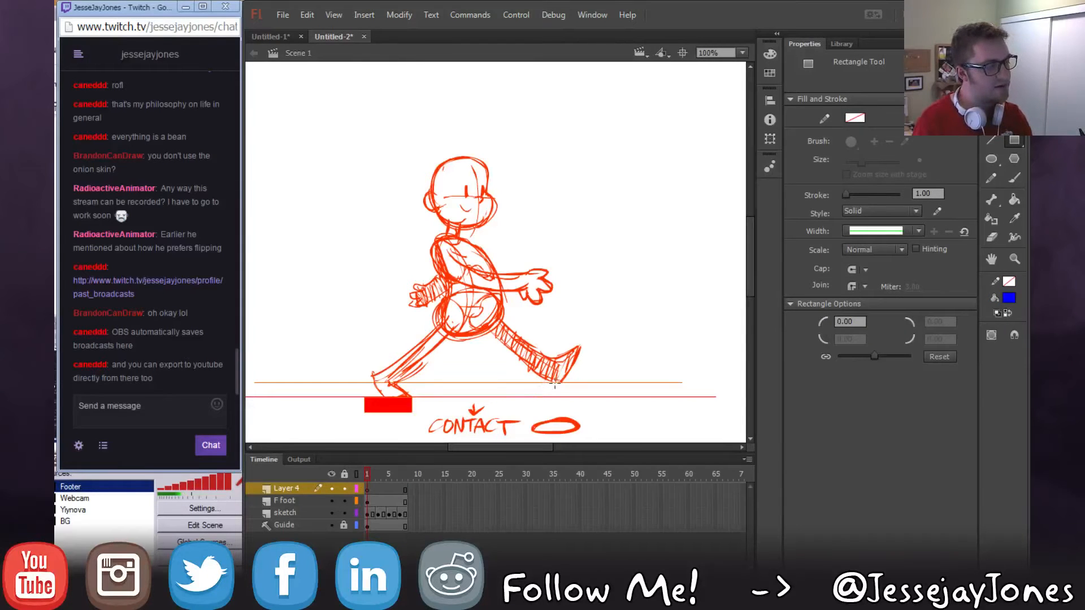
left_click_drag(553, 386, 589, 395)
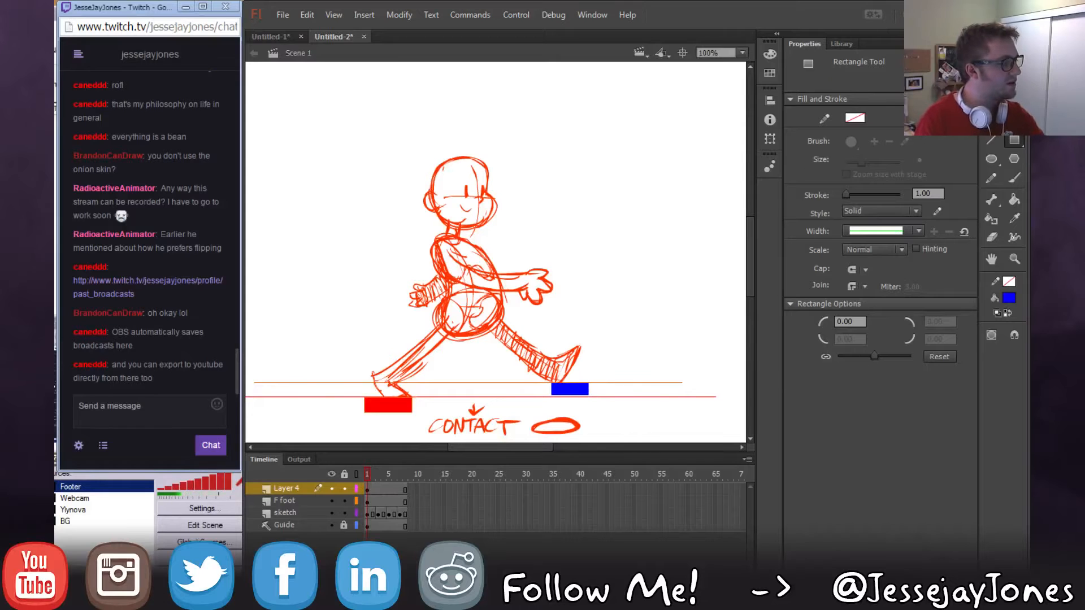
key("v")
left_click(571, 391)
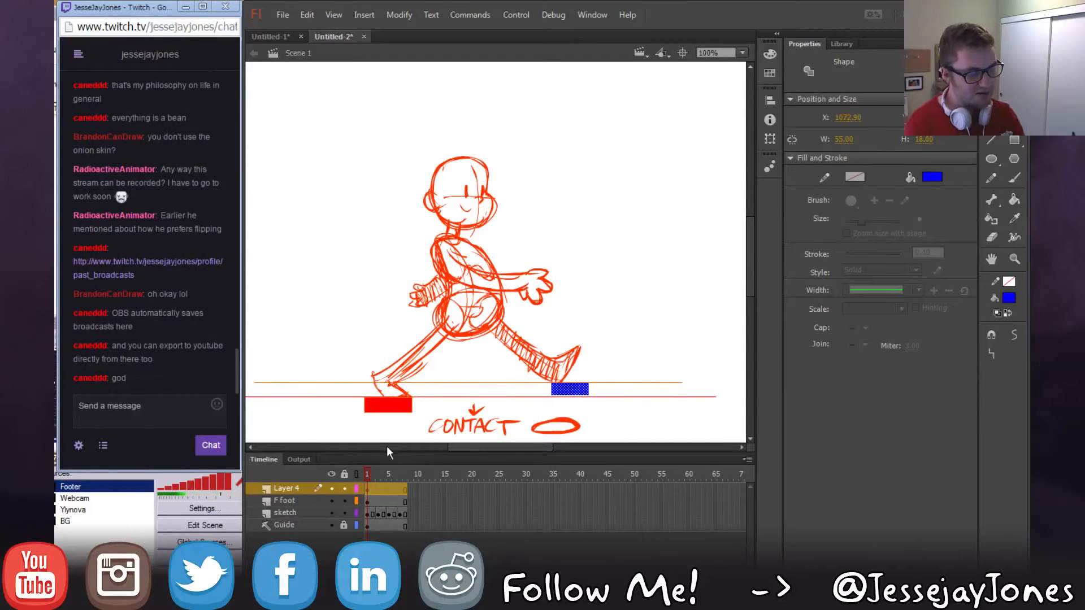
Rename the layer holding the blue rectangle to "B foot".
double_click(287, 488)
type("B foot")
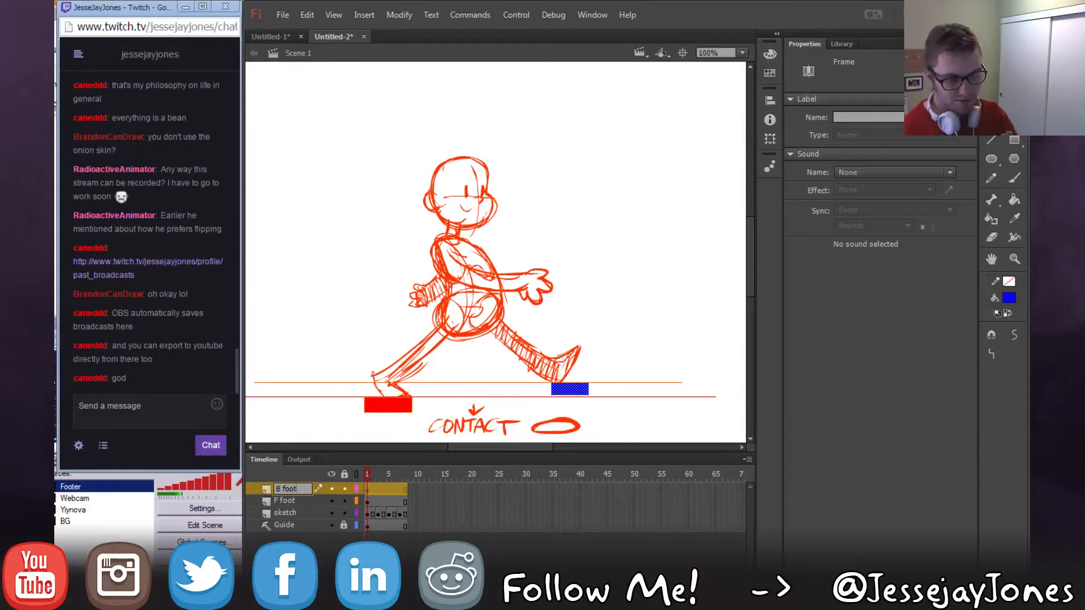
key("Return")
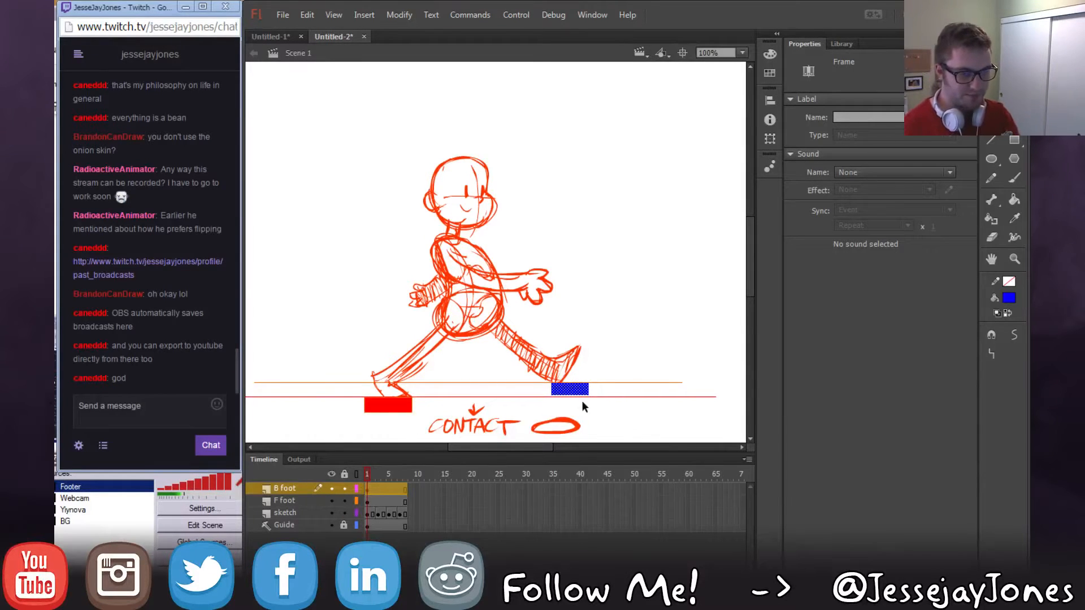
Create classic tweens on the F foot and B foot layers, turning the red and blue blocks into tweened instances.
left_click(367, 502)
right_click(366, 502)
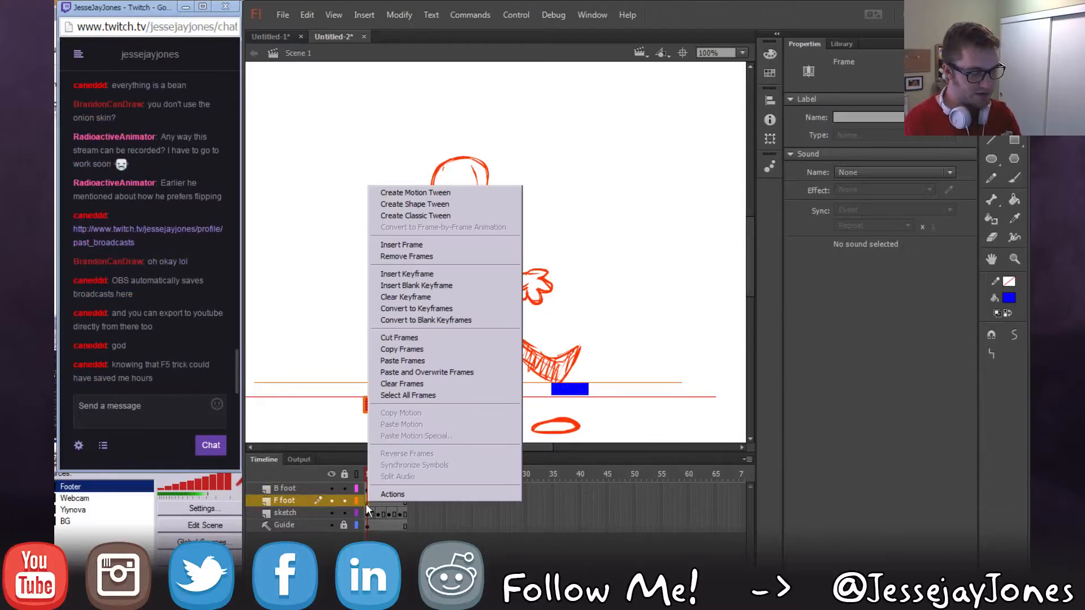
left_click(441, 216)
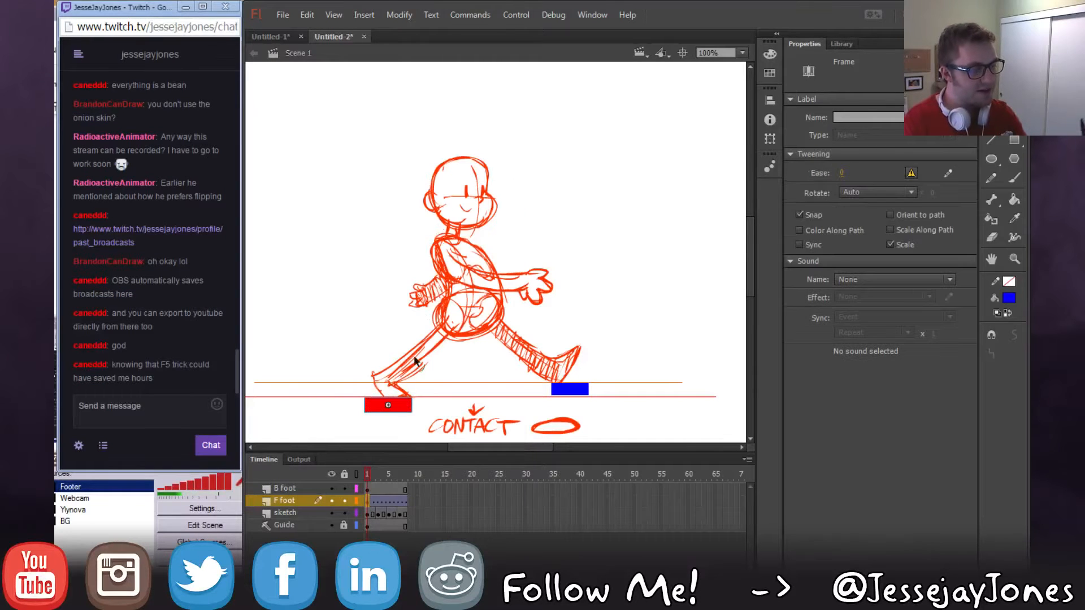
right_click(369, 488)
left_click(433, 207)
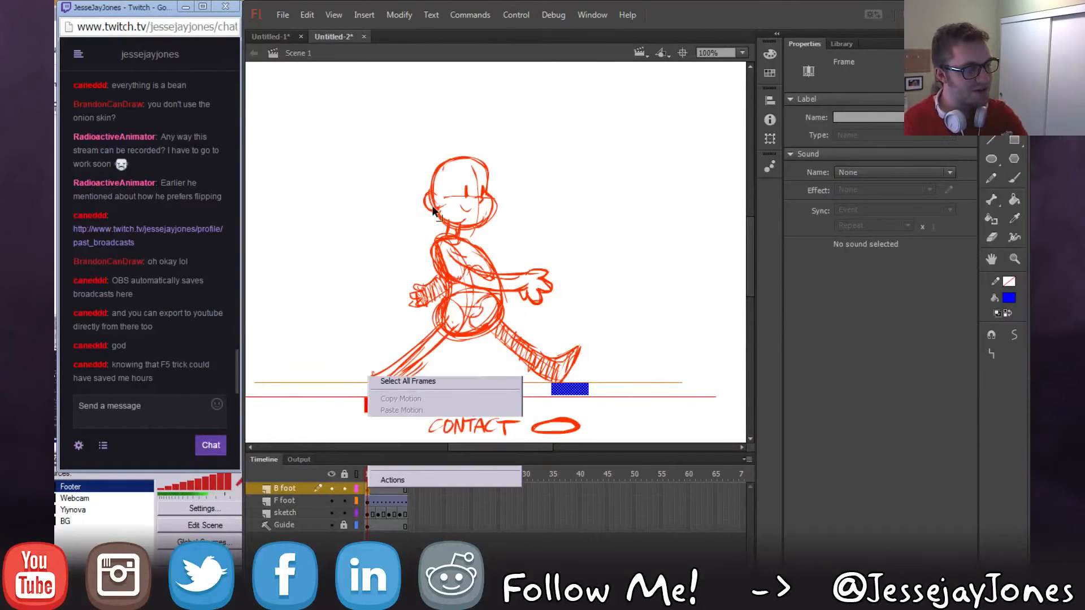
left_click(583, 395)
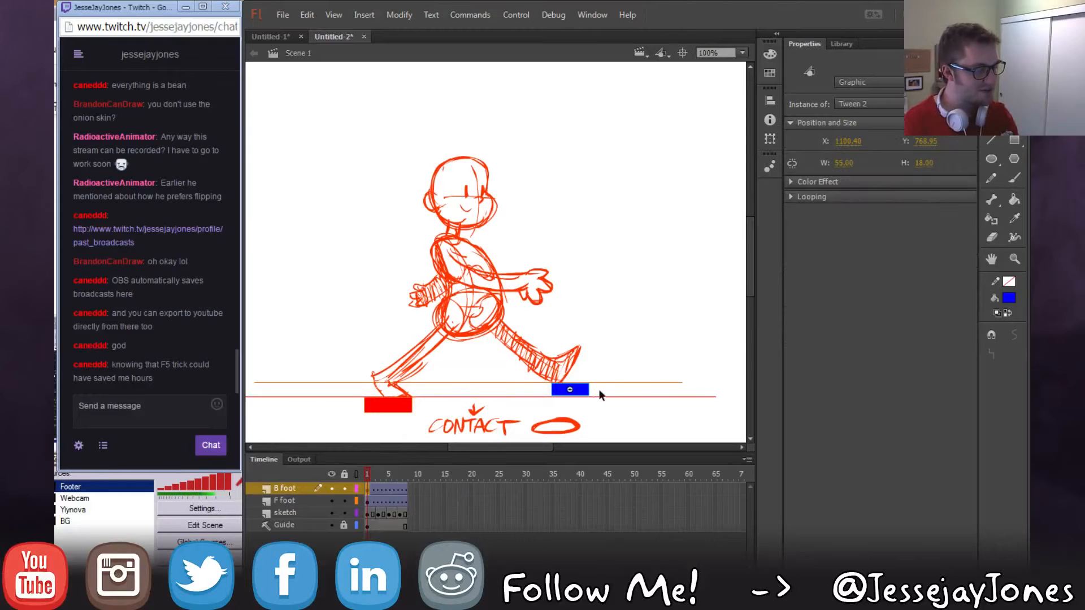
left_click(408, 408)
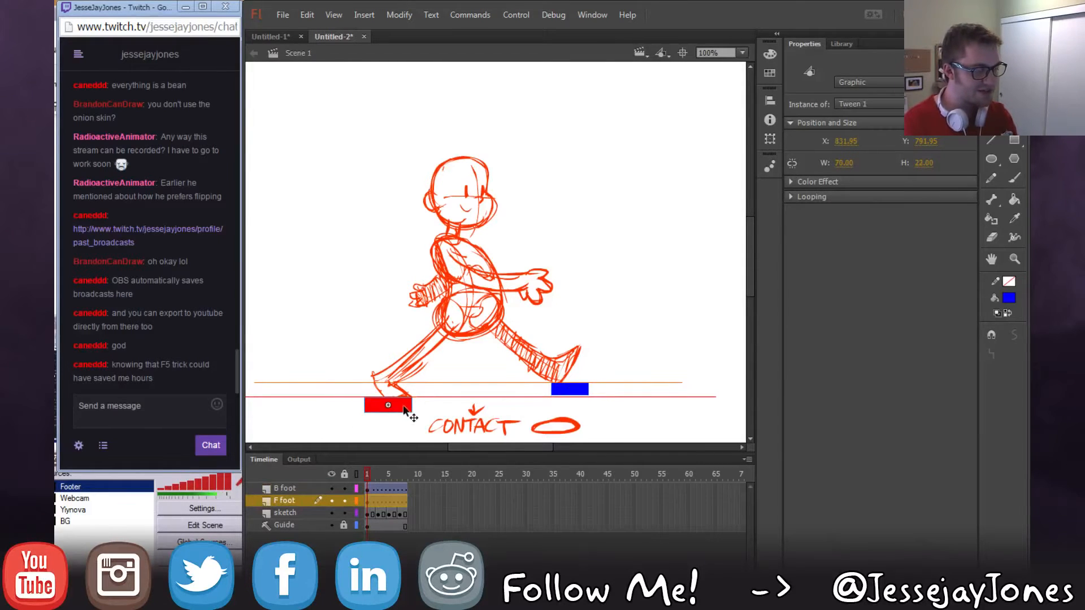
left_click(579, 390)
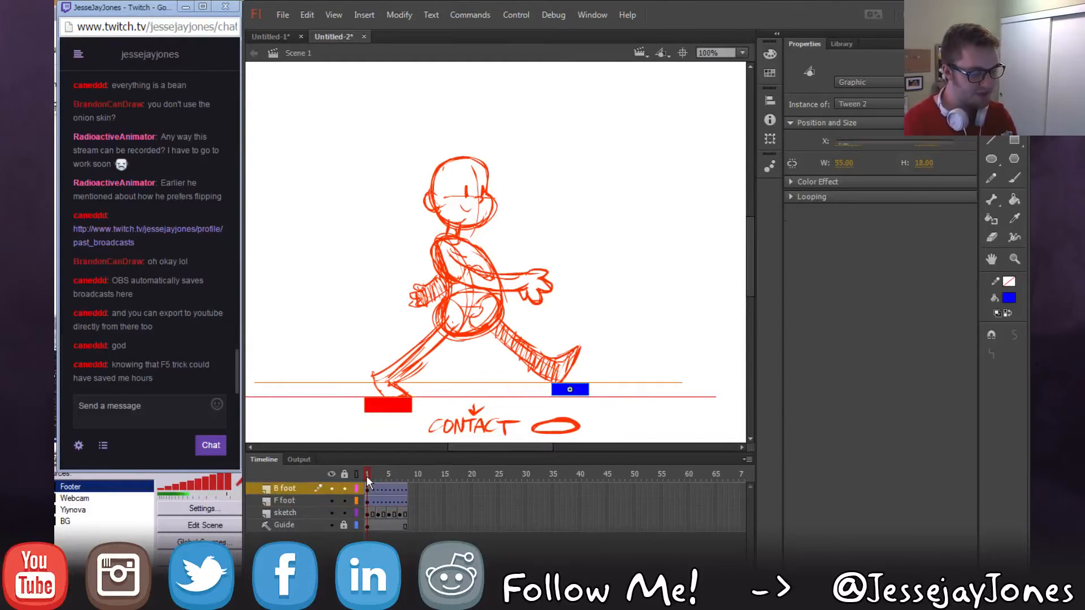
Add keyframes at frame 5 on both foot layers and move the blue block horizontally beneath the hatched trailing foot.
left_click_drag(366, 475, 390, 489)
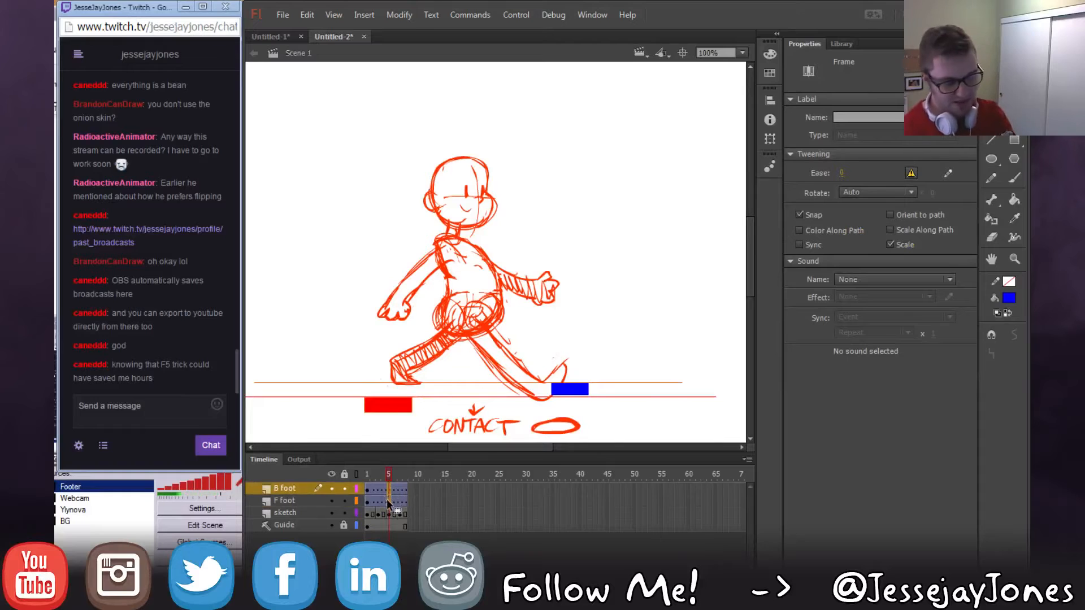
key("F6")
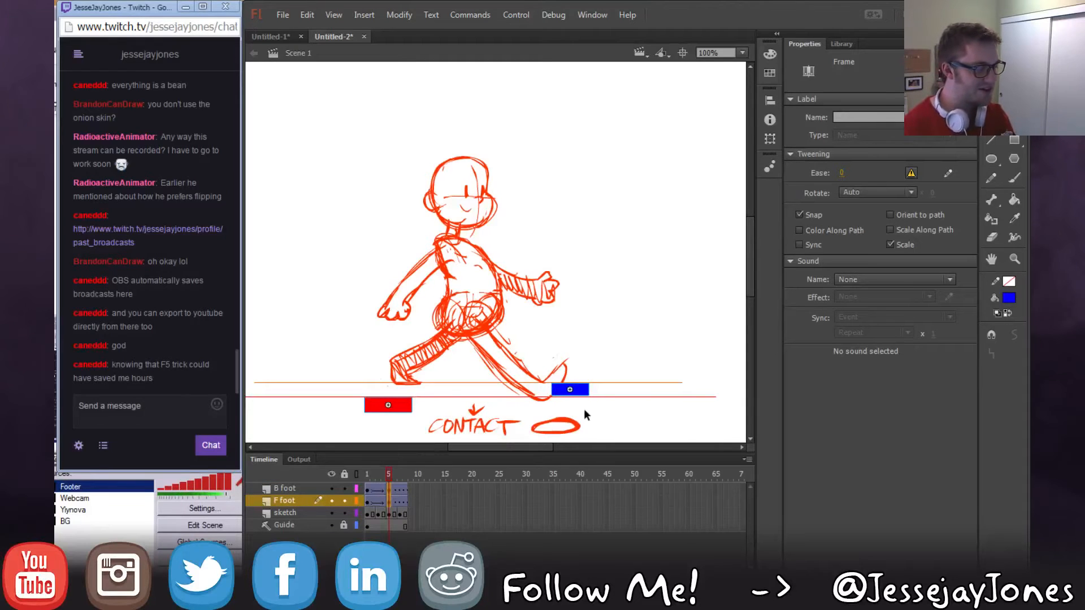
left_click(598, 395)
left_click(581, 391)
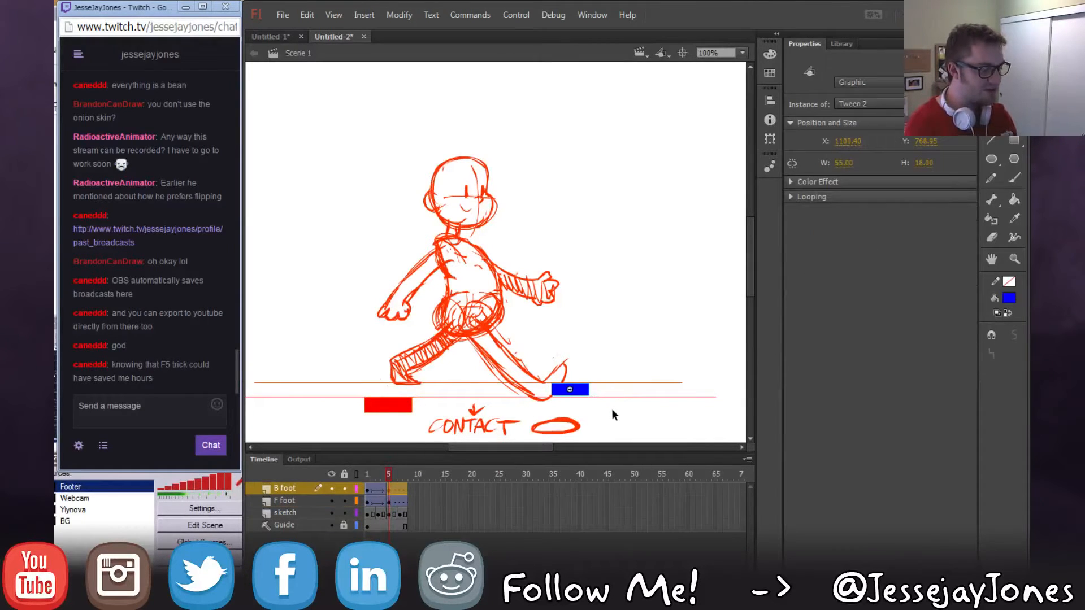
key("shift+Left")
key("shift+Left")
key("shift+Left")
key("shift+Left")
key("shift+Left")
key("shift+Left")
key("shift+Left")
key("shift+Left")
key("shift+Left")
key("shift+Left")
key("shift+Left")
key("shift+Left")
key("shift+Left")
key("shift+Left")
key("shift+Left")
key("shift+Left")
key("shift+Left")
key("shift+Left")
key("shift+Left")
key("shift+Left")
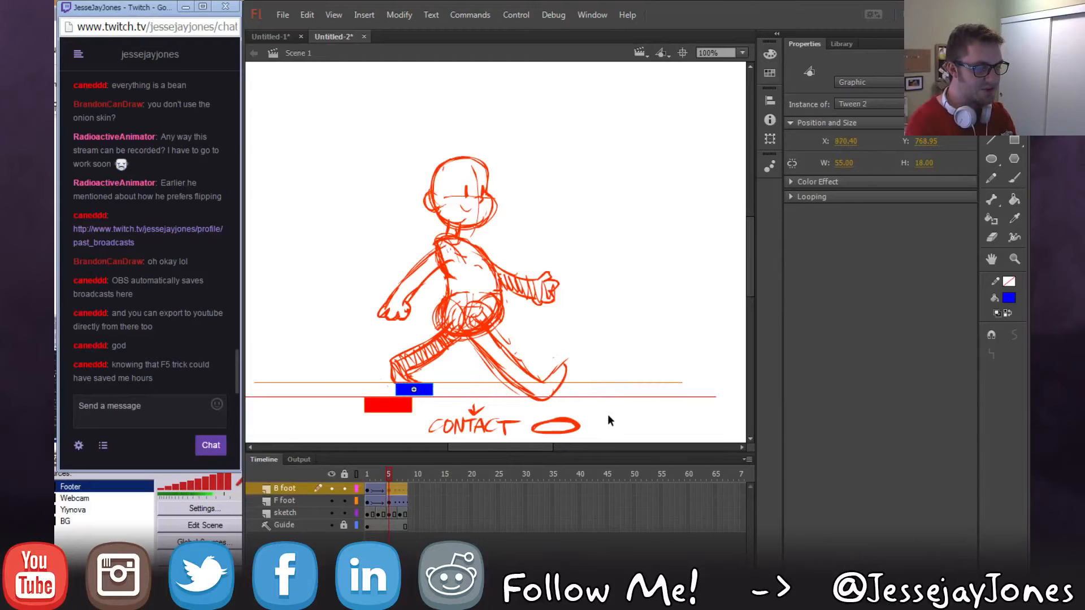
key("shift+Left")
key("shift+Left")
Move the red block on frame 5 horizontally beneath the unhatched leading foot, to X 1071.95.
left_click(407, 407)
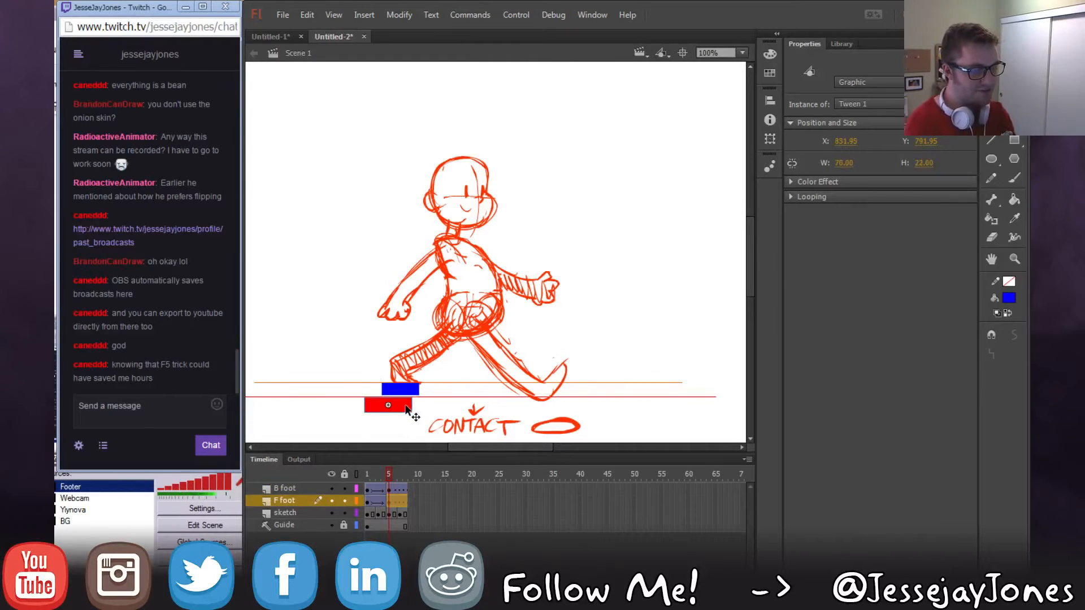
key("shift+Right")
key("shift+Right")
key("shift+Right")
key("shift+Right")
key("shift+Right")
key("shift+Right")
key("shift+Right")
key("shift+Right")
key("shift+Right")
key("shift+Right")
key("shift+Right")
key("shift+Right")
key("shift+Right")
key("shift+Right")
key("shift+Right")
key("shift+Right")
key("shift+Right")
key("shift+Right")
key("shift+Right")
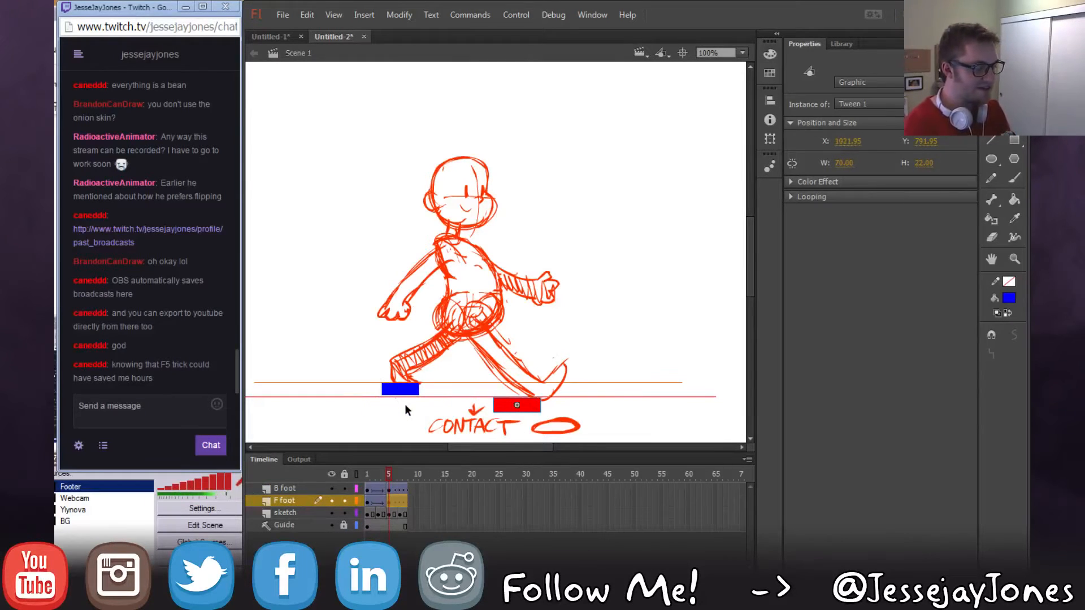
key("shift+Right")
key("shift+Right")
key("shift+Right")
key("shift+Right")
key("shift+Right")
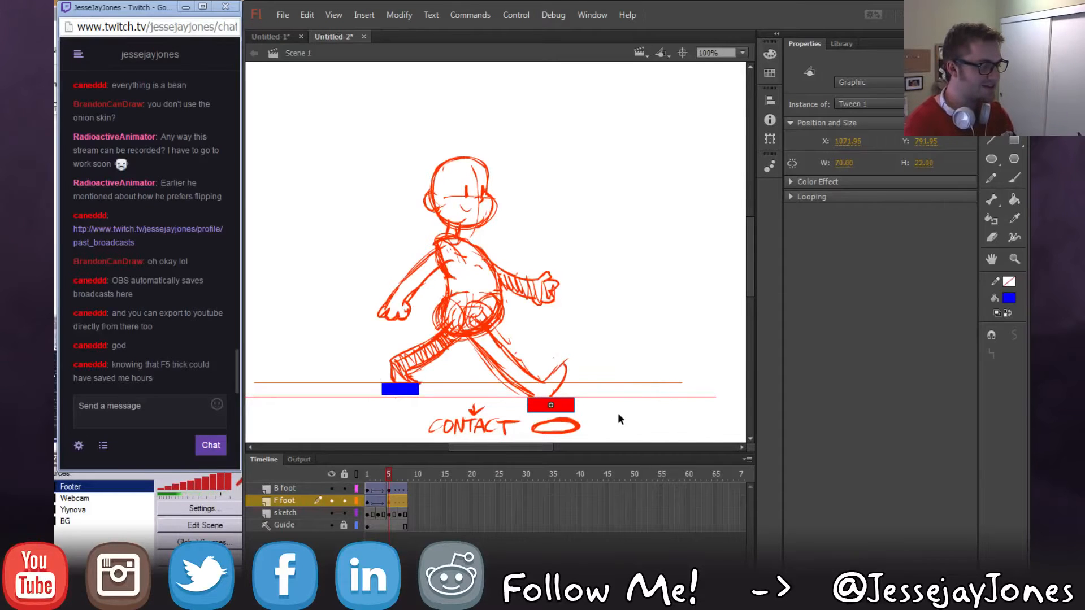
left_click(617, 413)
Copy the frame 1 foot-block and contact-pose keyframes to the end of the foot and sketch layers to close the loop.
left_click(370, 499)
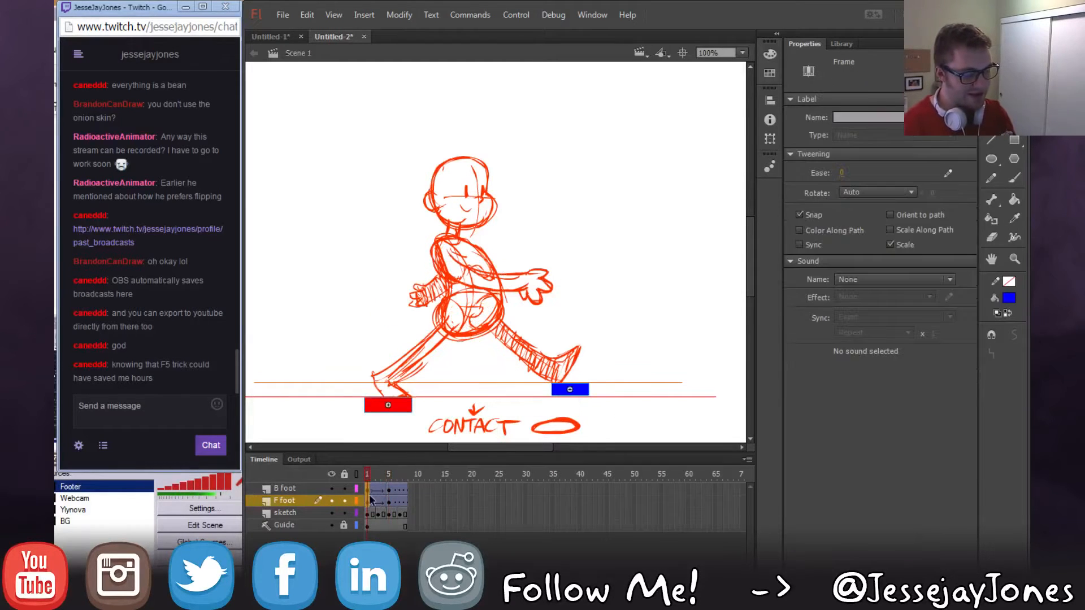
left_click(414, 495)
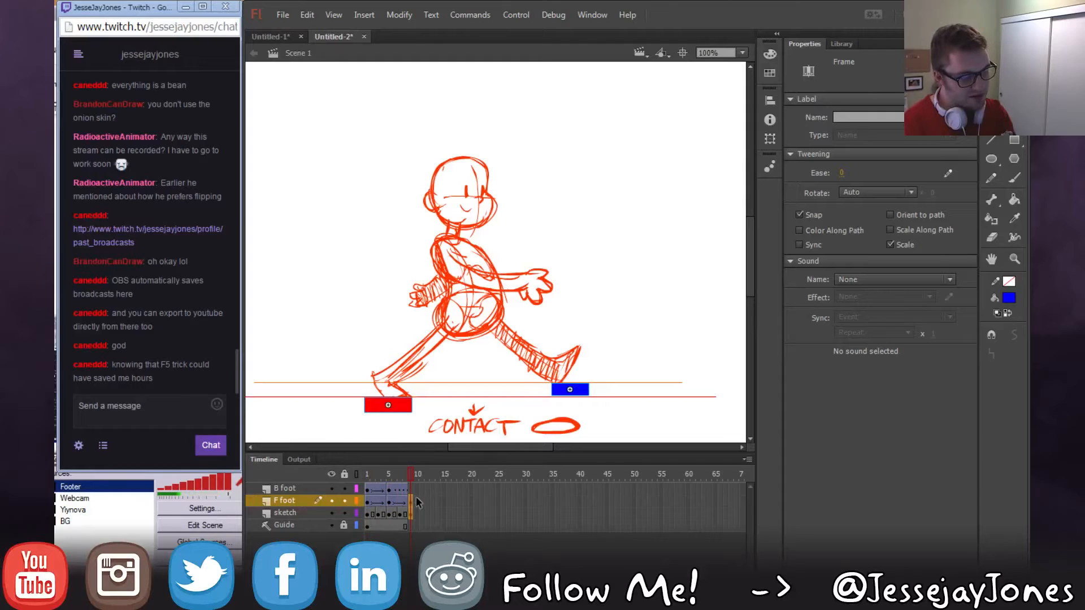
mouse_move(412, 487)
left_mouse_down()
mouse_move(363, 480)
mouse_move(418, 486)
mouse_move(368, 486)
mouse_move(416, 475)
mouse_move(375, 480)
mouse_move(388, 484)
left_mouse_up()
left_click(417, 515)
left_click(412, 515)
left_click(417, 515)
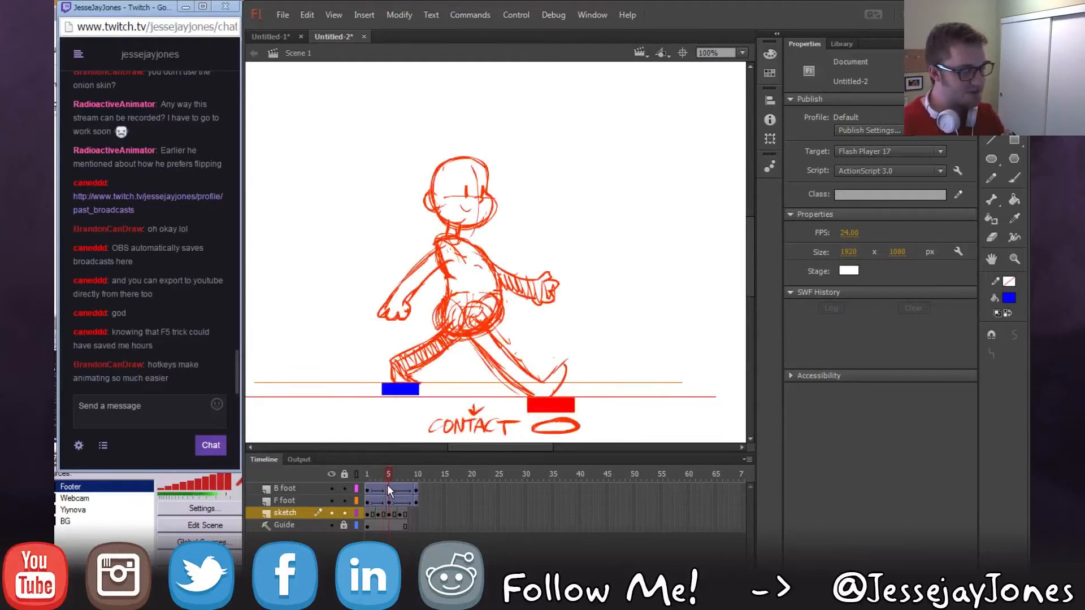
left_click(370, 515)
left_click_drag(370, 514, 421, 516)
Insert extra frames after each pose across the layers, placing the second contact on frame 9 and the closing contact on frame 18.
mouse_move(411, 474)
left_mouse_down()
mouse_move(382, 485)
mouse_move(375, 474)
mouse_move(399, 478)
left_mouse_up()
key("F5")
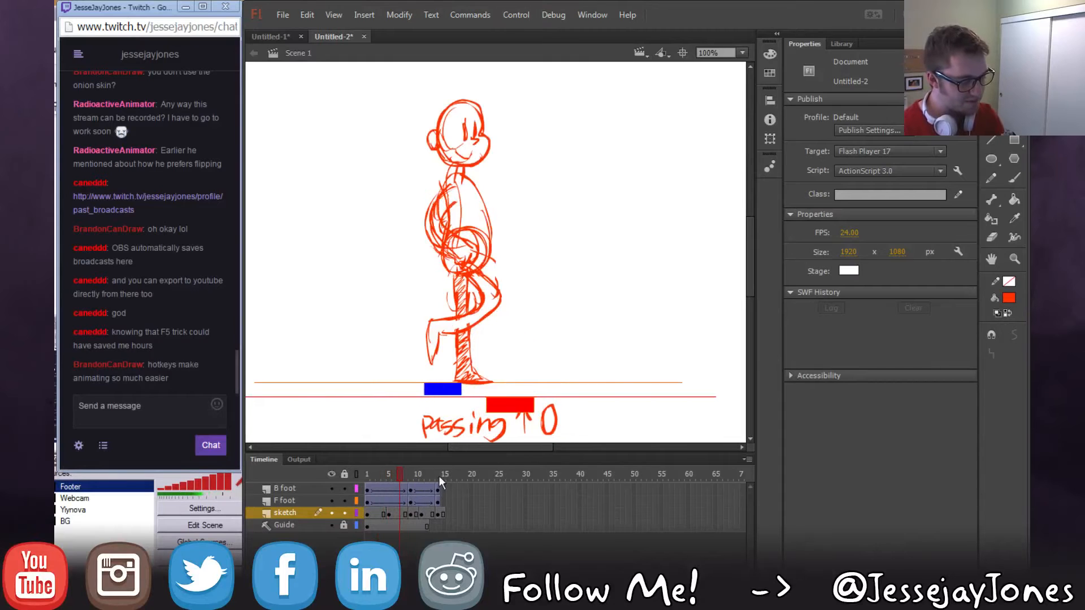
left_click(418, 476)
key("F5")
key("F5")
left_click(440, 474)
key("F5")
key("F5")
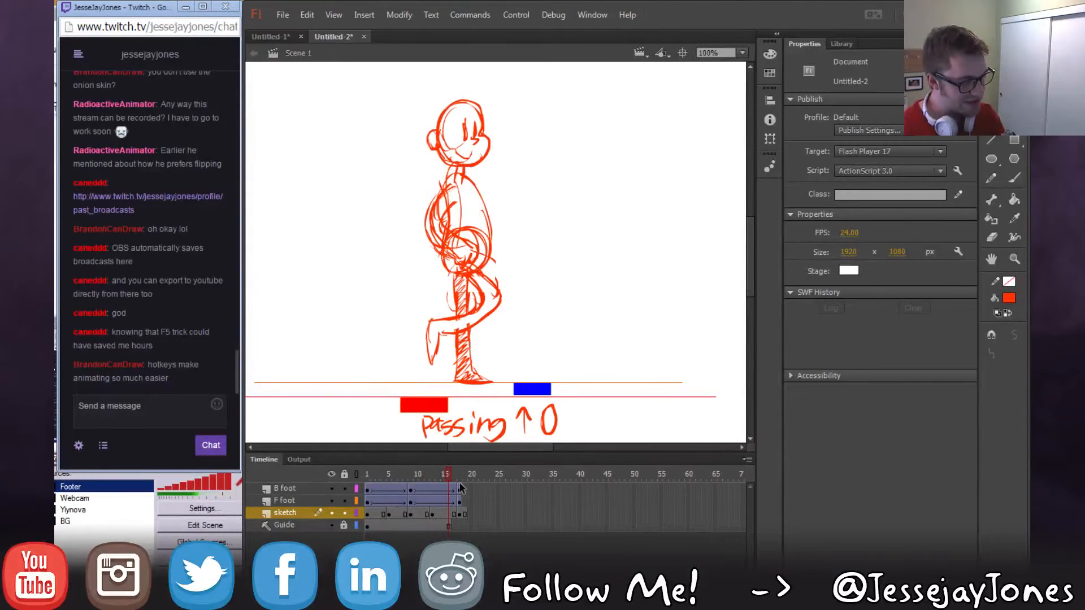
Remove the surplus frames past frame 18 and extend the Guide layer to frame 18.
left_click_drag(465, 487, 479, 525)
key("shift+F5")
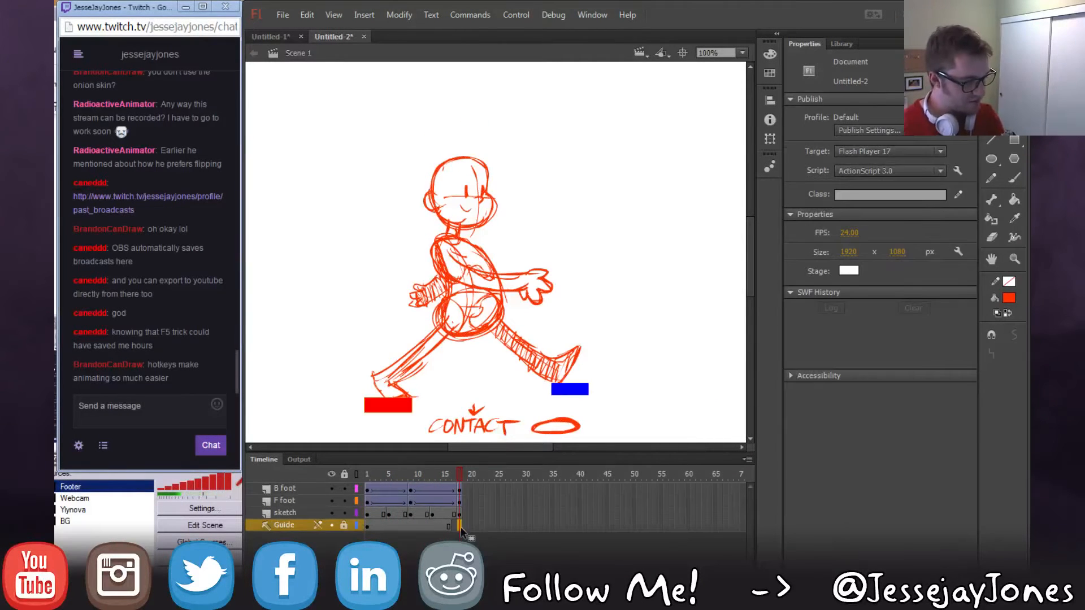
left_click_drag(455, 473, 361, 478)
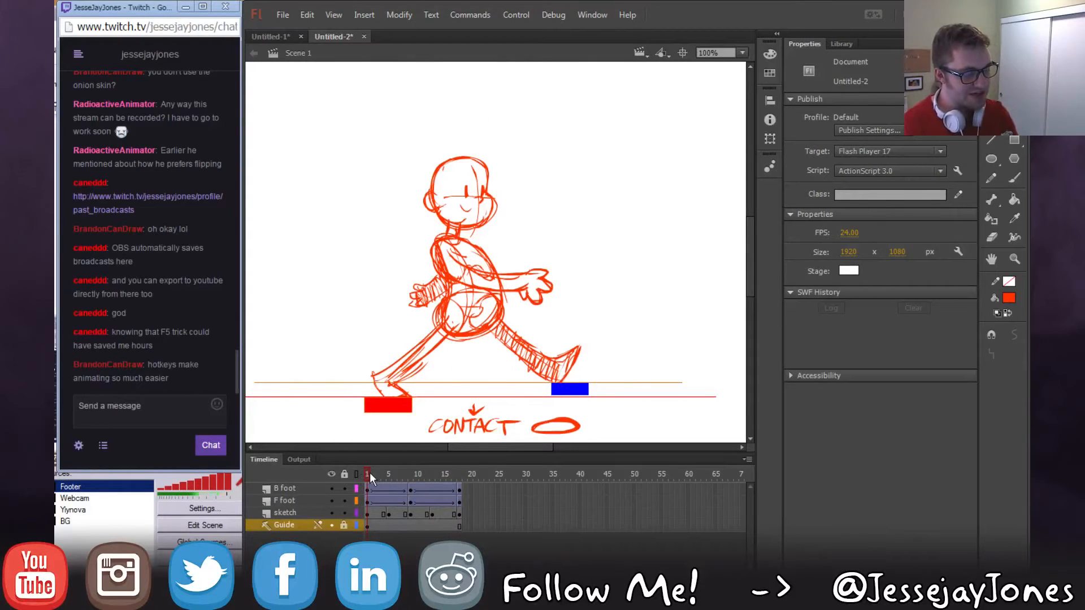
Insert a blank keyframe at frame 3 on the sketch layer and brush the label "weight" beneath the ground lines.
left_click_drag(368, 472, 378, 477)
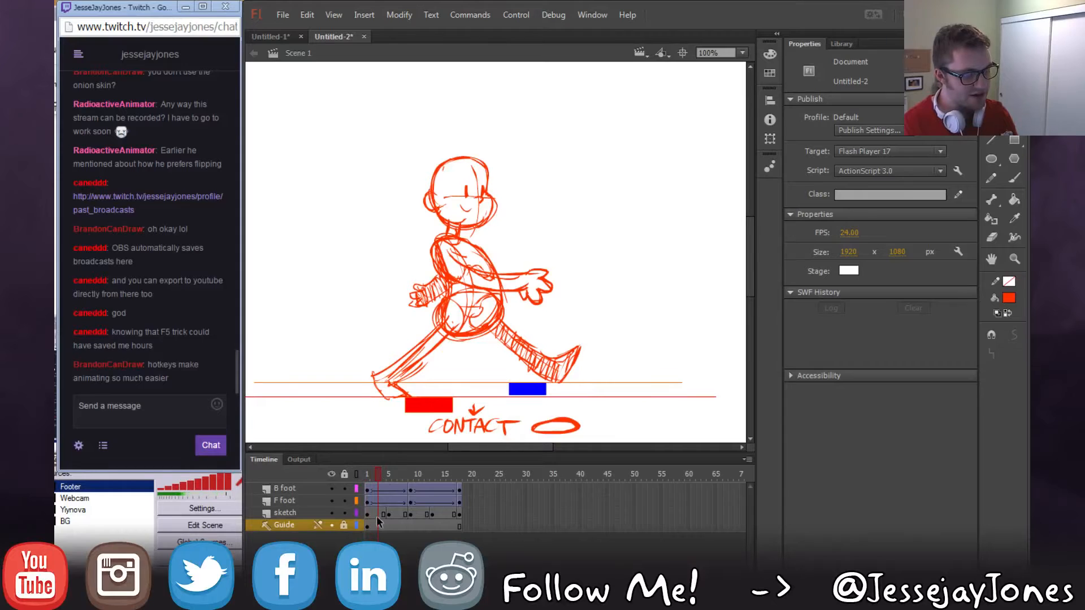
left_click(378, 514)
key("F7")
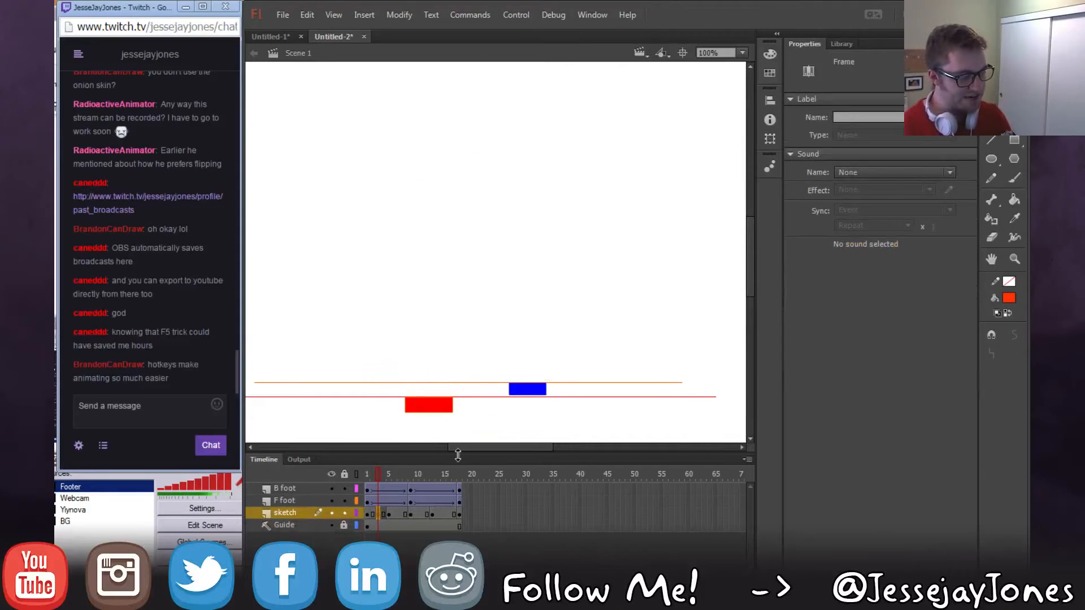
left_click(1015, 177)
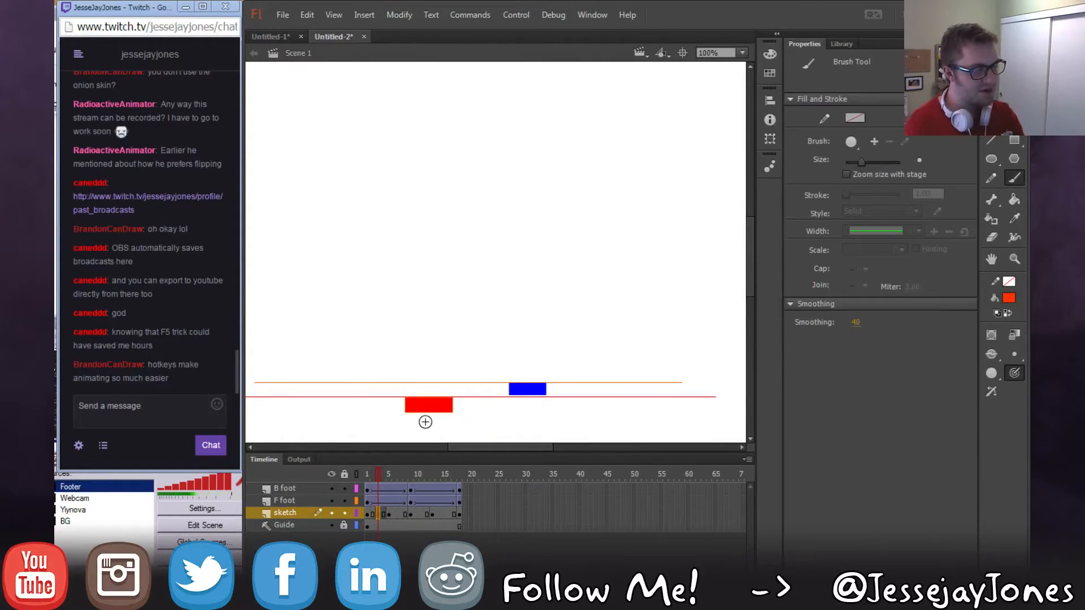
mouse_move(419, 425)
left_mouse_down()
mouse_move(471, 429)
mouse_move(469, 440)
mouse_move(492, 420)
mouse_move(526, 427)
left_mouse_up()
Sketch the leading foot planted flat on the blue block in frame 3, comparing it with the contact pose.
left_click_drag(378, 474, 372, 477)
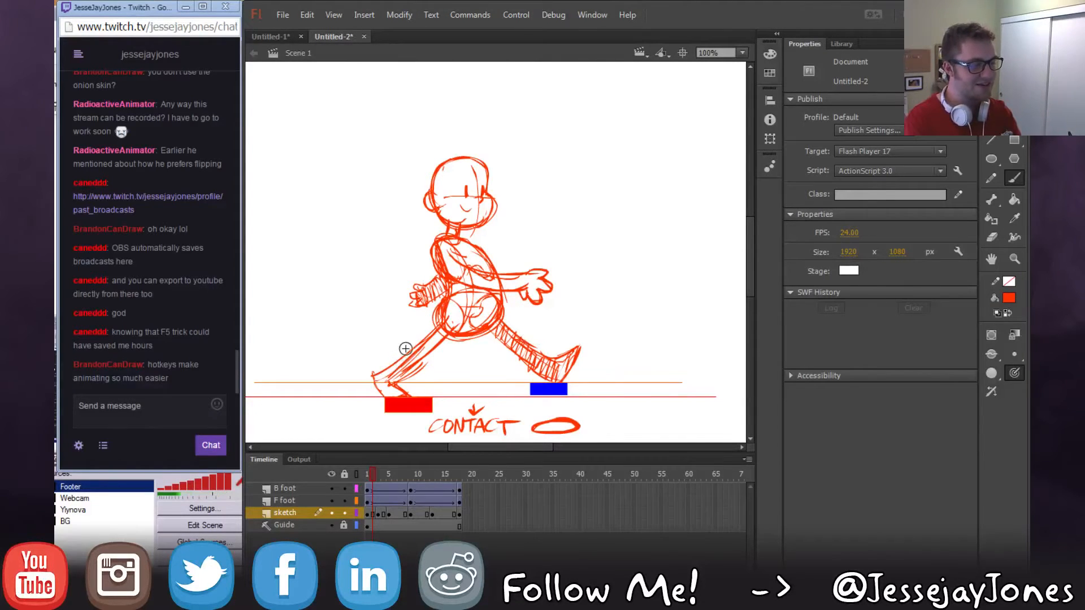
left_click(378, 514)
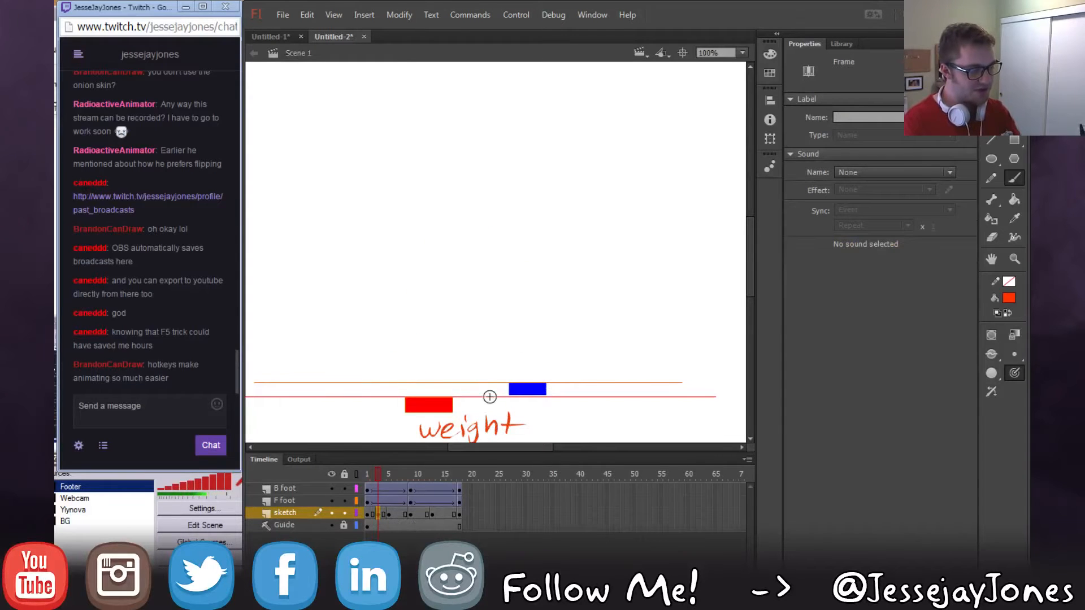
mouse_move(379, 476)
left_mouse_down()
mouse_move(368, 476)
mouse_move(377, 477)
left_mouse_up()
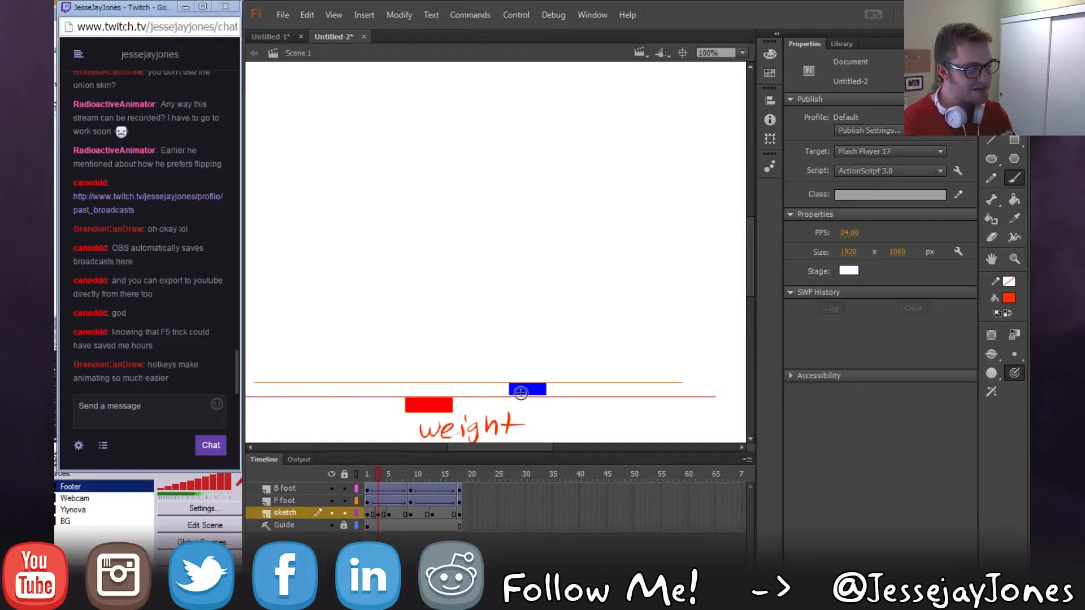
left_click_drag(367, 475, 387, 472)
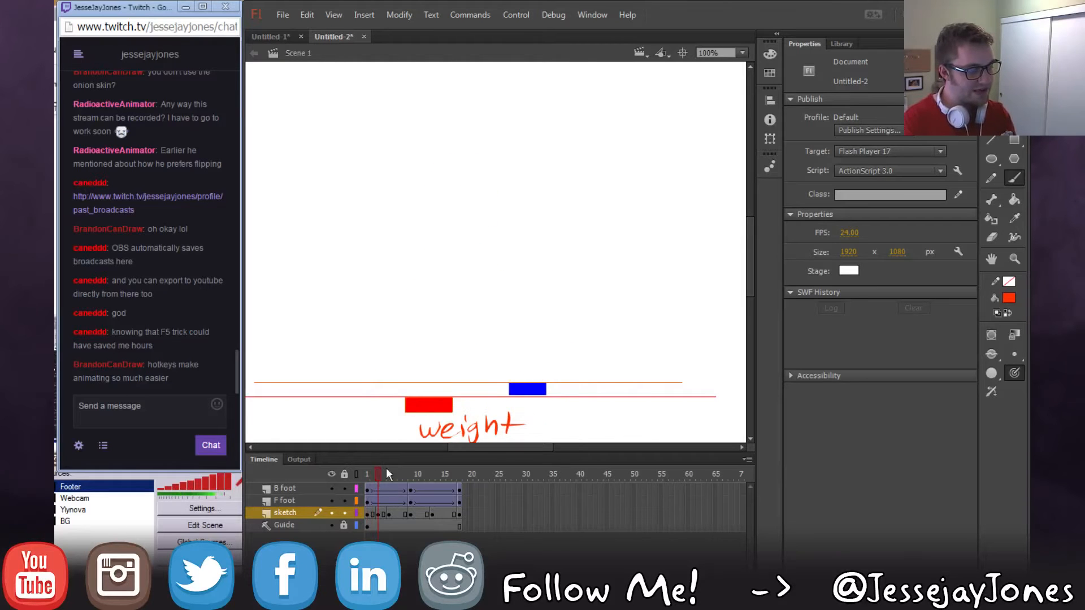
left_click_drag(507, 382, 506, 373)
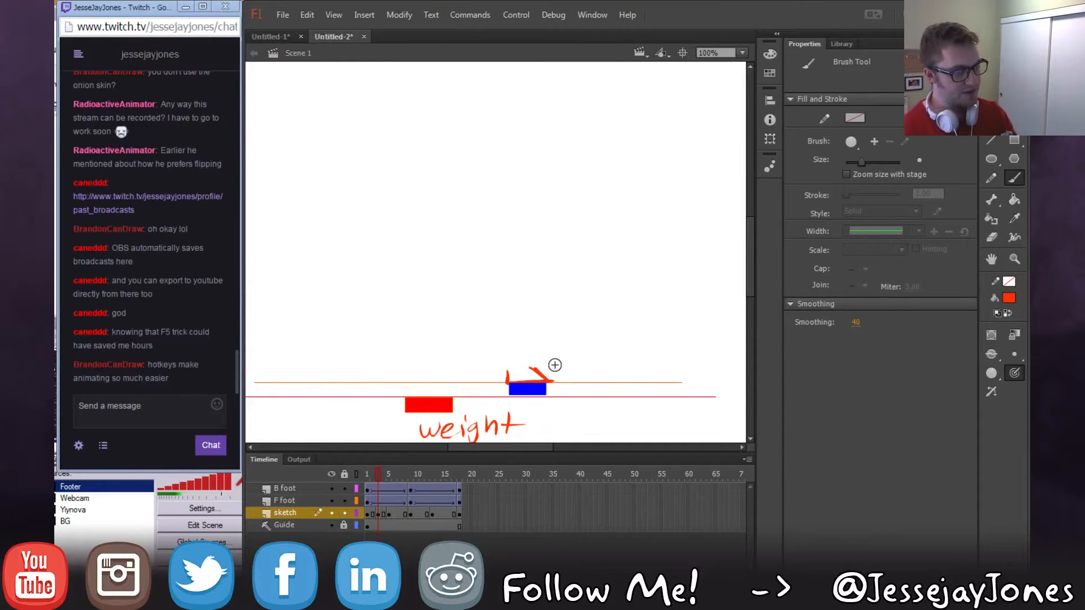
key("comma")
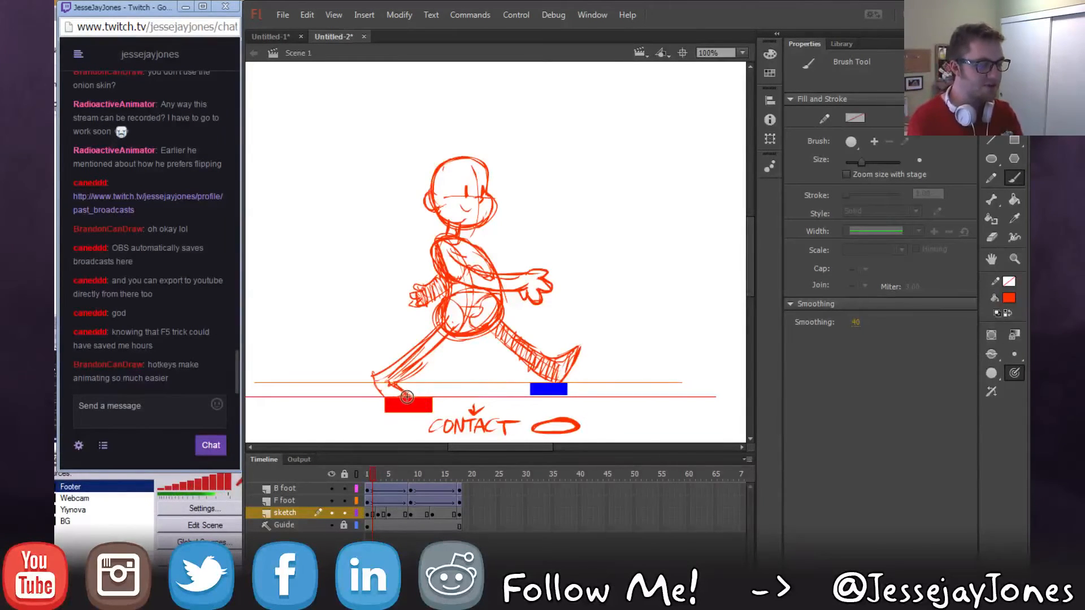
key("period")
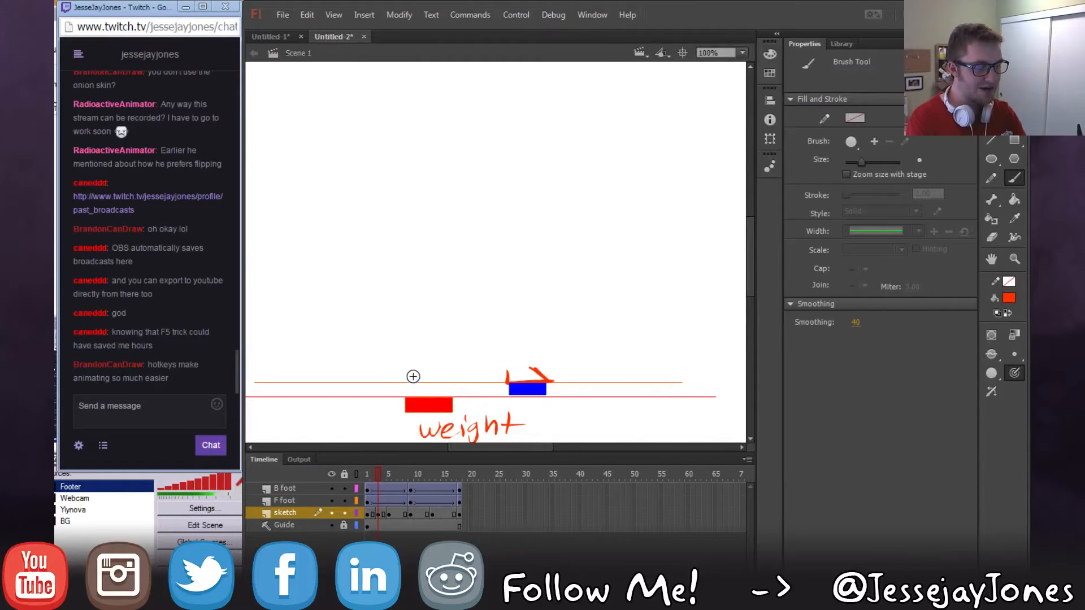
Sketch the trailing leg in frame 3 with its heel raised above the red block, comparing it with the contact pose.
mouse_move(408, 379)
left_mouse_down()
mouse_move(426, 343)
mouse_move(409, 383)
mouse_move(428, 372)
mouse_move(428, 342)
mouse_move(482, 328)
left_mouse_up()
key("comma")
key("period")
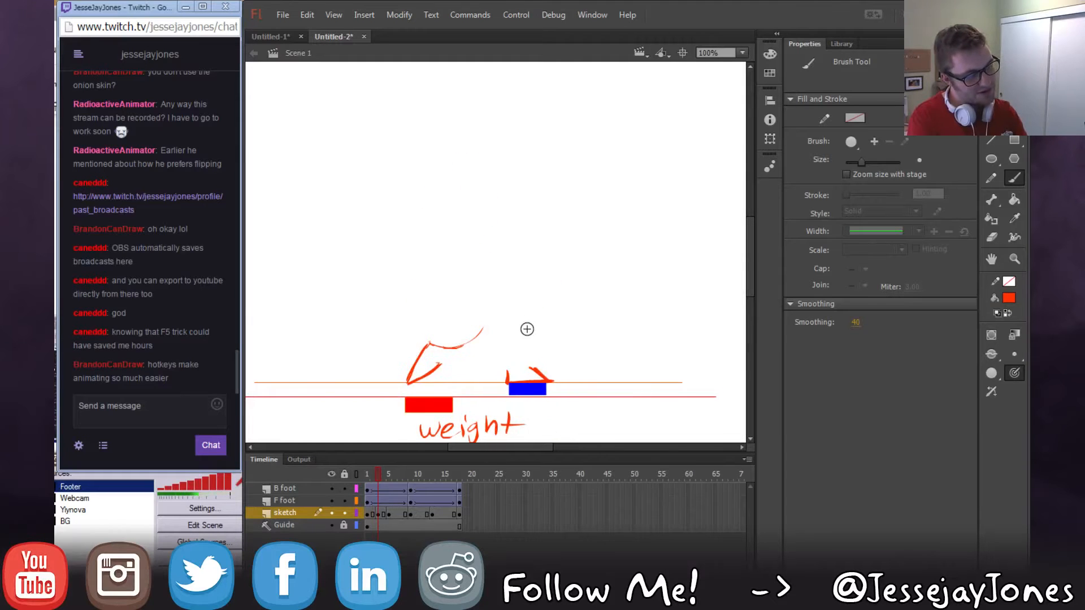
key("comma")
key("period")
key("comma")
key("period")
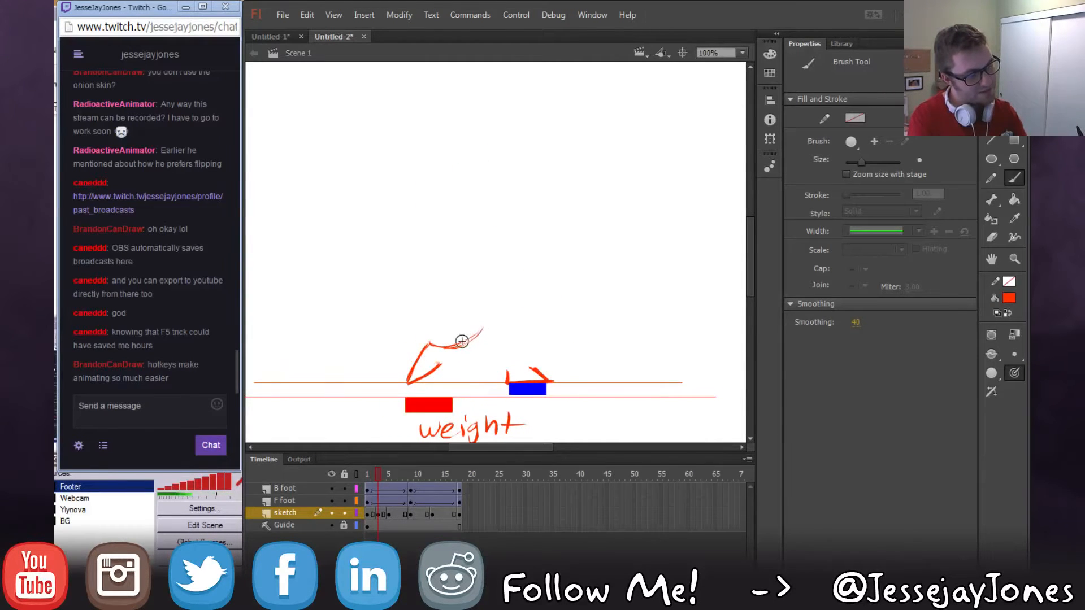
left_click_drag(462, 341, 490, 318)
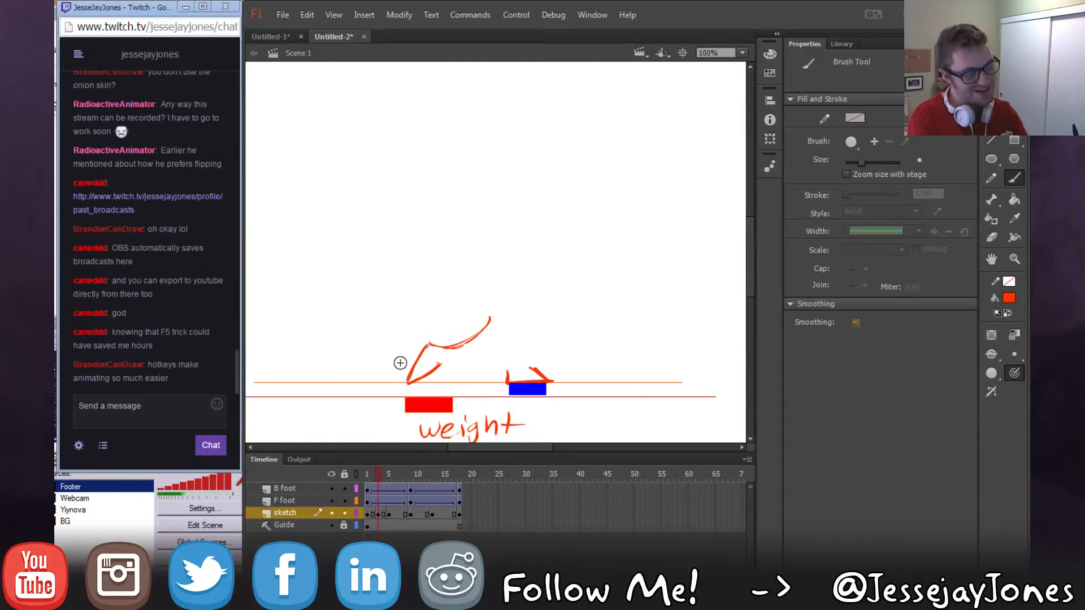
mouse_move(441, 357)
left_mouse_down()
mouse_move(500, 331)
mouse_move(493, 343)
mouse_move(443, 361)
mouse_move(510, 313)
mouse_move(468, 362)
left_mouse_up()
Flip between the contact pose in frame 2 and the weight sketch in frame 3 to examine how the legs move.
key("comma")
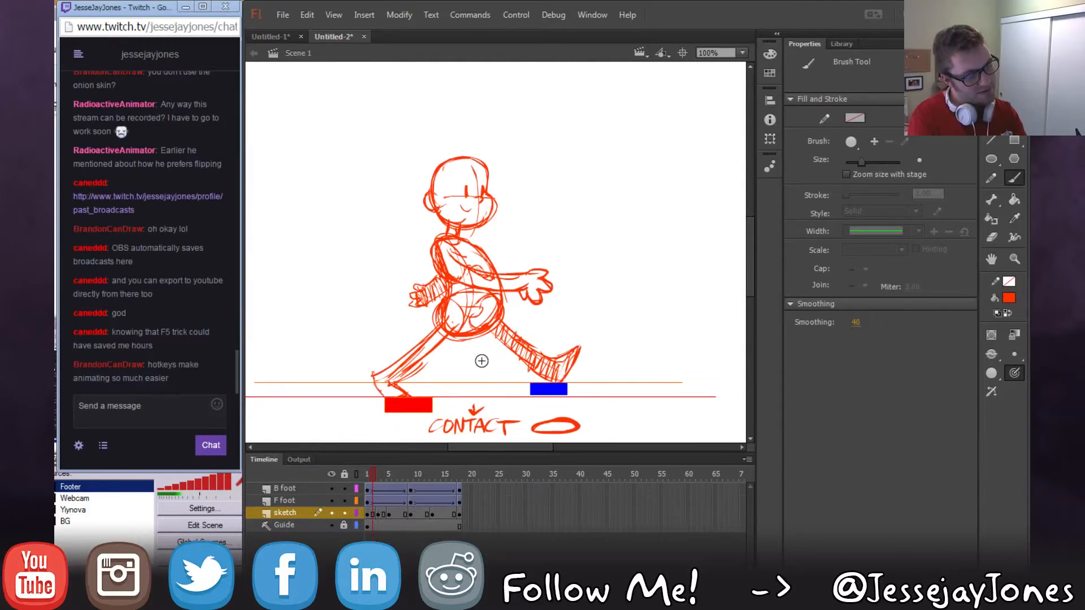
key("period")
key("comma")
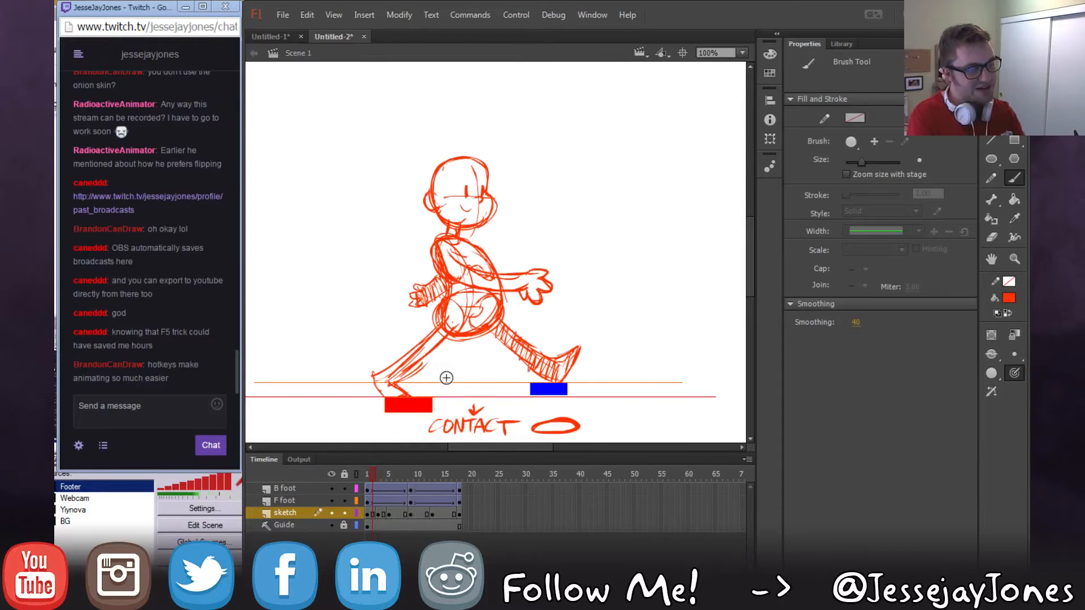
key("period")
key("comma")
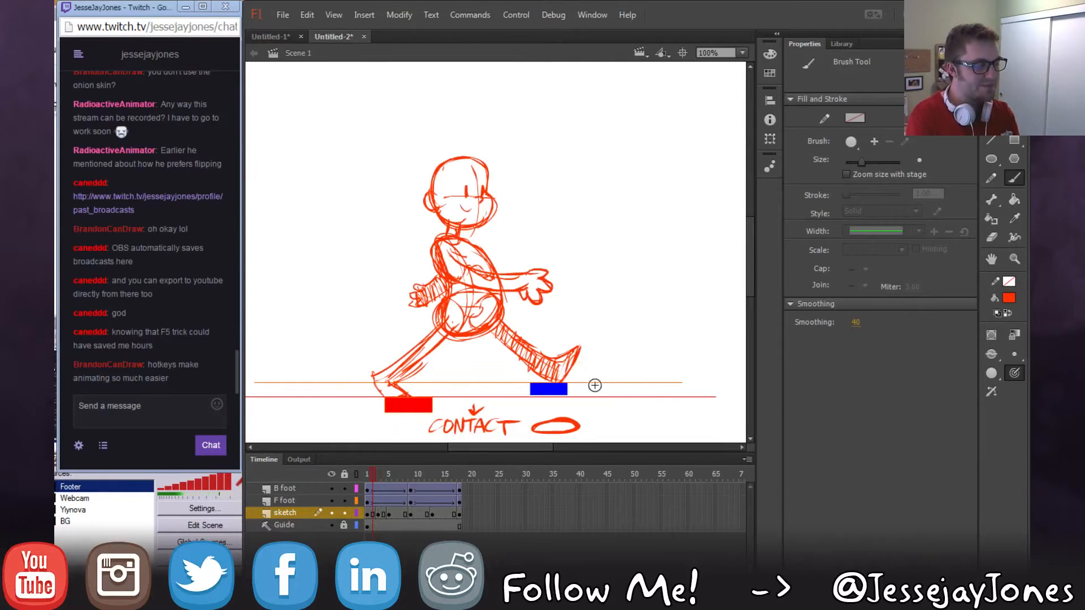
key("period")
key("comma")
key("period")
key("comma")
key("period")
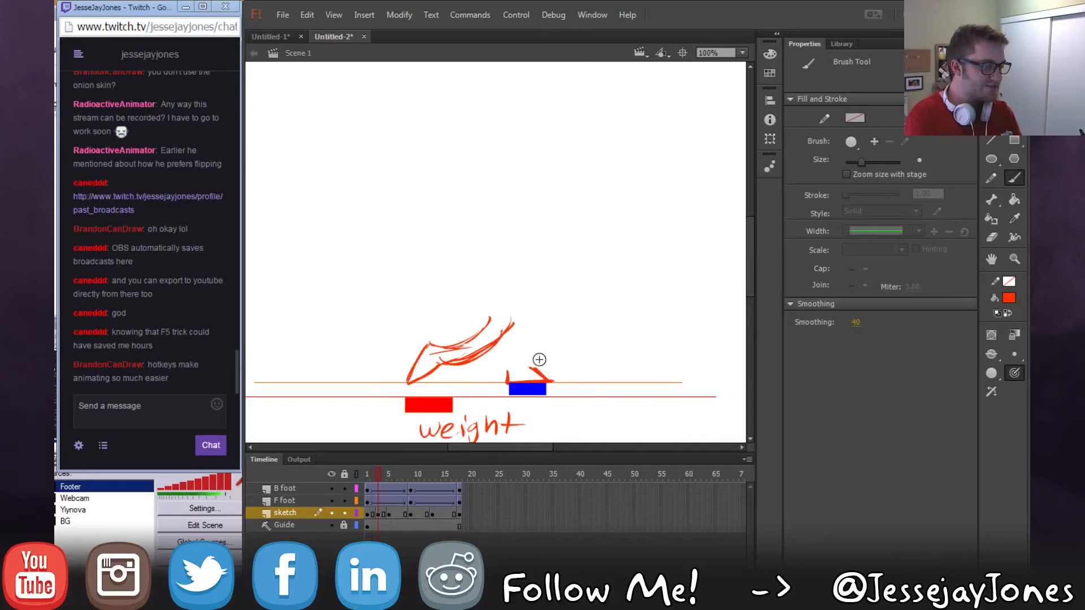
key("comma")
key("period")
key("comma")
key("period")
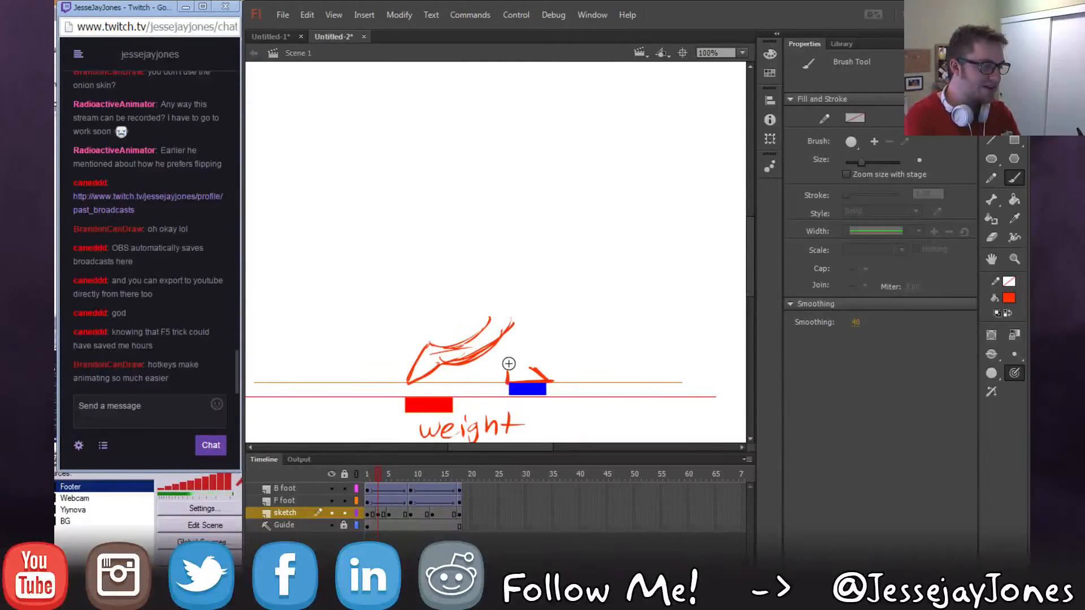
Sketch the back contour of the leading leg with a bent knee, joining the hip to the planted foot.
left_click_drag(512, 323, 526, 347)
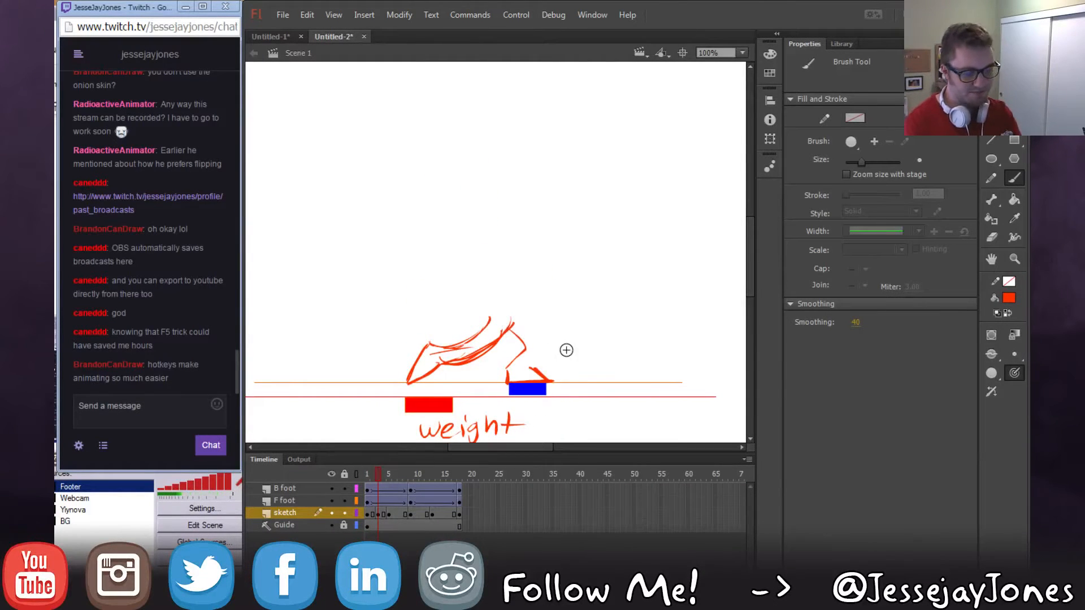
key("comma")
key("period")
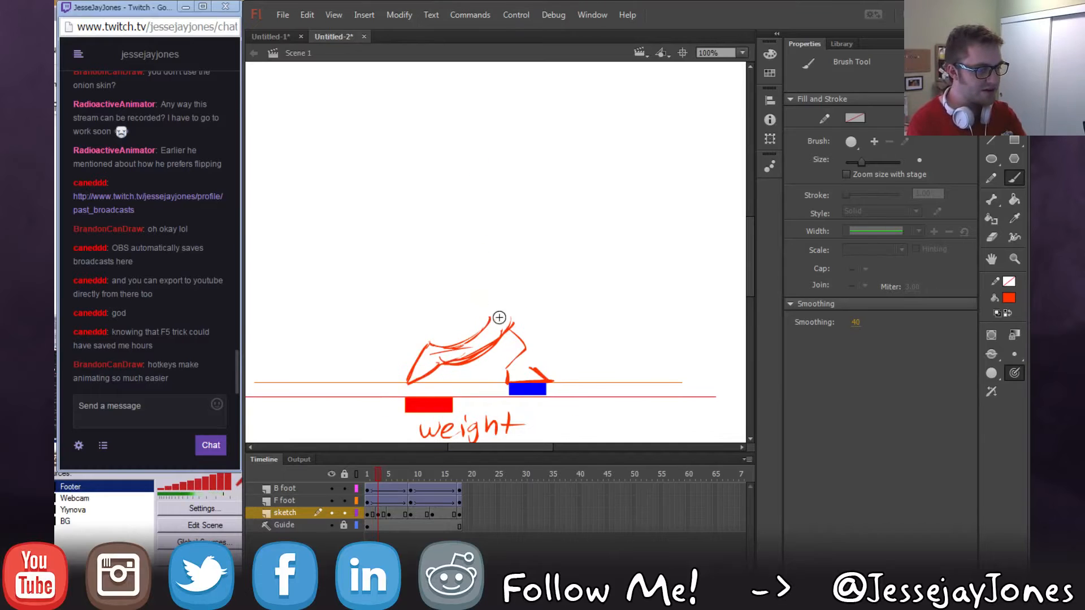
Sketch a round pelvis where the two legs meet, checking its placement against the contact pose.
key("comma")
key("period")
mouse_move(482, 303)
left_mouse_down()
mouse_move(461, 326)
mouse_move(491, 337)
left_mouse_up()
mouse_move(475, 300)
left_mouse_down()
mouse_move(486, 336)
mouse_move(459, 317)
mouse_move(503, 338)
left_mouse_up()
key("comma")
key("period")
key("comma")
key("period")
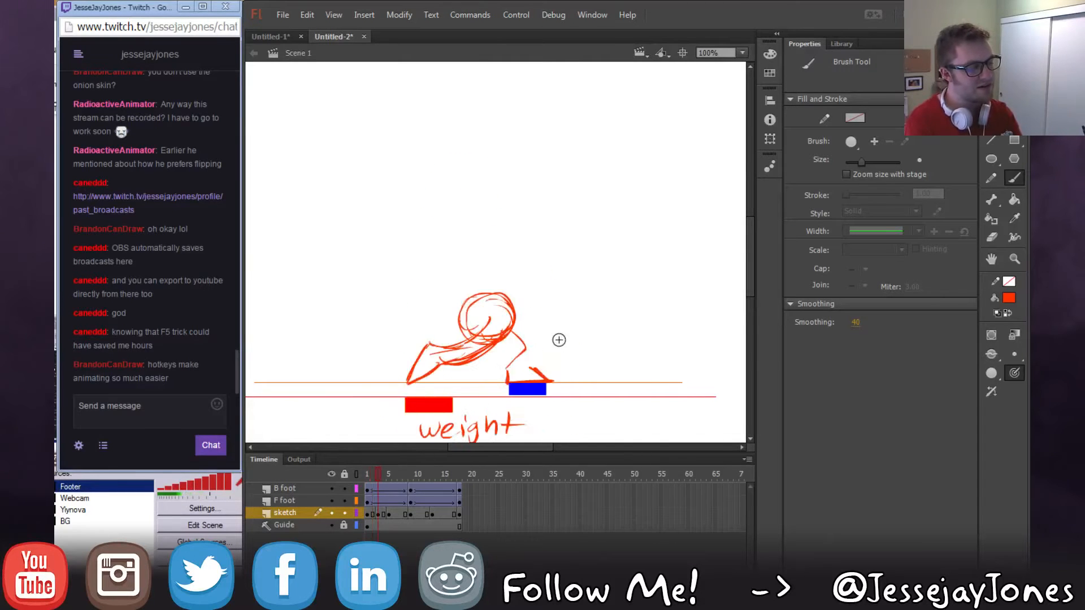
Complete the leading leg's bent thigh and shin down to the foot on the blue block, checking against the contact pose.
key("comma")
key("period")
key("comma")
key("period")
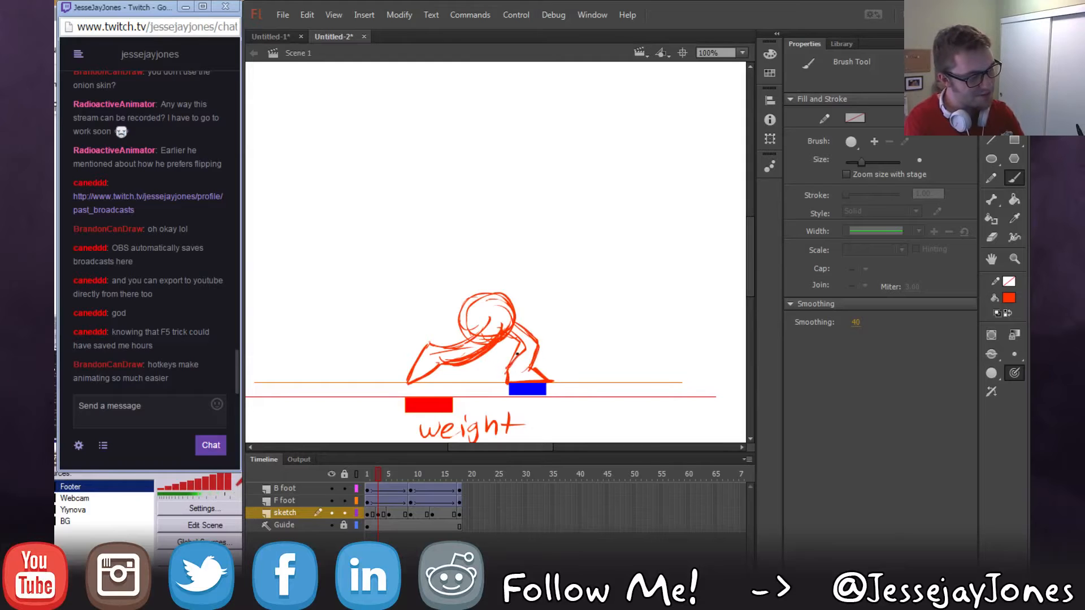
mouse_move(524, 344)
left_mouse_down()
mouse_move(509, 378)
mouse_move(527, 376)
left_mouse_up()
key("comma")
key("period")
key("comma")
key("period")
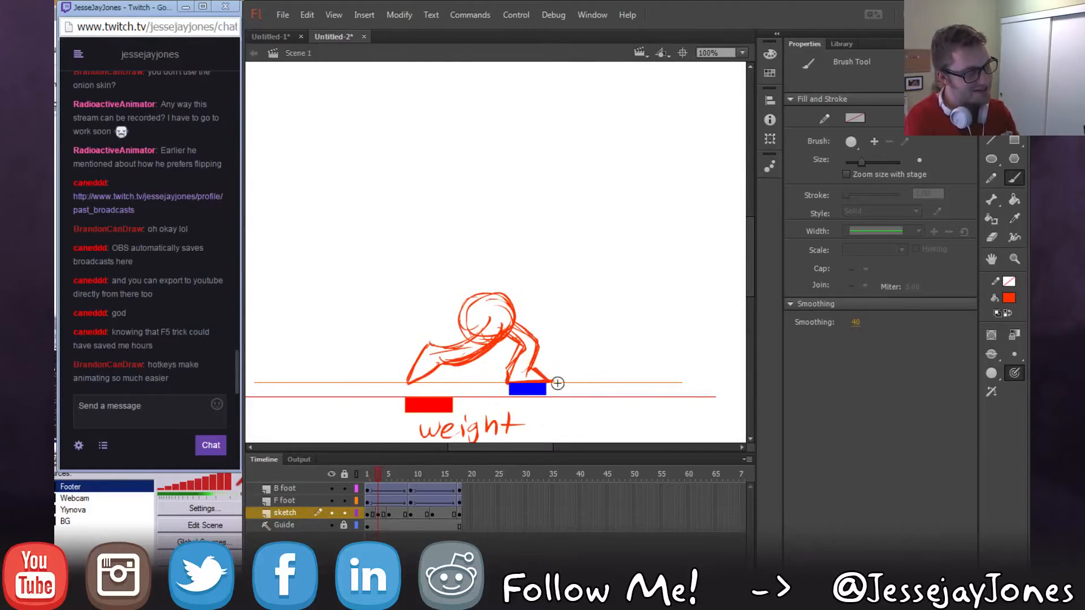
key("comma")
key("period")
Sketch a curved torso rising from the pelvis and compare its height with the contact pose.
mouse_move(467, 303)
left_mouse_down()
mouse_move(472, 248)
mouse_move(492, 249)
mouse_move(472, 244)
mouse_move(502, 252)
mouse_move(515, 310)
left_mouse_up()
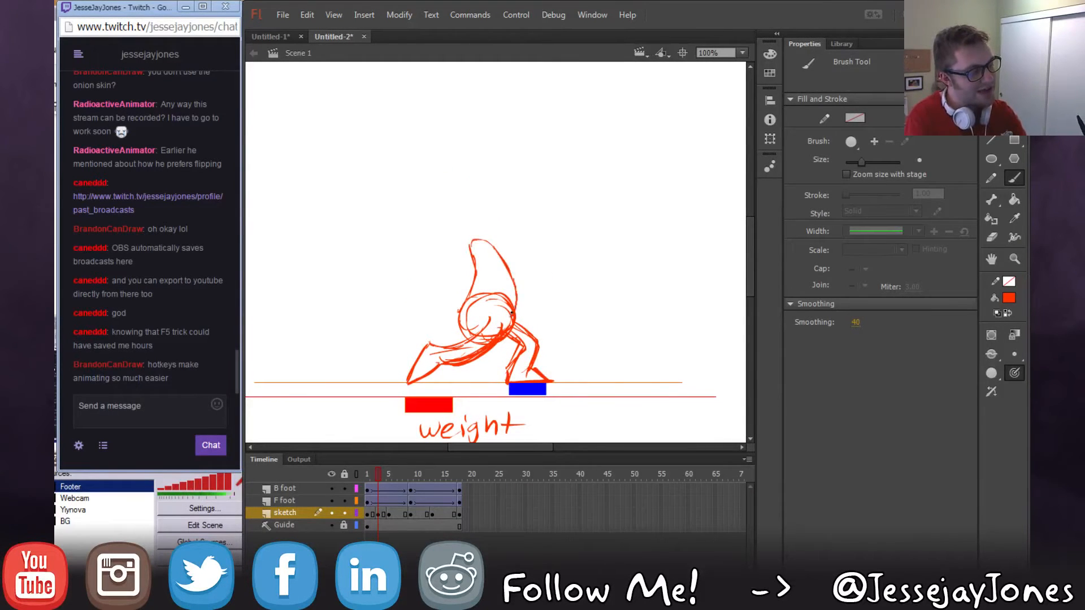
mouse_move(505, 256)
left_mouse_down()
mouse_move(516, 294)
mouse_move(476, 283)
mouse_move(469, 308)
left_mouse_up()
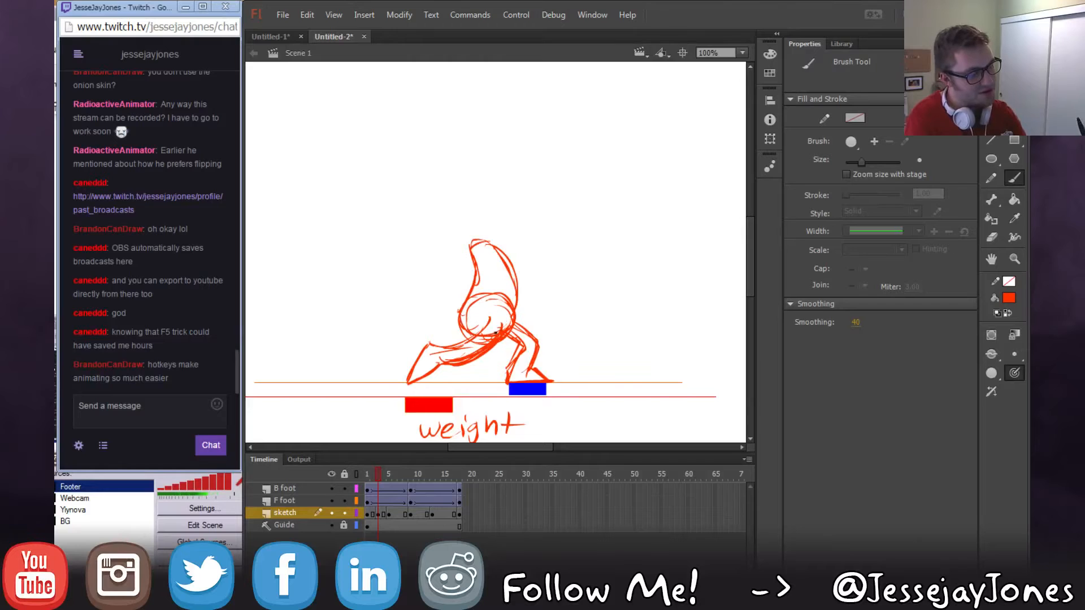
mouse_move(508, 265)
left_mouse_down()
mouse_move(518, 301)
mouse_move(493, 246)
mouse_move(472, 248)
mouse_move(479, 334)
left_mouse_up()
key("comma")
key("period")
key("comma")
key("period")
key("comma")
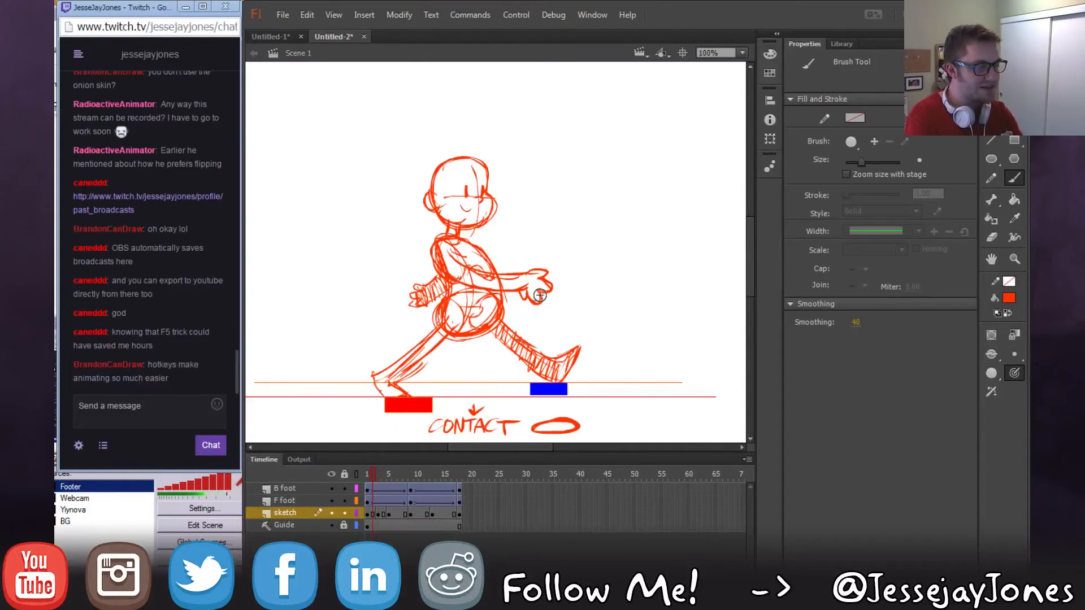
key("period")
Erase the torso and pelvis, keeping the legs, and redraw both lower to show the body sinking.
key("e")
mouse_move(476, 286)
left_mouse_down()
mouse_move(462, 321)
mouse_move(470, 326)
mouse_move(476, 265)
mouse_move(493, 307)
mouse_move(515, 310)
mouse_move(507, 270)
left_mouse_up()
key("b")
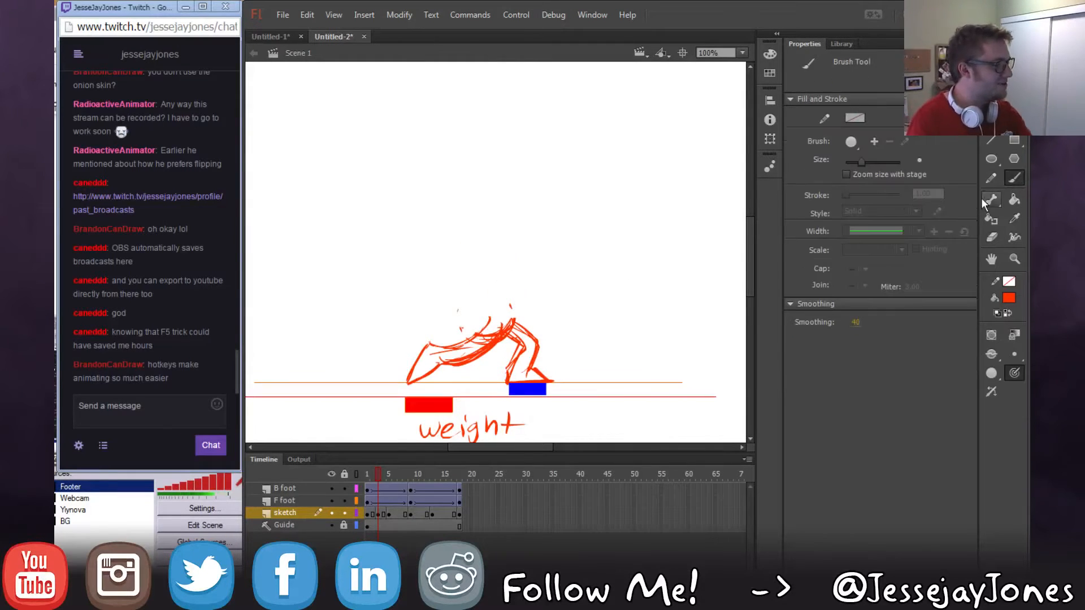
mouse_move(476, 310)
left_mouse_down()
mouse_move(476, 349)
mouse_move(517, 328)
mouse_move(468, 319)
mouse_move(517, 322)
mouse_move(493, 312)
mouse_move(466, 321)
mouse_move(470, 268)
mouse_move(478, 279)
mouse_move(486, 257)
mouse_move(505, 265)
mouse_move(487, 257)
mouse_move(520, 320)
left_mouse_up()
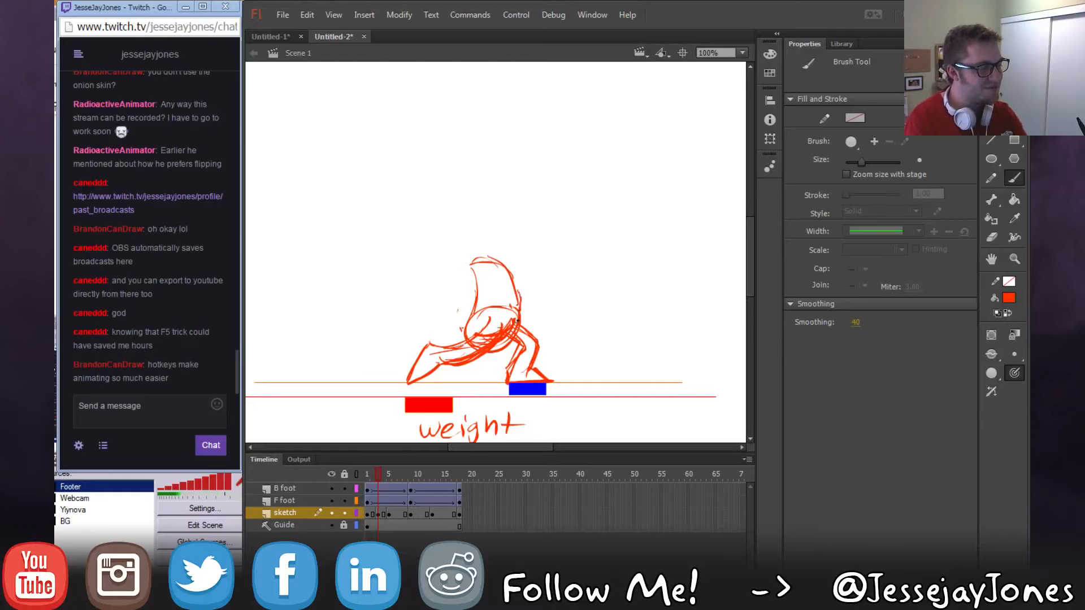
left_click_drag(514, 281, 520, 309)
Sketch a round head on top of the lowered torso and compare the pose with the contact frame.
left_click_drag(487, 217, 495, 239)
mouse_move(474, 219)
left_mouse_down()
mouse_move(472, 251)
mouse_move(520, 225)
mouse_move(477, 257)
mouse_move(466, 230)
left_mouse_up()
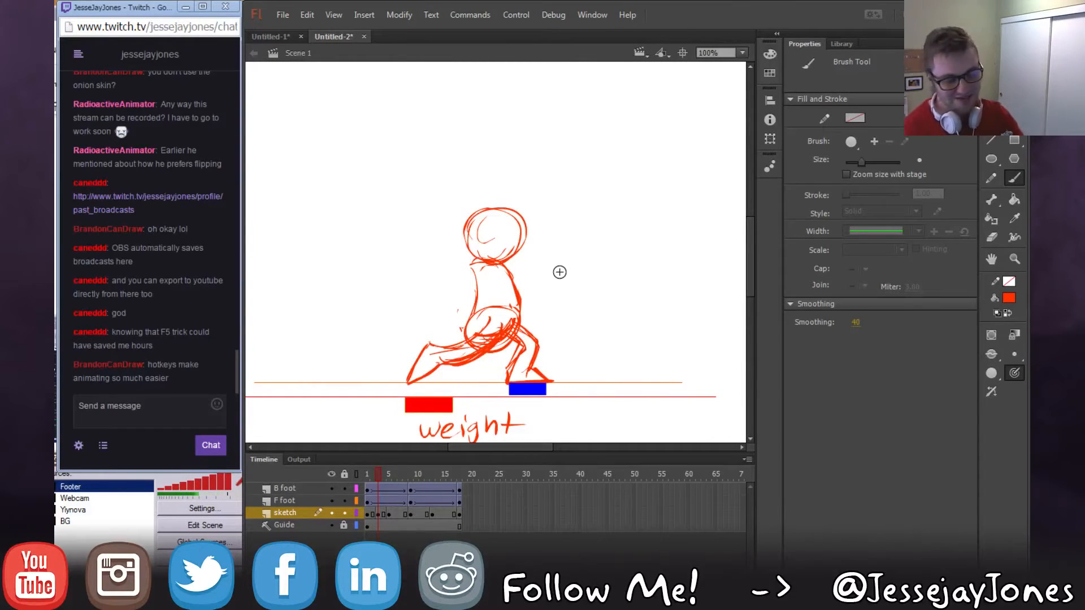
key("period")
key("comma")
key("comma")
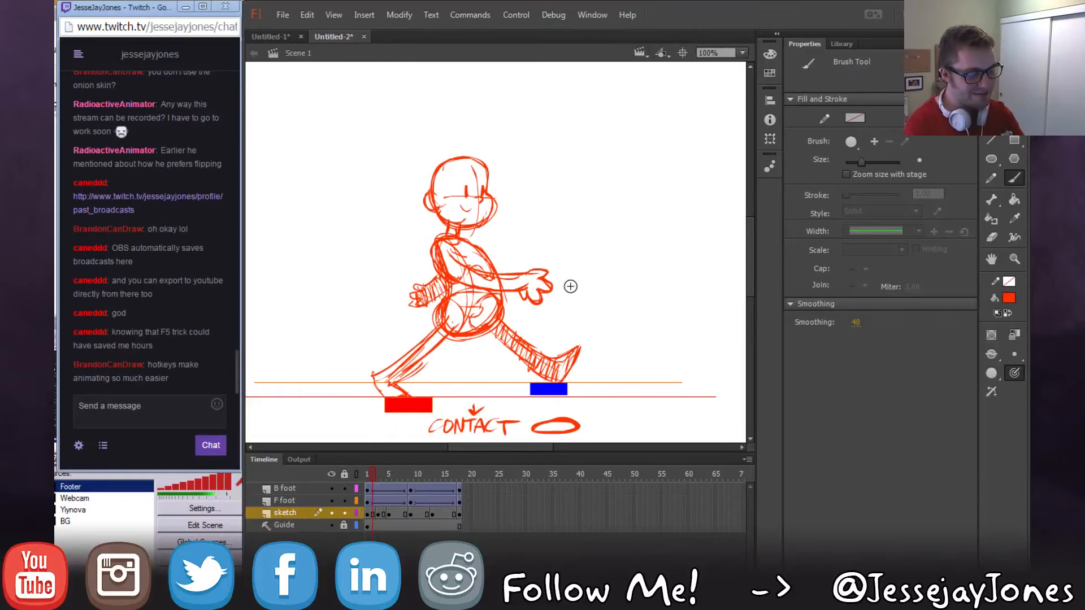
Flip between the contact and weight poses to compare the arm, body and foot positions.
key("period")
key("comma")
key("period")
key("comma")
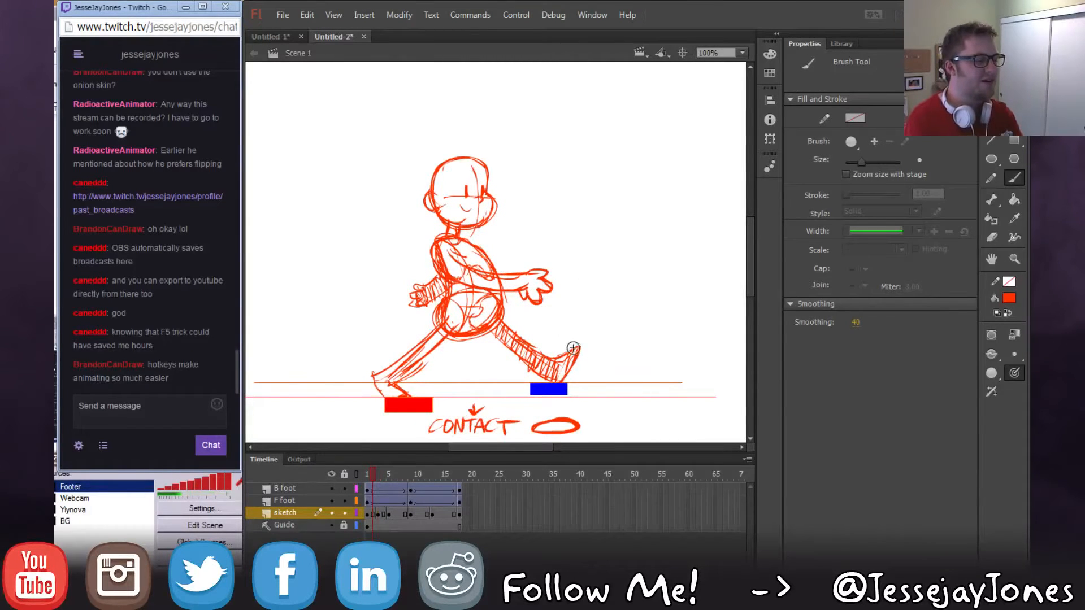
key("period")
key("comma")
key("period")
key("comma")
key("period")
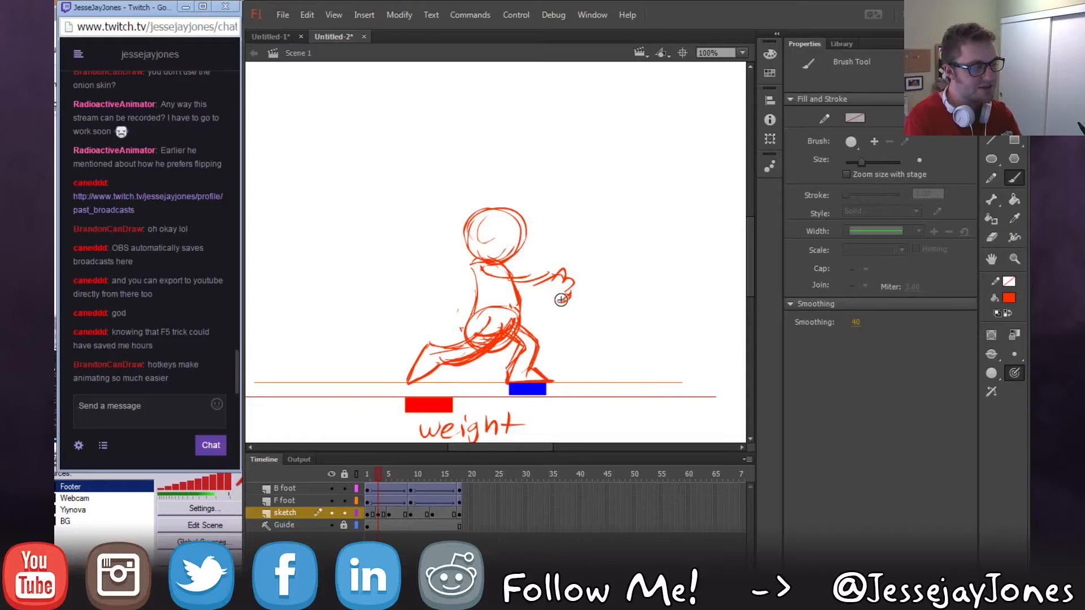
mouse_move(561, 300)
left_mouse_down()
mouse_move(521, 302)
mouse_move(477, 282)
mouse_move(580, 293)
left_mouse_up()
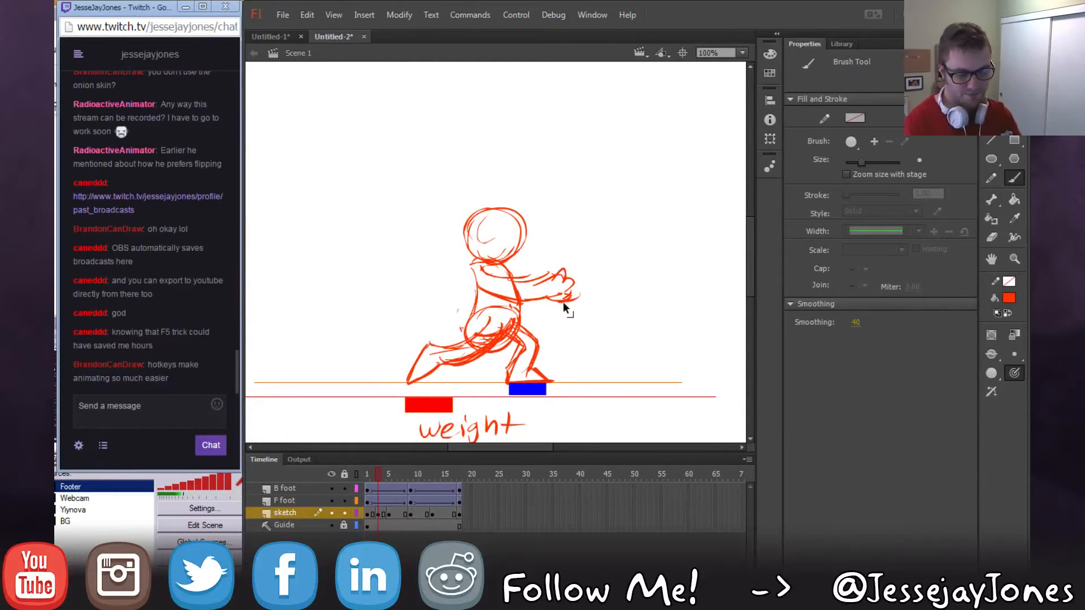
key("ctrl+z")
key("ctrl+z")
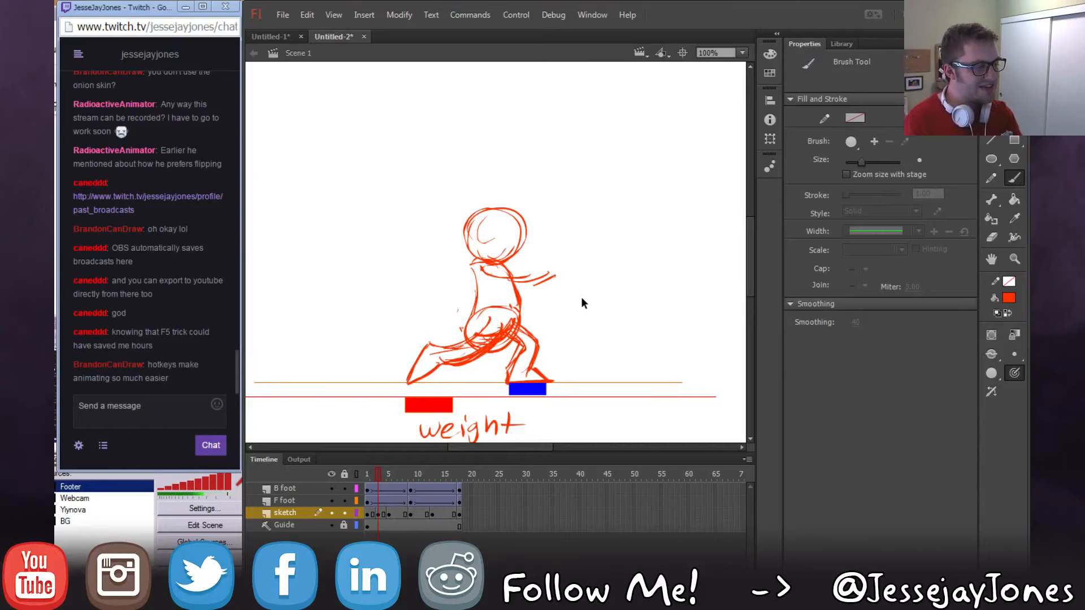
key("ctrl+z")
key("ctrl+z")
key("ctrl+z")
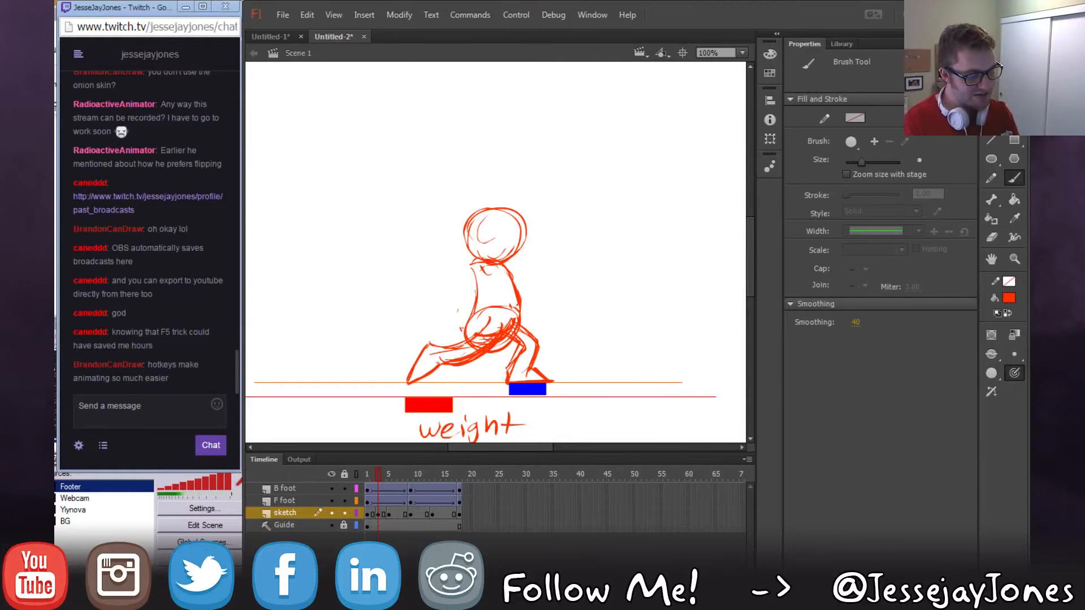
Sketch a lower forward hand on the weight pose, using onion skinning as reference, and switch onion skinning off when done.
left_click(481, 570)
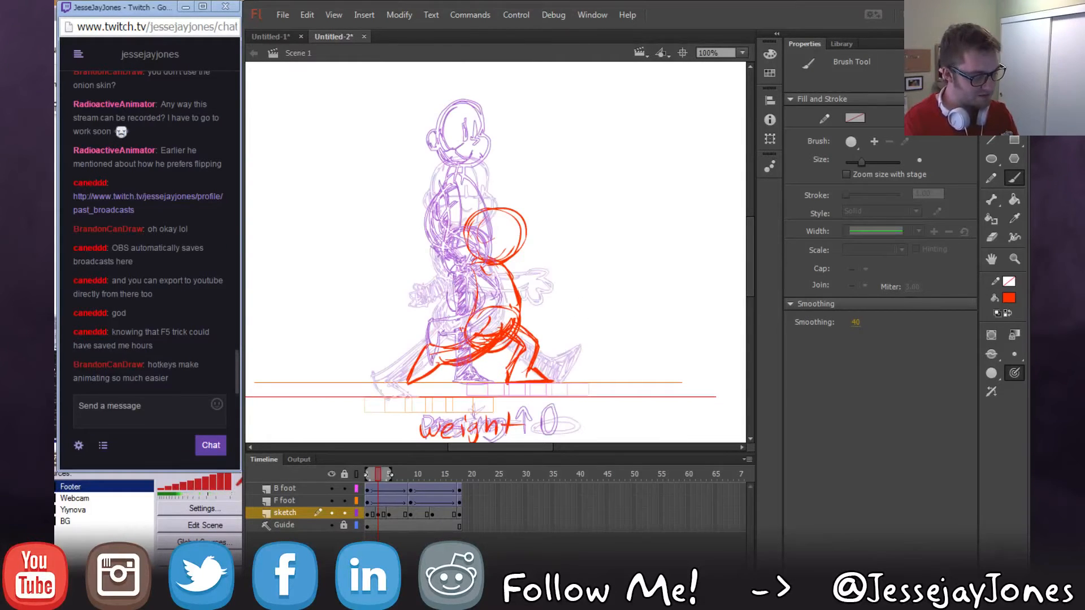
left_click(480, 569)
left_click(468, 569)
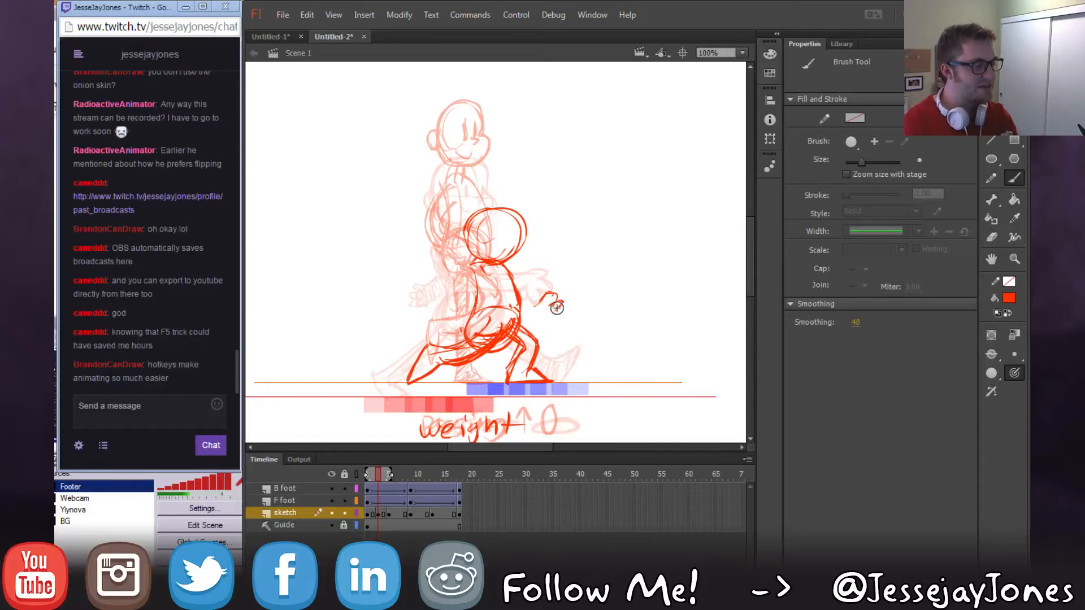
left_click_drag(558, 308, 568, 316)
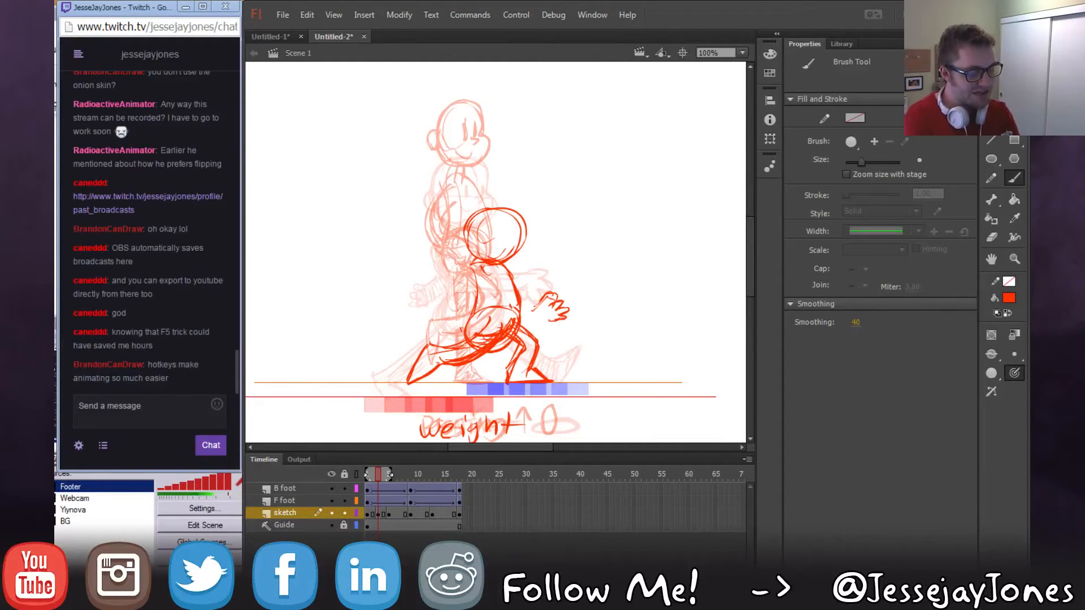
left_click(452, 577)
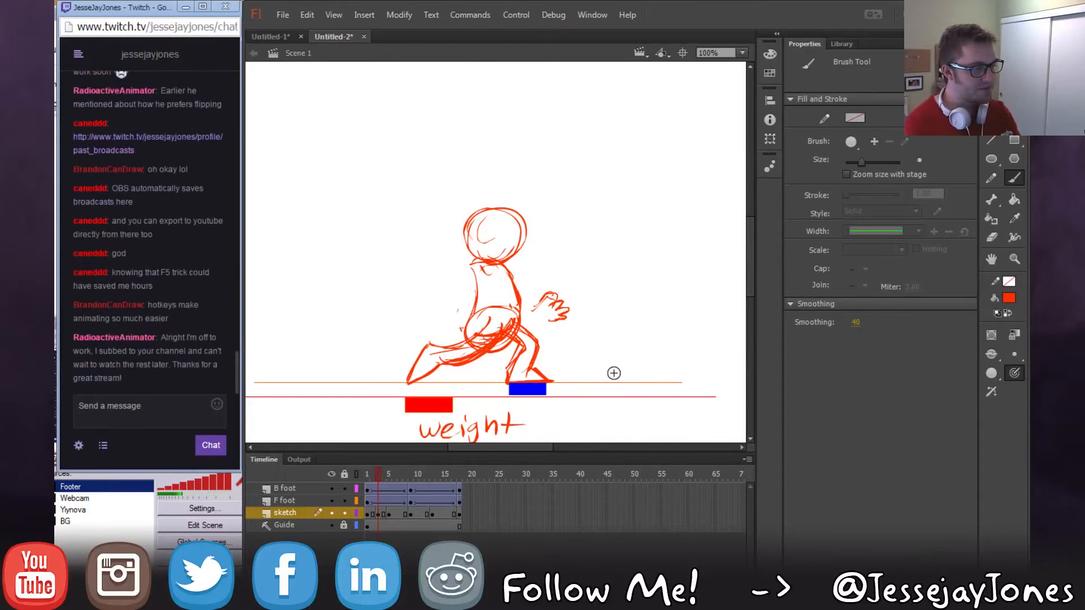
Sketch the rear hand behind the torso on the weight pose, comparing its placement with the contact pose.
key(".")
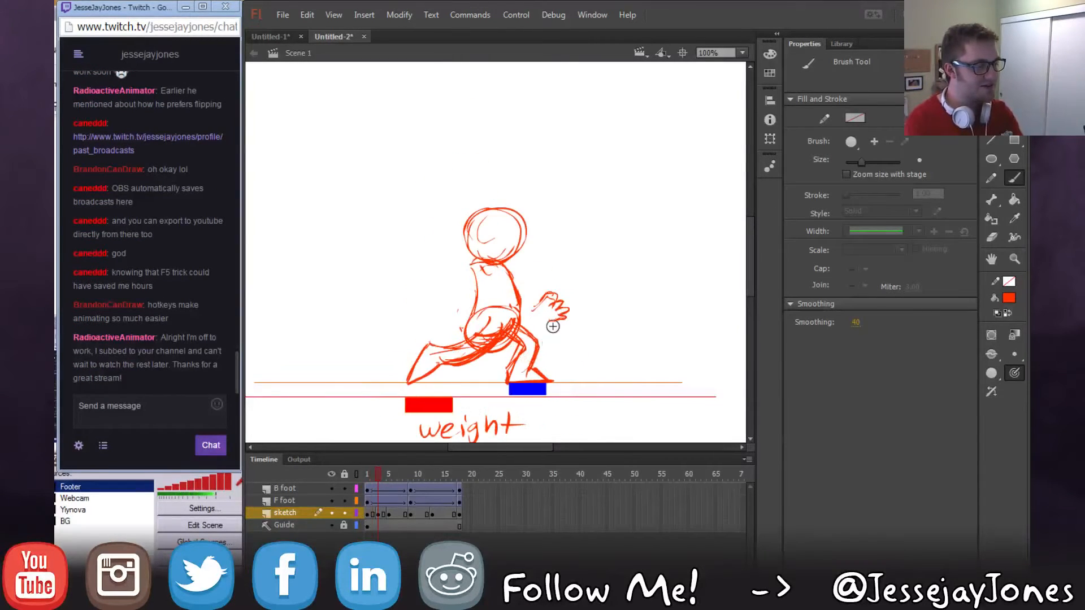
key(".")
key(".")
key("comma")
key("period")
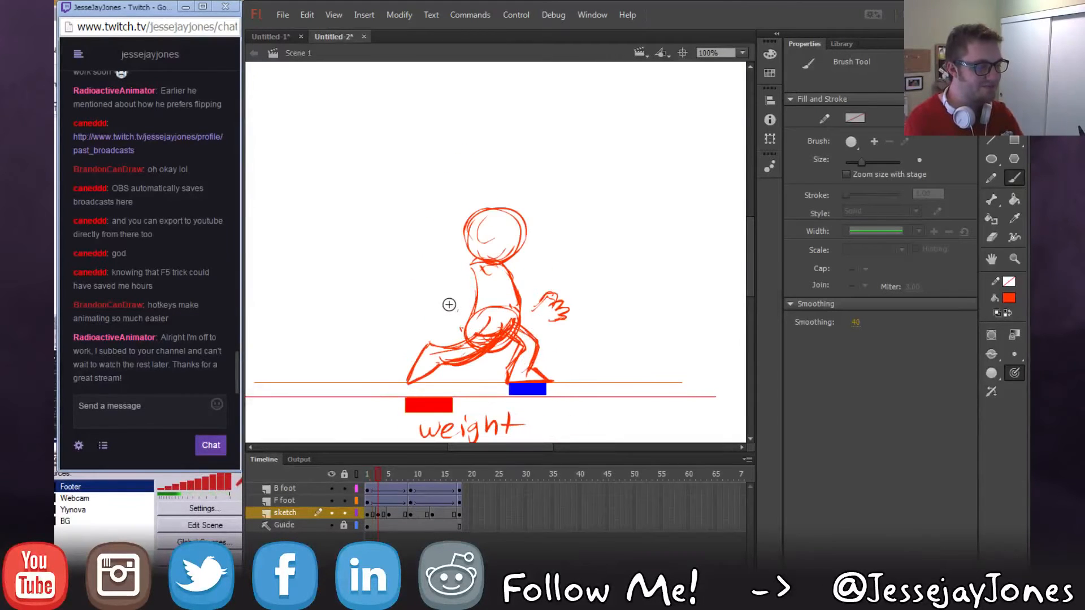
key("comma")
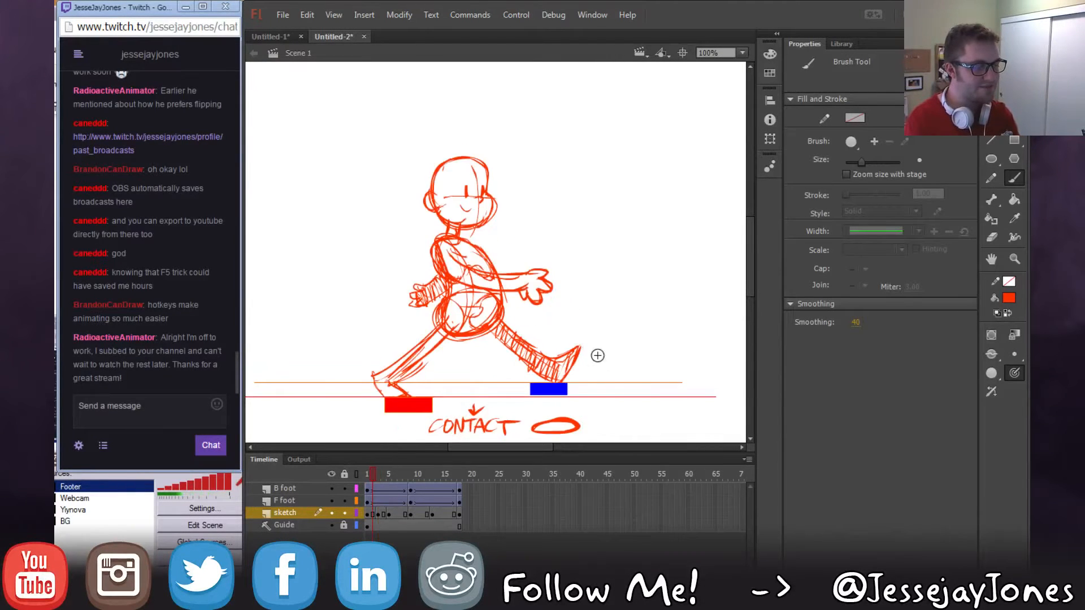
key("period")
key("comma")
key("period")
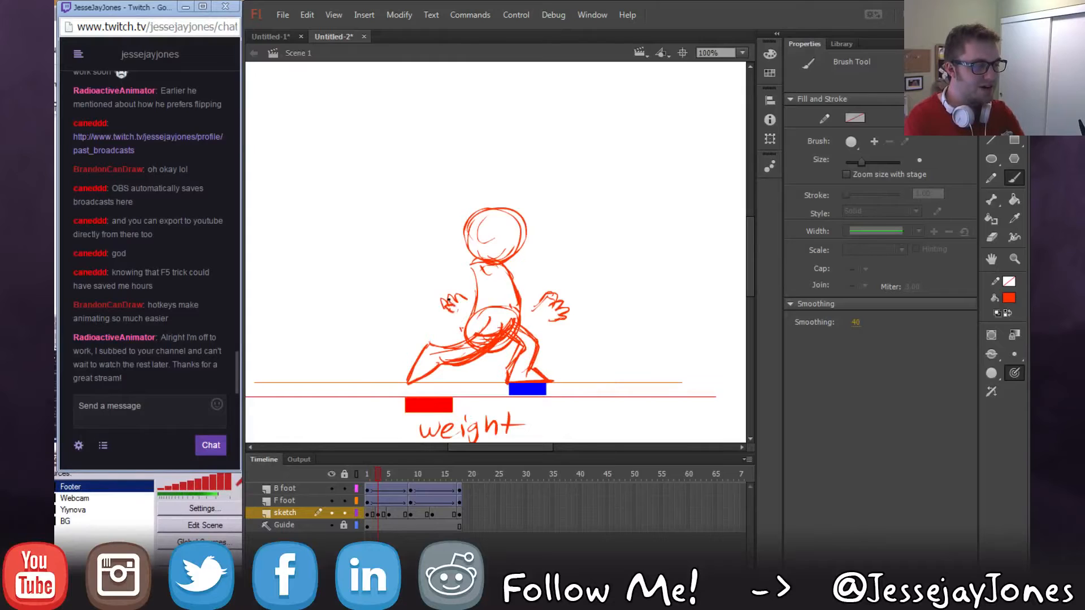
Sketch both arms on the weight pose, connecting the body to the forward and rear hands.
left_click_drag(497, 289, 489, 270)
left_click_drag(490, 271, 491, 286)
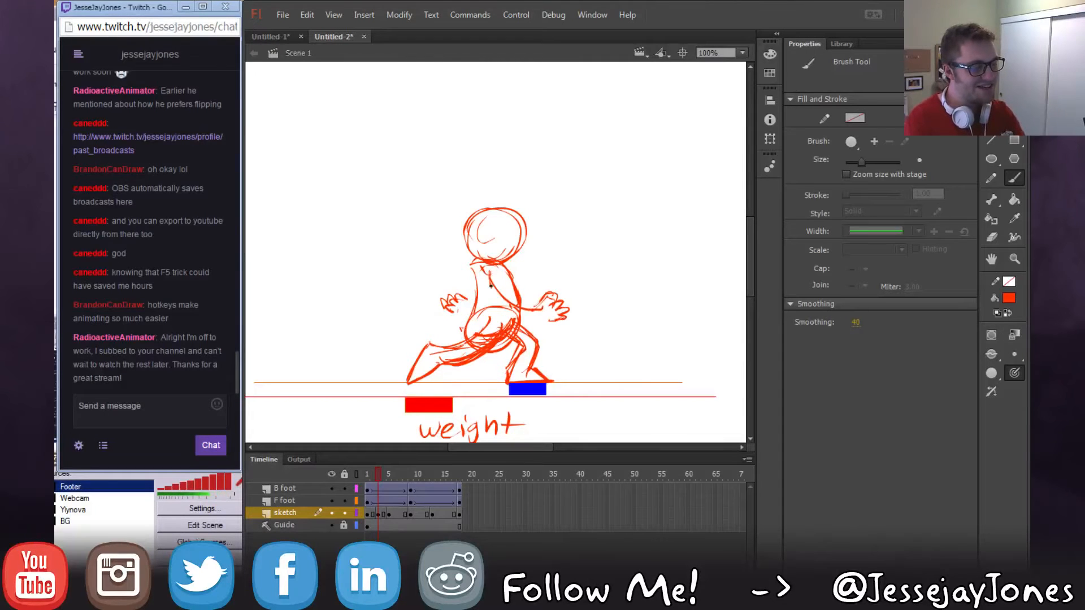
mouse_move(532, 321)
left_mouse_down()
mouse_move(485, 275)
mouse_move(509, 317)
mouse_move(478, 298)
left_mouse_up()
key("ctrl+z")
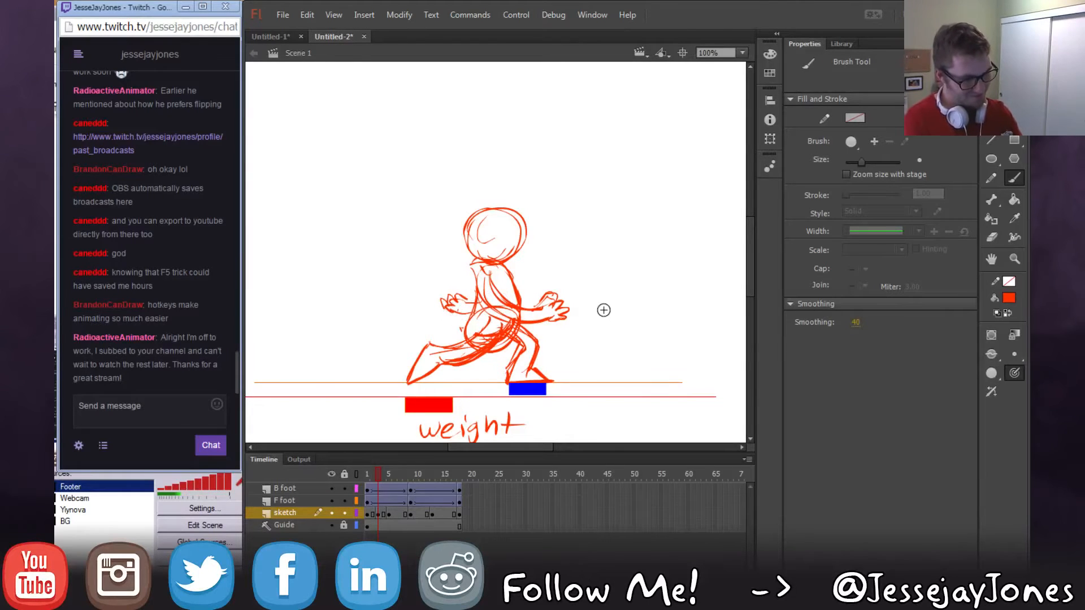
Shade the rear forearm of the weight pose with hatching, checking the arms against the contact pose.
key("comma")
key("period")
key("comma")
key("period")
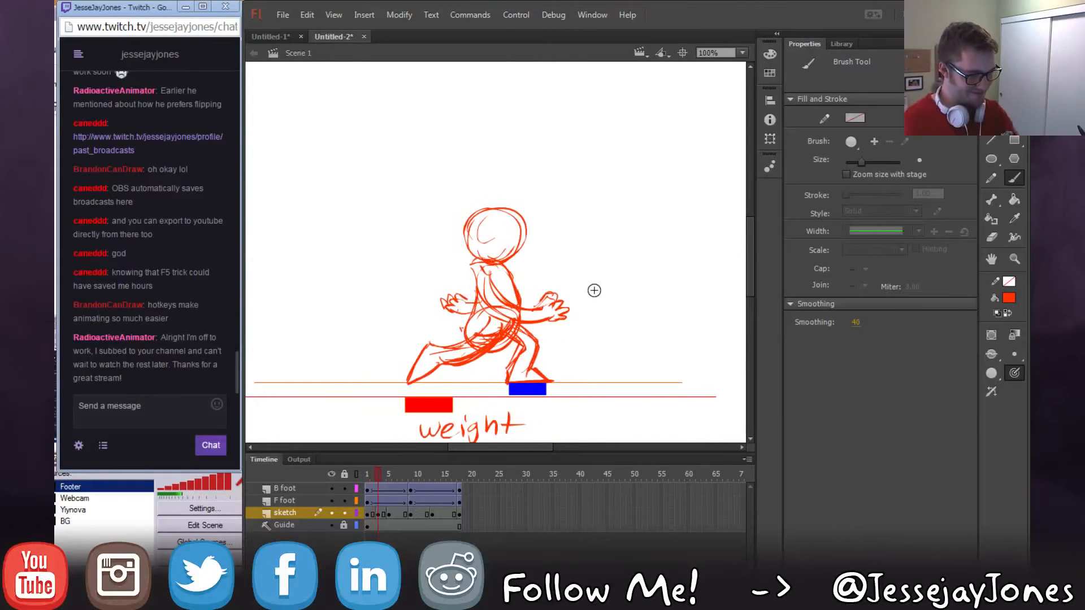
key("comma")
key("period")
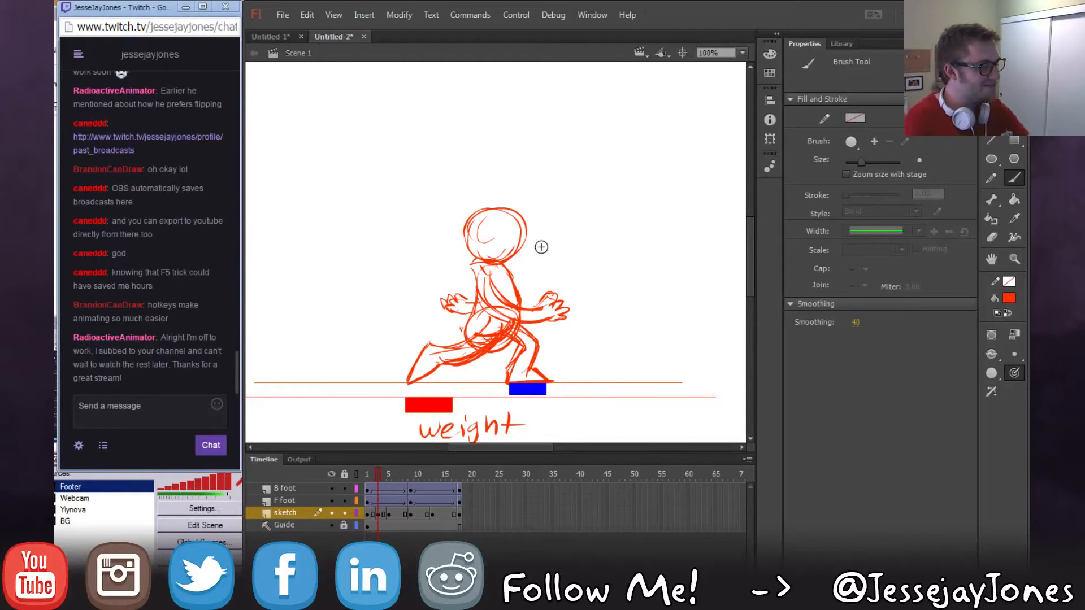
key("comma")
key("period")
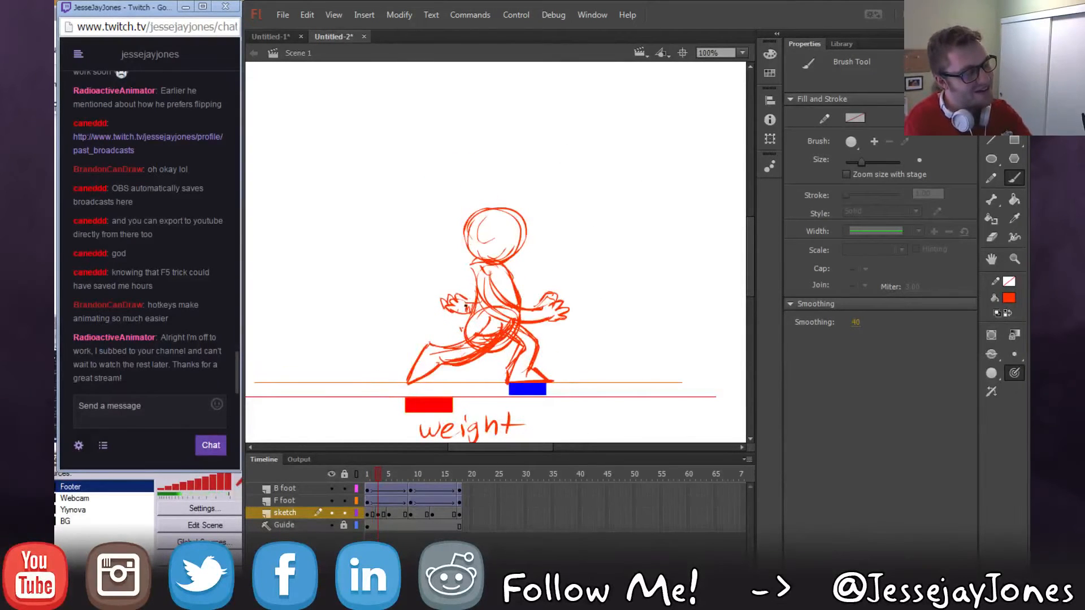
key("comma")
key("period")
Add the ear at the back of the head and the protruding muzzle at the front on the weight pose.
key("comma")
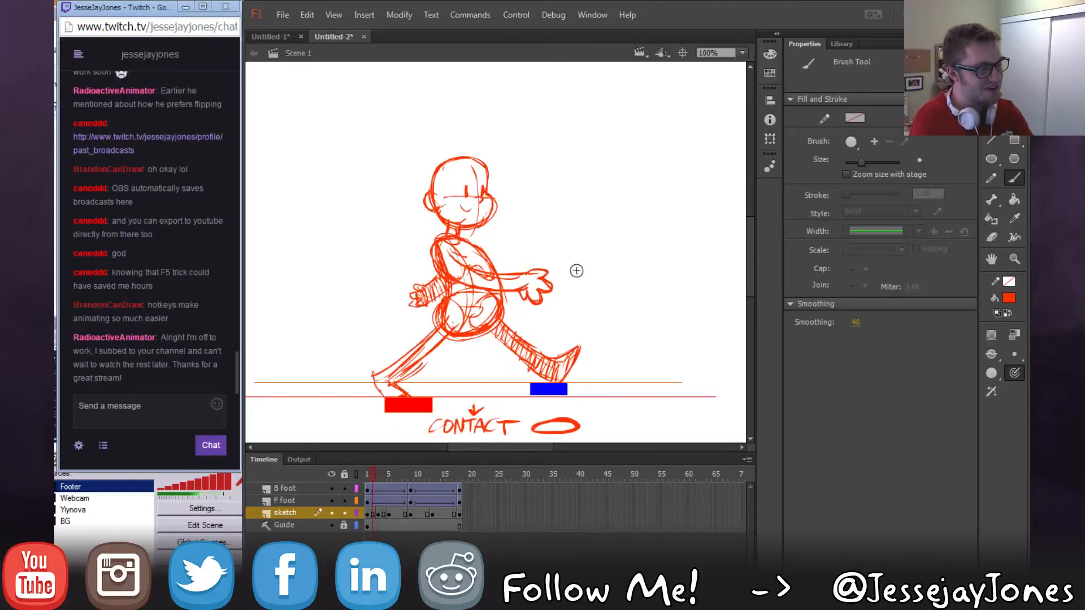
key("period")
left_click_drag(468, 227, 467, 245)
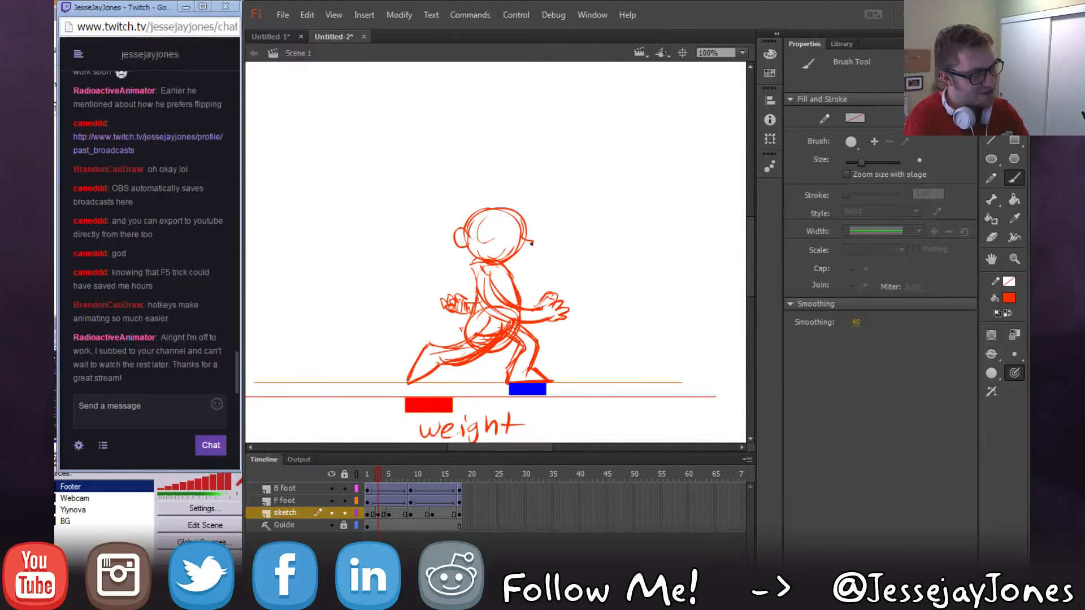
left_click_drag(531, 243, 500, 262)
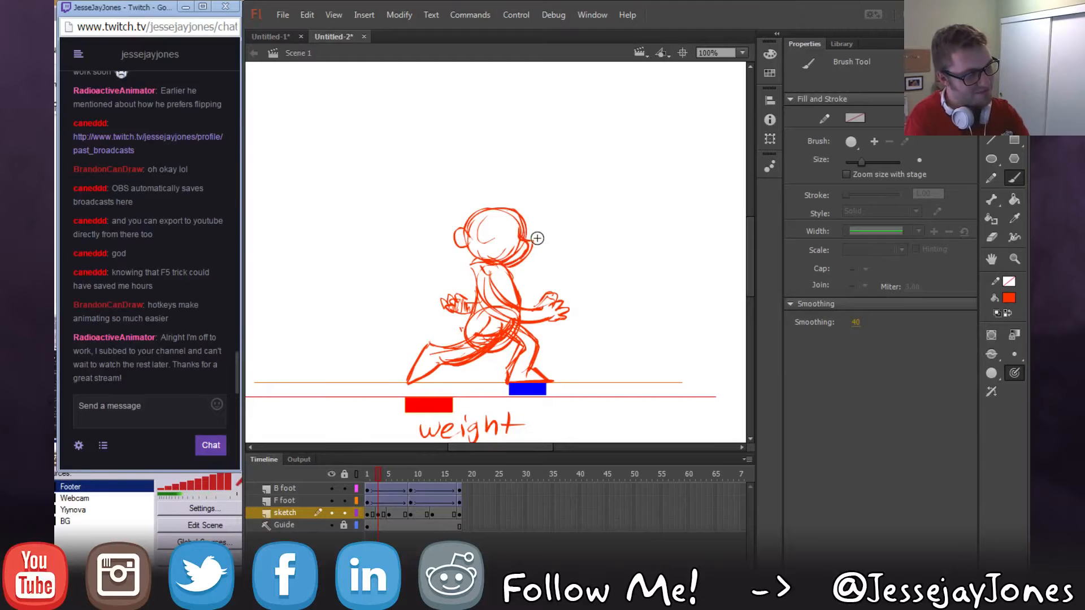
key("comma")
key("period")
key("comma")
key("period")
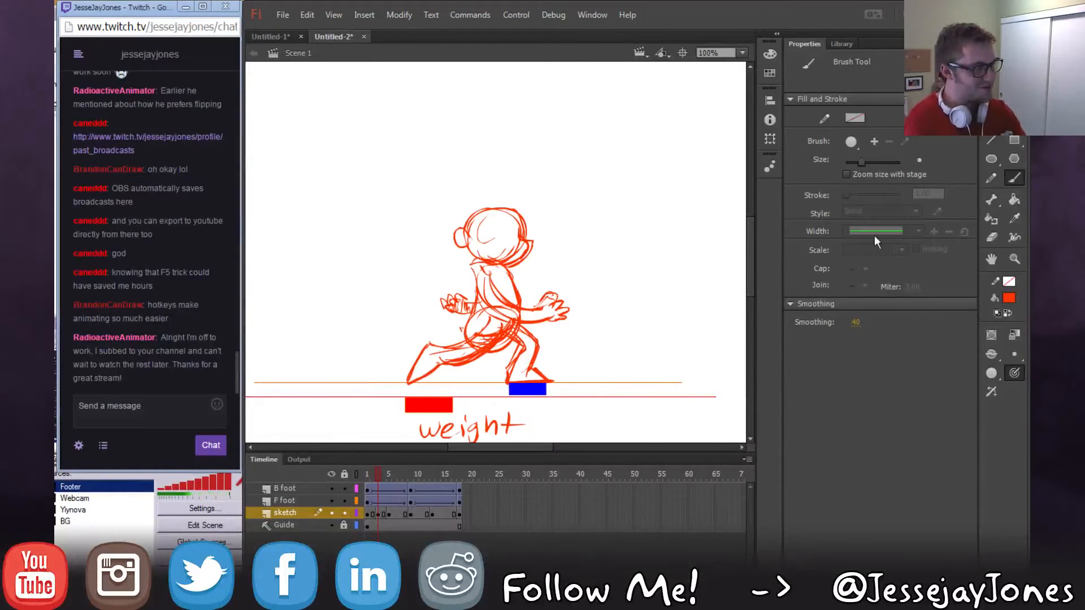
Clean up the muzzle line with the Eraser and sketch the facial guidelines and eyes on the weight pose's head.
left_click(992, 237)
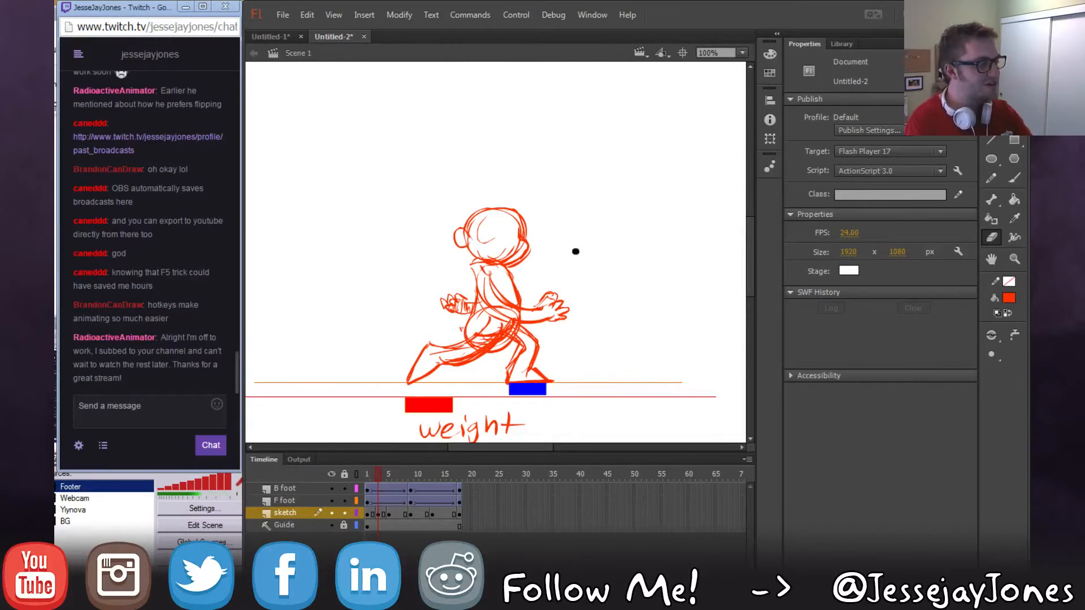
key("b")
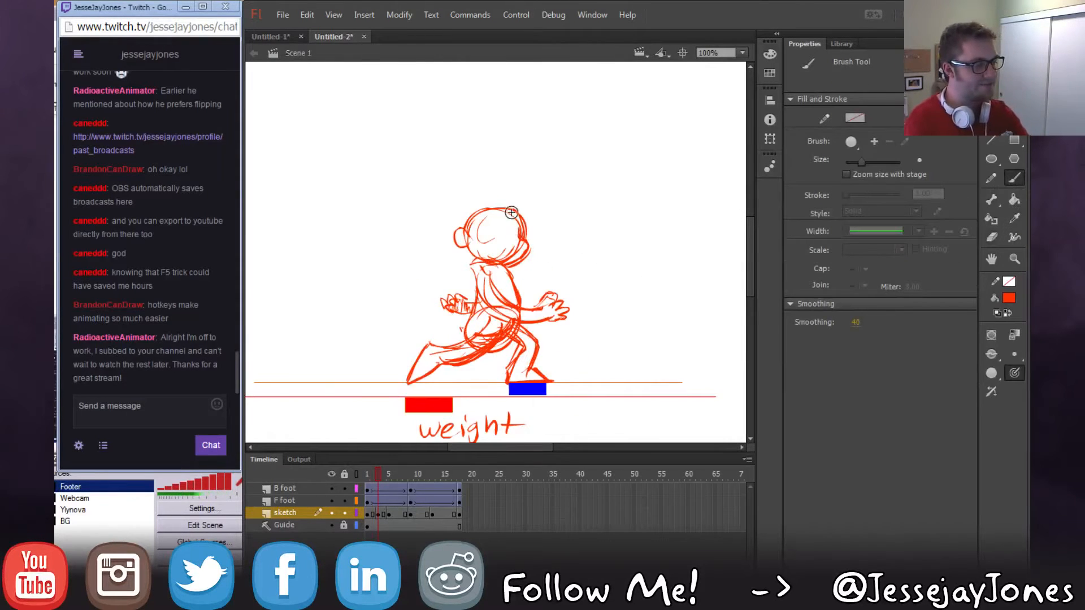
mouse_move(486, 242)
left_mouse_down()
mouse_move(535, 241)
mouse_move(503, 247)
mouse_move(502, 234)
left_mouse_up()
key("comma")
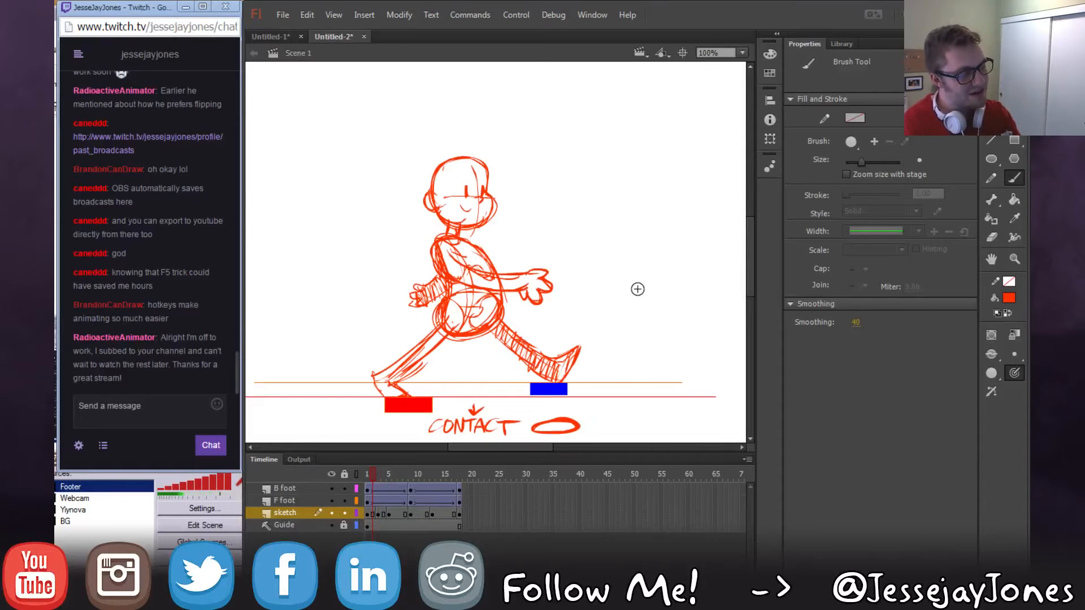
key("period")
key("comma")
key("period")
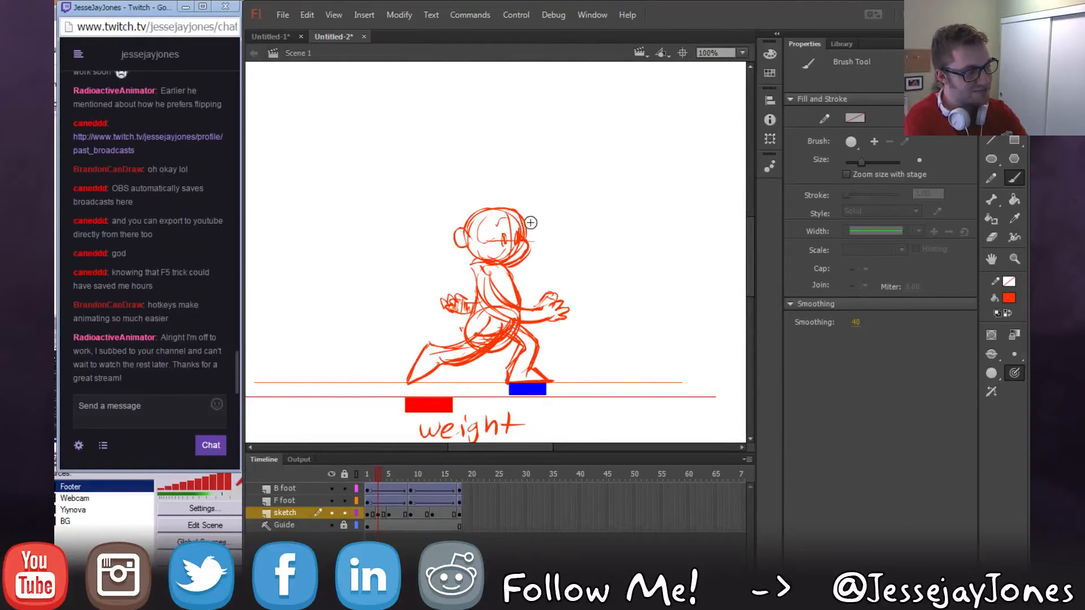
Add a small smile to the weight pose's face, matching it to the contact pose.
key("comma")
key("period")
key("comma")
key("period")
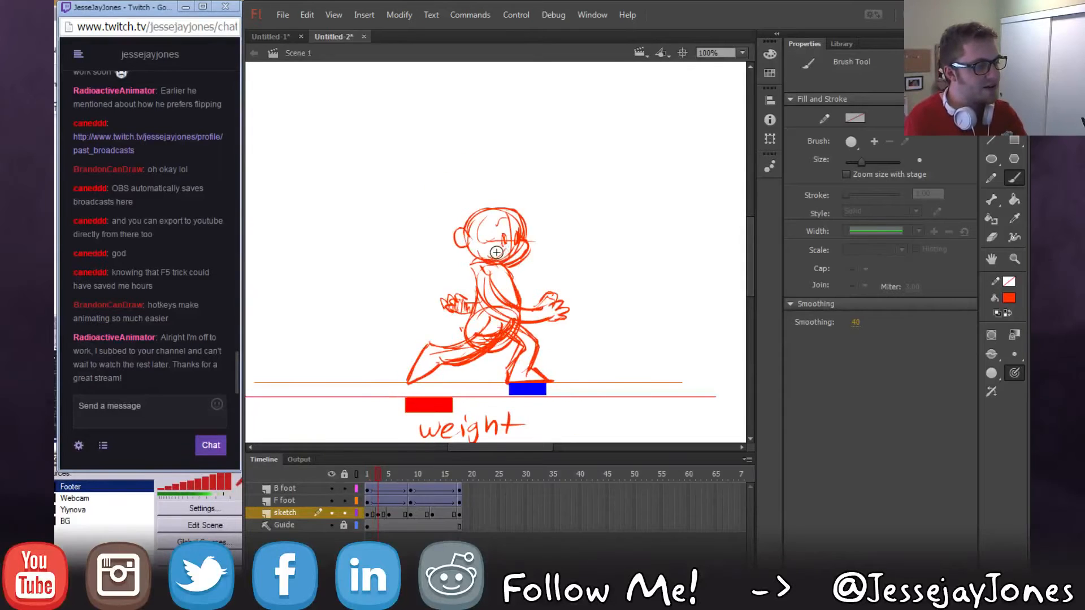
key("comma")
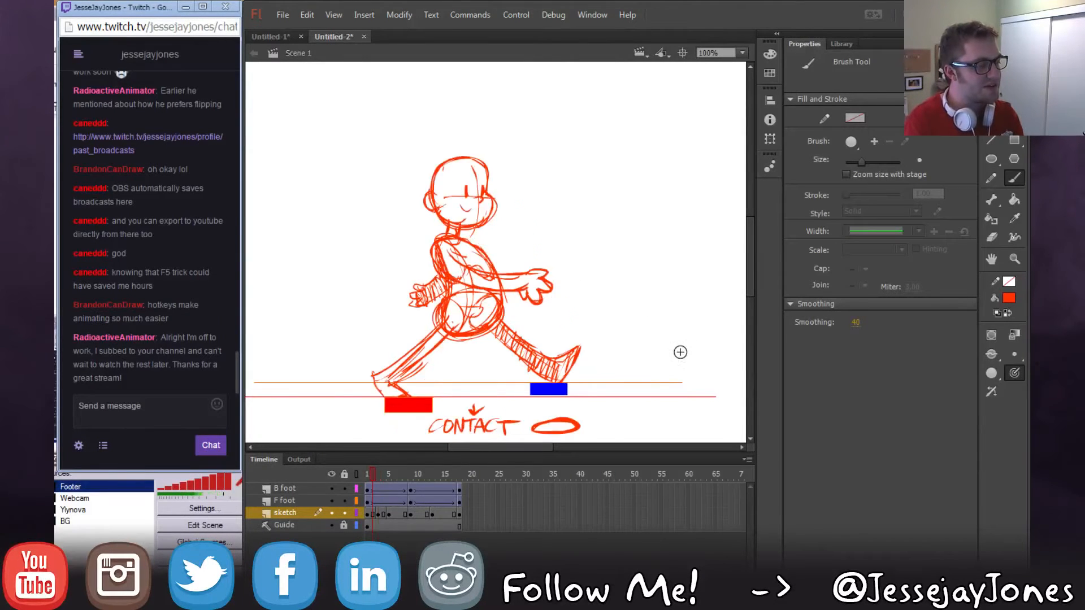
key("period")
key("comma")
key("period")
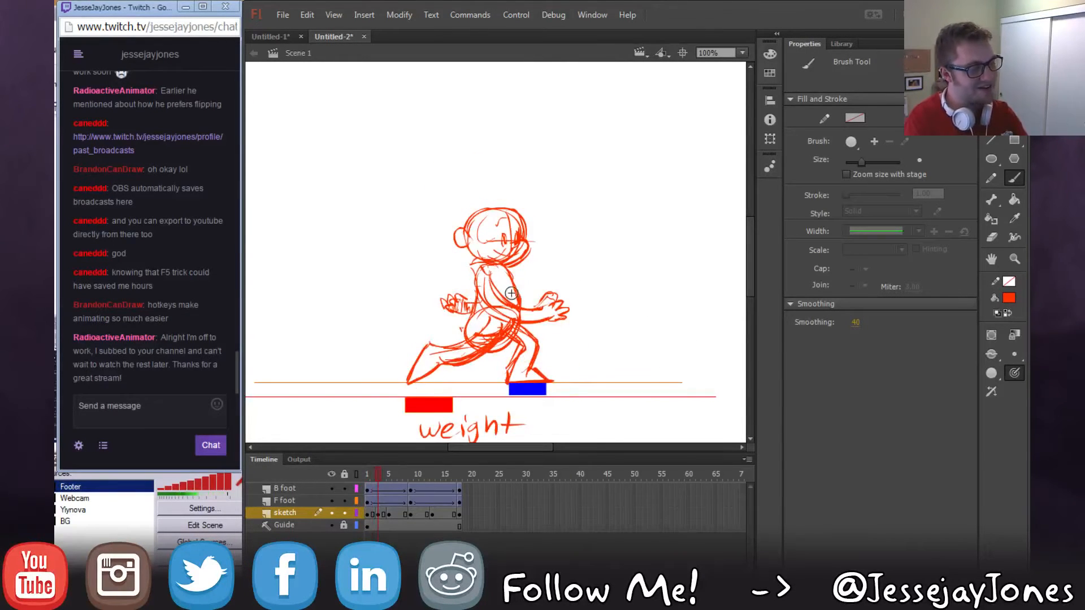
Flip repeatedly between the contact and weight drawings to check the downward movement of the whole figure.
key("comma")
key("period")
key("comma")
key("period")
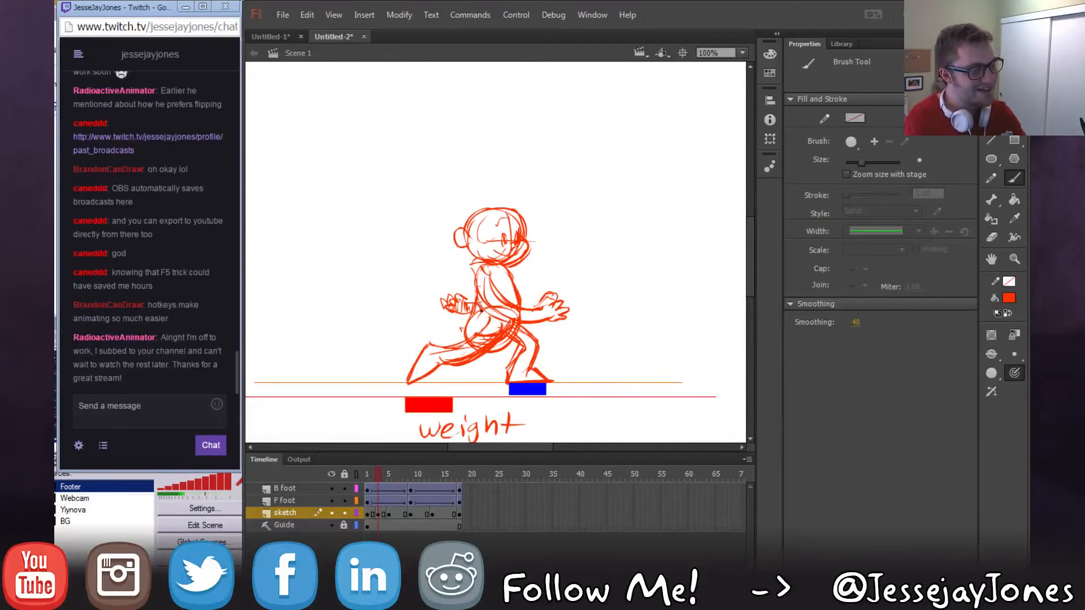
key("comma")
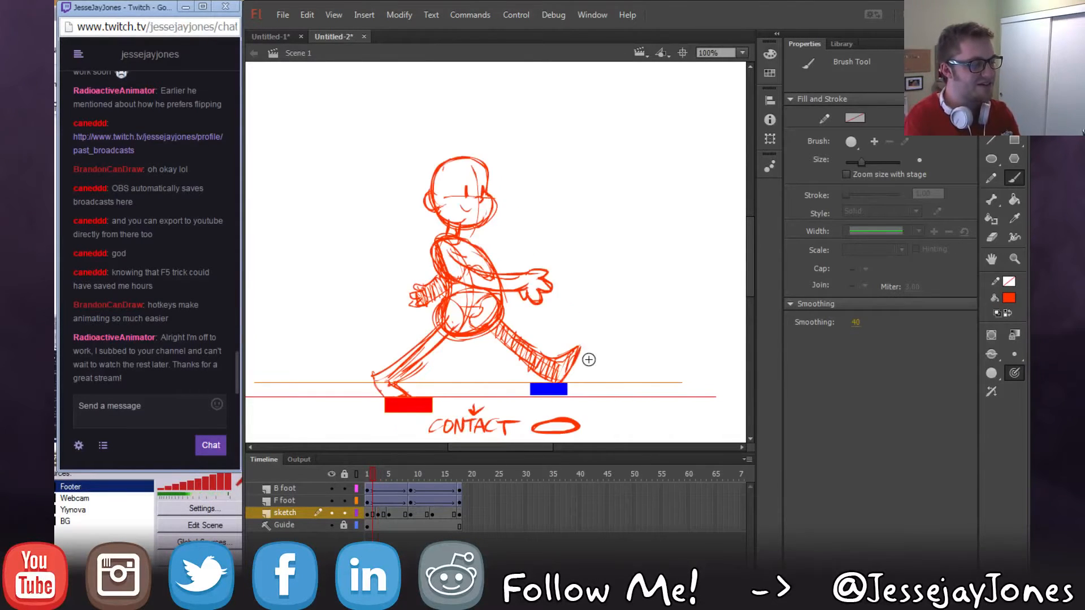
key("period")
key("comma")
key("period")
key("comma")
key("period")
key("comma")
key("period")
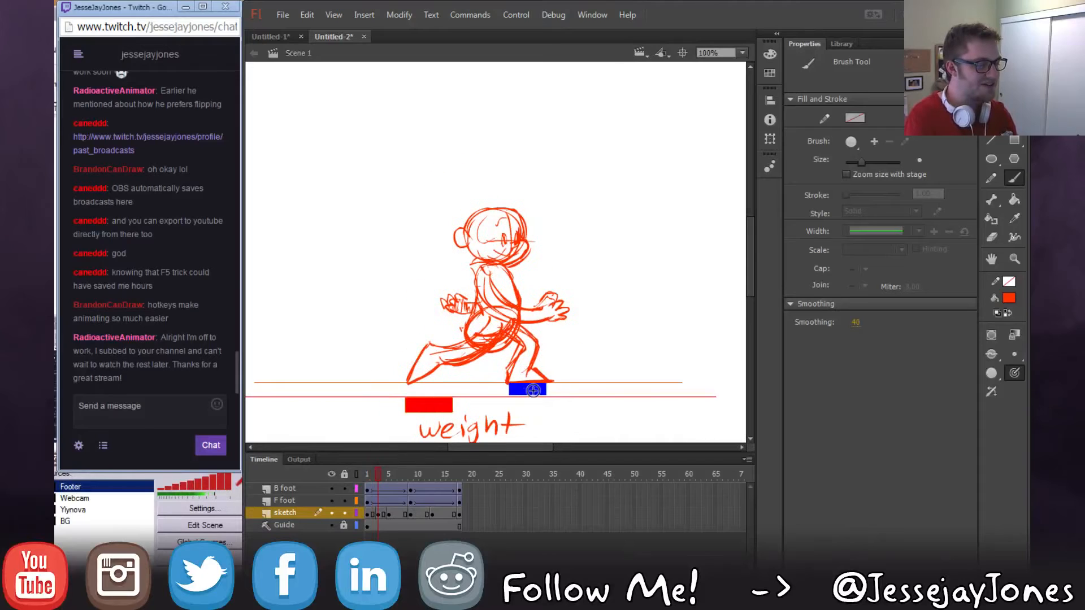
key("comma")
key("period")
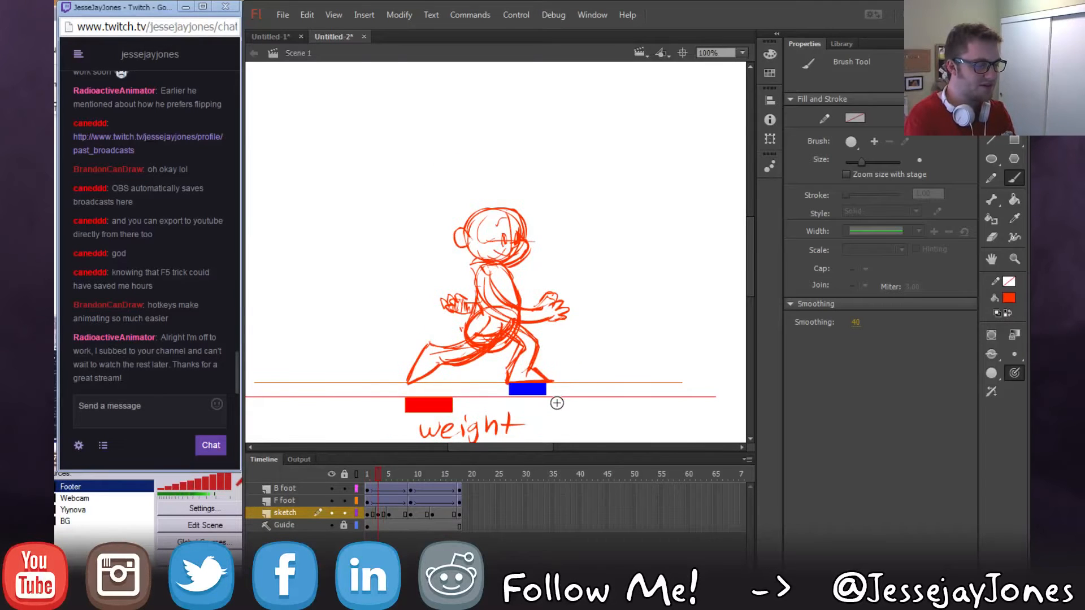
Insert a blank keyframe at frame 7 of the sketch layer, between the passing pose and the next contact pose.
key("period")
key("period")
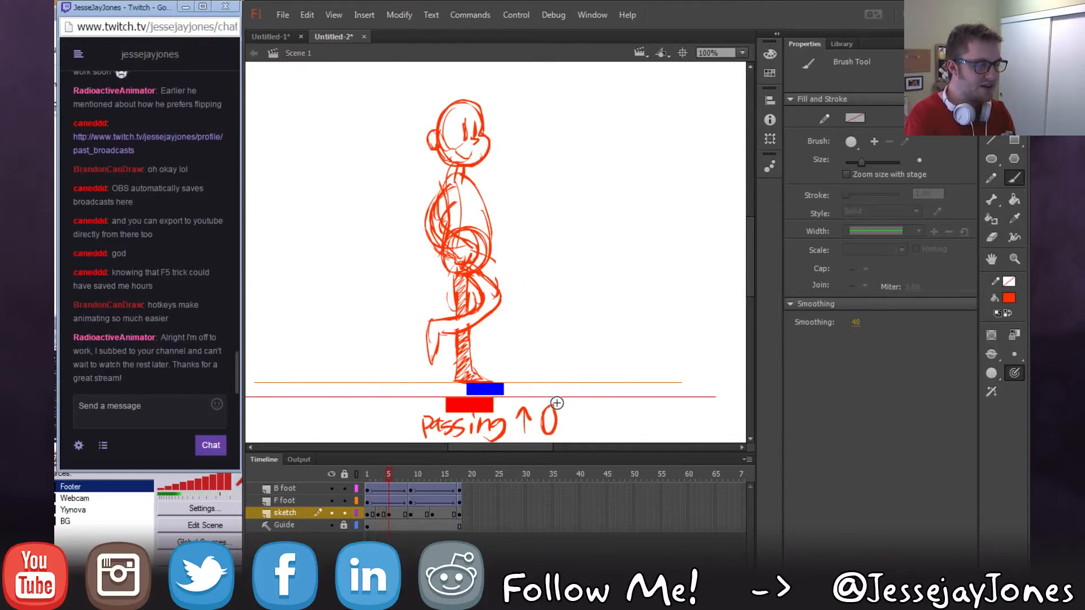
key("comma")
key("comma")
left_click_drag(371, 474, 392, 484)
mouse_move(388, 489)
left_mouse_down()
mouse_move(374, 489)
mouse_move(394, 491)
mouse_move(401, 517)
left_mouse_up()
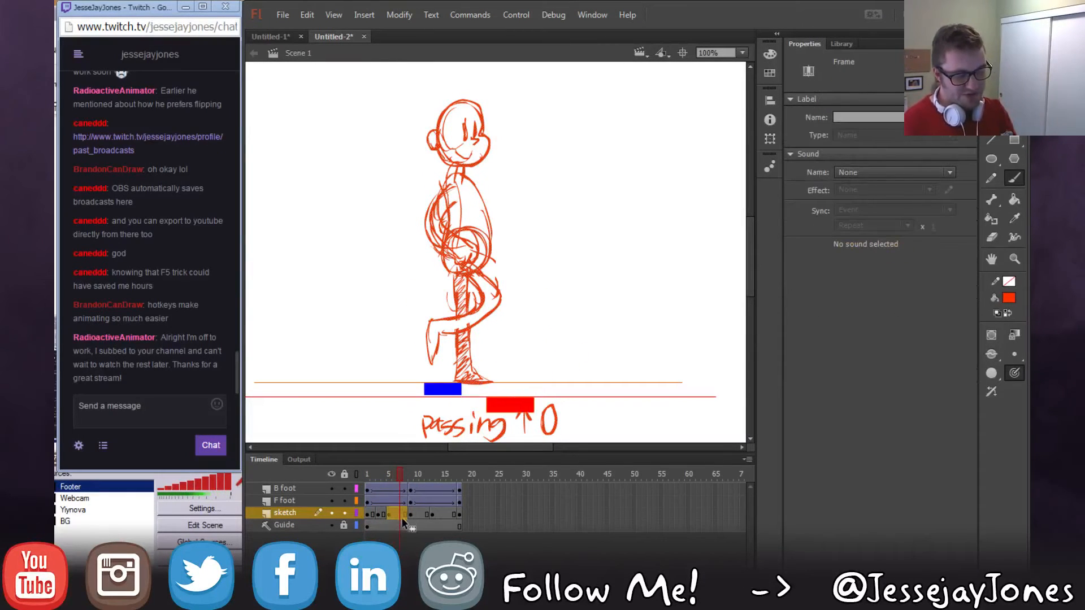
left_click(402, 521)
left_click(401, 517)
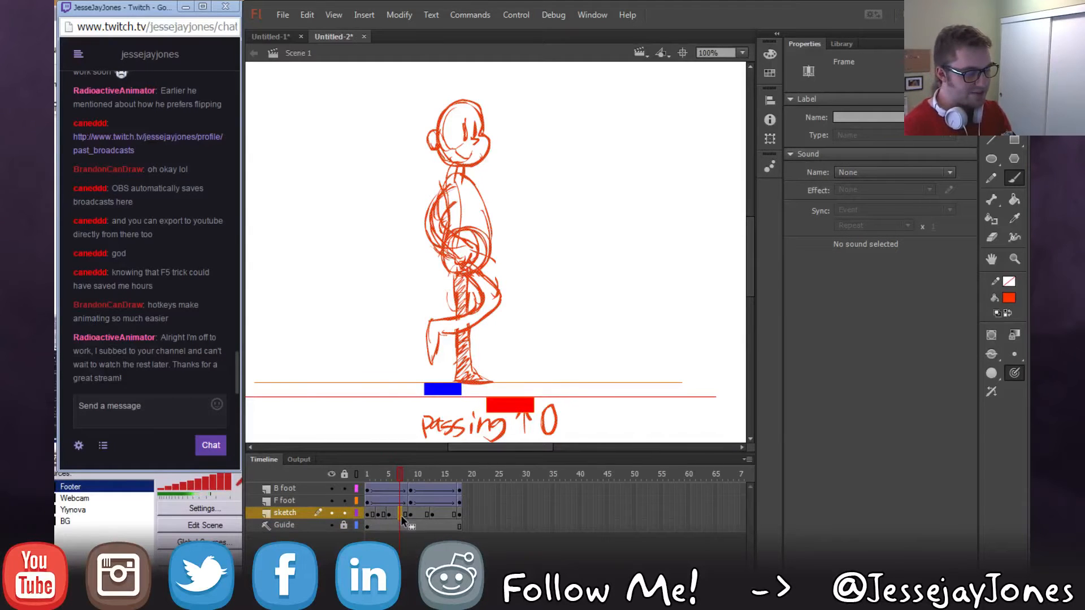
key("F7")
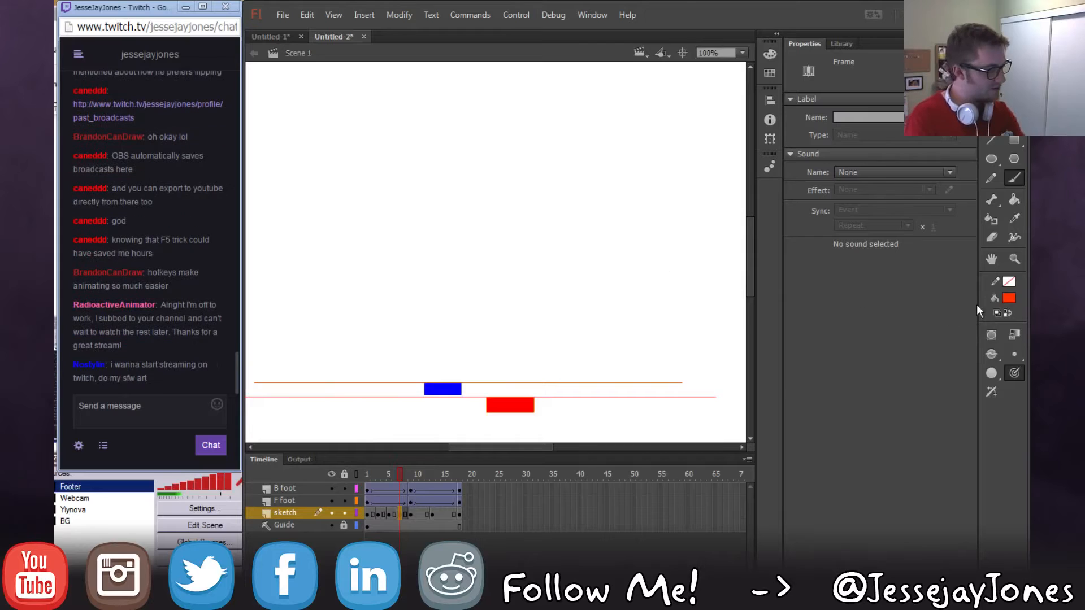
Turn on filled onion skinning and narrow its range to the frames around frame 7, showing the passing and contact poses.
key("alt+shift+o")
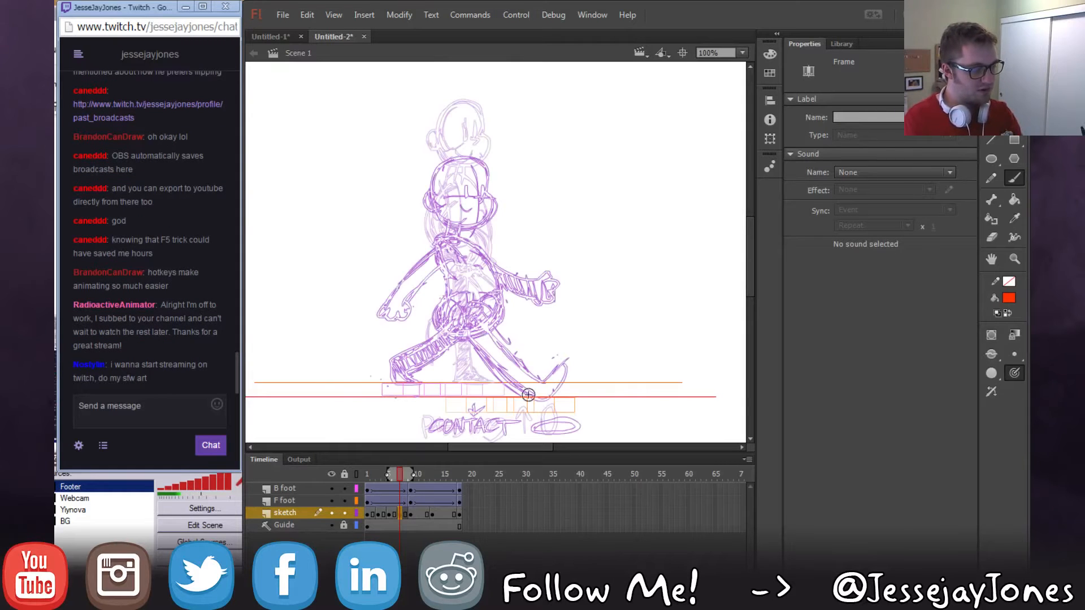
left_click(476, 570)
left_click(464, 571)
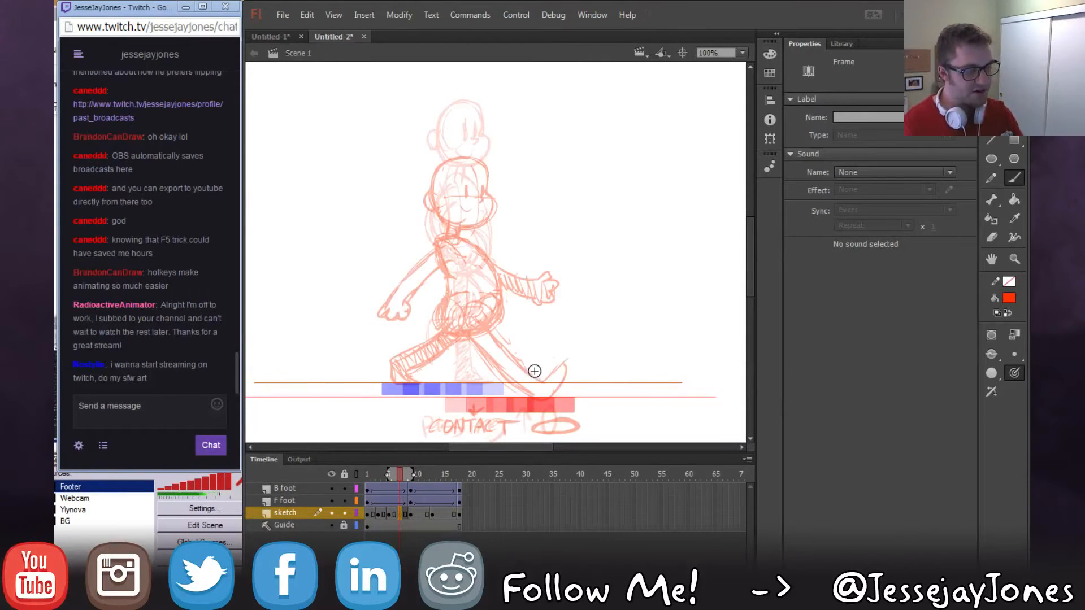
left_click_drag(387, 476, 393, 476)
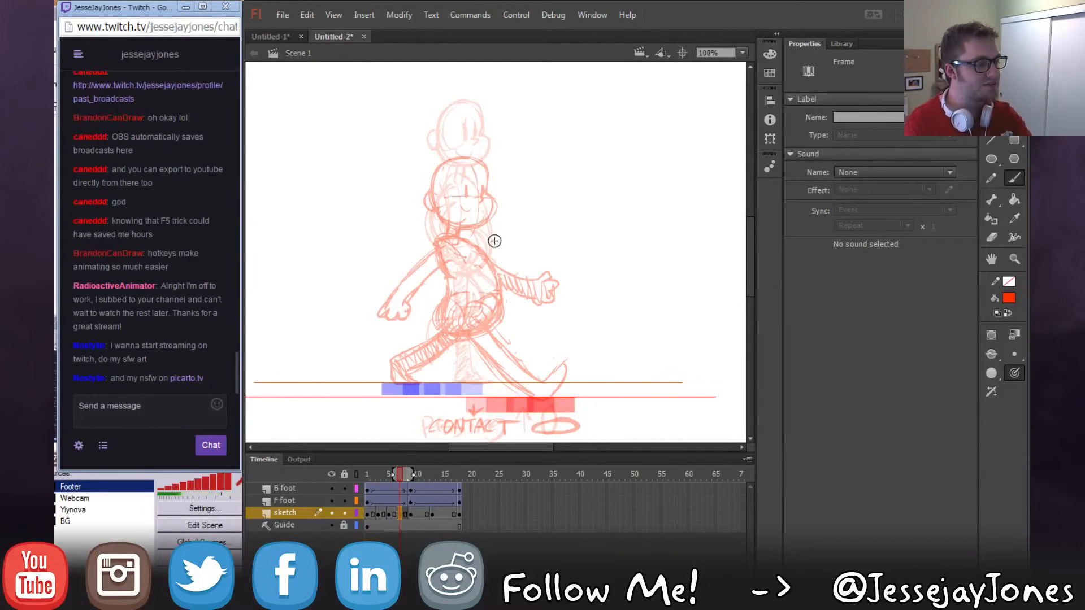
Brush in the round head and bean-shaped torso midway between the onion-skinned passing and contact poses, then switch onion skinning off.
mouse_move(461, 132)
left_mouse_down()
mouse_move(436, 162)
mouse_move(478, 173)
mouse_move(461, 131)
mouse_move(499, 179)
left_mouse_up()
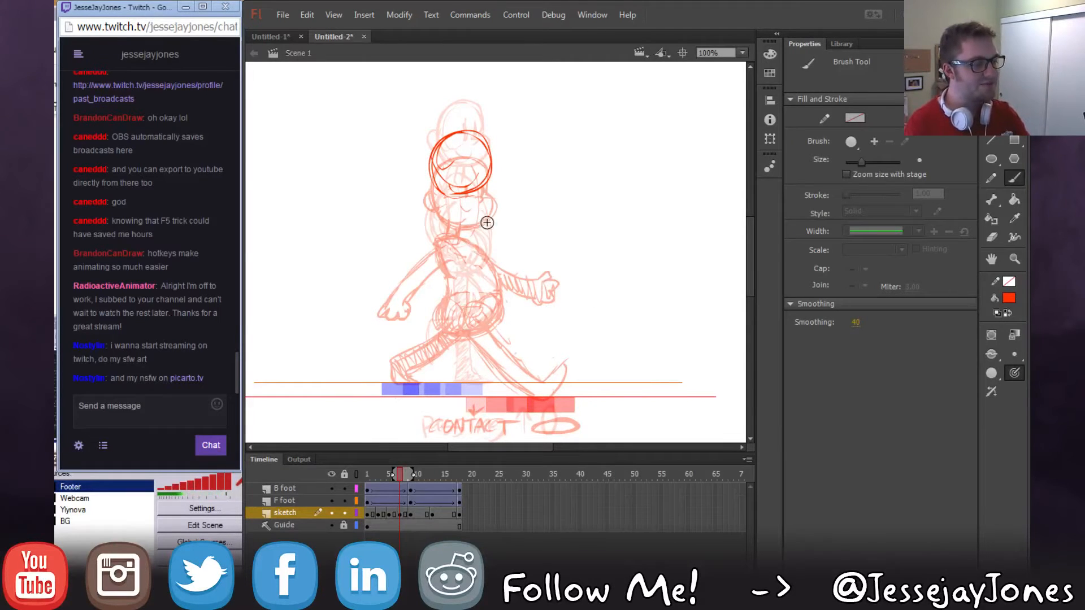
mouse_move(470, 206)
left_mouse_down()
mouse_move(454, 279)
mouse_move(455, 268)
mouse_move(465, 288)
mouse_move(449, 303)
mouse_move(468, 304)
mouse_move(506, 274)
mouse_move(487, 221)
left_mouse_up()
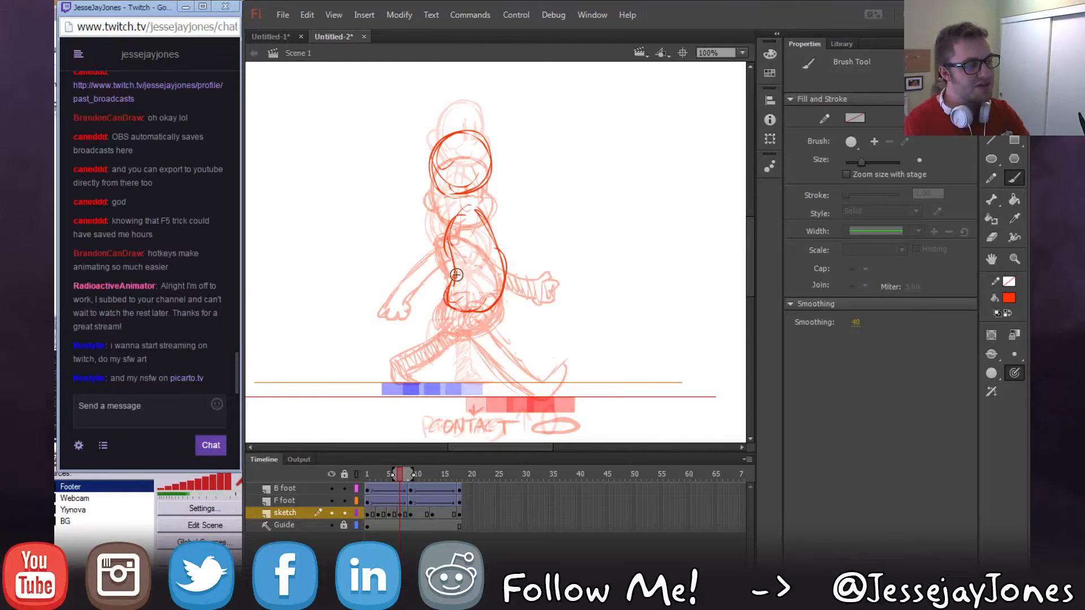
left_click_drag(457, 274, 457, 212)
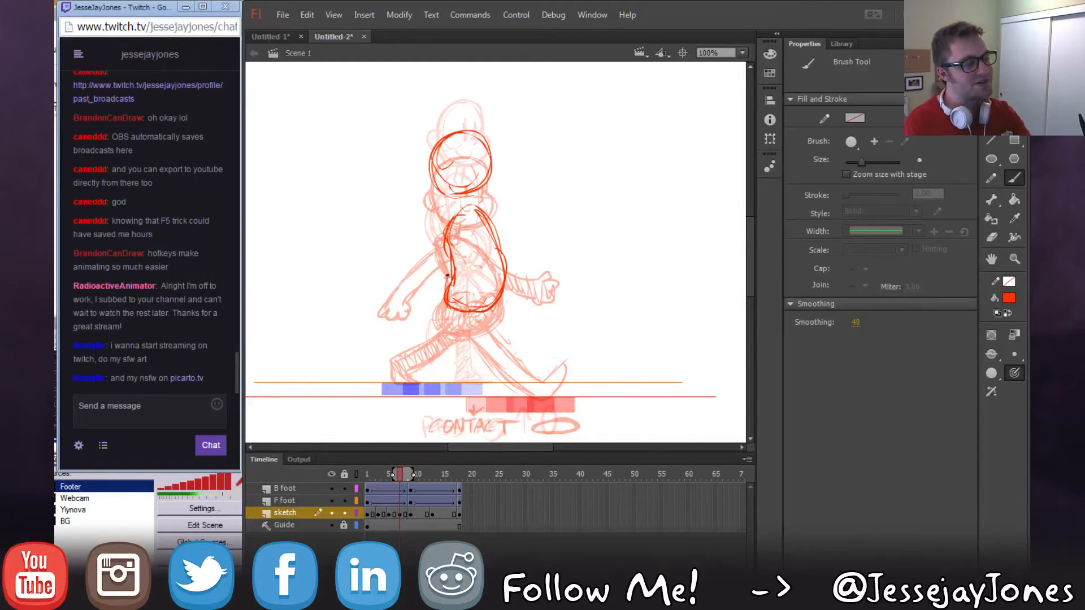
mouse_move(449, 219)
left_mouse_down()
mouse_move(497, 238)
mouse_move(502, 278)
mouse_move(452, 278)
left_mouse_up()
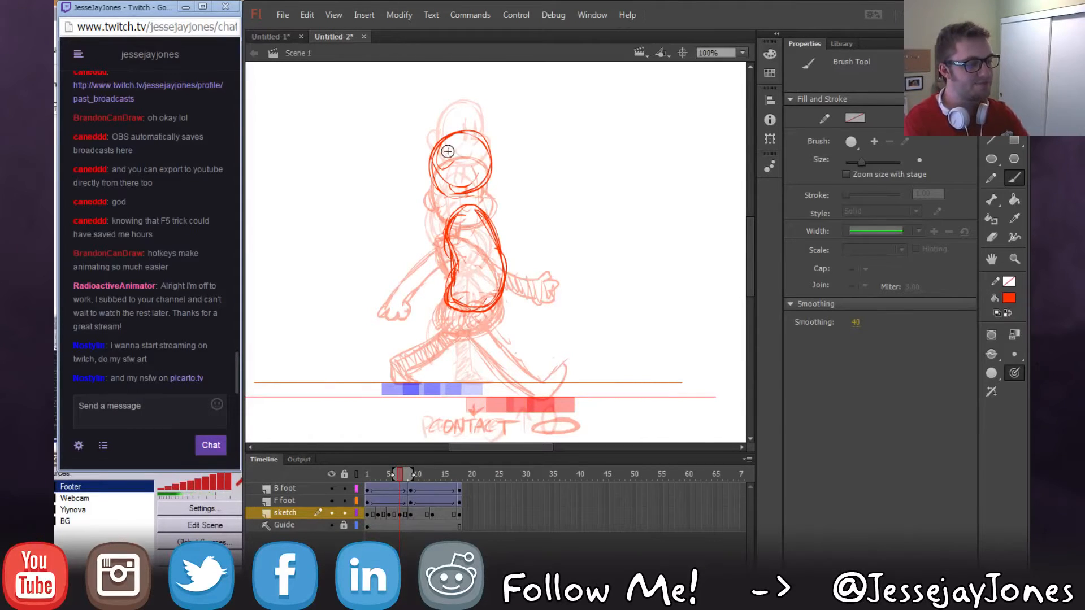
left_click(461, 570)
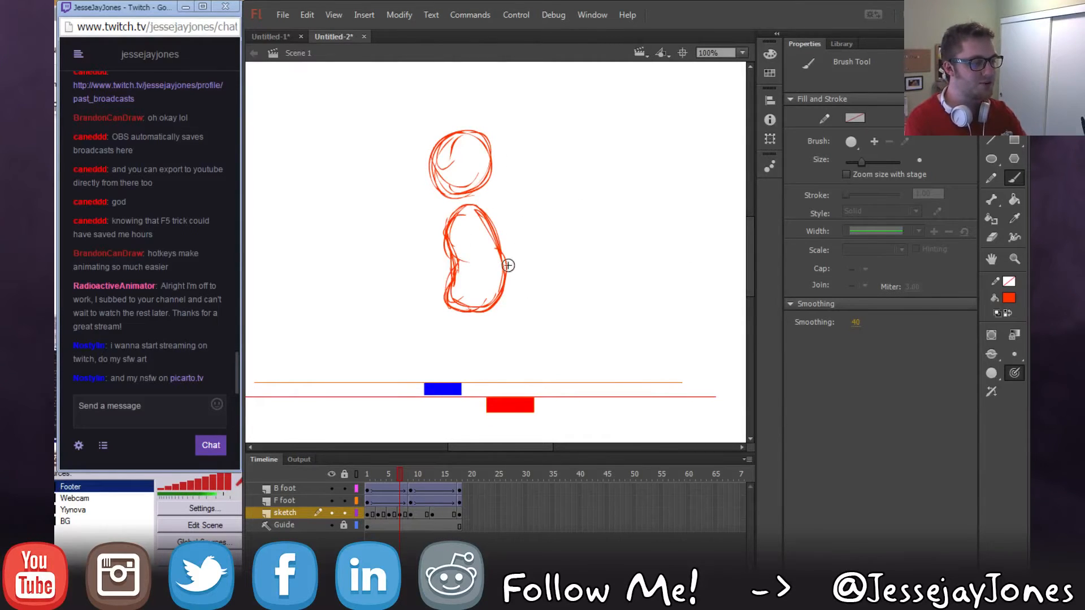
mouse_move(462, 300)
left_mouse_down()
mouse_move(438, 346)
mouse_move(466, 379)
left_mouse_up()
mouse_move(496, 302)
left_mouse_down()
mouse_move(508, 385)
mouse_move(534, 389)
left_mouse_up()
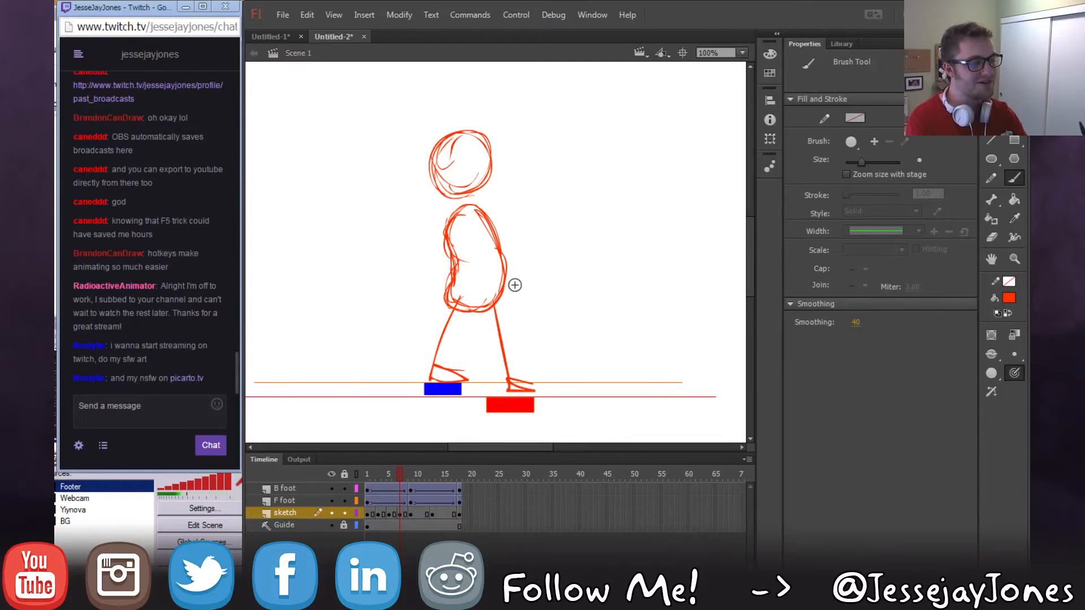
mouse_move(445, 252)
left_mouse_down()
mouse_move(395, 224)
mouse_move(406, 208)
mouse_move(391, 230)
left_mouse_up()
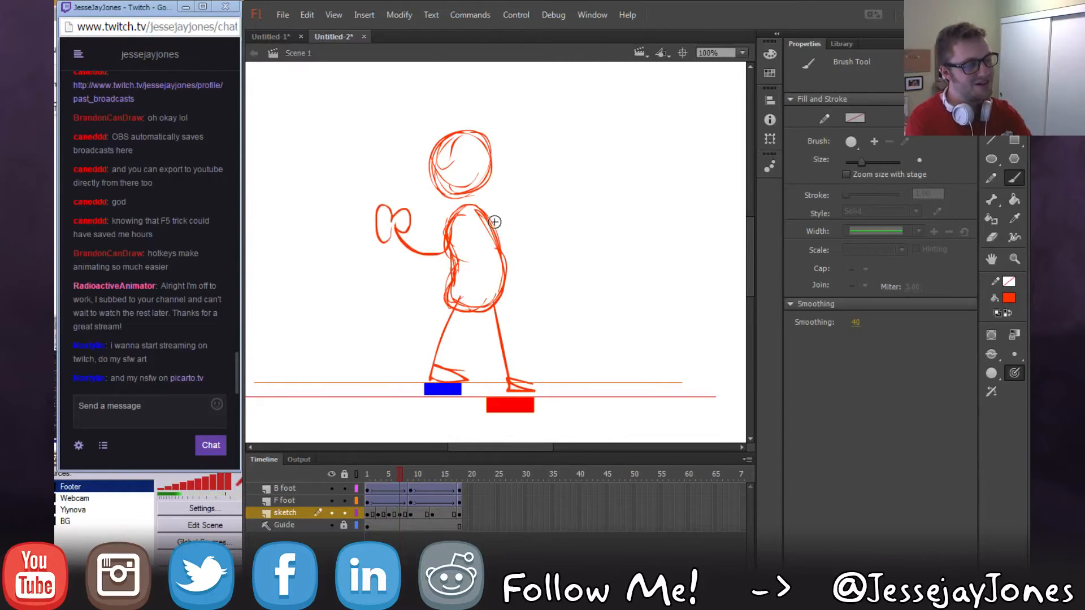
left_click_drag(529, 212, 540, 206)
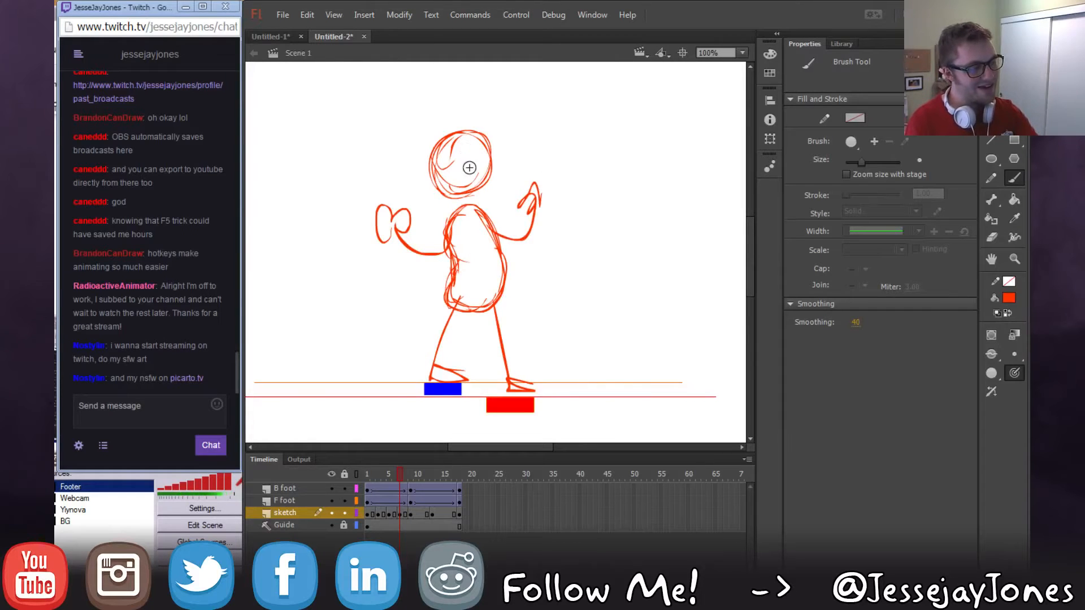
left_click_drag(453, 171, 482, 168)
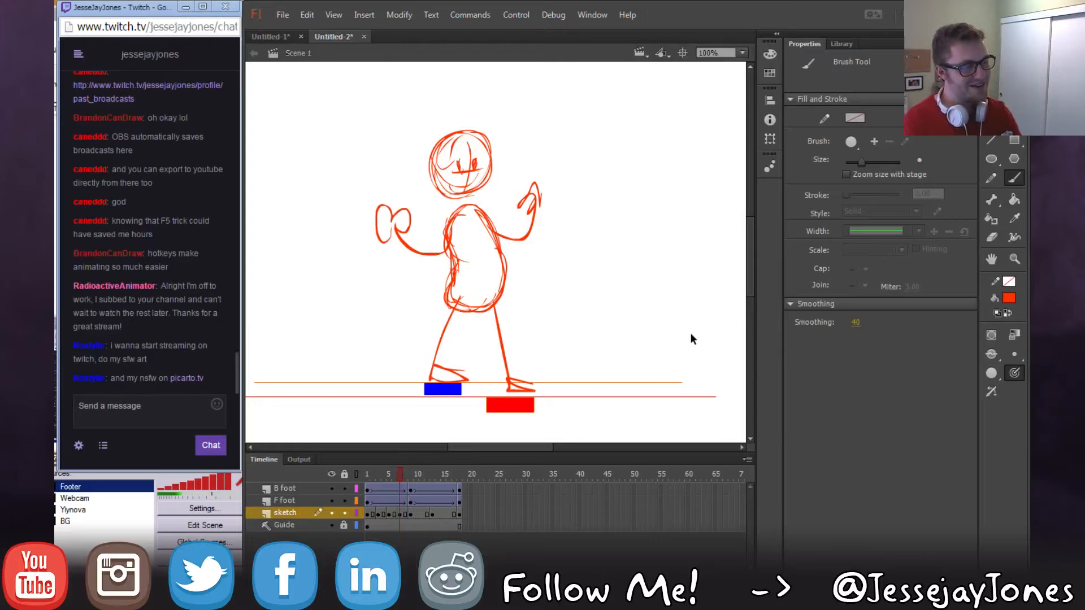
key("ctrl+z")
key("ctrl+z")
key("ctrl+z")
key("ctrl+z")
key("ctrl+z")
key("ctrl+z")
key("ctrl+z")
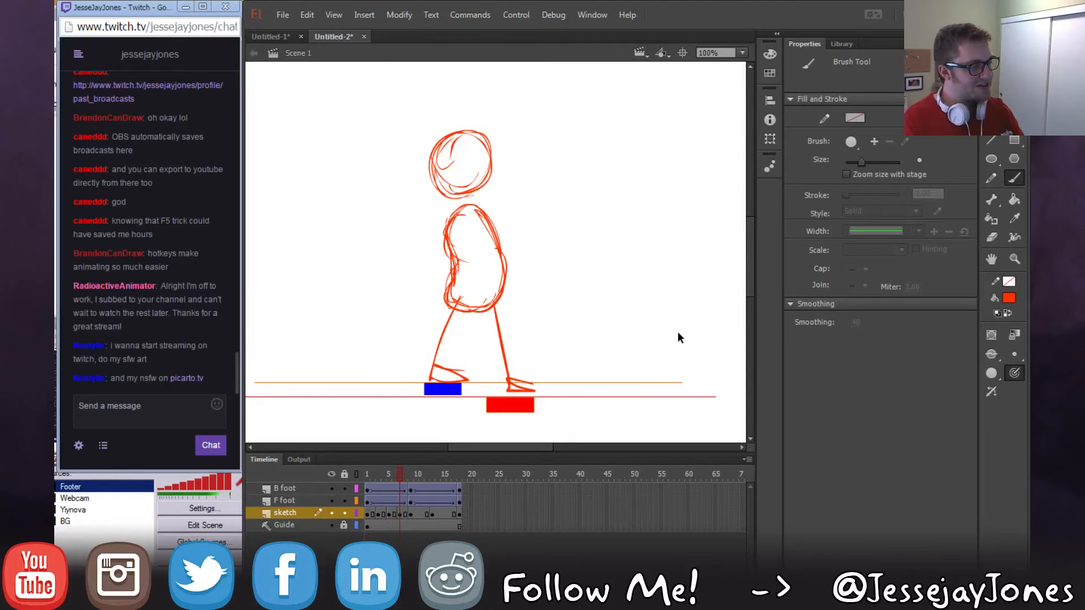
key("ctrl+z")
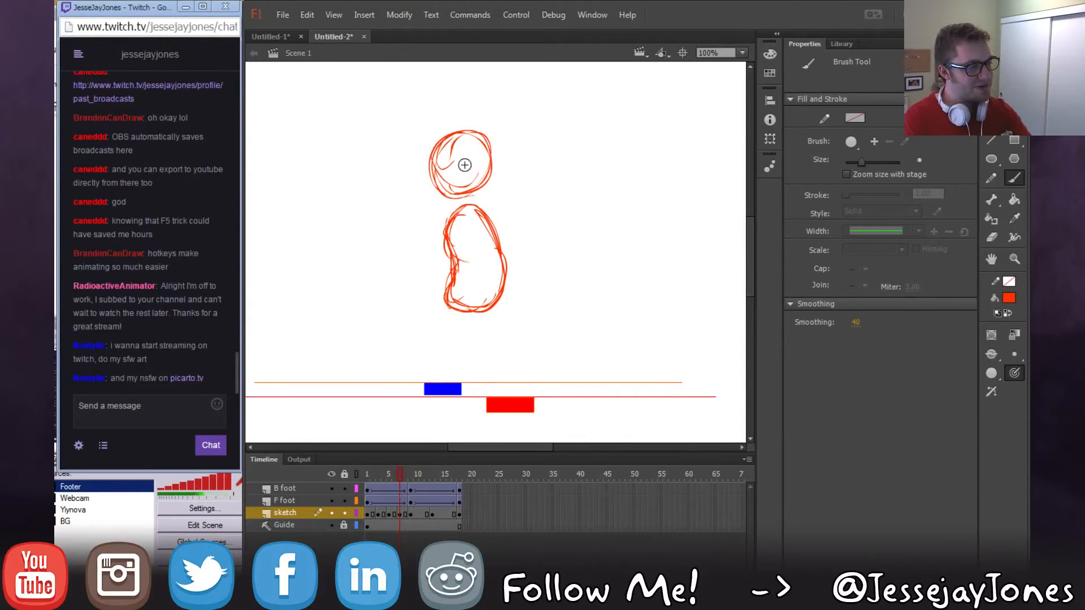
Reinforce the head circle and the upper torso outline of the frame 7 pose with extra brush strokes.
mouse_move(481, 187)
left_mouse_down()
mouse_move(432, 173)
mouse_move(484, 195)
left_mouse_up()
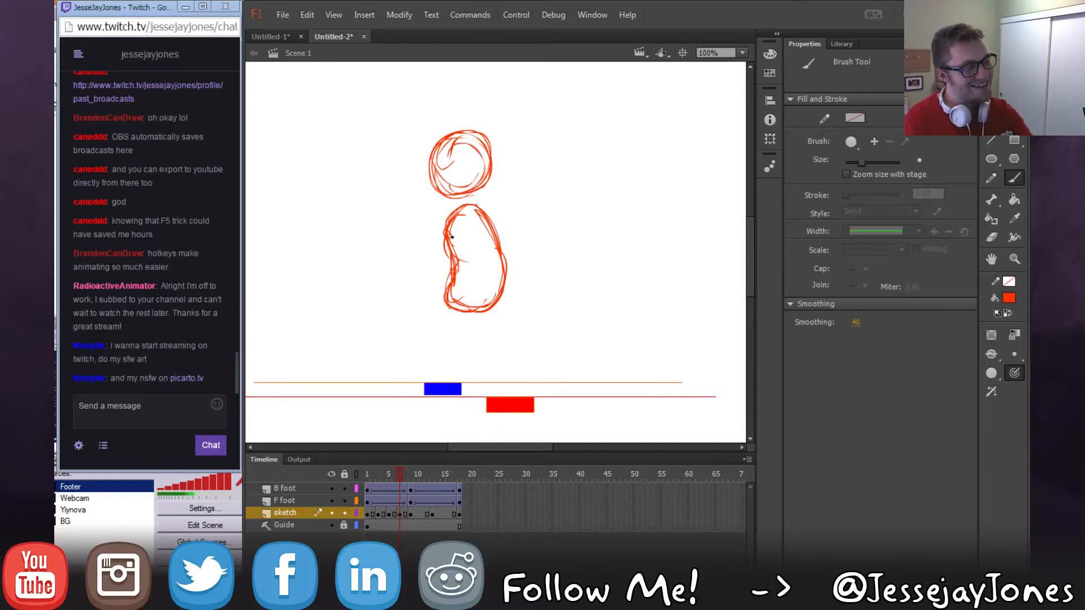
mouse_move(452, 237)
left_mouse_down()
mouse_move(453, 273)
mouse_move(480, 307)
mouse_move(498, 239)
left_mouse_up()
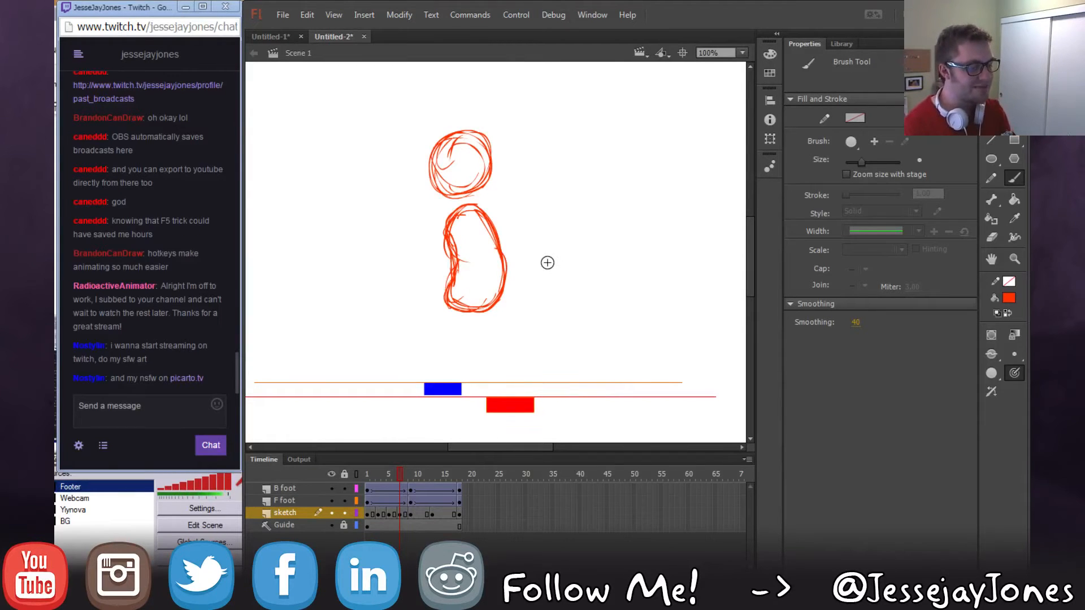
Flip back and forth through the weight, passing and frame 7 drawings to examine how the body and supporting leg move.
key(".")
key(".")
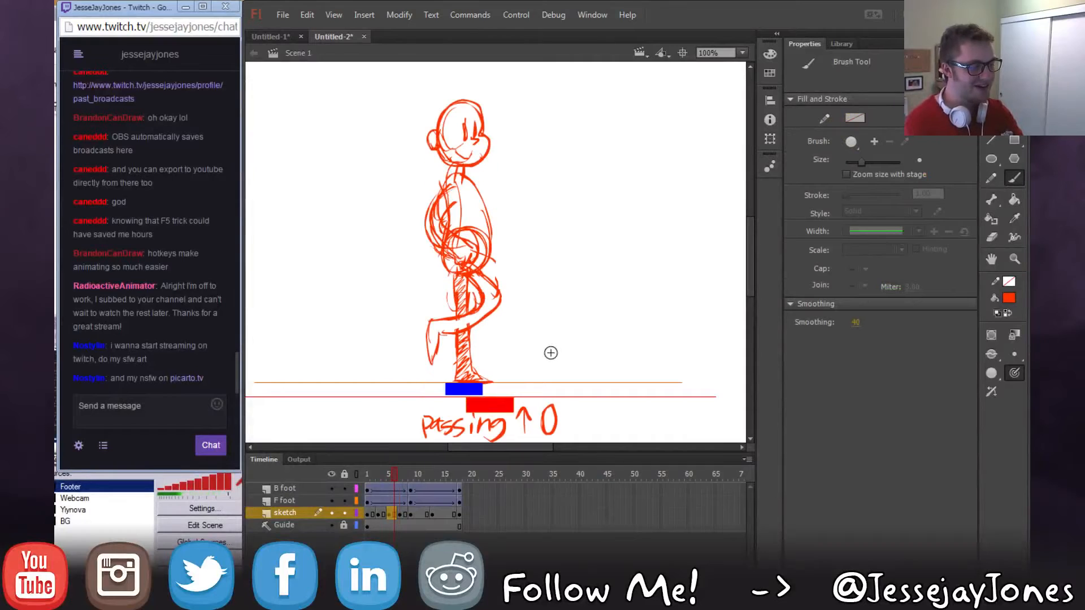
key(".")
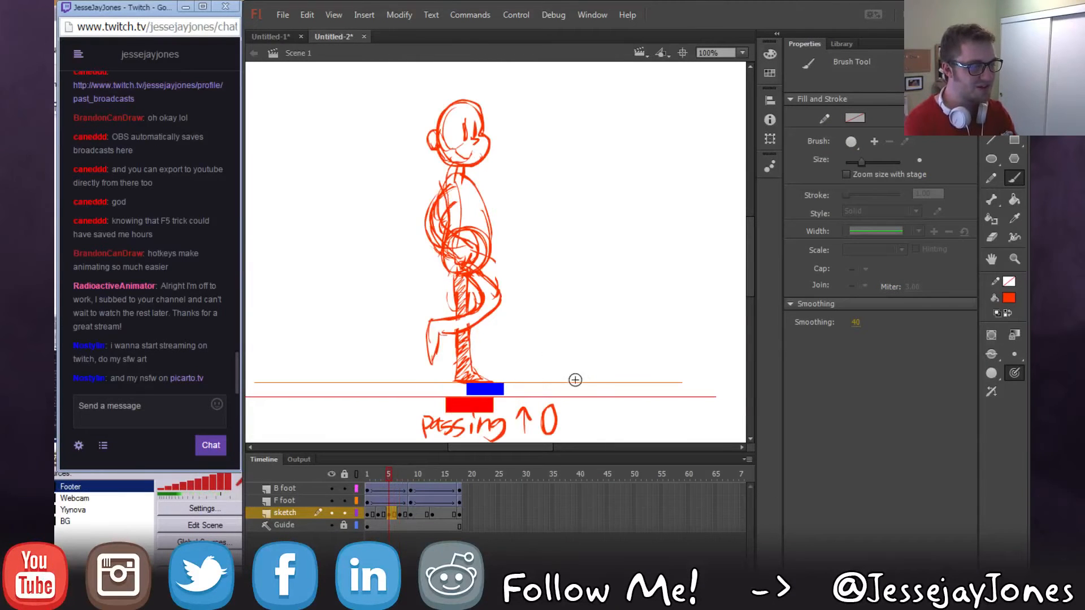
key(".")
key(".")
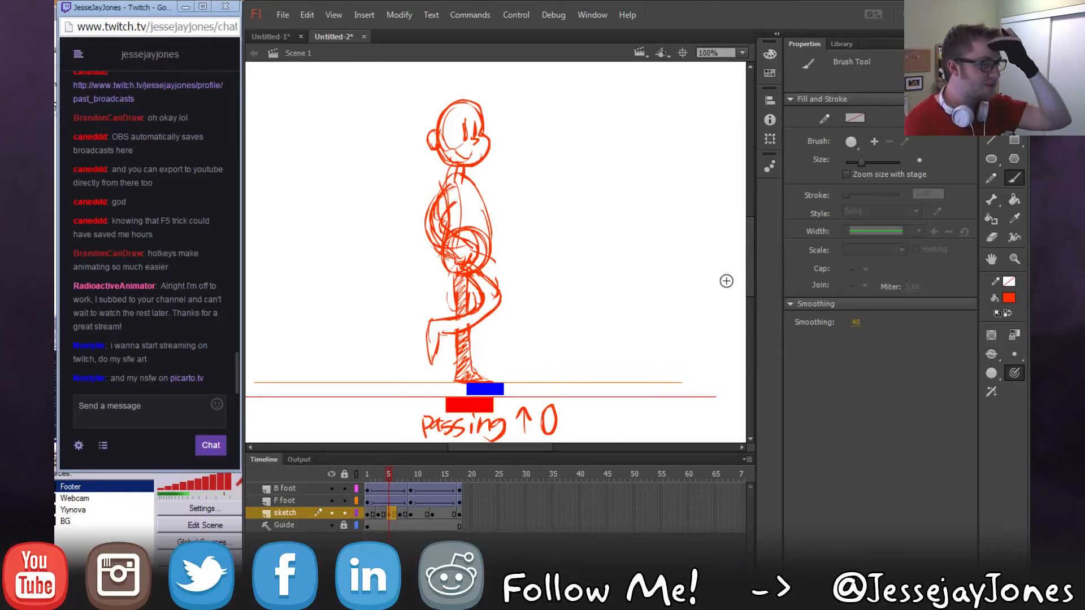
key(".")
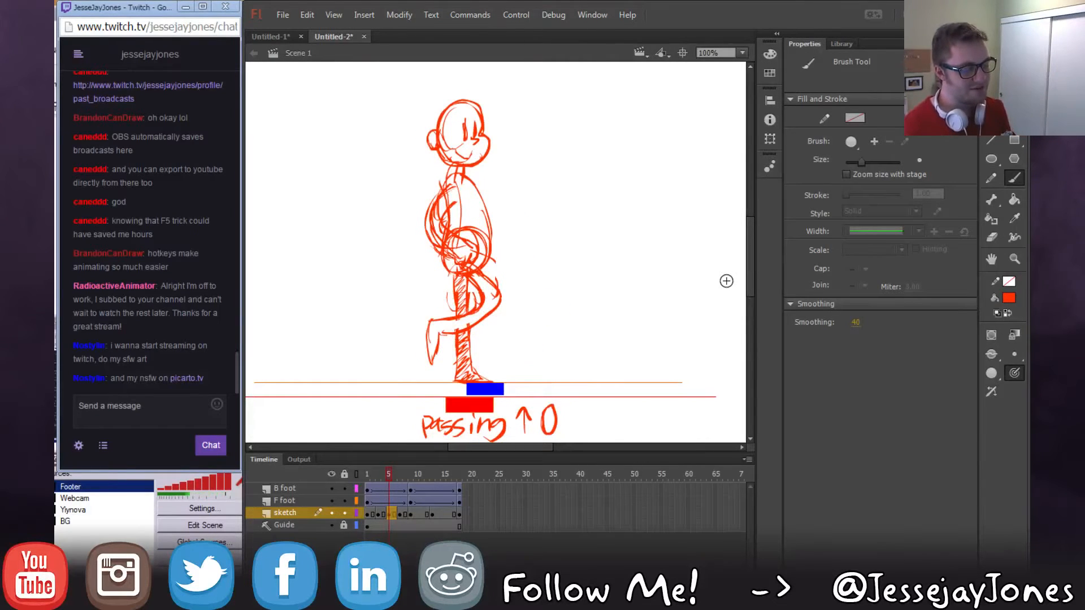
key("comma")
key("period")
key("period")
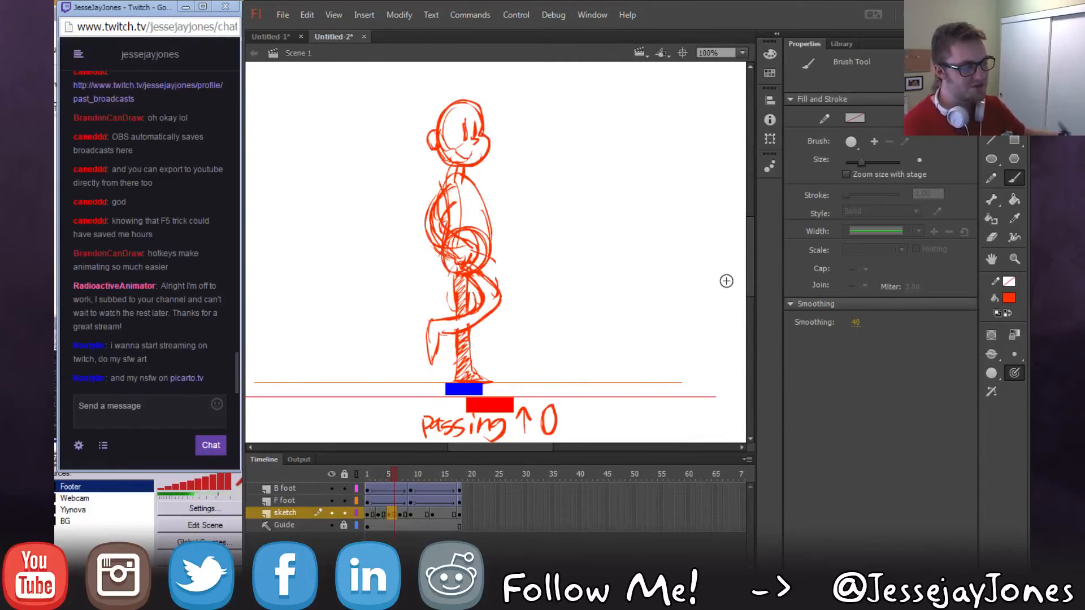
key("period")
key("comma")
key("comma")
key("comma")
key("period")
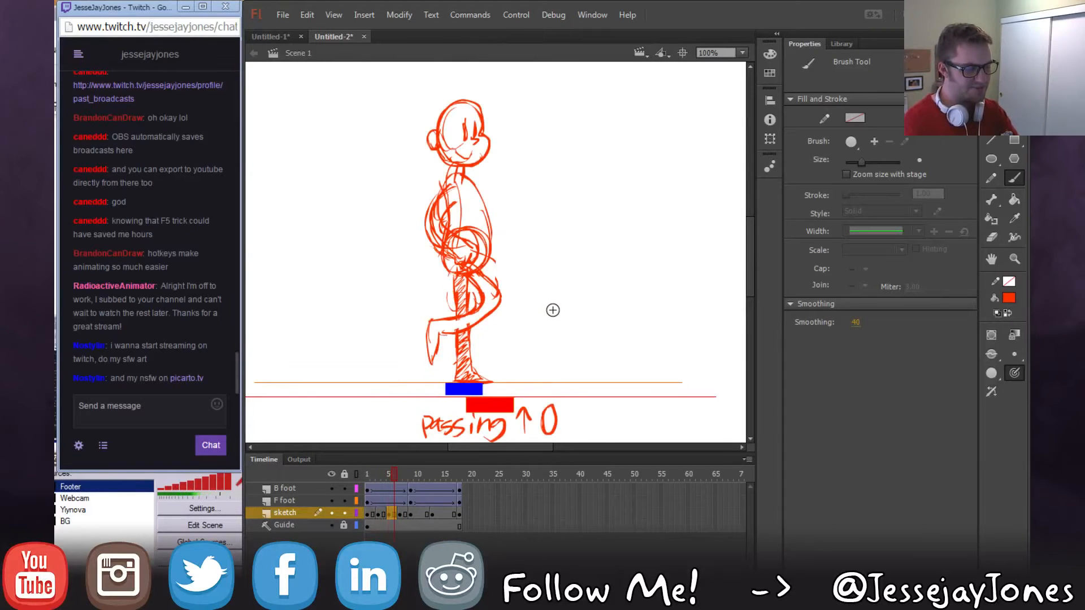
key("period")
key("period")
key("comma")
key("period")
key("comma")
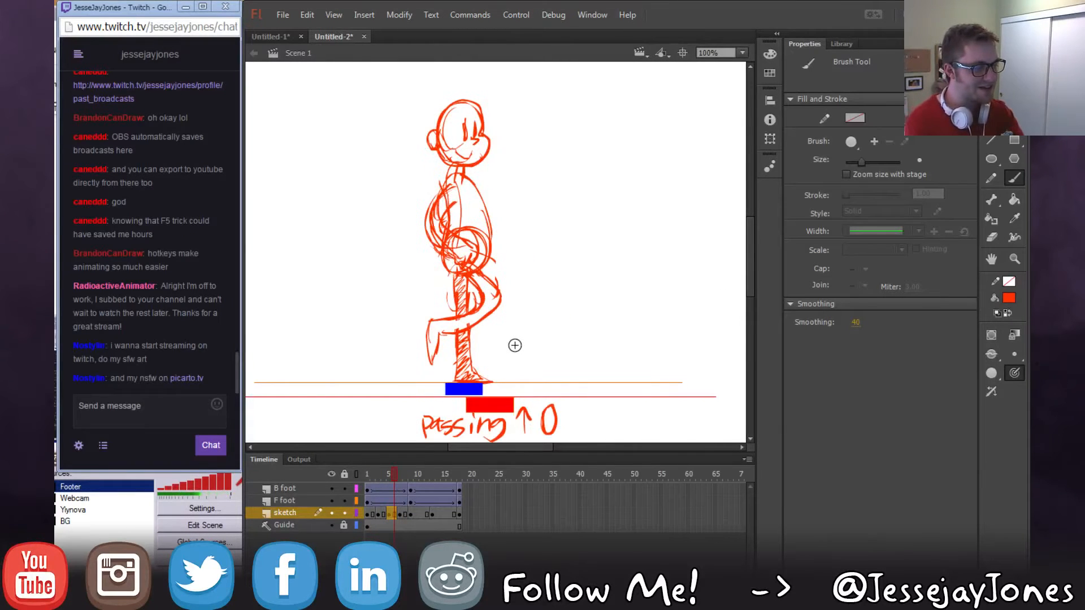
key("comma")
key("comma")
key("period")
key("comma")
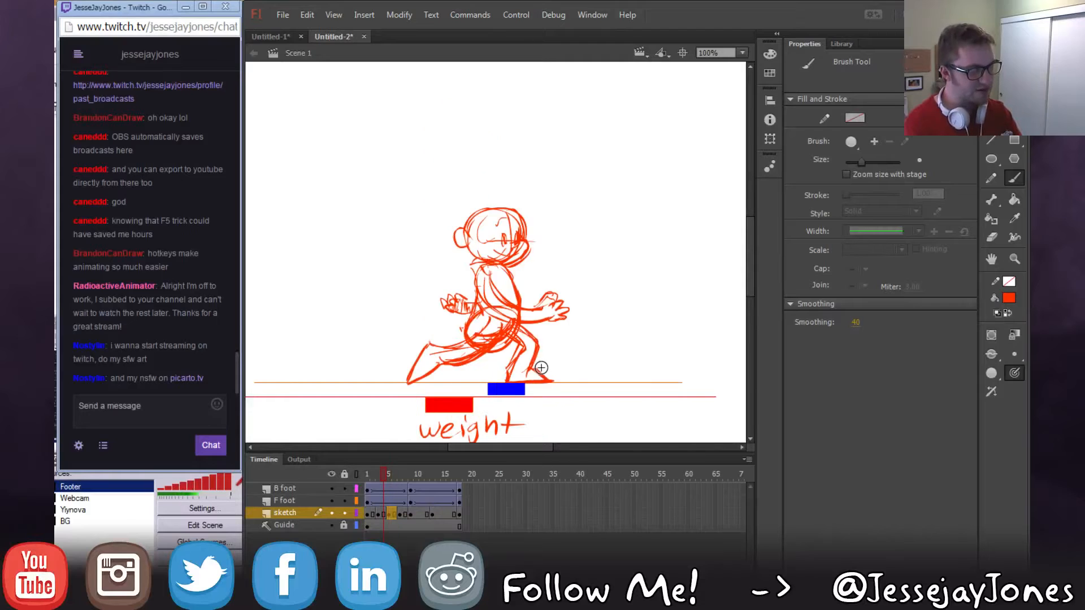
key("period")
key("period")
key("period")
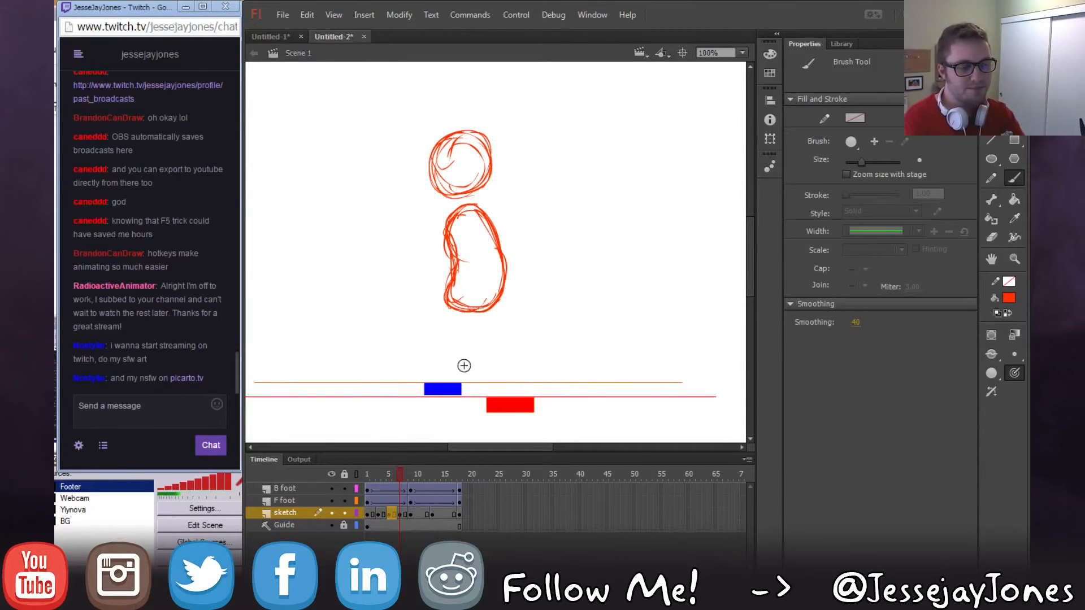
Sketch the supporting leg on the frame 7 pose, slanting back from the hips to a flat foot on the blue block.
left_click_drag(453, 311, 447, 333)
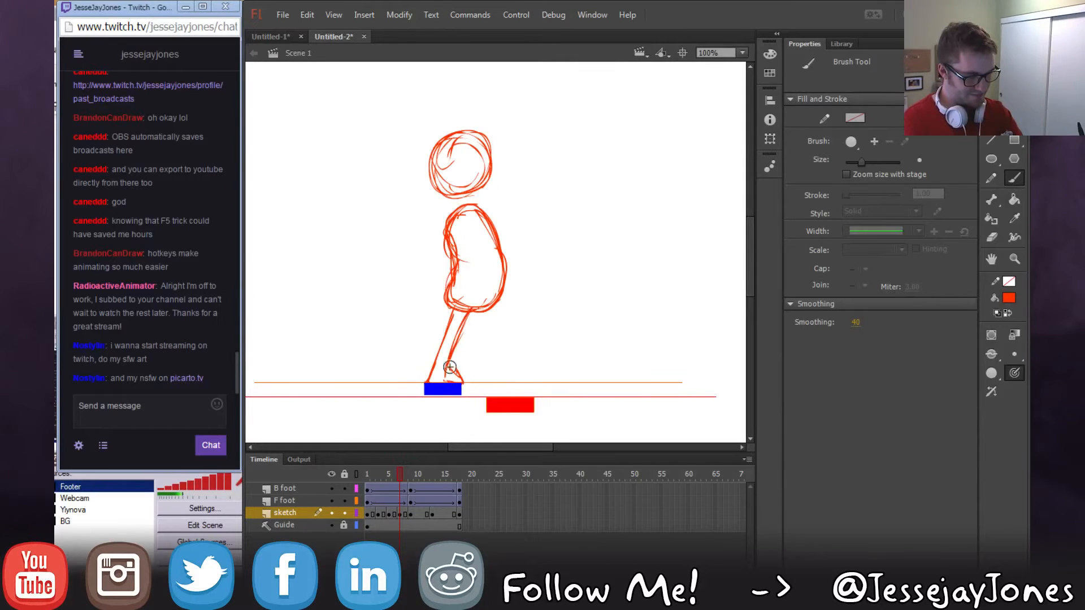
mouse_move(475, 311)
left_mouse_down()
mouse_move(448, 377)
mouse_move(430, 371)
mouse_move(467, 328)
left_mouse_up()
Flip repeatedly between the passing drawing, the frame 7 drawing and the following frames to check the new supporting leg's motion.
key("comma")
key("period")
key("comma")
key("period")
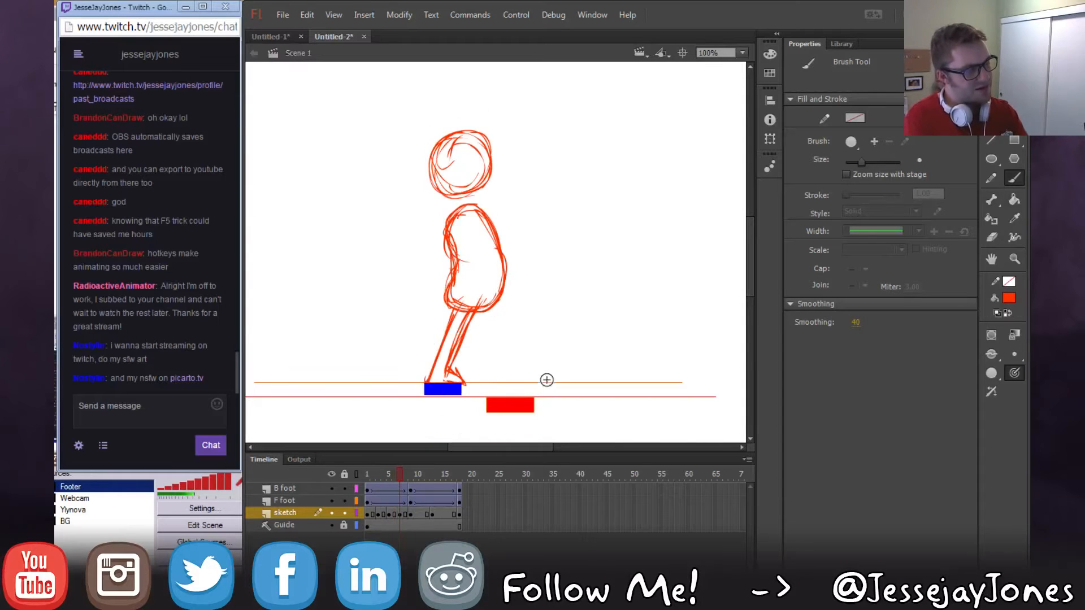
key("comma")
key("period")
key("comma")
key("period")
key("comma")
key("period")
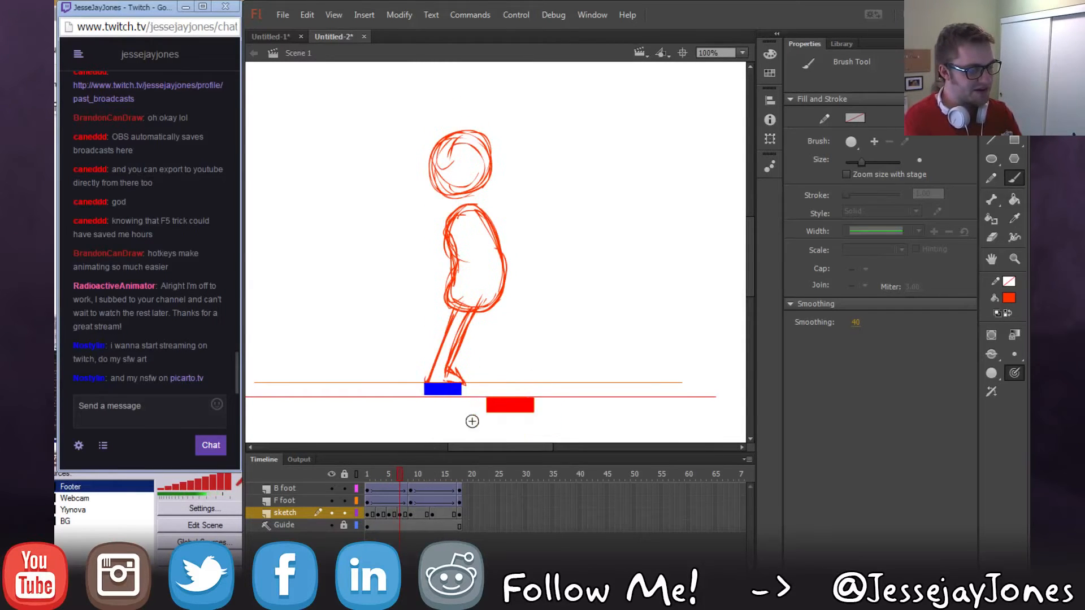
key("period")
key("period")
key("comma")
key("comma")
key("comma")
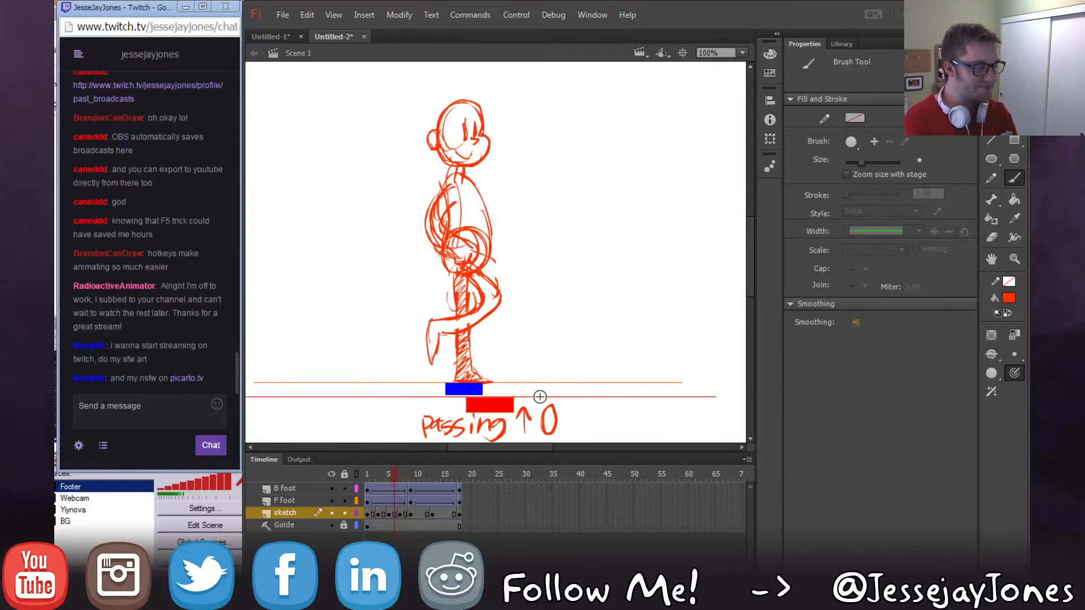
key("period")
key("period")
key("comma")
key("comma")
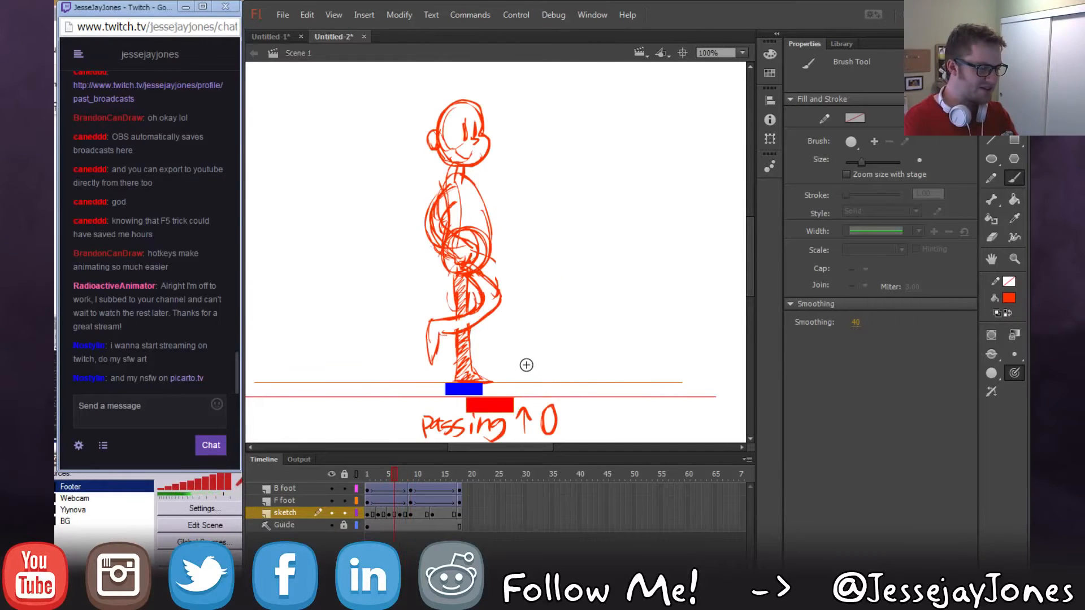
key("period")
key("period")
key("comma")
key("comma")
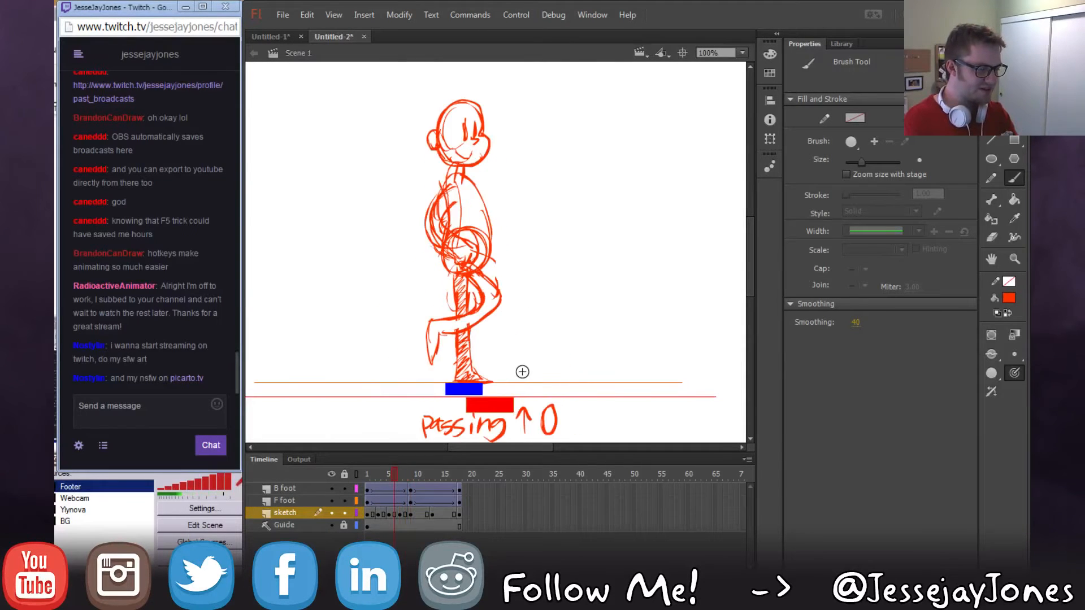
Sketch the swinging leg on the frame 7 pose, bent forward at the knee with the toes pointing down above the red block.
key("period")
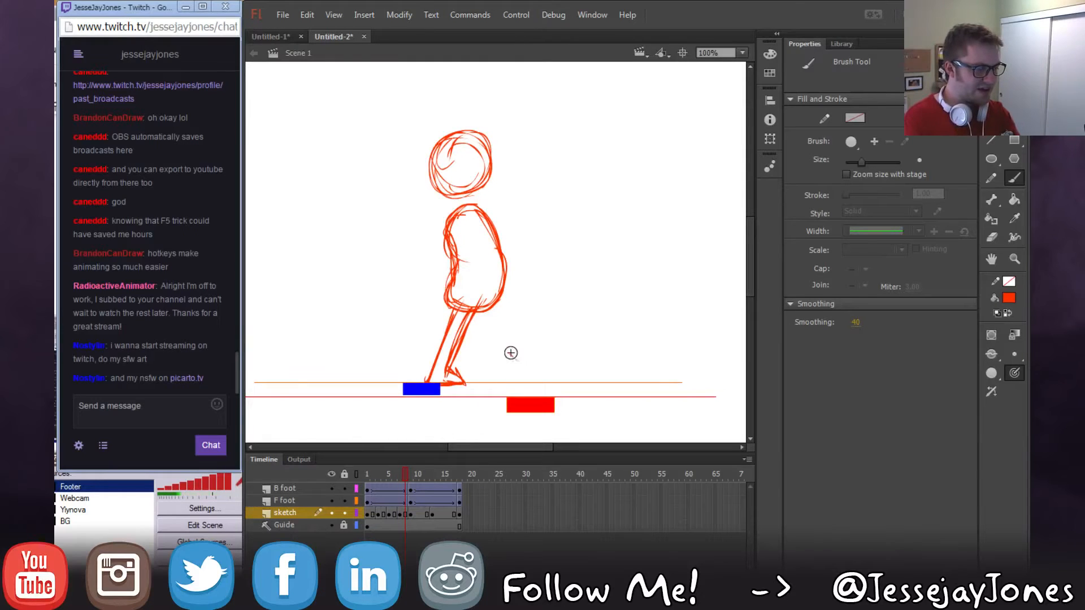
mouse_move(539, 372)
left_mouse_down()
mouse_move(514, 353)
mouse_move(508, 322)
mouse_move(515, 330)
mouse_move(471, 310)
mouse_move(543, 372)
mouse_move(525, 340)
left_mouse_up()
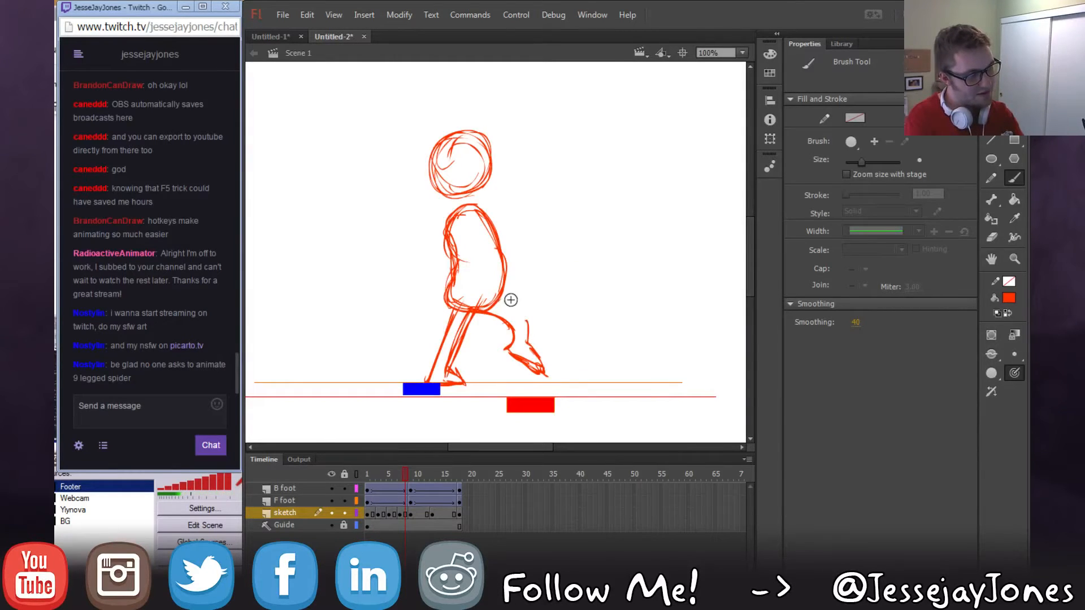
key("Return")
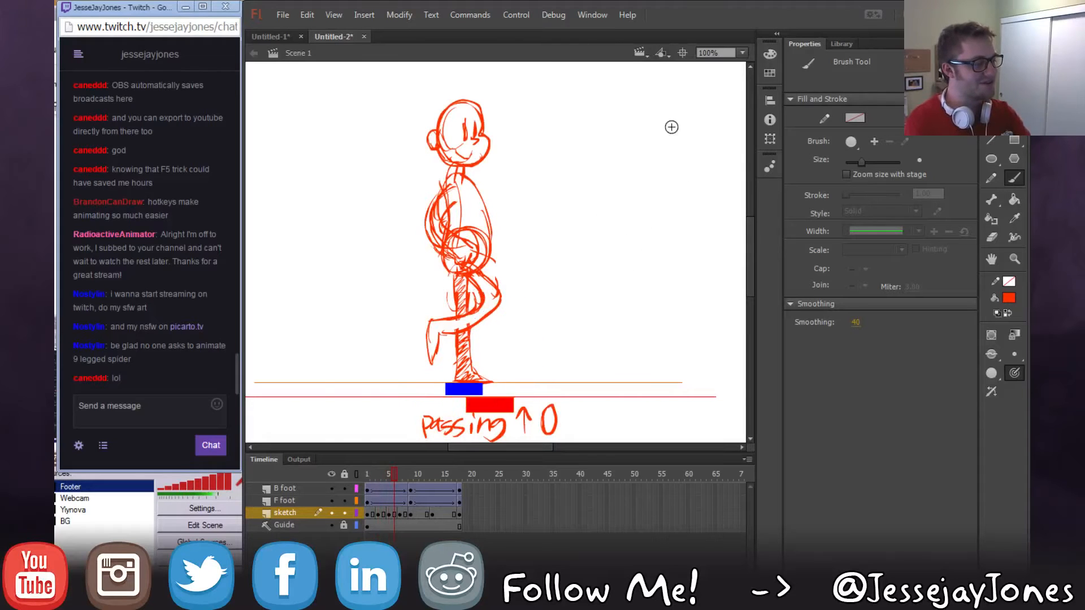
Doodle a small spider with a round body, several bent legs and direction arrows beside the passing pose.
mouse_move(651, 129)
left_mouse_down()
mouse_move(667, 160)
mouse_move(611, 158)
mouse_move(585, 194)
left_mouse_up()
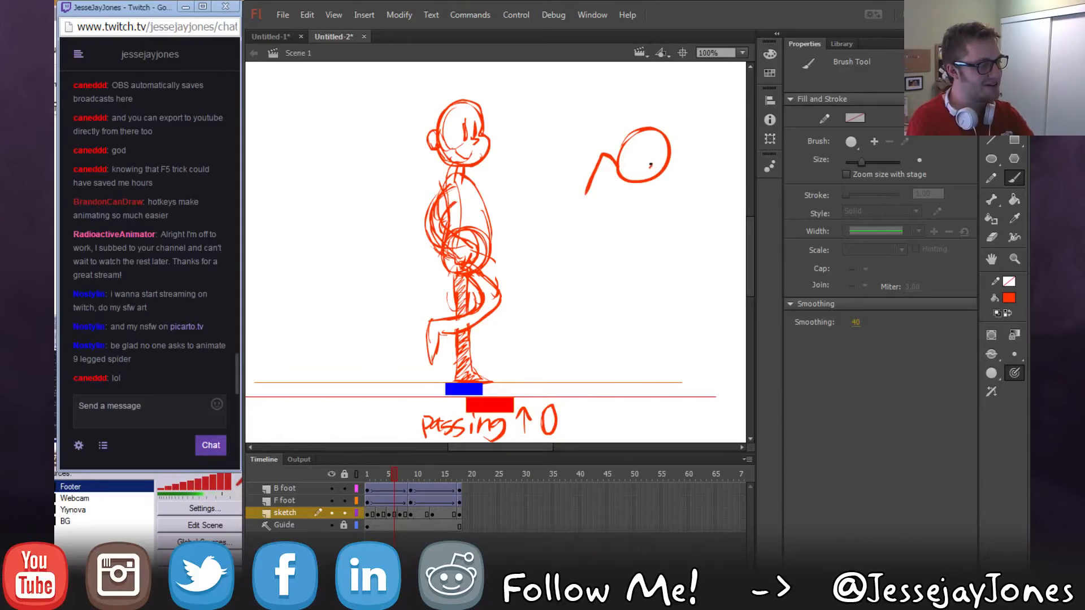
mouse_move(650, 164)
left_mouse_down()
mouse_move(670, 151)
mouse_move(687, 178)
left_mouse_up()
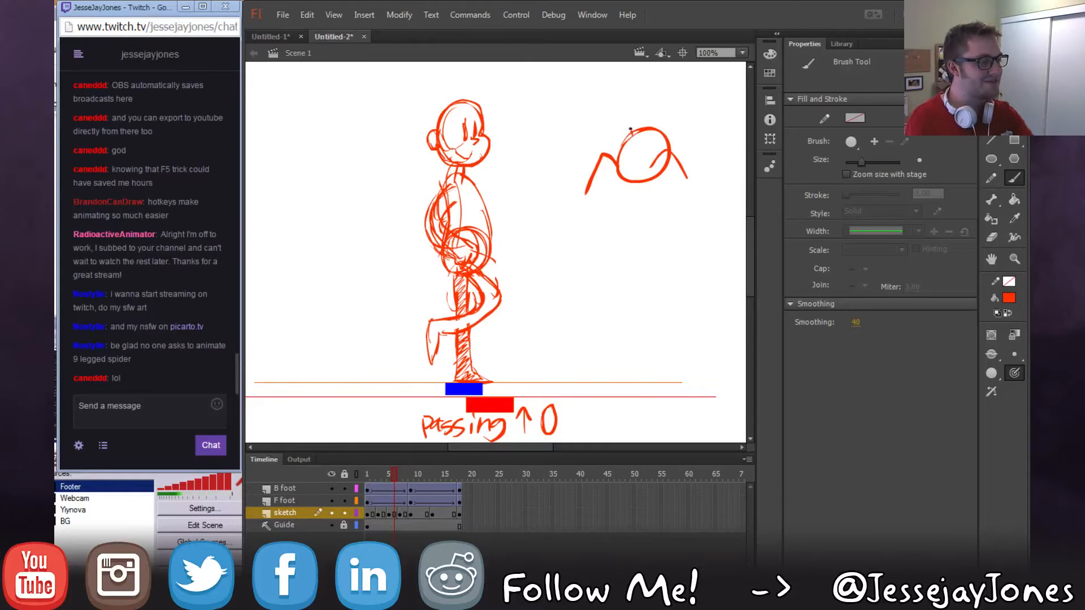
left_click_drag(631, 129, 613, 144)
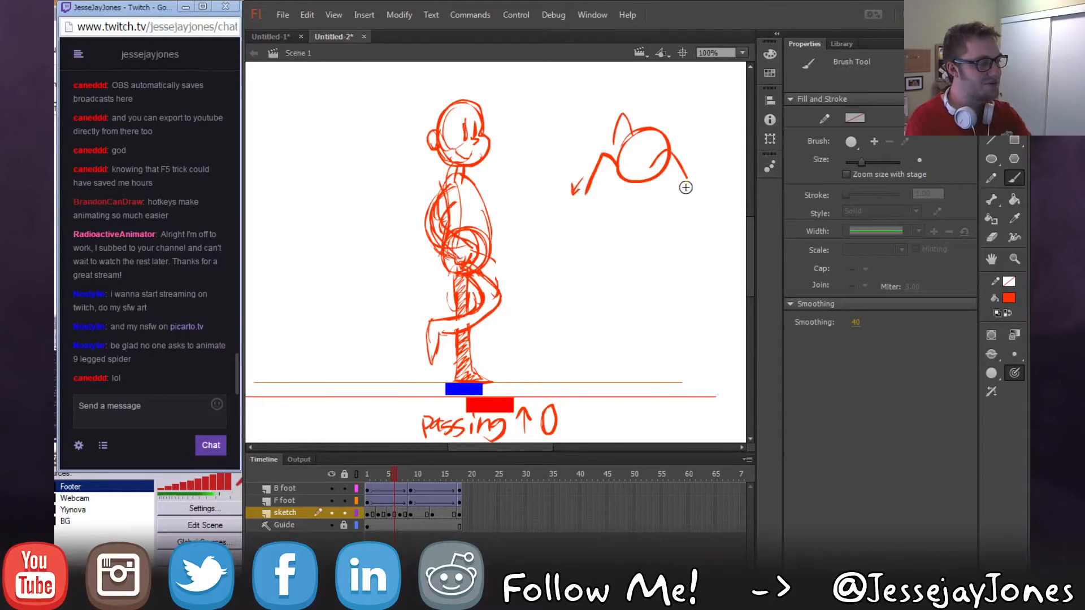
left_click_drag(689, 189, 699, 186)
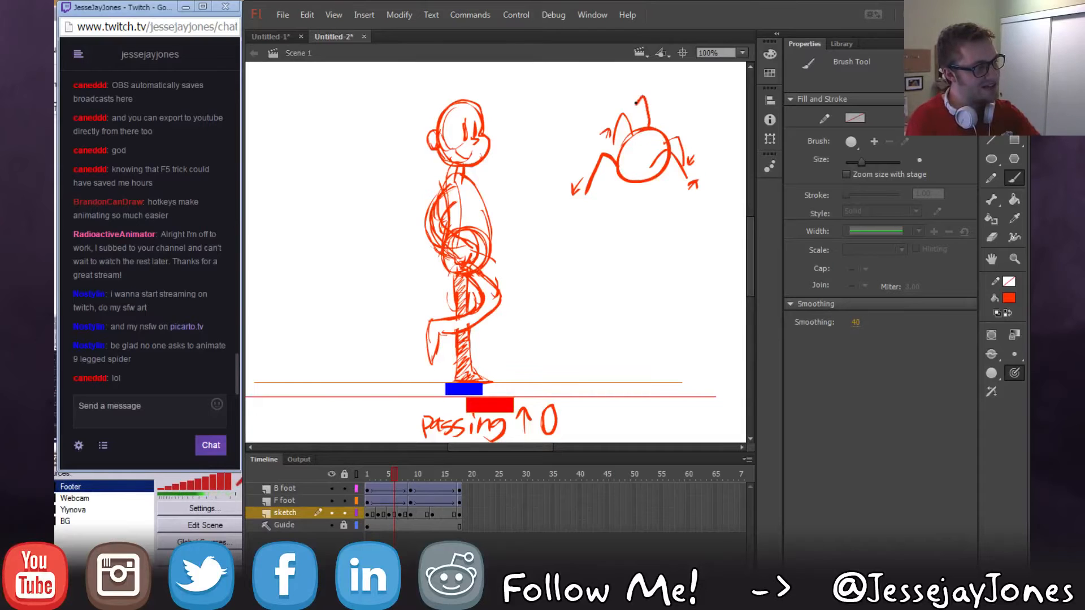
left_click_drag(636, 101, 623, 124)
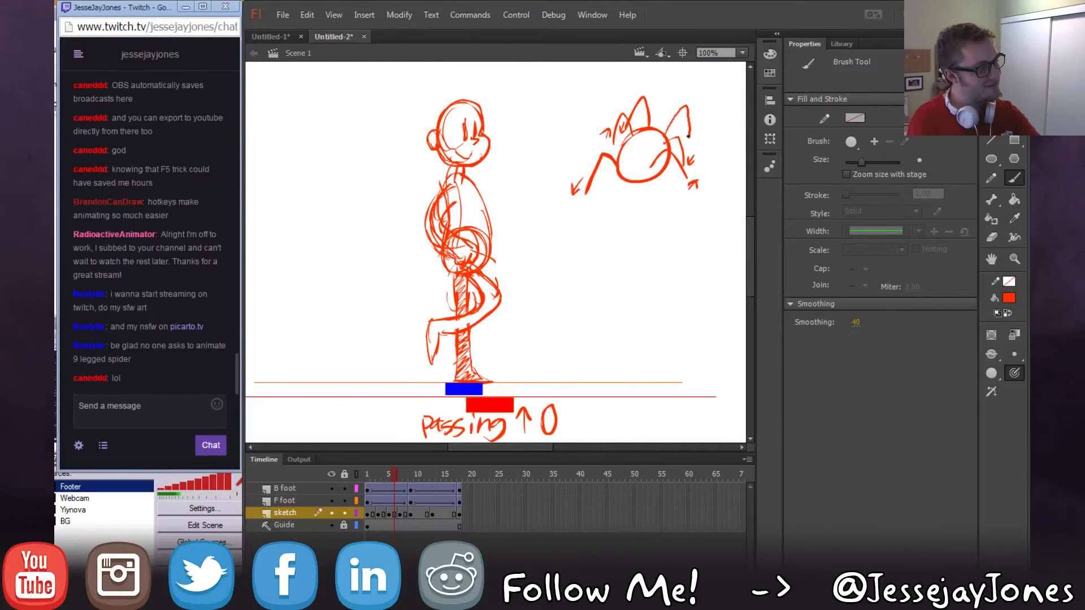
left_click_drag(688, 135, 690, 137)
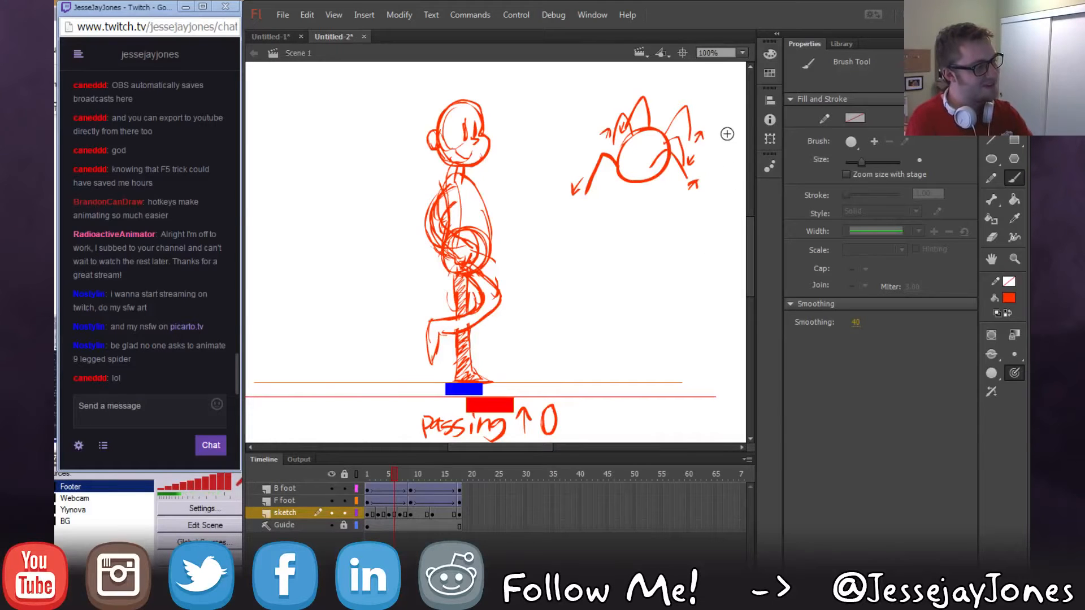
Select the whole spider doodle beside the passing pose and delete it.
key("v")
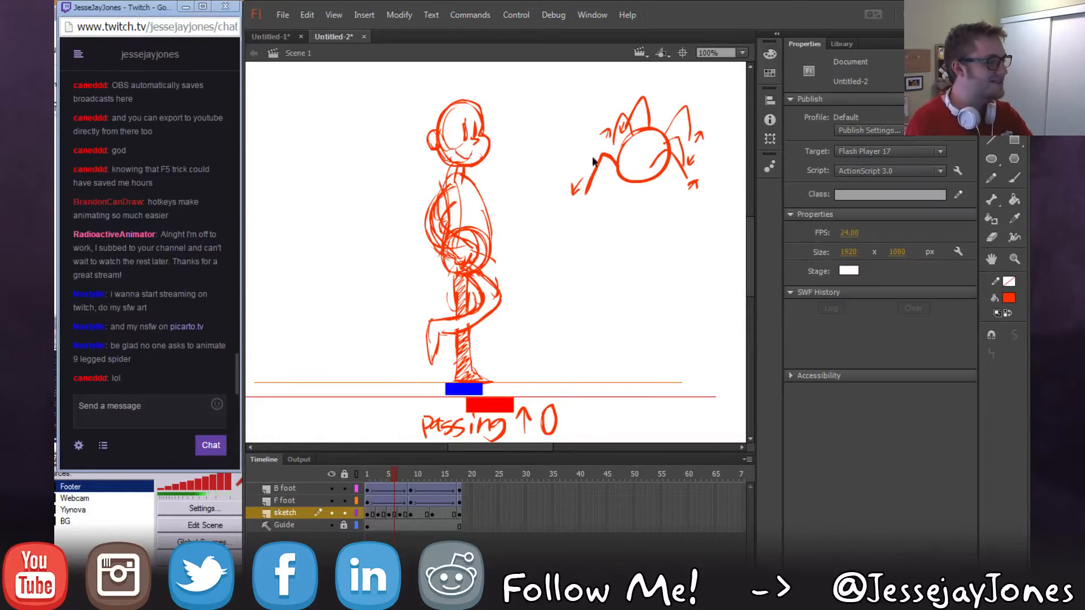
mouse_move(553, 86)
left_mouse_down()
mouse_move(714, 225)
mouse_move(734, 259)
left_mouse_up()
key("Delete")
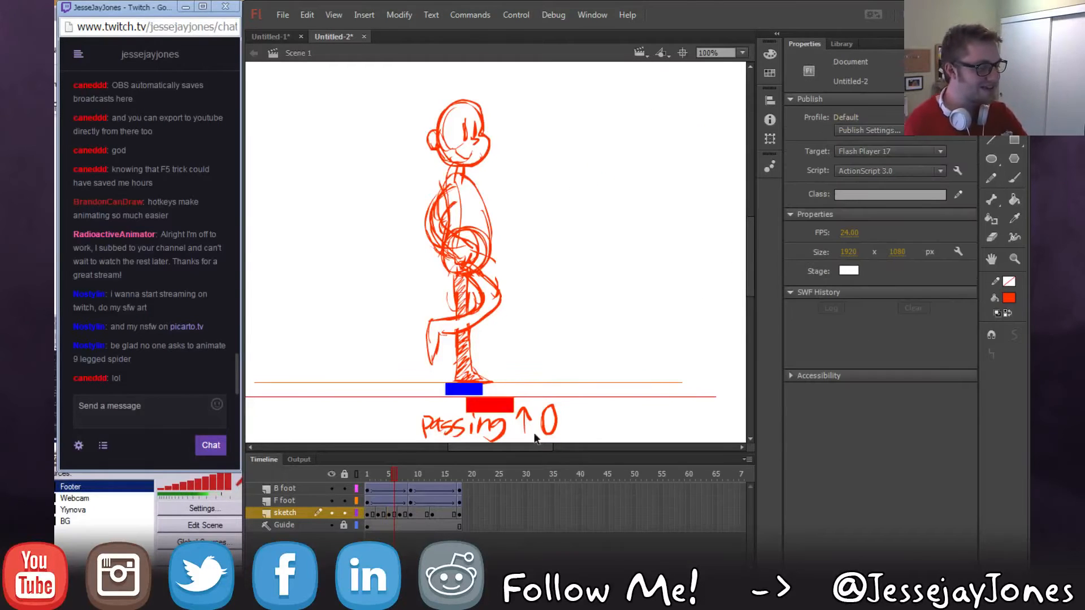
Flip between the passing drawing and the frame 7 drawing to examine how both legs move.
mouse_move(394, 473)
left_mouse_down()
mouse_move(353, 480)
mouse_move(402, 482)
mouse_move(397, 473)
left_mouse_up()
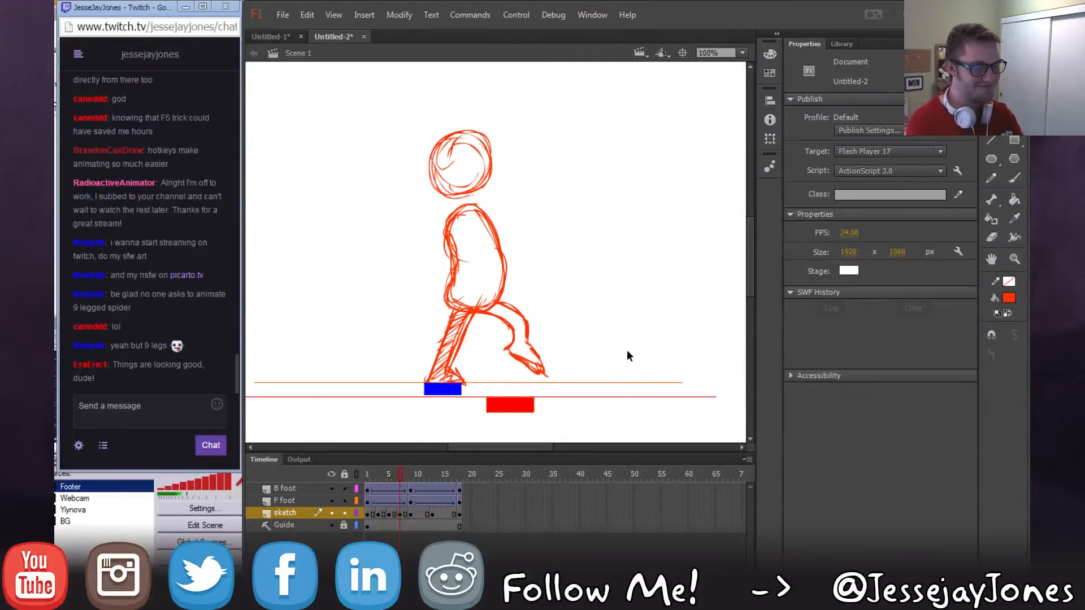
key("comma")
key("comma")
key("period")
key("period")
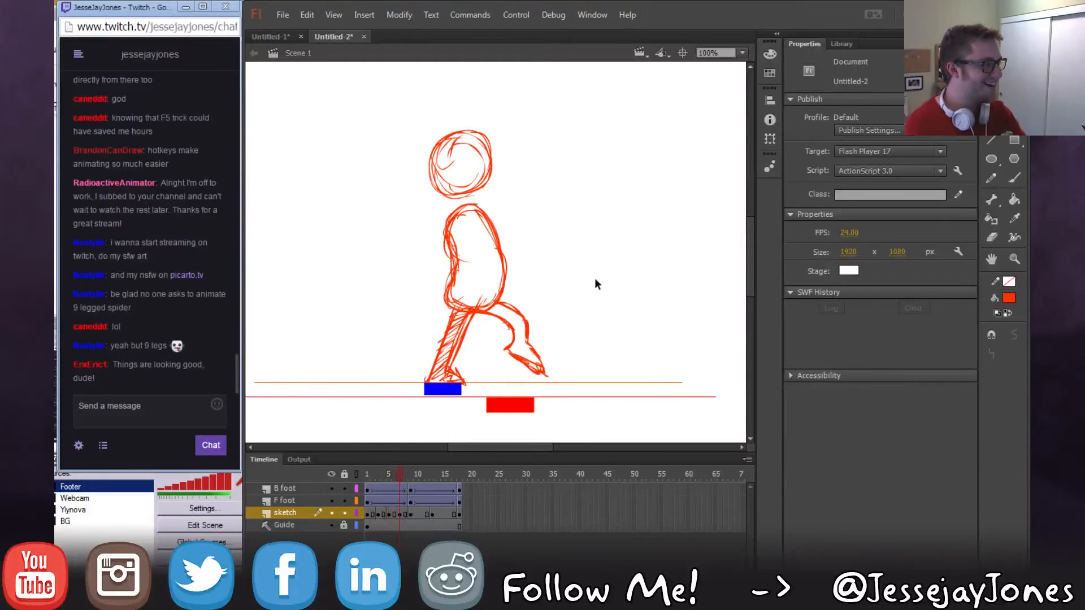
key("comma")
key("comma")
key("period")
key("period")
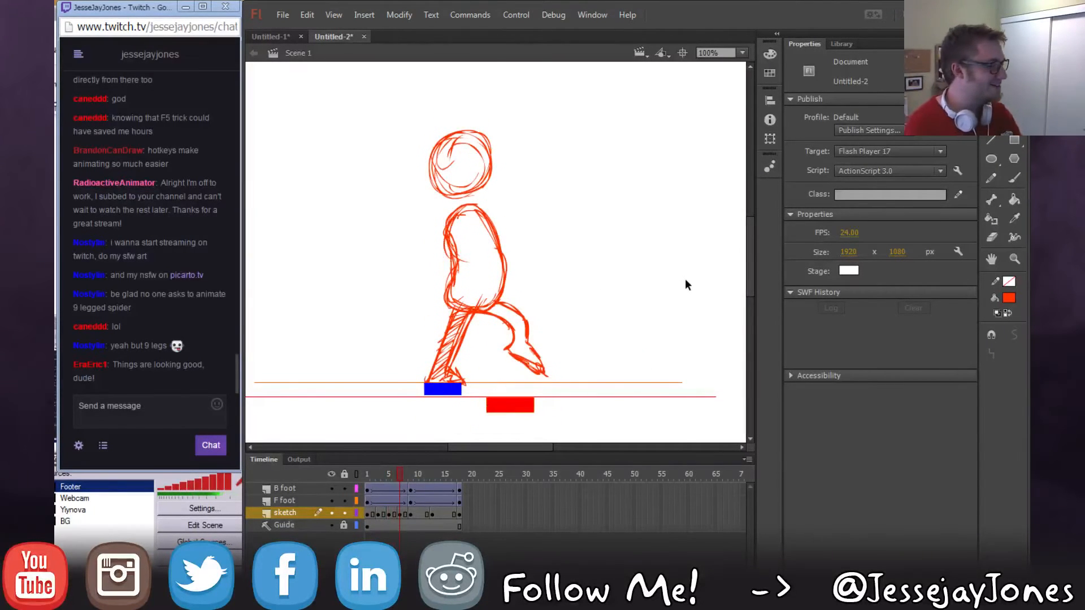
Step back to the first contact drawing and forward again through frame 7 to review the walk so far.
left_click(1014, 177)
key("comma")
key("comma")
key("comma")
key("comma")
key("comma")
key("comma")
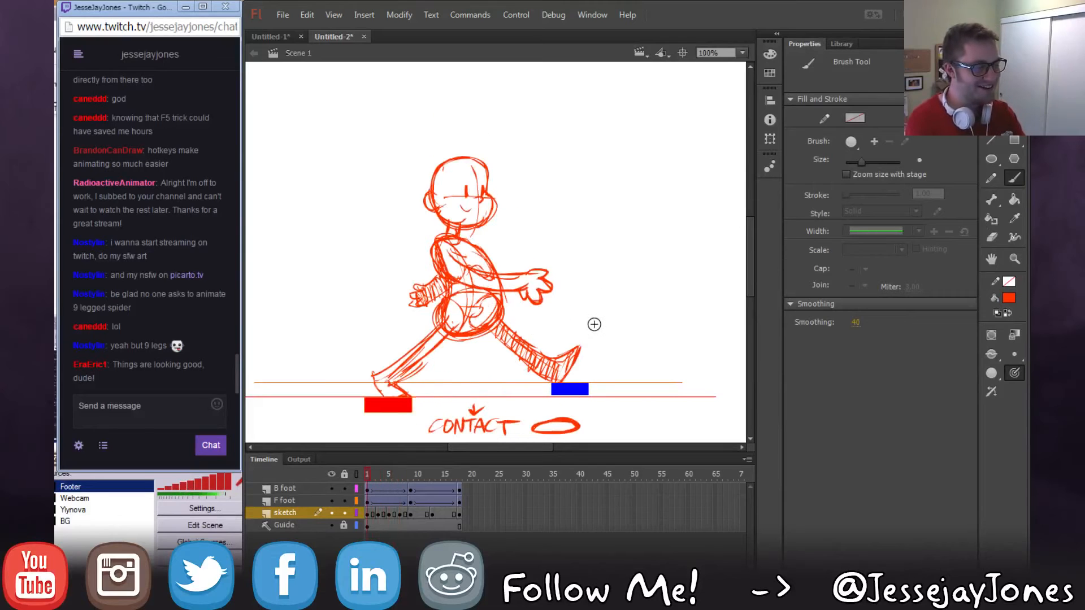
key("period")
key("period")
key("period")
key("period")
key("period")
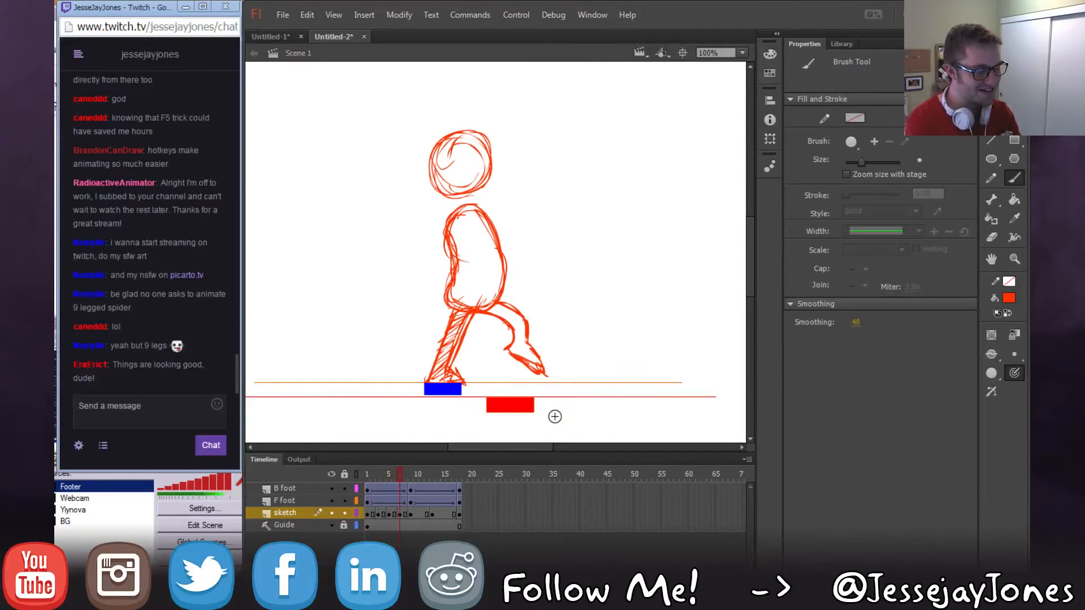
Flip repeatedly between the passing and frame 7 drawings and their neighbouring frames to check the motion of the body and legs.
key("comma")
key("comma")
key("comma")
key("period")
key("period")
key("period")
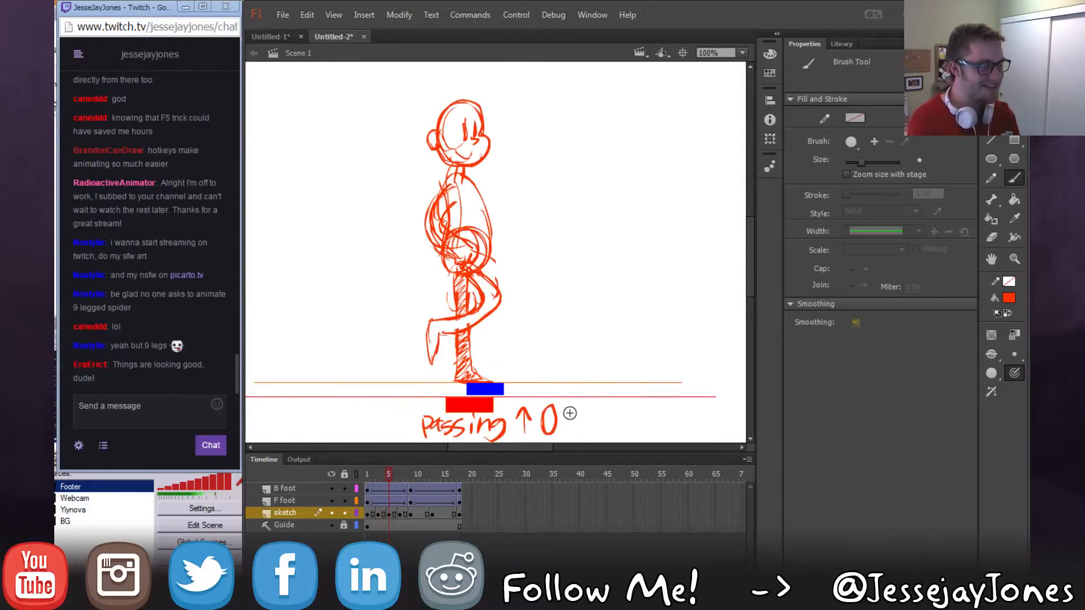
key("period")
key("period")
key("comma")
key("comma")
key("period")
key("period")
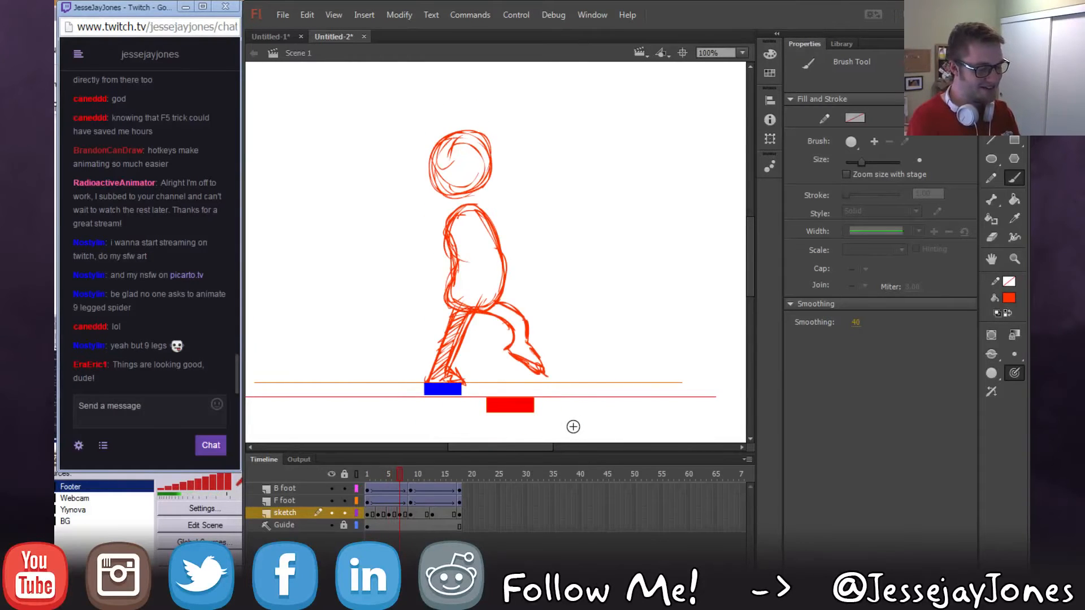
key("comma")
key("comma")
key("period")
key("period")
key("comma")
key("comma")
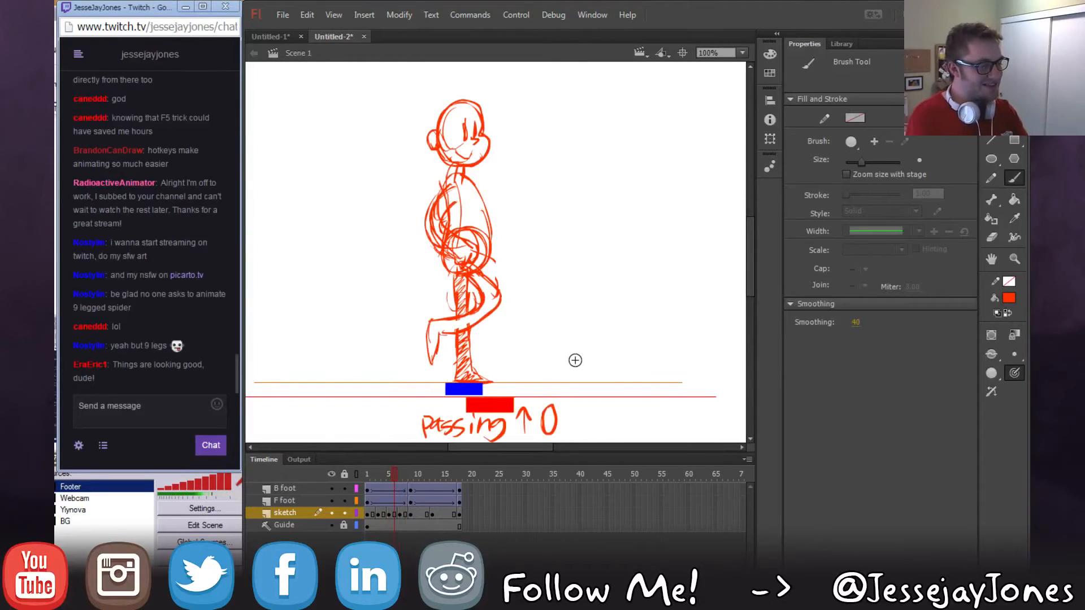
key("period")
key("period")
key("period")
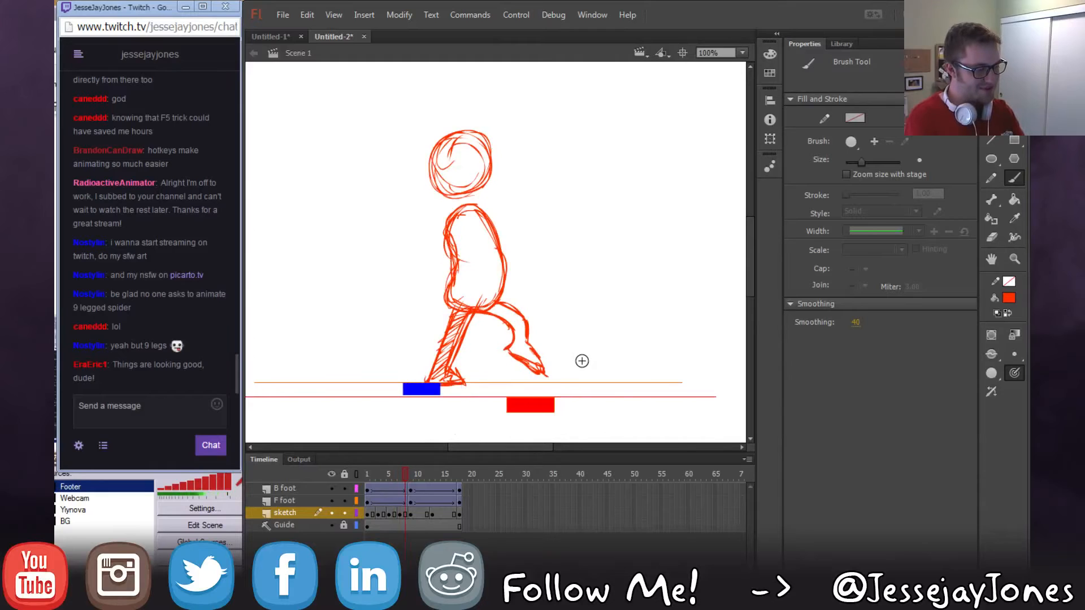
key("period")
key("comma")
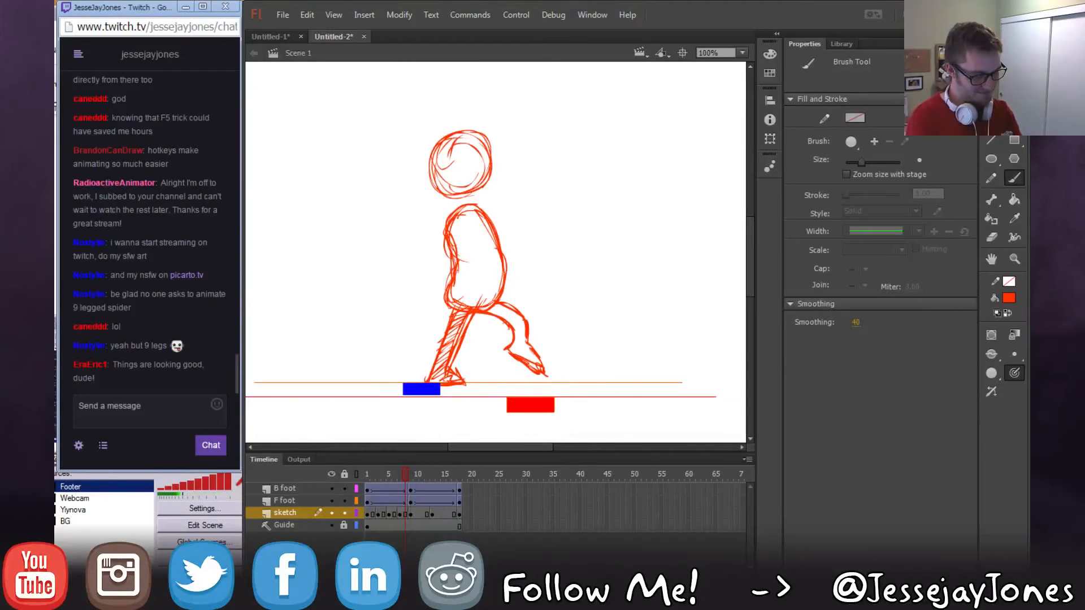
key("comma")
key("comma")
key("period")
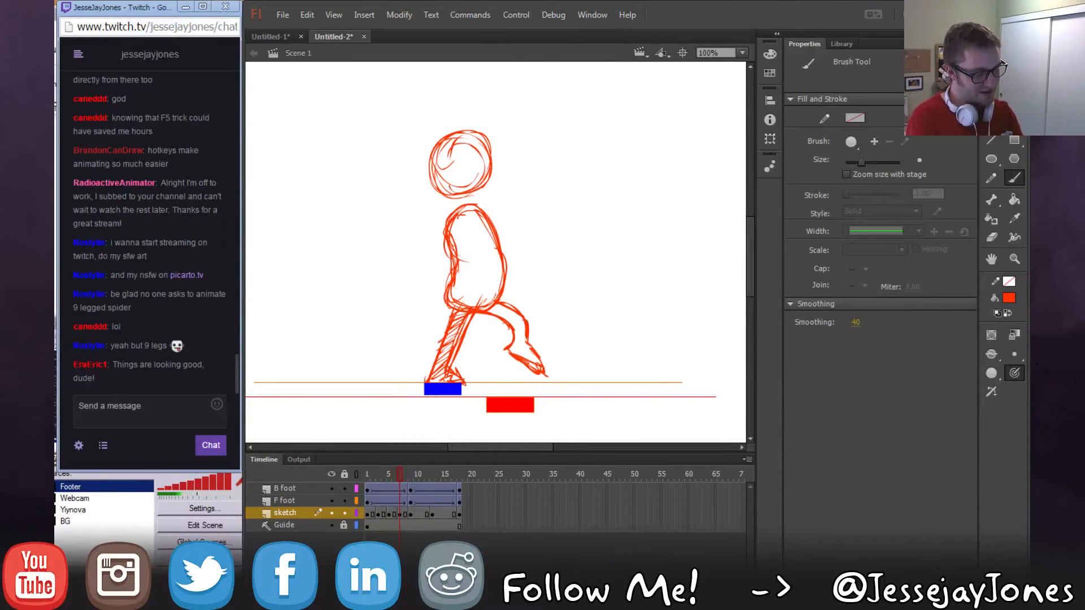
Turn on onion skinning and sketch the near arm on the frame 7 pose, hanging behind the torso, checking it against the passing drawing.
key("alt+shift+o")
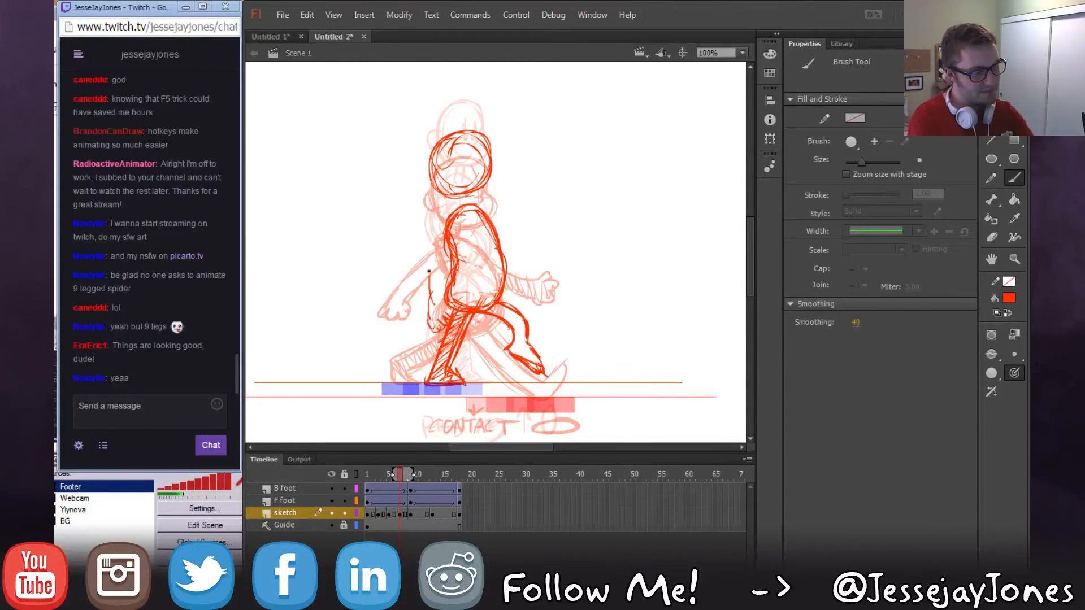
left_click_drag(446, 240, 430, 305)
key("comma")
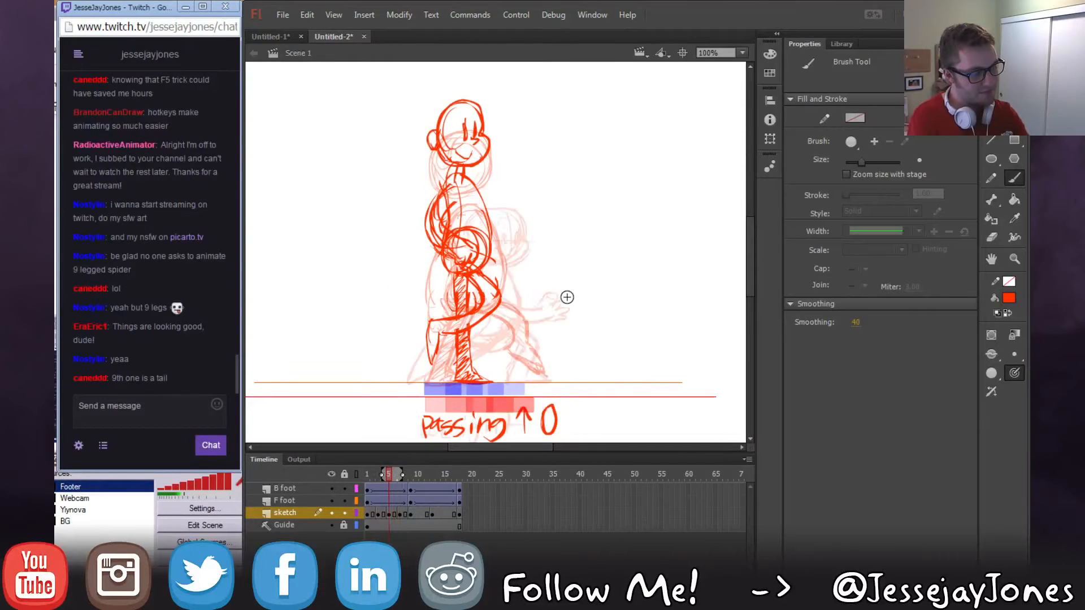
key("comma")
key("period")
key("period")
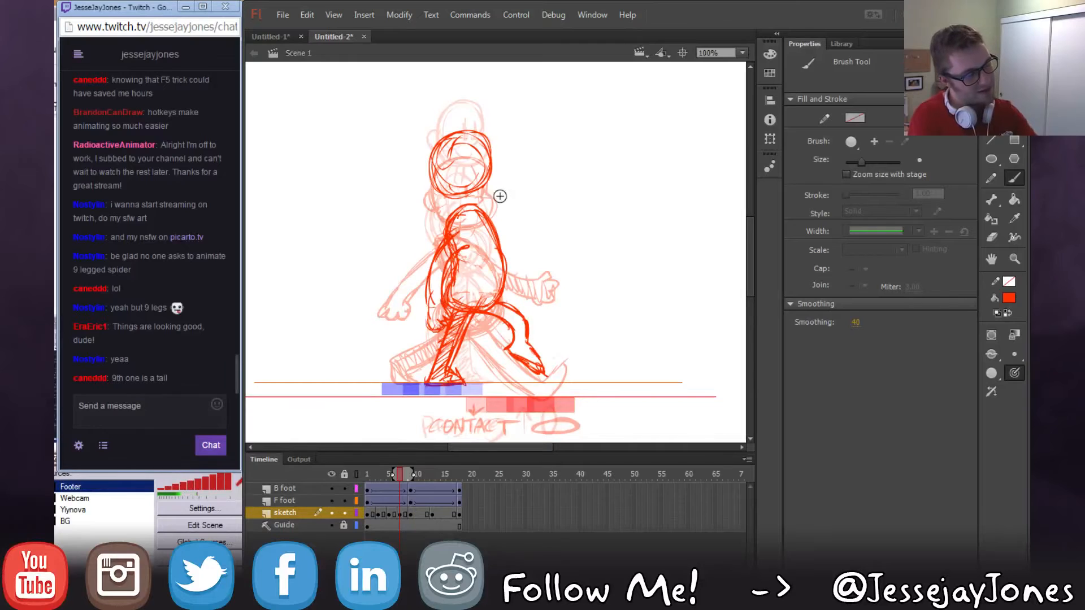
Compare the frame 7 pose with the passing drawing and sketch the far arm reaching forward in front of the hips.
key("comma")
key("comma")
key("period")
key("period")
key("period")
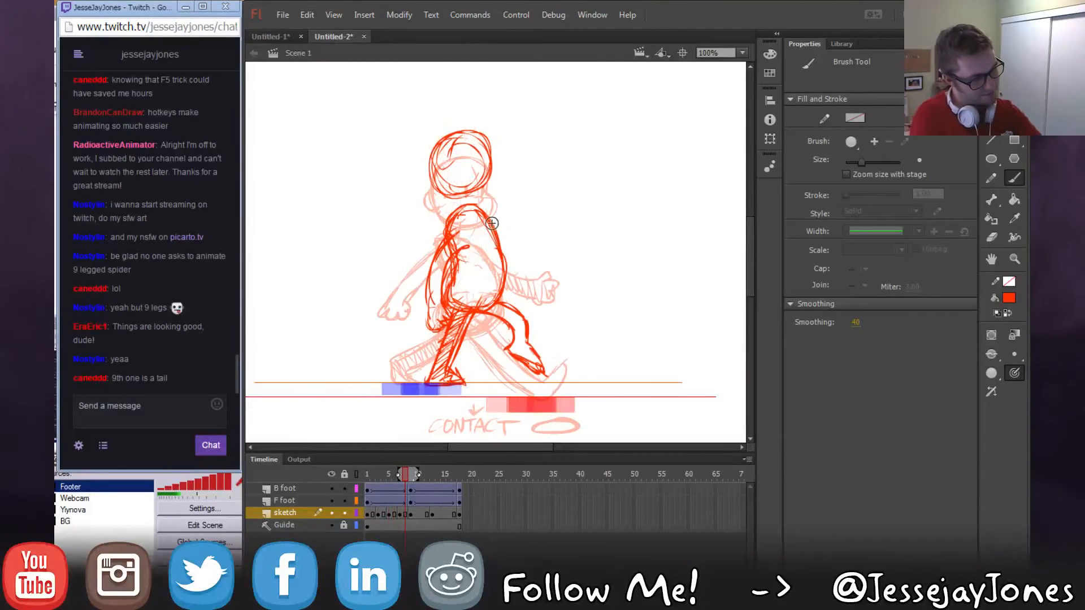
left_click_drag(526, 303, 509, 303)
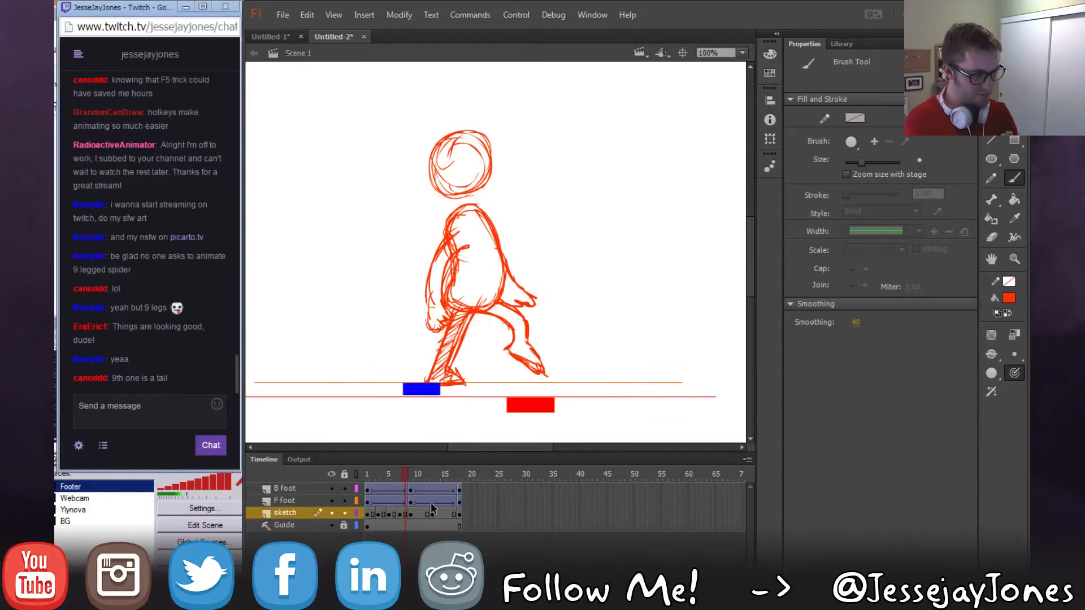
Step through the contact, weight and passing drawings from frame 1 to compare the poses, ending on the weight pose.
mouse_move(396, 477)
left_mouse_down()
mouse_move(371, 480)
mouse_move(413, 484)
mouse_move(369, 485)
mouse_move(416, 484)
mouse_move(364, 484)
mouse_move(469, 483)
mouse_move(363, 486)
mouse_move(460, 479)
mouse_move(399, 488)
mouse_move(411, 490)
mouse_move(401, 475)
mouse_move(337, 485)
mouse_move(365, 473)
left_mouse_up()
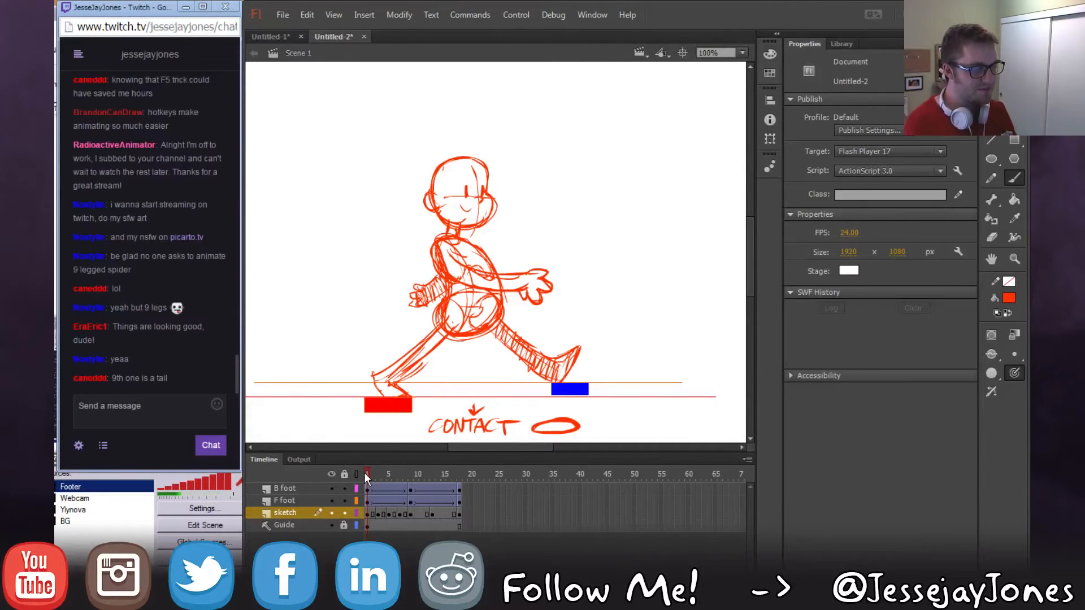
key("period")
key("period")
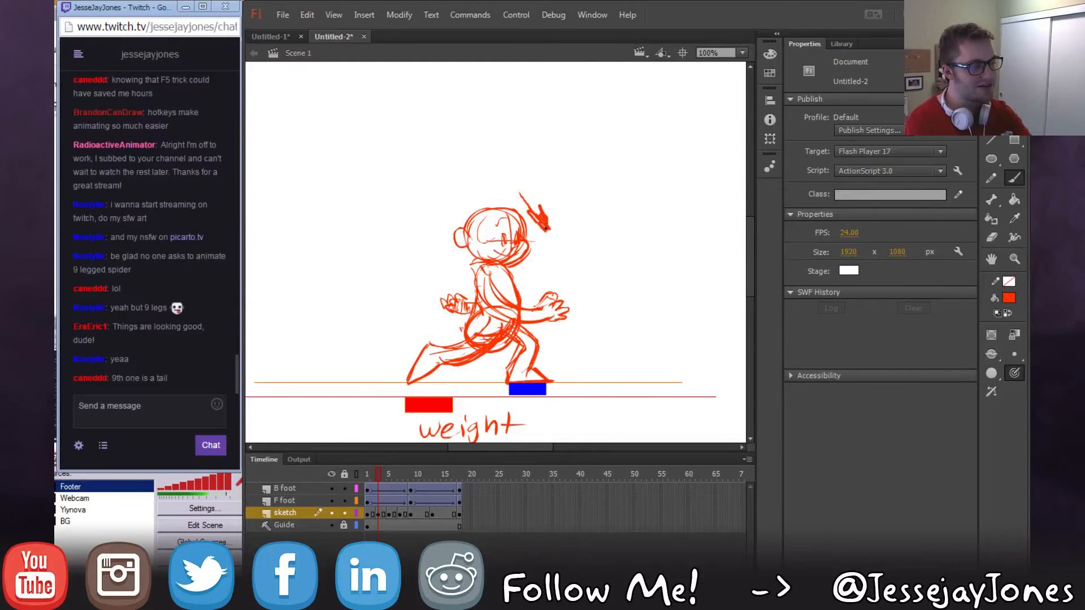
key("b")
key("period")
key("period")
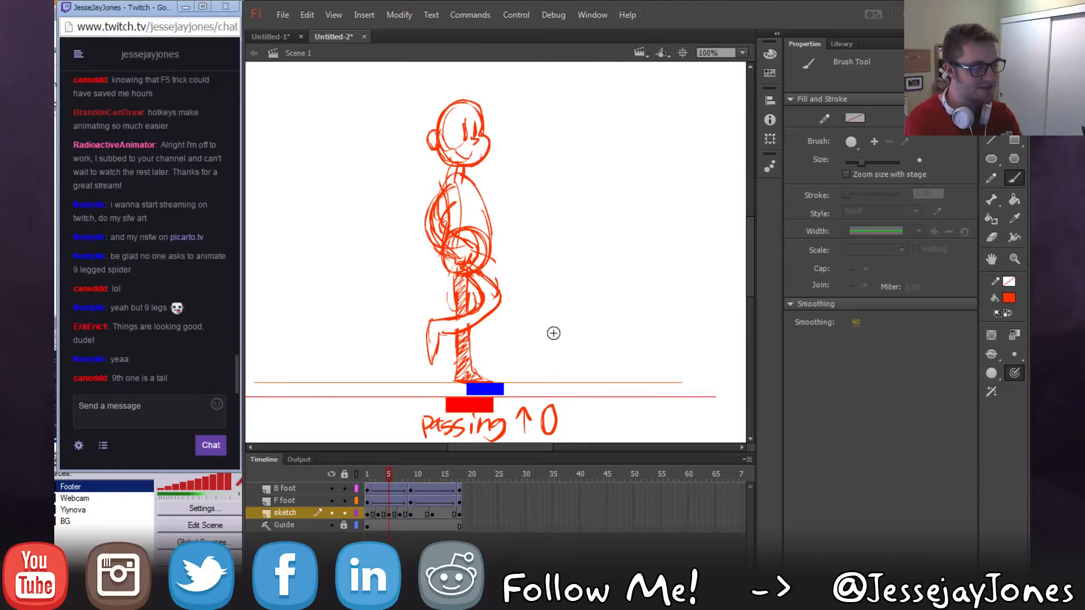
key("comma")
key("comma")
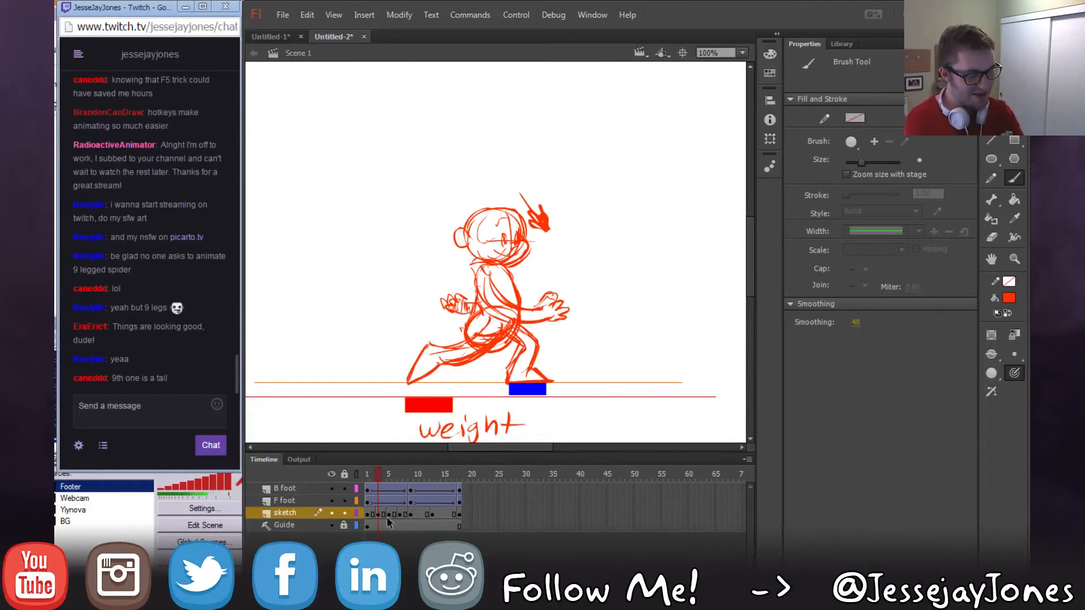
Draw a large X beside the weight pose's head and compare the pose with the preceding contact drawing.
left_click_drag(566, 164, 625, 234)
left_click_drag(658, 150, 565, 240)
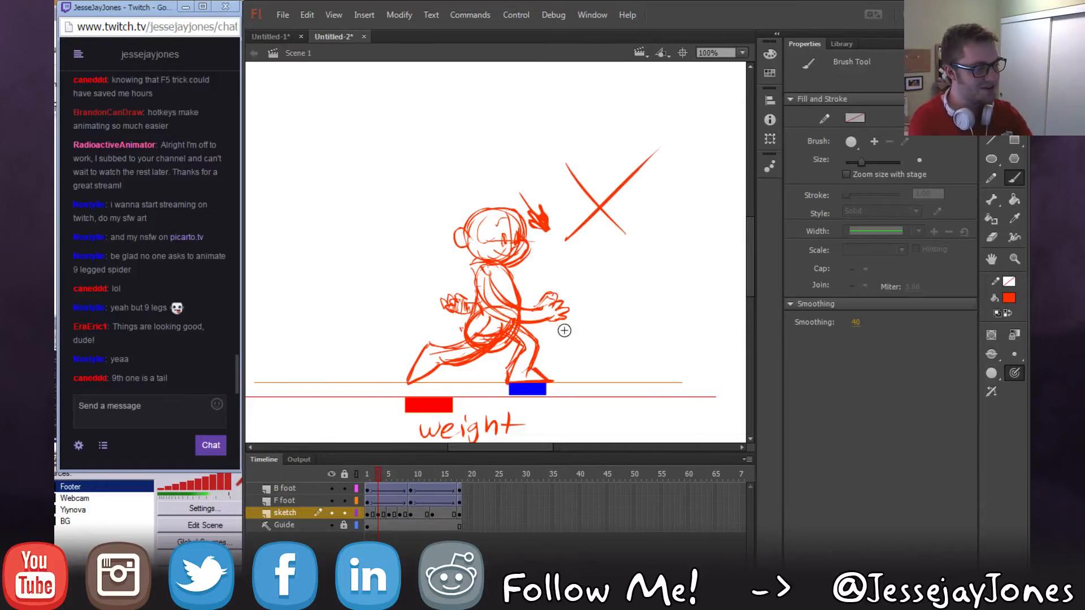
key("comma")
key("period")
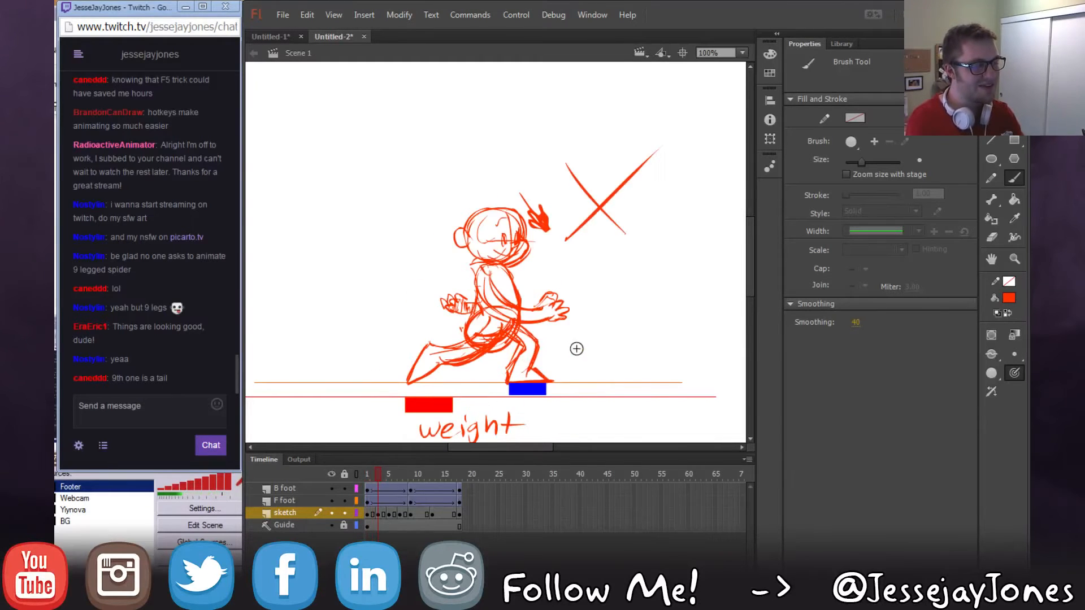
key("comma")
key("period")
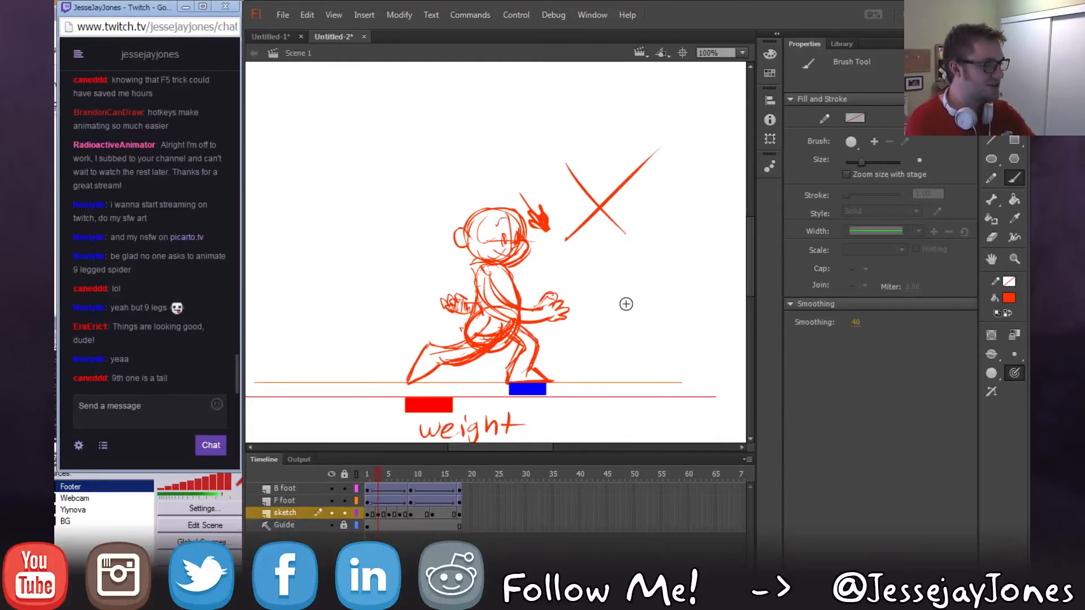
key("comma")
key("period")
Sketch a rough alternative pose over the weight drawing, with a higher head, a new body line and a raised back foot.
mouse_move(458, 207)
left_mouse_down()
mouse_move(470, 225)
mouse_move(491, 198)
left_mouse_up()
mouse_move(472, 244)
left_mouse_down()
mouse_move(455, 288)
mouse_move(499, 315)
mouse_move(499, 286)
mouse_move(478, 247)
mouse_move(500, 273)
mouse_move(513, 303)
mouse_move(500, 327)
mouse_move(531, 341)
mouse_move(516, 377)
mouse_move(535, 374)
mouse_move(527, 366)
mouse_move(554, 339)
mouse_move(546, 333)
mouse_move(572, 342)
left_mouse_up()
left_click_drag(397, 382, 410, 340)
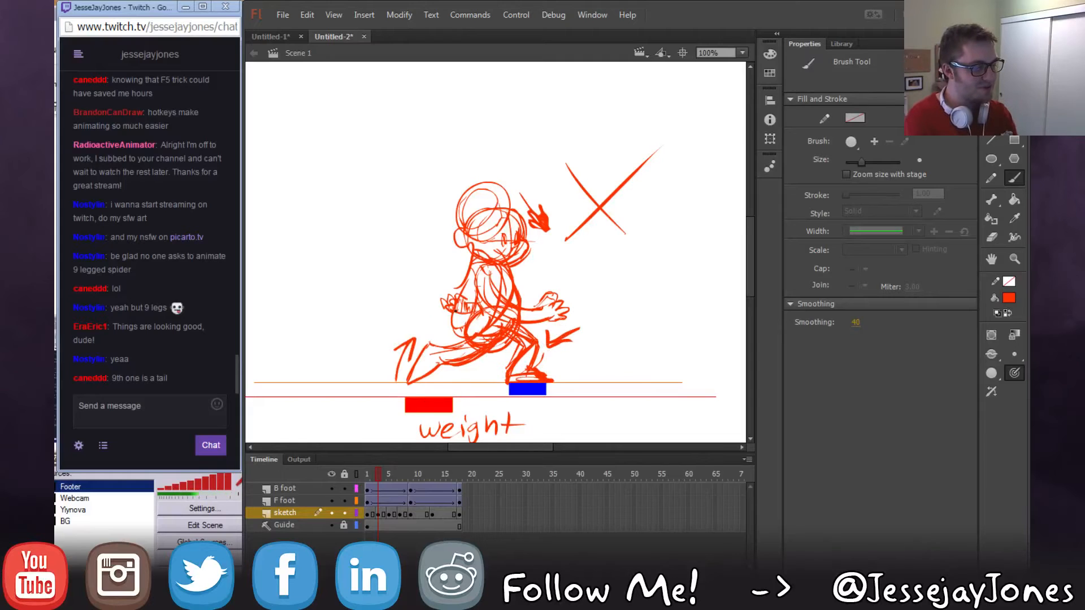
Circle the weight pose's arms and legs with a wide ellipse and compare it with the contact and passing drawings, ending on frame 5.
mouse_move(457, 311)
left_mouse_down()
mouse_move(624, 348)
mouse_move(571, 401)
mouse_move(384, 390)
mouse_move(395, 337)
left_mouse_up()
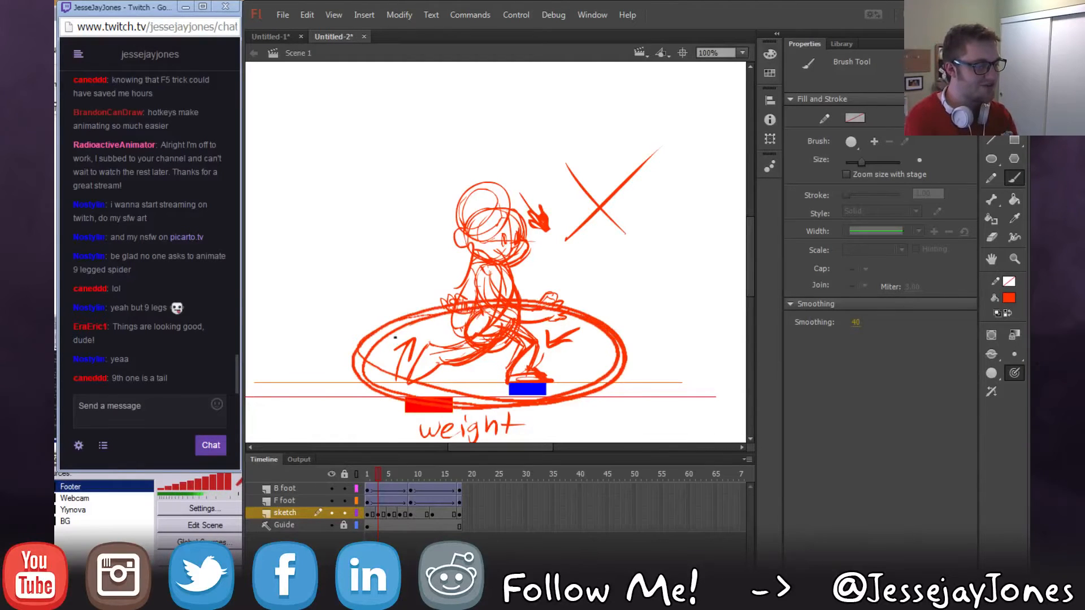
key("comma")
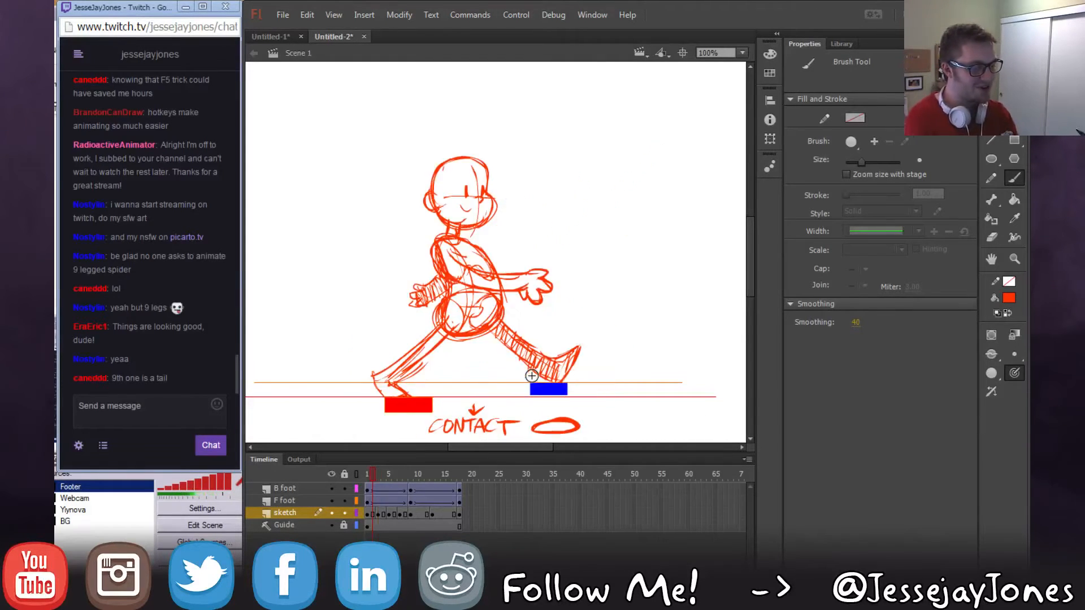
key("period")
key("comma")
key("period")
key("period")
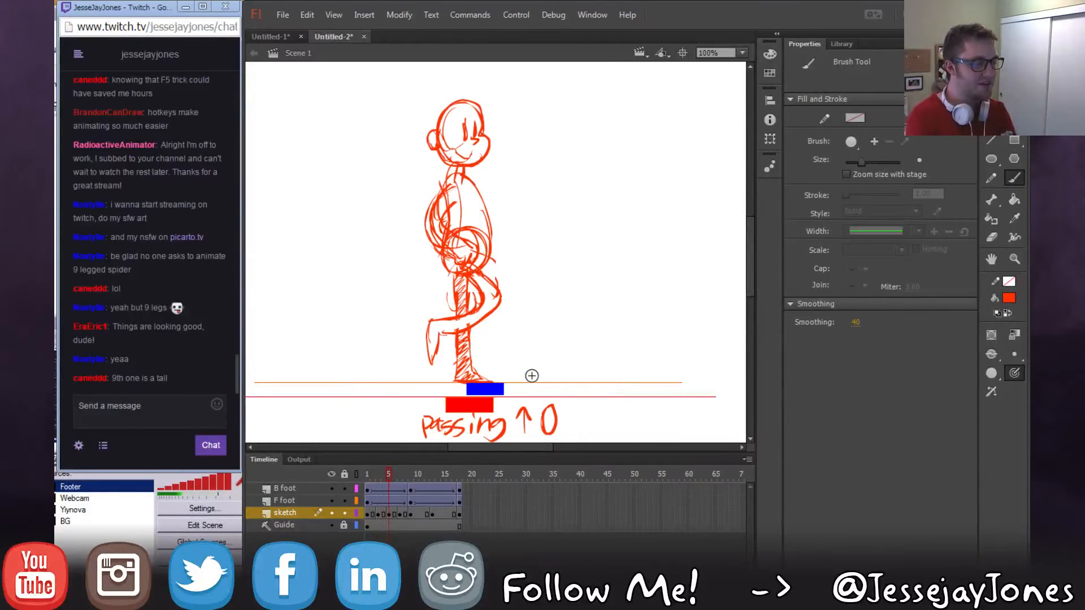
key("comma")
key("period")
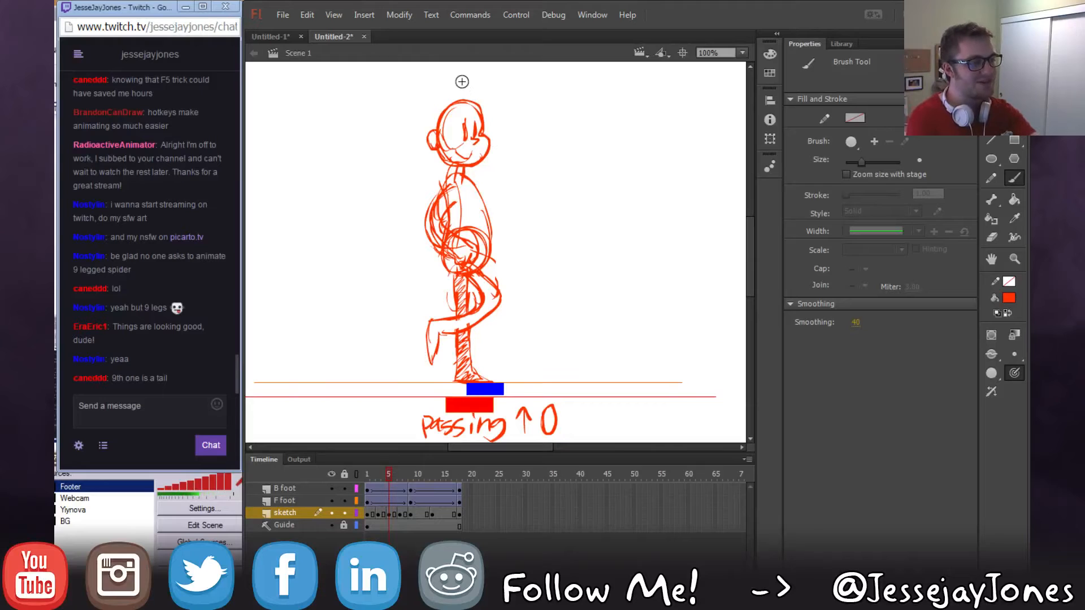
Draw an upward arrow above the passing pose's head and guide lines across its hips, shoulders, chin and top of the head.
left_click_drag(464, 90, 462, 68)
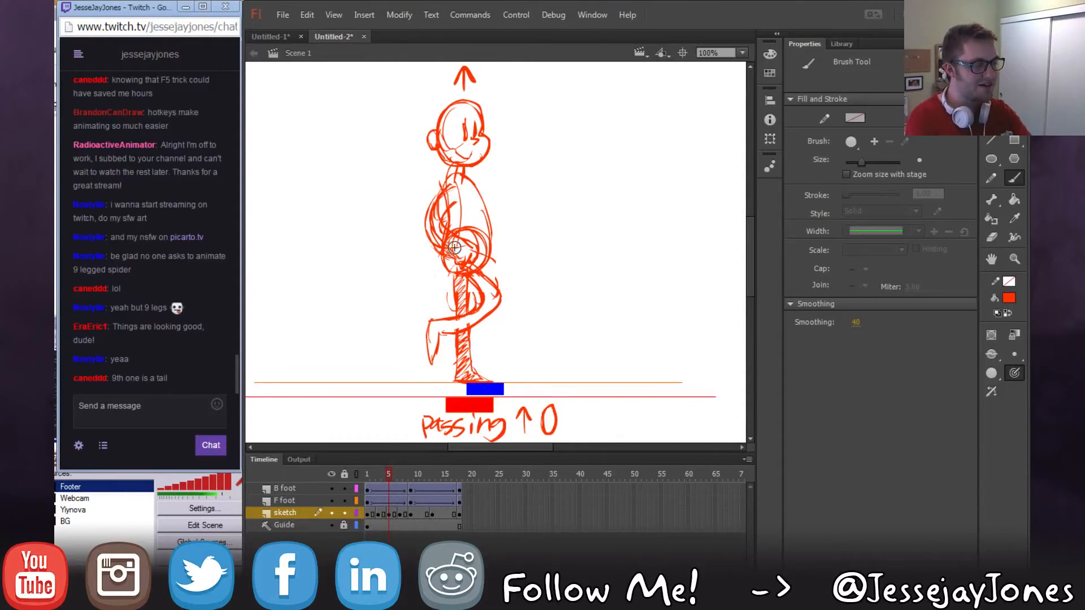
left_click_drag(418, 277, 537, 273)
left_click_drag(406, 182, 513, 182)
left_click_drag(438, 166, 508, 160)
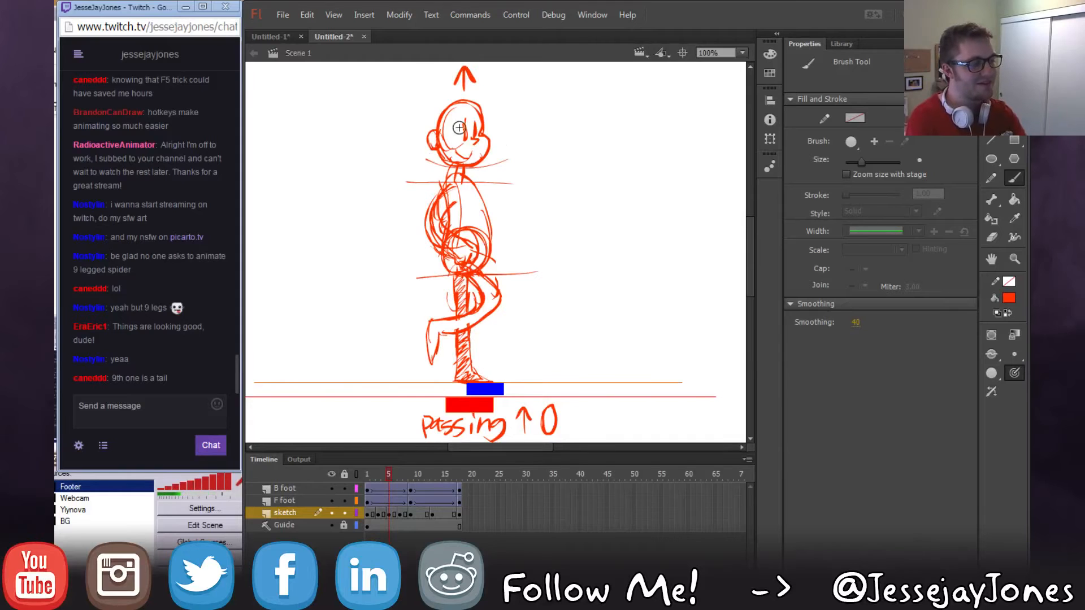
left_click_drag(418, 110, 547, 106)
Draw a question mark below the frame 7 pose and compare the pose with the preceding frame.
key("period")
key("period")
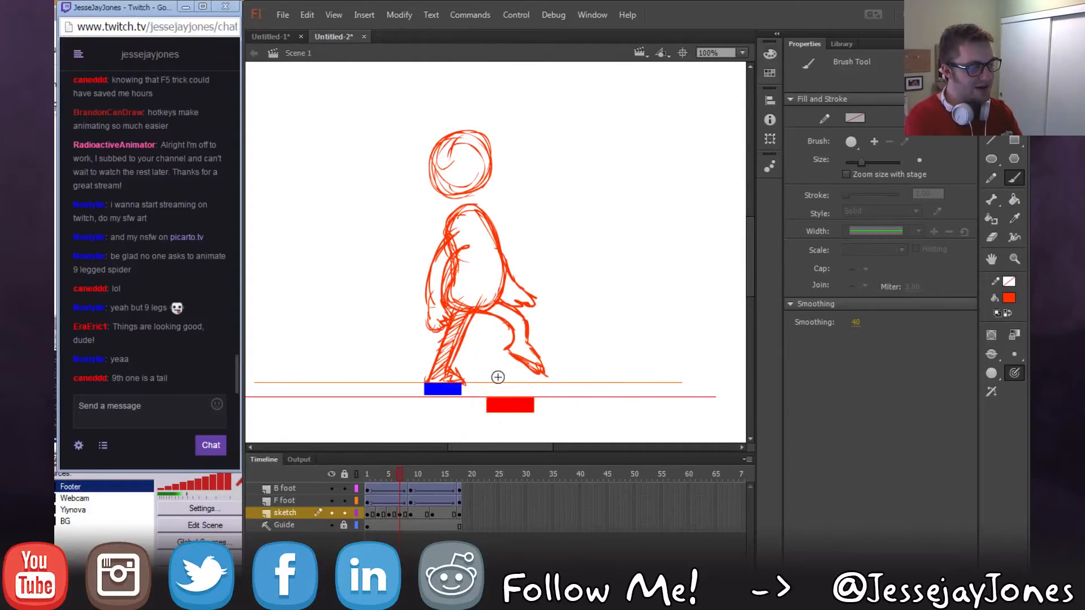
key("comma")
key("period")
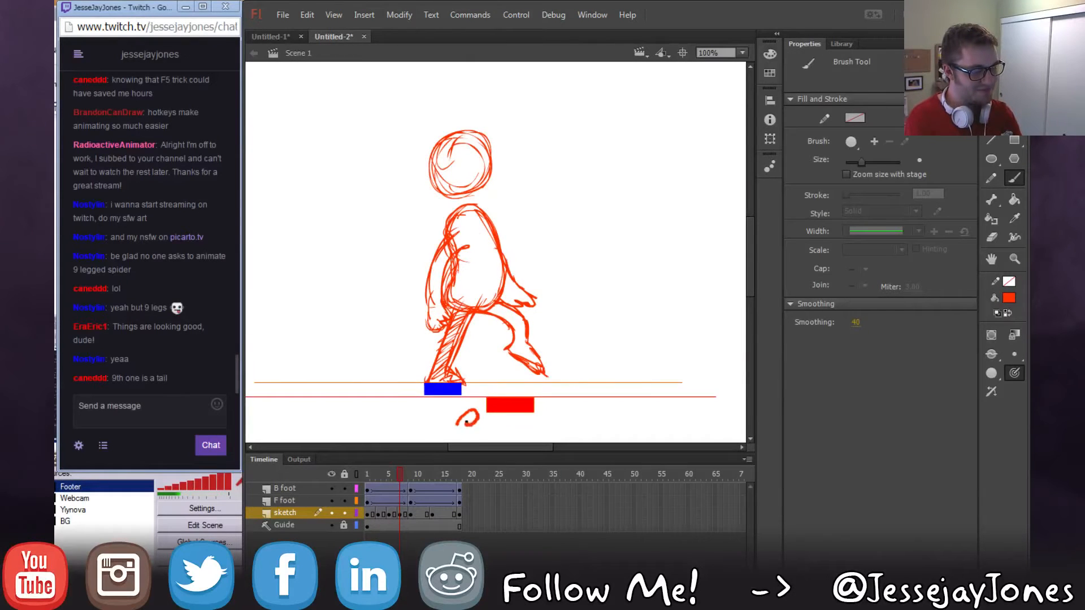
key("comma")
key("period")
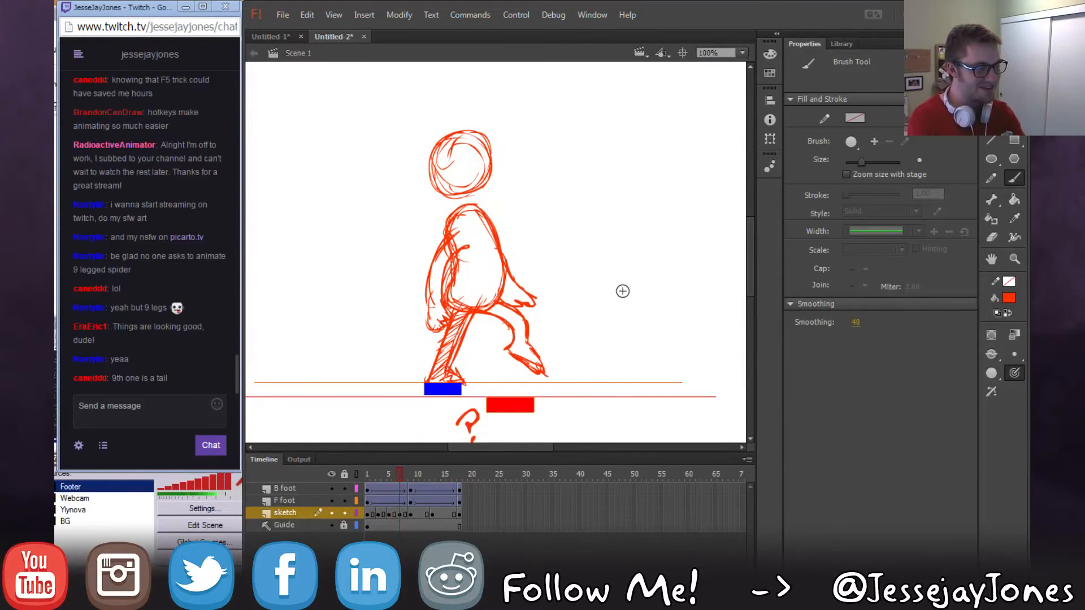
Step between frame 7 and the frame 9 contact drawing to compare the poses and play the animation.
key("comma")
key("period")
key("period")
key("period")
key("comma")
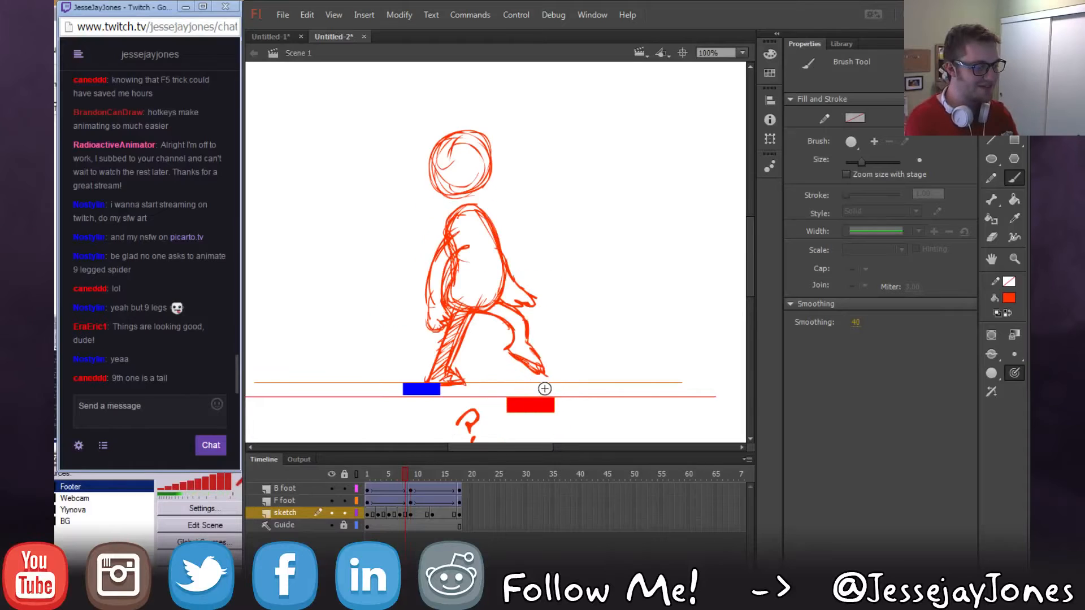
key("period")
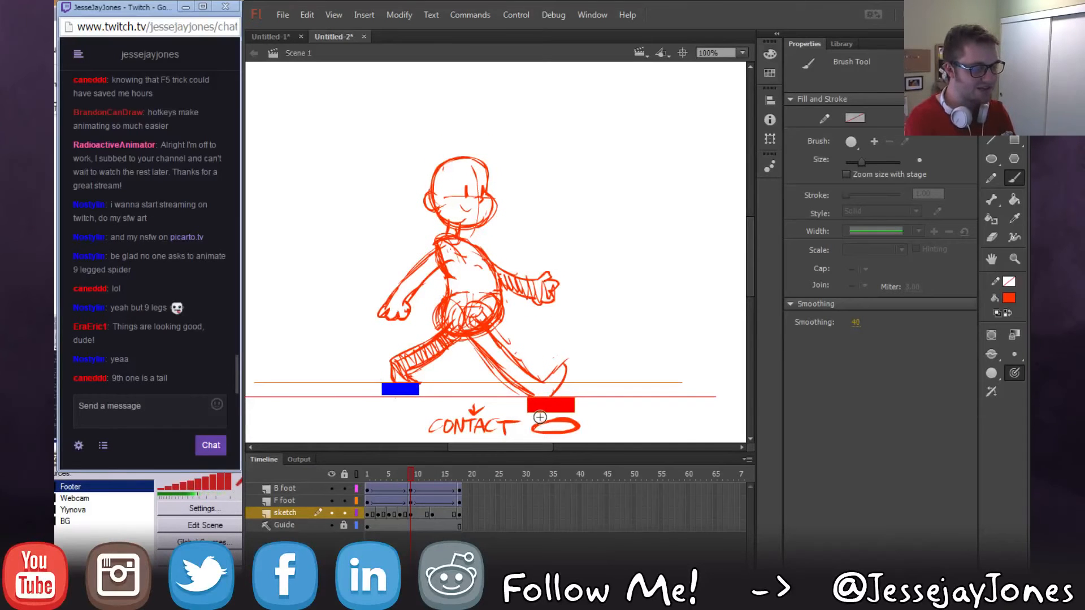
key("Return")
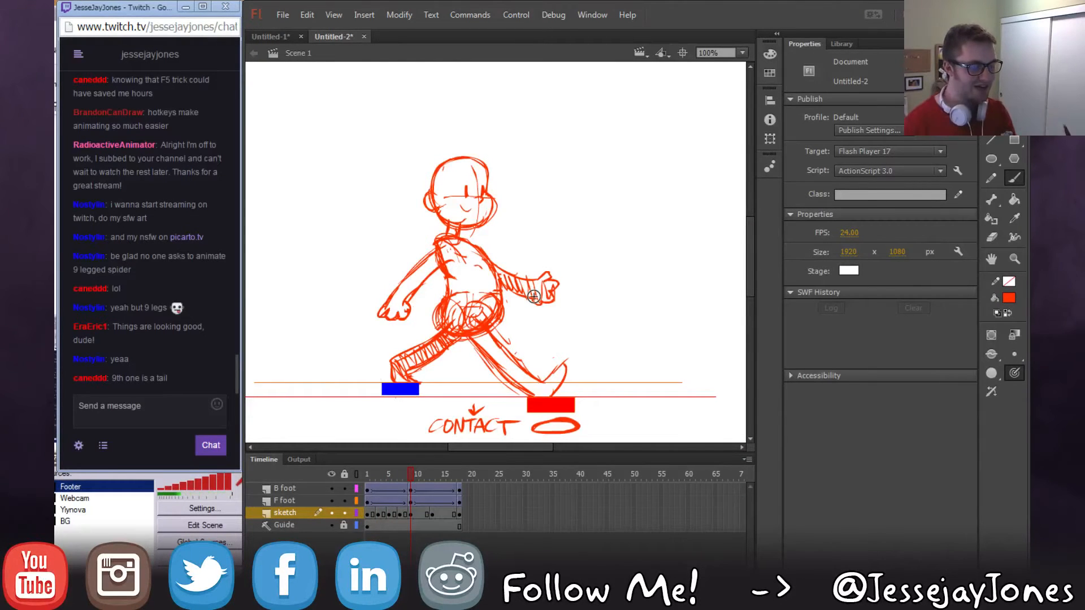
Sketch two hip-and-leg diagrams with opposite tilts beside the frame 1 contact pose, adding an upward arrow between them and rotation marks.
left_click_drag(410, 473, 372, 476)
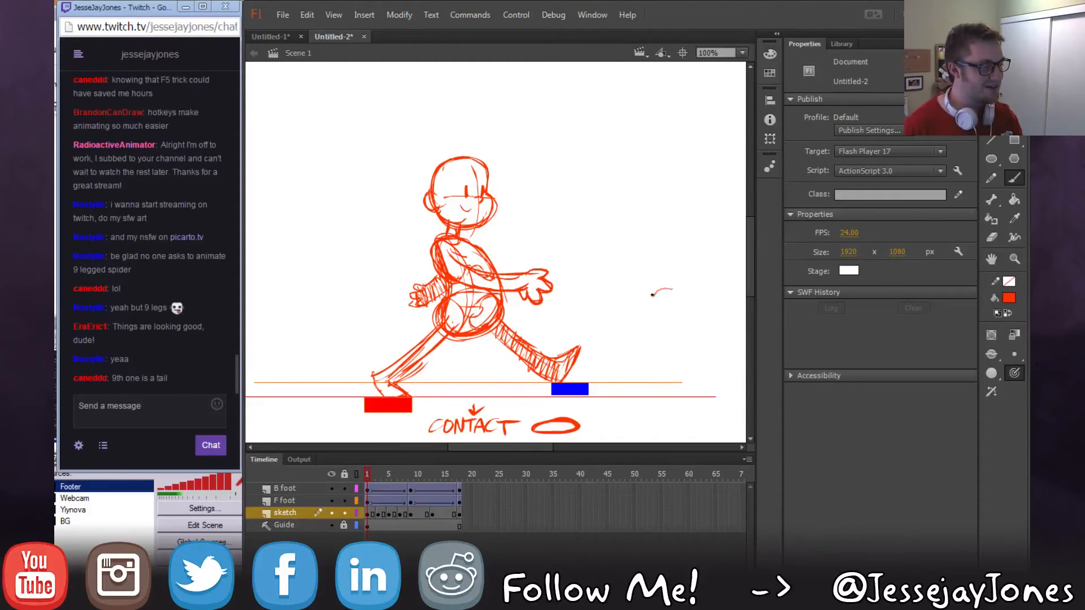
mouse_move(652, 294)
left_mouse_down()
mouse_move(682, 293)
mouse_move(649, 300)
mouse_move(635, 270)
mouse_move(625, 278)
mouse_move(640, 302)
mouse_move(644, 265)
mouse_move(687, 336)
mouse_move(707, 346)
mouse_move(720, 329)
left_mouse_up()
mouse_move(640, 301)
left_mouse_down()
mouse_move(624, 293)
mouse_move(592, 339)
left_mouse_up()
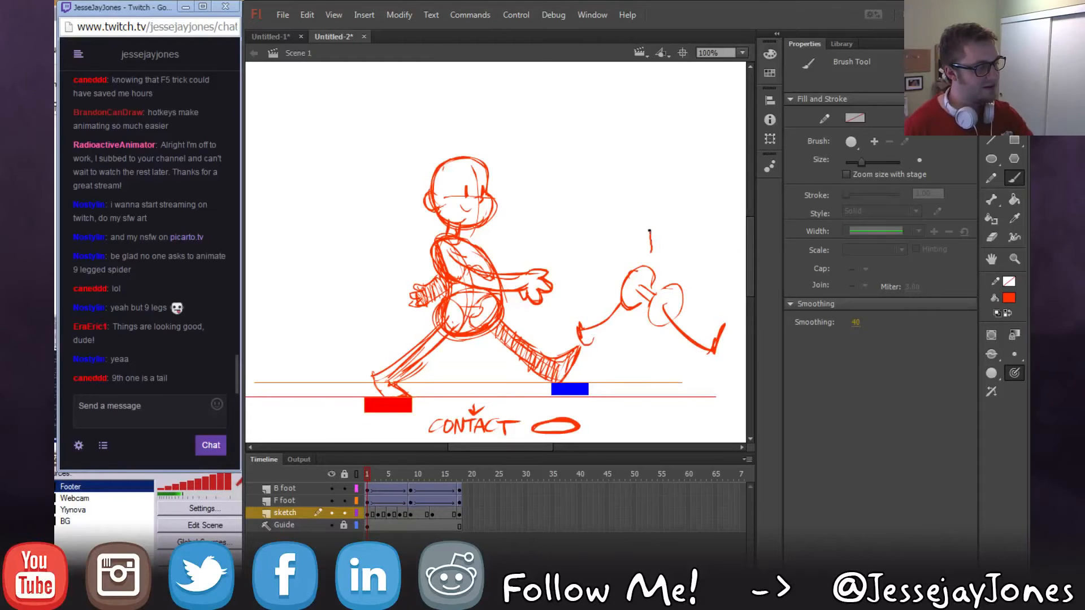
left_click_drag(651, 208, 664, 225)
mouse_move(628, 133)
left_mouse_down()
mouse_move(641, 163)
mouse_move(612, 141)
mouse_move(647, 143)
mouse_move(663, 109)
mouse_move(659, 142)
mouse_move(624, 162)
mouse_move(585, 239)
left_mouse_up()
mouse_move(670, 145)
left_mouse_down()
mouse_move(696, 198)
mouse_move(711, 196)
left_mouse_up()
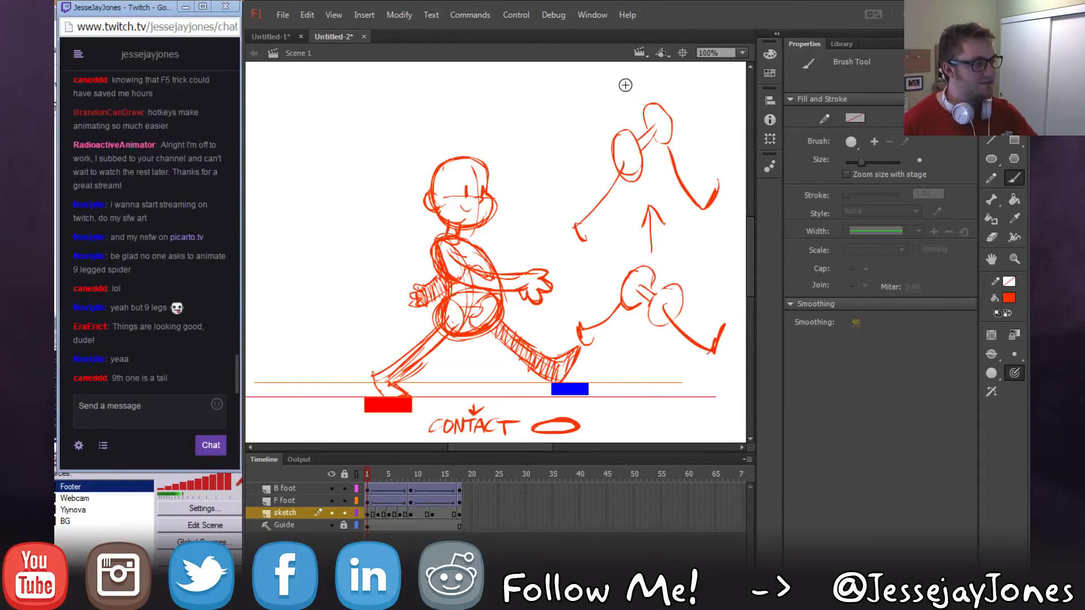
mouse_move(614, 83)
left_mouse_down()
mouse_move(593, 104)
mouse_move(624, 117)
left_mouse_up()
left_click_drag(624, 238, 619, 259)
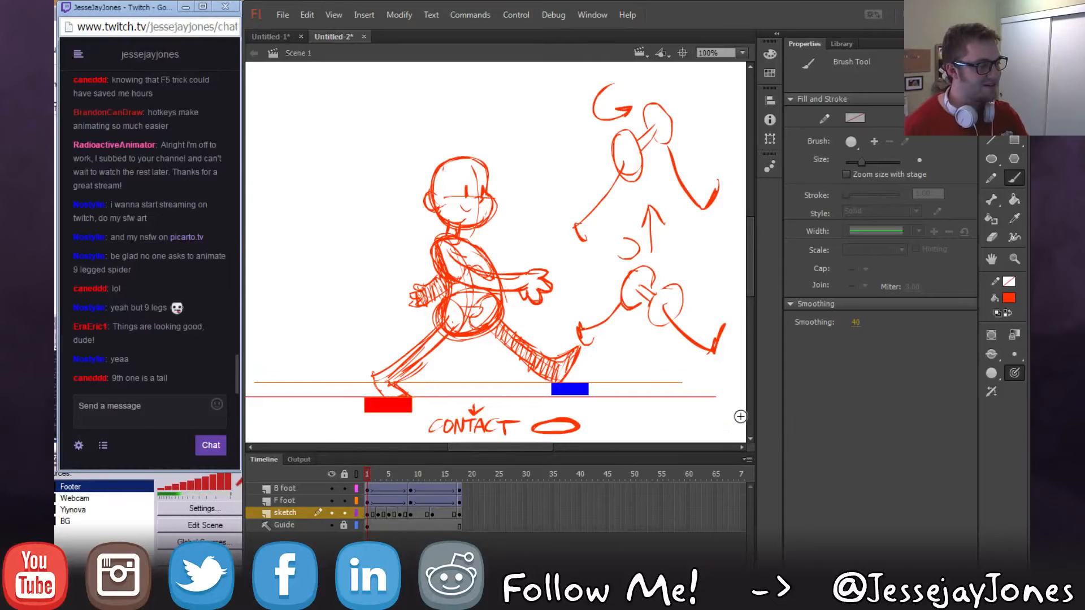
Delete the B foot, F foot and sketch layers together and add a new layer above the Guide layer.
left_click(369, 489)
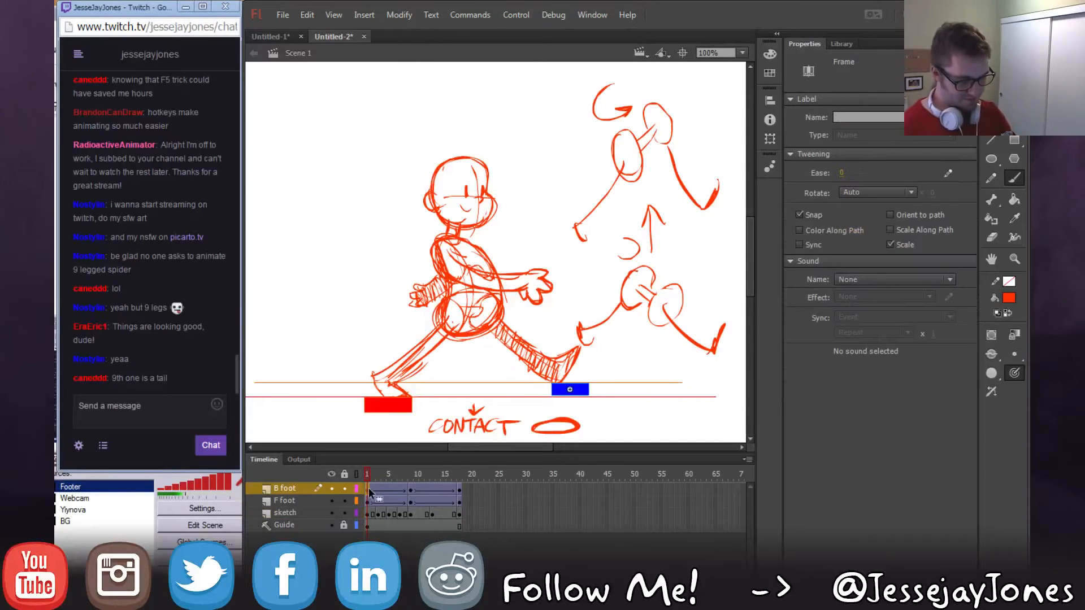
left_click(295, 514)
left_click(297, 490, "shift")
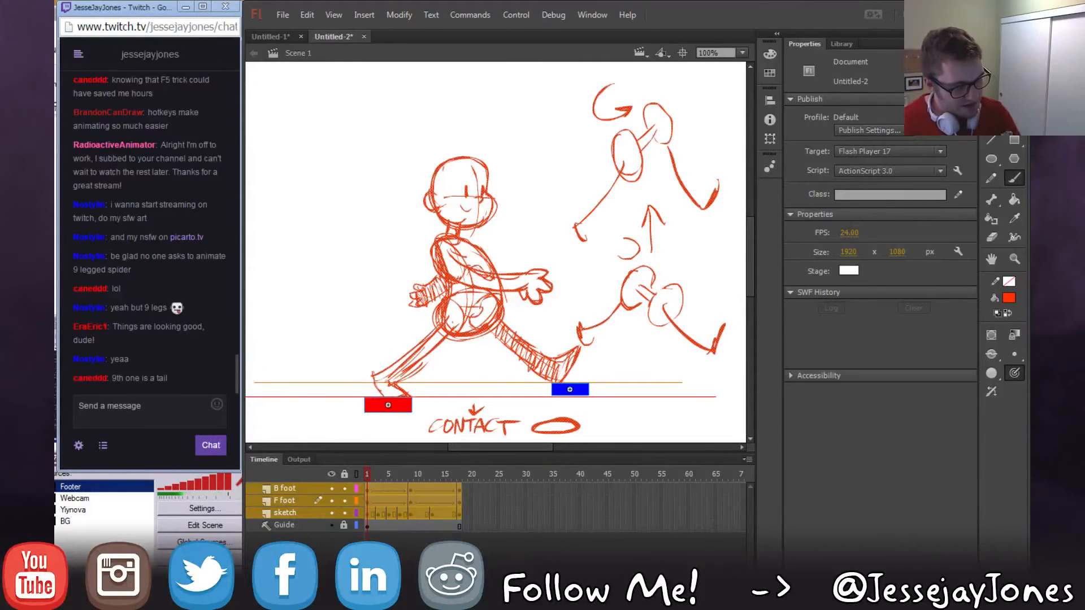
key("Delete")
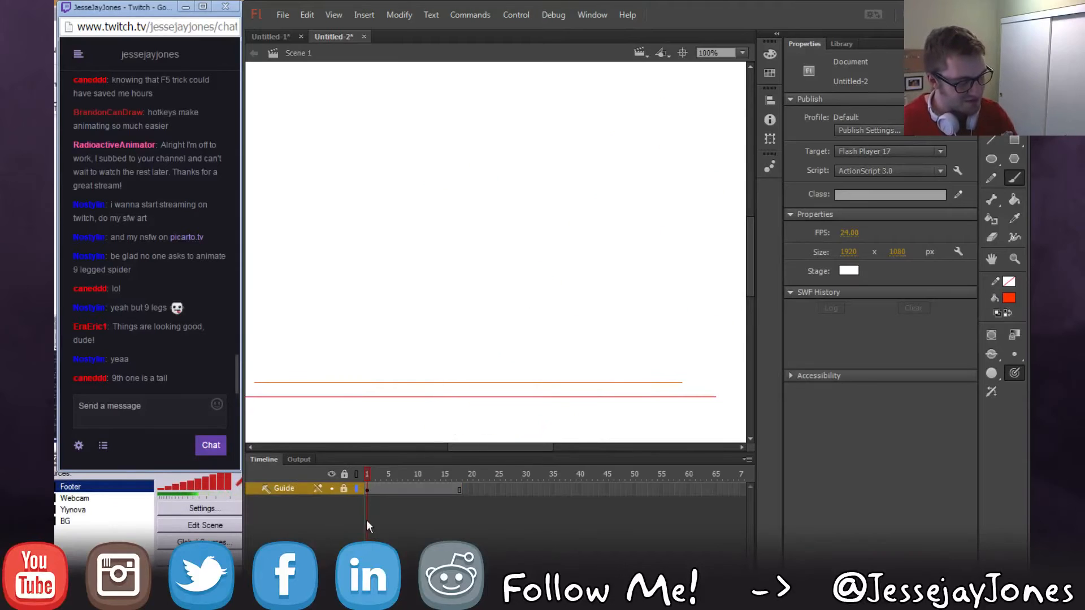
left_click(254, 575)
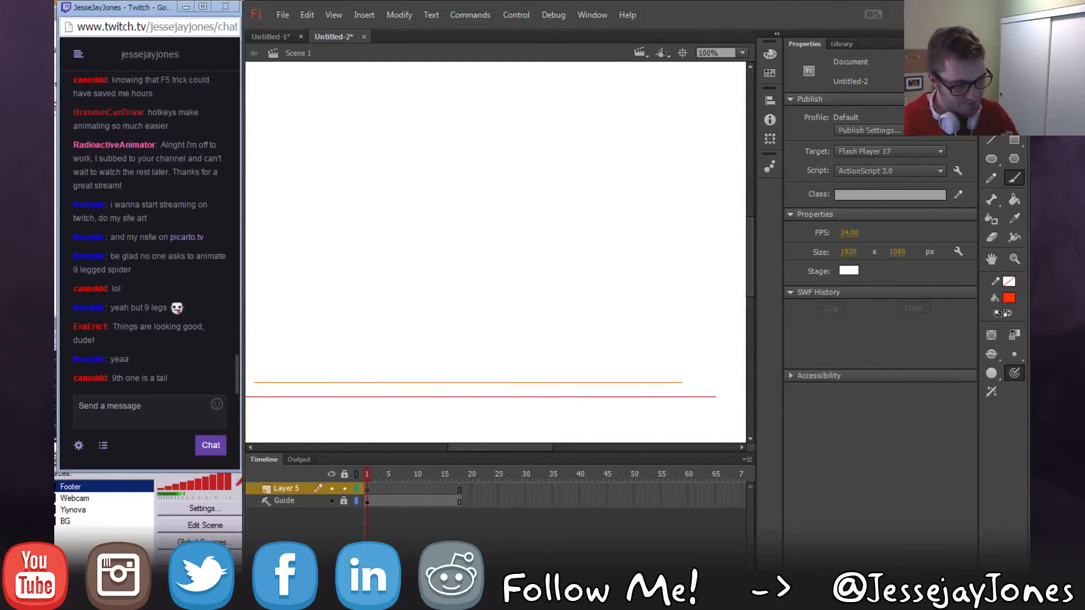
Check the QUESTIONS list in the notes window, minimise the window and delete the Guide layer.
key("alt+Tab")
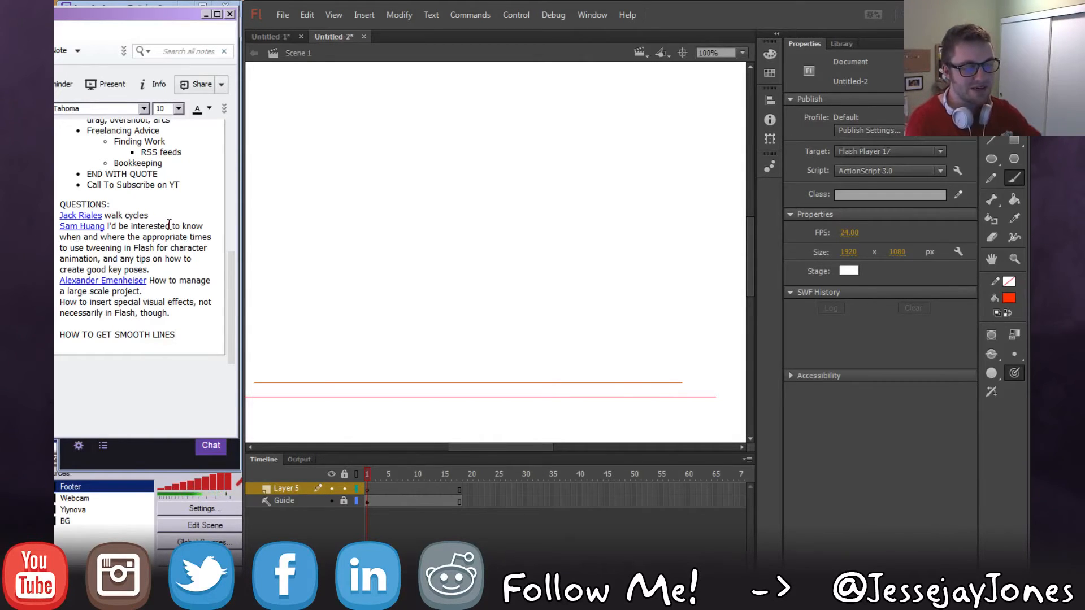
left_click(206, 16)
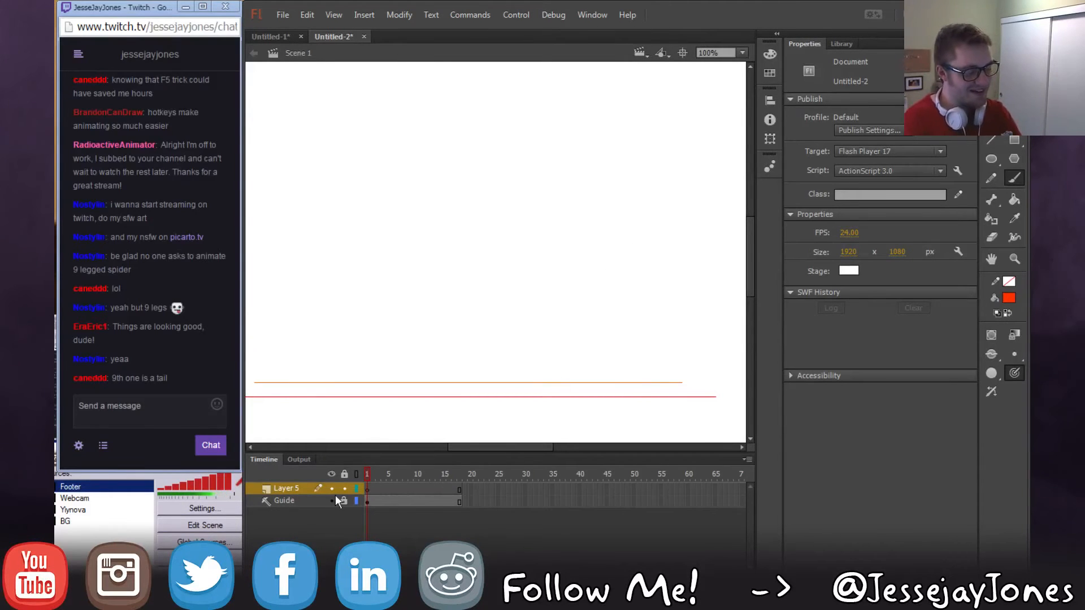
left_click(297, 505)
left_click(281, 574)
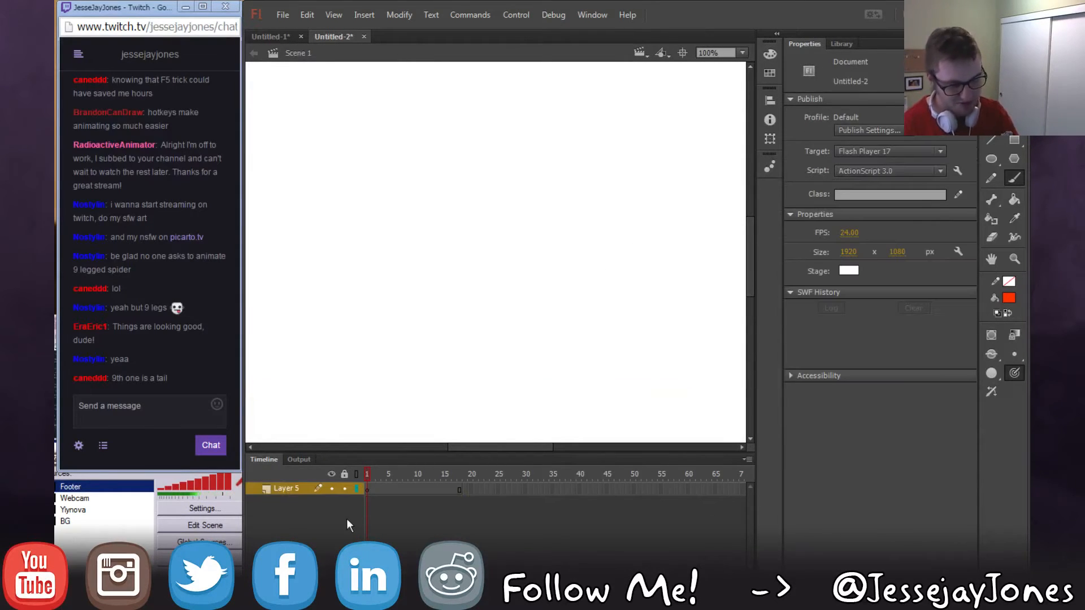
Make the brush one size larger and letter "SILOH" along the top of the stage on frame 1.
left_click(368, 490)
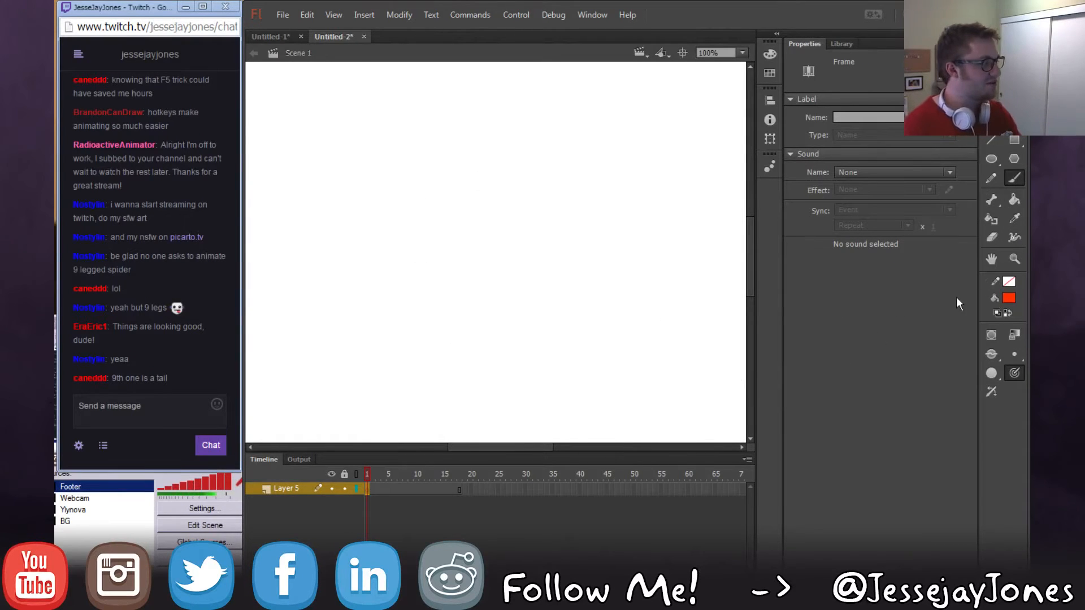
left_click(1014, 354)
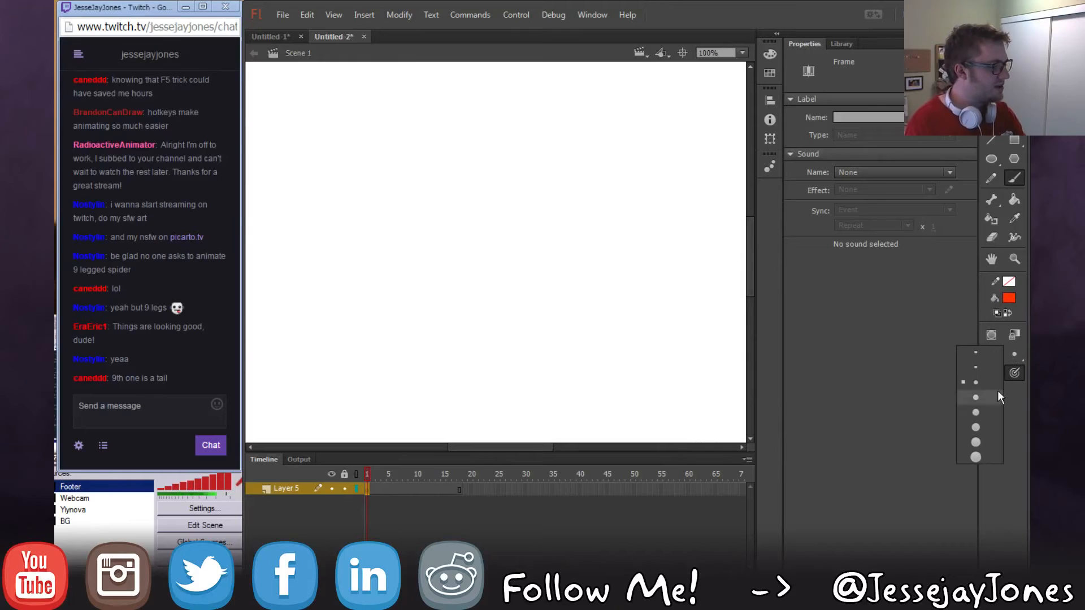
left_click(976, 398)
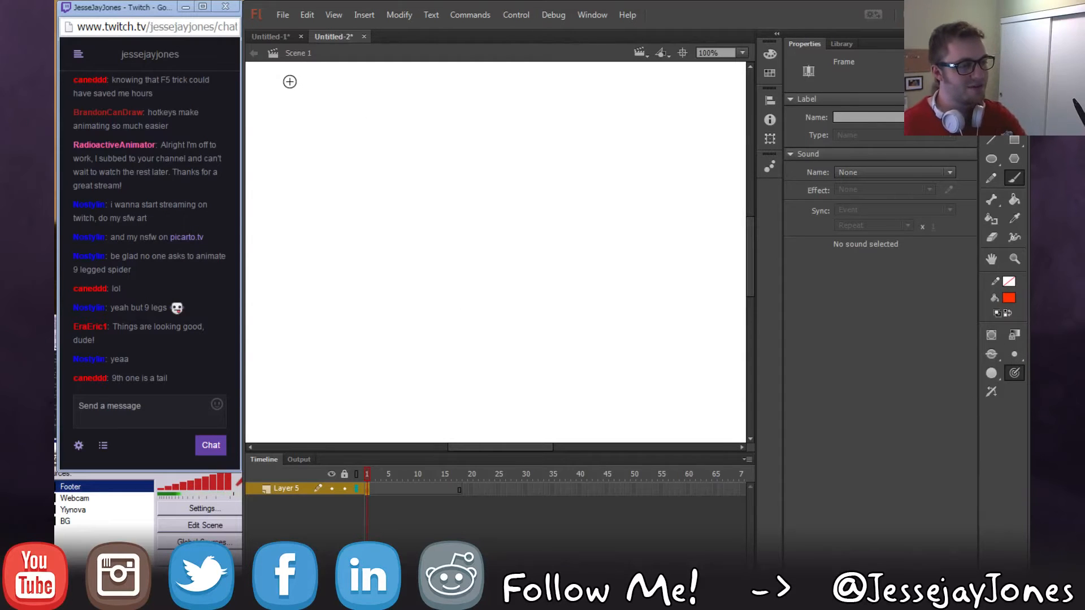
mouse_move(289, 75)
left_mouse_down()
mouse_move(282, 111)
mouse_move(304, 125)
left_mouse_up()
left_click_drag(321, 80, 352, 118)
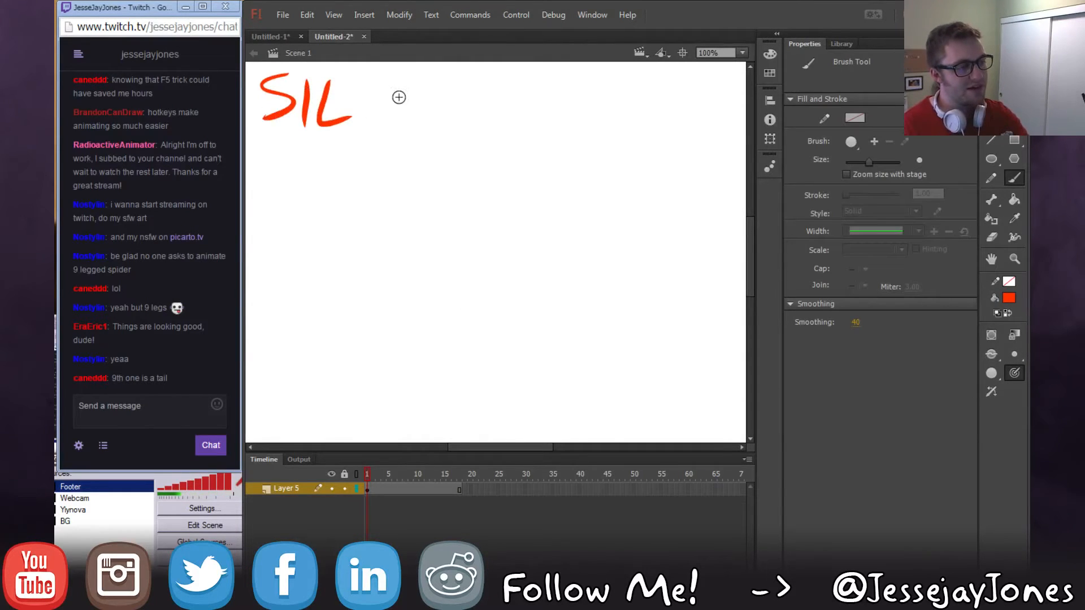
mouse_move(375, 83)
left_mouse_down()
mouse_move(363, 113)
mouse_move(406, 82)
mouse_move(401, 123)
left_mouse_up()
mouse_move(400, 101)
left_mouse_down()
mouse_move(426, 96)
mouse_move(428, 137)
left_mouse_up()
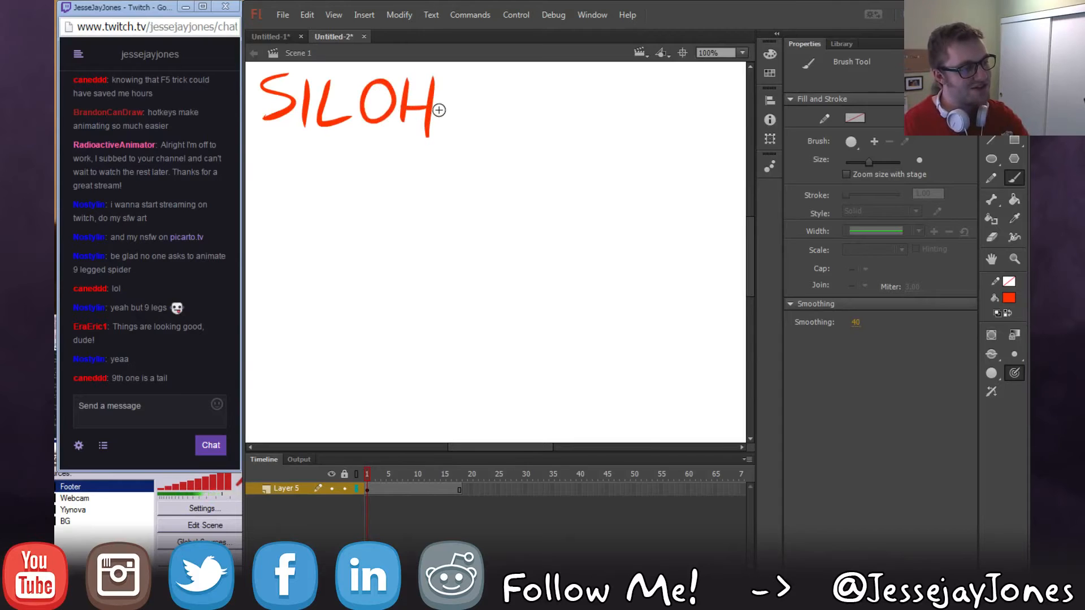
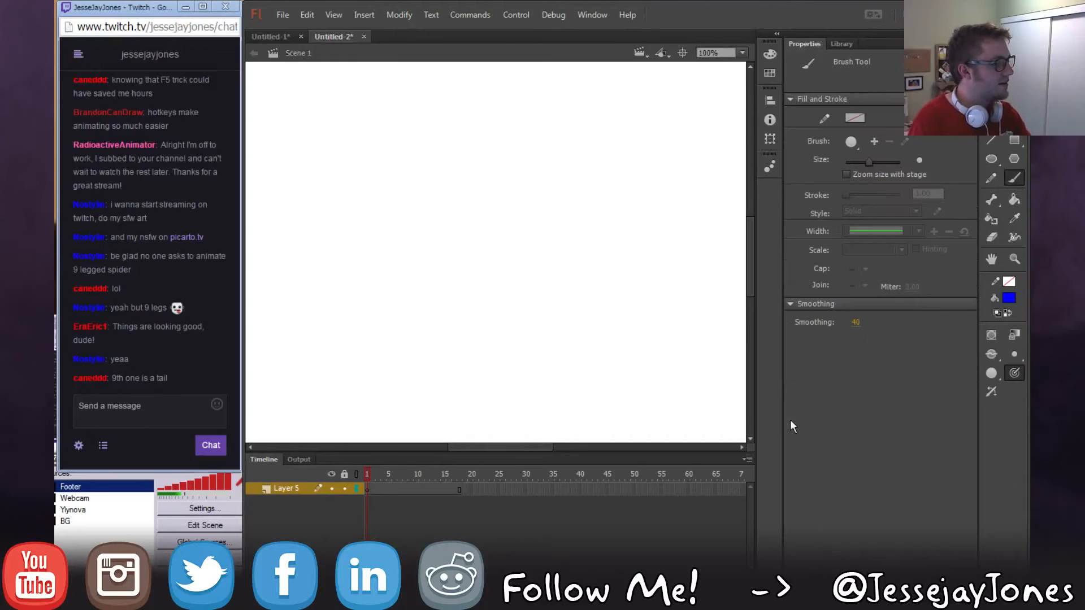
Set the brush colour to pure red, draw a tall curved stroke and letter "LINE OF ACTION" above it.
left_click(1009, 298)
left_click(816, 405)
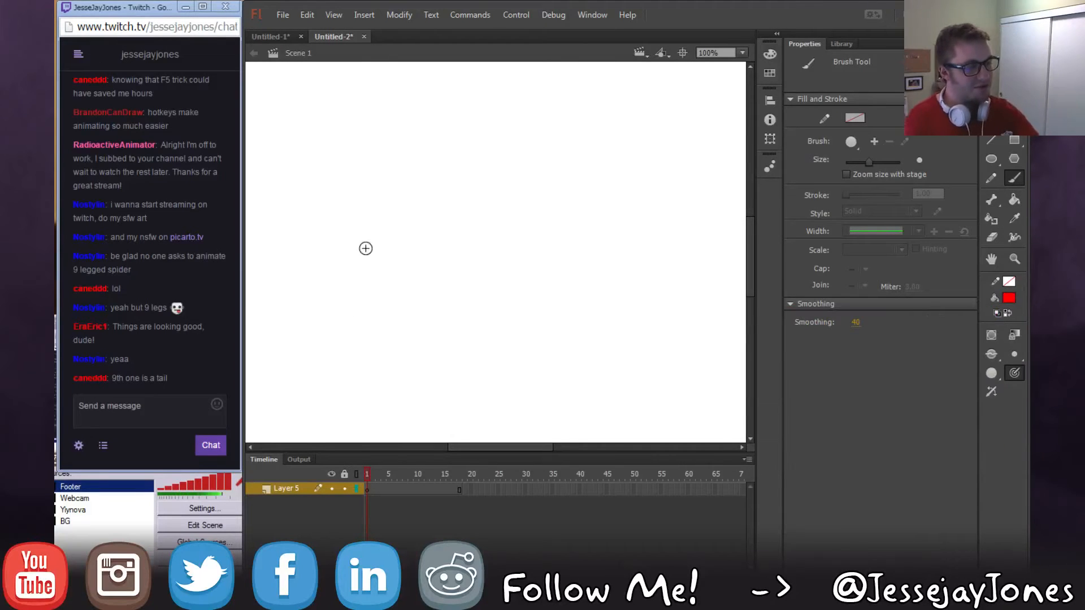
mouse_move(381, 360)
left_mouse_down()
mouse_move(364, 312)
mouse_move(485, 119)
left_mouse_up()
left_click_drag(419, 99, 434, 101)
mouse_move(449, 67)
left_mouse_down()
mouse_move(445, 103)
mouse_move(468, 101)
mouse_move(475, 69)
left_mouse_up()
mouse_move(503, 69)
left_mouse_down()
mouse_move(501, 87)
mouse_move(512, 67)
mouse_move(542, 69)
left_mouse_up()
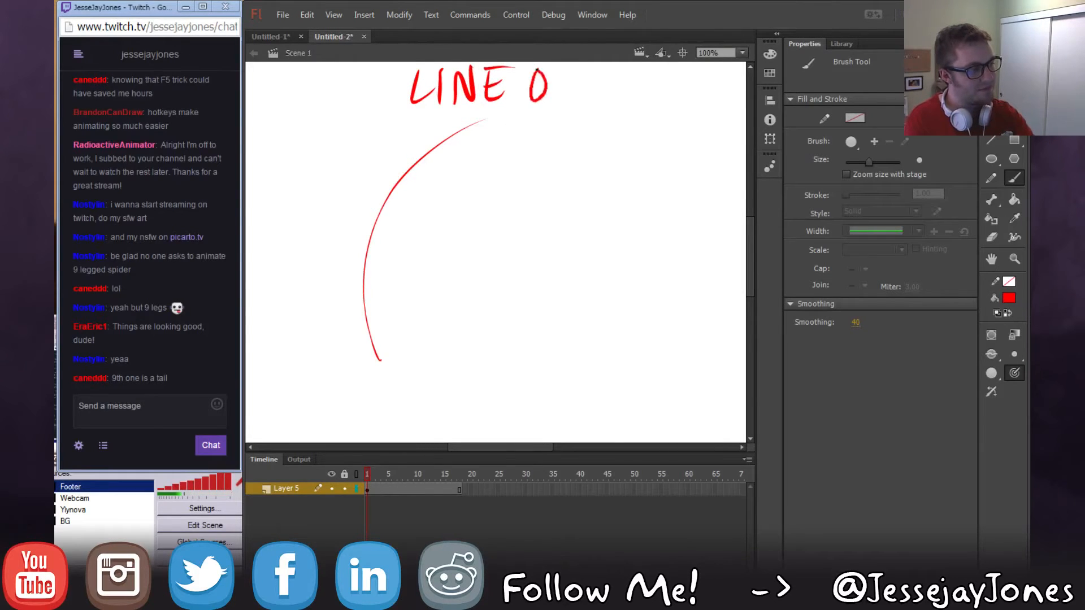
left_click_drag(558, 104, 559, 69)
mouse_move(590, 106)
left_mouse_down()
mouse_move(612, 105)
mouse_move(605, 90)
left_mouse_up()
mouse_move(646, 74)
left_mouse_down()
mouse_move(688, 104)
mouse_move(699, 83)
mouse_move(723, 111)
mouse_move(738, 106)
mouse_move(742, 64)
left_mouse_up()
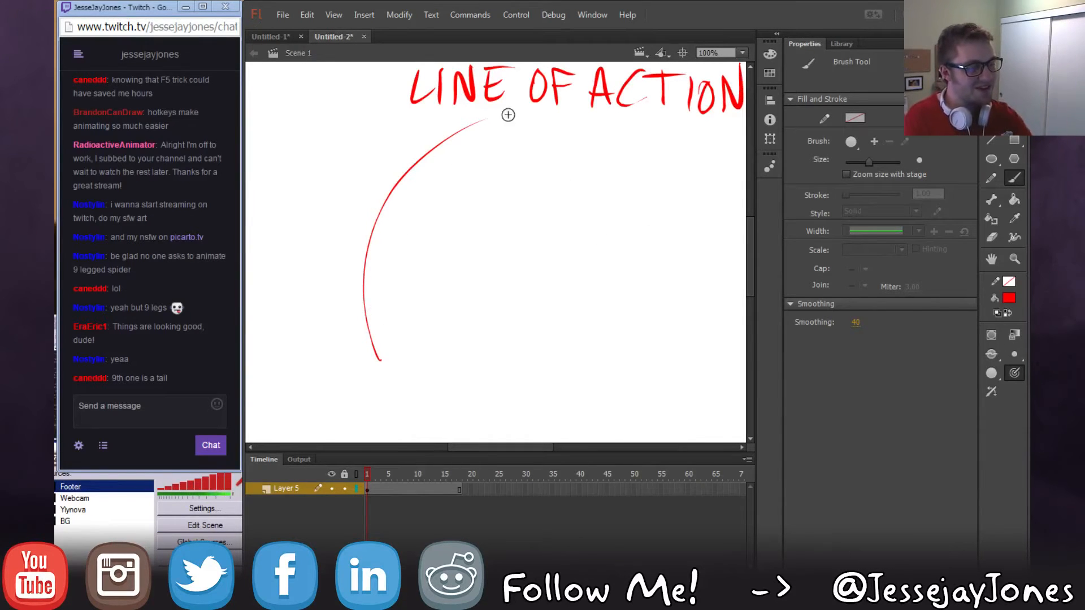
Build up the red line-of-action curve and sketch a figure over it with head, bent torso, outstretched arms and legs.
left_click_drag(376, 338, 491, 121)
mouse_move(396, 371)
left_mouse_down()
mouse_move(418, 387)
mouse_move(530, 146)
left_mouse_up()
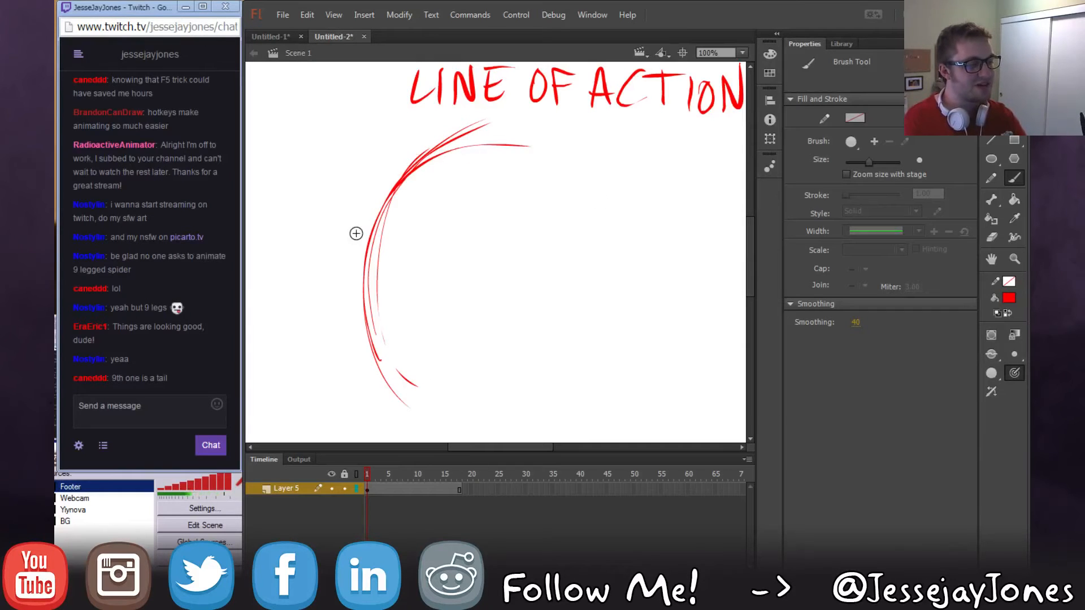
mouse_move(418, 137)
left_mouse_down()
mouse_move(407, 187)
mouse_move(451, 169)
left_mouse_up()
mouse_move(373, 198)
left_mouse_down()
mouse_move(374, 285)
mouse_move(355, 273)
mouse_move(401, 288)
mouse_move(397, 222)
mouse_move(381, 240)
mouse_move(389, 221)
mouse_move(372, 207)
mouse_move(406, 107)
left_mouse_up()
left_click_drag(408, 212, 508, 151)
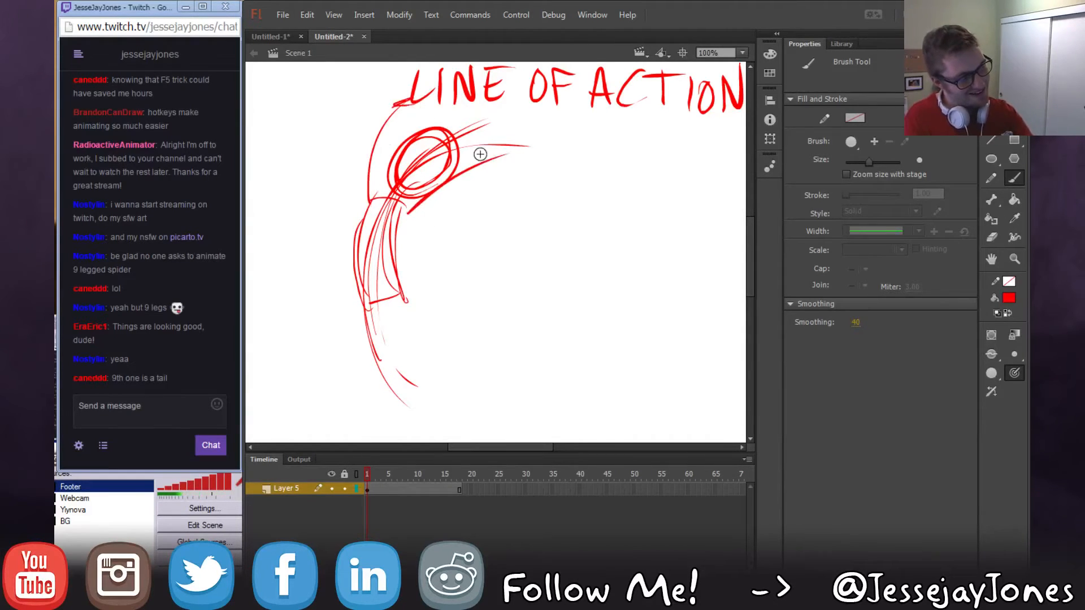
left_click_drag(414, 154, 435, 159)
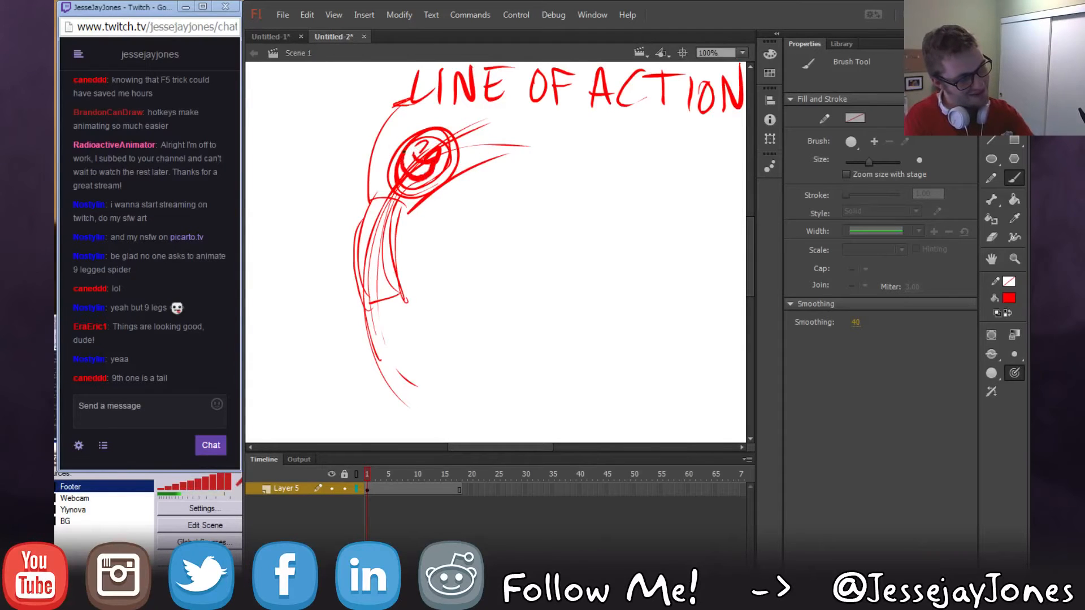
mouse_move(364, 295)
left_mouse_down()
mouse_move(416, 390)
mouse_move(408, 402)
left_mouse_up()
left_click_drag(411, 285, 432, 357)
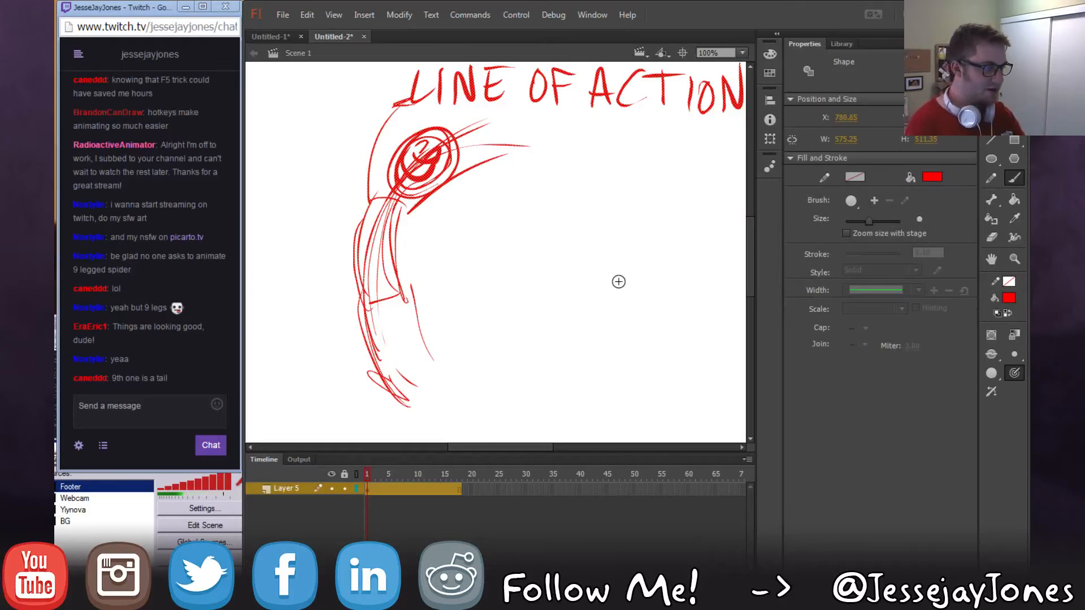
Clear the stage and sketch a stiff, upright standing figure with hanging arms around a straight vertical line of action.
key("ctrl+a")
key("Delete")
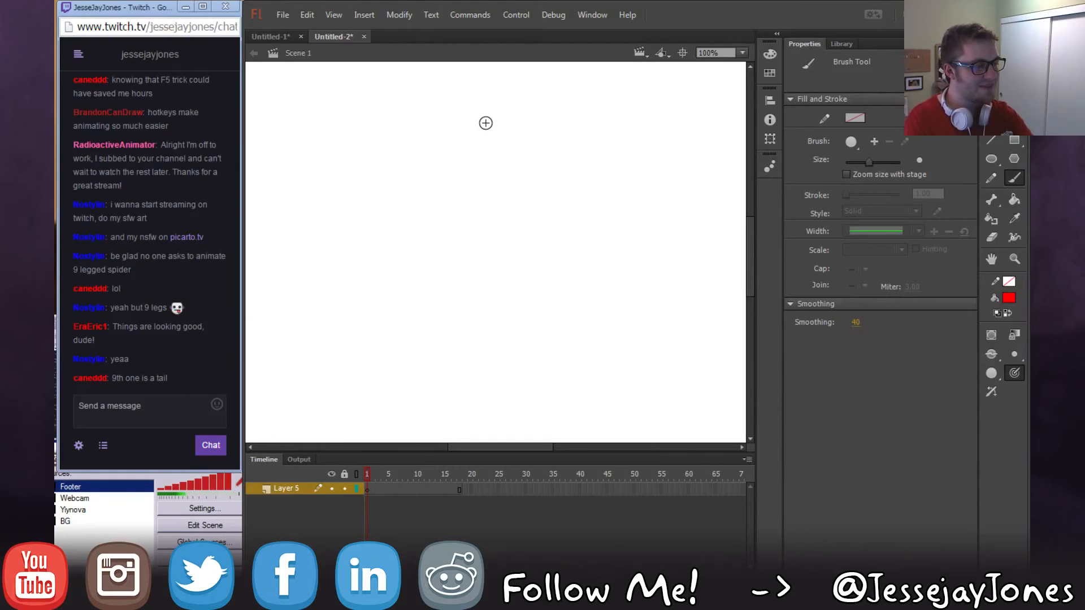
left_click_drag(485, 120, 484, 356)
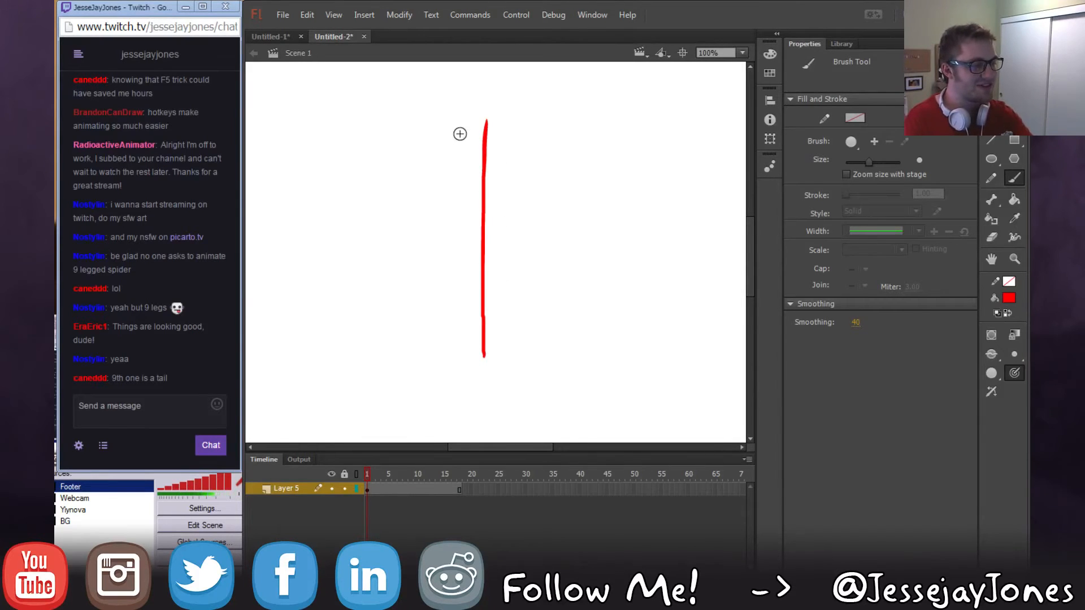
mouse_move(475, 112)
left_mouse_down()
mouse_move(482, 129)
mouse_move(463, 160)
left_mouse_up()
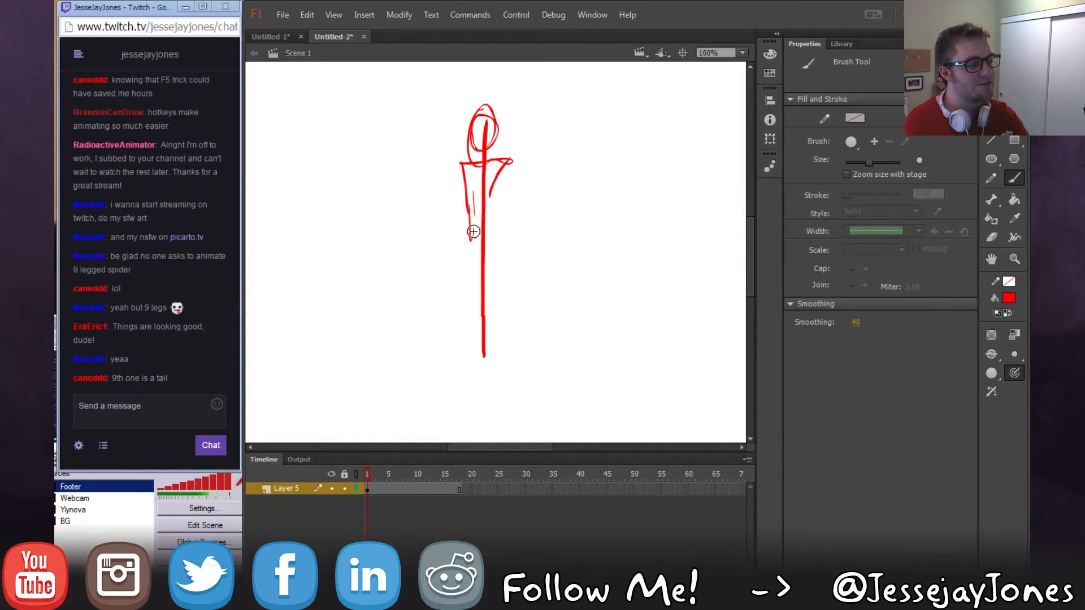
mouse_move(496, 242)
left_mouse_down()
mouse_move(470, 287)
mouse_move(472, 317)
mouse_move(494, 257)
mouse_move(495, 319)
left_mouse_up()
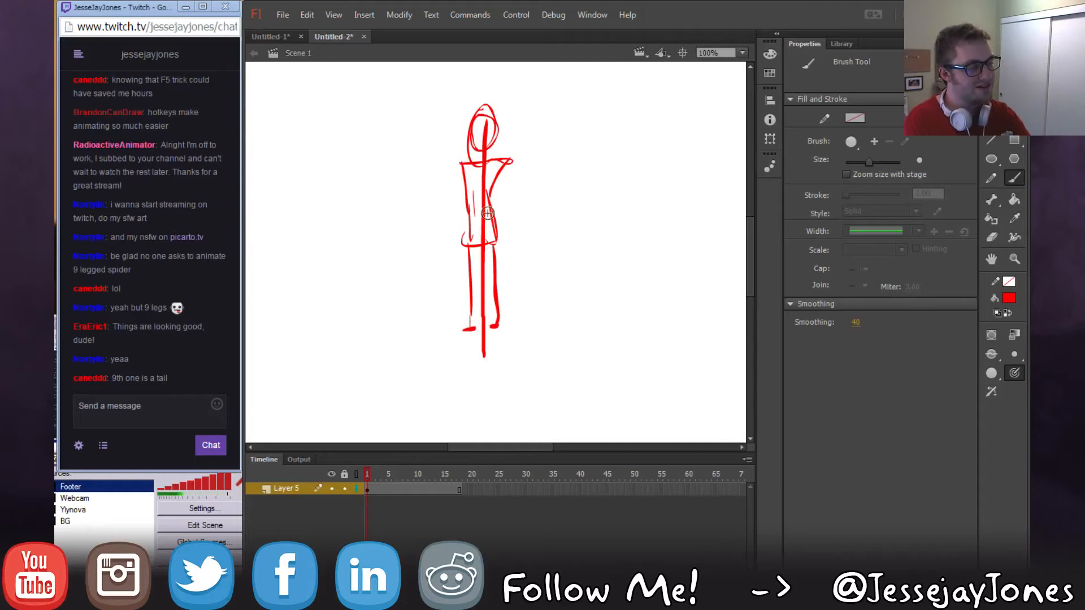
left_click_drag(462, 163, 455, 237)
left_click_drag(512, 161, 507, 225)
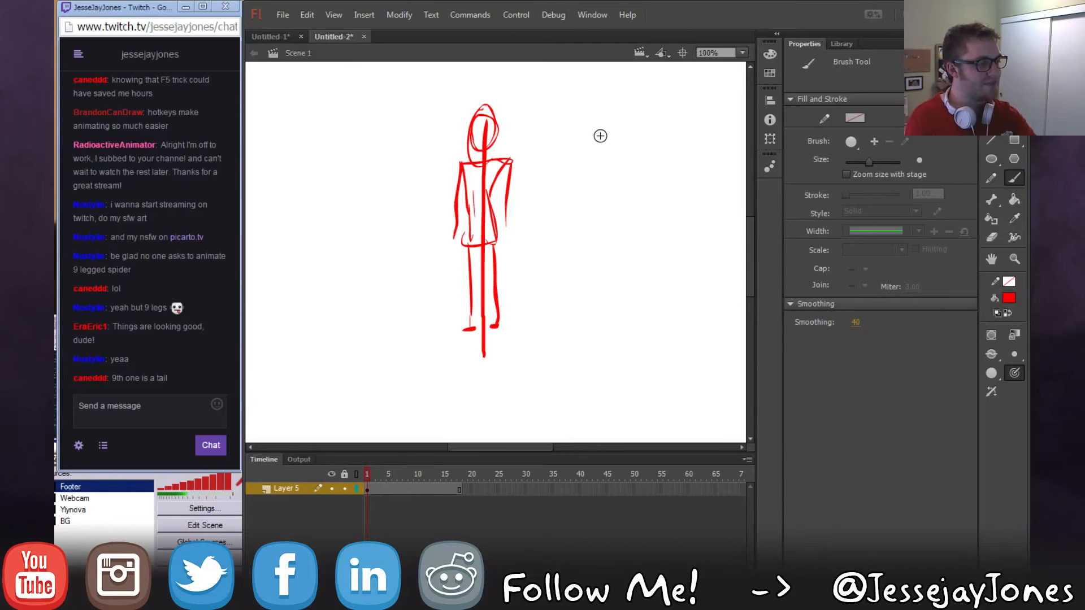
Sketch a second figure beside the stiff one, slouching with lowered head, hunched back and drooping arms along an S-shaped line of action.
mouse_move(614, 146)
left_mouse_down()
mouse_move(619, 187)
mouse_move(604, 263)
mouse_move(603, 252)
mouse_move(614, 308)
left_mouse_up()
left_click_drag(615, 308, 615, 213)
mouse_move(619, 161)
left_mouse_down()
mouse_move(587, 118)
mouse_move(594, 150)
mouse_move(595, 113)
mouse_move(605, 146)
mouse_move(585, 140)
mouse_move(592, 134)
mouse_move(616, 153)
mouse_move(615, 143)
mouse_move(608, 156)
mouse_move(586, 149)
left_mouse_up()
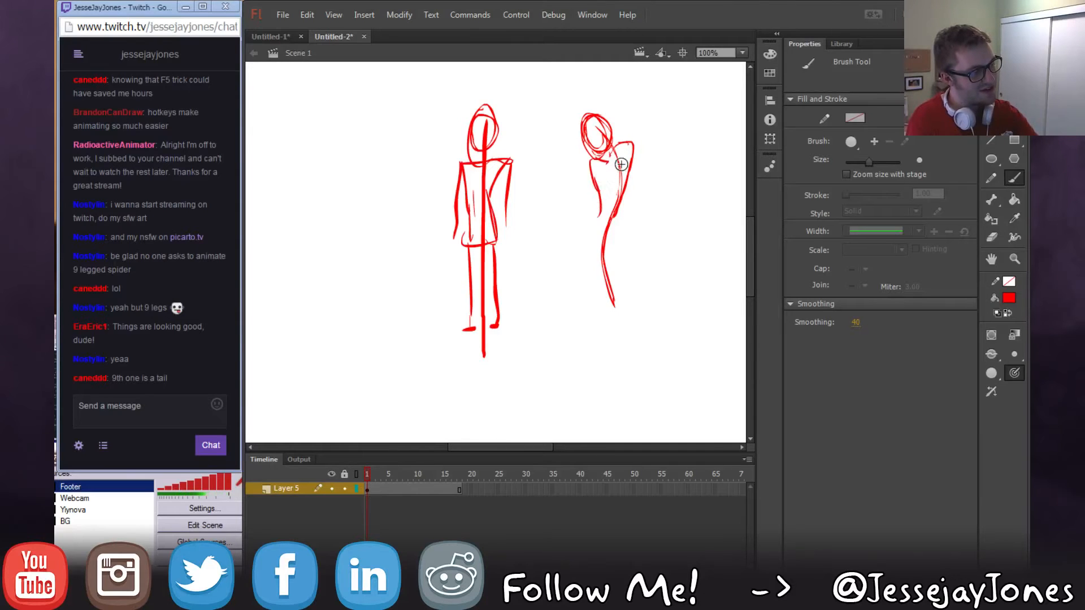
mouse_move(615, 157)
left_mouse_down()
mouse_move(601, 254)
mouse_move(594, 240)
mouse_move(604, 294)
left_mouse_up()
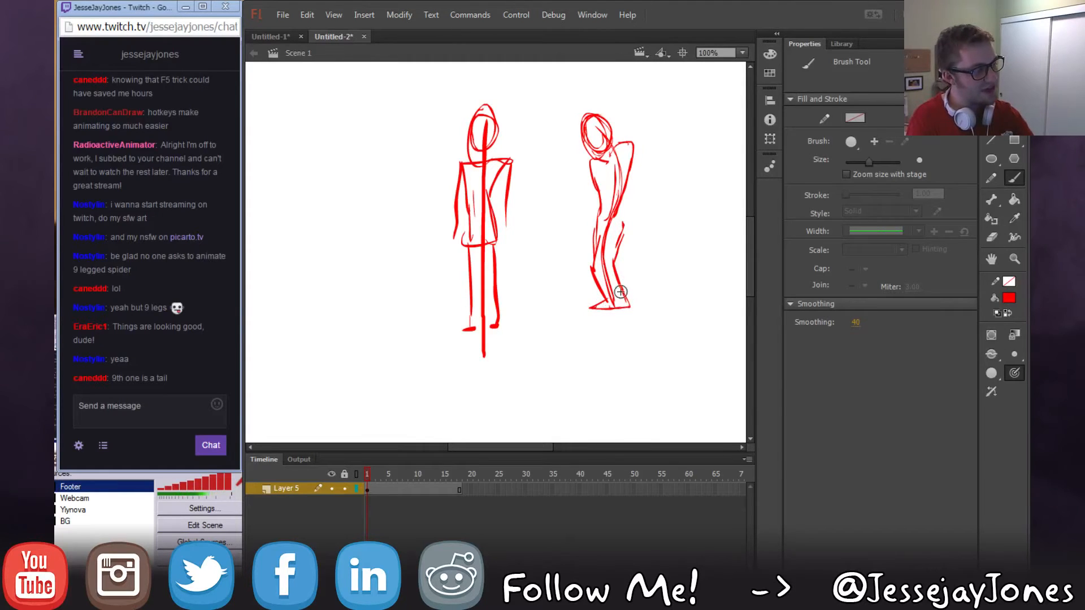
left_click_drag(618, 287, 620, 289)
left_click_drag(616, 256, 632, 213)
mouse_move(614, 146)
left_mouse_down()
mouse_move(633, 207)
mouse_move(624, 240)
left_mouse_up()
left_click_drag(615, 144, 634, 224)
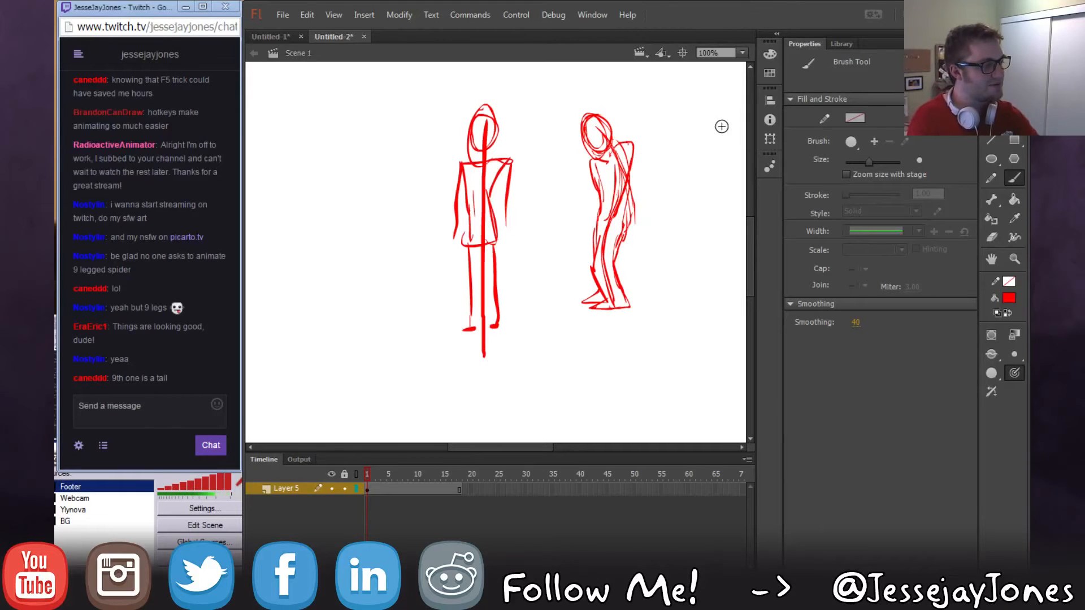
Start a third figure beside the slouching one with a reversed S-shaped line of action, raised head, chest and one arm bent to the hip.
left_click_drag(708, 132, 689, 219)
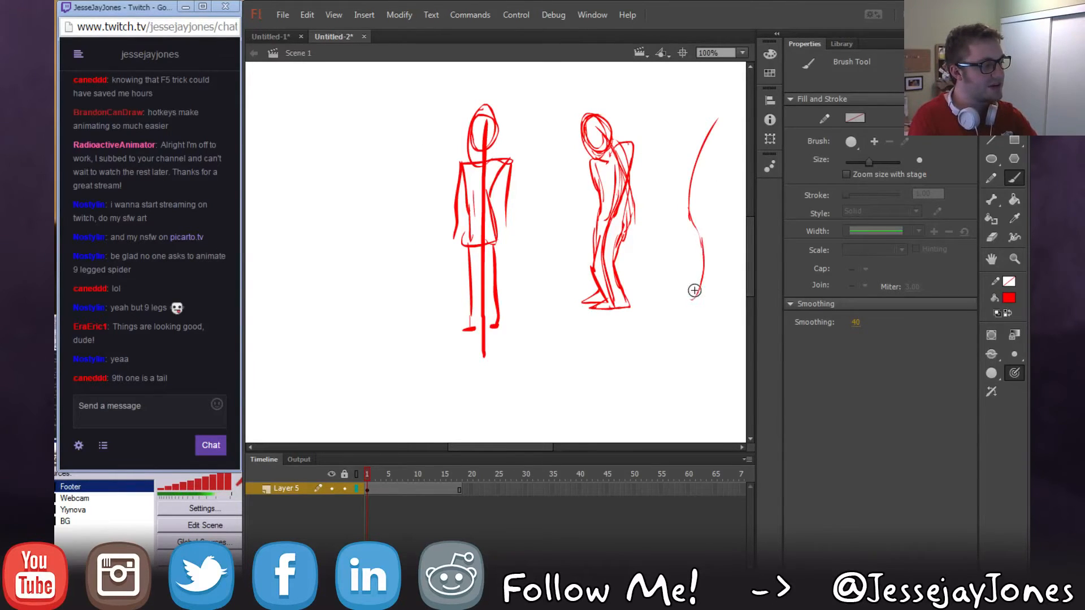
mouse_move(701, 97)
left_mouse_down()
mouse_move(699, 136)
mouse_move(702, 93)
mouse_move(714, 121)
mouse_move(713, 147)
left_mouse_up()
left_click_drag(703, 185, 698, 212)
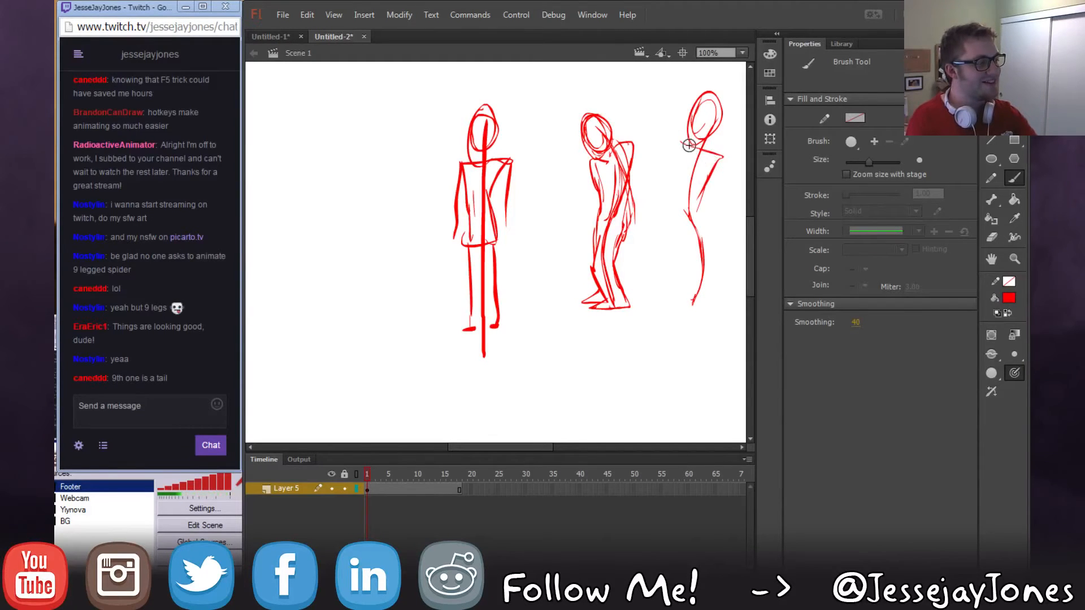
left_click_drag(681, 140, 680, 215)
left_click_drag(669, 212, 667, 182)
left_click_drag(678, 142, 681, 216)
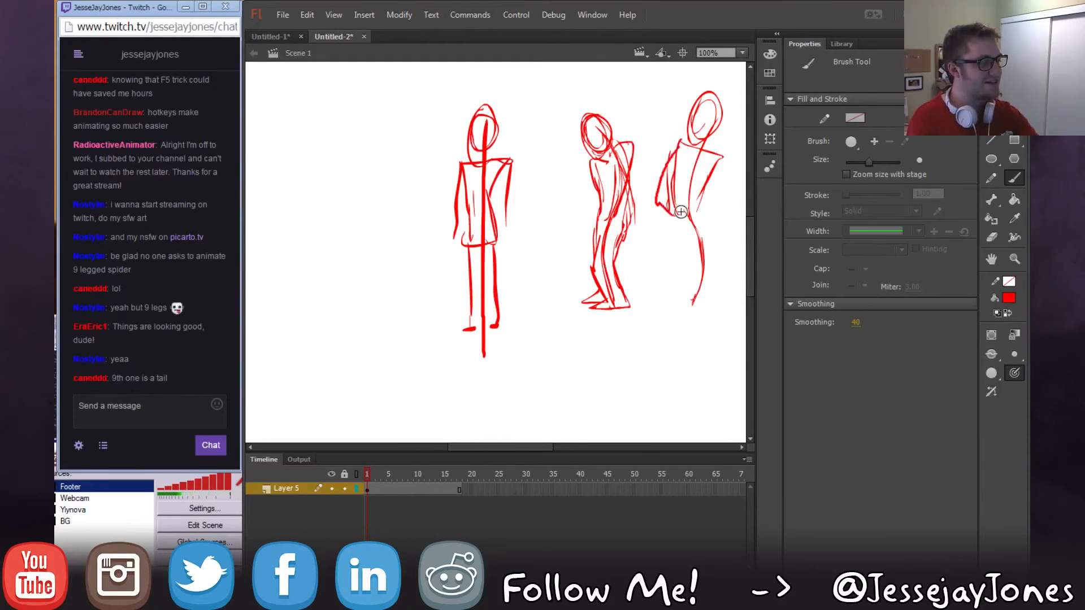
Finish the third figure with the other bent arm, legs and feet, and add short accent strokes beside its head.
mouse_move(723, 157)
left_mouse_down()
mouse_move(730, 186)
mouse_move(701, 220)
mouse_move(685, 294)
left_mouse_up()
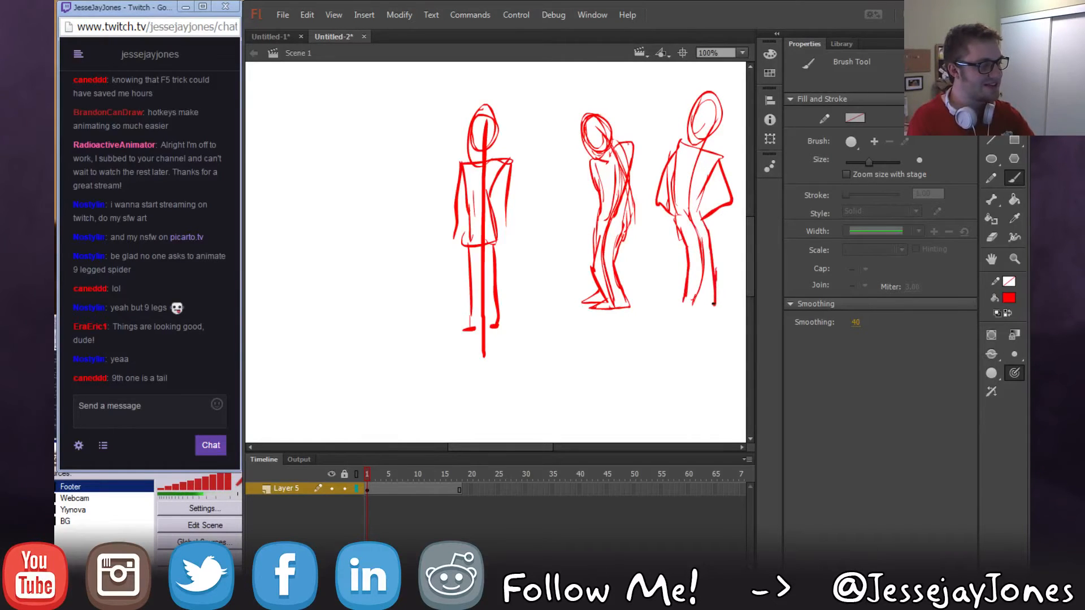
mouse_move(702, 212)
left_mouse_down()
mouse_move(722, 287)
mouse_move(711, 308)
mouse_move(717, 301)
mouse_move(675, 305)
mouse_move(692, 299)
mouse_move(685, 303)
mouse_move(693, 237)
left_mouse_up()
mouse_move(691, 304)
left_mouse_down()
mouse_move(690, 208)
mouse_move(714, 298)
mouse_move(692, 212)
left_mouse_up()
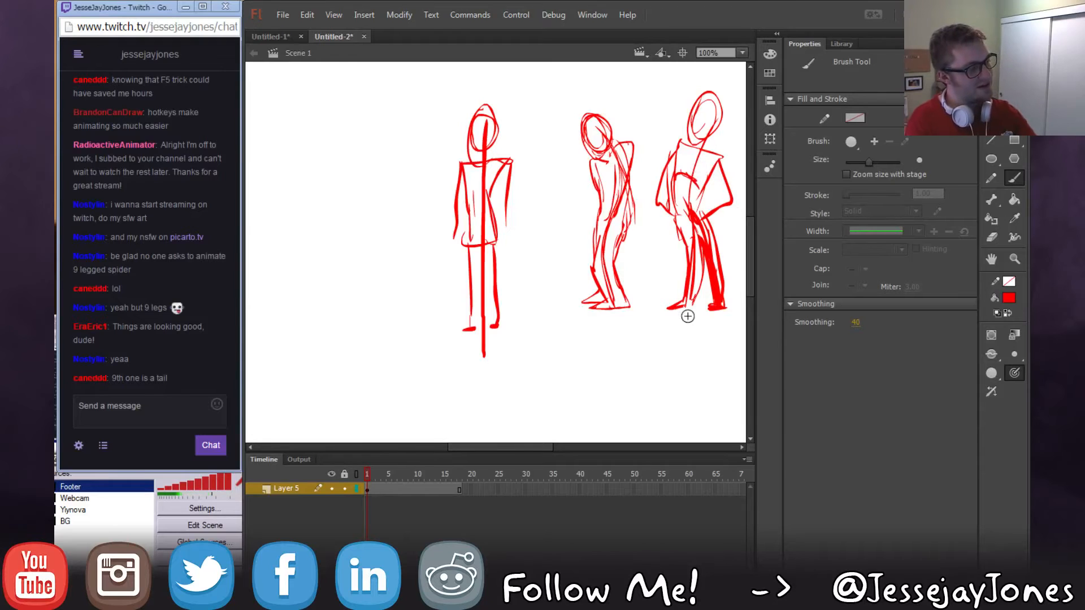
left_click_drag(691, 85, 681, 88)
left_click_drag(668, 100, 677, 97)
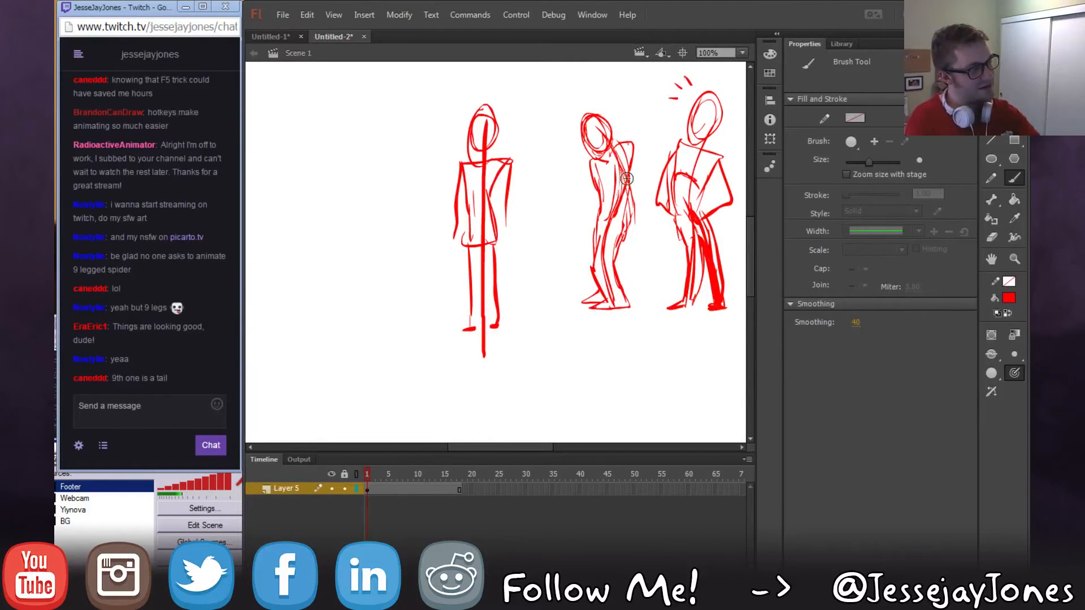
Select all three pose sketches together and delete them.
left_click_drag(661, 281, 601, 287)
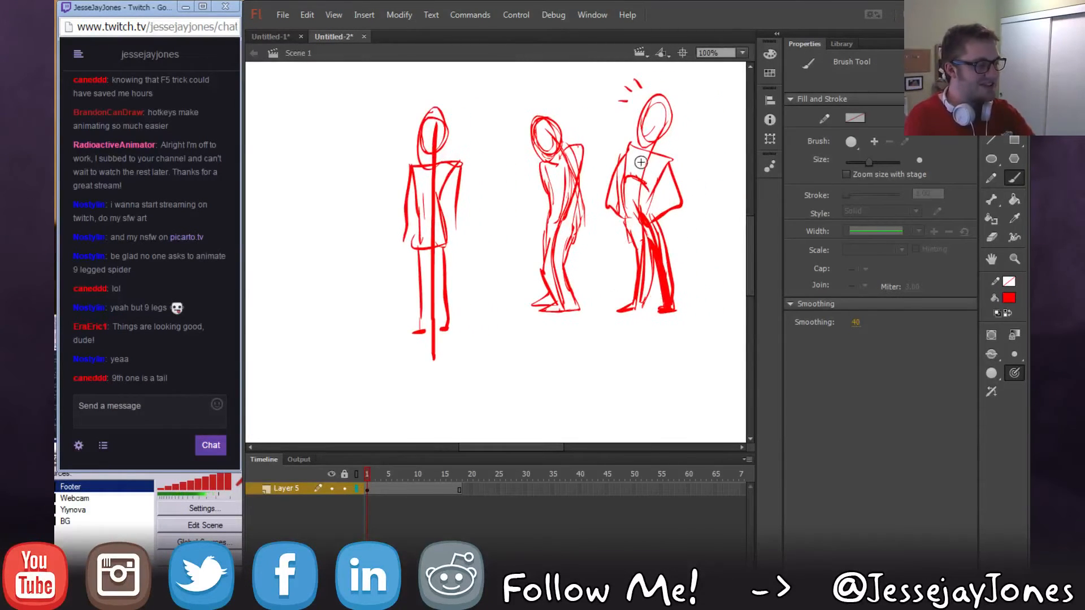
key("v")
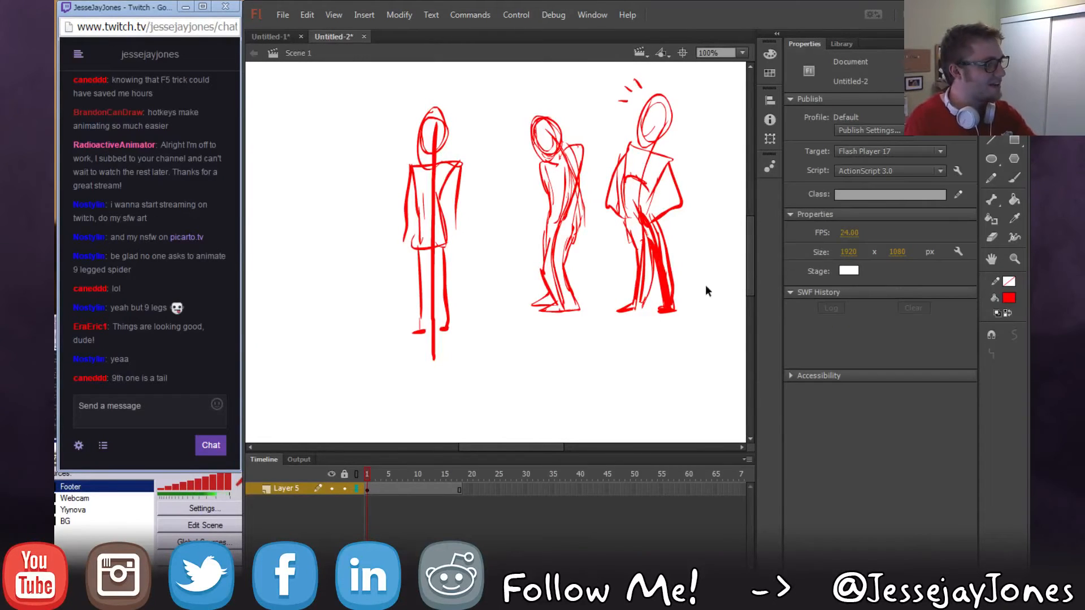
mouse_move(556, 182)
left_mouse_down()
mouse_move(555, 200)
mouse_move(518, 189)
left_mouse_up()
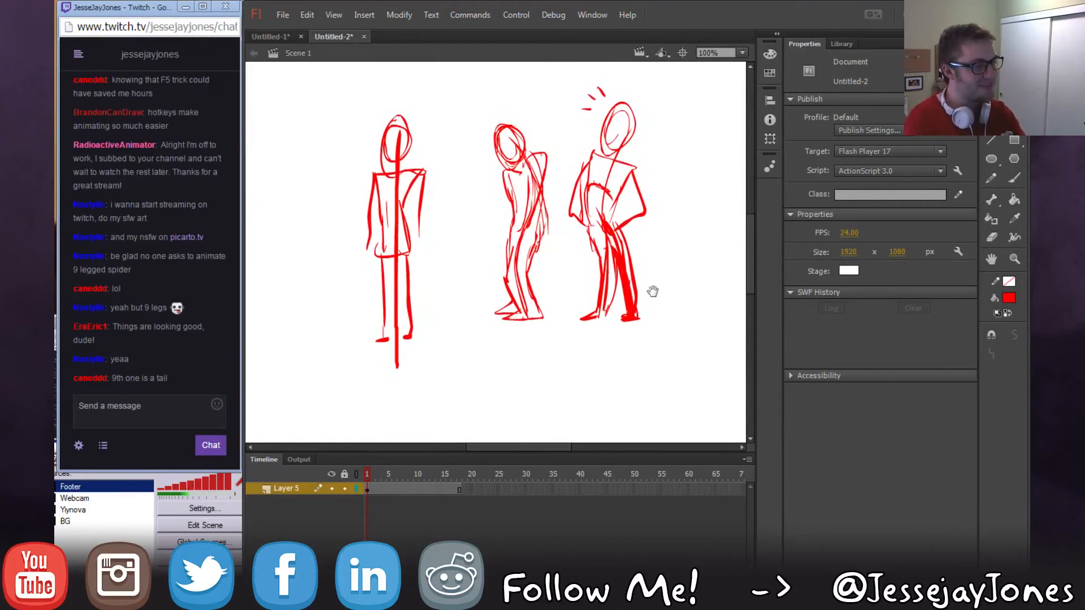
left_click_drag(695, 73, 317, 407)
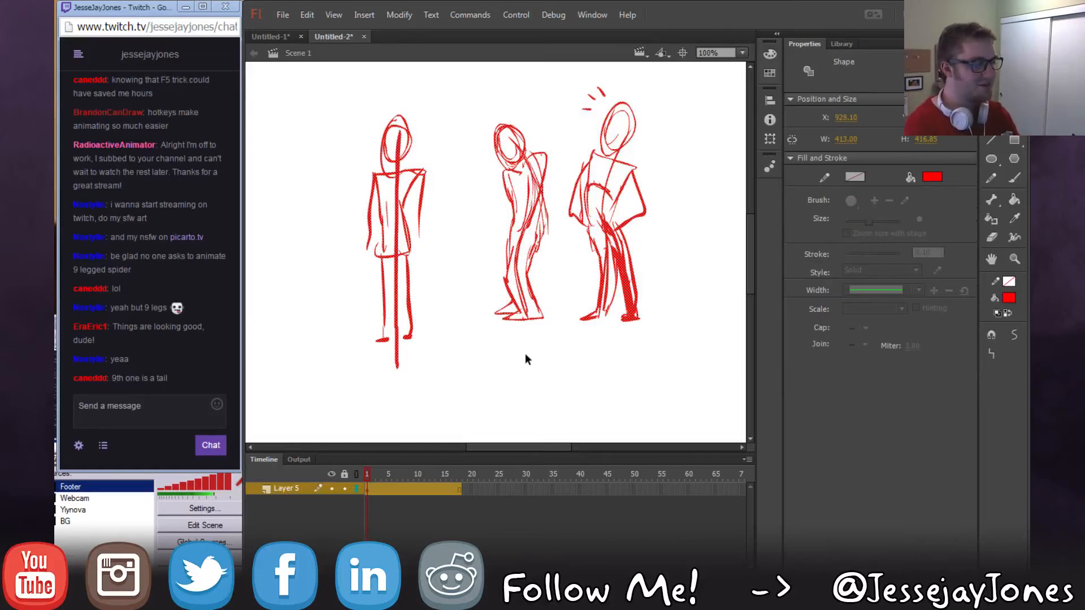
key("Delete")
Draw one long winding red brush stroke across the empty stage.
left_click(1015, 178)
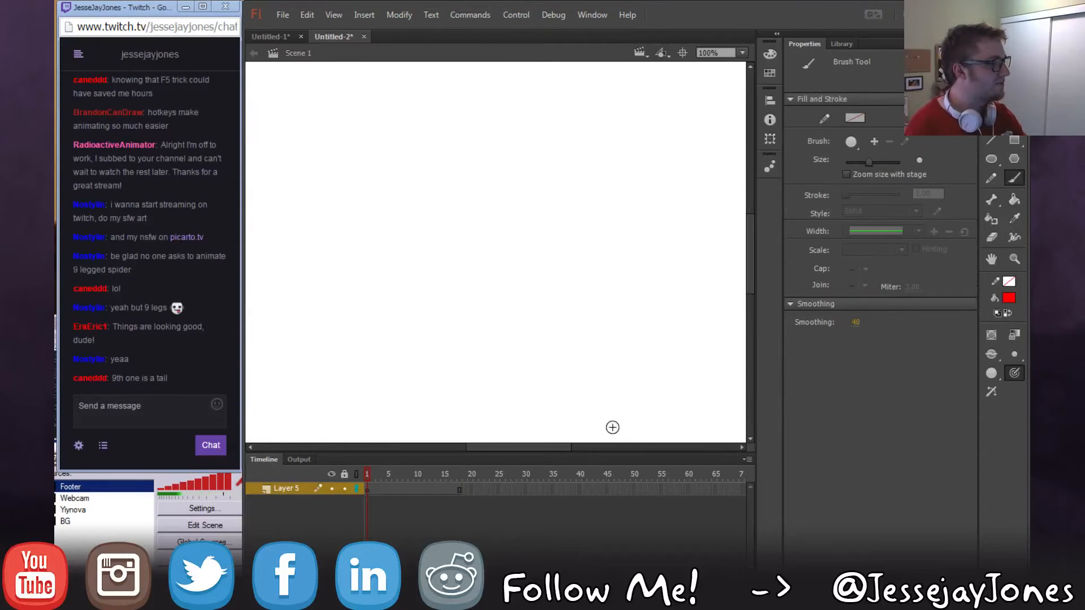
left_click_drag(549, 291, 620, 344)
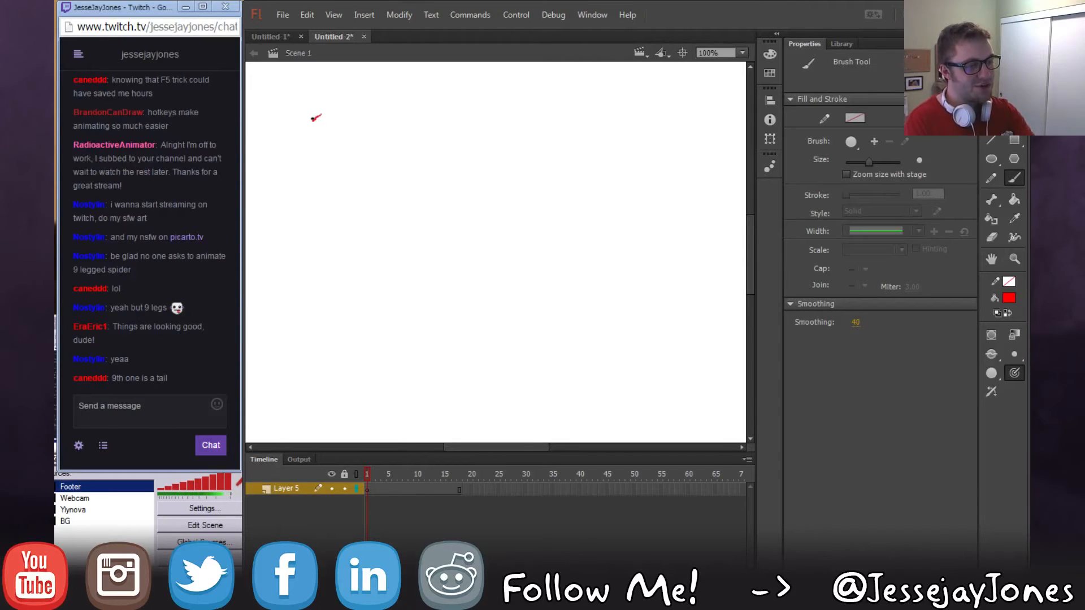
mouse_move(314, 119)
left_mouse_down()
mouse_move(350, 156)
mouse_move(353, 223)
mouse_move(480, 164)
mouse_move(486, 268)
mouse_move(557, 341)
mouse_move(587, 253)
mouse_move(624, 368)
mouse_move(629, 206)
left_mouse_up()
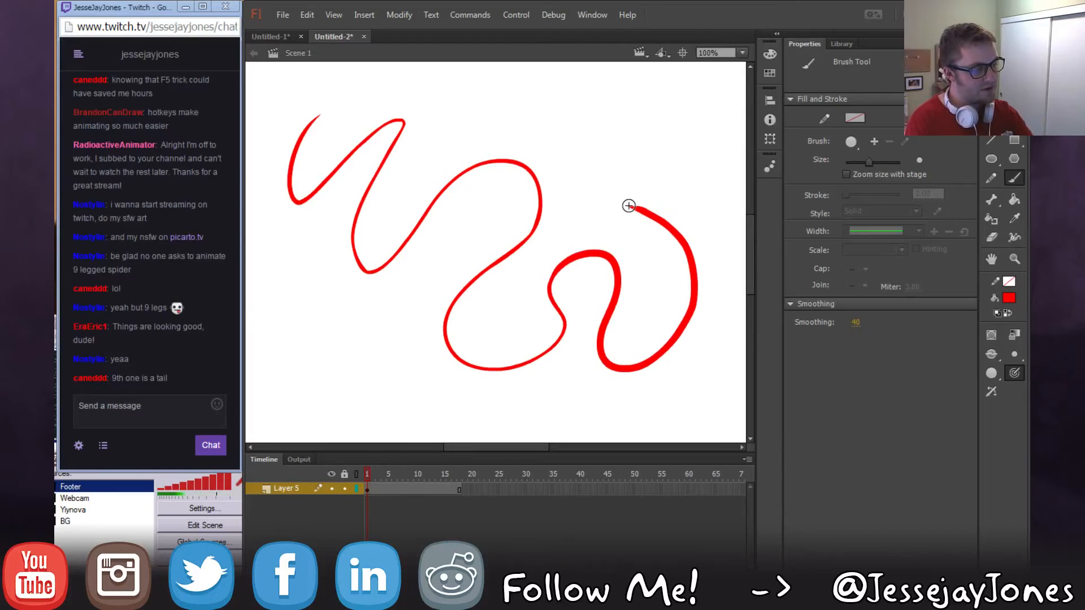
Examine the smoothness and corners of the winding stroke at up to 800% zoom, then return to 100%.
key("v")
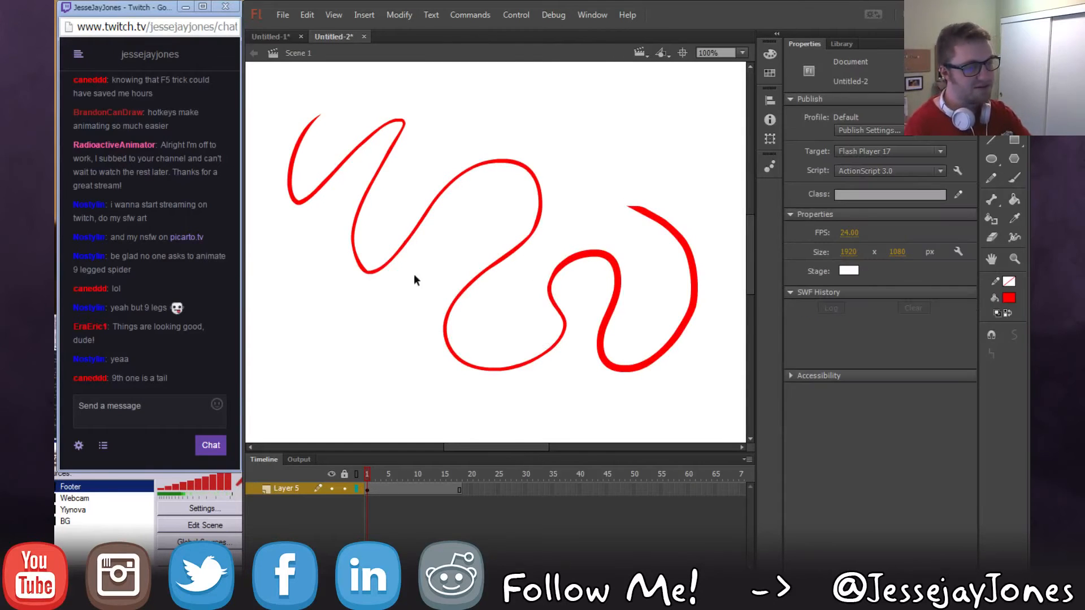
key("ctrl+equal")
key("ctrl+equal")
left_click_drag(415, 282, 595, 298)
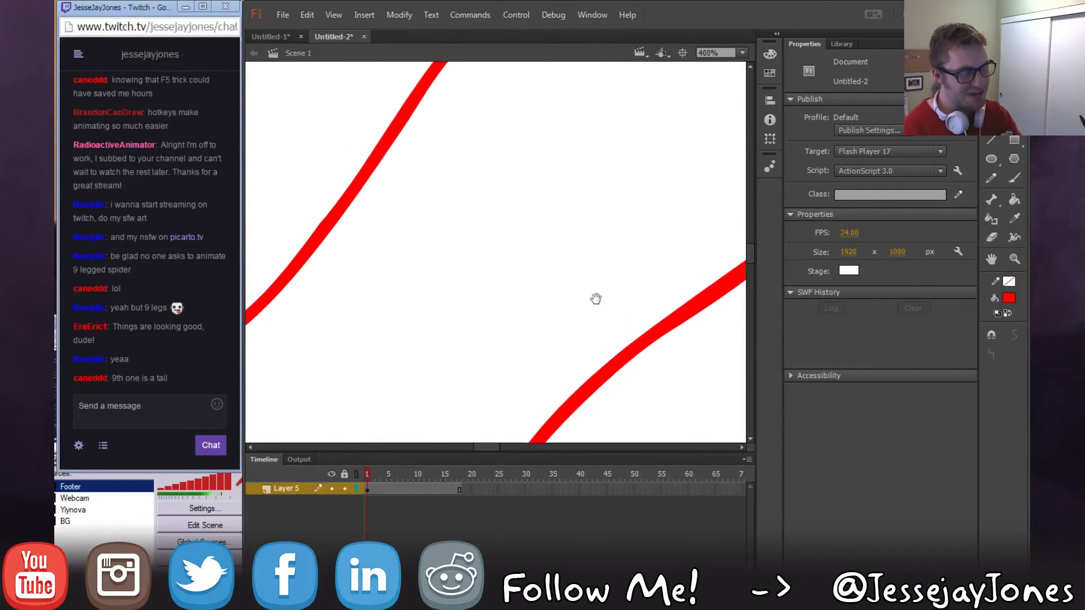
left_click_drag(303, 270, 600, 257)
key("ctrl+equal")
mouse_move(470, 355)
left_mouse_down()
mouse_move(487, 250)
mouse_move(419, 378)
left_mouse_up()
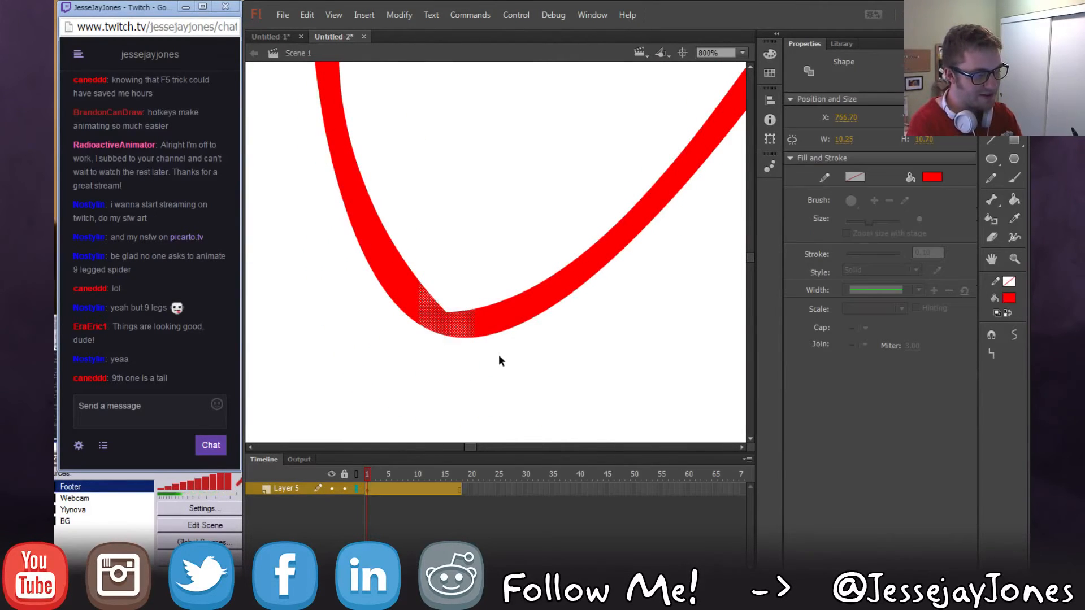
left_click(508, 353)
key("ctrl+minus")
key("ctrl+minus")
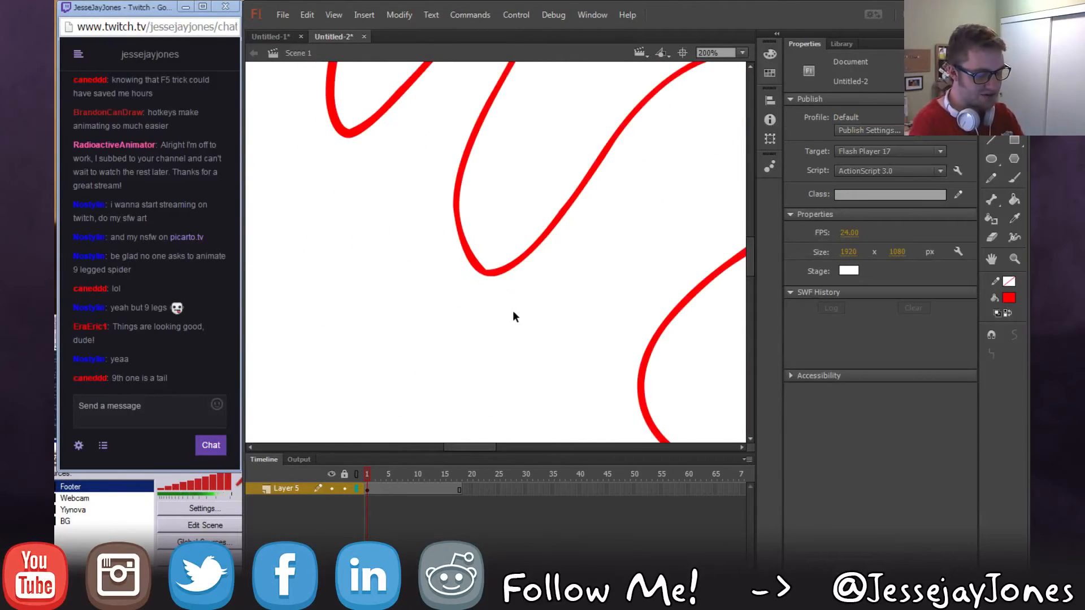
key("ctrl+minus")
left_click_drag(542, 295, 513, 302)
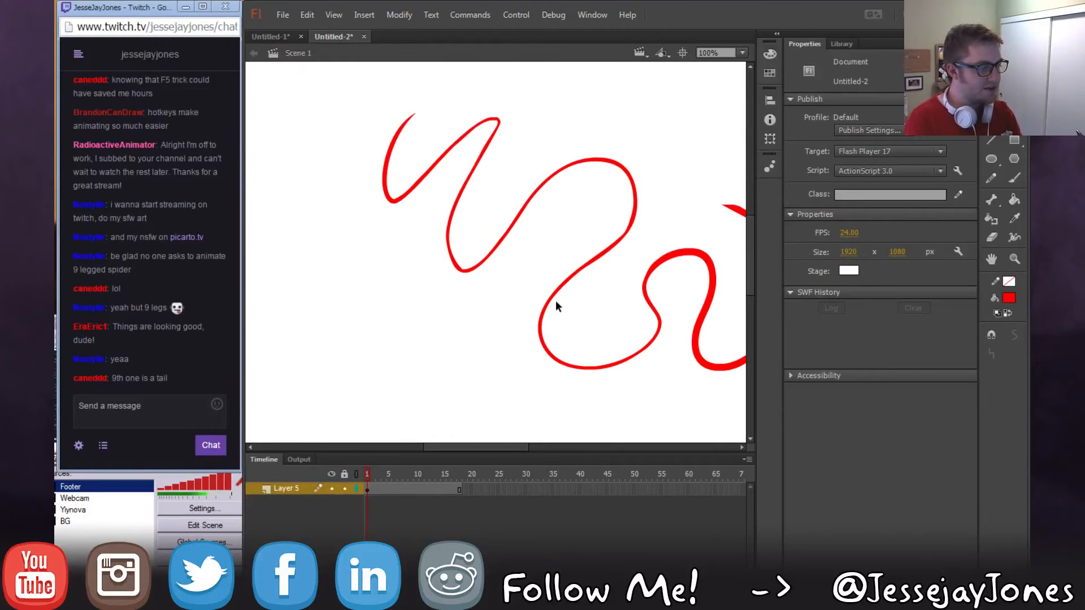
scroll(576, 364, "right", 5)
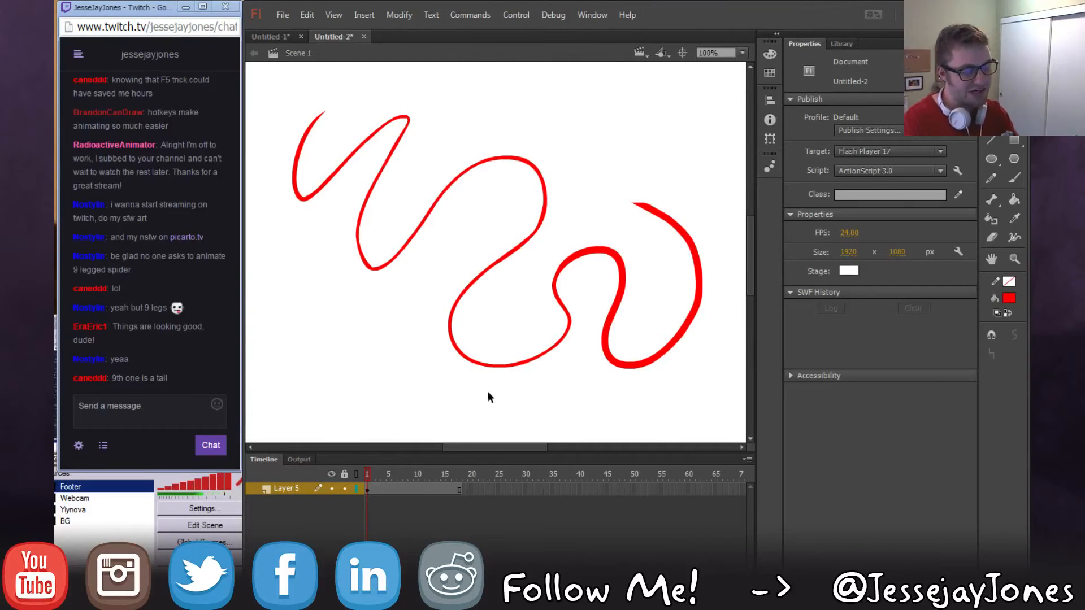
Launch Lazy Nezumi Pro from its program folder.
left_click(67, 599)
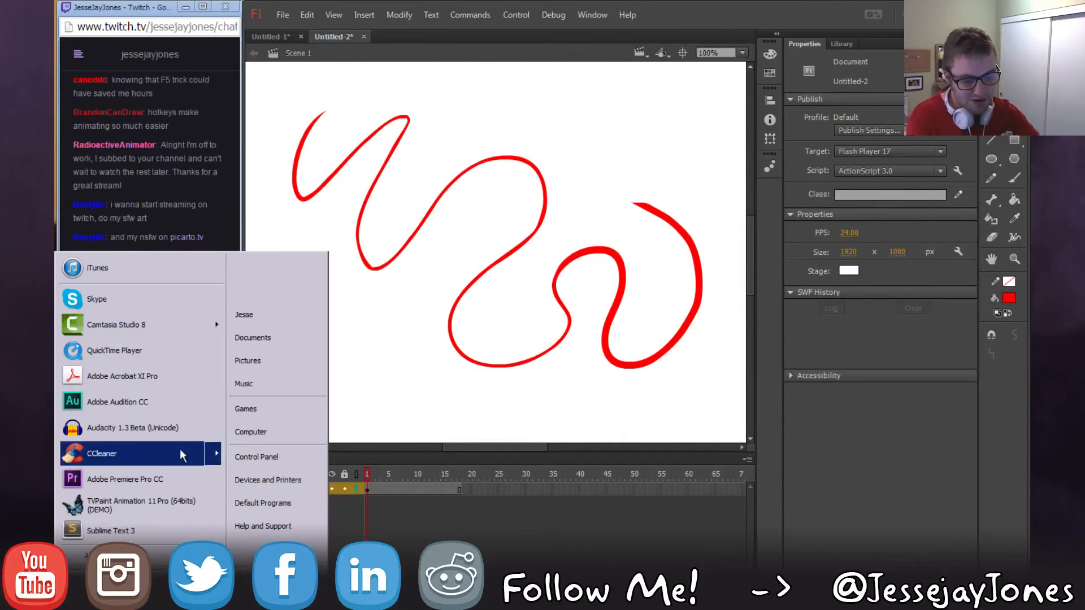
left_click(122, 556)
left_click_drag(220, 283, 221, 441)
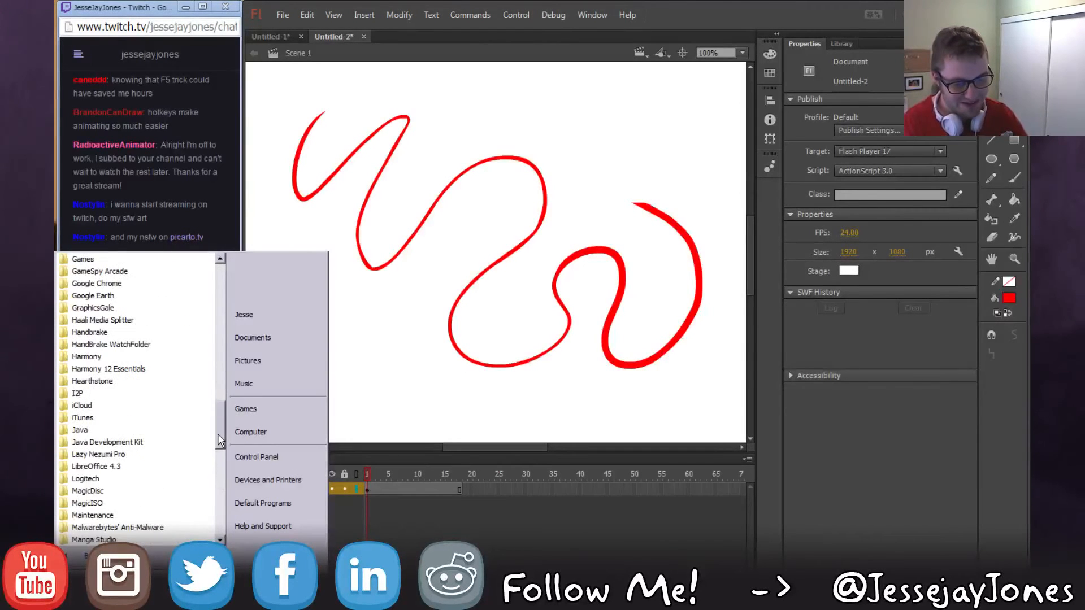
left_click(146, 452)
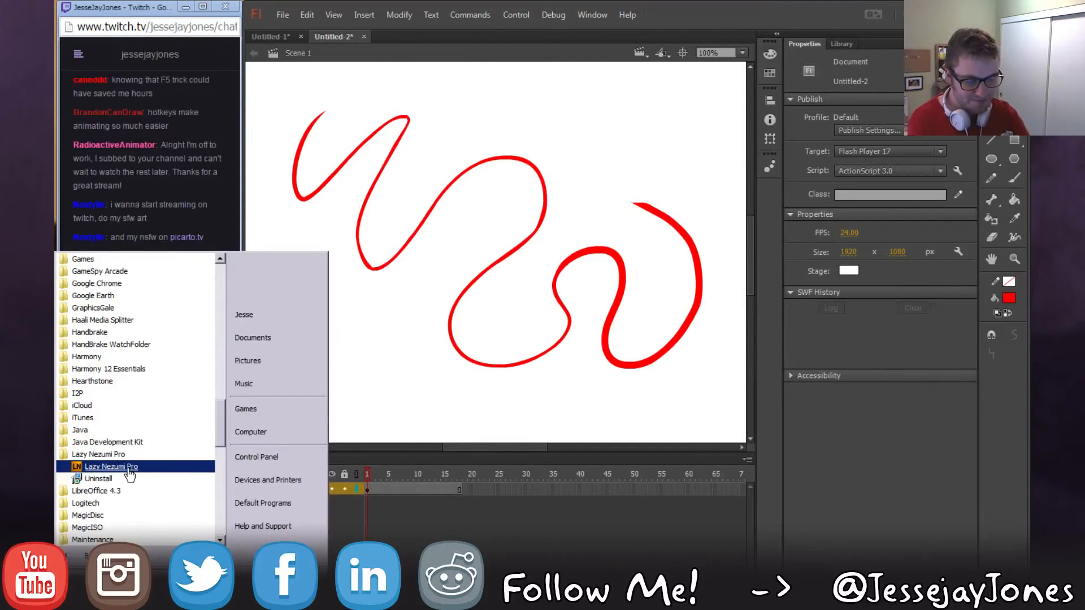
left_click(129, 469)
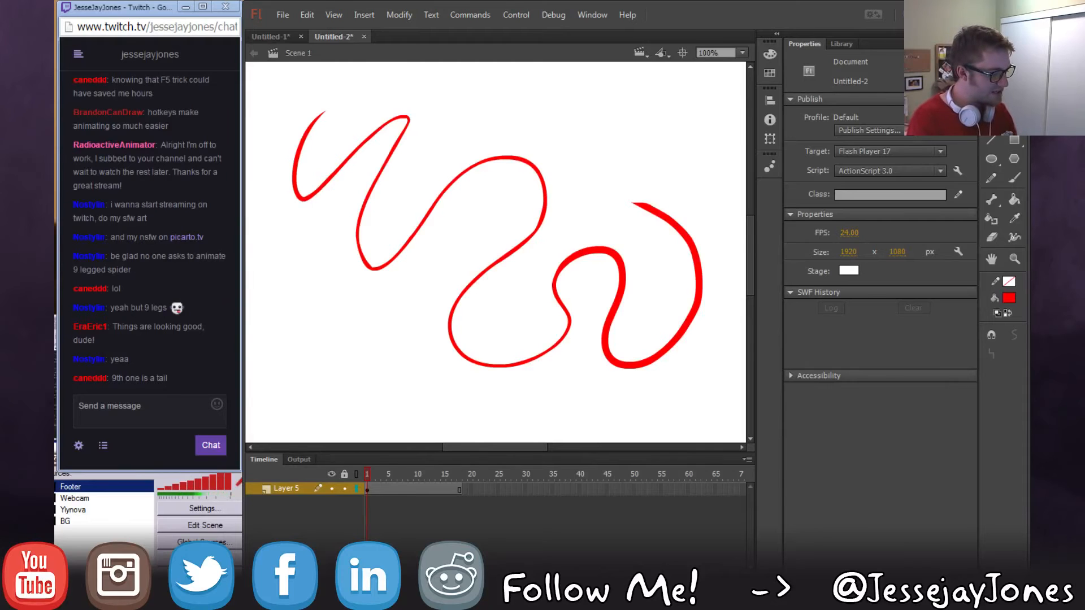
Choose the "smoothing - massive" preset in Lazy Nezumi Pro and move its window to the stage's lower edge.
right_click(834, 600)
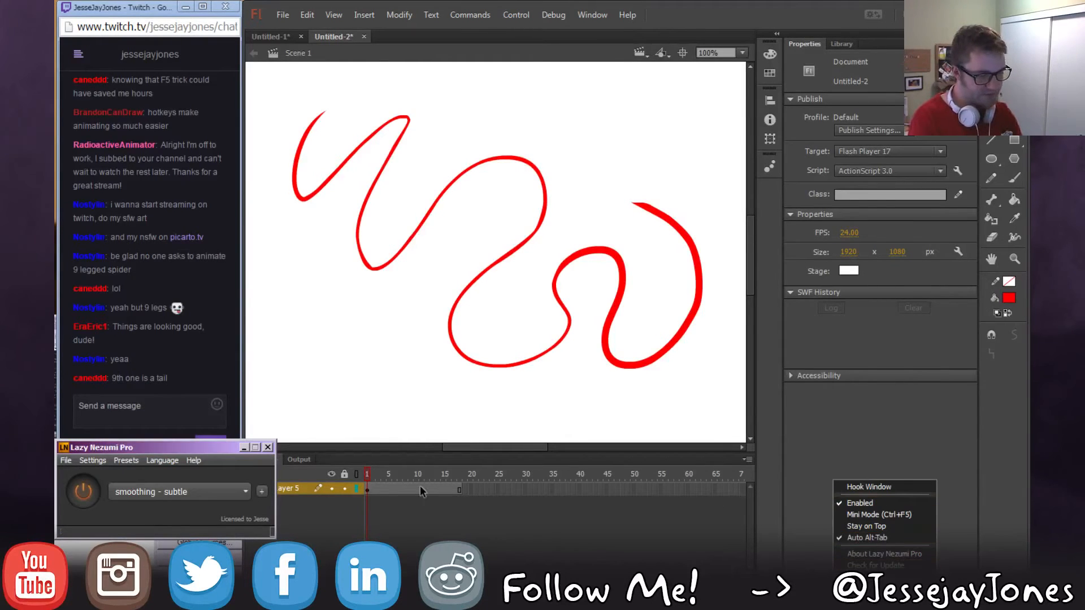
left_click(208, 450)
left_click_drag(220, 446, 621, 306)
left_click(639, 347)
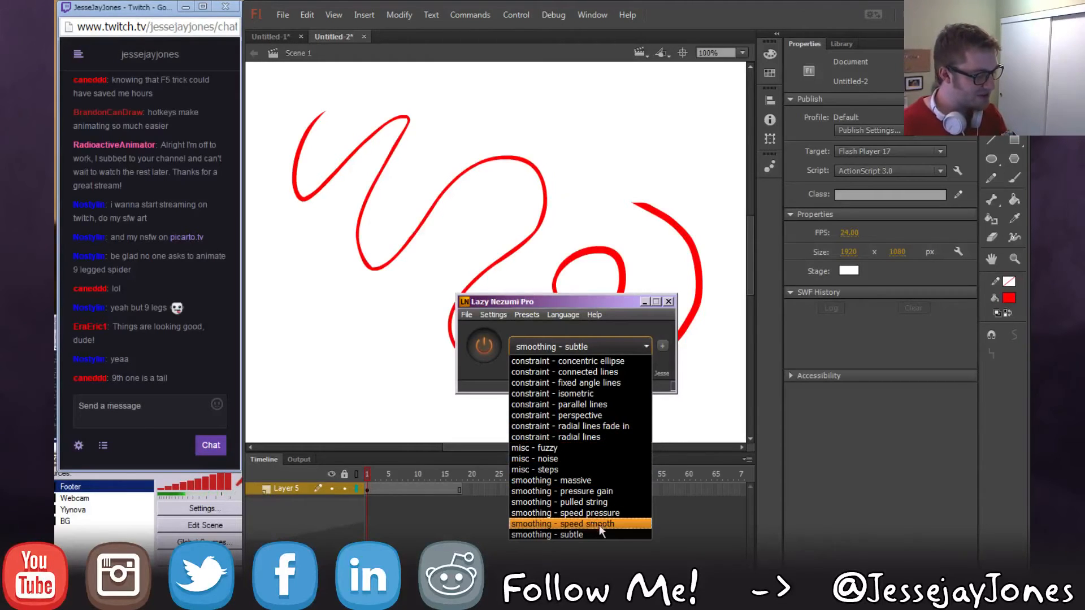
left_click(582, 479)
mouse_move(569, 304)
left_mouse_down()
mouse_move(470, 421)
mouse_move(415, 431)
left_mouse_up()
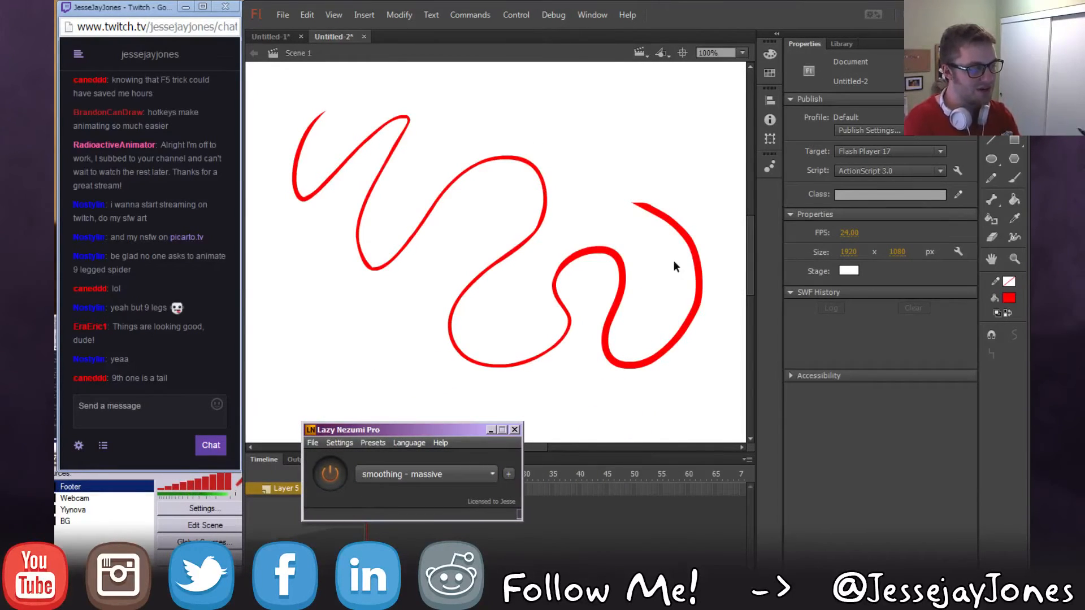
Hook Lazy Nezumi Pro to the Flash drawing window and minimize it.
left_click(315, 444)
left_click(331, 456)
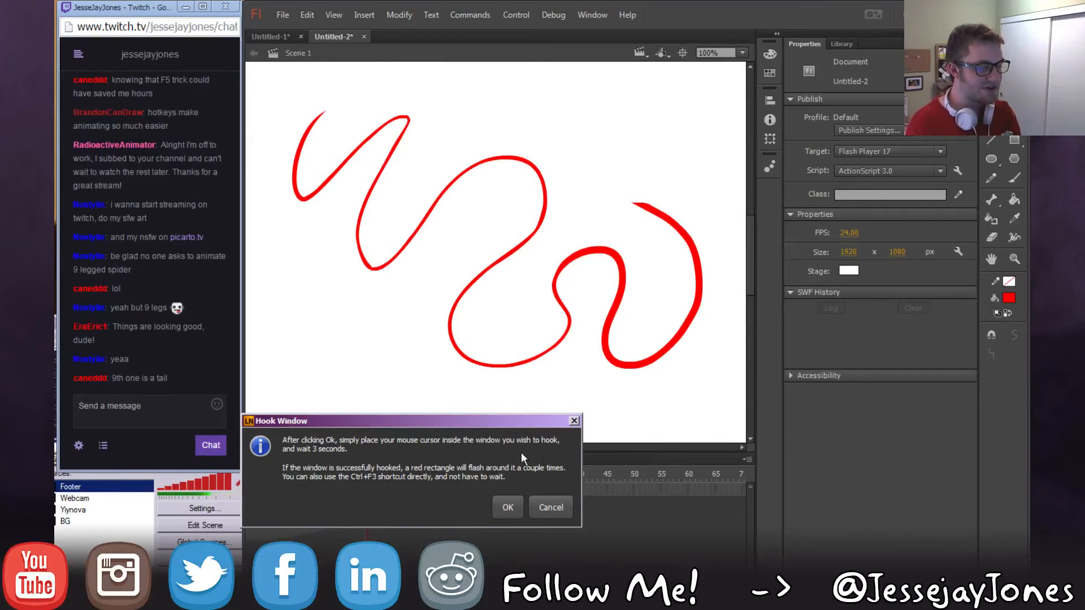
left_click(508, 507)
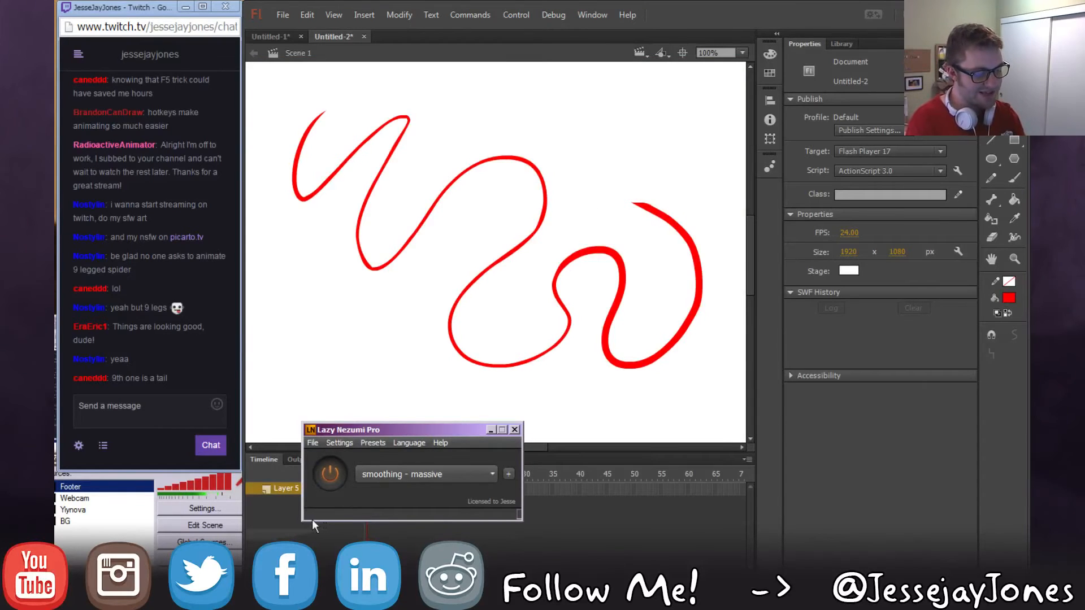
left_click(490, 431)
Paint a long run of overlapping red brush loops across the stage, and delete all artwork on it.
left_click(1015, 178)
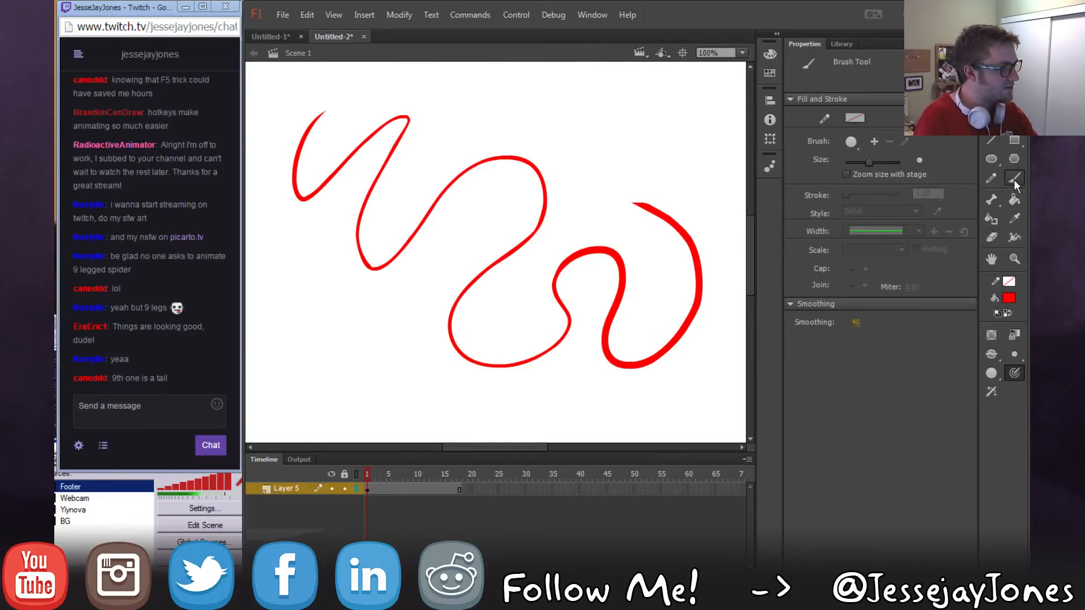
mouse_move(577, 83)
left_mouse_down()
mouse_move(633, 139)
mouse_move(609, 179)
mouse_move(429, 253)
mouse_move(363, 328)
mouse_move(380, 401)
mouse_move(487, 410)
mouse_move(569, 339)
mouse_move(490, 173)
mouse_move(609, 119)
mouse_move(686, 201)
mouse_move(599, 292)
mouse_move(463, 265)
mouse_move(310, 354)
mouse_move(392, 403)
mouse_move(544, 348)
mouse_move(649, 394)
mouse_move(714, 276)
mouse_move(512, 133)
mouse_move(271, 297)
mouse_move(261, 220)
mouse_move(450, 98)
mouse_move(541, 172)
mouse_move(397, 280)
mouse_move(406, 363)
mouse_move(562, 354)
mouse_move(638, 324)
mouse_move(696, 263)
mouse_move(716, 189)
mouse_move(706, 114)
mouse_move(630, 71)
mouse_move(487, 77)
mouse_move(380, 140)
mouse_move(438, 212)
left_mouse_up()
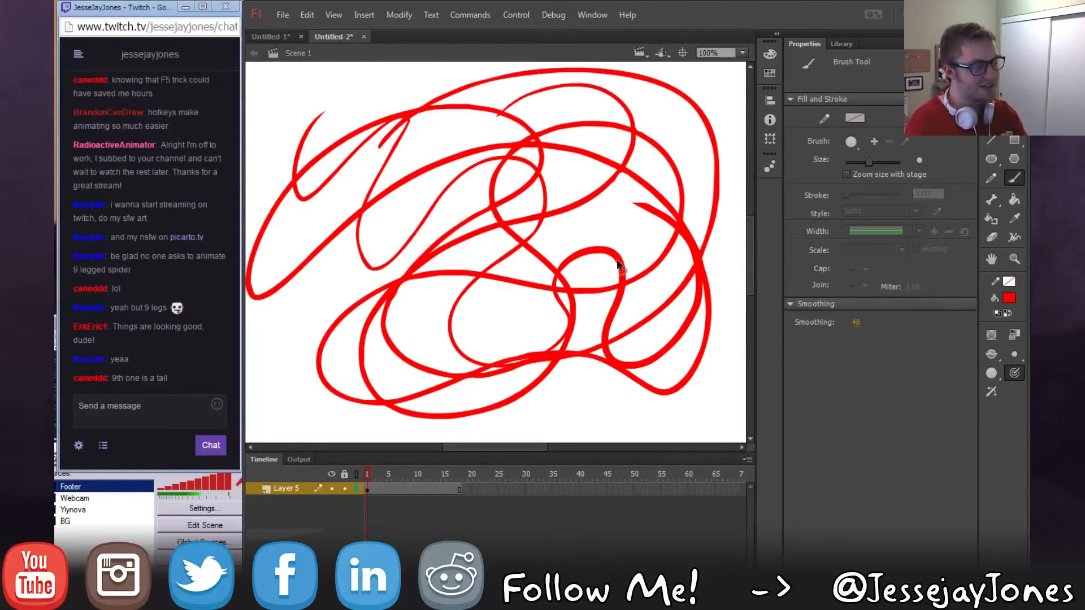
key("ctrl+a")
key("Delete")
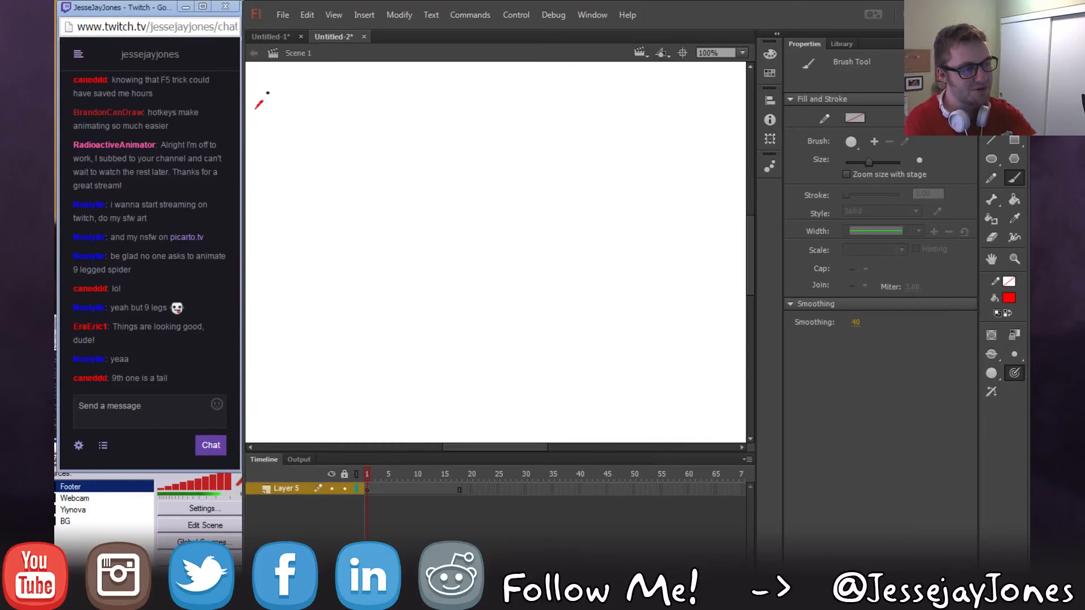
Paint one long red brush stroke that starts as a wave and curls inward into a large spiral.
mouse_move(427, 120)
left_mouse_down()
mouse_move(574, 96)
mouse_move(697, 169)
mouse_move(523, 358)
mouse_move(351, 280)
left_mouse_up()
mouse_move(356, 234)
left_mouse_down()
mouse_move(454, 166)
mouse_move(576, 214)
mouse_move(562, 296)
mouse_move(432, 325)
mouse_move(389, 252)
mouse_move(487, 202)
mouse_move(523, 276)
mouse_move(427, 290)
mouse_move(447, 232)
mouse_move(493, 282)
mouse_move(454, 263)
left_mouse_up()
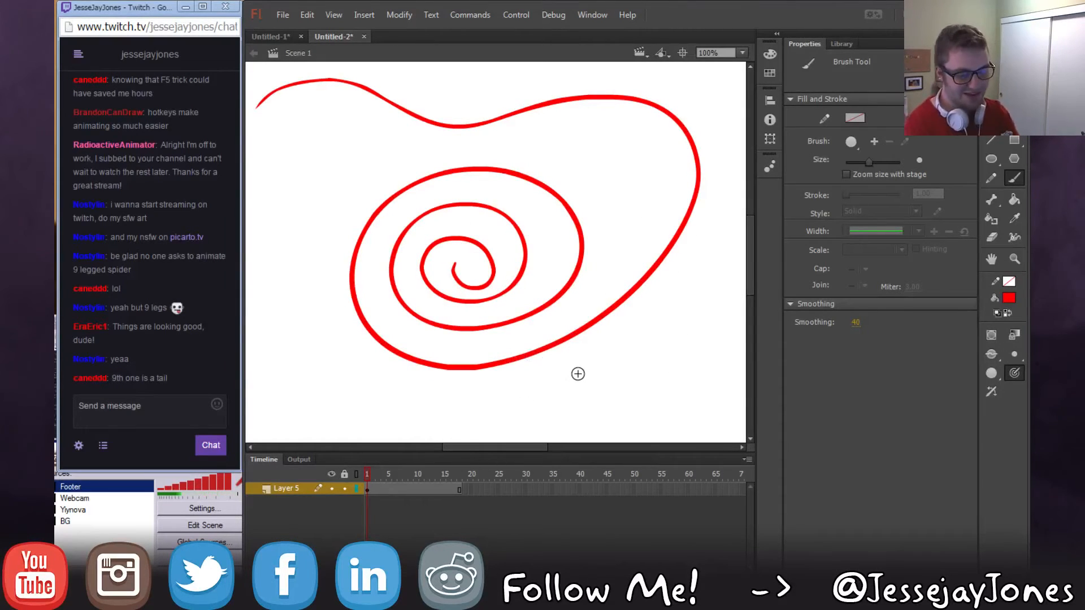
Examine the smoothness of the spiral stroke's lower curve at up to 400% zoom, and return to 100%.
key("ctrl+minus")
key("ctrl+equal")
key("ctrl+equal")
key("space")
left_click_drag(521, 385, 585, 277)
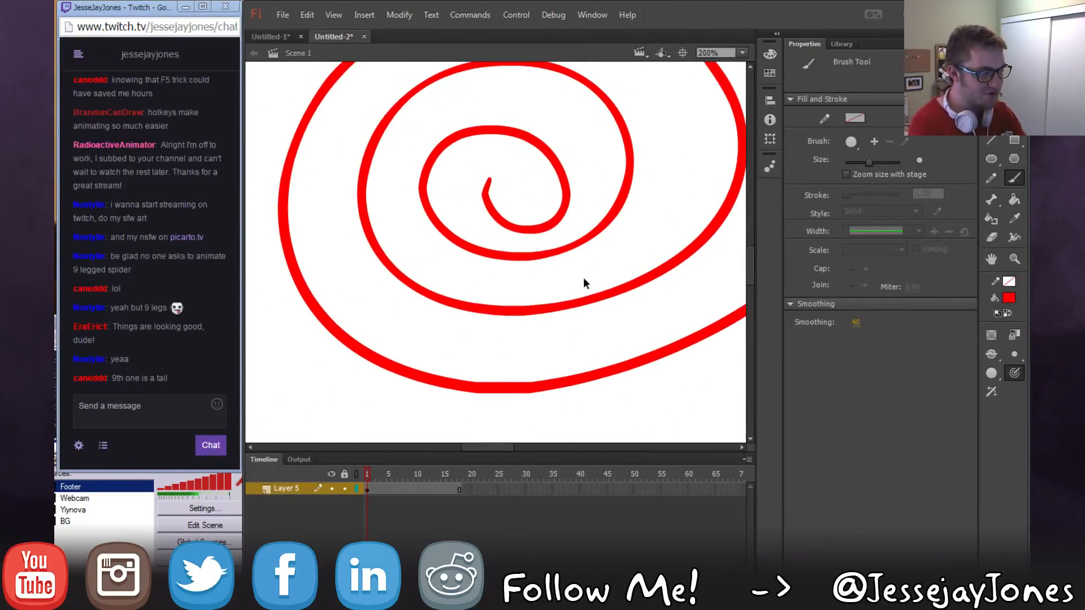
key("ctrl+equal")
key("space")
left_click_drag(559, 389, 572, 175)
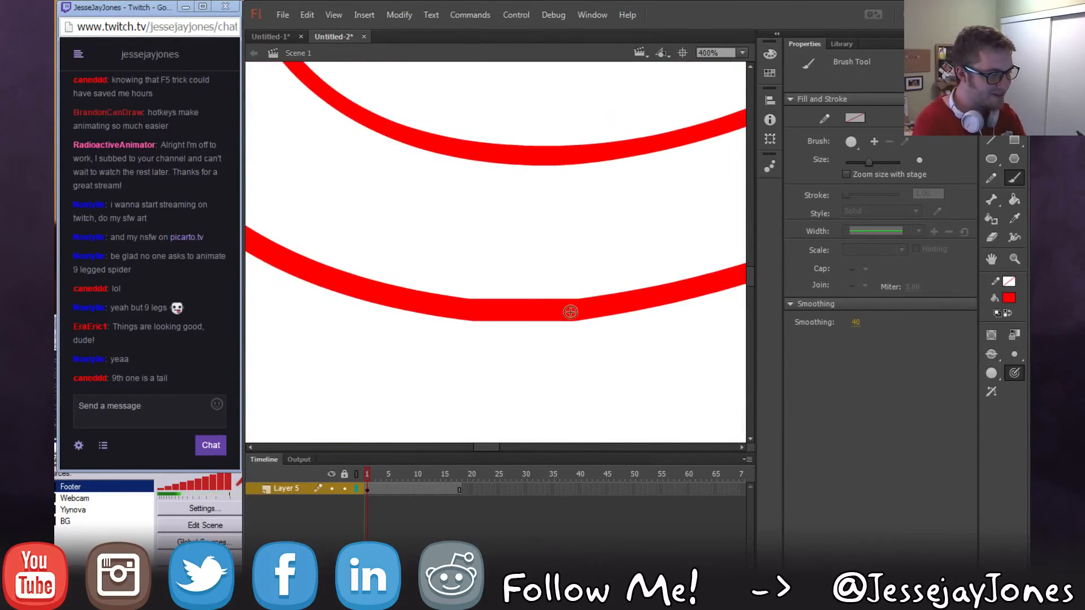
key("ctrl+minus")
key("ctrl+minus")
key("space")
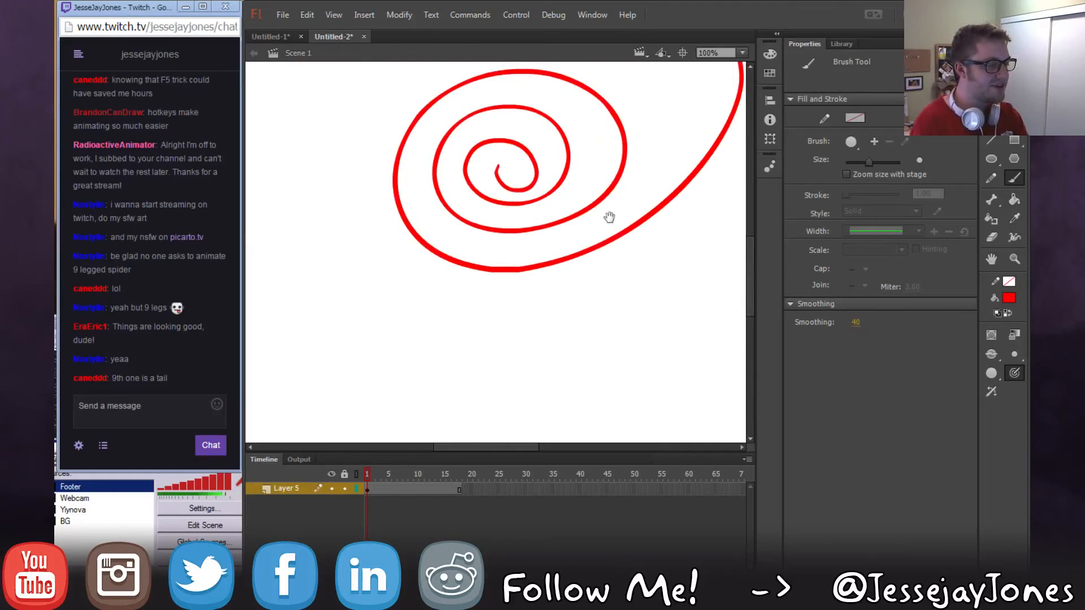
mouse_move(608, 218)
left_mouse_down()
mouse_move(582, 319)
mouse_move(606, 299)
left_mouse_up()
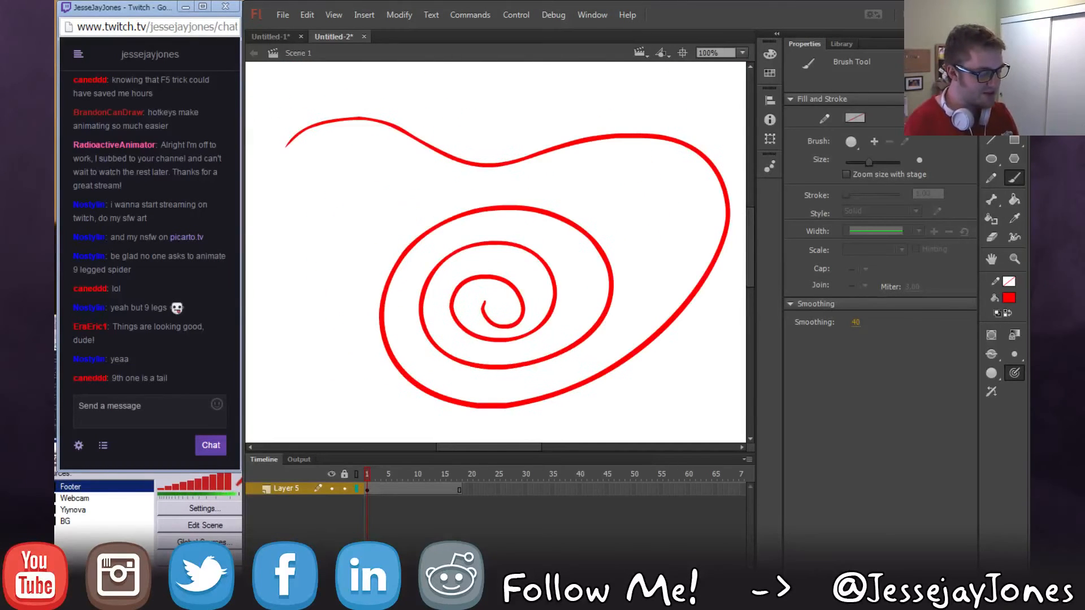
Select the whole spiral stroke and delete it from the stage.
left_click(377, 591)
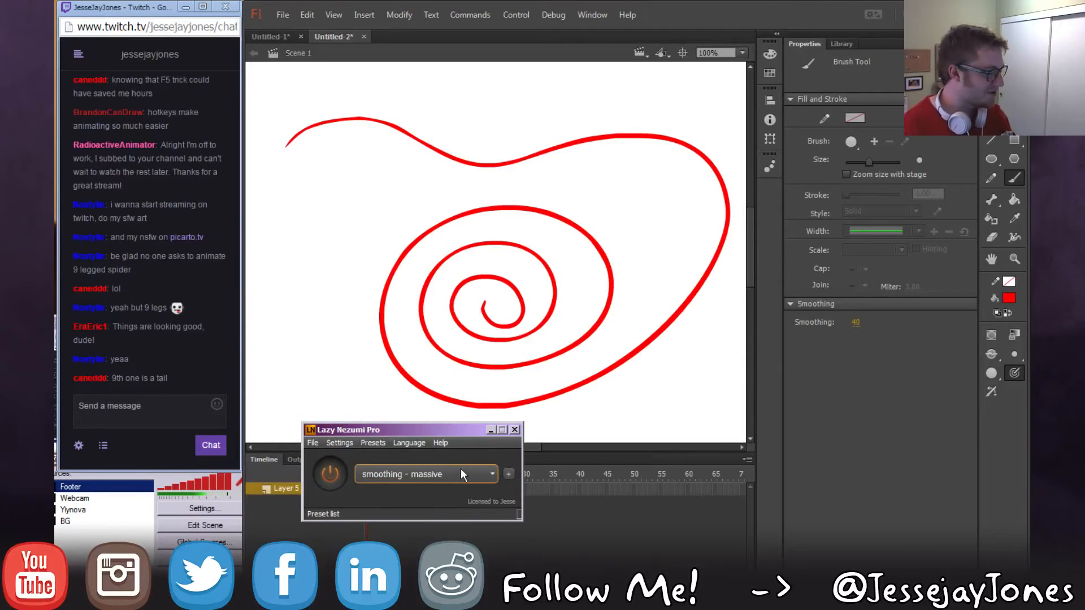
left_click(531, 450)
left_click(991, 62)
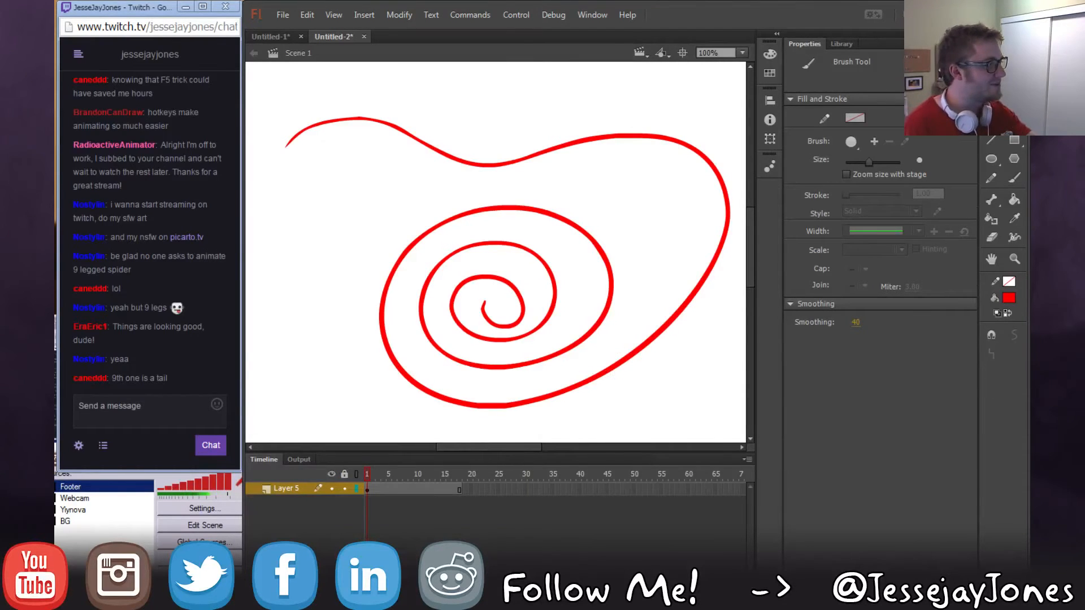
key("ctrl+a")
key("Delete")
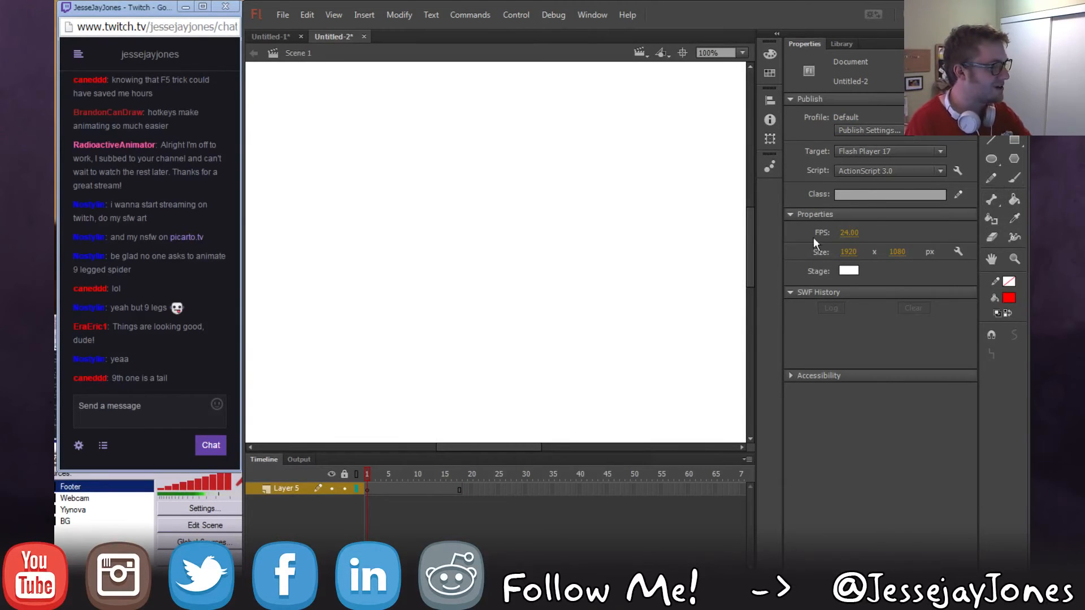
Draw a small open oval on the stage with the Pencil tool, using a red stroke color.
left_click(991, 177)
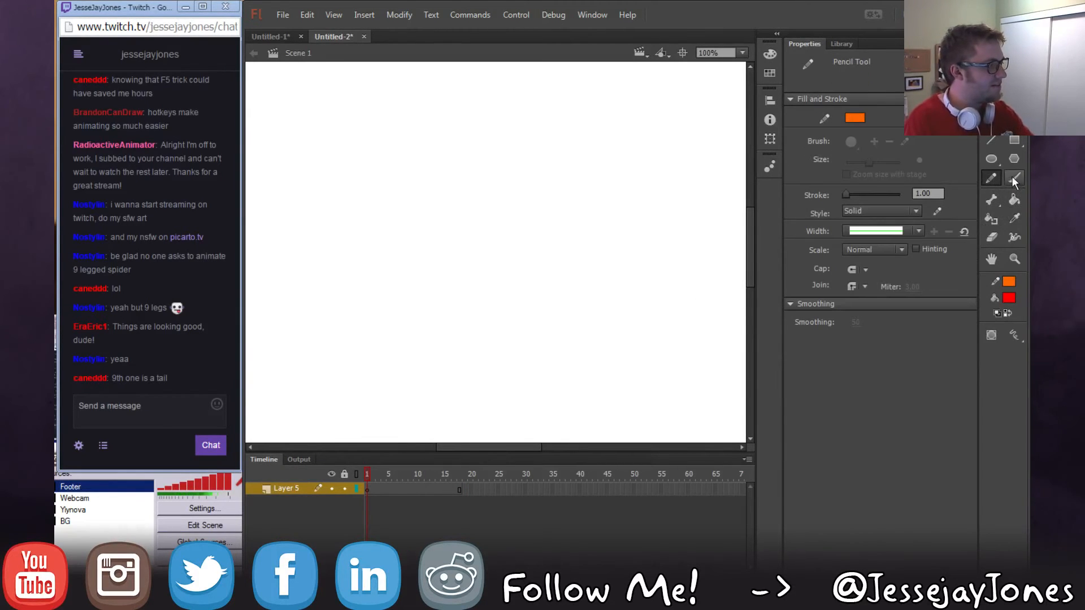
left_click(1009, 281)
left_click(813, 381)
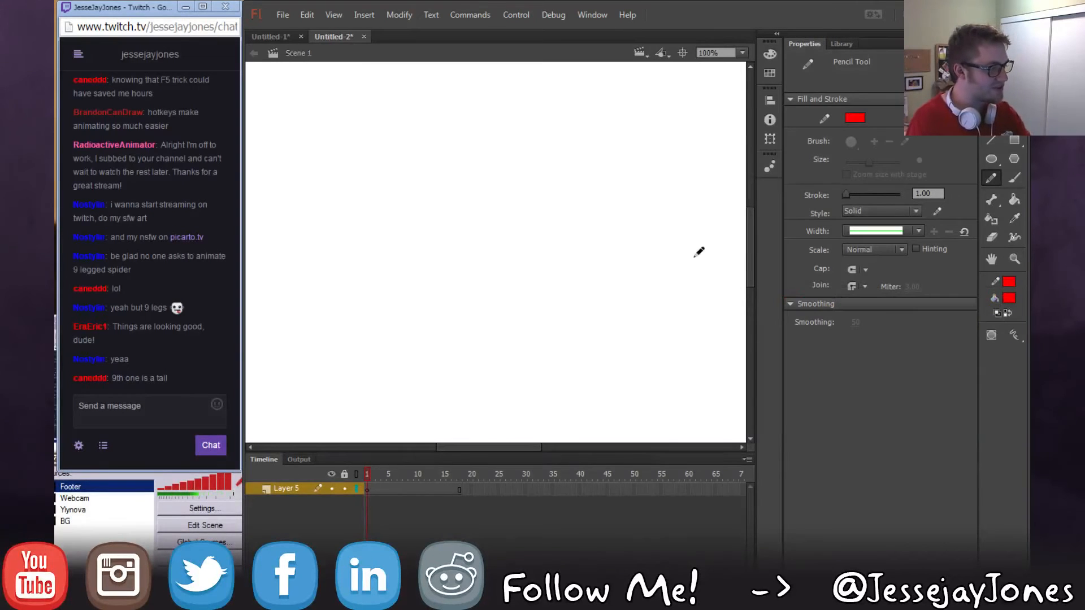
left_click_drag(469, 132, 475, 151)
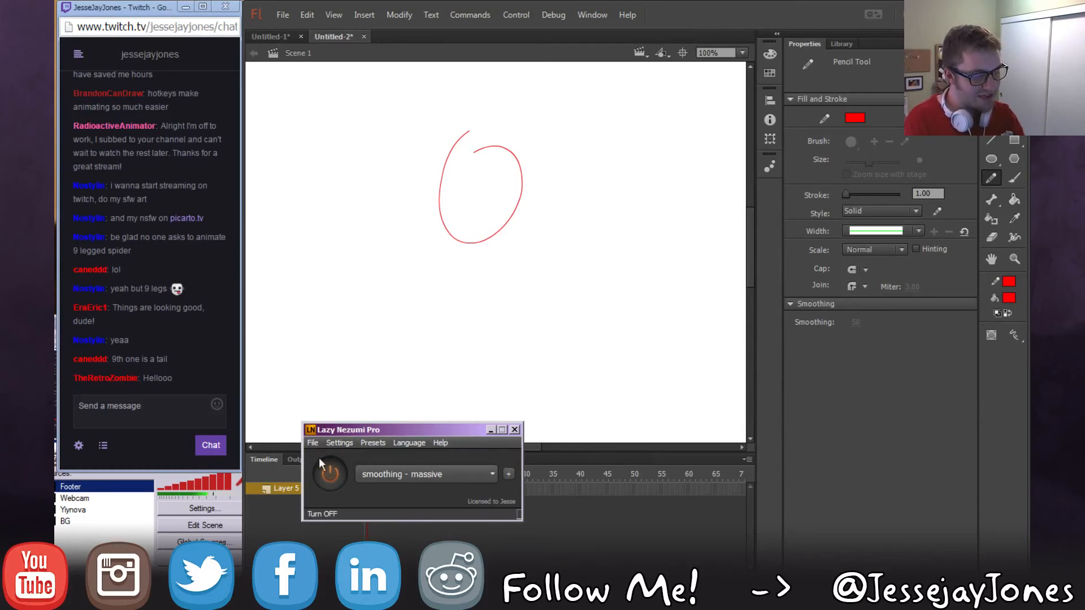
Close Lazy Nezumi Pro and sketch a rough red cartoon face with loose pencil strokes beside the oval.
left_click(313, 442)
left_click(341, 483)
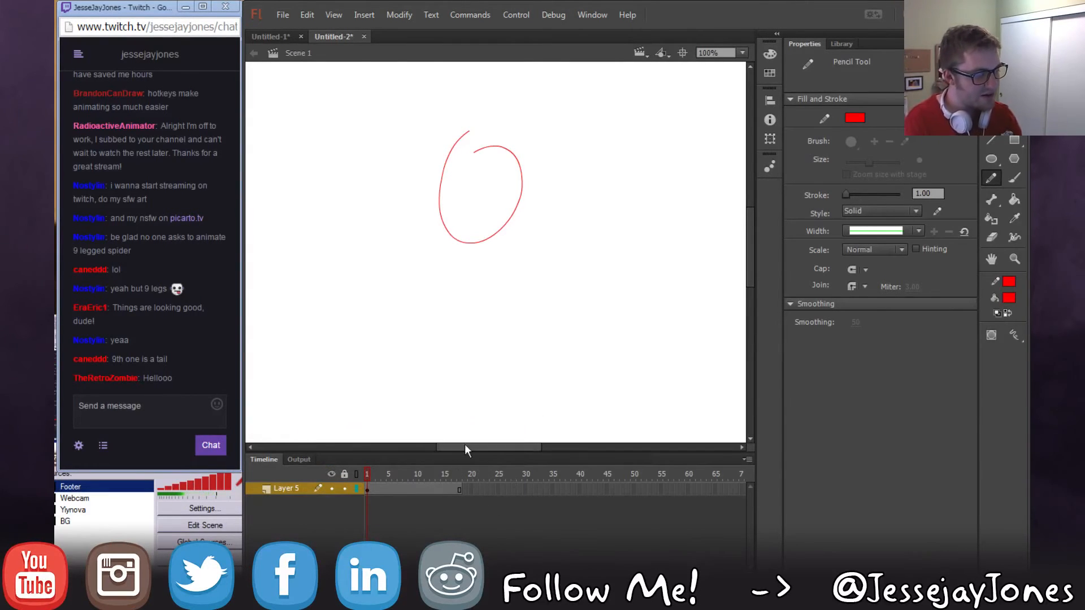
mouse_move(549, 162)
left_mouse_down()
mouse_move(603, 247)
mouse_move(547, 170)
mouse_move(588, 271)
mouse_move(562, 145)
mouse_move(538, 267)
mouse_move(574, 203)
mouse_move(557, 291)
left_mouse_up()
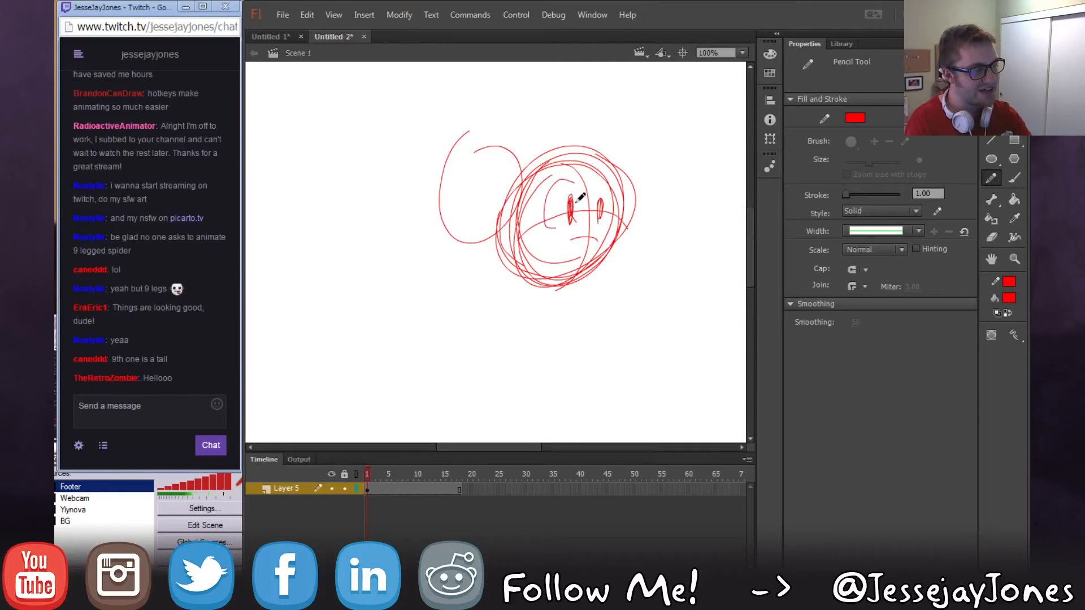
left_click_drag(606, 180, 609, 228)
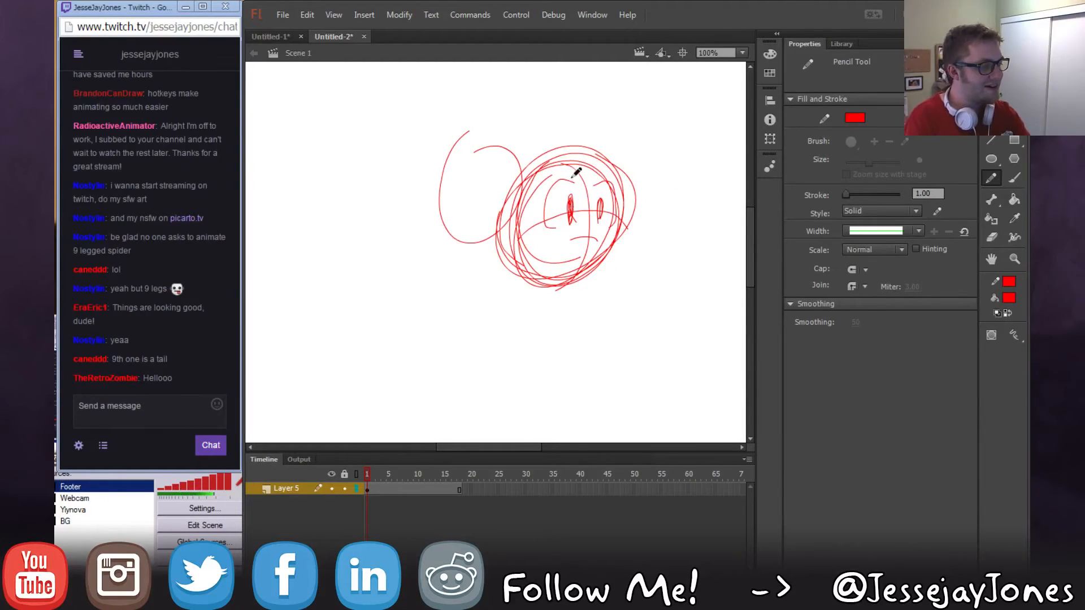
mouse_move(571, 179)
left_mouse_down()
mouse_move(562, 226)
mouse_move(522, 219)
mouse_move(562, 233)
mouse_move(561, 265)
mouse_move(554, 217)
mouse_move(602, 224)
mouse_move(554, 228)
mouse_move(587, 227)
left_mouse_up()
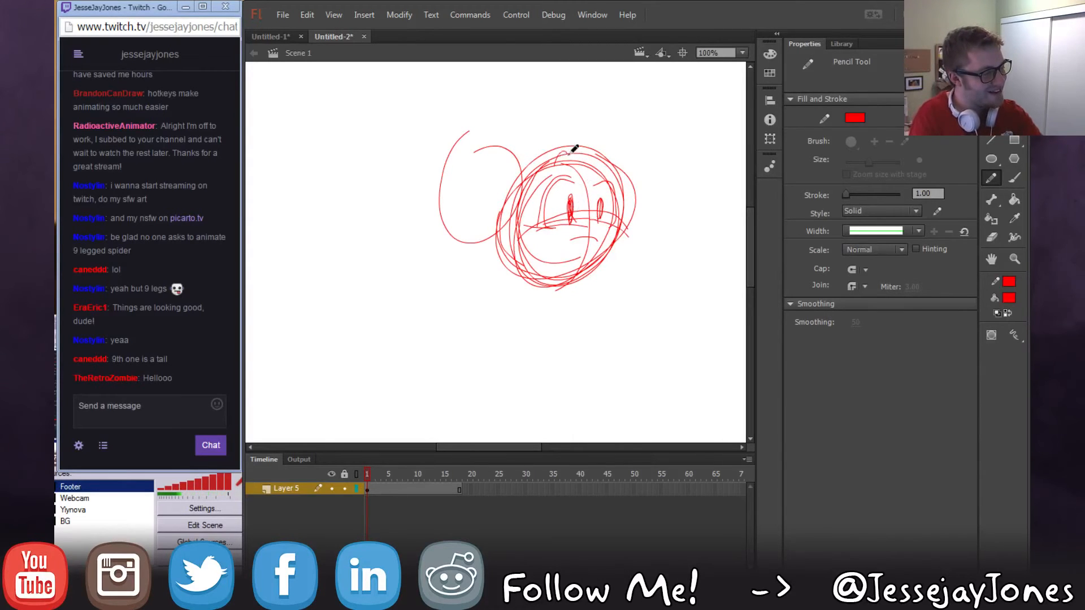
mouse_move(595, 163)
left_mouse_down()
mouse_move(603, 151)
mouse_move(613, 162)
left_mouse_up()
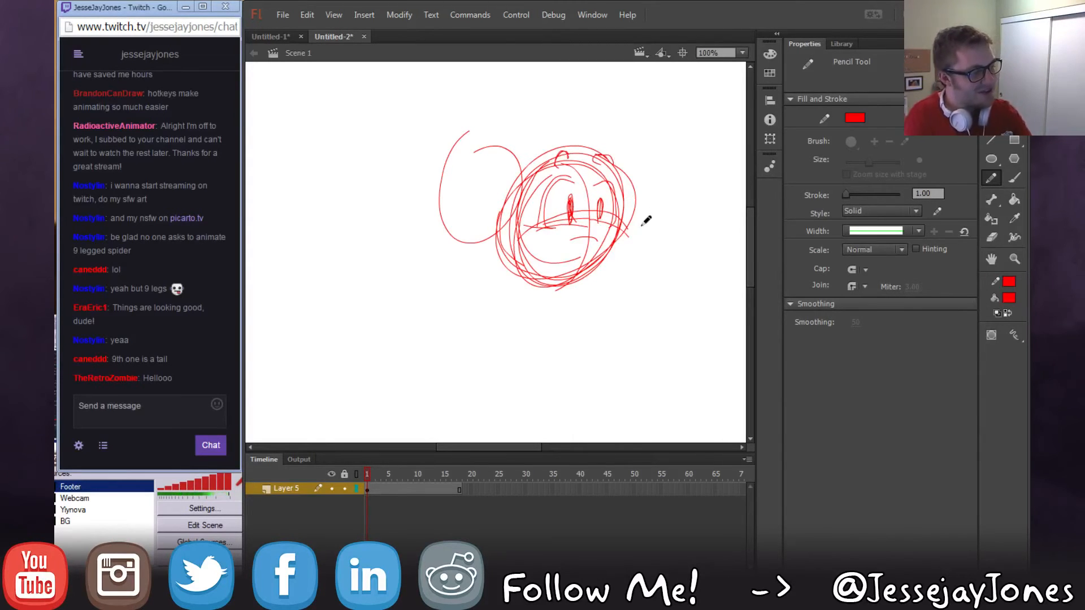
Select the oval and the face sketch together and delete them.
key("v")
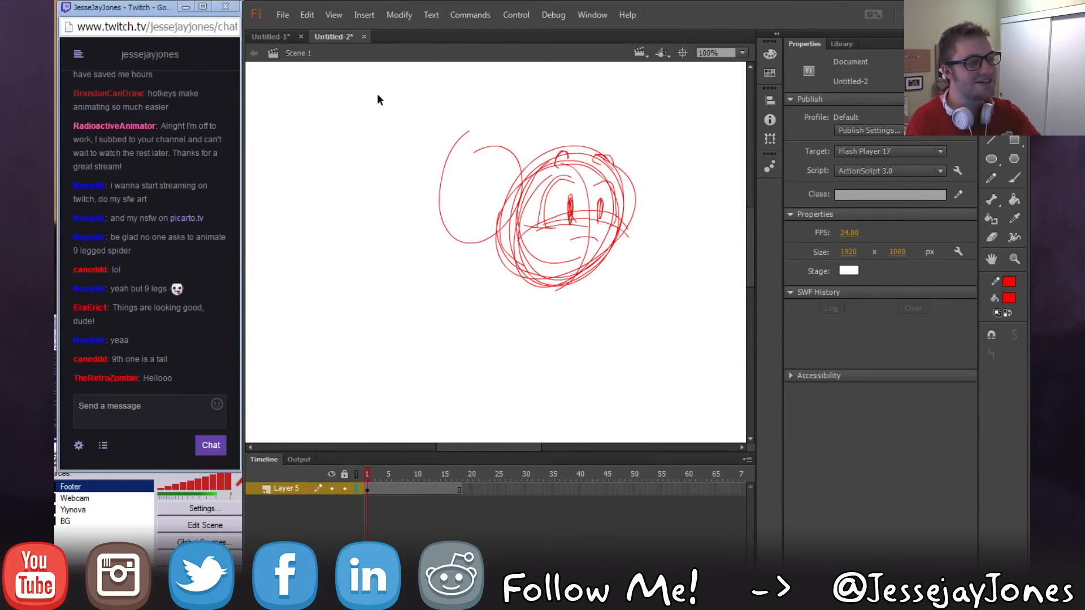
left_click_drag(378, 96, 689, 379)
key("Delete")
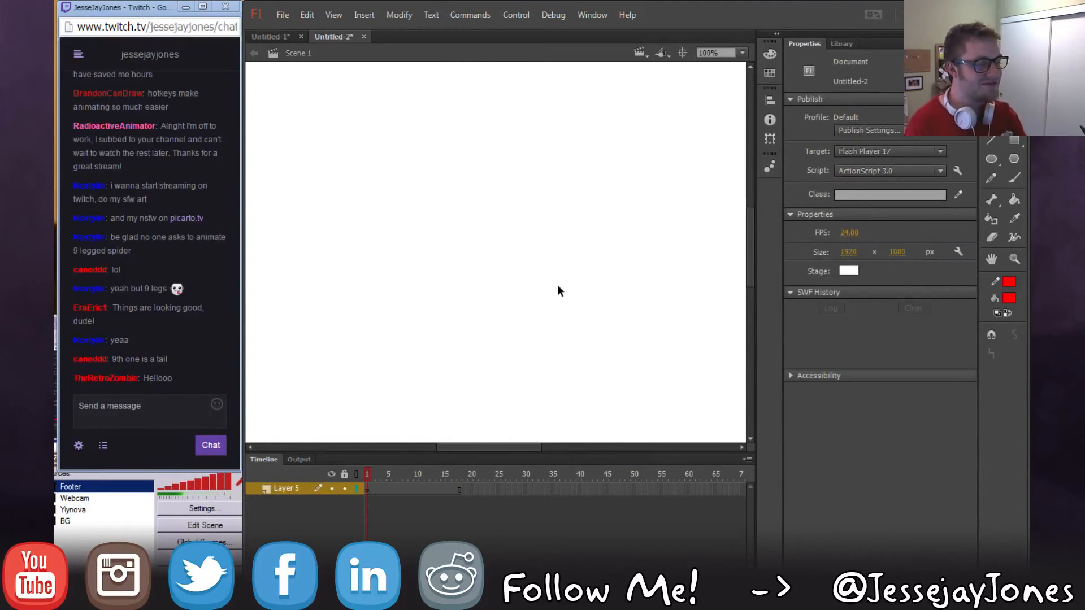
Paint the outline of a curved arm with a raised open hand, using the Brush tool and a black fill.
left_click(991, 179)
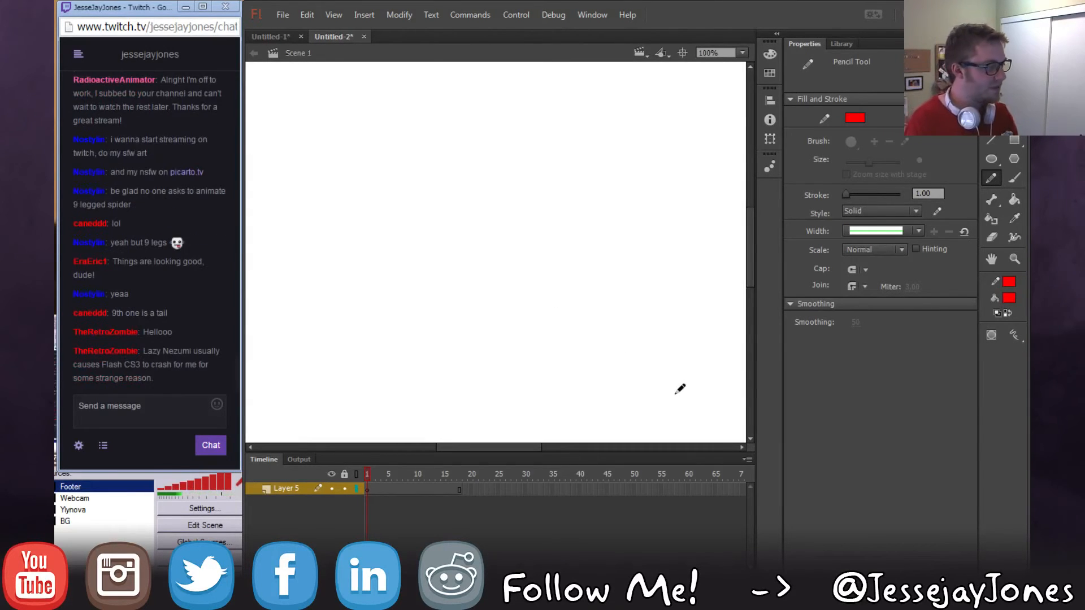
left_click(1014, 179)
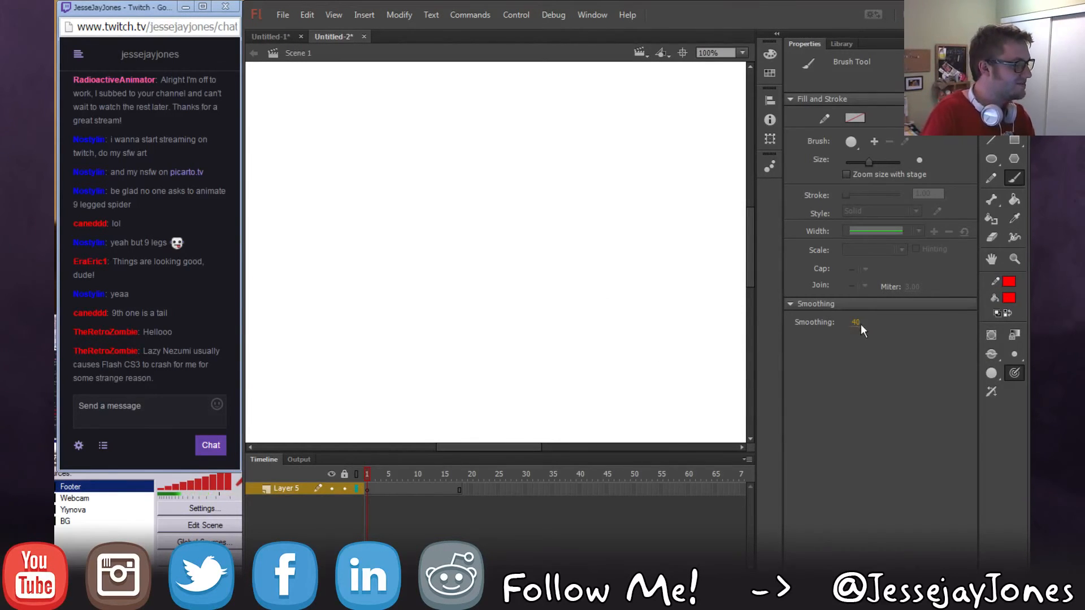
left_click(1009, 298)
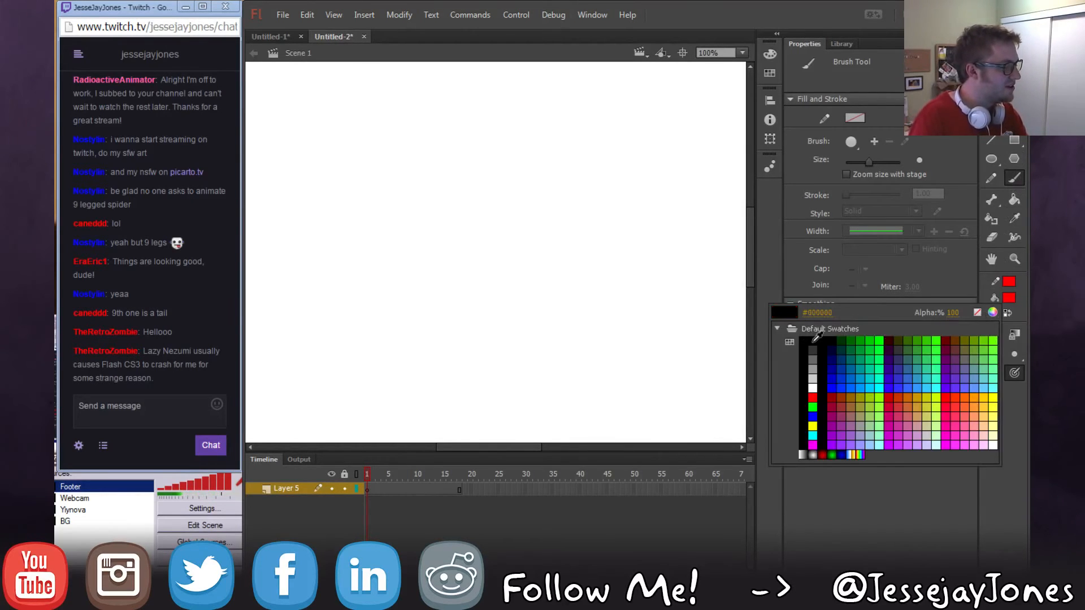
left_click(813, 343)
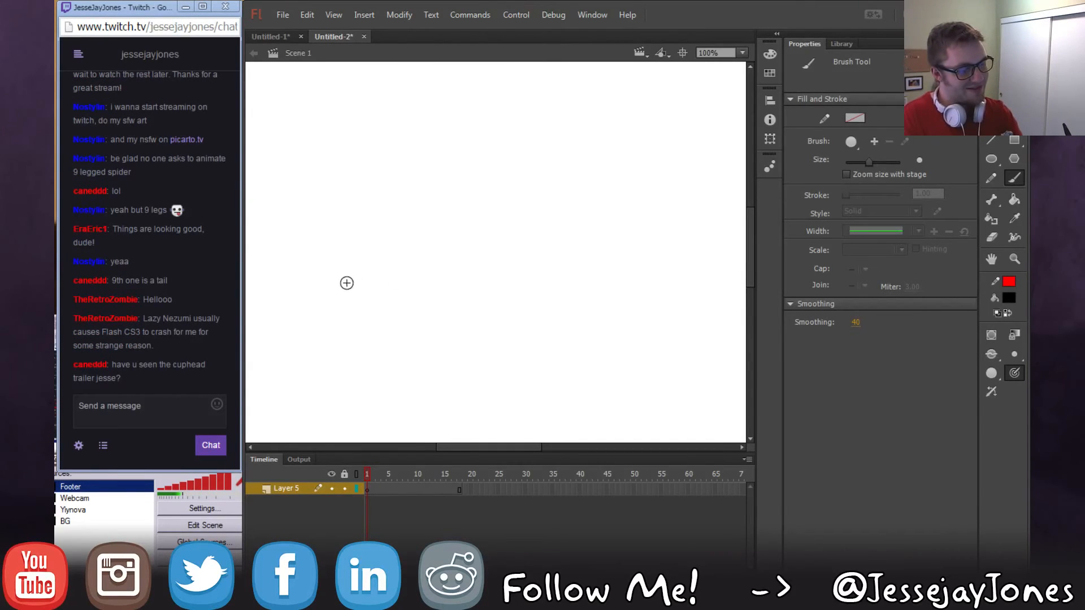
mouse_move(328, 266)
left_mouse_down()
mouse_move(416, 234)
mouse_move(438, 186)
mouse_move(416, 145)
left_mouse_up()
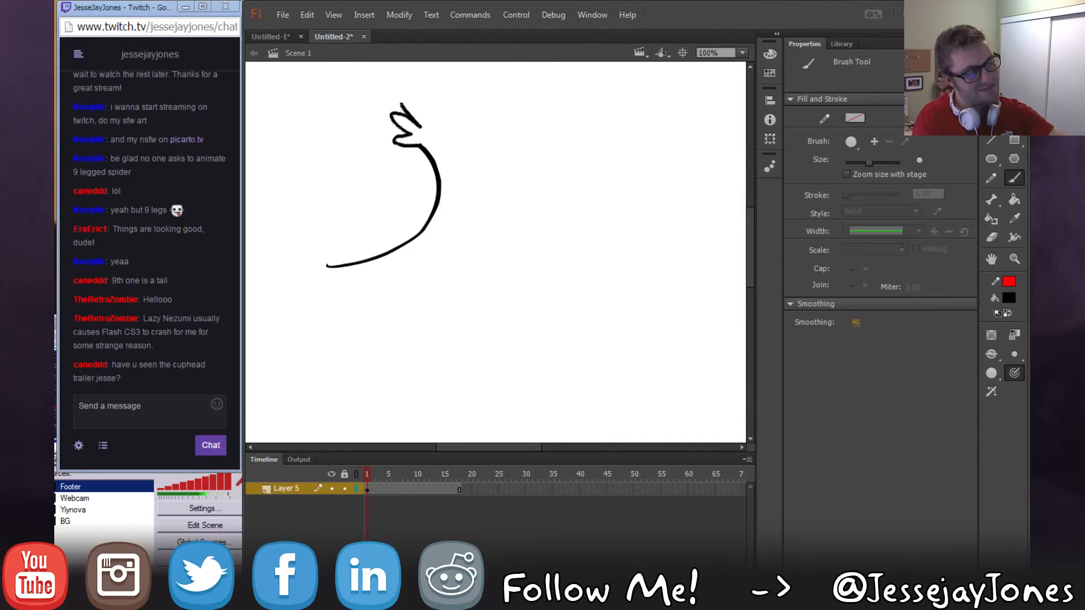
left_click_drag(441, 109, 445, 134)
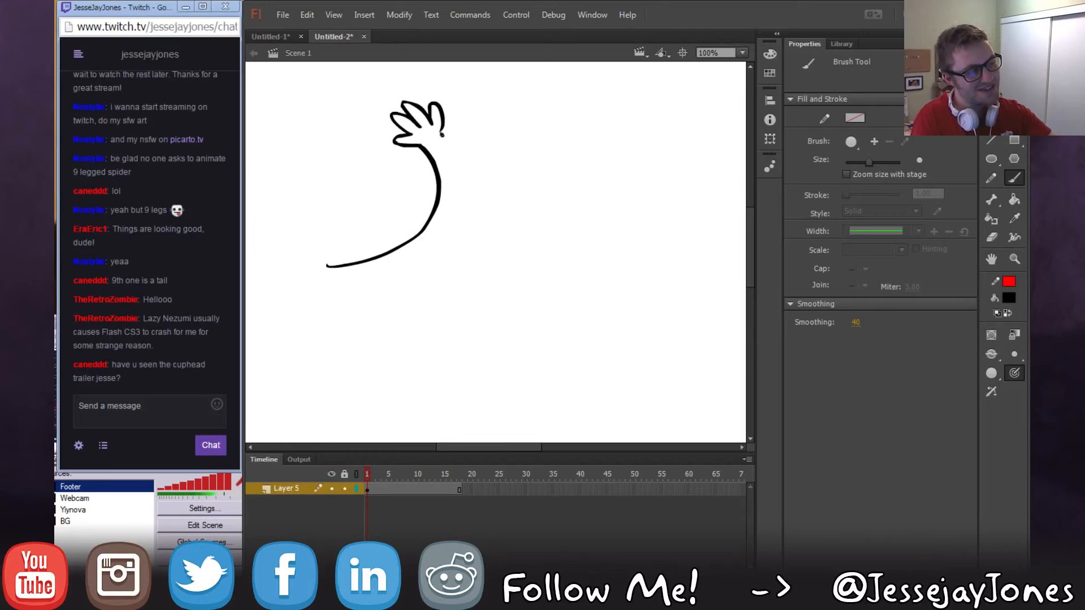
left_click_drag(424, 258, 330, 284)
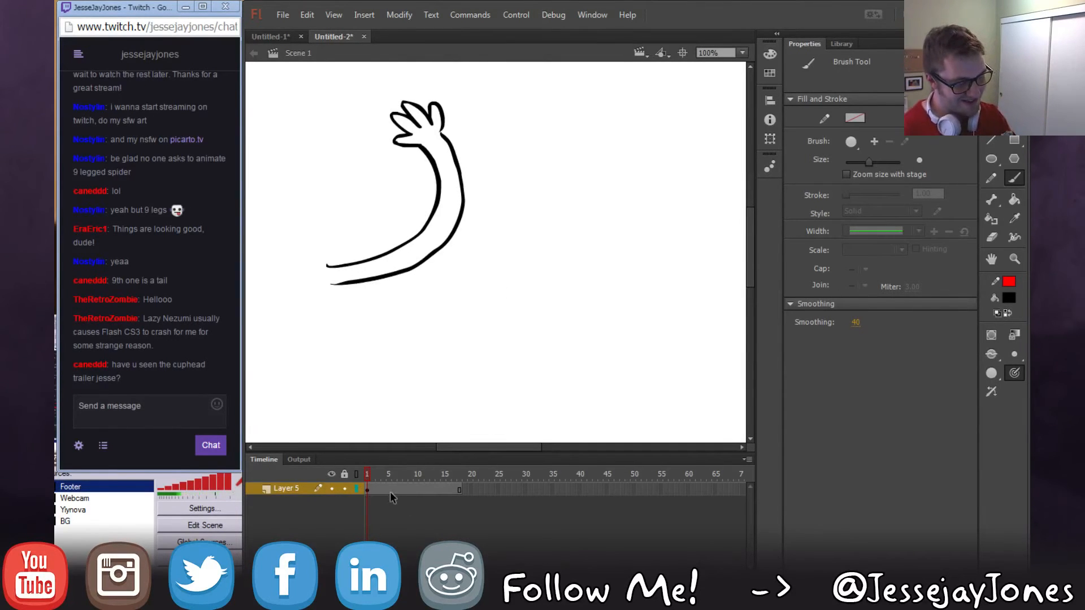
left_click(418, 489)
key("F7")
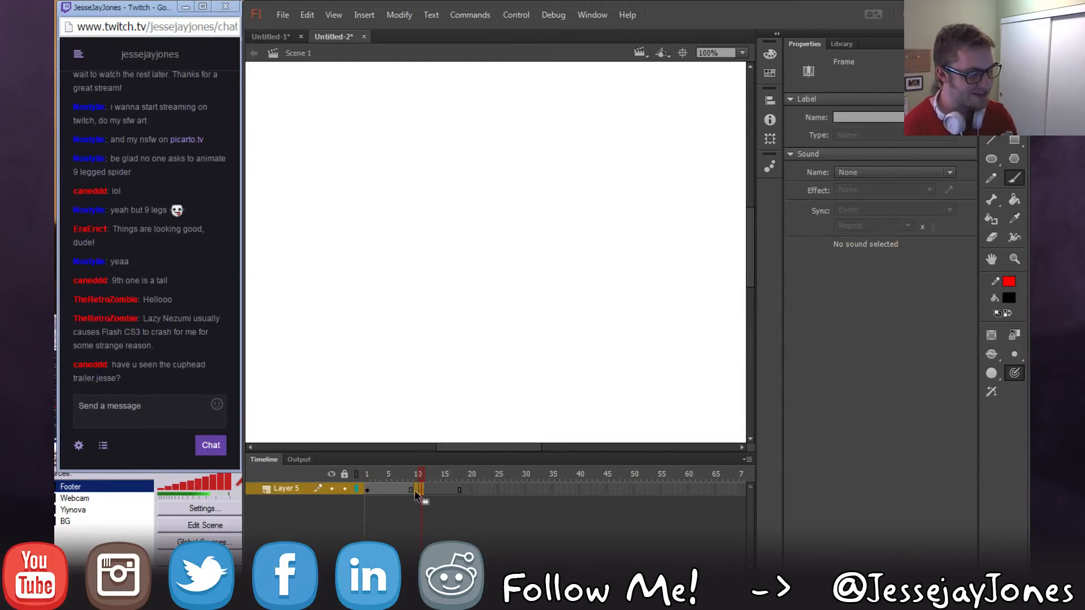
key("ctrl+z")
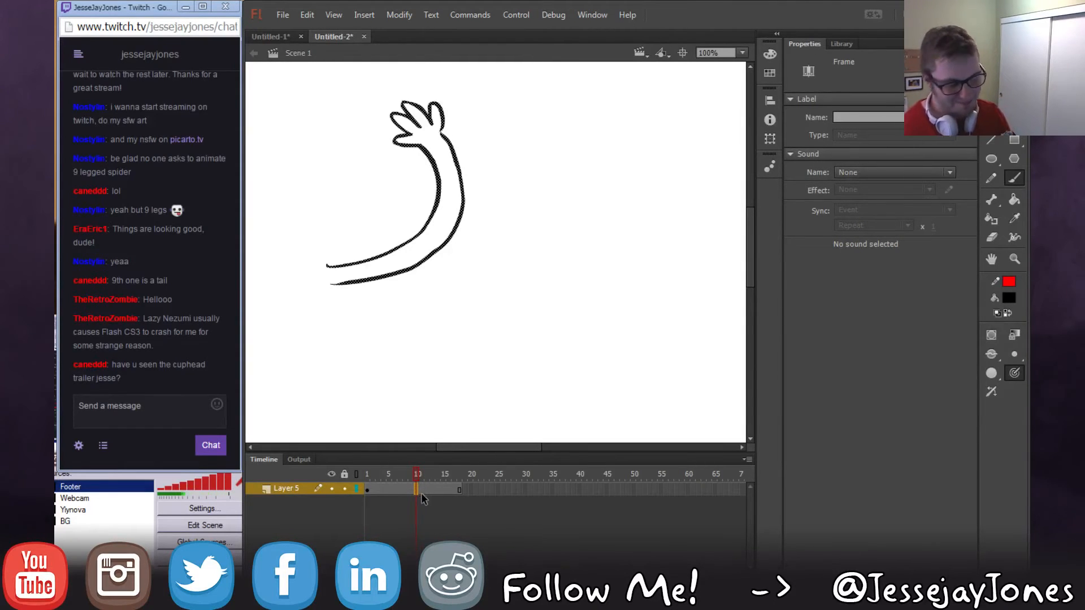
Insert a blank keyframe at frame 10 with onion skinning on and paint the arm lowered, its hand drooping downward.
key("F7")
key("alt+shift+o")
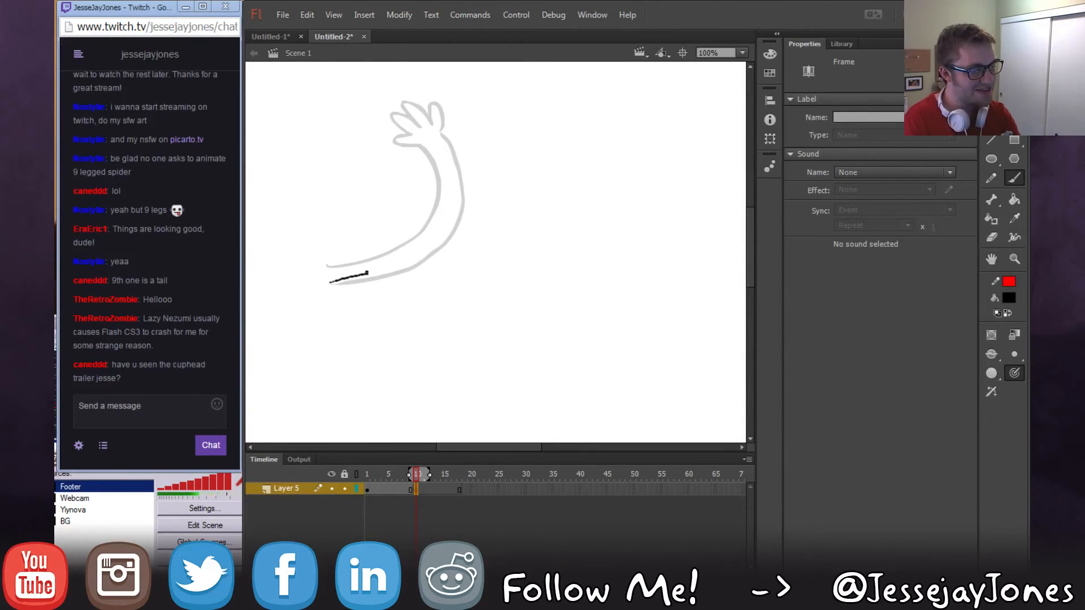
left_click_drag(509, 294, 513, 300)
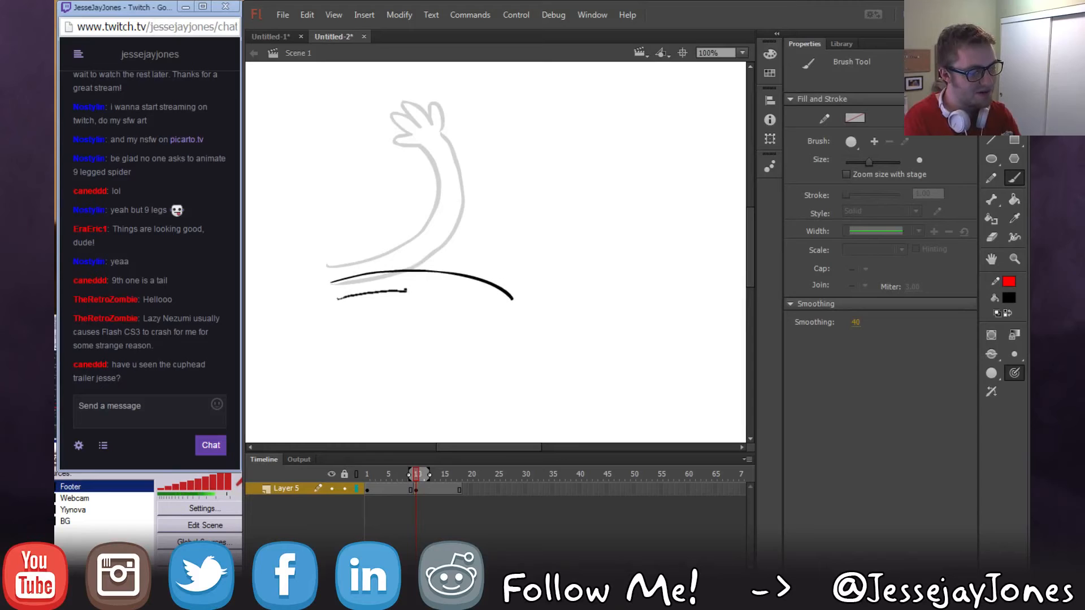
left_click_drag(407, 290, 494, 305)
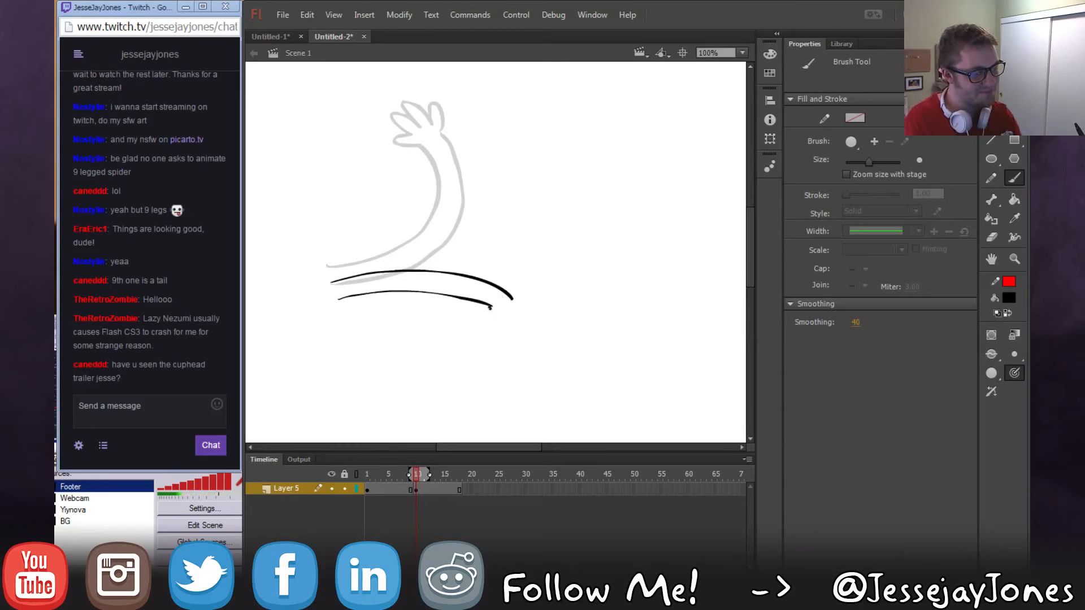
left_click_drag(522, 313, 513, 301)
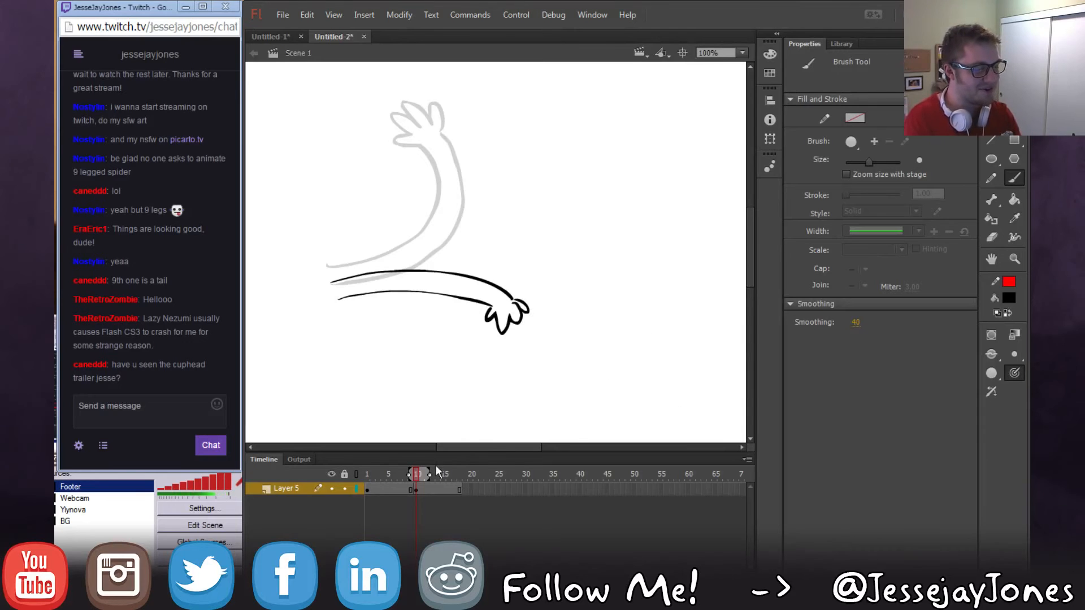
mouse_move(416, 477)
left_mouse_down()
mouse_move(401, 479)
mouse_move(428, 486)
mouse_move(393, 489)
mouse_move(410, 493)
left_mouse_up()
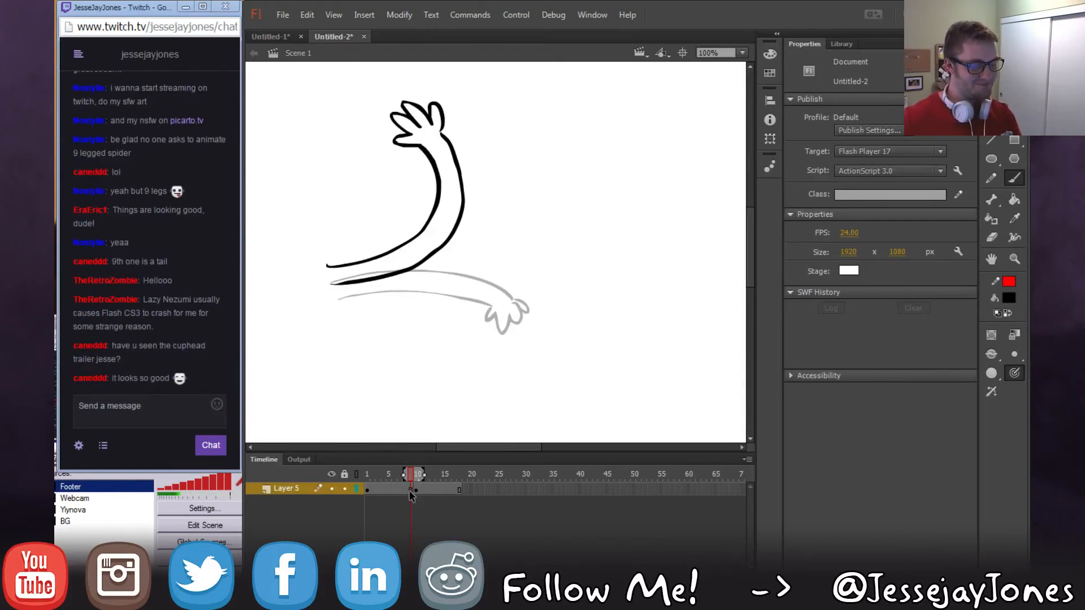
Add a new layer above the arm and hand-letter the bulleted notes "ARCs" and "DRAG" beside the raised hand.
left_click(254, 580)
left_click(371, 492)
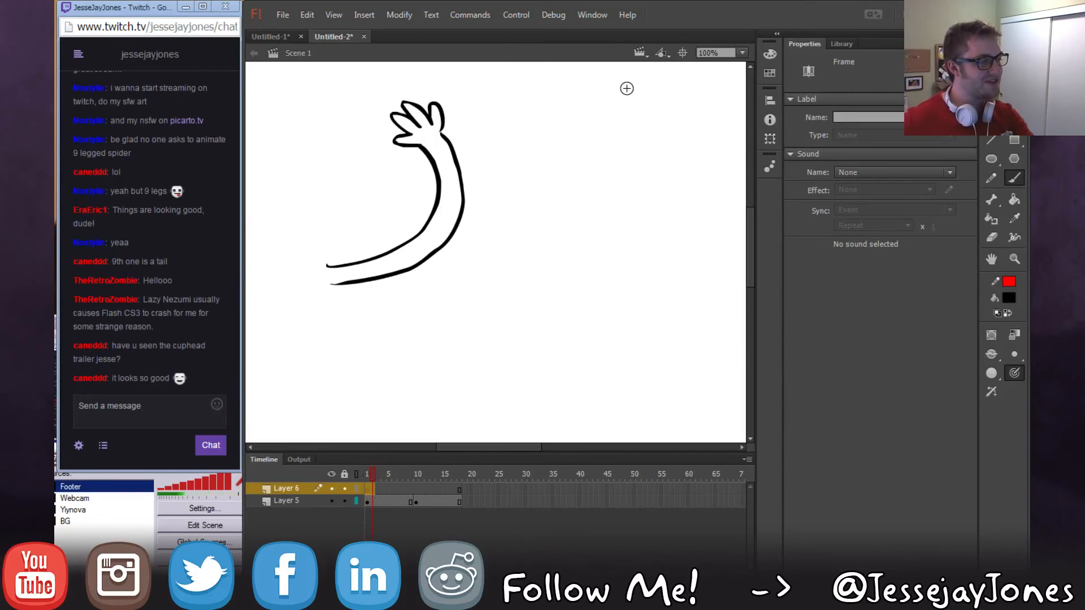
left_click_drag(569, 89, 601, 88)
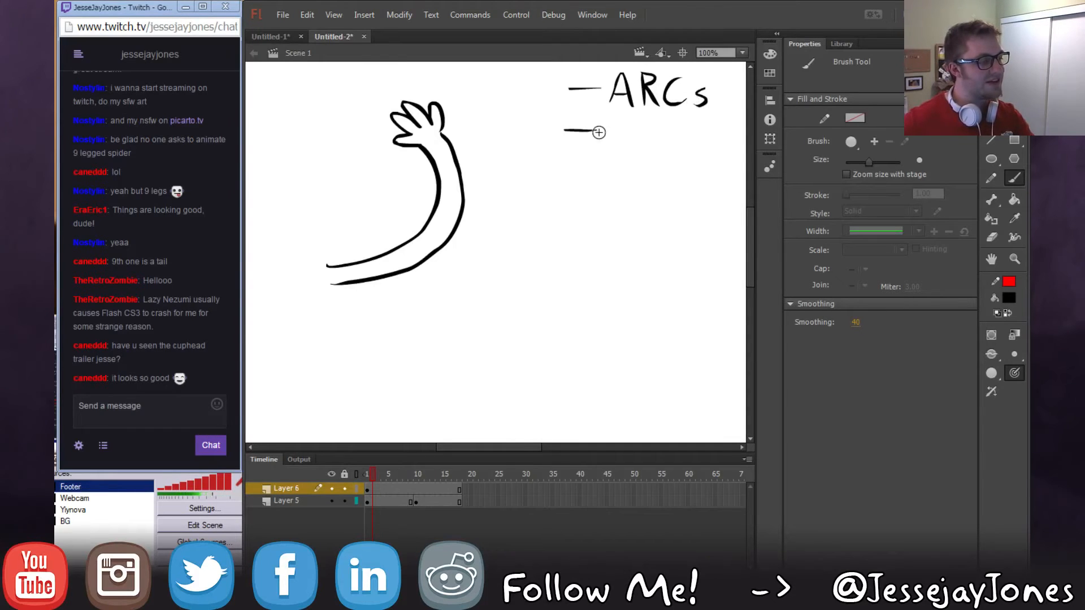
left_click_drag(615, 118, 620, 146)
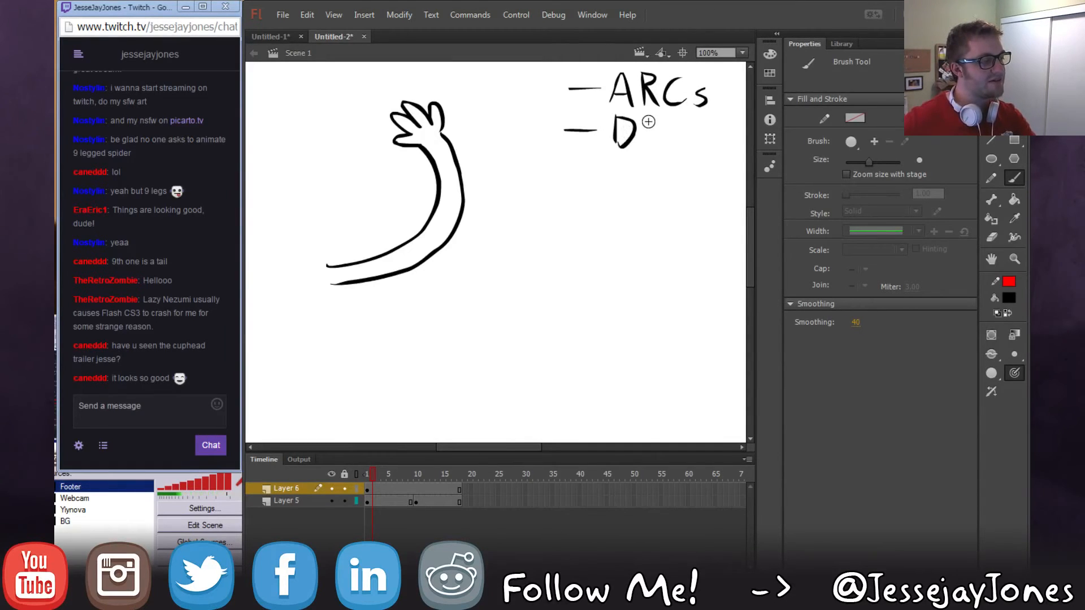
left_click_drag(674, 115, 668, 146)
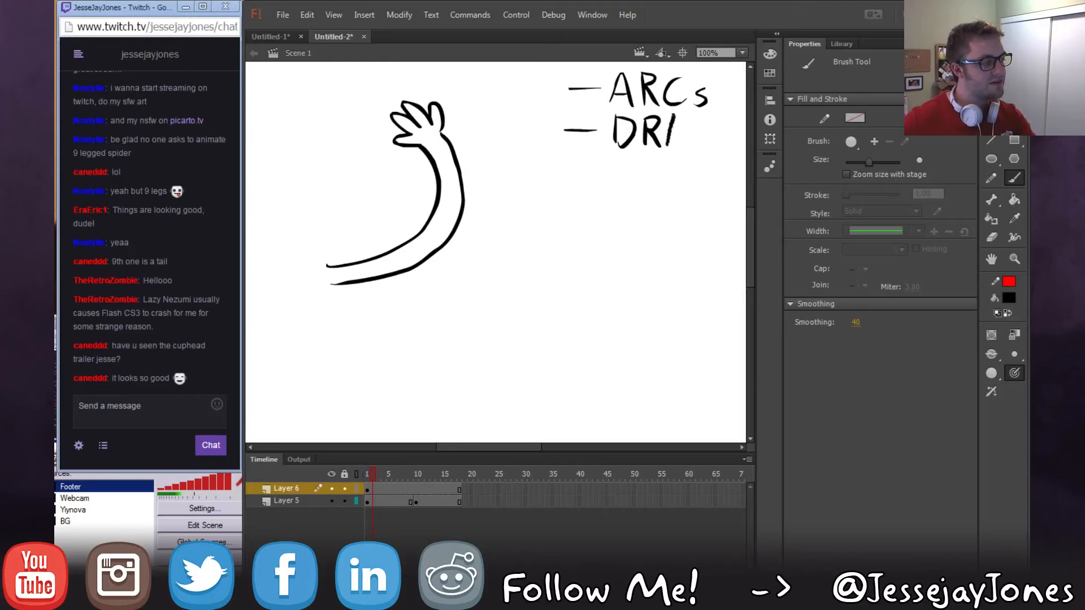
mouse_move(713, 117)
left_mouse_down()
mouse_move(690, 129)
mouse_move(711, 146)
mouse_move(705, 136)
left_mouse_up()
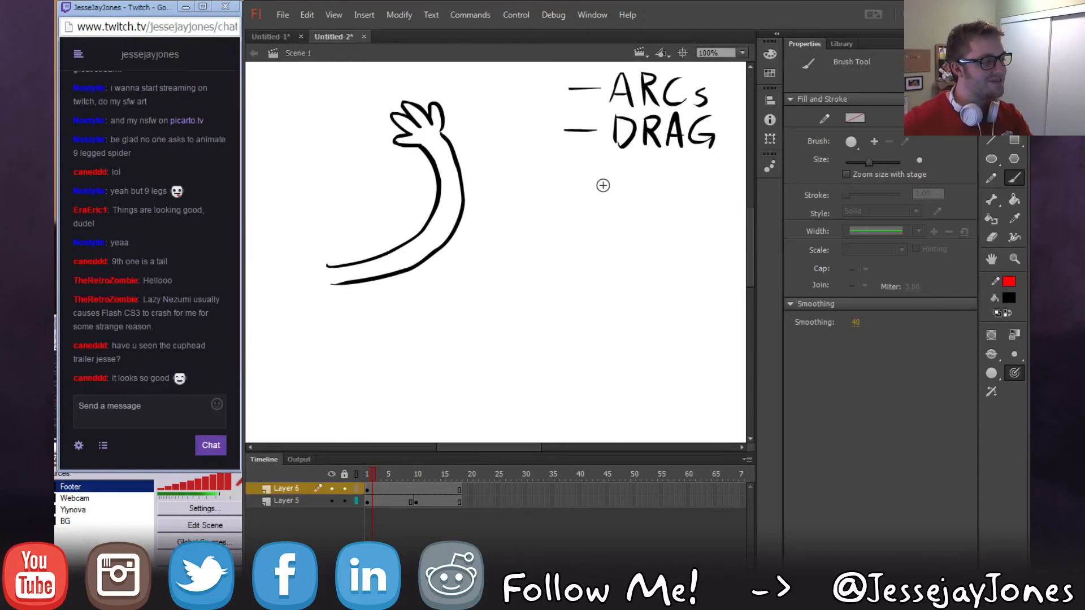
Hand-letter the bullets "ANTIC." and "OVERSH." below the other notes and display the notes layer as outlines.
left_click_drag(584, 161, 592, 161)
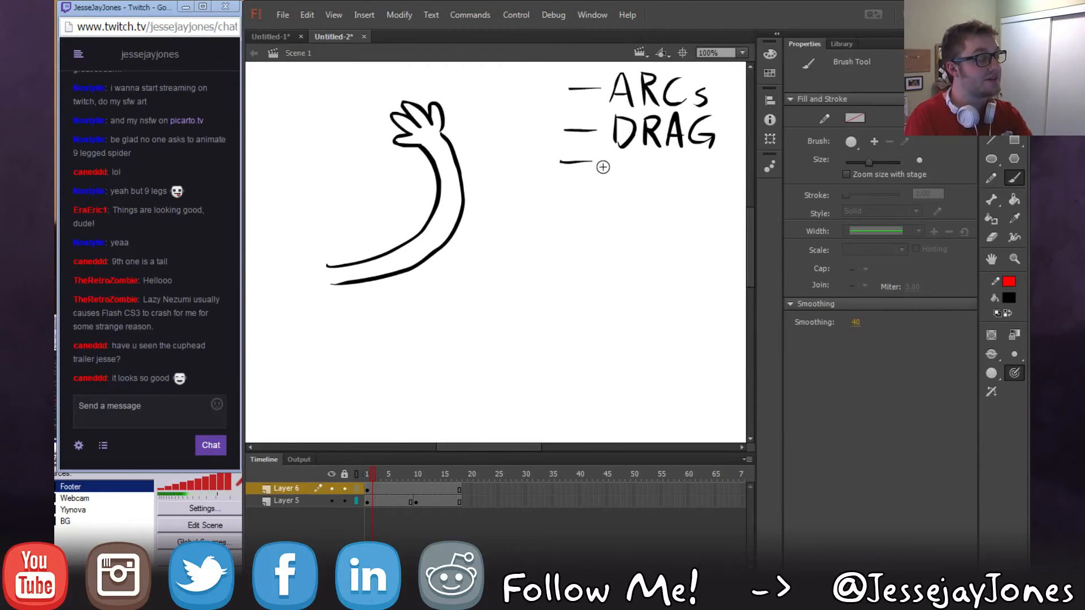
left_click_drag(609, 151, 617, 179)
mouse_move(602, 168)
left_mouse_down()
mouse_move(641, 150)
mouse_move(656, 180)
mouse_move(711, 180)
left_mouse_up()
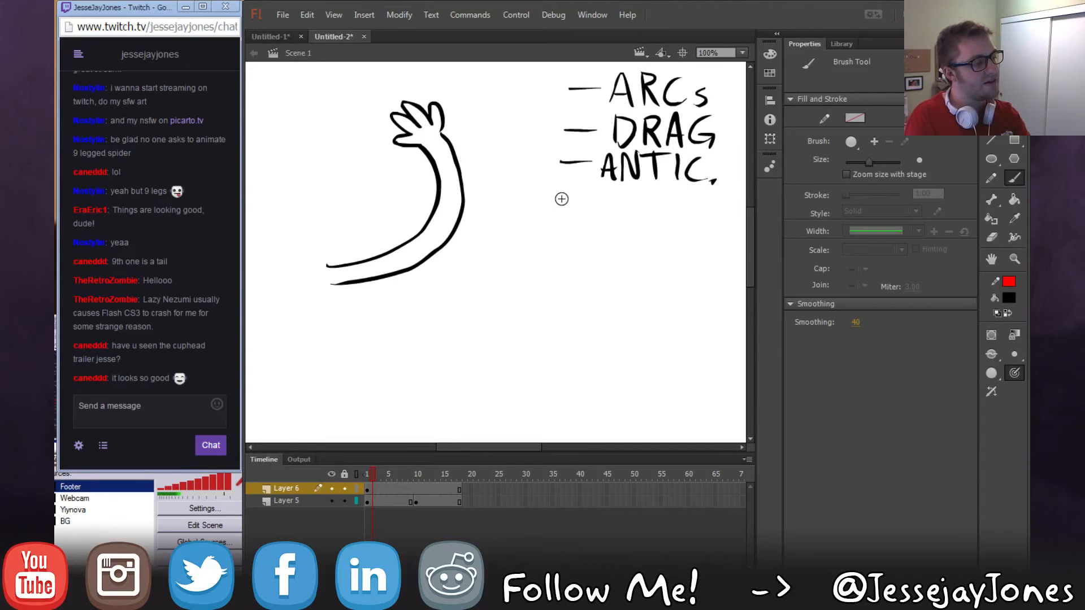
mouse_move(562, 201)
left_mouse_down()
mouse_move(616, 213)
mouse_move(628, 197)
mouse_move(635, 213)
mouse_move(664, 201)
left_mouse_up()
left_click_drag(650, 190, 672, 191)
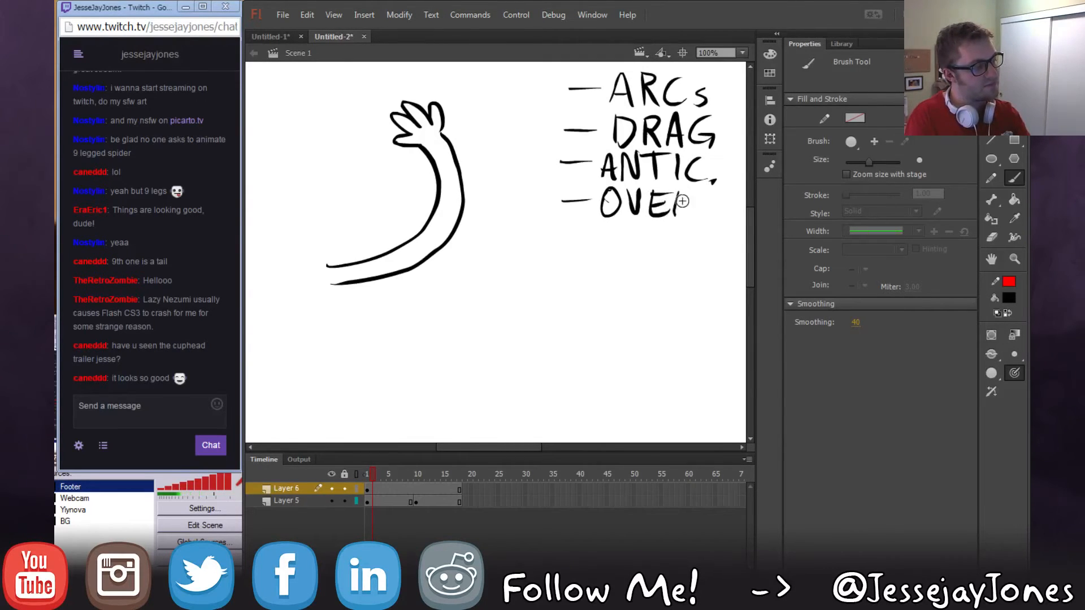
left_click_drag(719, 198, 714, 217)
left_click_drag(712, 209, 729, 203)
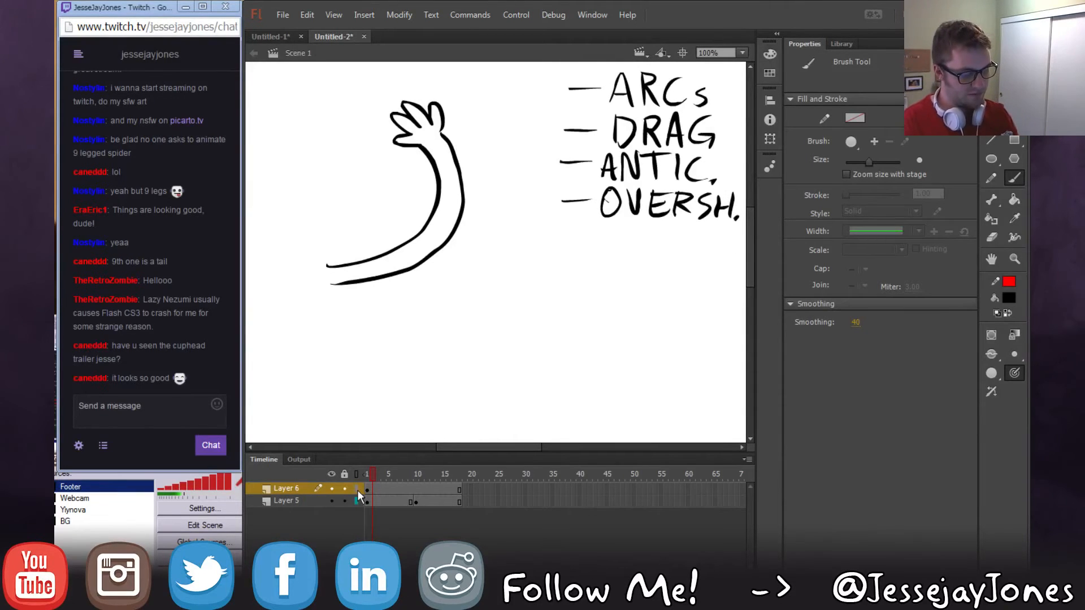
left_click(357, 489)
Insert a blank keyframe at frame 9 of the arm layer and paint an onion-skinned in-between arm with the hand trailing upward.
mouse_move(366, 476)
left_mouse_down()
mouse_move(419, 483)
mouse_move(401, 489)
mouse_move(426, 493)
mouse_move(397, 486)
mouse_move(415, 486)
mouse_move(423, 507)
left_mouse_up()
left_click(408, 503)
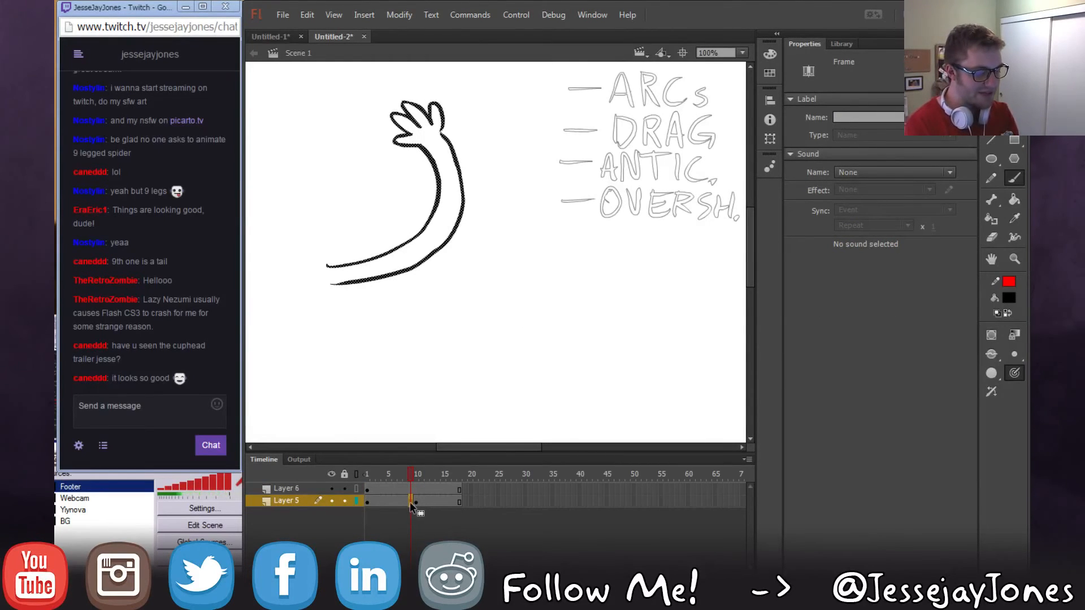
key("F7")
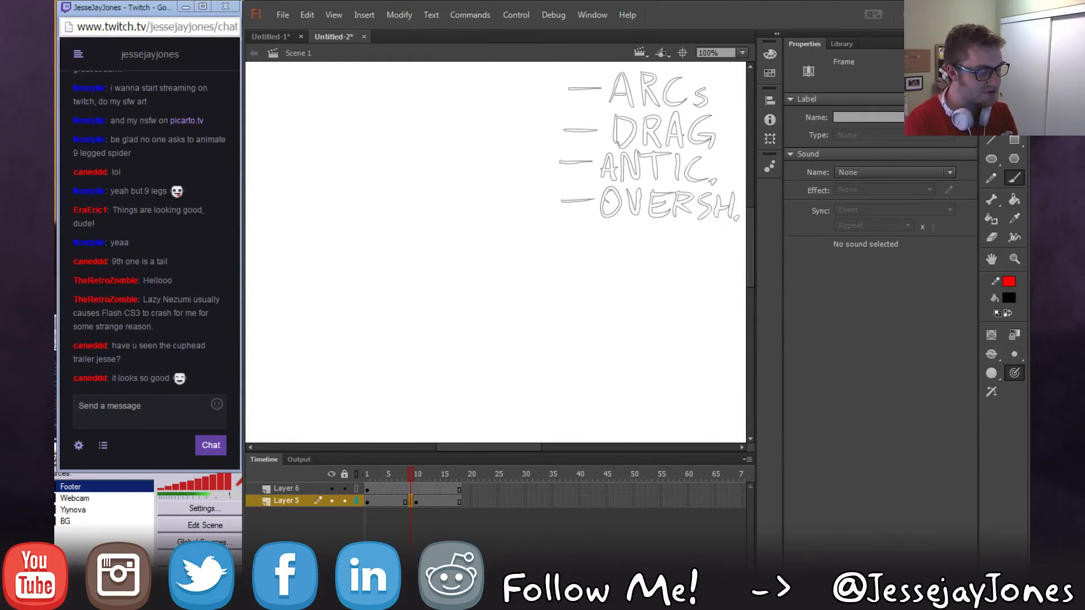
key("alt+shift+o")
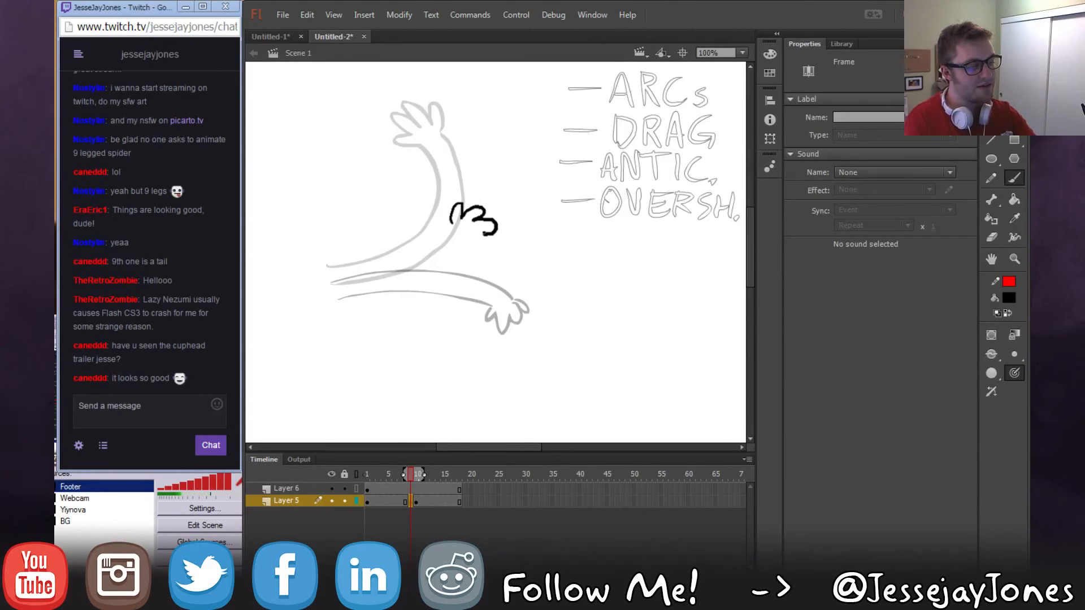
mouse_move(489, 242)
left_mouse_down()
mouse_move(455, 224)
mouse_move(342, 276)
left_mouse_up()
left_click_drag(465, 244, 346, 296)
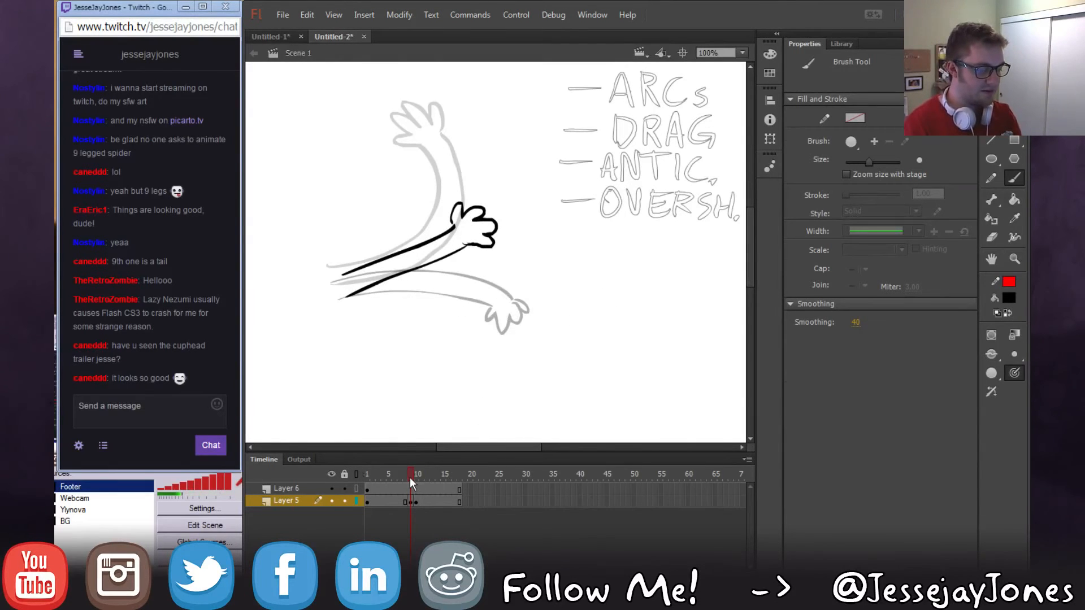
Compare the arm poses on the timeline and move the in-between arm's keyframe to frame 6.
left_click_drag(410, 478, 415, 485)
left_click(410, 502)
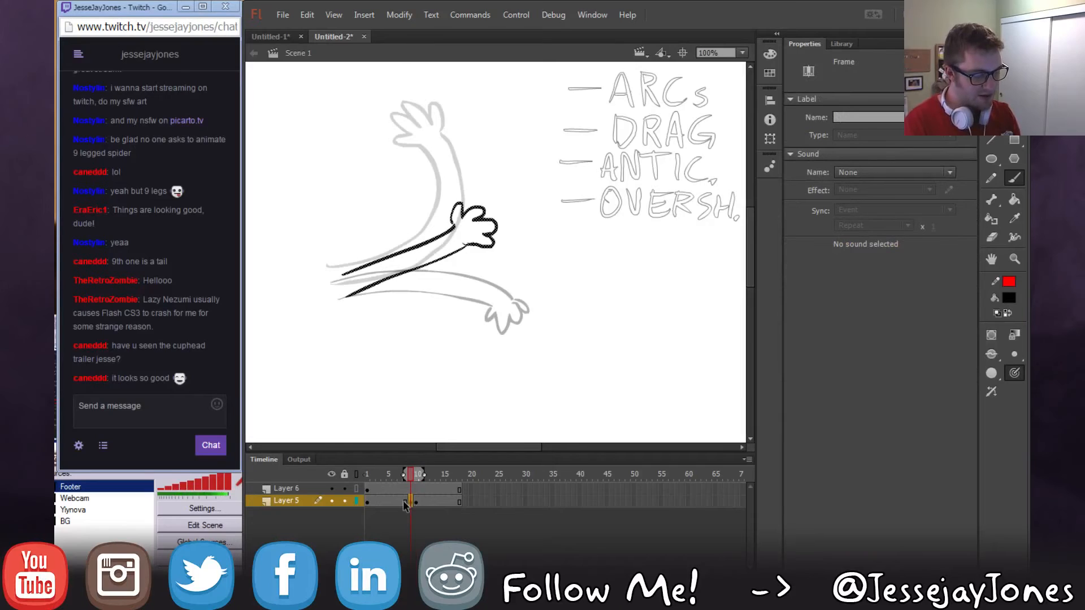
left_click(403, 502)
left_click(411, 503)
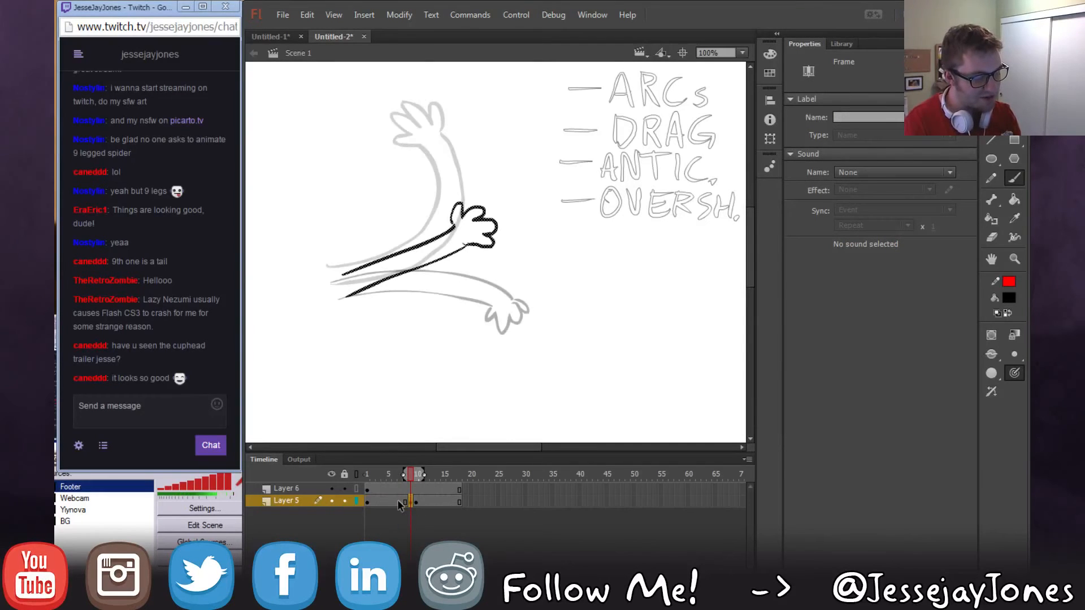
left_click(399, 500)
left_click(410, 502)
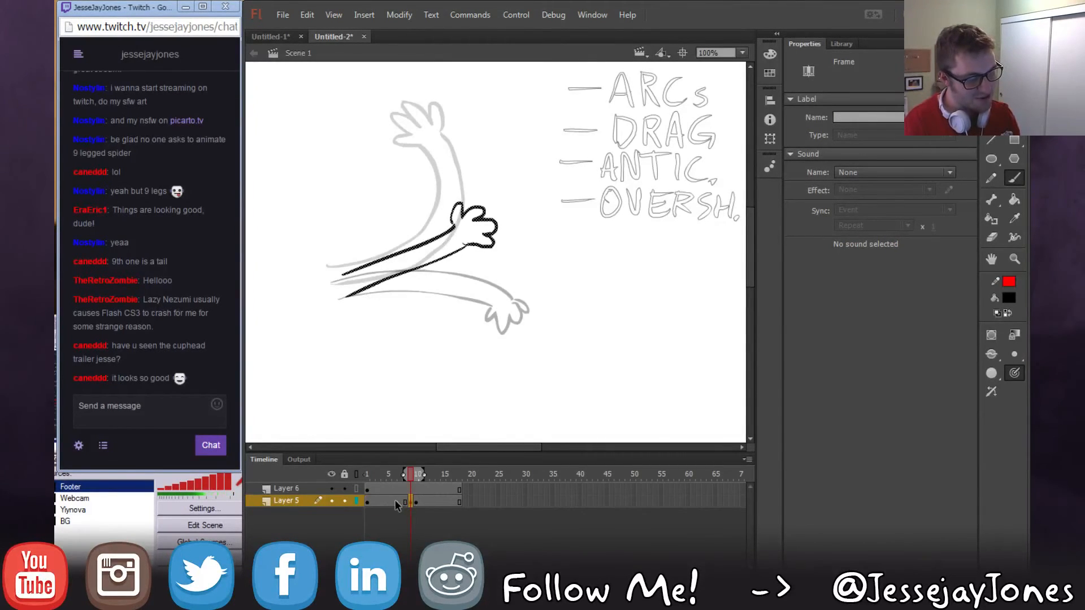
left_click(398, 502)
left_click(411, 503)
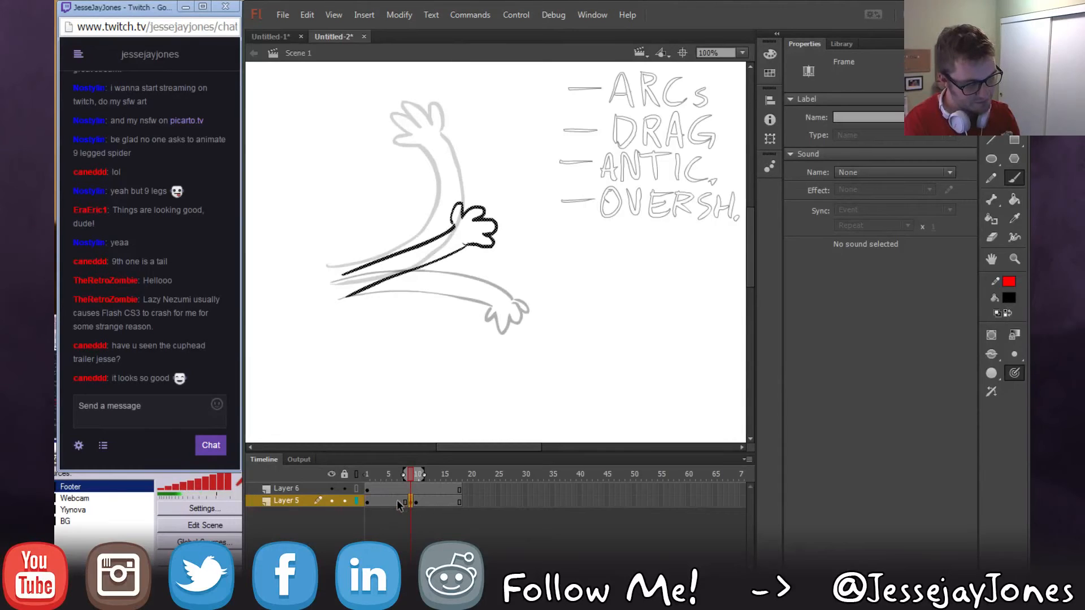
mouse_move(411, 502)
left_mouse_down()
mouse_move(394, 502)
mouse_move(390, 476)
mouse_move(408, 480)
mouse_move(418, 486)
mouse_move(375, 483)
mouse_move(394, 496)
left_mouse_up()
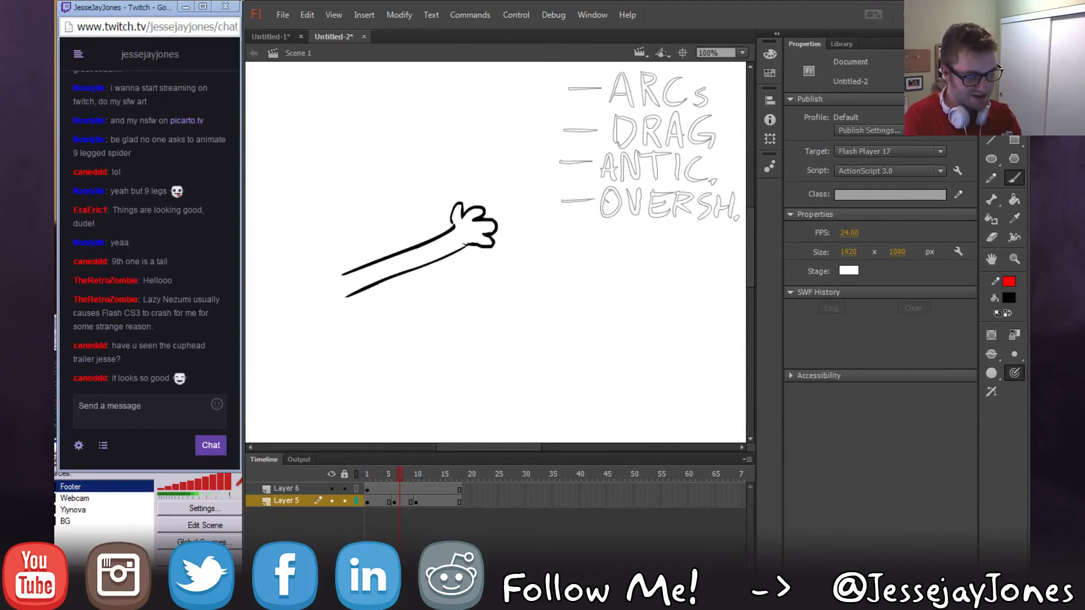
Add a new layer between the notes and the arm and paint a pendulum swung to the left on frame 1.
left_click(254, 575)
left_click(367, 502)
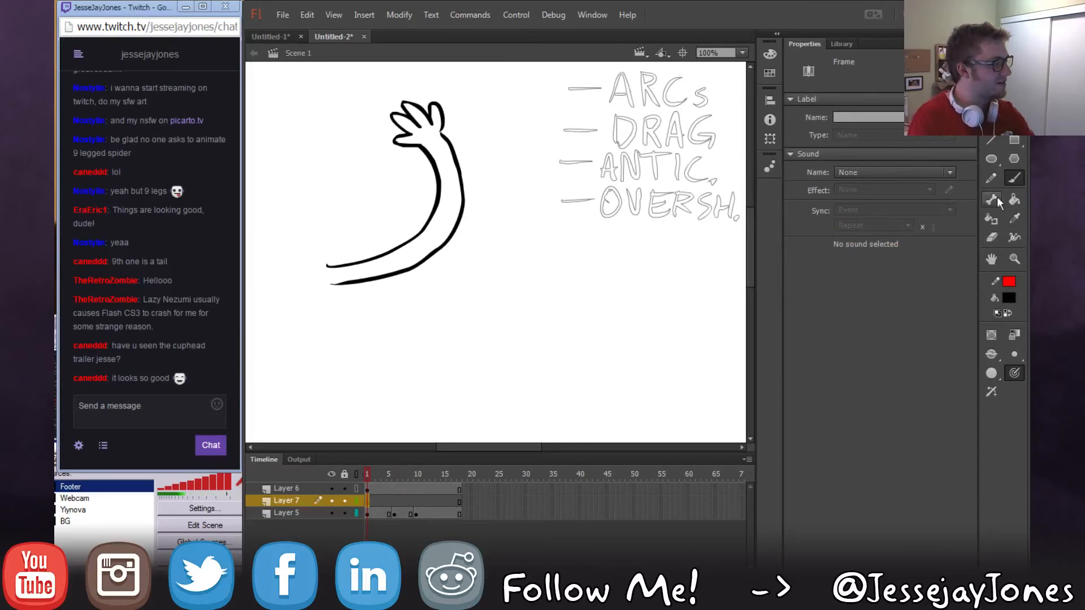
mouse_move(597, 249)
left_mouse_down()
mouse_move(487, 383)
mouse_move(443, 417)
mouse_move(504, 386)
left_mouse_up()
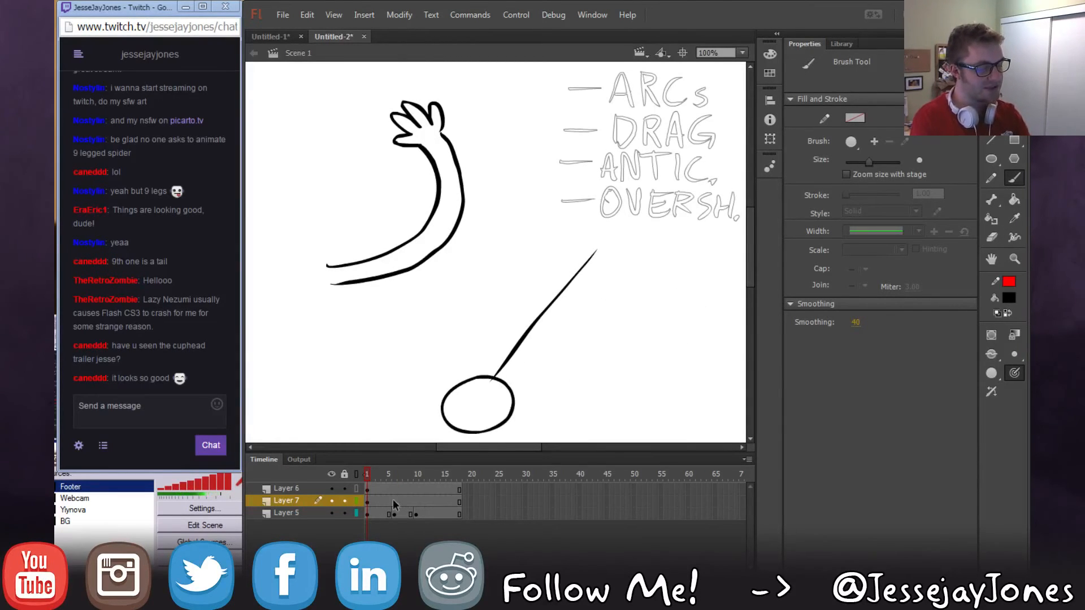
Insert a blank keyframe at frame 3 of the pendulum layer and paint the pendulum swung right, using onion skinning.
left_click(376, 502)
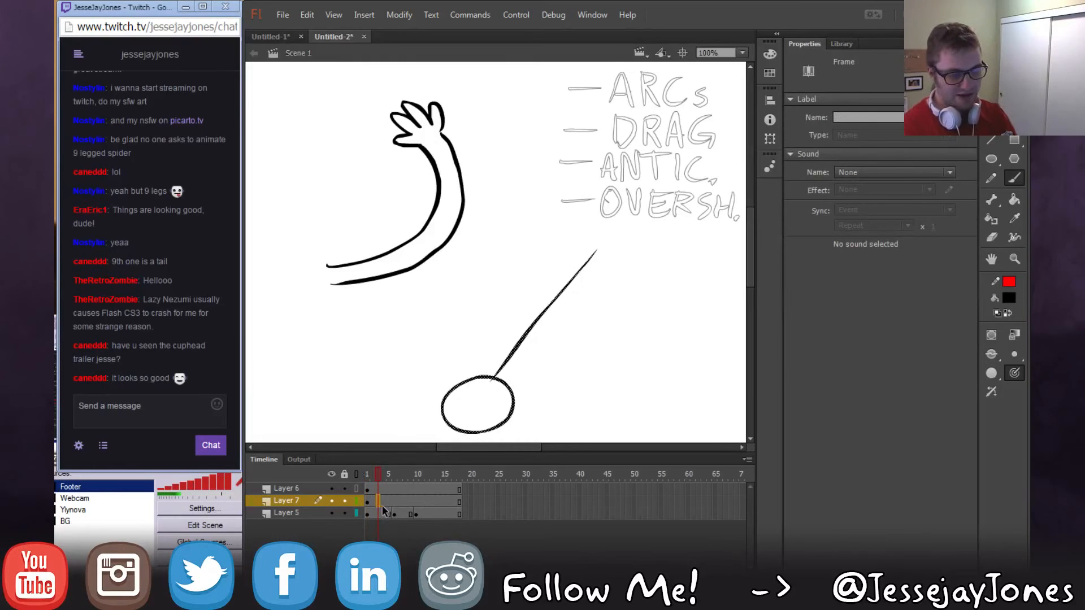
key("F7")
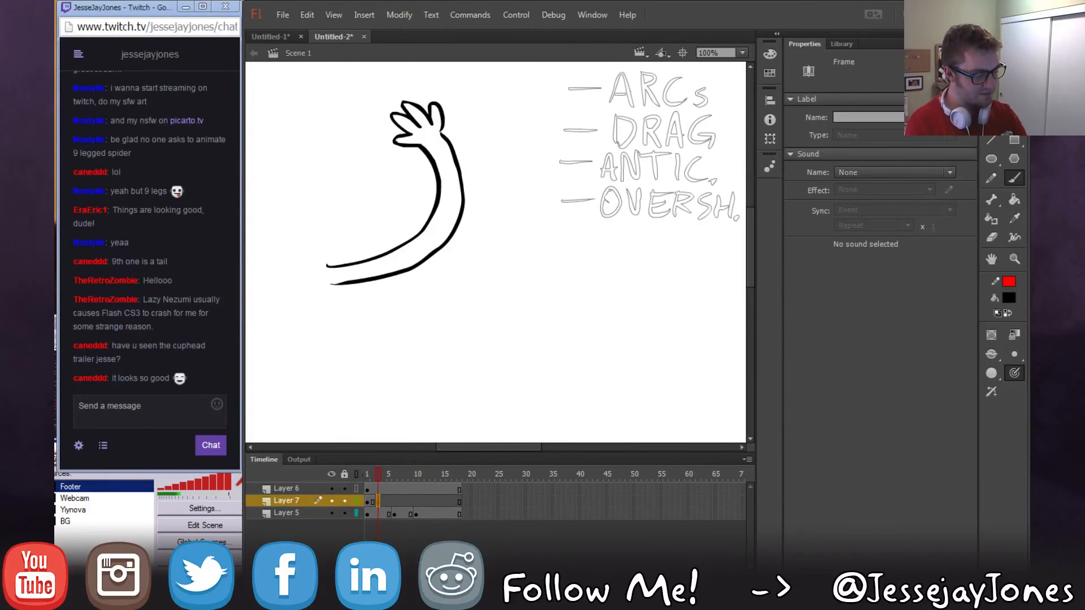
key("alt+shift+o")
left_click_drag(635, 342, 583, 270)
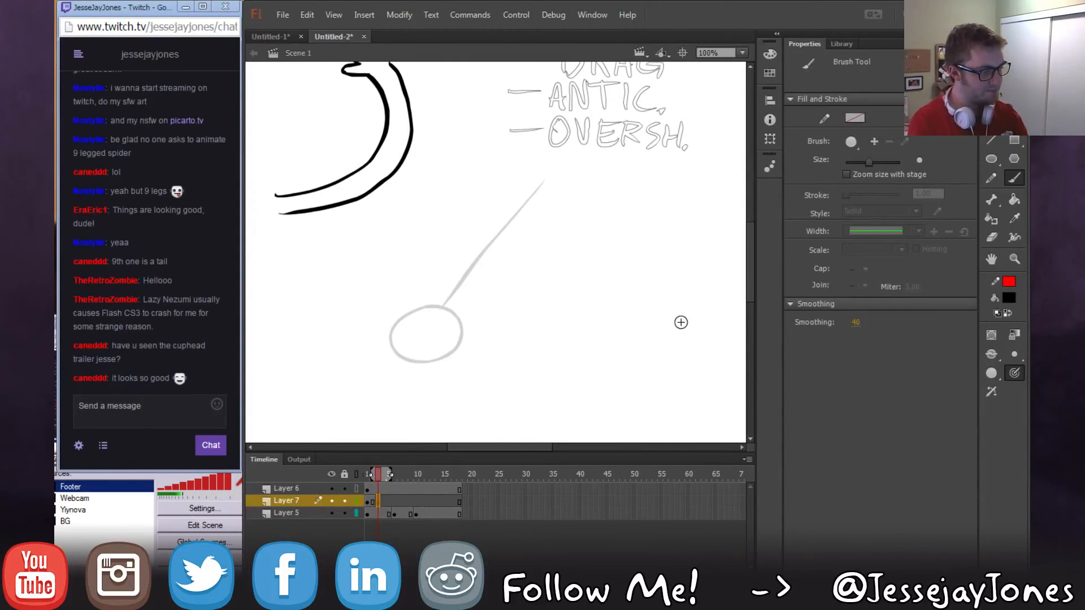
mouse_move(664, 315)
left_mouse_down()
mouse_move(638, 372)
mouse_move(620, 351)
mouse_move(648, 363)
mouse_move(559, 186)
left_mouse_up()
Insert a blank keyframe at frame 2 and paint the pendulum hanging straight down, level with the two extremes.
left_click(373, 502)
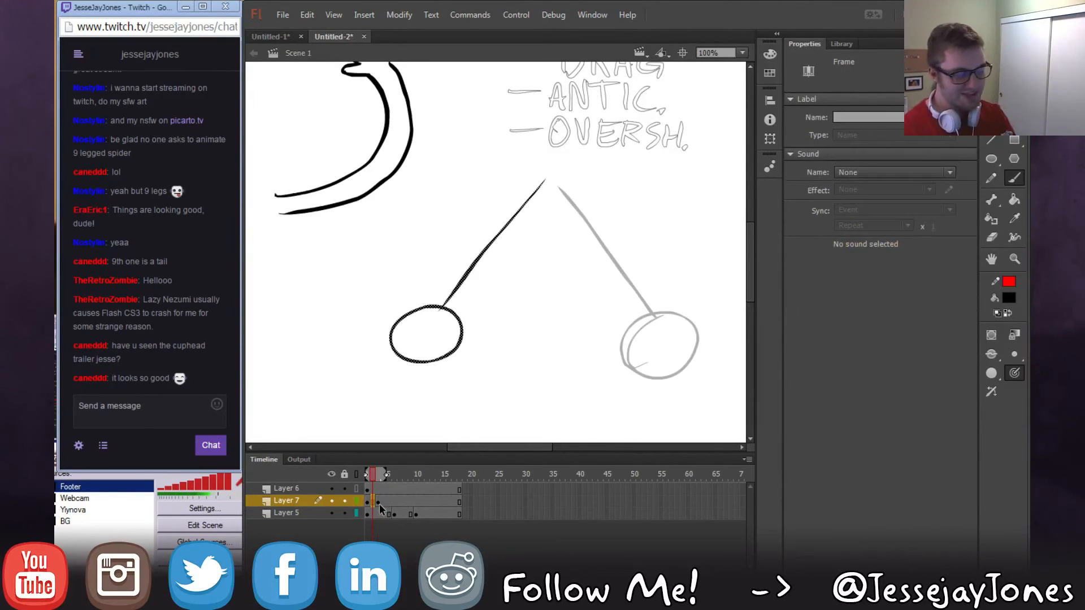
key("F7")
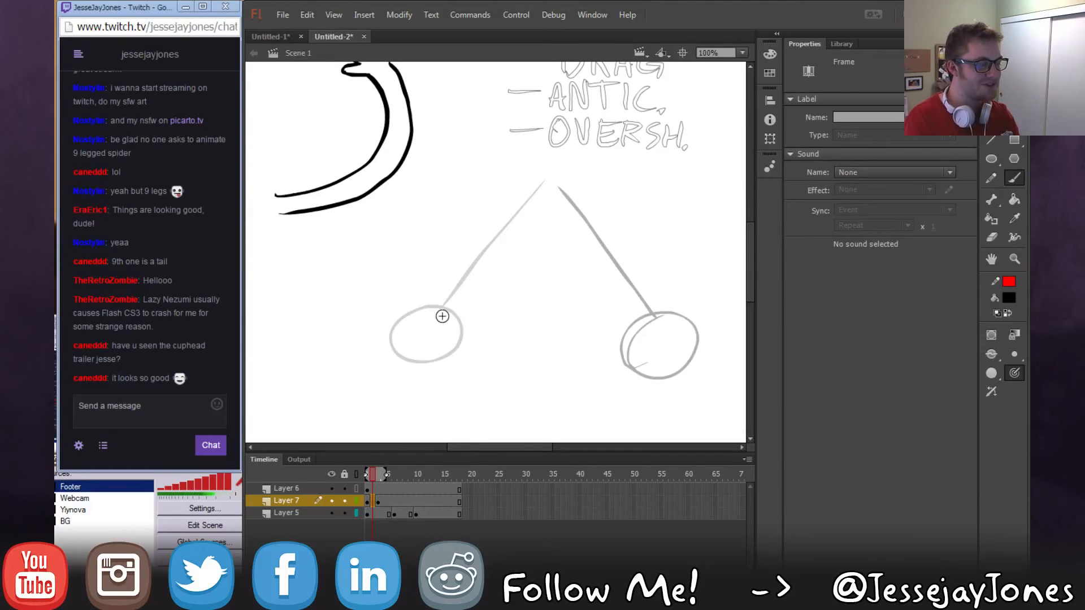
mouse_move(544, 311)
left_mouse_down()
mouse_move(581, 346)
mouse_move(546, 312)
left_mouse_up()
left_click_drag(542, 191, 548, 309)
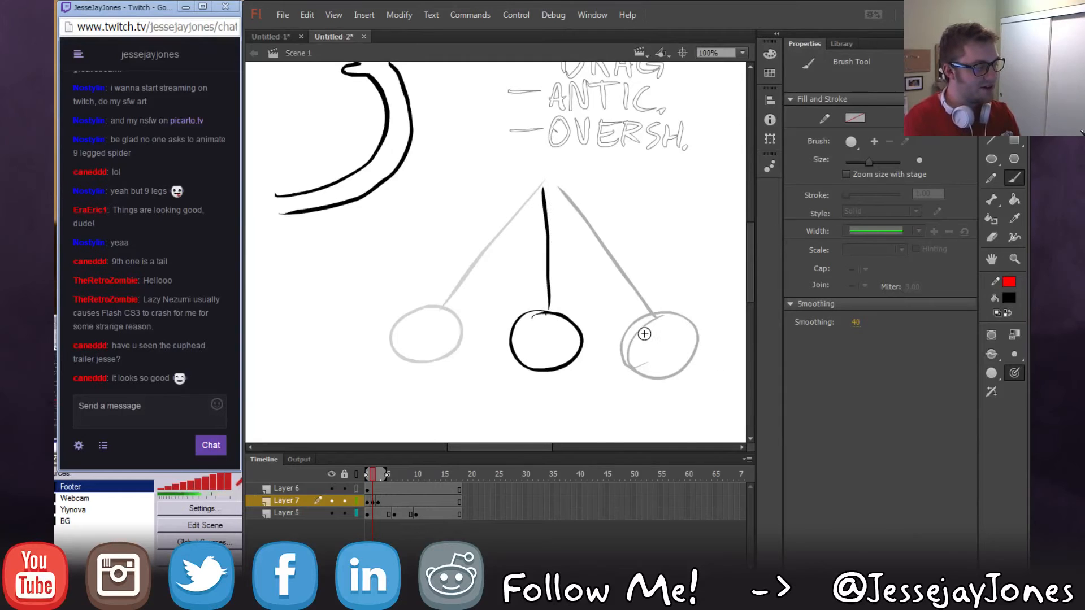
Mark the middle pendulum as wrong with an X and a pointing arrow, and draw a straight double-headed arrow through all three circles.
mouse_move(653, 184)
left_mouse_down()
mouse_move(703, 235)
mouse_move(717, 186)
left_mouse_up()
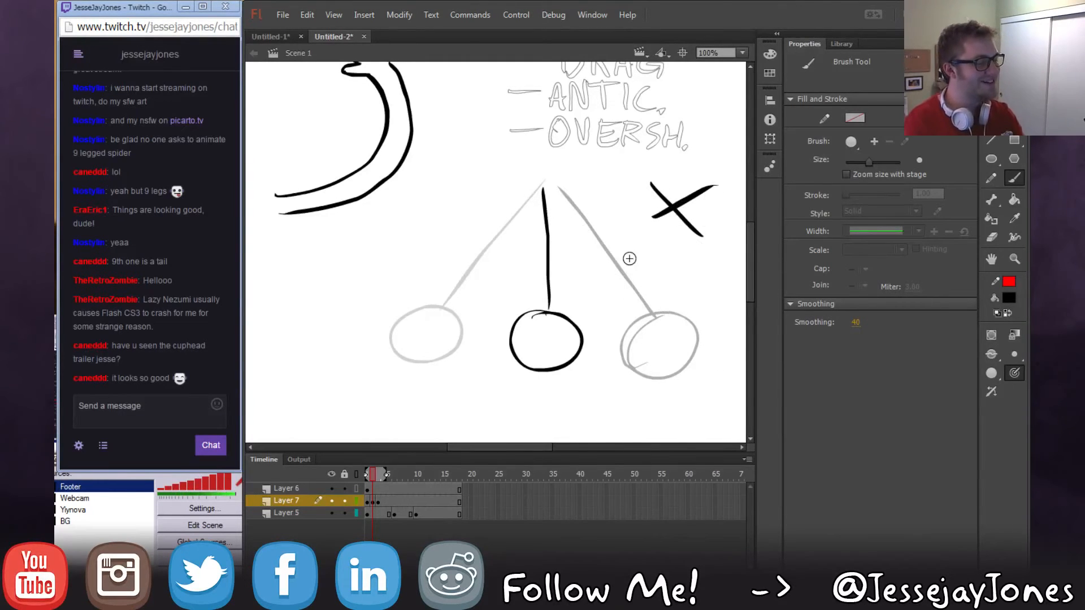
mouse_move(624, 230)
left_mouse_down()
mouse_move(566, 247)
mouse_move(576, 234)
mouse_move(599, 265)
left_mouse_up()
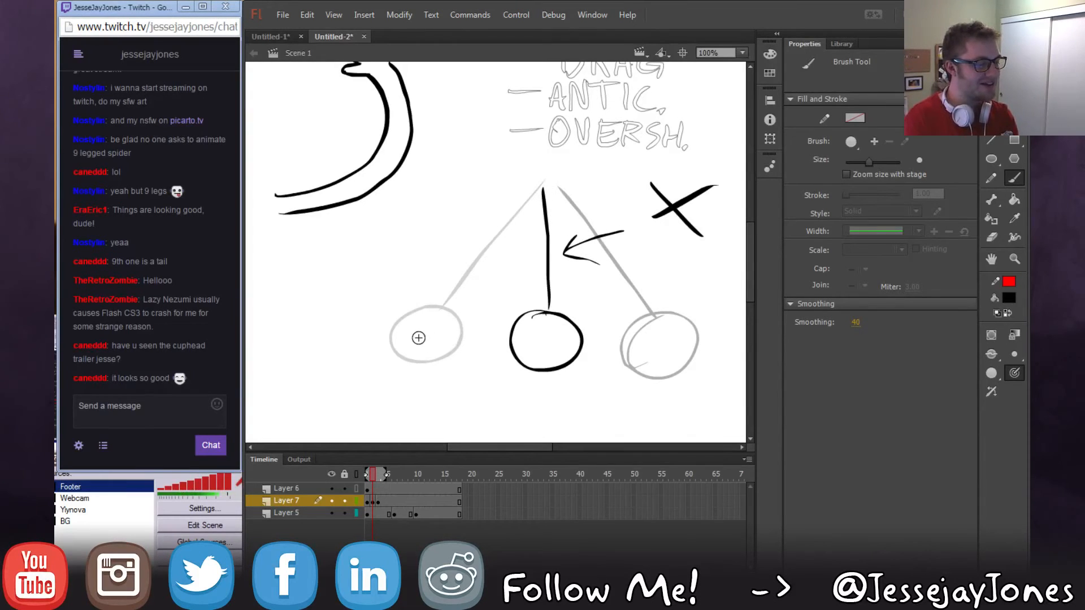
mouse_move(419, 338)
left_mouse_down()
mouse_move(668, 339)
mouse_move(650, 347)
left_mouse_up()
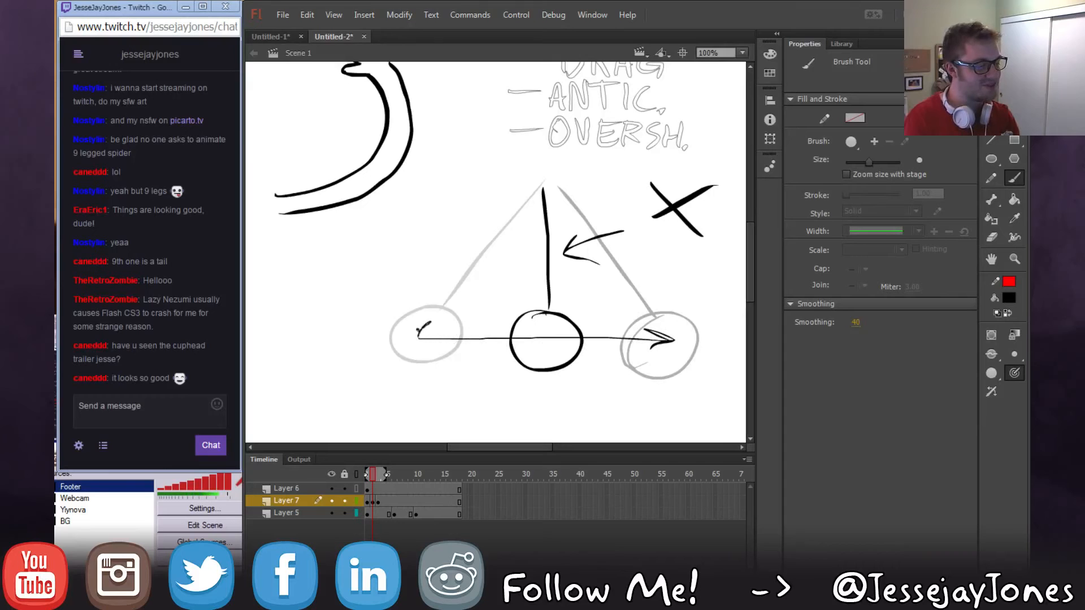
left_click_drag(418, 336, 432, 348)
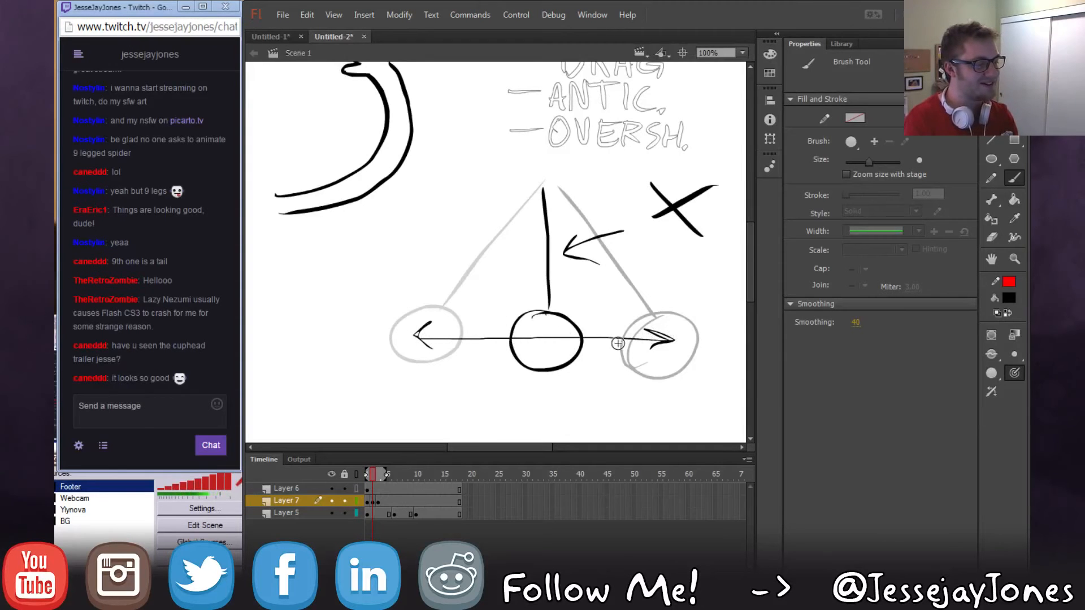
Draw a curved double-headed arrow beneath the pendulum circles, linking the left and right extremes.
left_click_drag(643, 386, 608, 360)
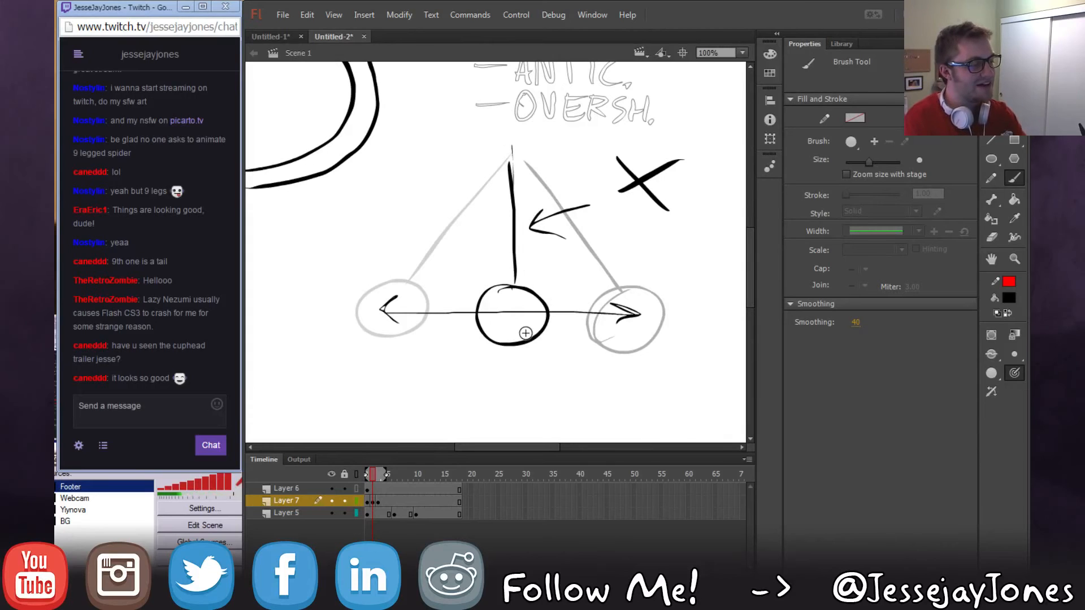
mouse_move(412, 357)
left_mouse_down()
mouse_move(632, 338)
mouse_move(639, 364)
left_mouse_up()
left_click_drag(397, 334, 444, 343)
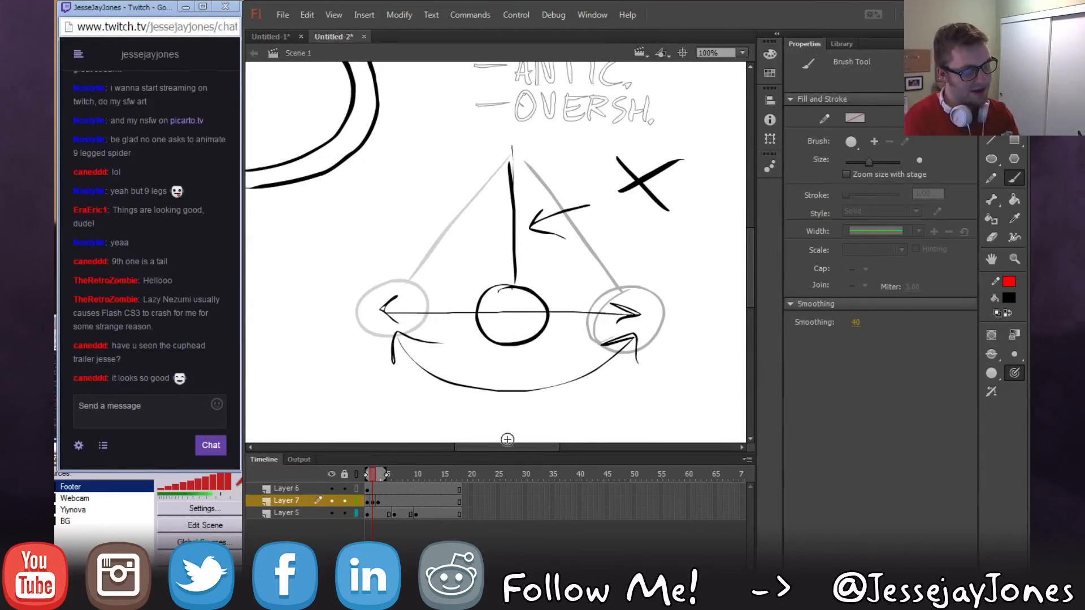
Switch to the web browser and run a Google image search for "statues in motion" in a new tab.
key("alt+Tab")
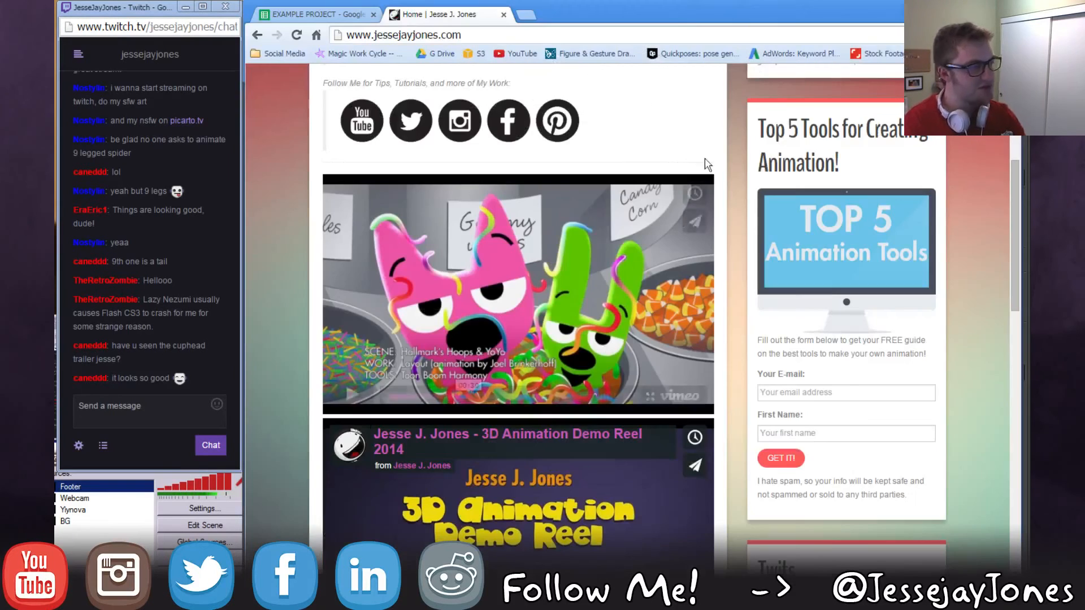
left_click(530, 16)
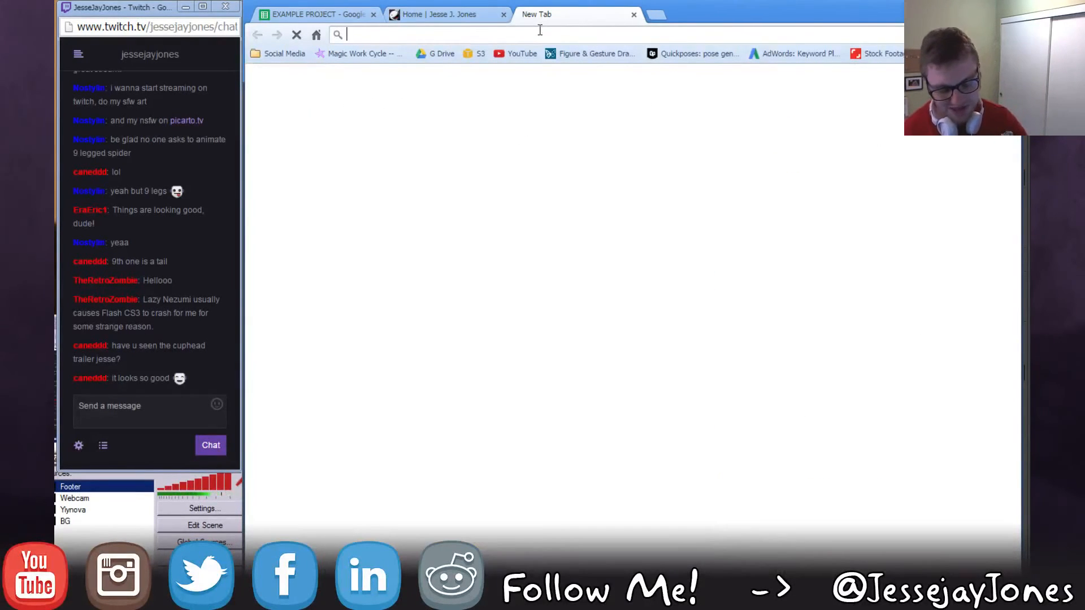
type("stat")
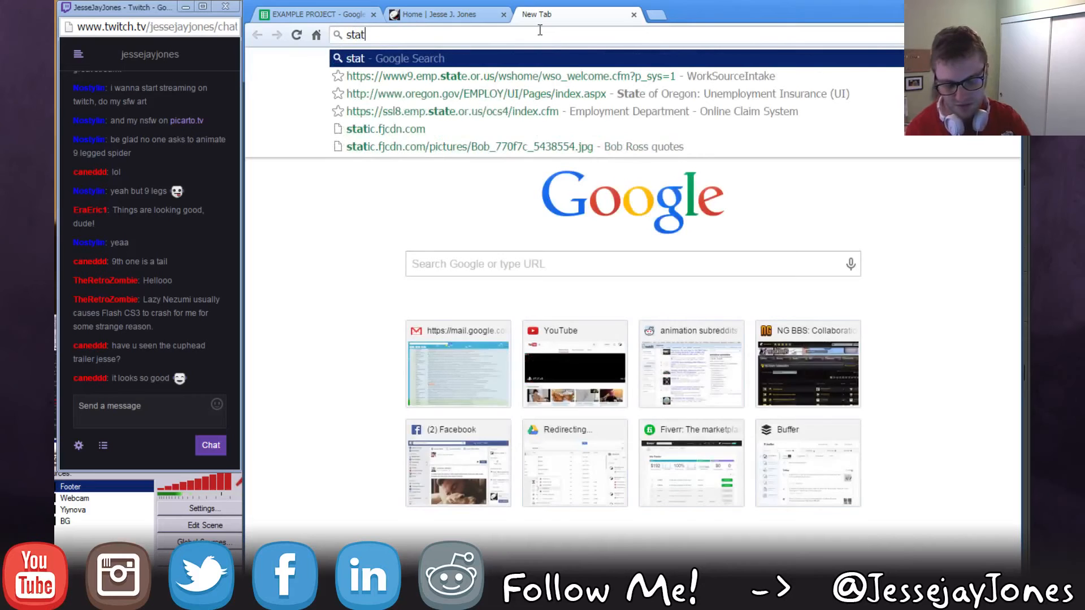
type("ues in m")
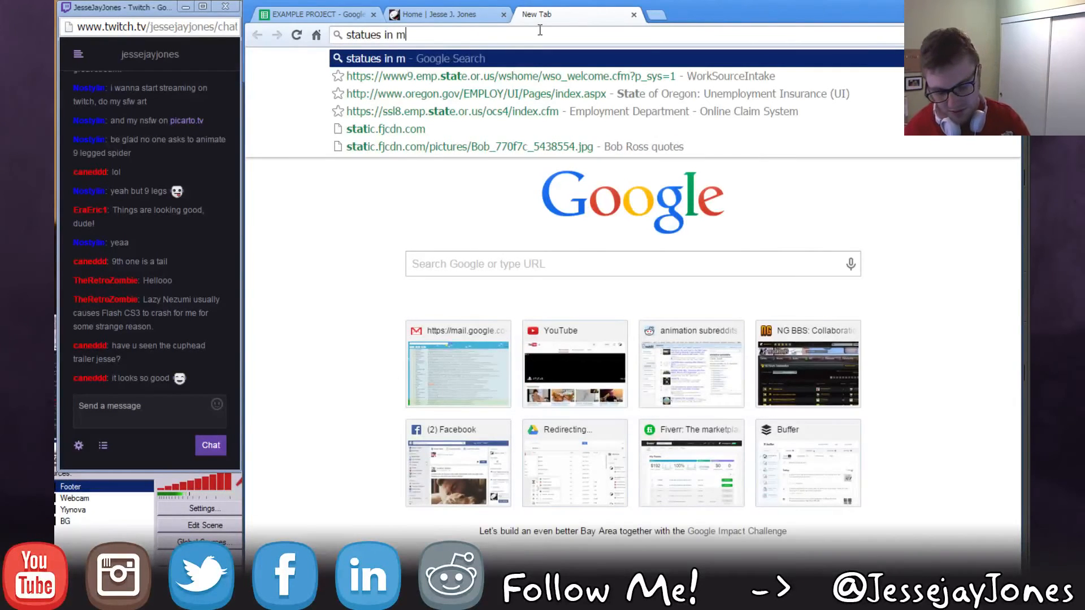
type("otion")
key("Return")
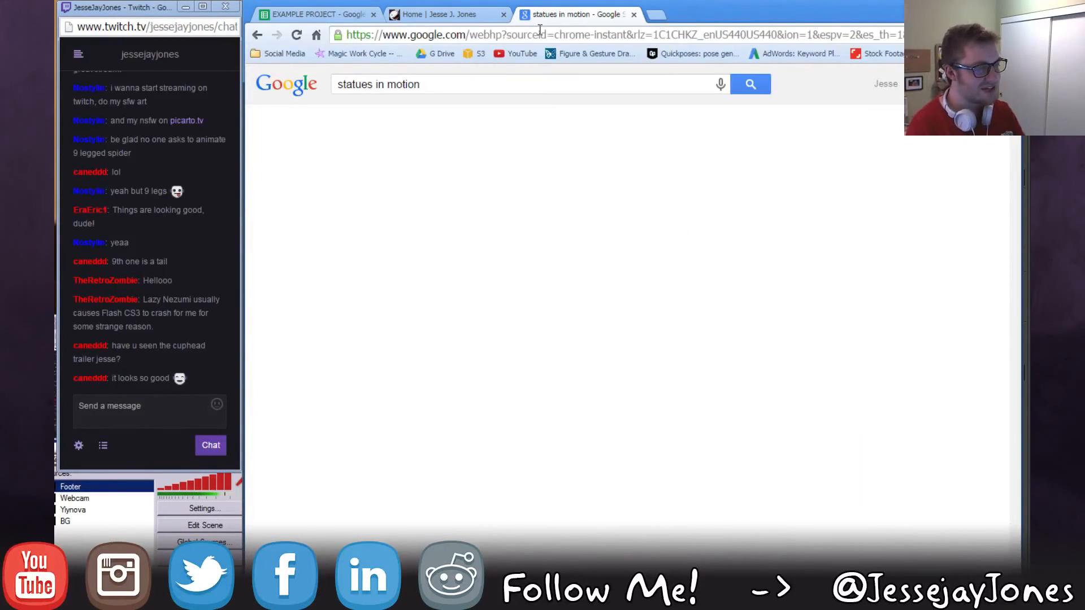
left_click(392, 123)
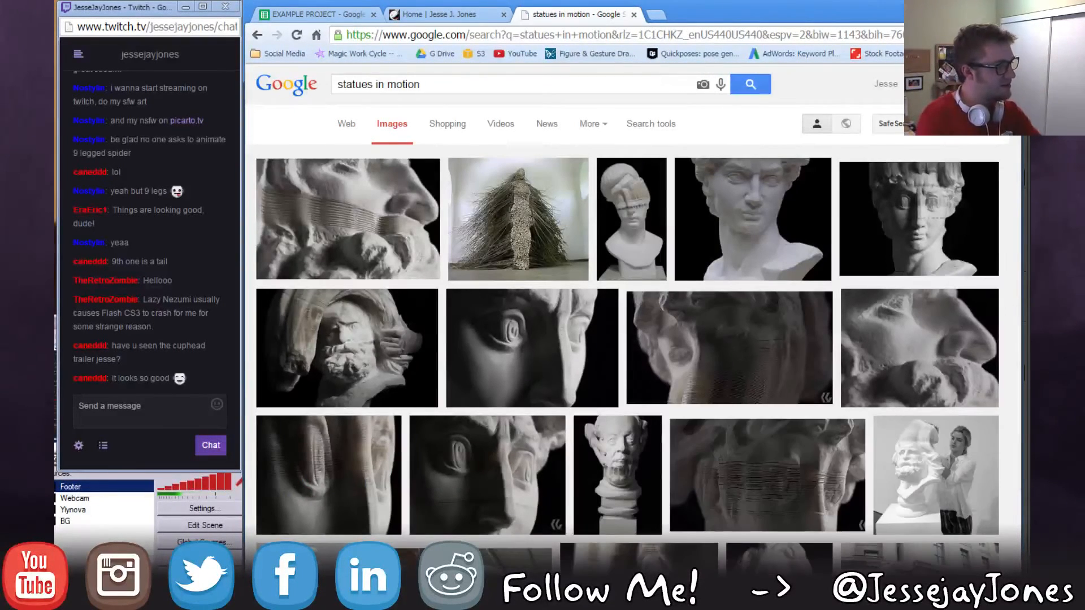
Change the image search query to "statues isequence" and run it.
left_click_drag(440, 84, 380, 86)
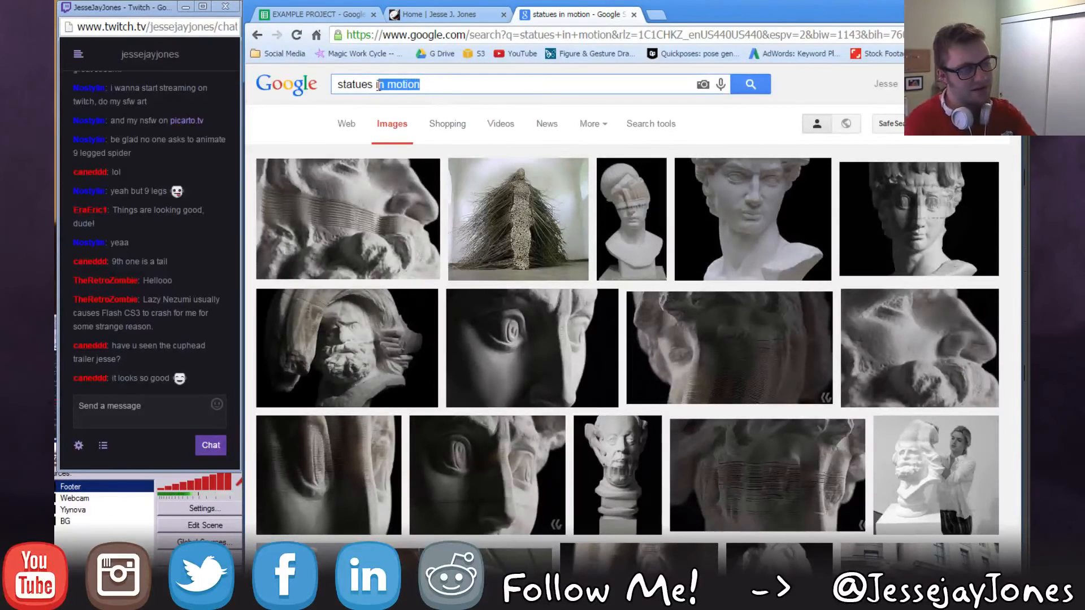
key("BackSpace")
type("sequ")
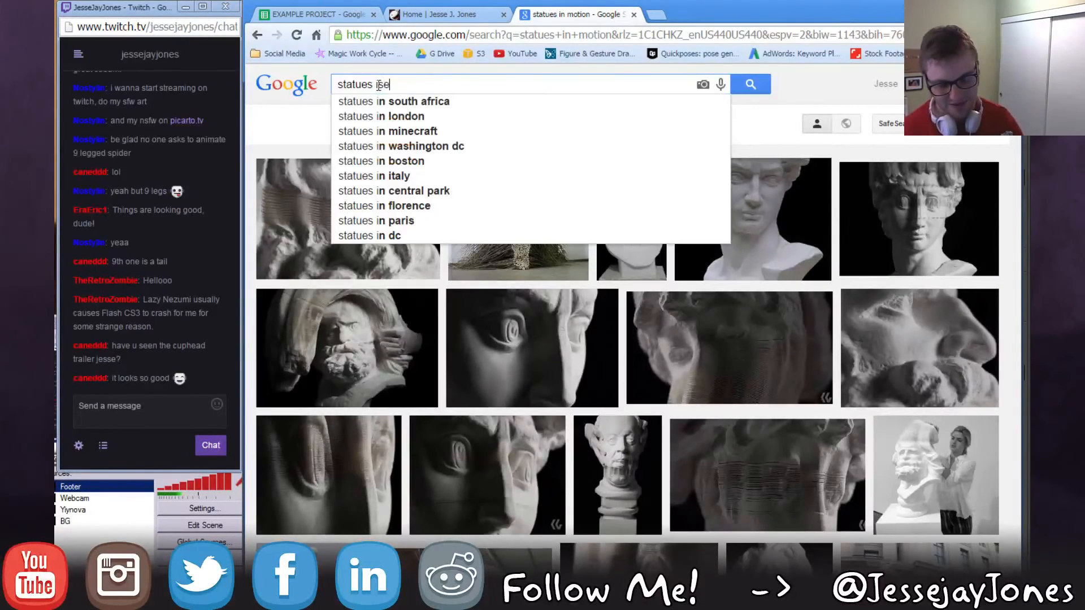
type("ence")
key("Return")
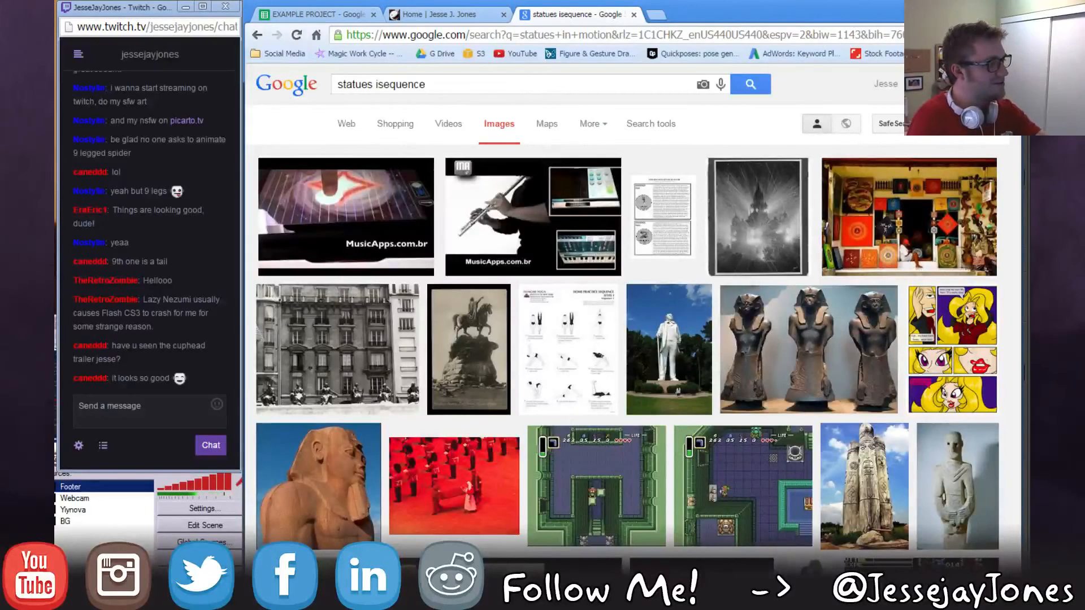
Return to Flash and paint a long S-shaped motion path ending in an arrowhead, in the empty area left of the pendulum.
key("alt+Tab")
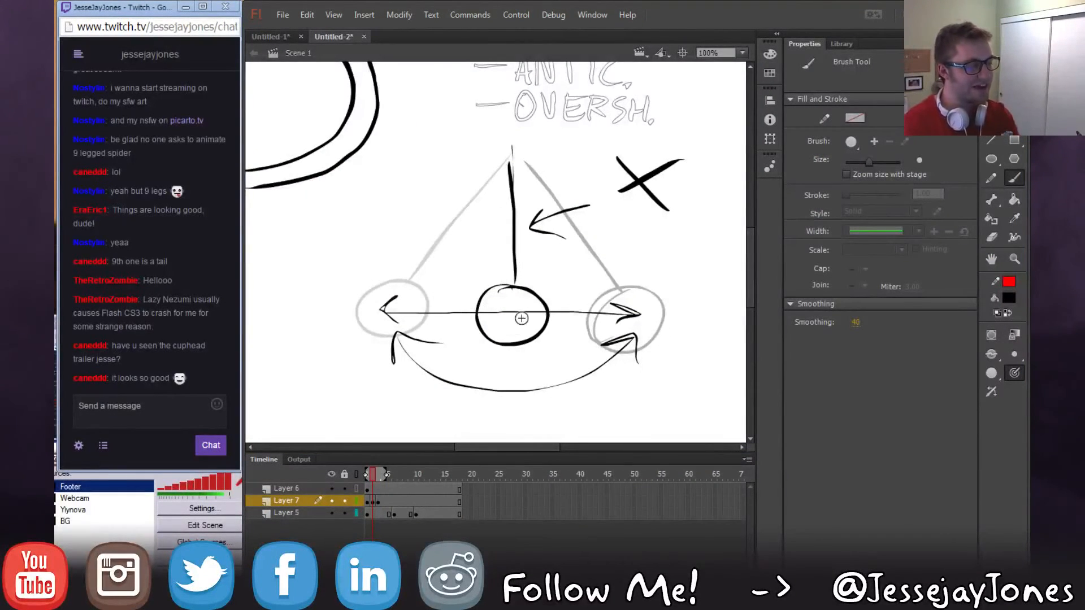
left_click_drag(424, 328, 576, 282)
left_click_drag(469, 289, 675, 261)
left_click_drag(658, 326, 589, 322)
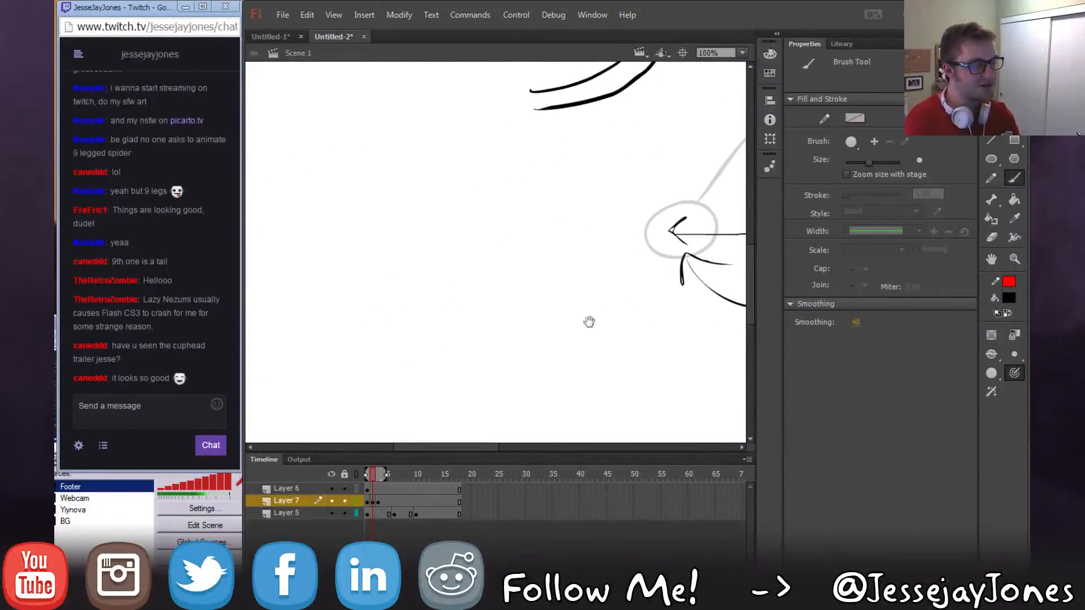
left_click_drag(497, 308, 564, 300)
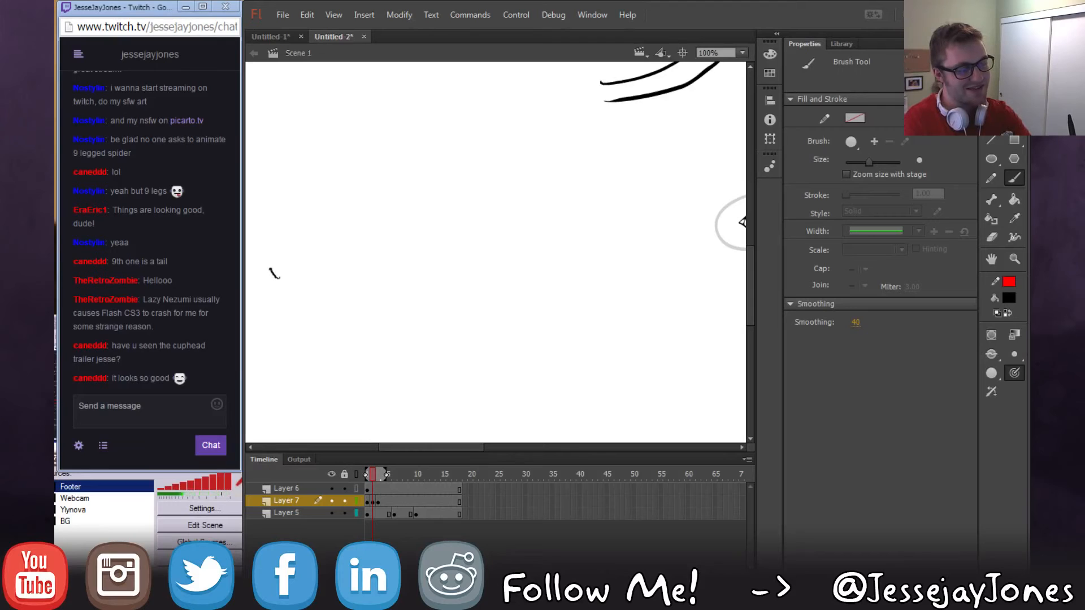
mouse_move(310, 195)
left_mouse_down()
mouse_move(363, 201)
mouse_move(419, 352)
mouse_move(526, 411)
mouse_move(632, 386)
mouse_move(672, 311)
mouse_move(647, 305)
mouse_move(640, 319)
mouse_move(684, 305)
mouse_move(694, 324)
left_mouse_up()
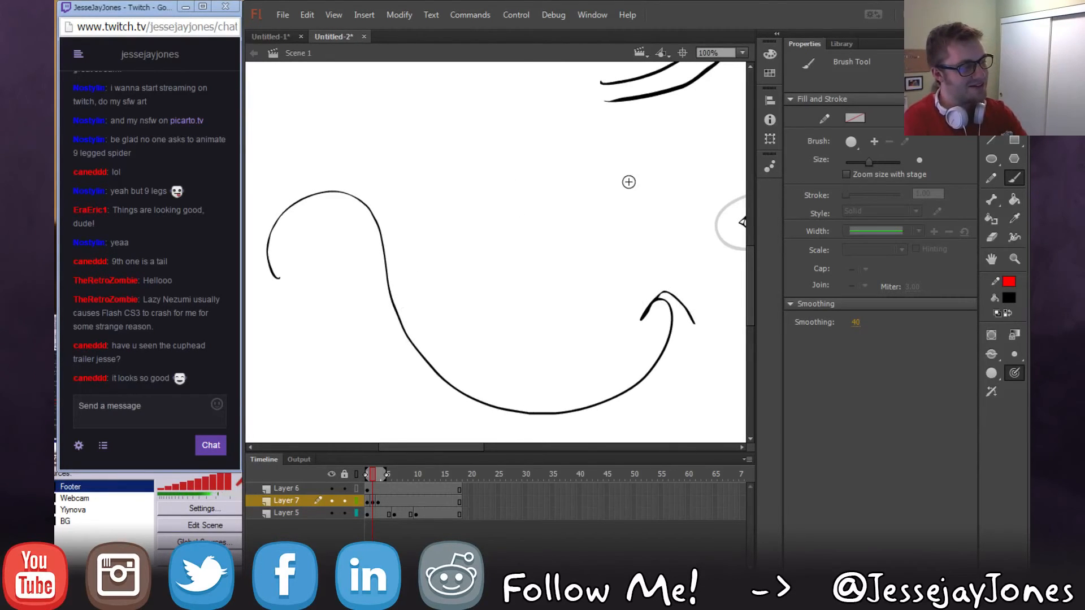
Paint a figure-eight path above the S-shaped arrow and another winding path at its lower left.
mouse_move(535, 153)
left_mouse_down()
mouse_move(459, 243)
mouse_move(644, 136)
mouse_move(639, 192)
left_mouse_up()
left_click_drag(599, 269, 540, 274)
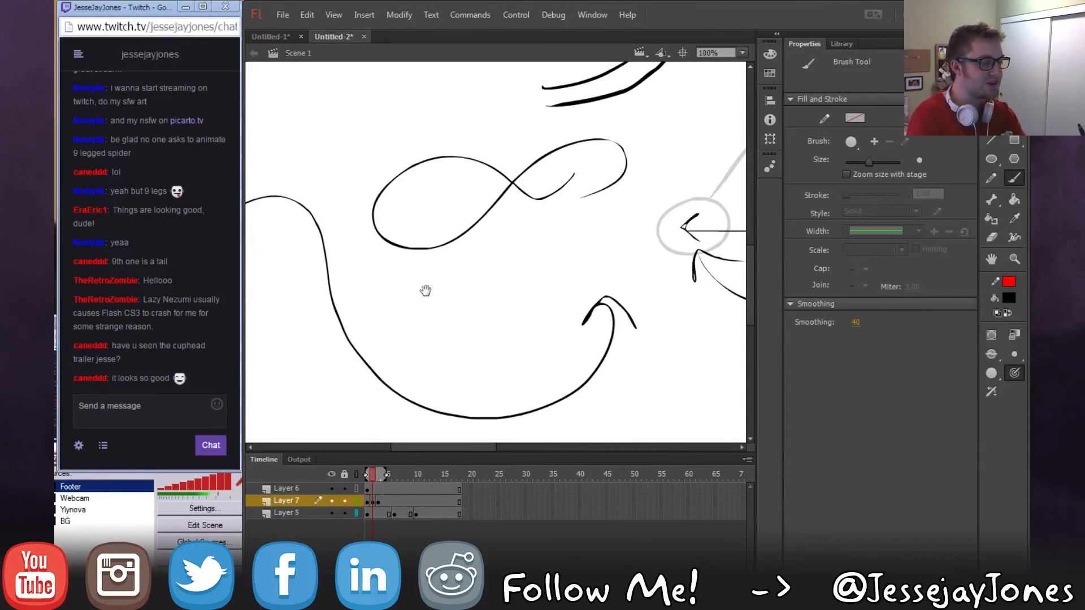
left_click_drag(426, 291, 552, 246)
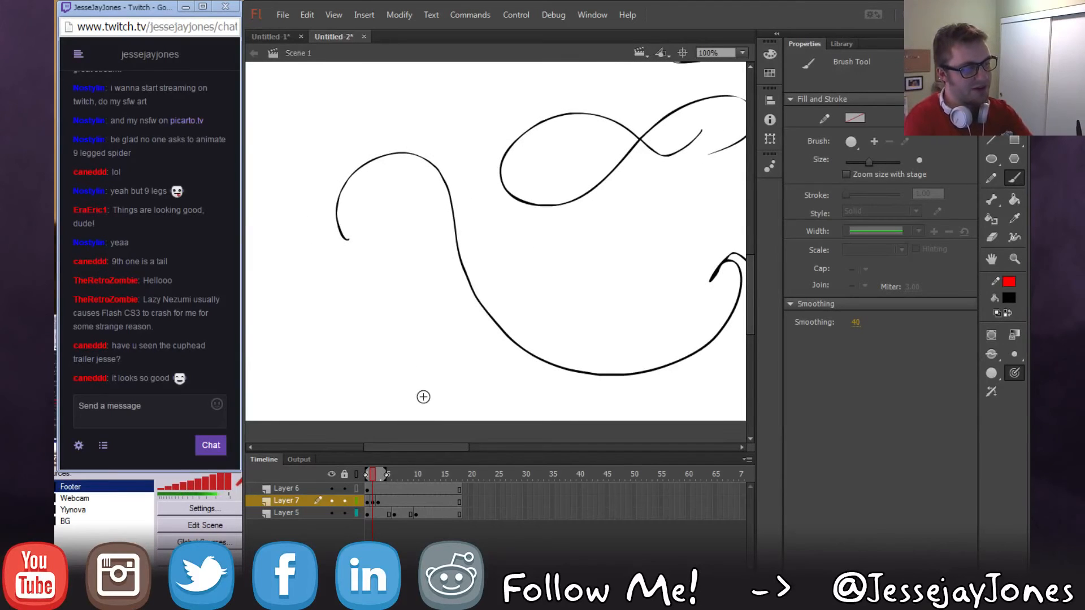
mouse_move(408, 403)
left_mouse_down()
mouse_move(307, 354)
mouse_move(279, 249)
mouse_move(334, 253)
mouse_move(378, 336)
mouse_move(433, 326)
mouse_move(410, 239)
left_mouse_up()
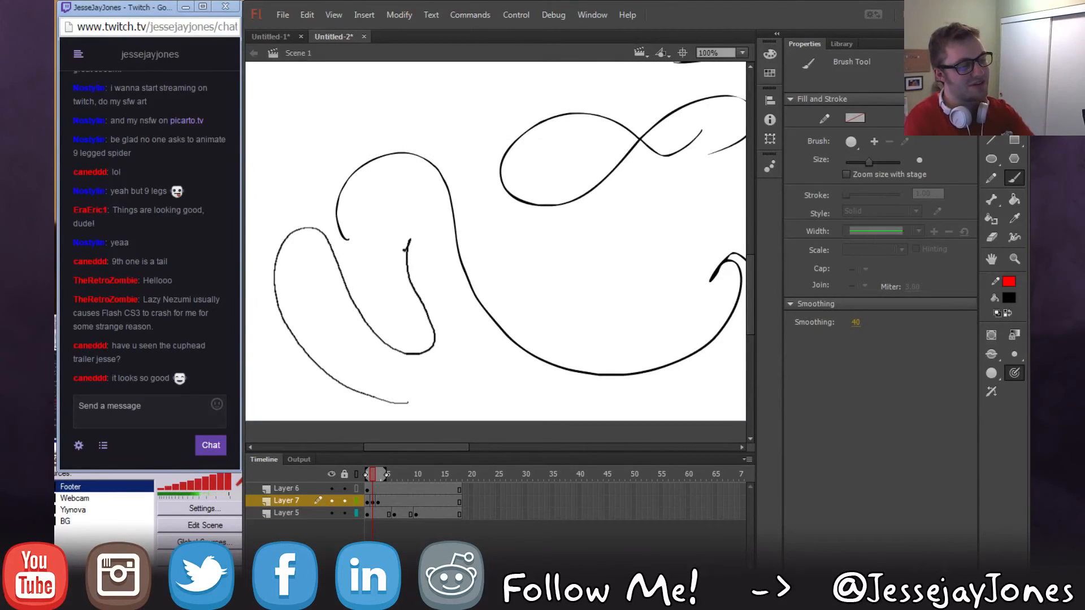
Paint a grinning round face and a surprised face with a small round mouth side by side, above the curved paths.
left_click_drag(647, 315, 536, 309)
mouse_move(685, 227)
left_mouse_down()
mouse_move(478, 299)
mouse_move(623, 295)
left_mouse_up()
mouse_move(509, 276)
left_mouse_down()
mouse_move(624, 319)
mouse_move(560, 307)
mouse_move(535, 360)
left_mouse_up()
left_click_drag(405, 178, 428, 213)
left_click_drag(503, 205, 496, 226)
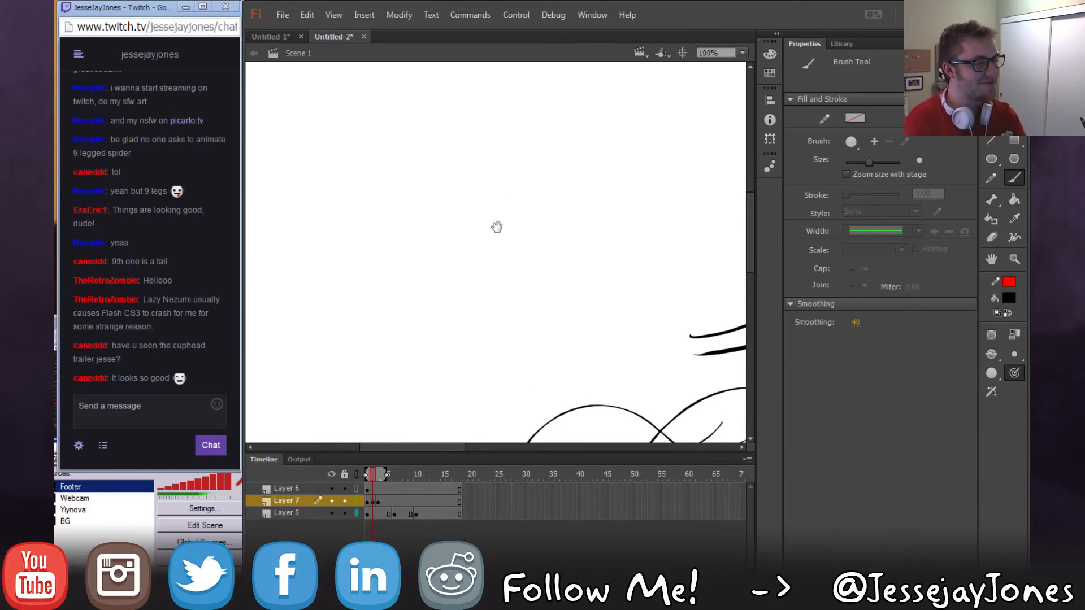
mouse_move(627, 281)
left_mouse_down()
mouse_move(614, 341)
mouse_move(606, 329)
left_mouse_up()
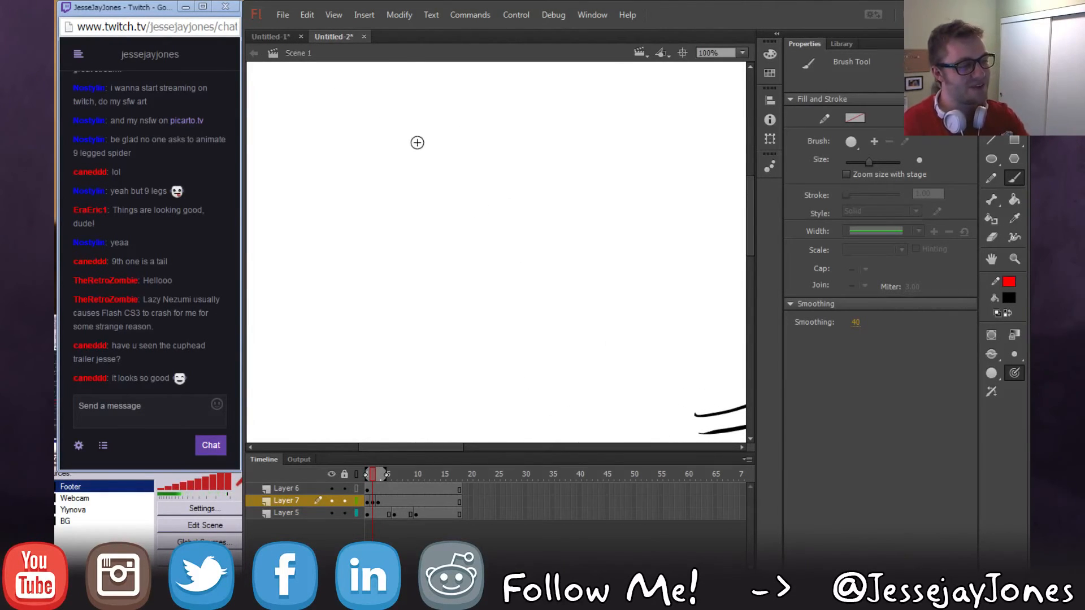
mouse_move(370, 99)
left_mouse_down()
mouse_move(419, 235)
mouse_move(341, 106)
mouse_move(351, 163)
mouse_move(421, 180)
mouse_move(395, 223)
mouse_move(344, 188)
left_mouse_up()
mouse_move(535, 106)
left_mouse_down()
mouse_move(498, 253)
mouse_move(507, 128)
left_mouse_up()
mouse_move(534, 216)
left_mouse_down()
mouse_move(539, 199)
mouse_move(519, 149)
left_mouse_up()
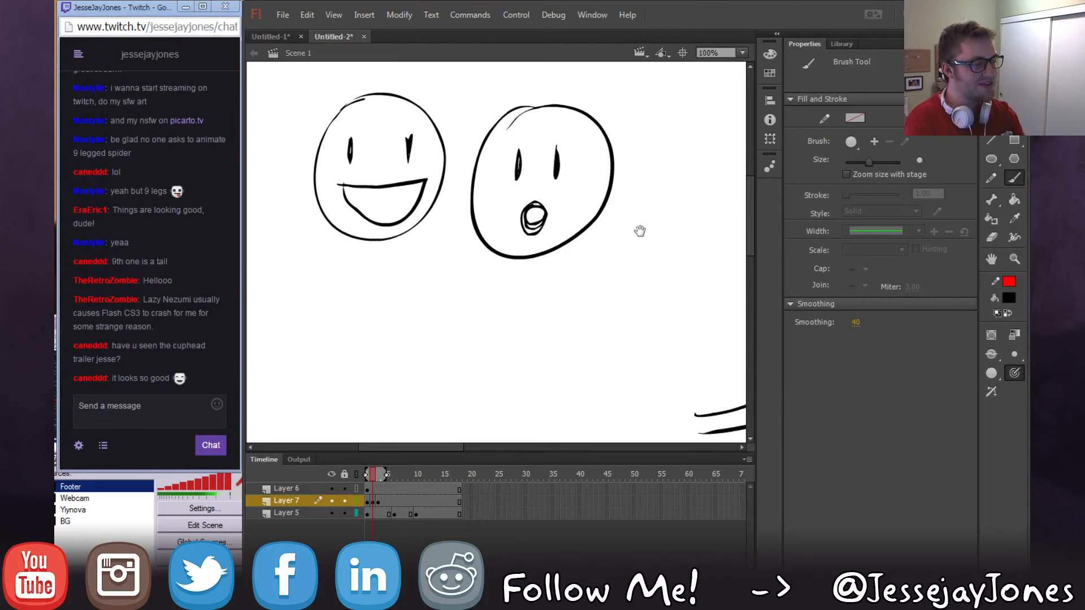
Paint a third round face with narrow eyes and a small open smile, to the right of the surprised face.
left_click_drag(640, 231, 548, 237)
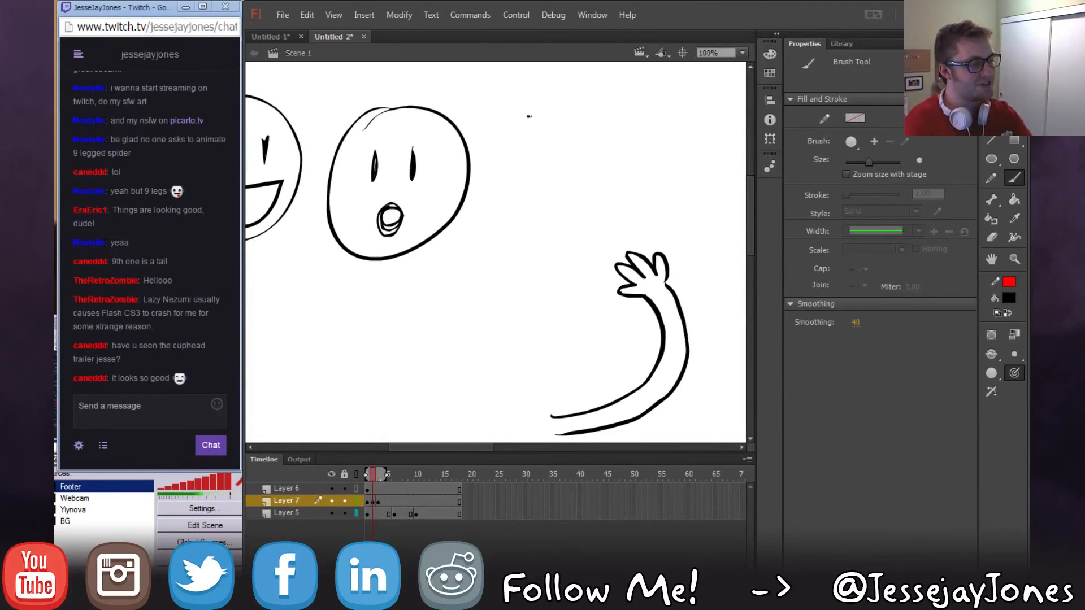
mouse_move(529, 116)
left_mouse_down()
mouse_move(517, 229)
mouse_move(611, 146)
mouse_move(524, 120)
left_mouse_up()
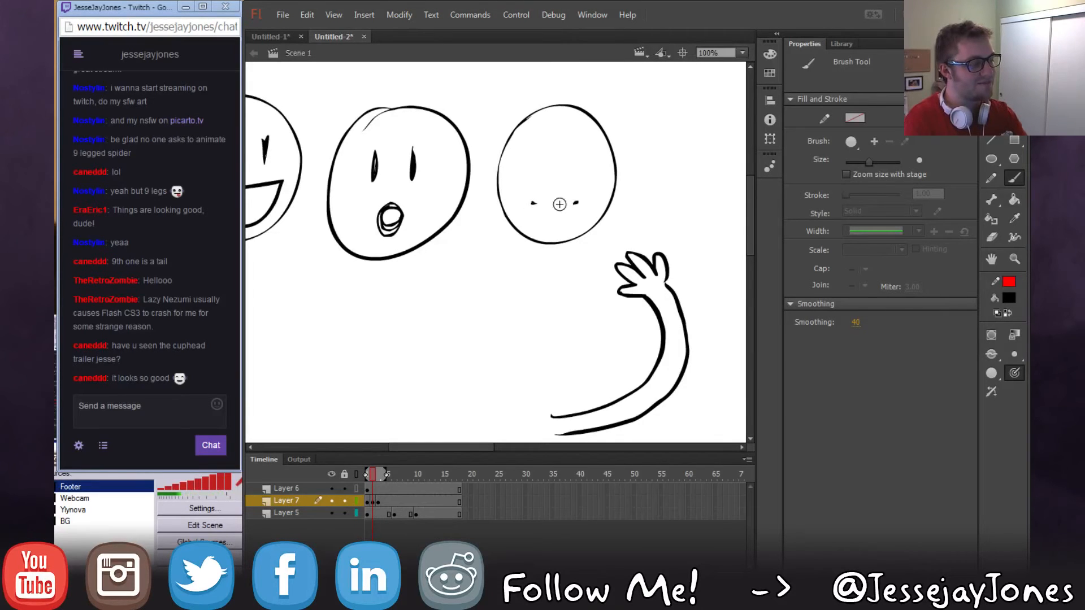
mouse_move(532, 202)
left_mouse_down()
mouse_move(562, 202)
mouse_move(556, 221)
mouse_move(576, 203)
left_mouse_up()
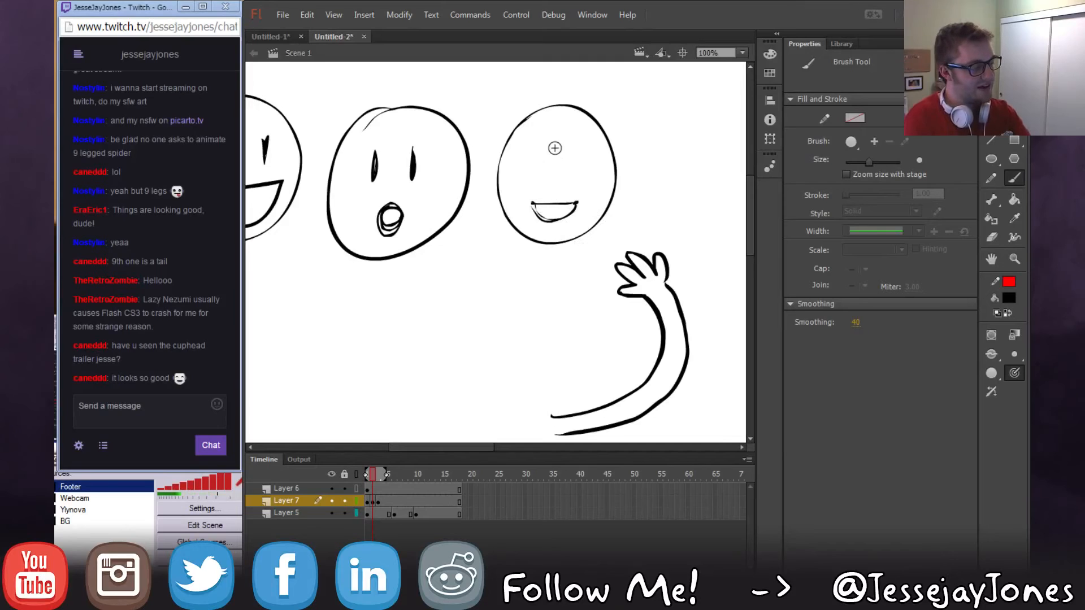
left_click_drag(538, 145, 539, 174)
left_click_drag(574, 142, 573, 167)
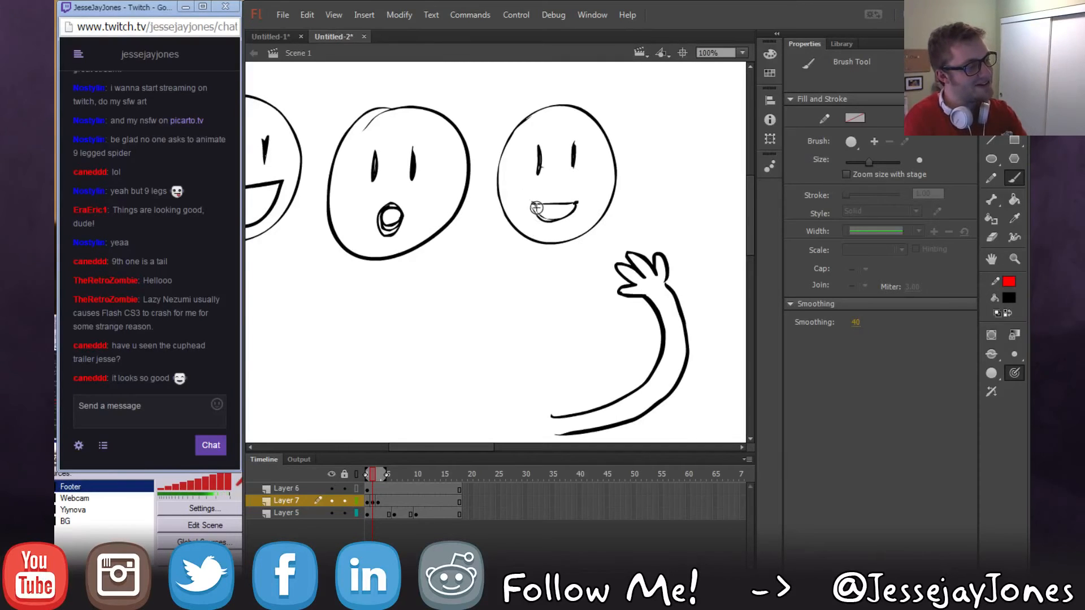
Add small curved arrows at both mouth corners of the third face to indicate the mouth's arcs.
mouse_move(532, 202)
left_mouse_down()
mouse_move(540, 212)
mouse_move(571, 208)
left_mouse_up()
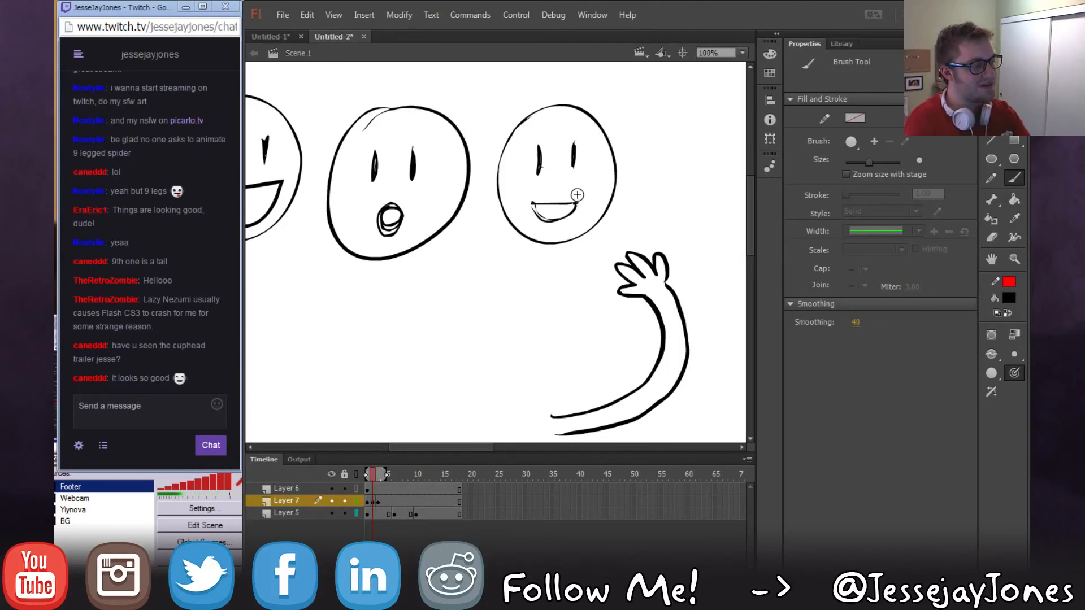
mouse_move(576, 187)
left_mouse_down()
mouse_move(589, 210)
mouse_move(585, 193)
left_mouse_up()
left_click_drag(523, 211, 534, 188)
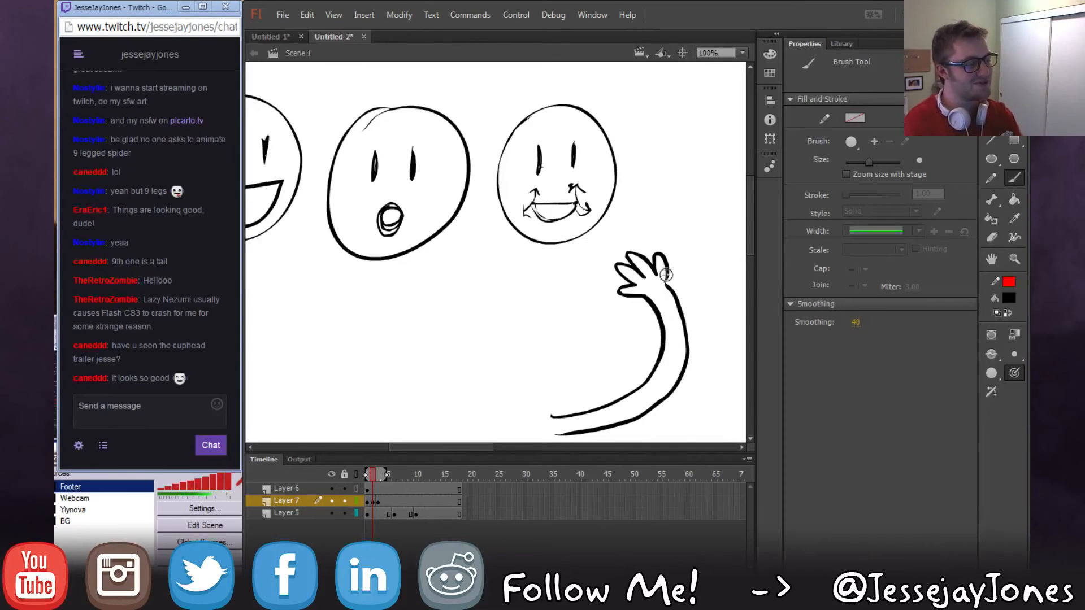
Paint a small tilted head below the surprised face, looking up to the right, with construction lines, eyes, nose and smile.
scroll(564, 280, "left", 2)
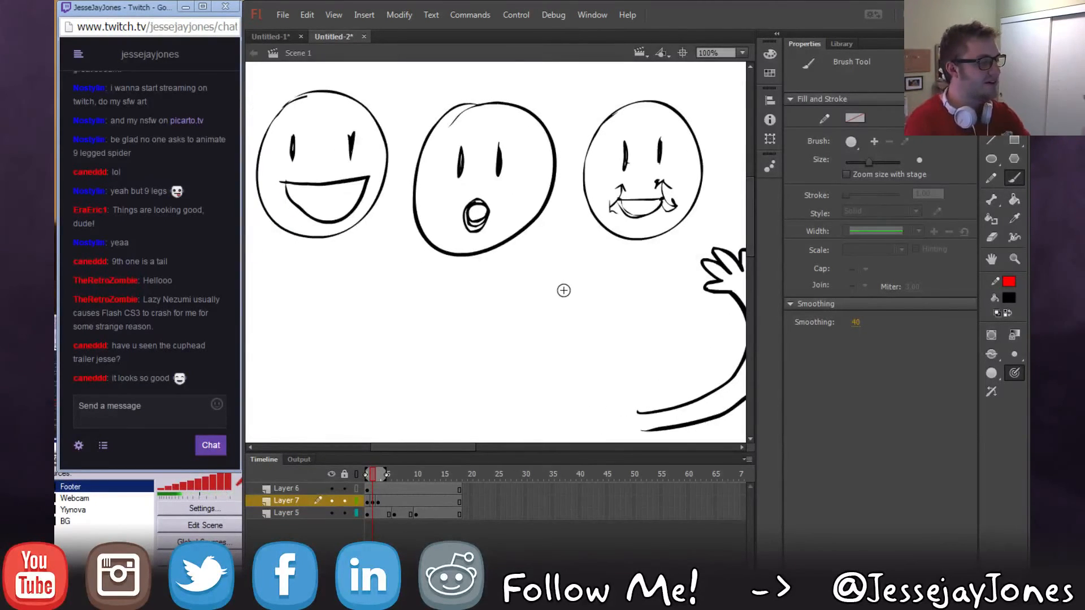
scroll(458, 334, "down", 2)
scroll(457, 334, "left", 2)
mouse_move(542, 223)
left_mouse_down()
mouse_move(501, 304)
mouse_move(545, 214)
mouse_move(563, 274)
mouse_move(577, 247)
mouse_move(549, 252)
left_mouse_up()
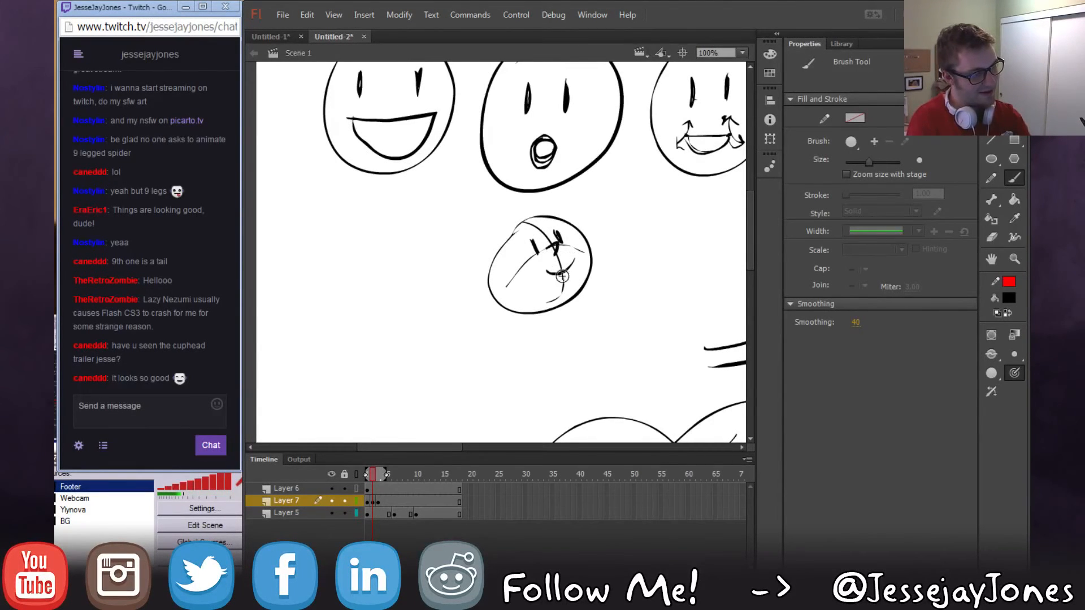
Paint a second small head at the lower left, looking down to the left, with construction lines, eyes, nose and smile.
mouse_move(389, 293)
left_mouse_down()
mouse_move(379, 397)
mouse_move(390, 295)
mouse_move(370, 389)
mouse_move(367, 373)
mouse_move(441, 338)
left_mouse_up()
left_click_drag(375, 360, 376, 374)
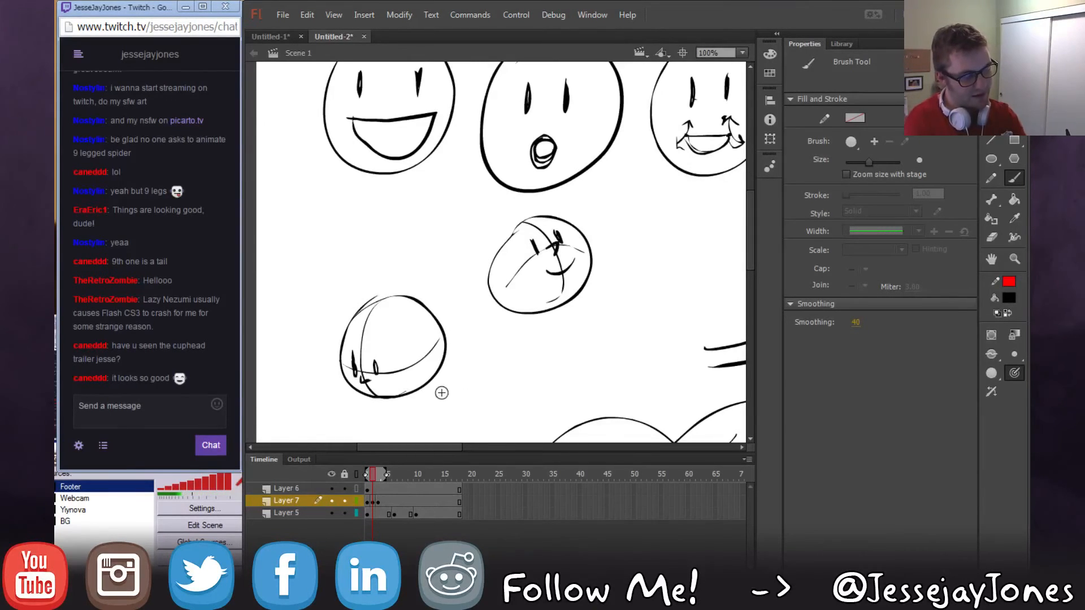
left_click_drag(377, 390, 399, 371)
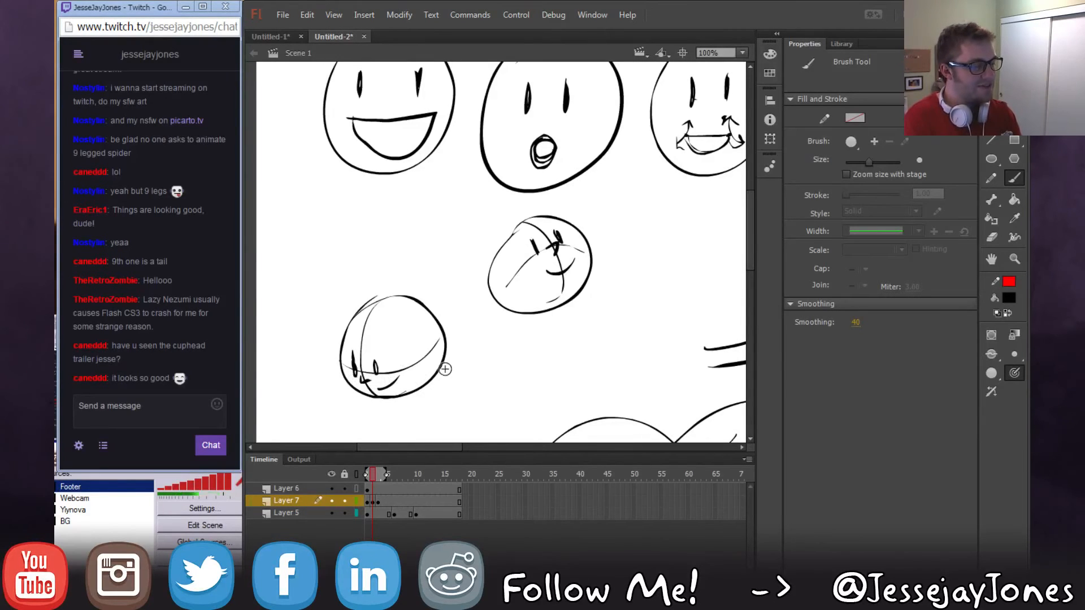
Swap the fill colour to red and paint arcs connecting the eyes, nose and mouth of the two small heads.
left_click(1007, 313)
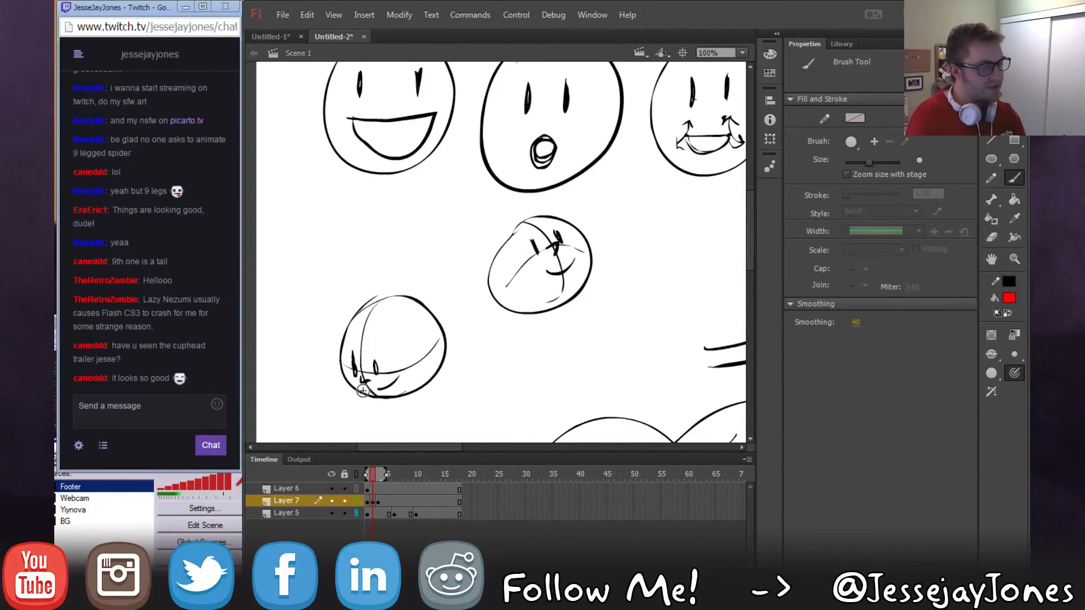
mouse_move(447, 385)
left_mouse_down()
mouse_move(559, 288)
mouse_move(481, 376)
mouse_move(376, 392)
mouse_move(415, 391)
mouse_move(560, 267)
mouse_move(534, 344)
mouse_move(374, 403)
mouse_move(558, 302)
left_mouse_up()
mouse_move(535, 245)
left_mouse_down()
mouse_move(542, 272)
mouse_move(462, 361)
mouse_move(346, 377)
left_mouse_up()
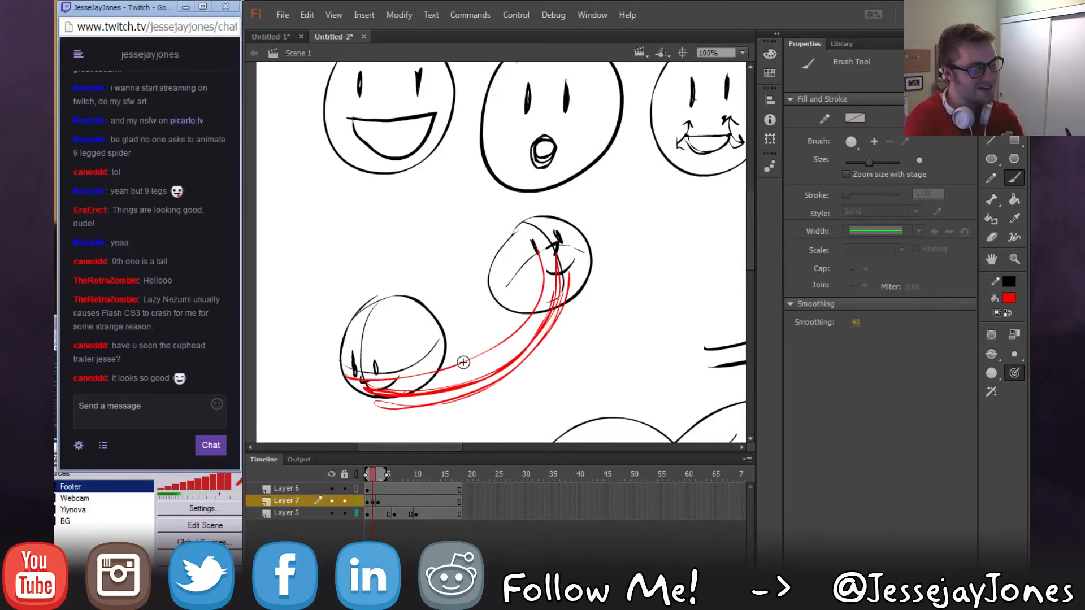
left_click_drag(560, 246, 377, 384)
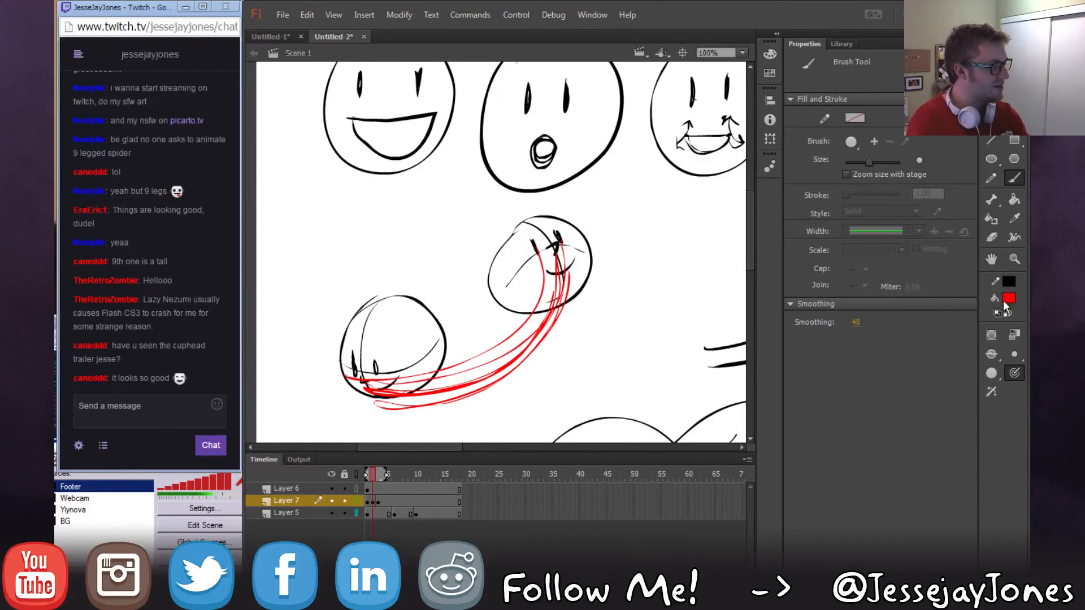
Swap the fill back to black and paint a middle head between the two small heads, plus curves linking the heads' crowns.
left_click(1006, 315)
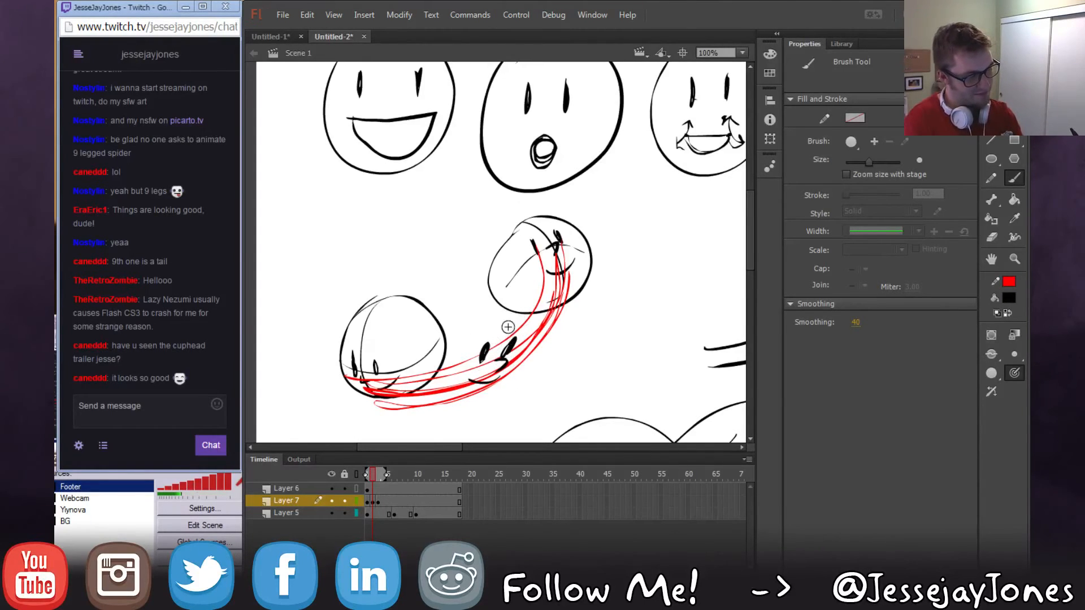
mouse_move(533, 322)
left_mouse_down()
mouse_move(433, 370)
mouse_move(446, 382)
left_mouse_up()
mouse_move(444, 318)
left_mouse_down()
mouse_move(528, 323)
mouse_move(502, 387)
left_mouse_up()
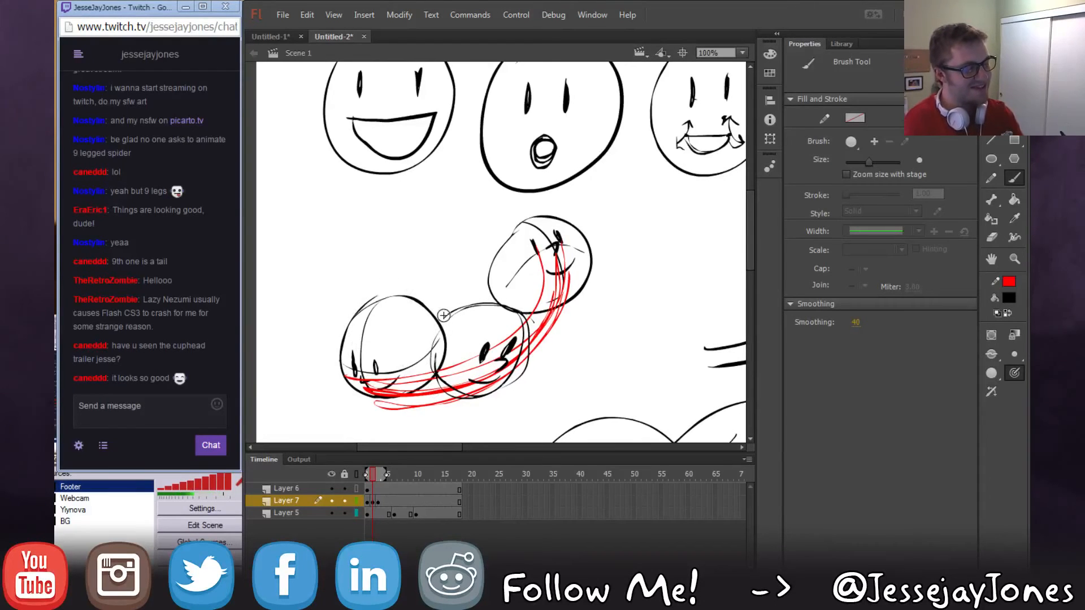
mouse_move(387, 326)
left_mouse_down()
mouse_move(517, 256)
mouse_move(470, 328)
mouse_move(399, 335)
left_mouse_up()
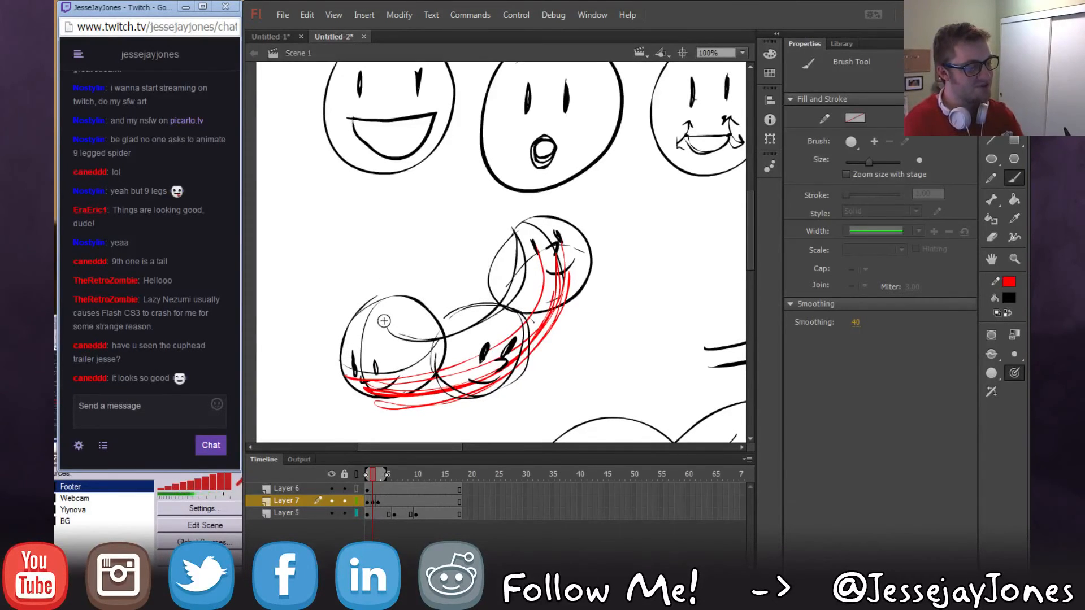
left_click_drag(513, 231, 521, 236)
Delete Layer 7 with the face and head sketches and return to the arm drawing.
key("space")
left_click_drag(664, 325, 556, 256)
mouse_move(680, 317)
left_mouse_down()
mouse_move(598, 289)
mouse_move(503, 282)
left_mouse_up()
mouse_move(557, 330)
left_mouse_down()
mouse_move(603, 310)
mouse_move(538, 340)
left_mouse_up()
left_click(278, 559)
key("space")
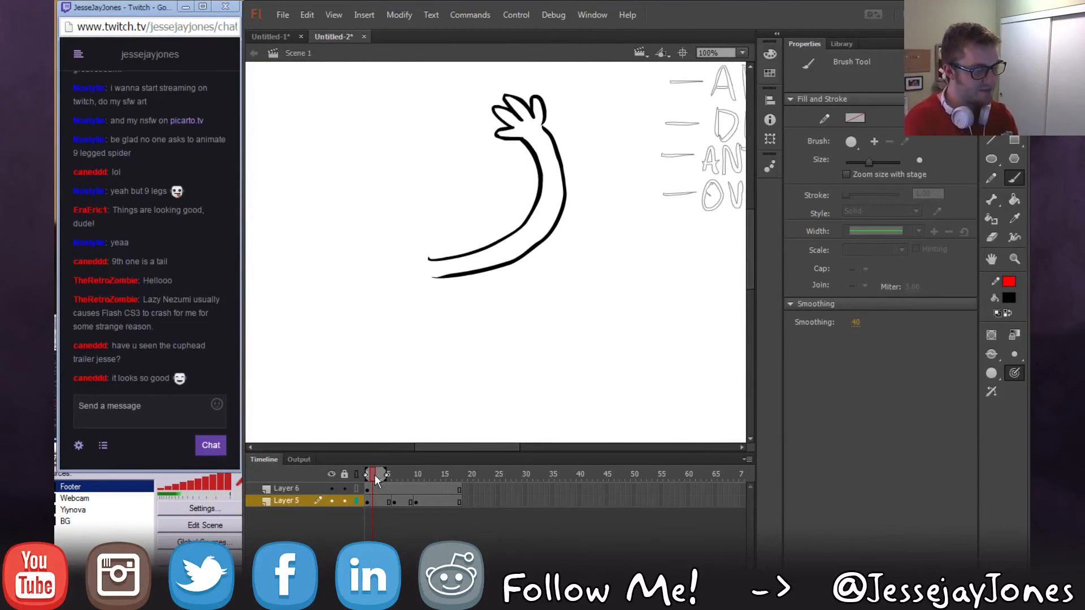
Extend the onion skin range across the neighbouring arm poses and delete the arm drawing on frame 6 of Layer 5.
mouse_move(374, 475)
left_mouse_down()
mouse_move(416, 489)
mouse_move(385, 480)
left_mouse_up()
left_click(389, 501)
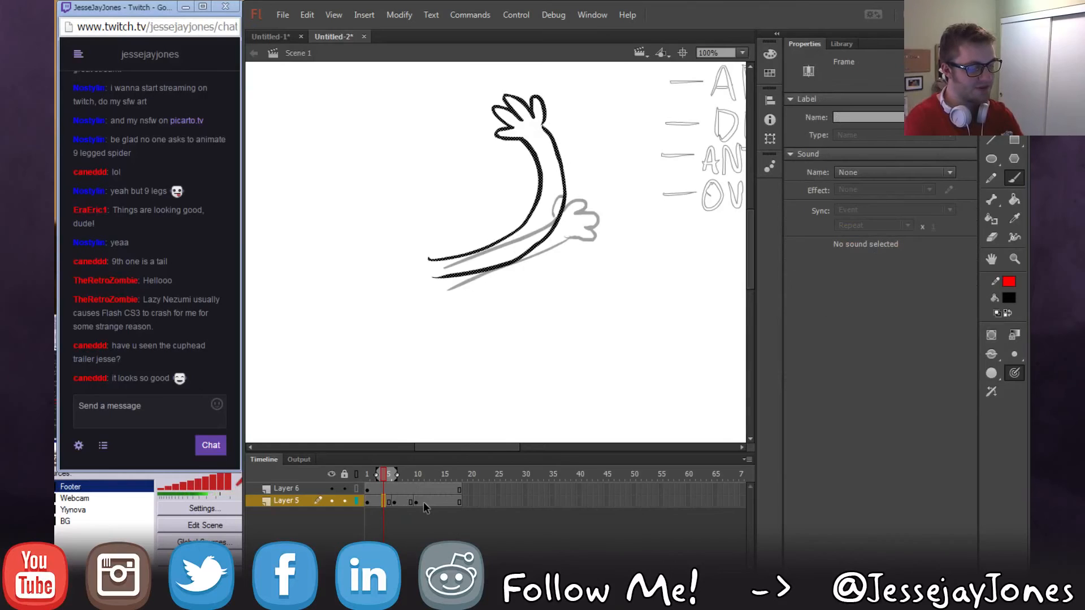
left_click(419, 501)
left_click(393, 501)
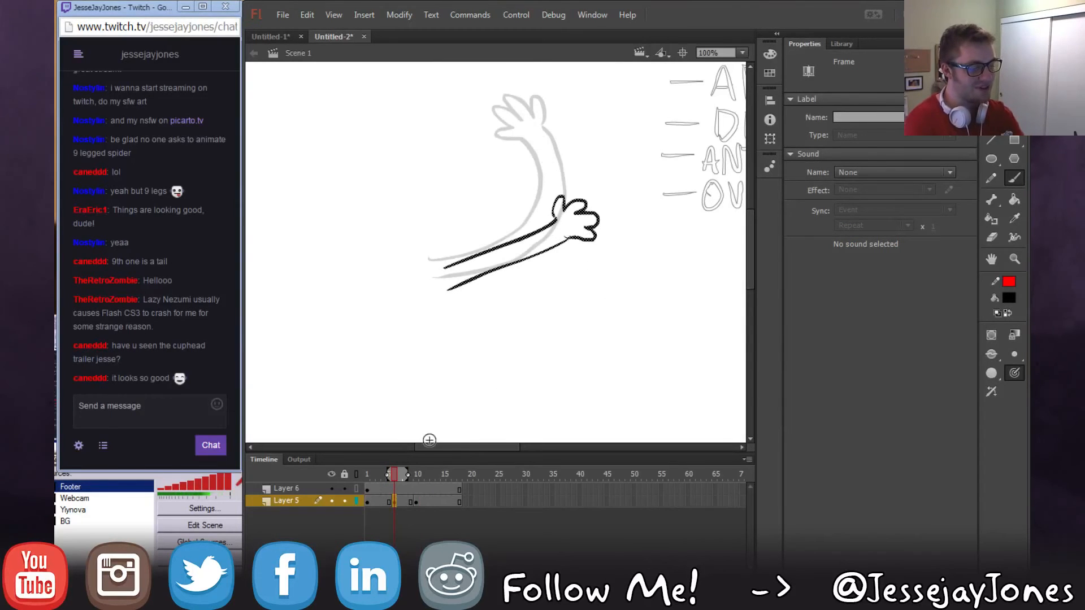
left_click_drag(412, 476, 431, 481)
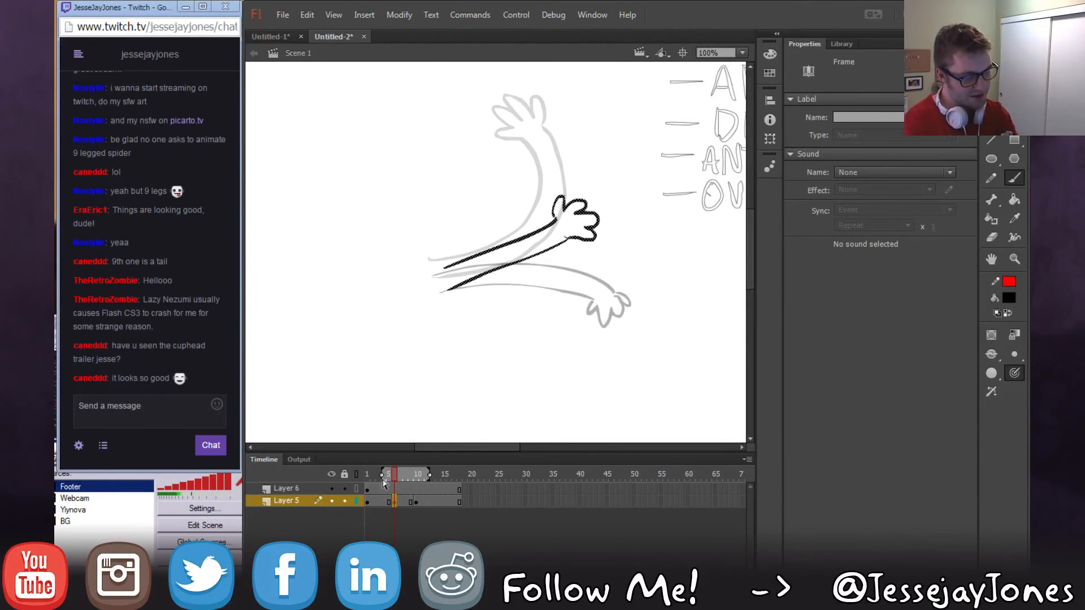
key("Delete")
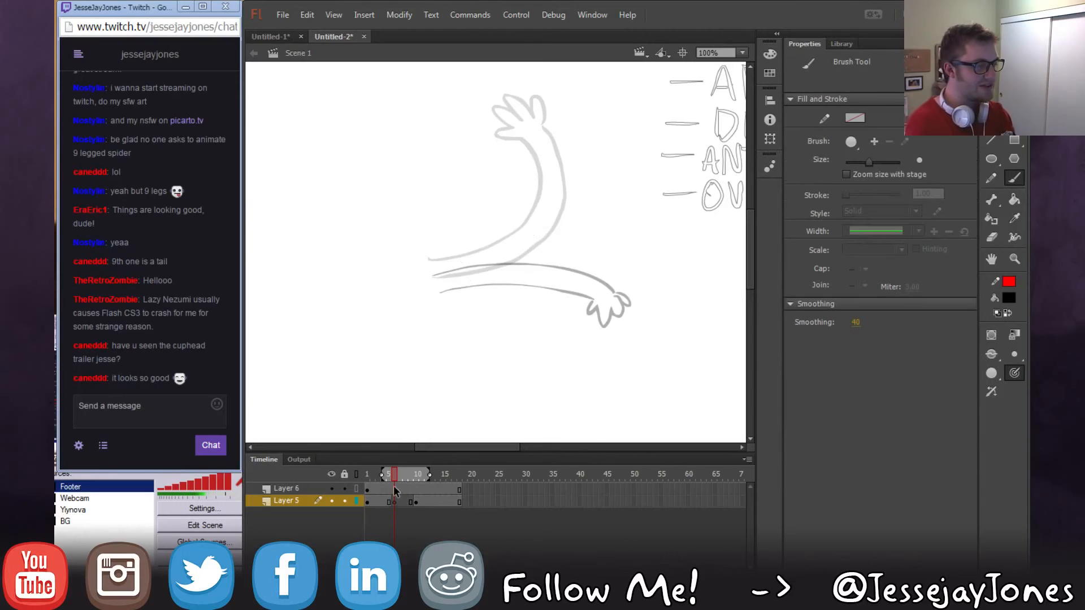
Paint a wide guide arc on frame 6 from the raised hand to the lowered hand, redoing the first attempt.
mouse_move(525, 107)
left_mouse_down()
mouse_move(631, 214)
mouse_move(622, 308)
left_mouse_up()
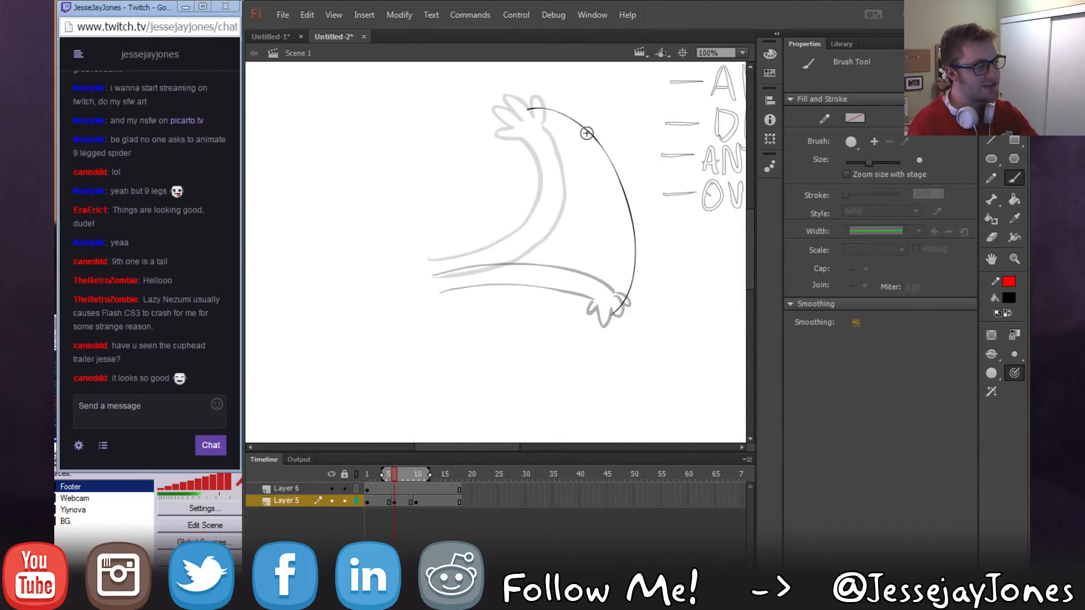
key("ctrl+z")
mouse_move(528, 107)
left_mouse_down()
mouse_move(552, 107)
mouse_move(633, 168)
mouse_move(615, 295)
left_mouse_up()
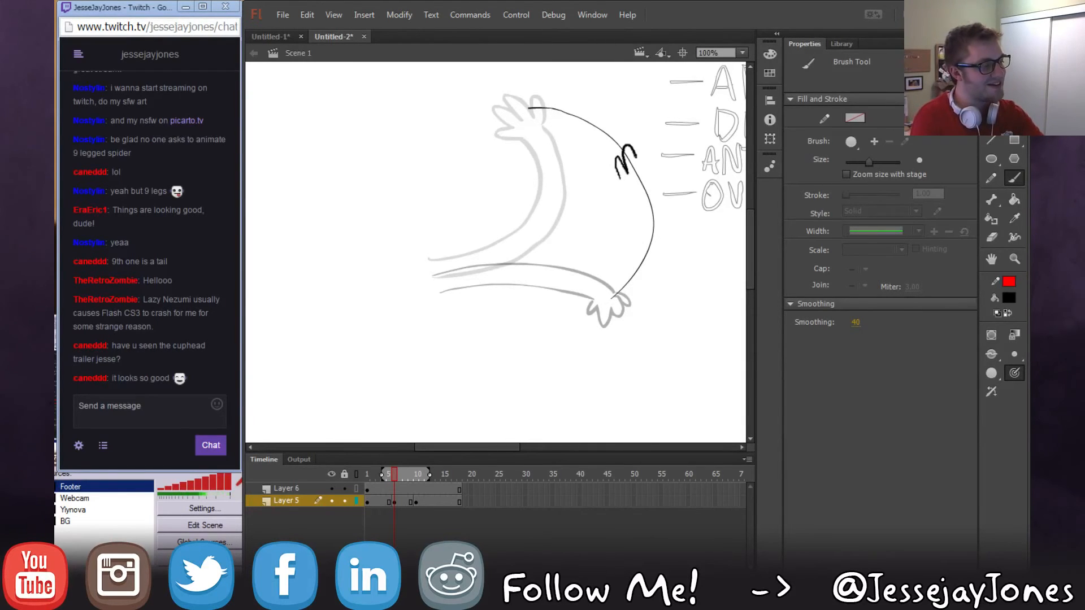
Paint the in-between arm on frame 6 reaching out to the arc, with the hand bent upward to show drag.
left_click_drag(652, 169, 655, 206)
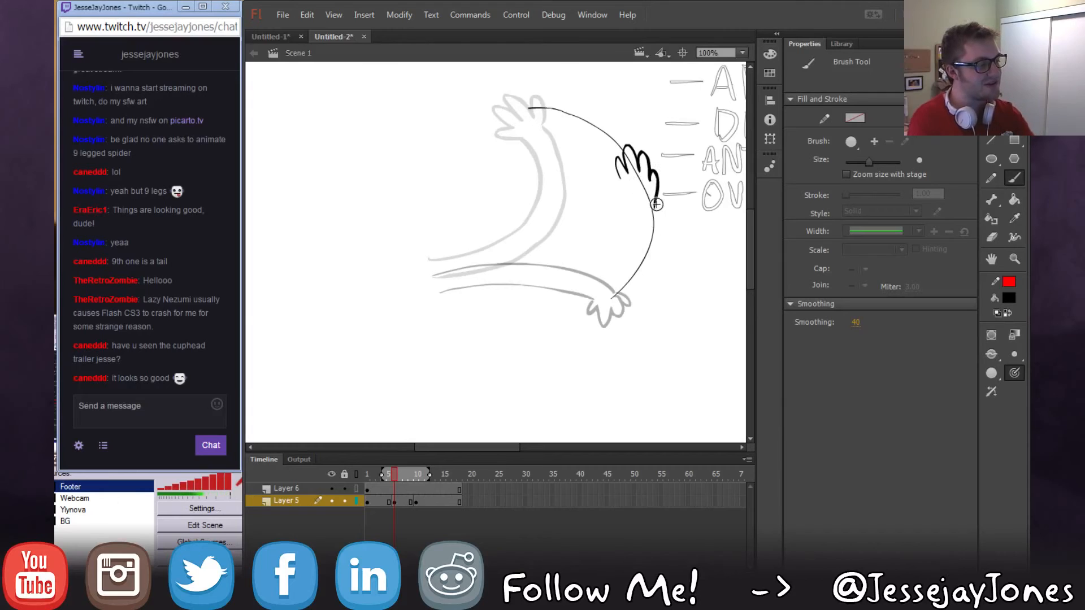
left_click_drag(445, 284, 657, 203)
left_click_drag(441, 270, 645, 212)
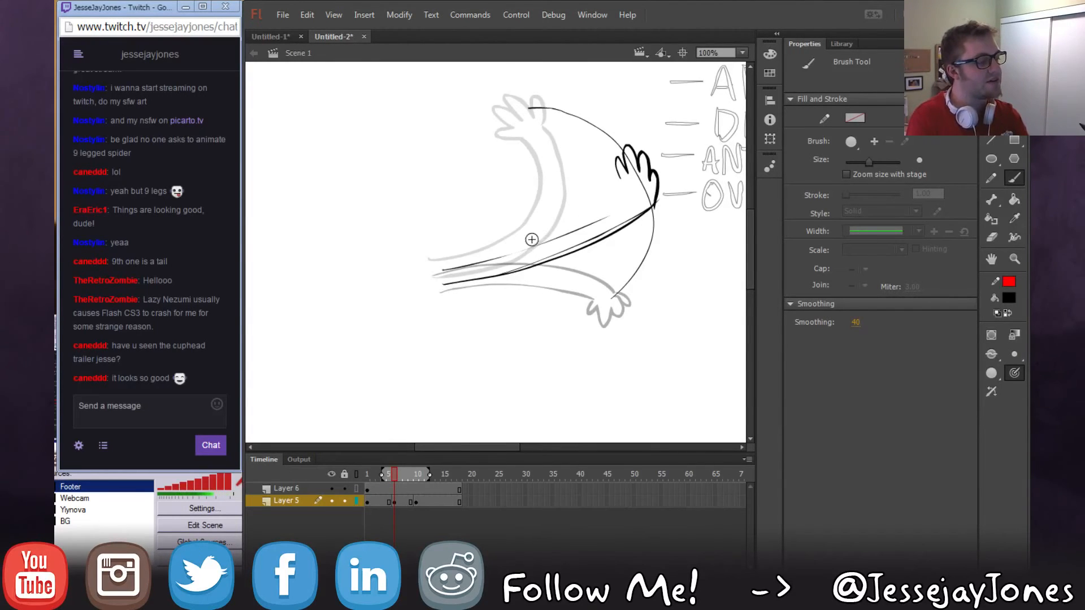
left_click_drag(530, 242, 626, 197)
left_click_drag(454, 268, 630, 199)
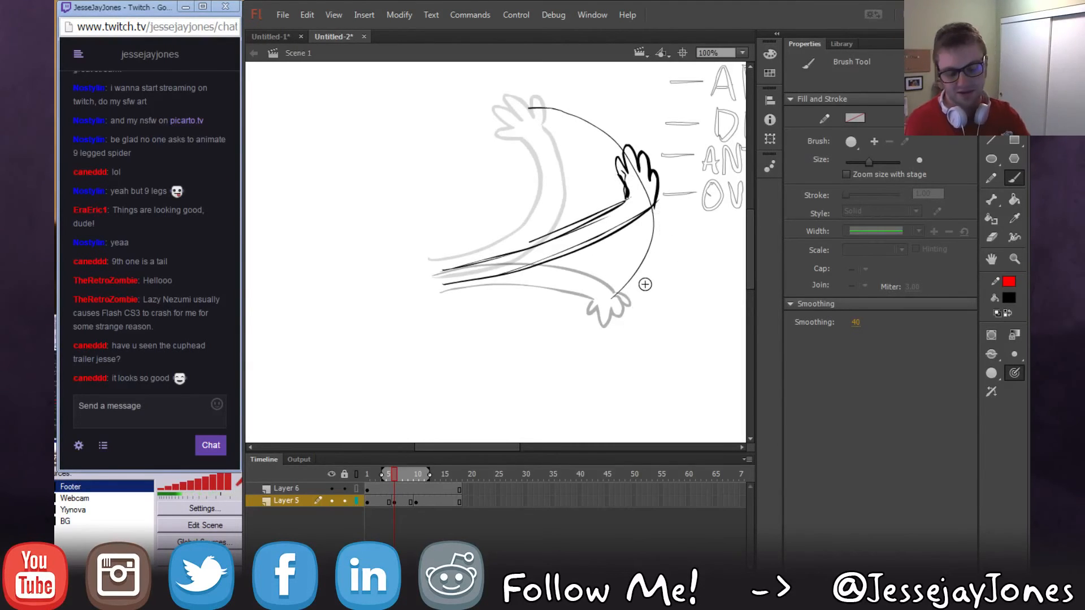
Erase the guide arc around the new frame 6 hand.
key("e")
left_click_drag(656, 210, 646, 246)
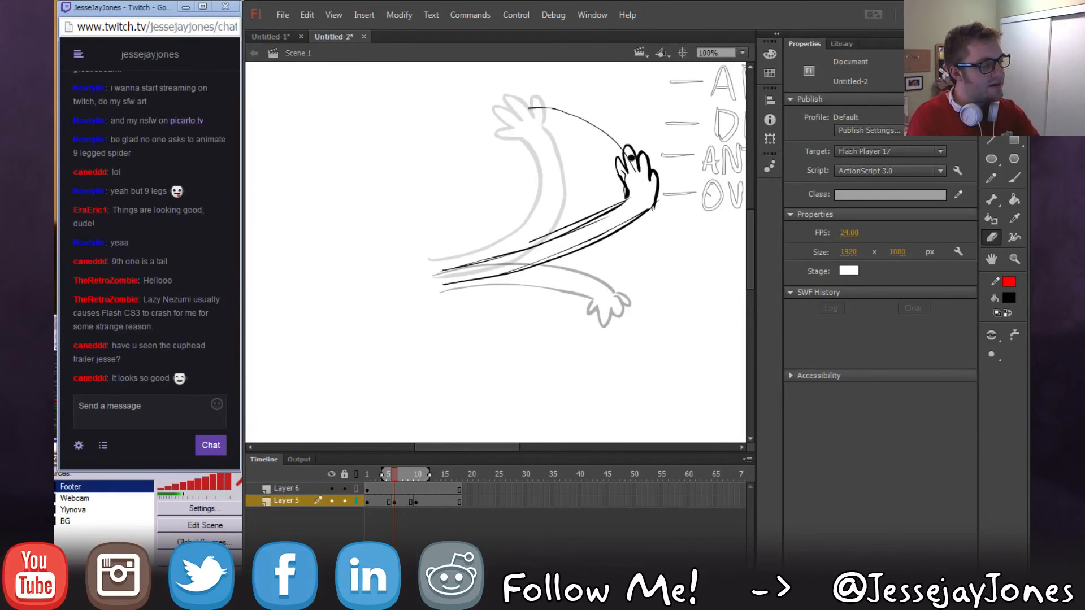
left_click_drag(664, 223, 559, 251)
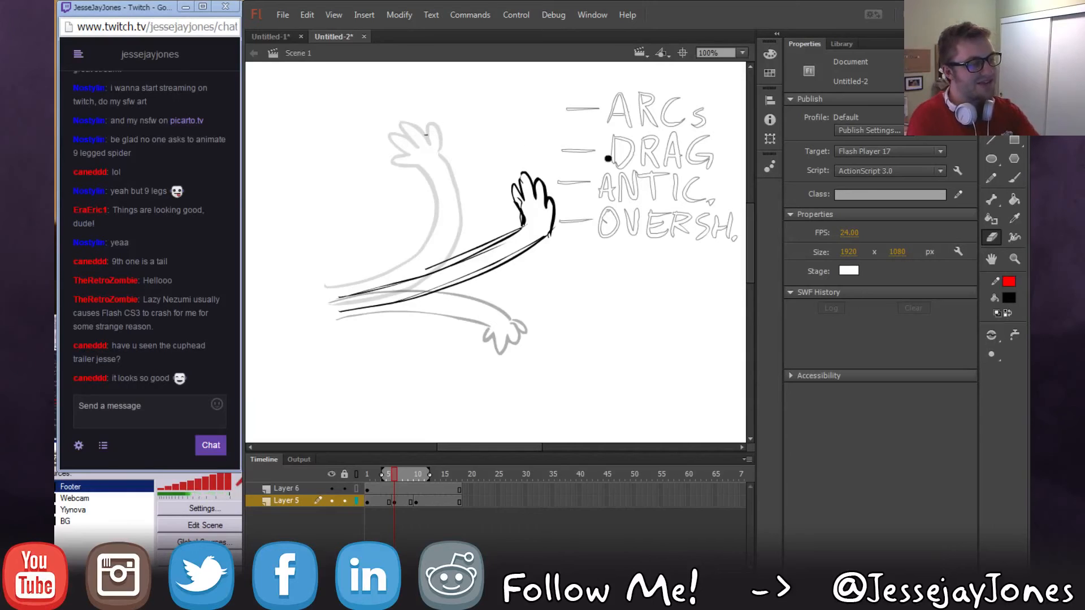
Paint temporary direction arrows below the frame 6 forearm and at its fingertips, and undo them.
left_click(1014, 178)
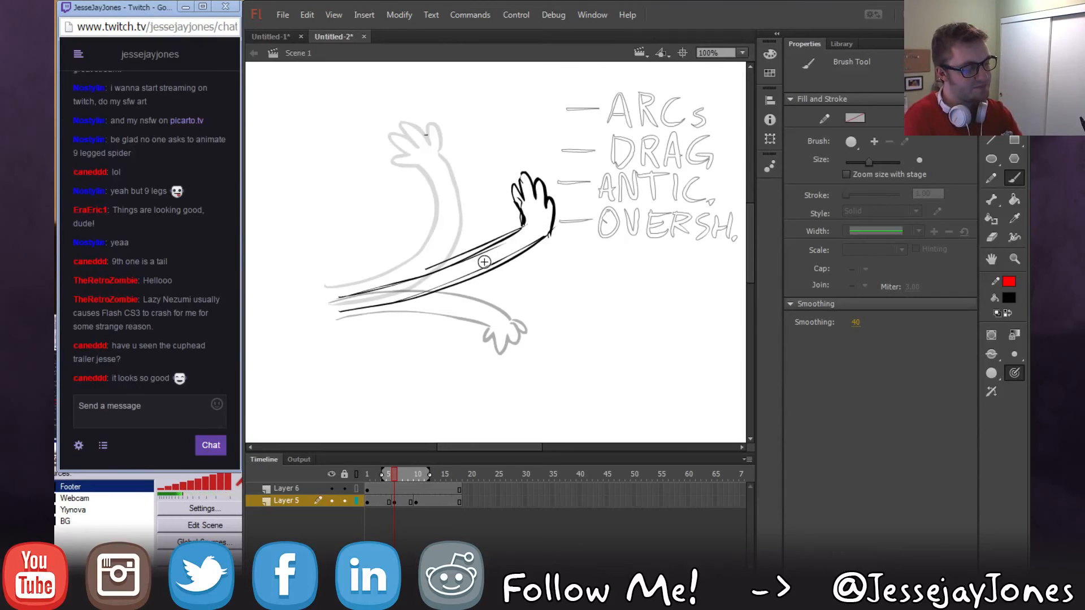
mouse_move(485, 262)
left_mouse_down()
mouse_move(494, 291)
mouse_move(480, 288)
mouse_move(503, 277)
left_mouse_up()
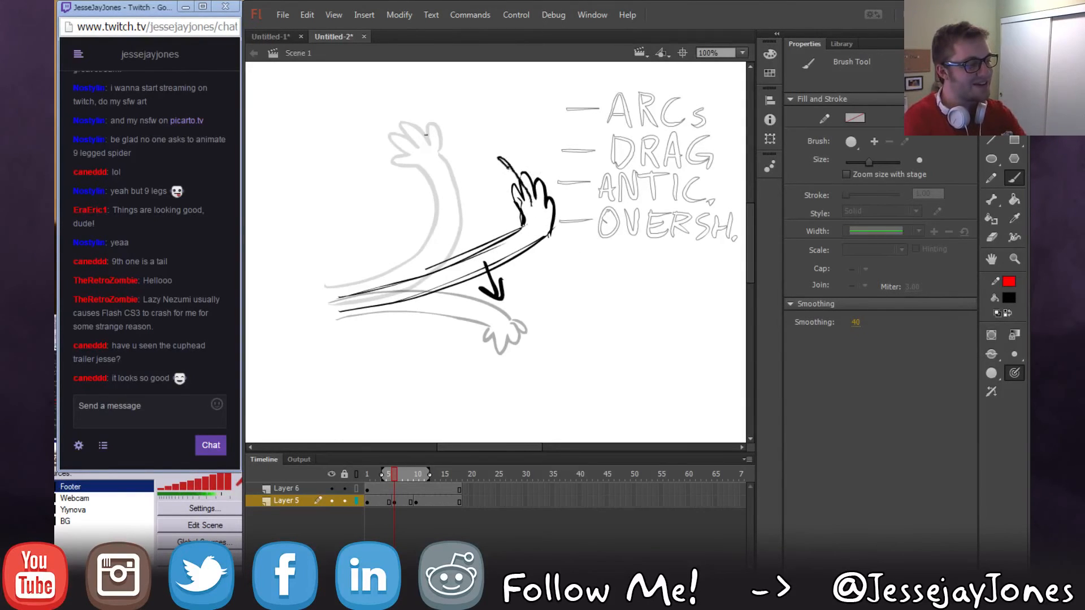
left_click_drag(498, 158, 523, 163)
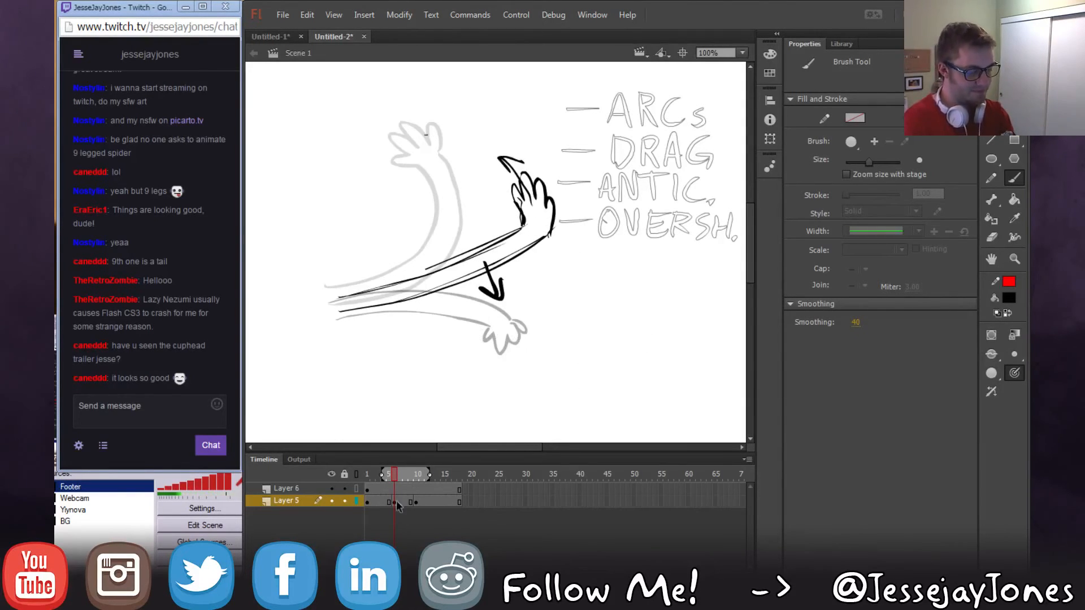
left_click_drag(392, 475, 367, 484)
key("ctrl+z")
key("ctrl+z")
key("ctrl+z")
key("ctrl+z")
Insert a blank keyframe at frame 3 of Layer 5.
left_click(374, 504)
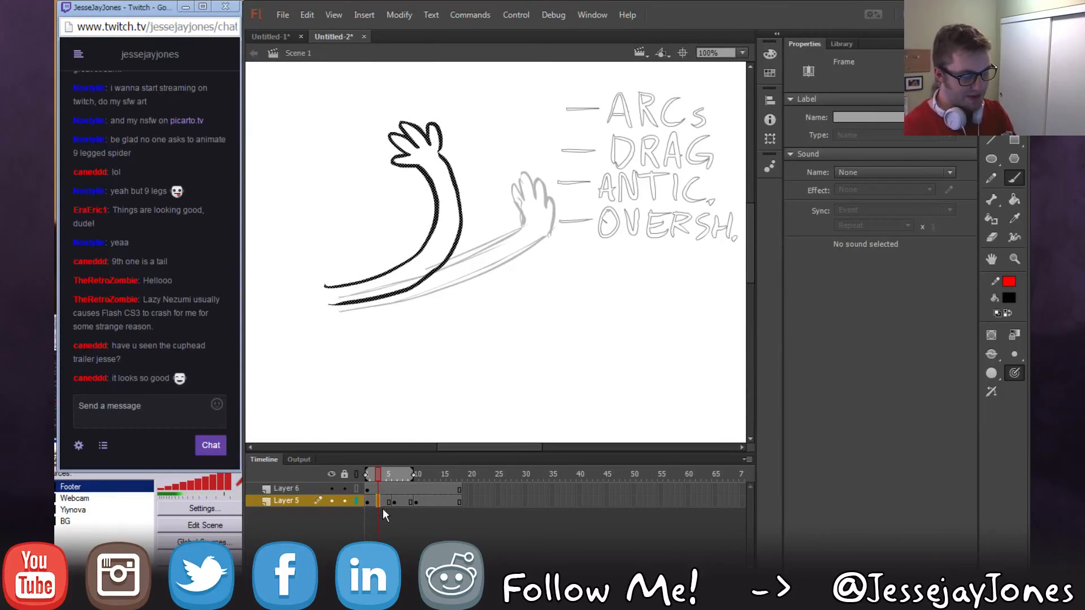
key("F7")
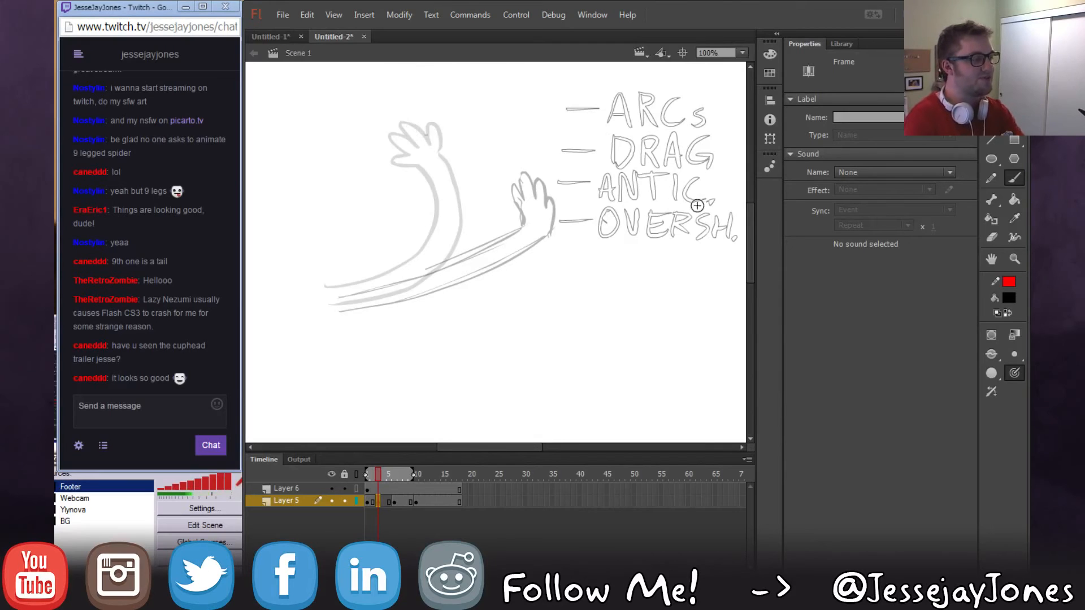
Paint a small standing stick figure with a smiling face below the arm on frame 3.
key("space")
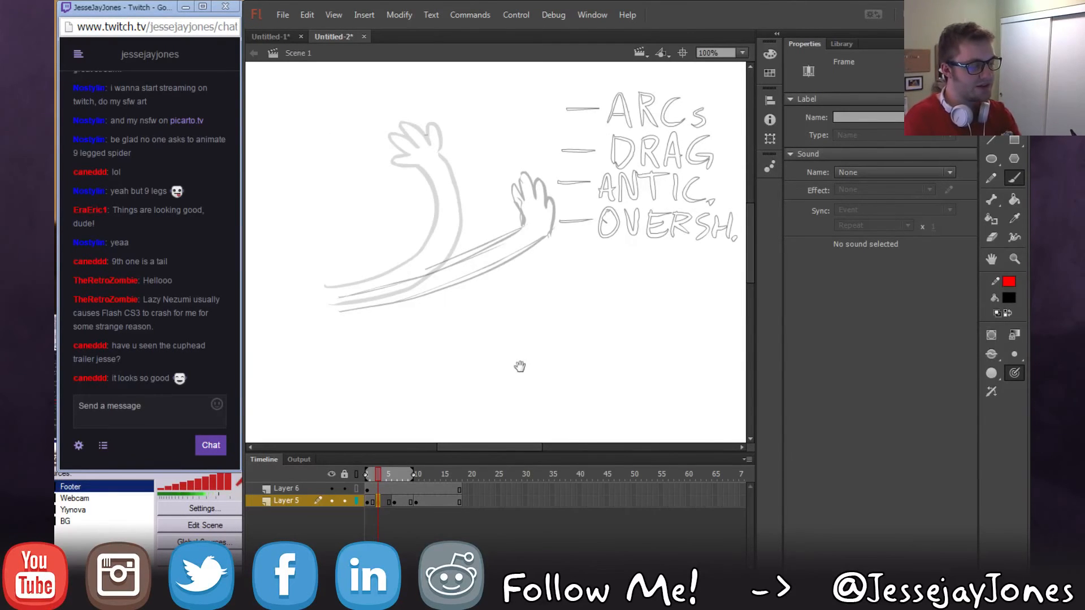
left_click_drag(520, 368, 565, 336)
mouse_move(404, 320)
left_mouse_down()
mouse_move(414, 360)
mouse_move(402, 320)
mouse_move(405, 336)
left_mouse_up()
left_click_drag(416, 328, 417, 335)
key("space")
mouse_move(411, 395)
left_mouse_down()
mouse_move(434, 372)
mouse_move(427, 327)
mouse_move(428, 357)
mouse_move(452, 343)
mouse_move(461, 381)
left_mouse_up()
Try skewing the whole stick figure backwards as an anticipation lean, undo it and delete the figure.
key("v")
left_click_drag(390, 253, 551, 403)
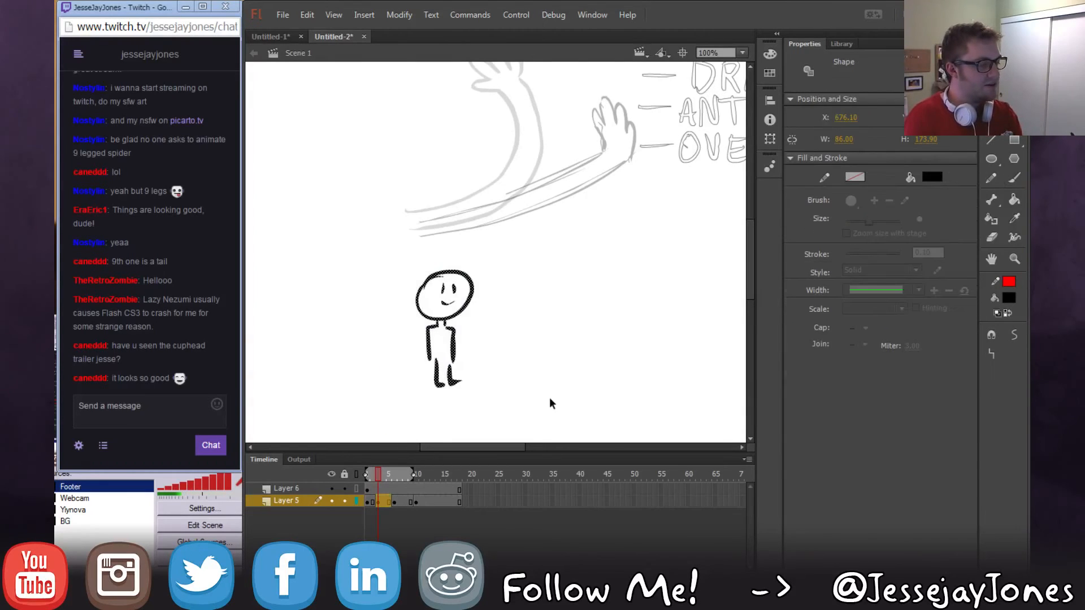
left_click_drag(475, 315, 526, 315)
key("q")
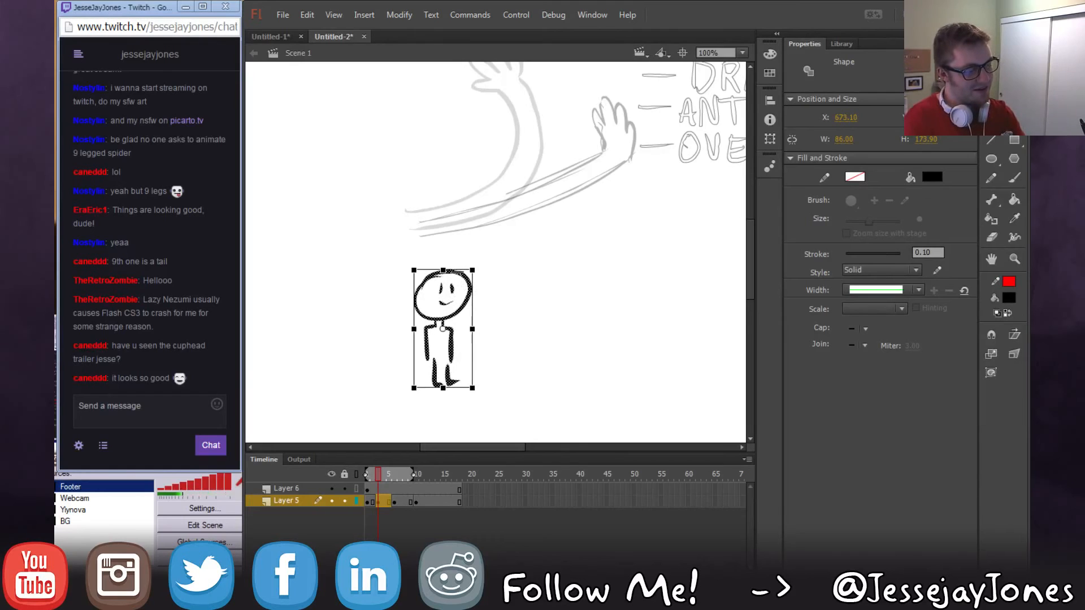
left_click_drag(458, 271, 450, 270)
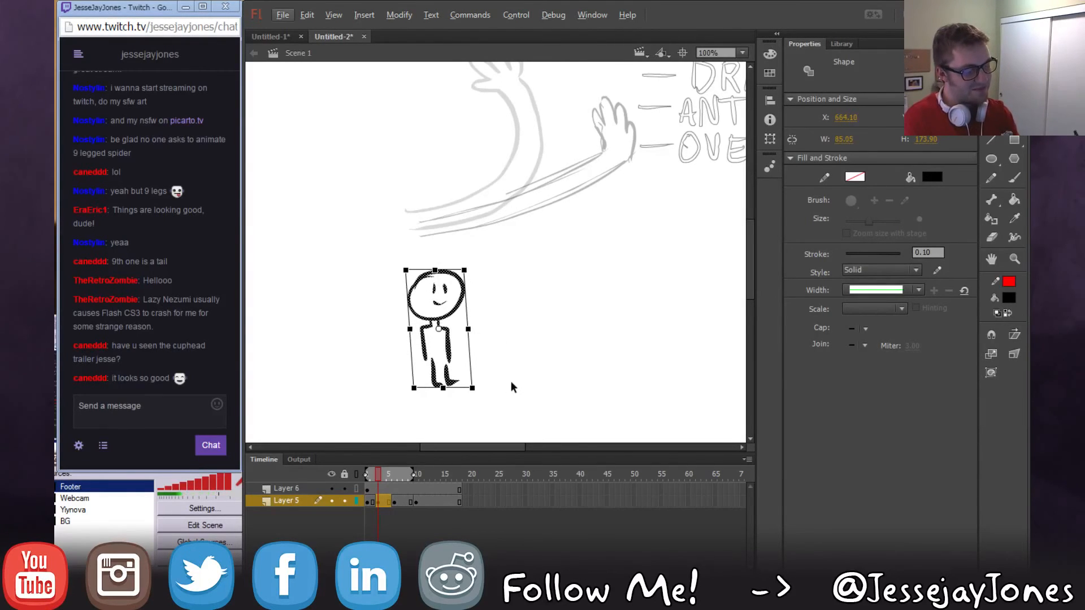
key("ctrl+z")
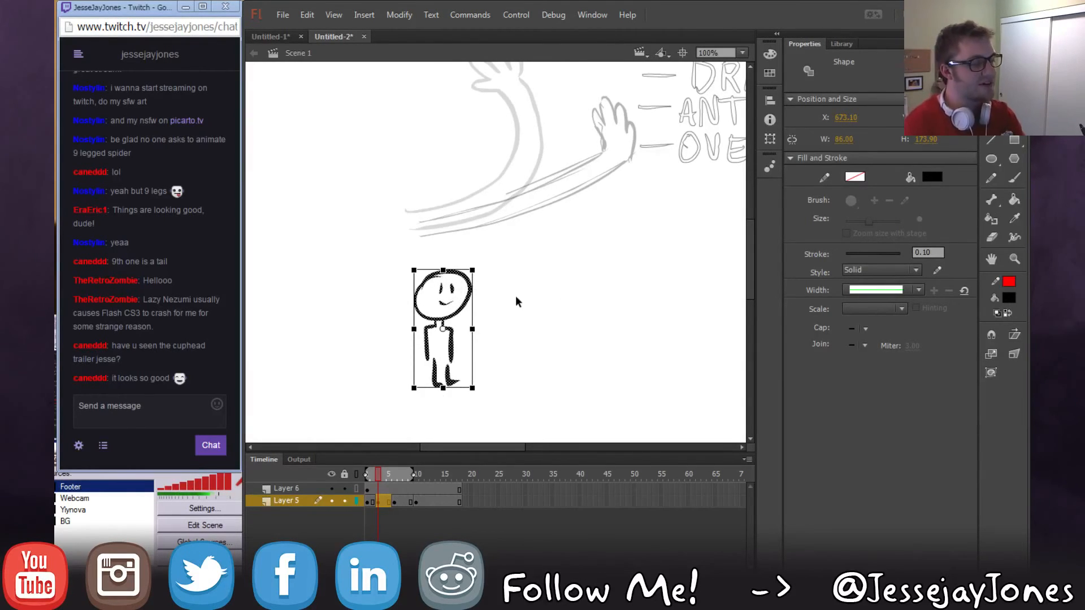
key("Delete")
Paint an anticipation pose on frame 3 with the arm and hand bent slightly further back than in the first pose.
left_click(379, 503)
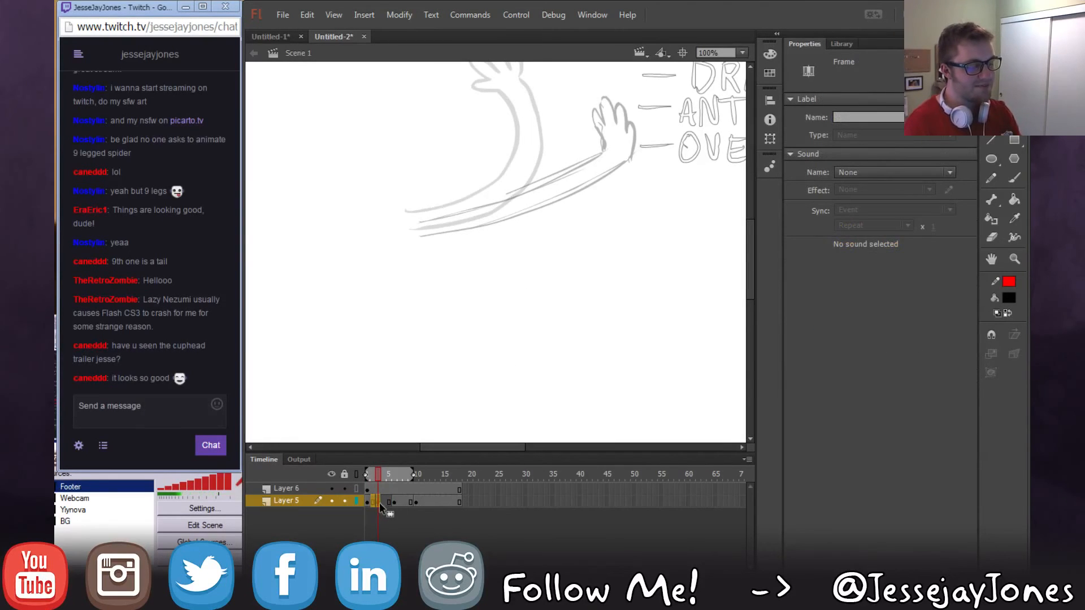
left_click_drag(622, 239, 530, 340)
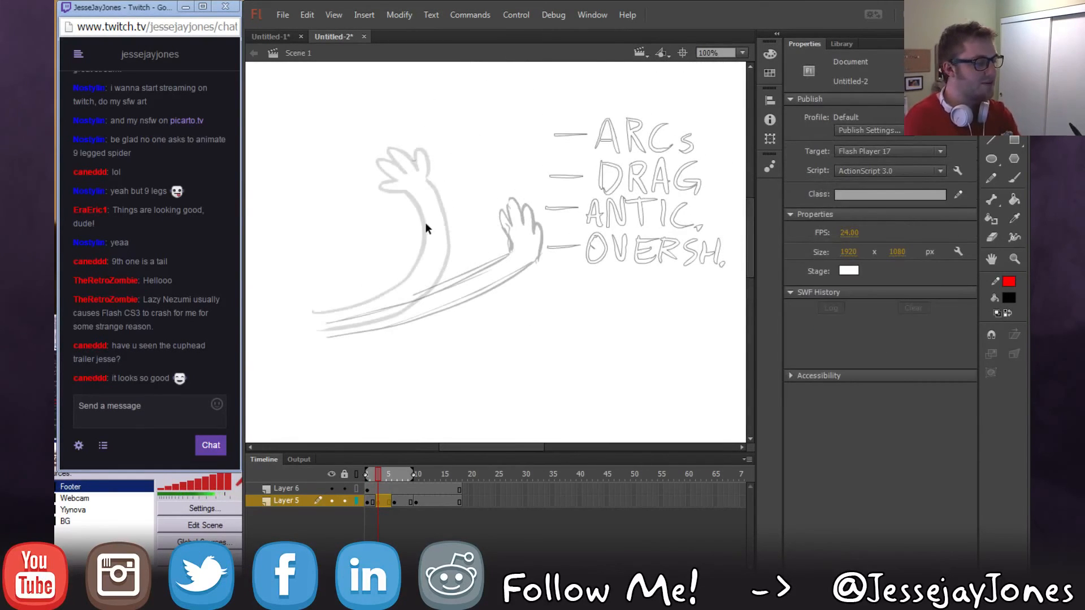
key("b")
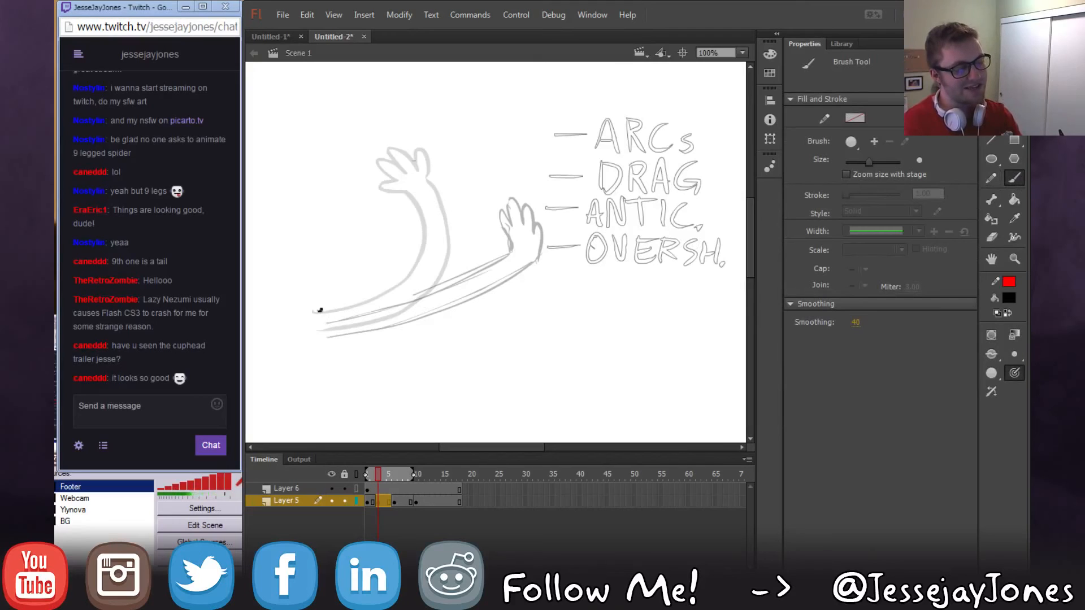
mouse_move(394, 278)
left_mouse_down()
mouse_move(410, 246)
mouse_move(396, 200)
left_mouse_up()
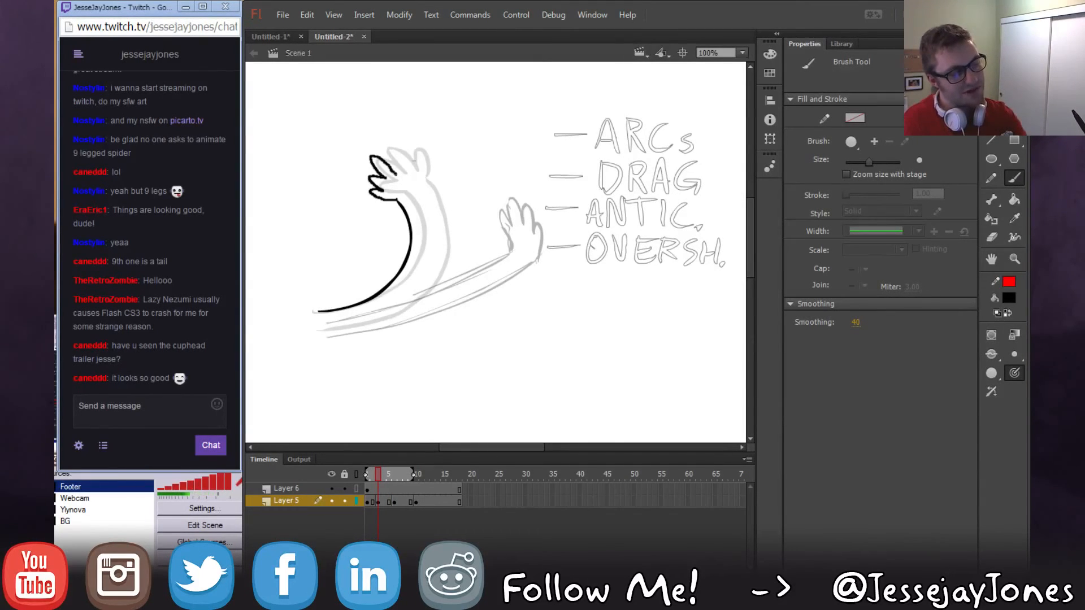
left_click_drag(396, 174, 397, 174)
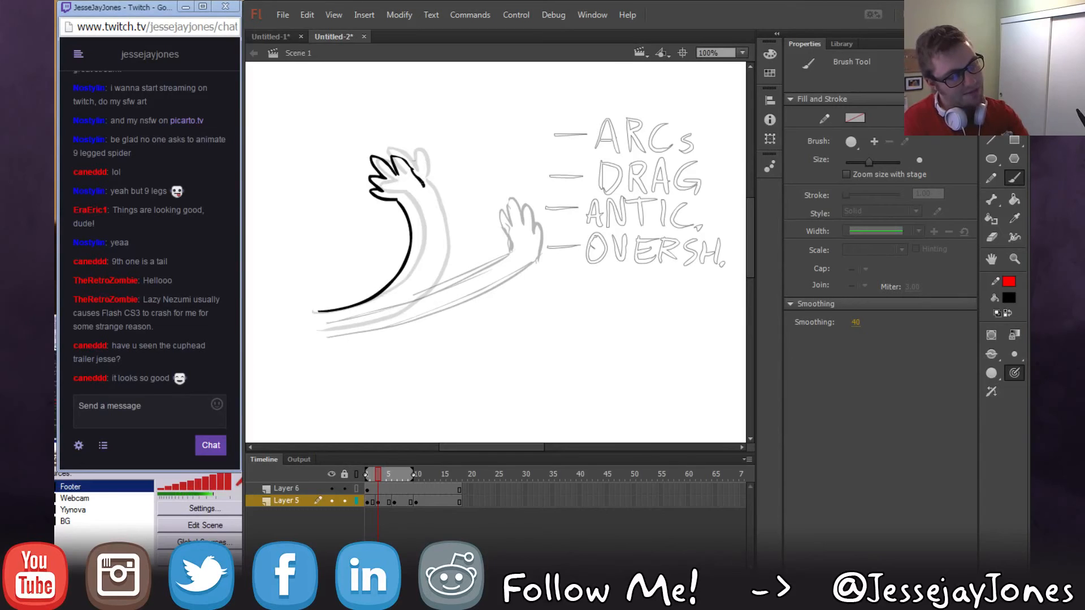
key("ctrl+z")
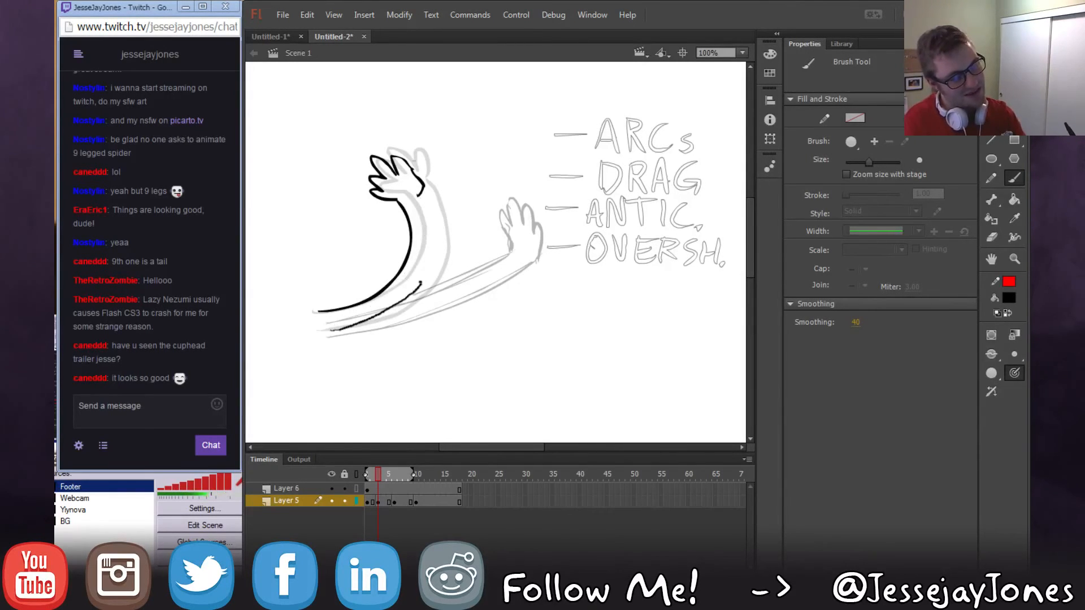
left_click_drag(422, 281, 423, 195)
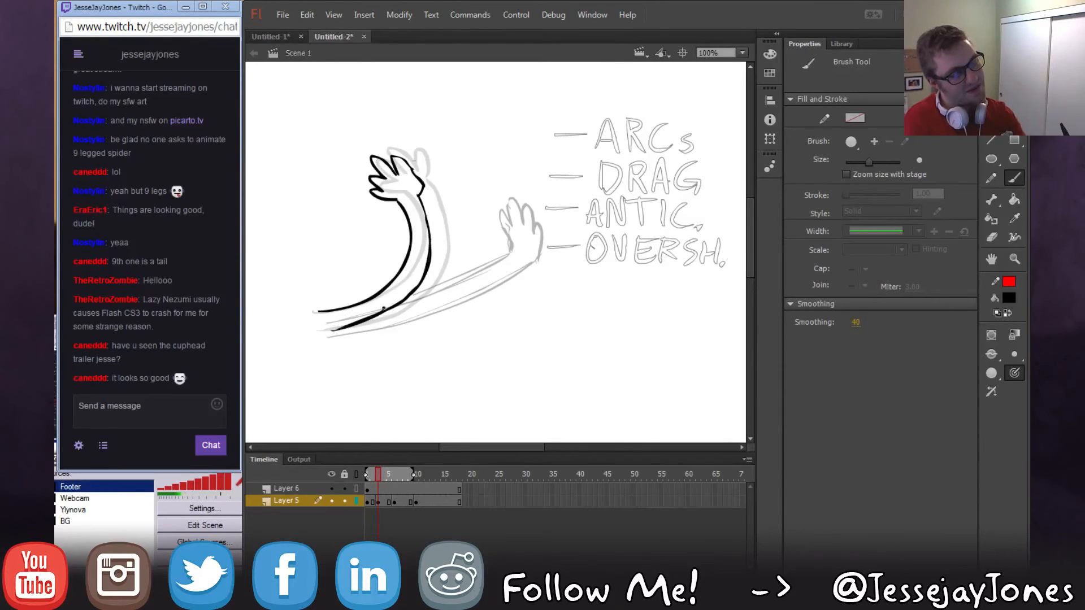
Compare the frame 3 arm with the first pose and shift it, together with the text list, slightly down and to the right.
left_click(374, 478)
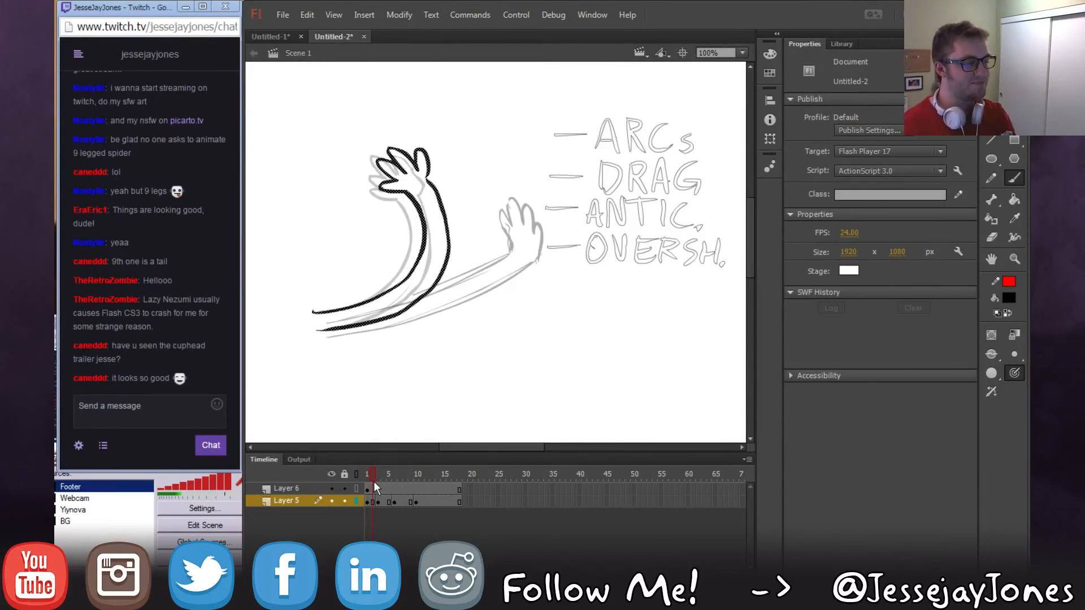
left_click_drag(374, 480, 376, 480)
key("v")
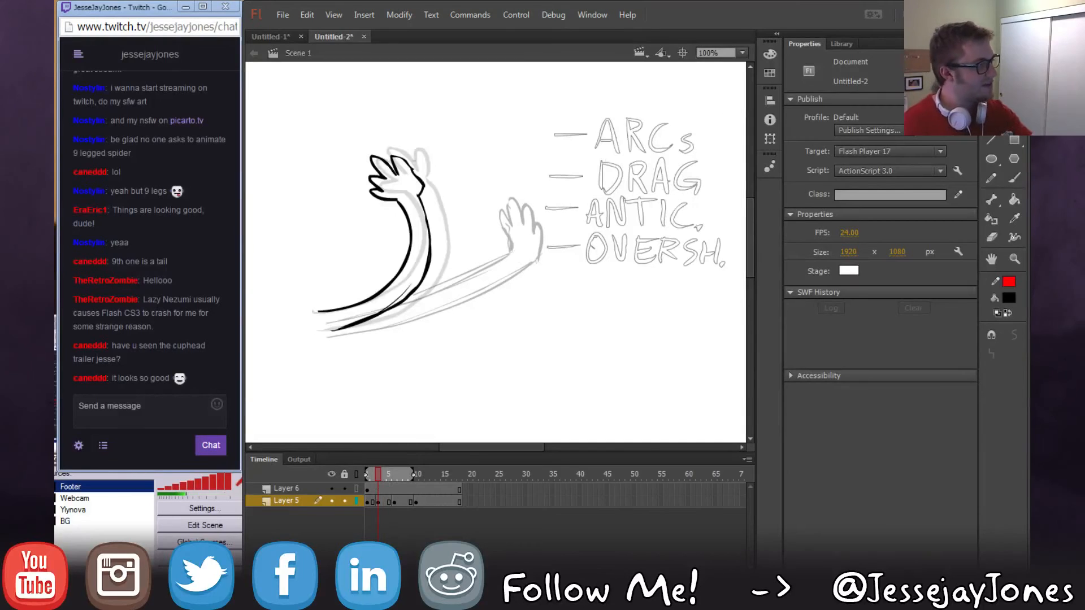
left_click(424, 186)
left_click_drag(431, 193, 434, 196)
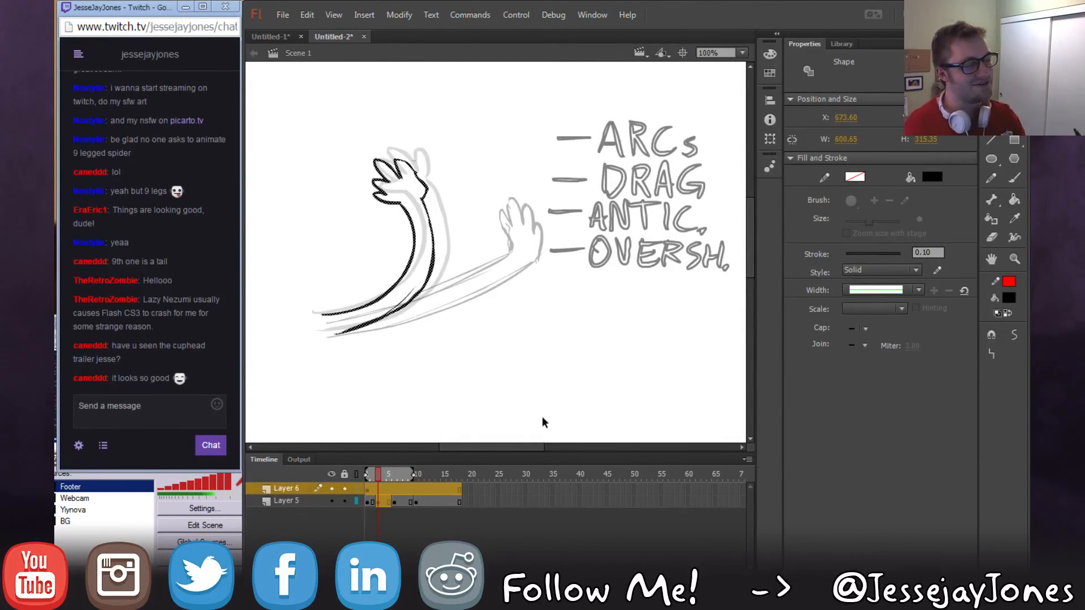
Erase the hand of the anticipation pose that starts on frame 3 and repaint it bent further back at the wrist.
left_click_drag(533, 290, 554, 330)
key("space")
left_click_drag(455, 428, 442, 437)
left_click(373, 502)
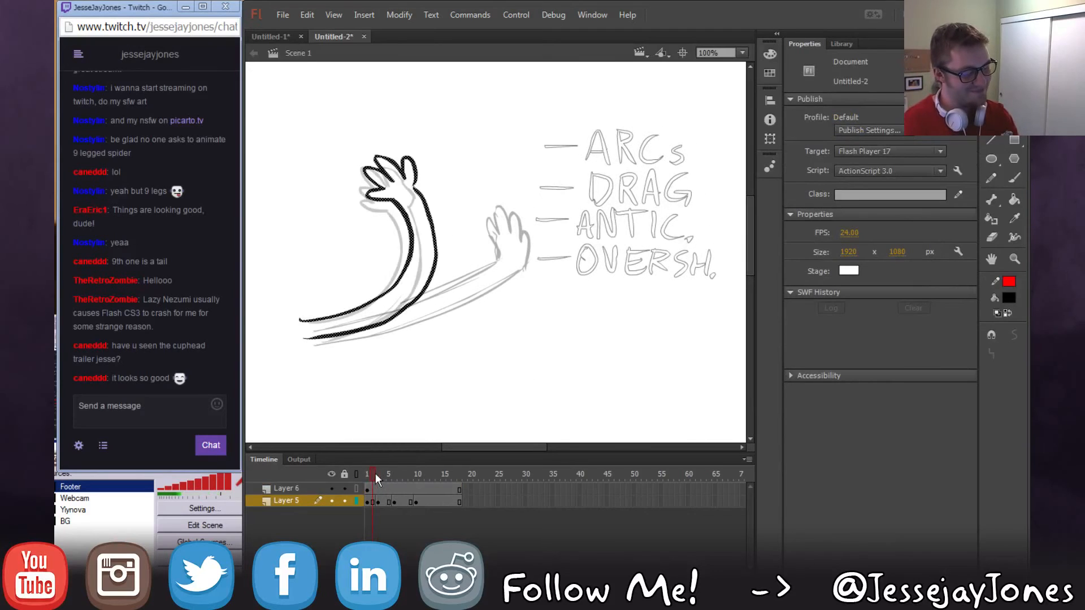
left_click_drag(375, 474, 384, 474)
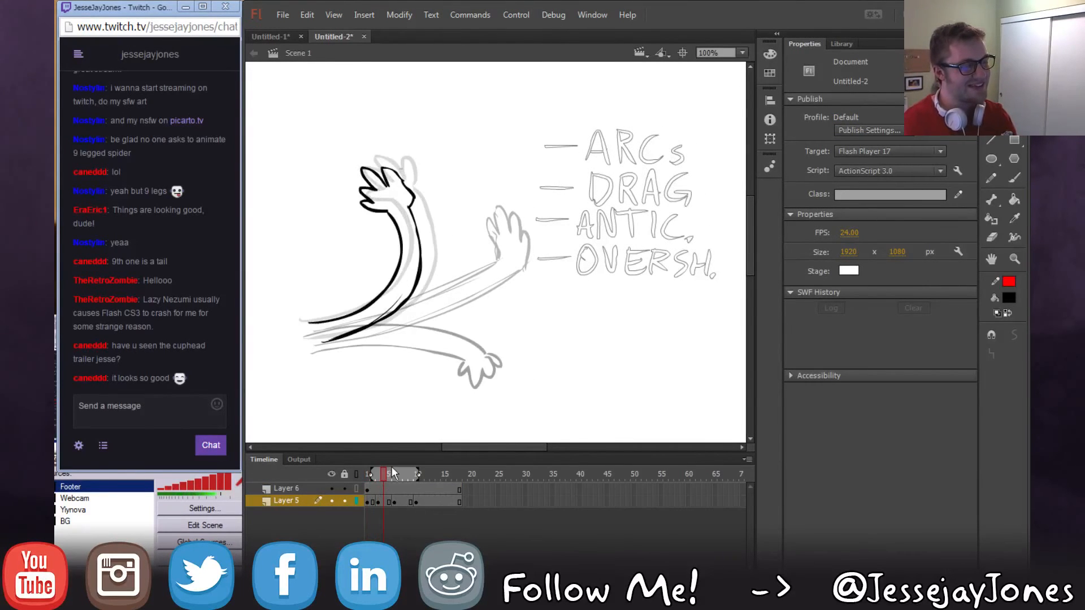
mouse_move(333, 151)
left_mouse_down()
mouse_move(367, 173)
mouse_move(368, 207)
mouse_move(385, 185)
mouse_move(410, 204)
mouse_move(398, 181)
mouse_move(386, 218)
mouse_move(367, 212)
left_mouse_up()
key("e")
left_click(1014, 178)
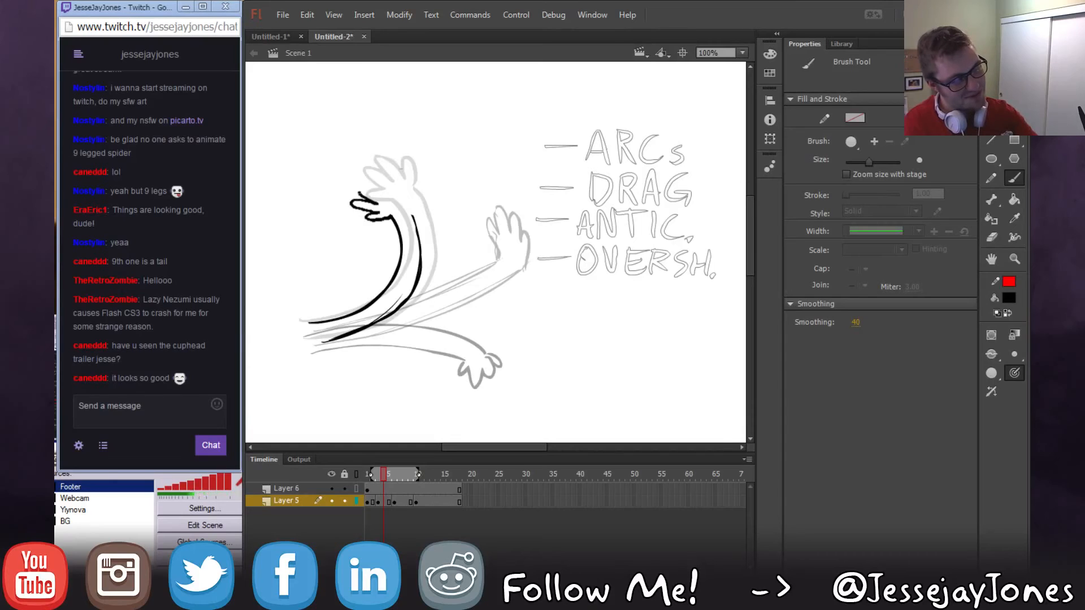
left_click_drag(413, 203, 414, 216)
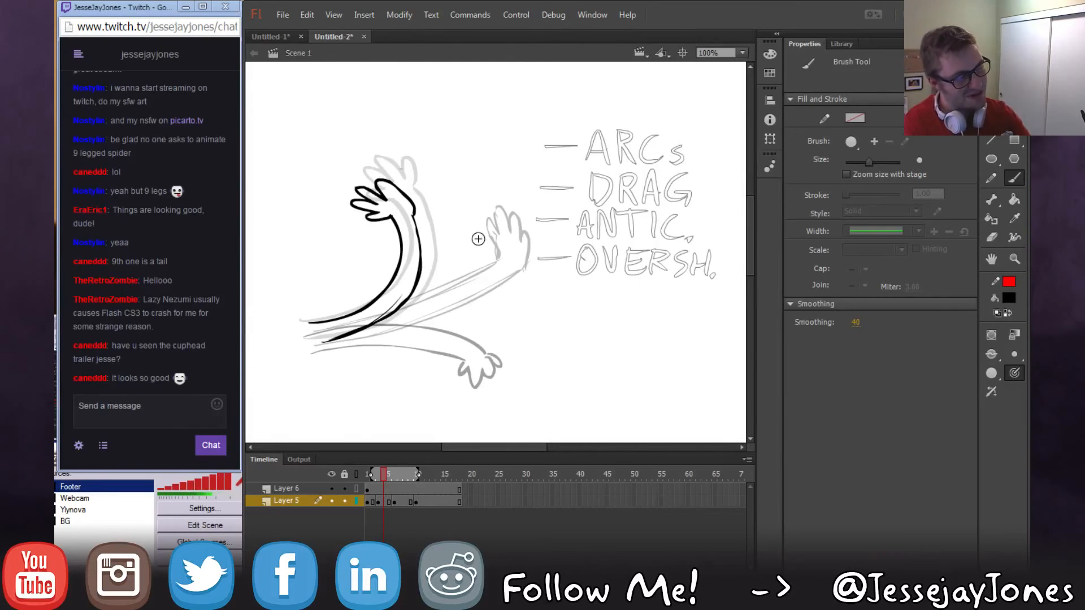
Shift the swinging arm on frame 6, together with the text list, slightly to the left and down.
mouse_move(384, 475)
left_mouse_down()
mouse_move(412, 476)
mouse_move(395, 465)
left_mouse_up()
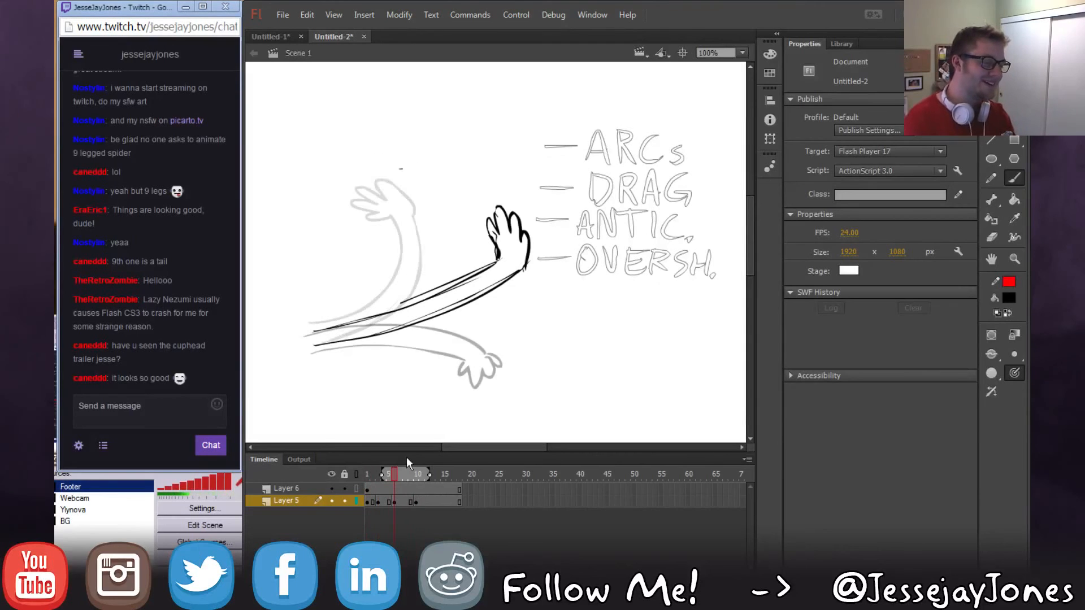
key("v")
key("ctrl+a")
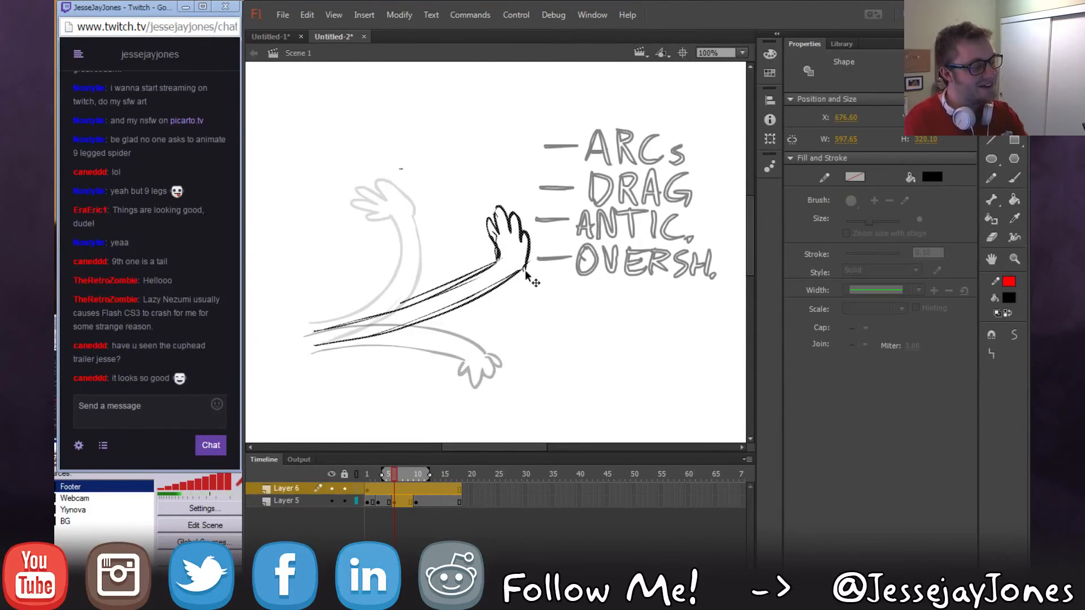
left_click_drag(527, 272, 503, 279)
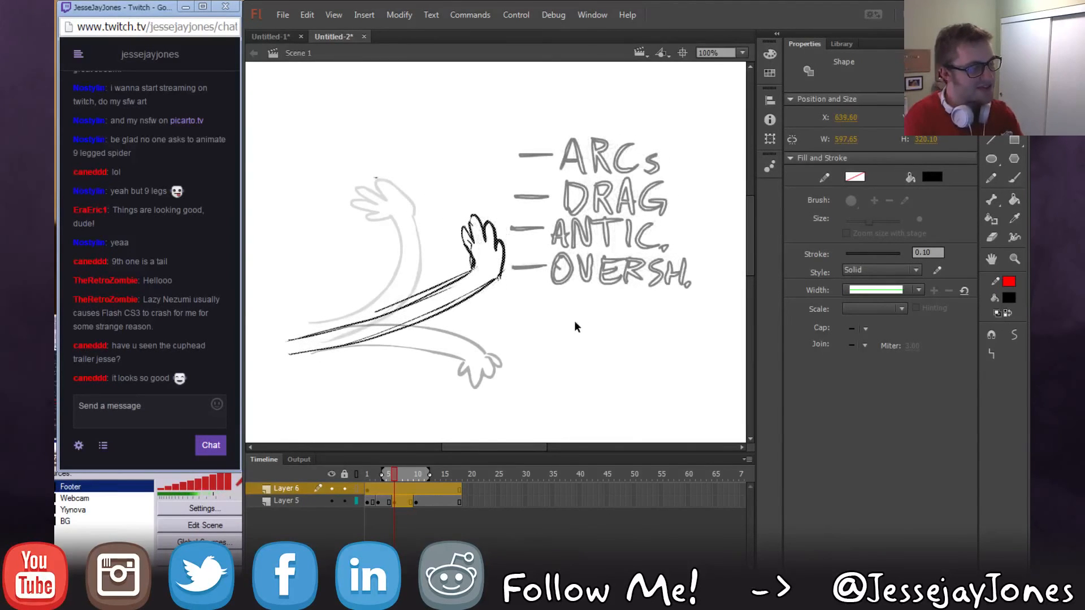
left_click(467, 388)
left_click_drag(392, 473, 382, 478)
Insert a blank keyframe at frame 8 and paint a lowered arm with the hand and fingers stretched straight outward.
left_click_drag(407, 476, 412, 502)
left_click(405, 501)
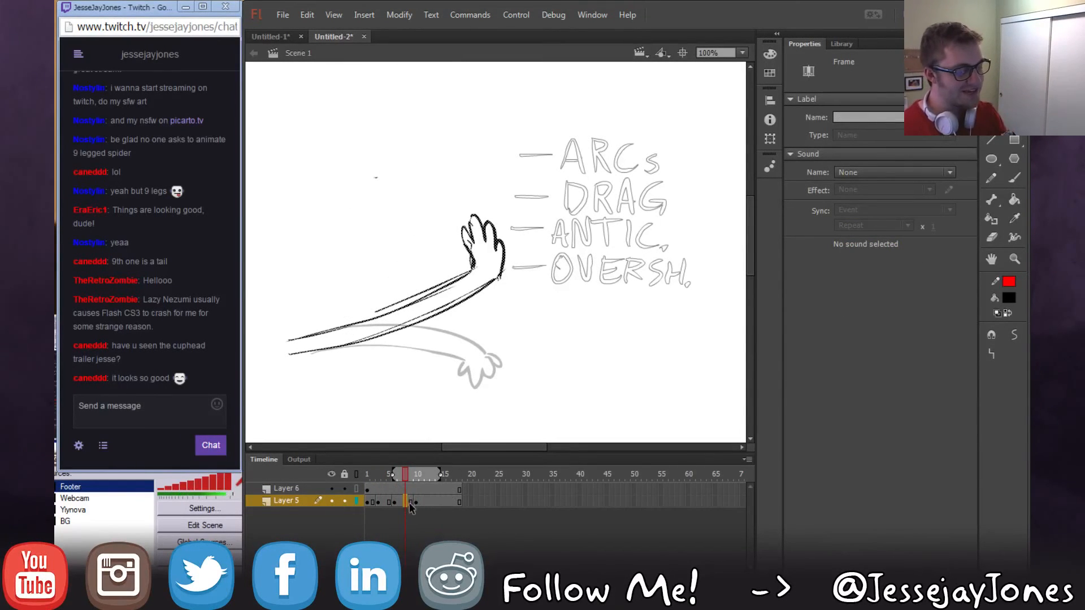
key("F7")
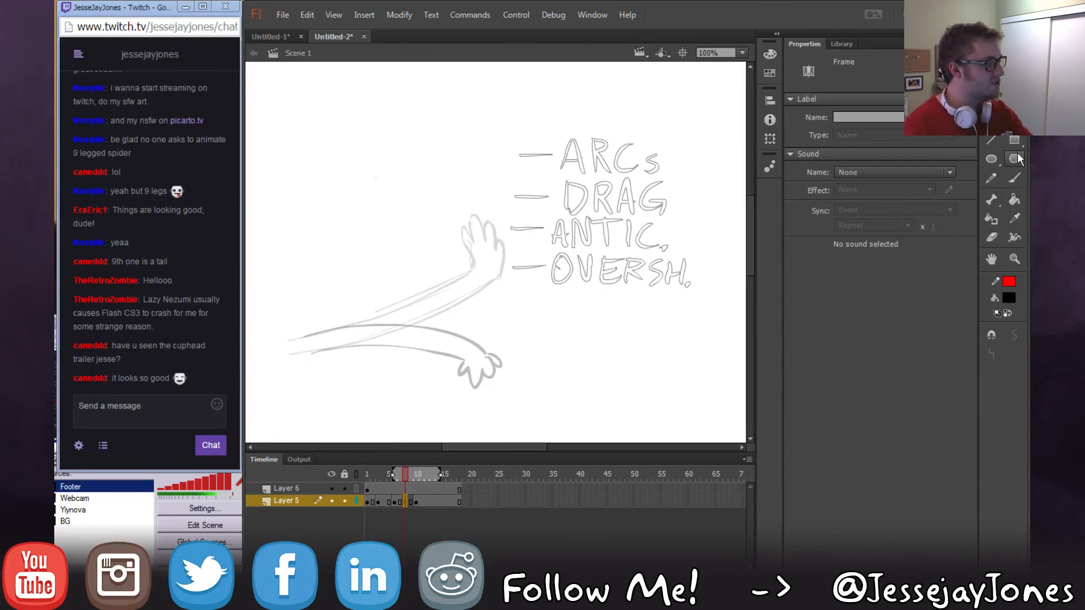
key("b")
mouse_move(306, 351)
left_mouse_down()
mouse_move(382, 345)
mouse_move(468, 357)
mouse_move(448, 365)
mouse_move(488, 371)
mouse_move(477, 369)
mouse_move(536, 366)
mouse_move(490, 357)
mouse_move(535, 354)
mouse_move(400, 337)
mouse_move(289, 356)
left_mouse_up()
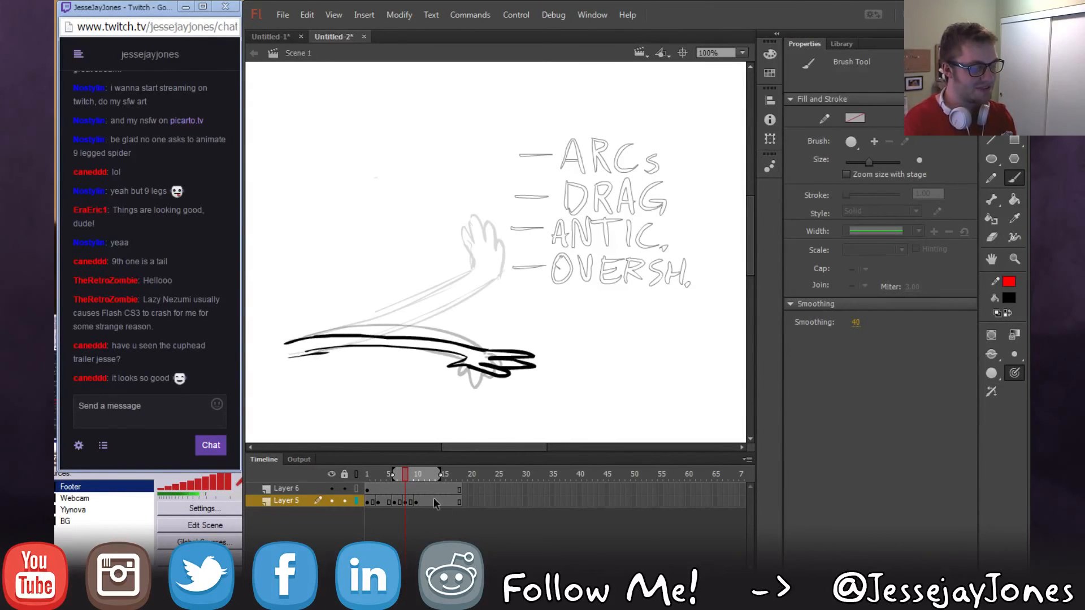
Review the arm swing from the first pose through to the final pose on frame 10.
left_click(416, 500)
mouse_move(417, 477)
left_mouse_down()
mouse_move(343, 486)
mouse_move(448, 486)
mouse_move(368, 490)
mouse_move(425, 493)
mouse_move(367, 501)
left_mouse_up()
key("v")
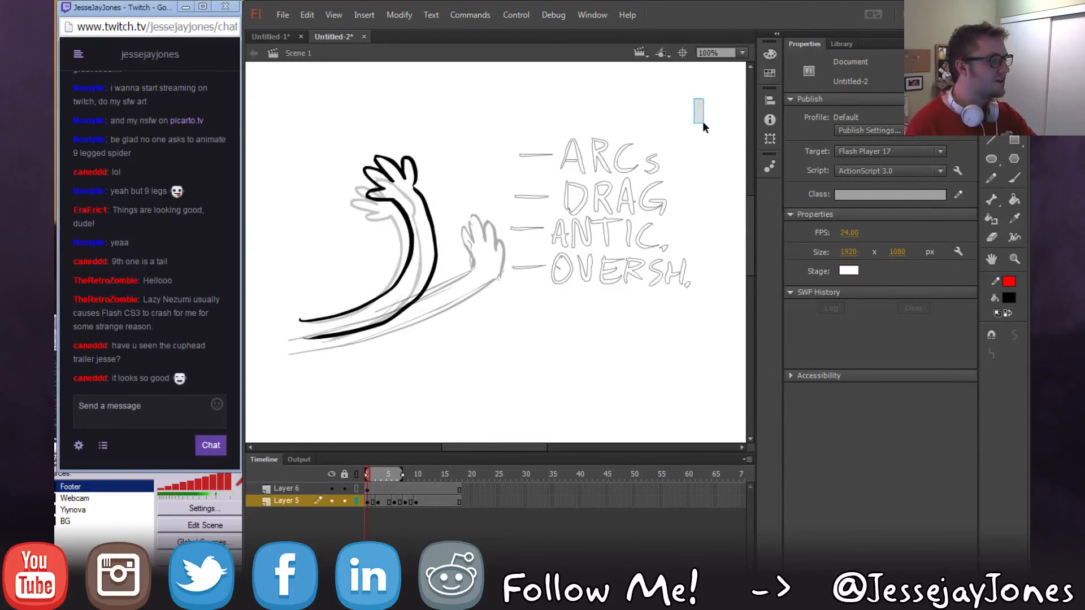
left_click_drag(513, 323, 513, 316)
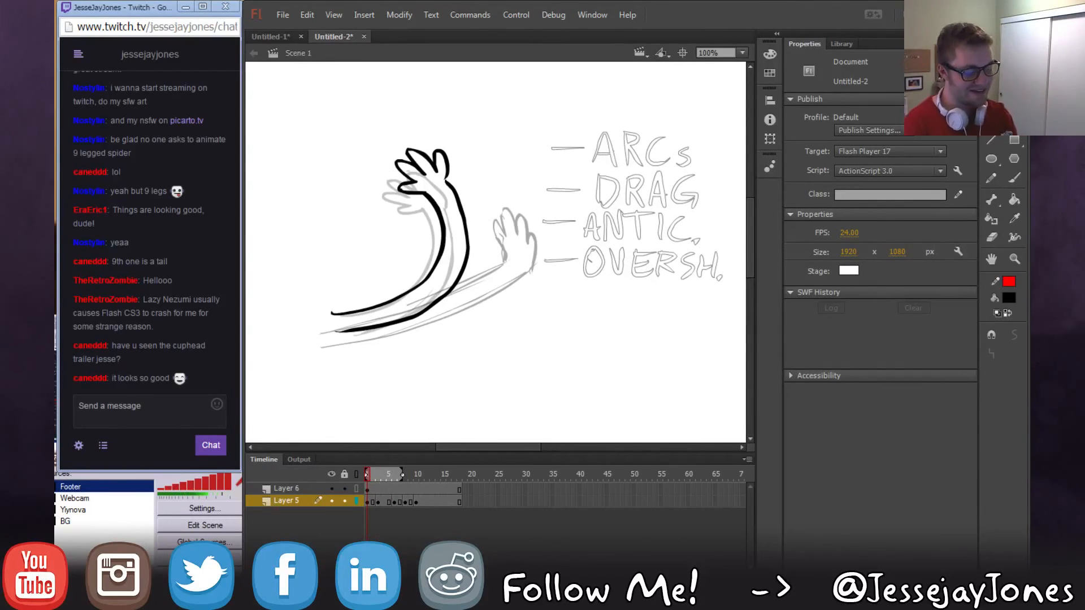
mouse_move(367, 487)
left_mouse_down()
mouse_move(416, 480)
mouse_move(362, 487)
mouse_move(416, 493)
left_mouse_up()
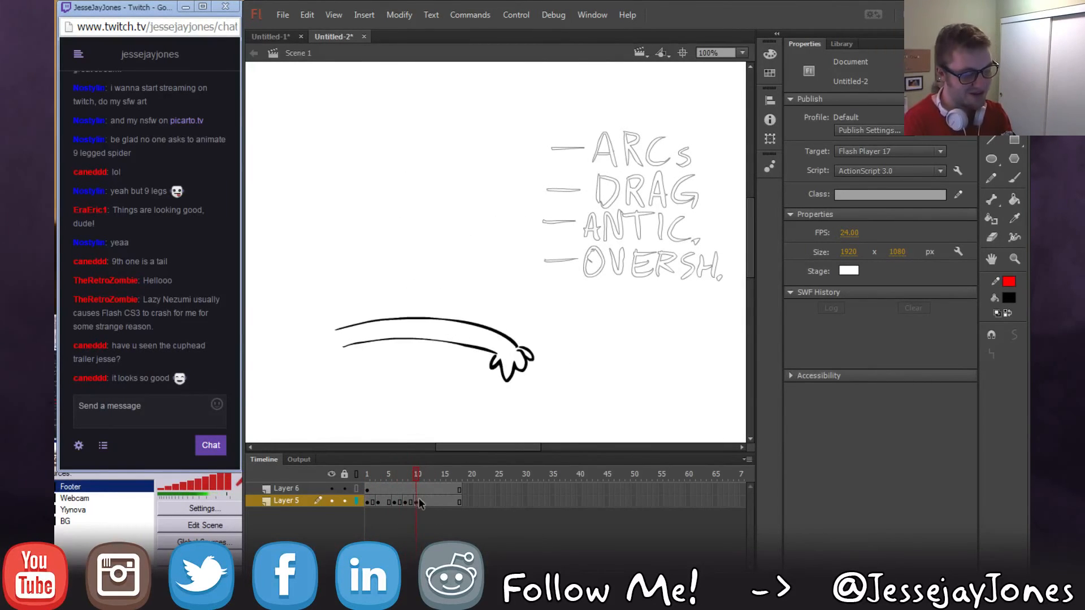
left_click(419, 500)
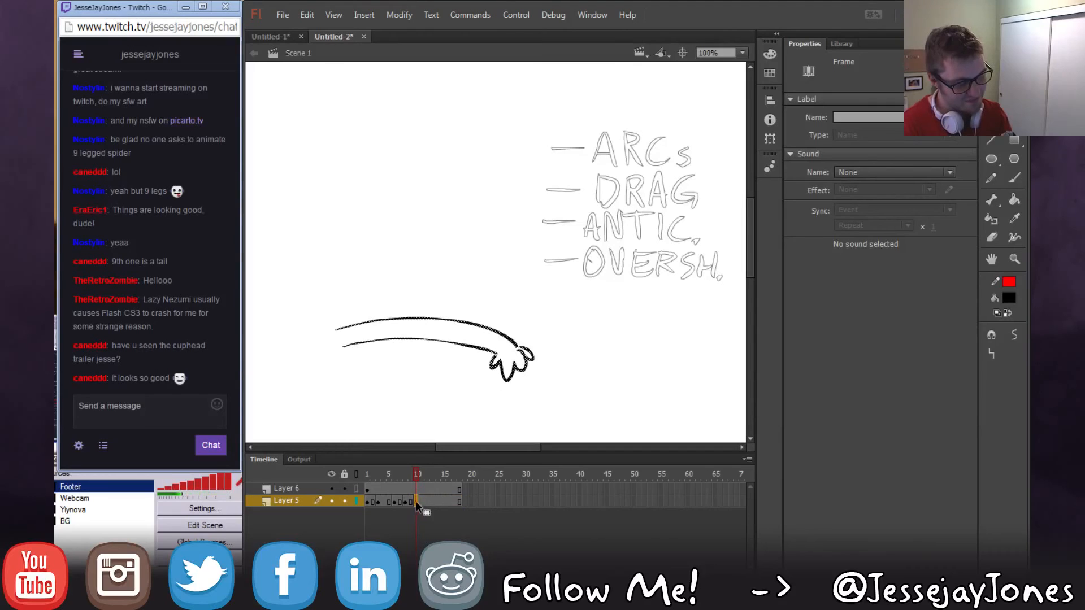
double_click(426, 501)
left_click(416, 500)
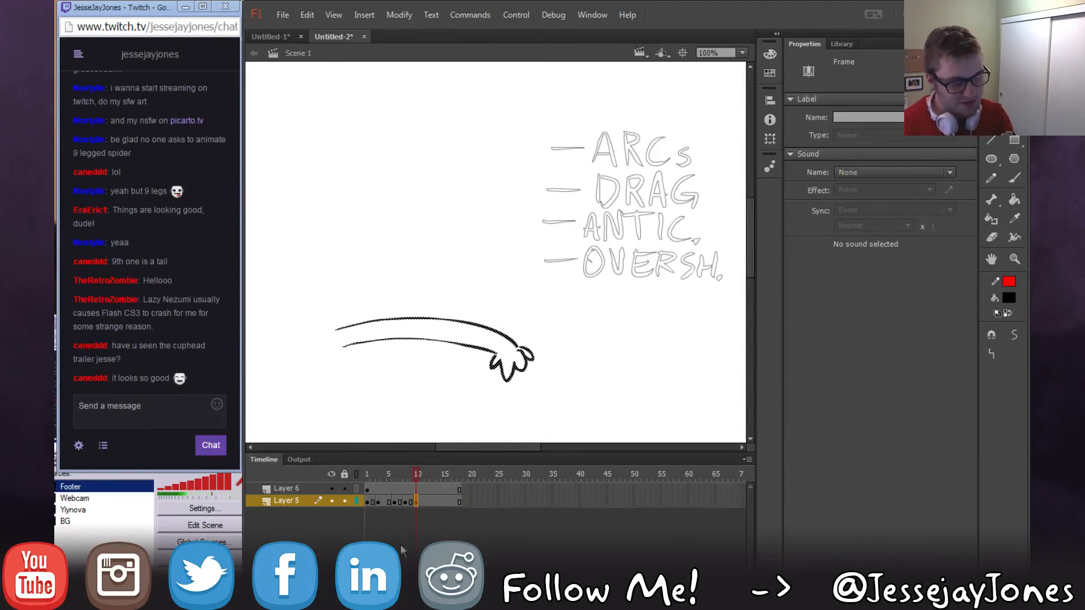
Consult the session outline and viewer questions in the notes application, and return to the drawing.
left_click(355, 599)
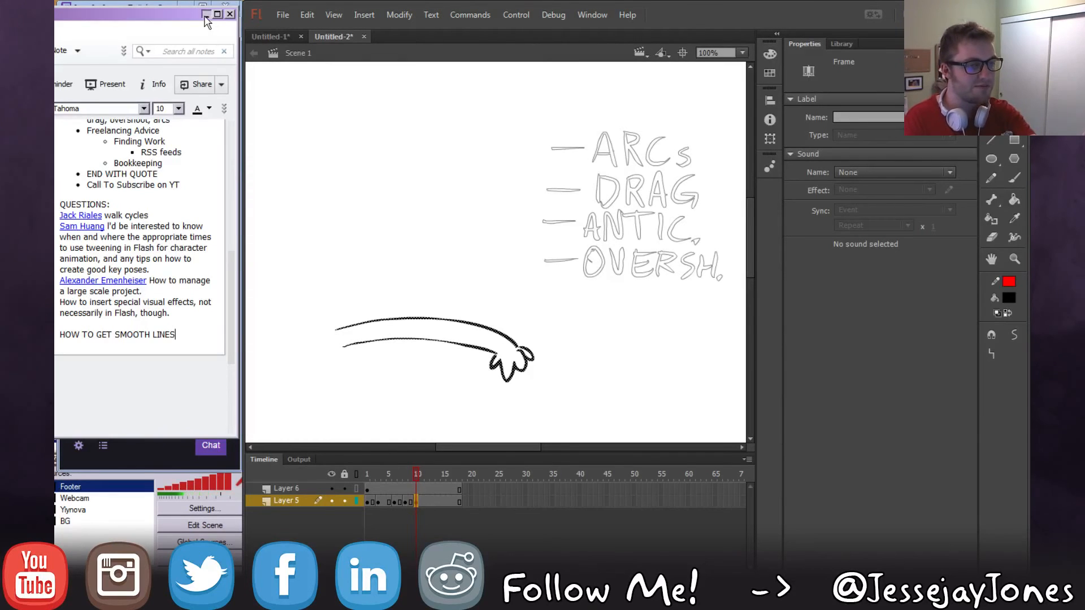
left_click(206, 15)
left_click(390, 251)
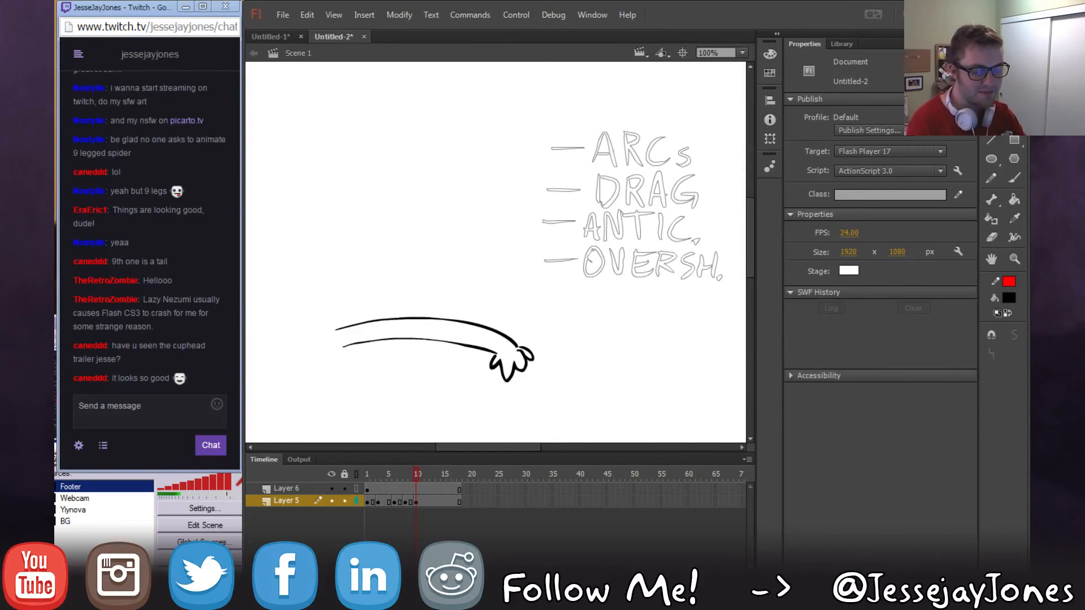
Switch to Chrome and bring up the EXAMPLE PROJECT spreadsheet.
key("alt+Tab")
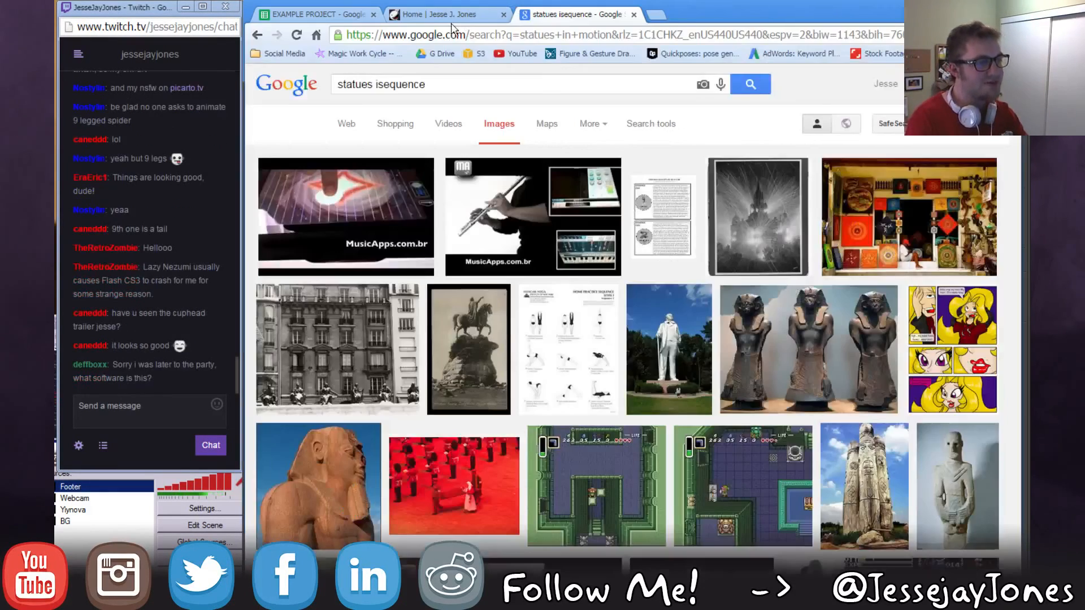
left_click(330, 15)
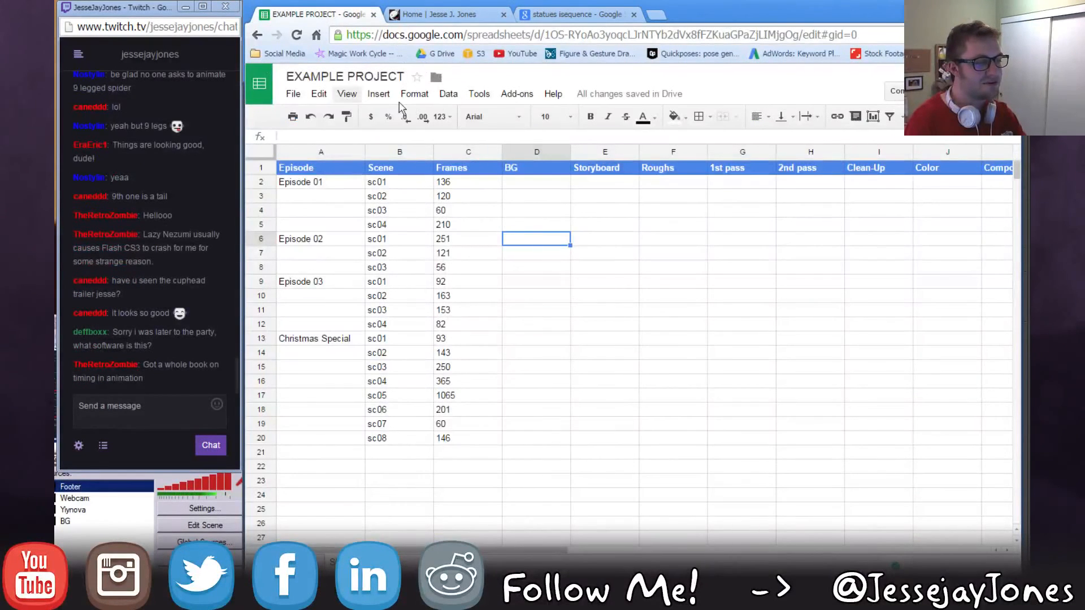